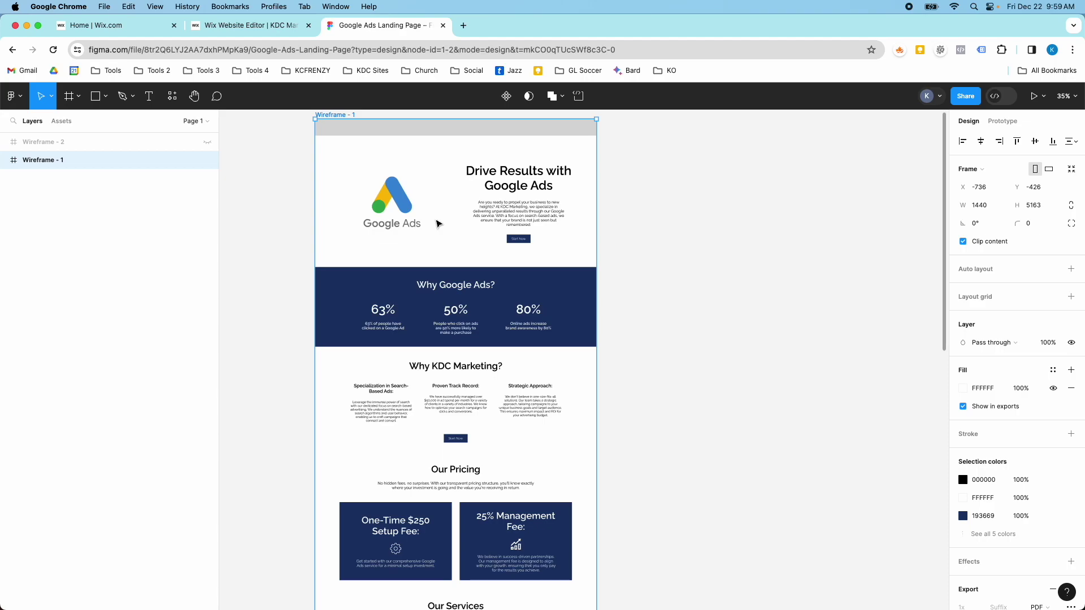
Look through the full Google Ads landing page wireframe from the hero section to the Additional Resources section
{"action": "scroll", "coordinate": [438, 224], "scroll_direction": "down", "scroll_amount": 5}
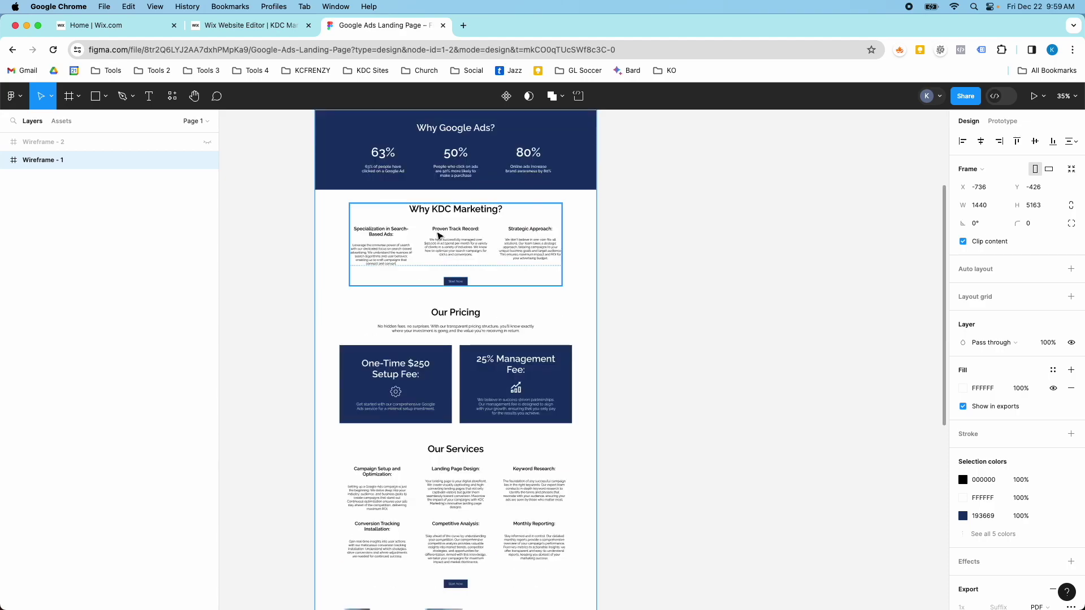
{"action": "scroll", "coordinate": [440, 236], "scroll_direction": "down", "scroll_amount": 1}
{"action": "scroll", "coordinate": [440, 235], "scroll_direction": "down", "scroll_amount": 10}
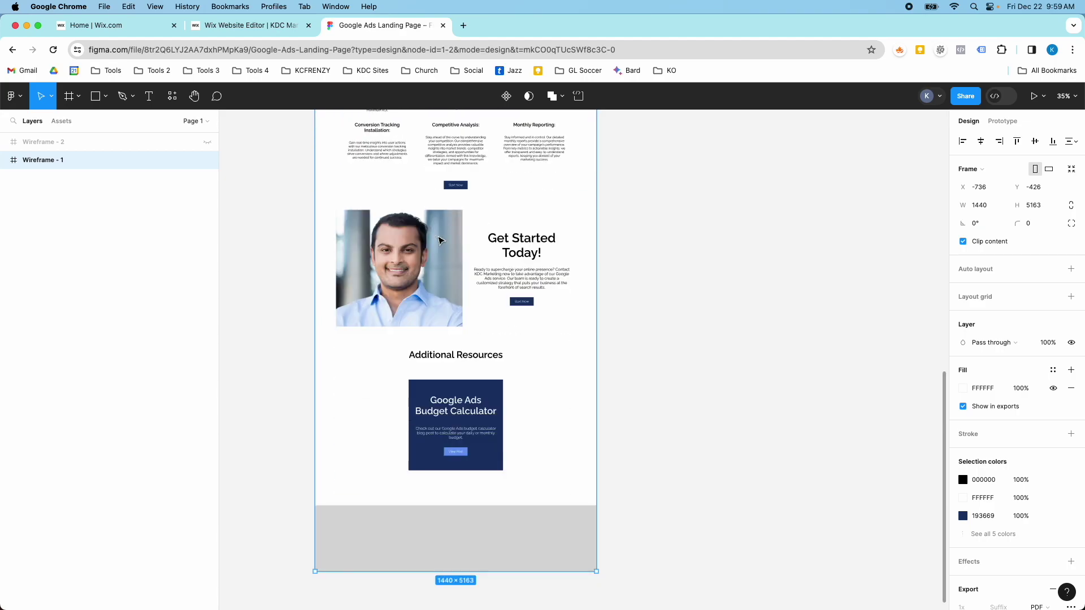
{"action": "scroll", "coordinate": [440, 240], "scroll_direction": "up", "scroll_amount": 13}
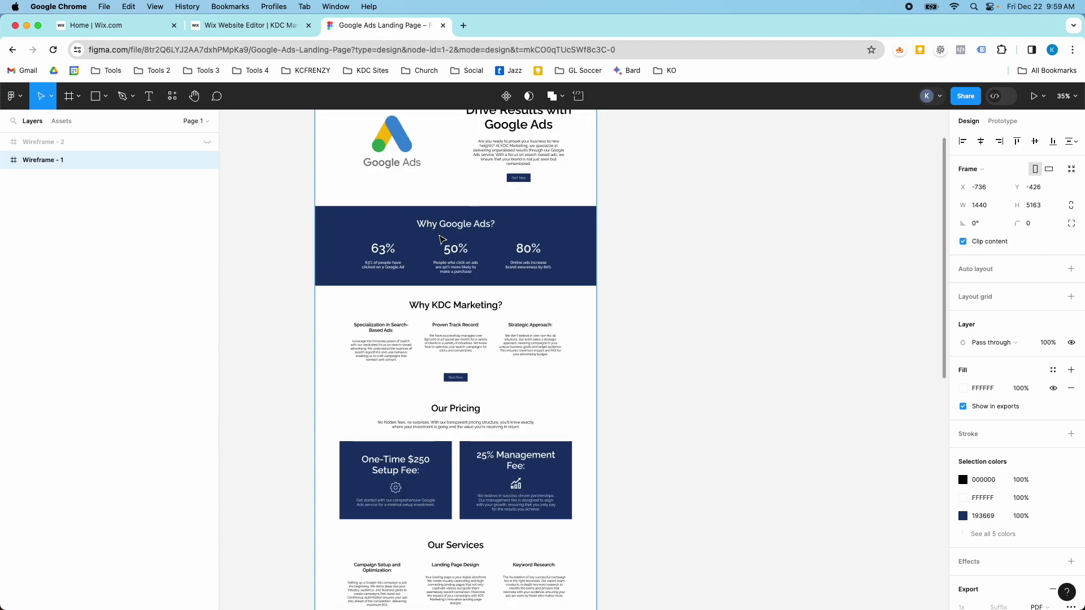
{"action": "scroll", "coordinate": [442, 240], "scroll_direction": "up", "scroll_amount": 1}
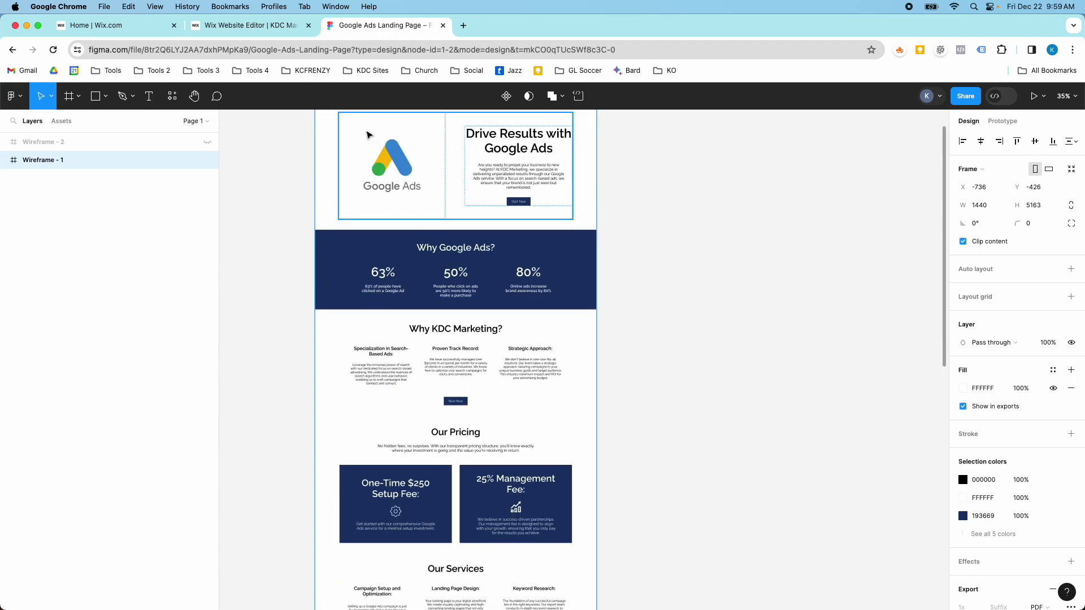
Switch to the Wix Website Editor and add a new blank page to the site
{"action": "left_click", "coordinate": [260, 32]}
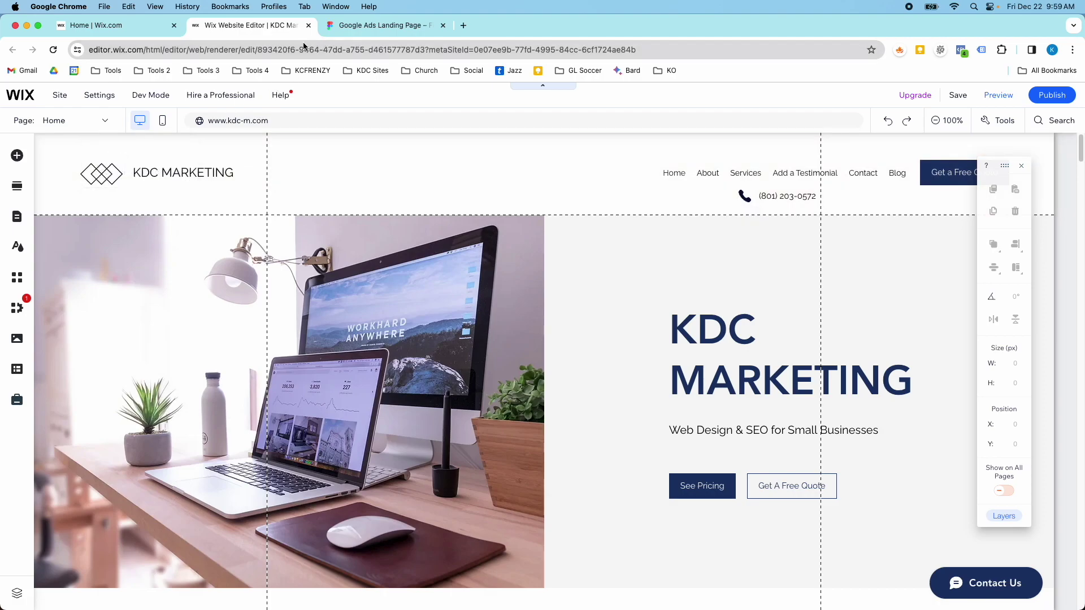
{"action": "left_click", "coordinate": [88, 119]}
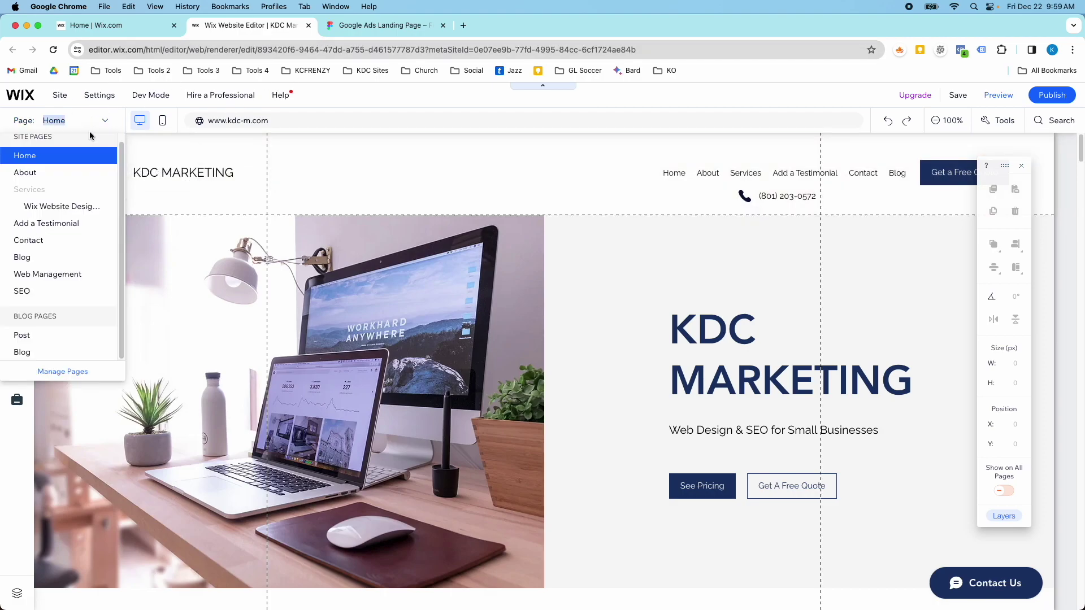
{"action": "left_click", "coordinate": [69, 372]}
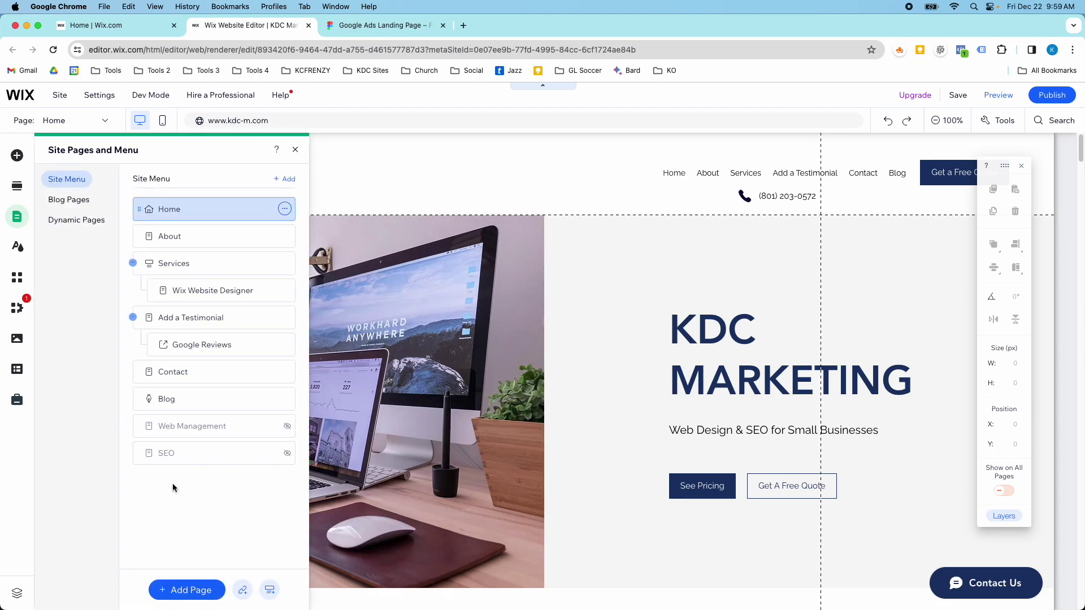
{"action": "left_click", "coordinate": [185, 590]}
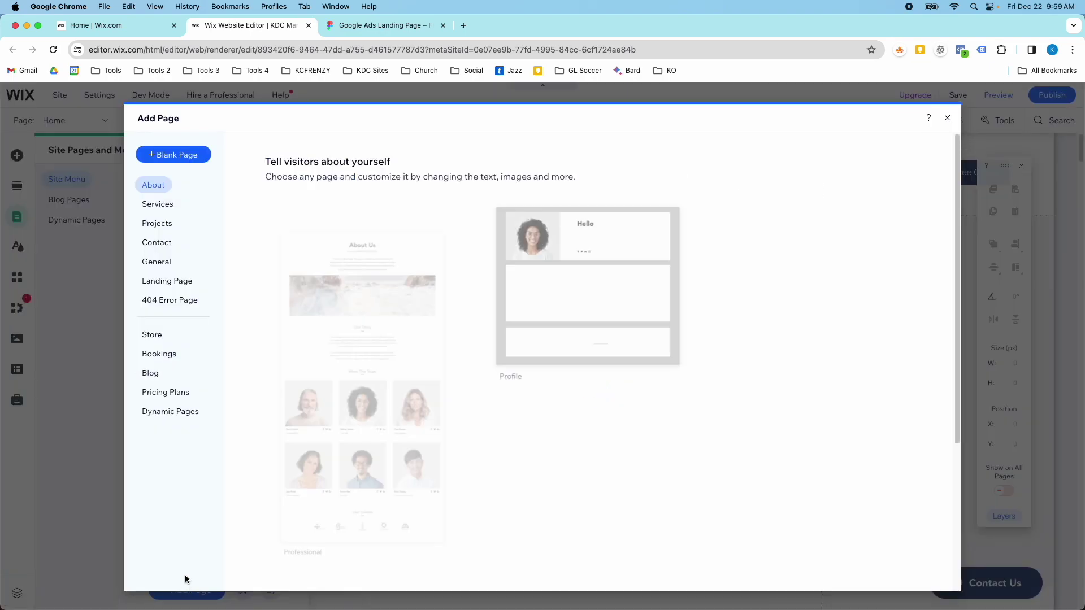
{"action": "left_click", "coordinate": [189, 161]}
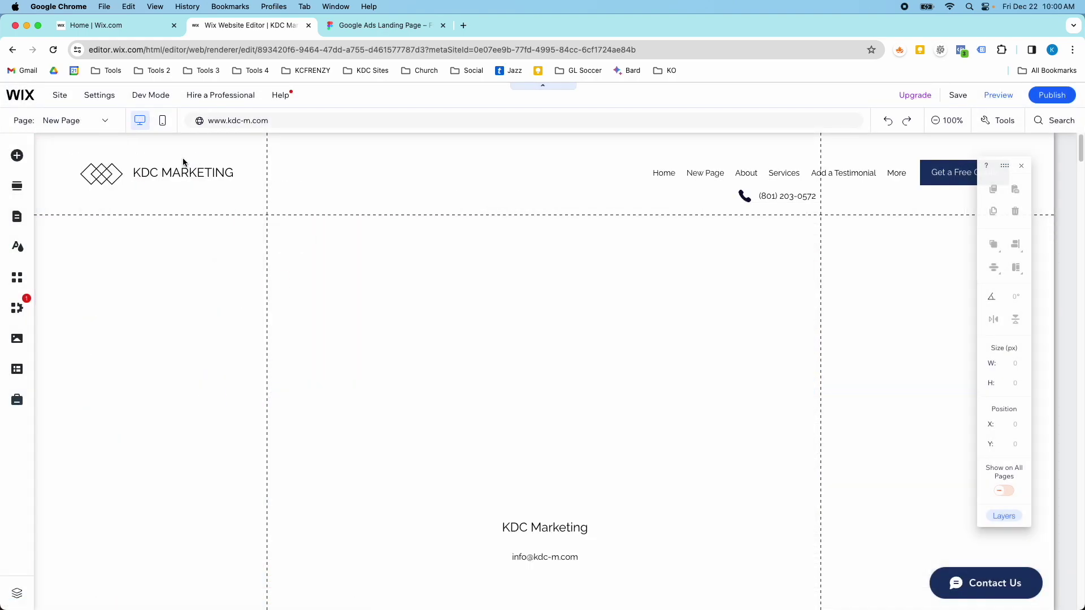
Name the new page Google Ads and nest it under Services, below Wix Website Designer
{"action": "type", "text": "Google Ads"}
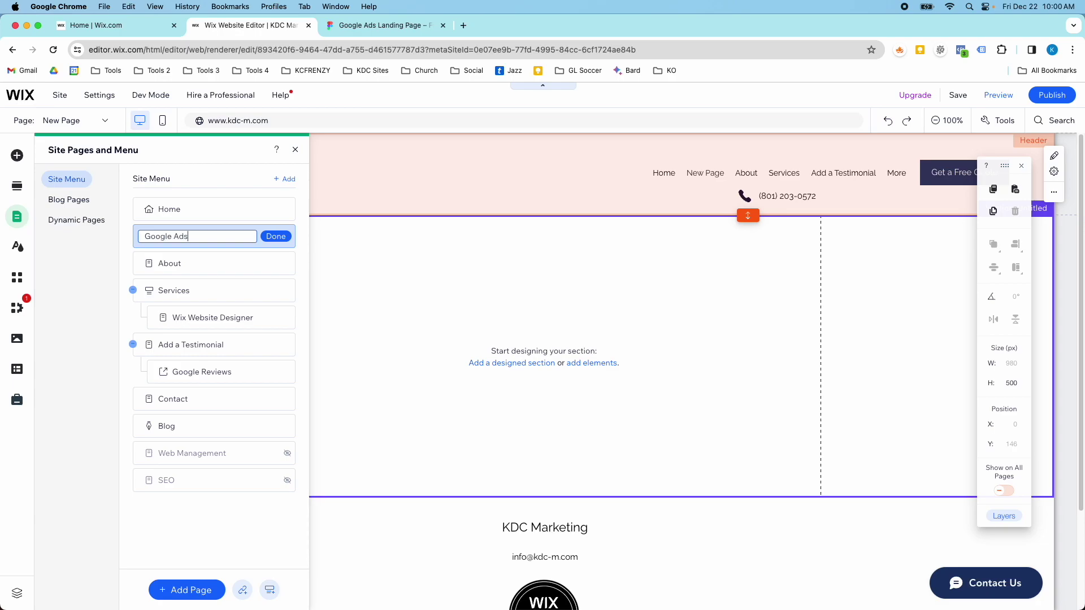
{"action": "key", "text": "Return"}
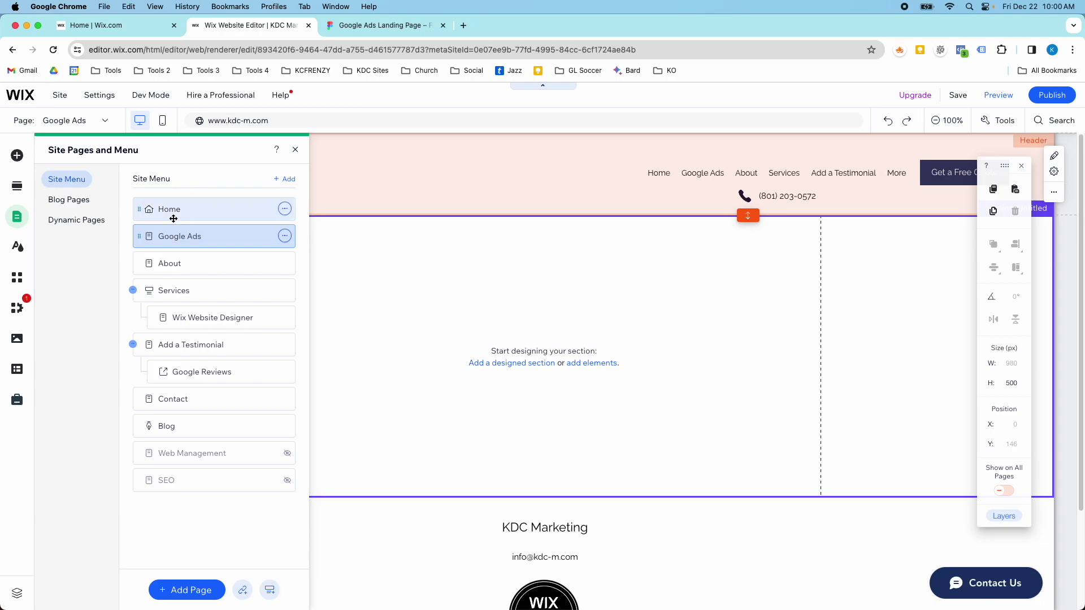
{"action": "left_click_drag", "start_coordinate": [175, 236], "coordinate": [195, 318]}
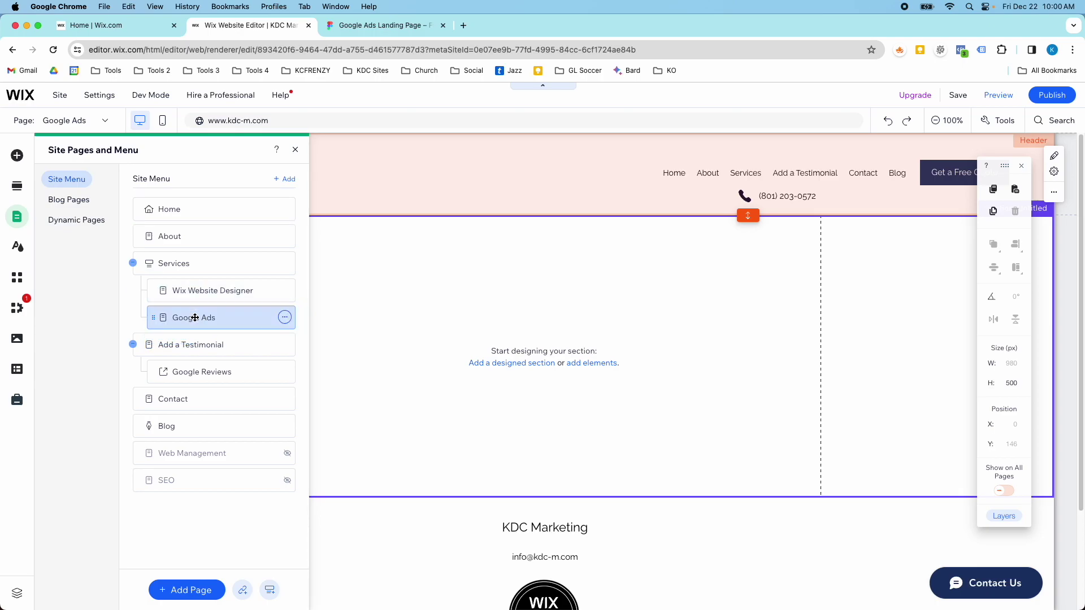
{"action": "left_click", "coordinate": [295, 151]}
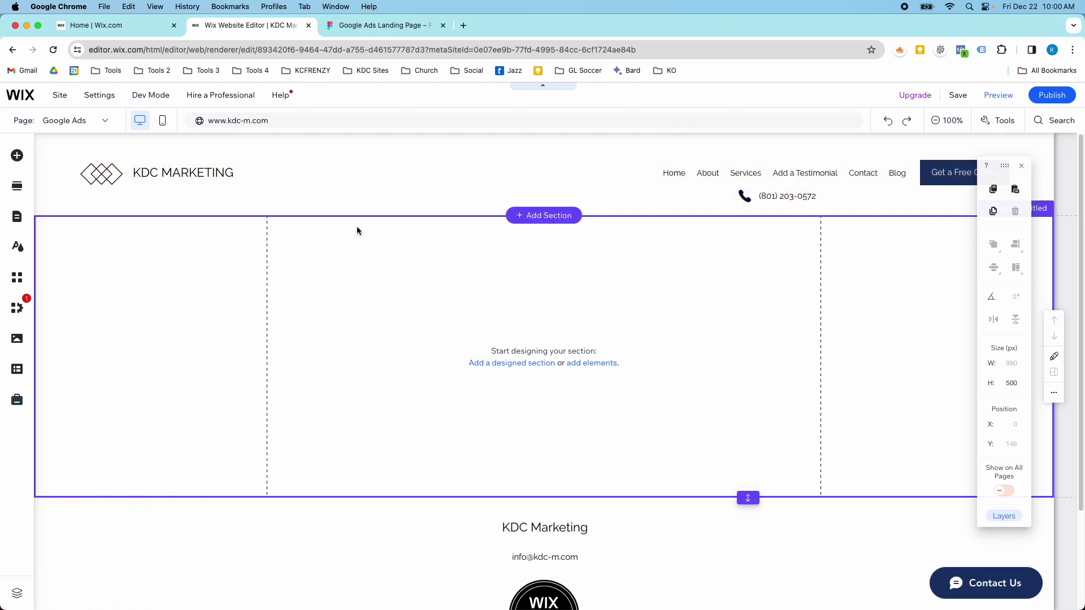
Check the wireframe's hero layout in Figma, and in the Wix editor add a blank classic strip split into two columns
{"action": "left_click", "coordinate": [357, 28]}
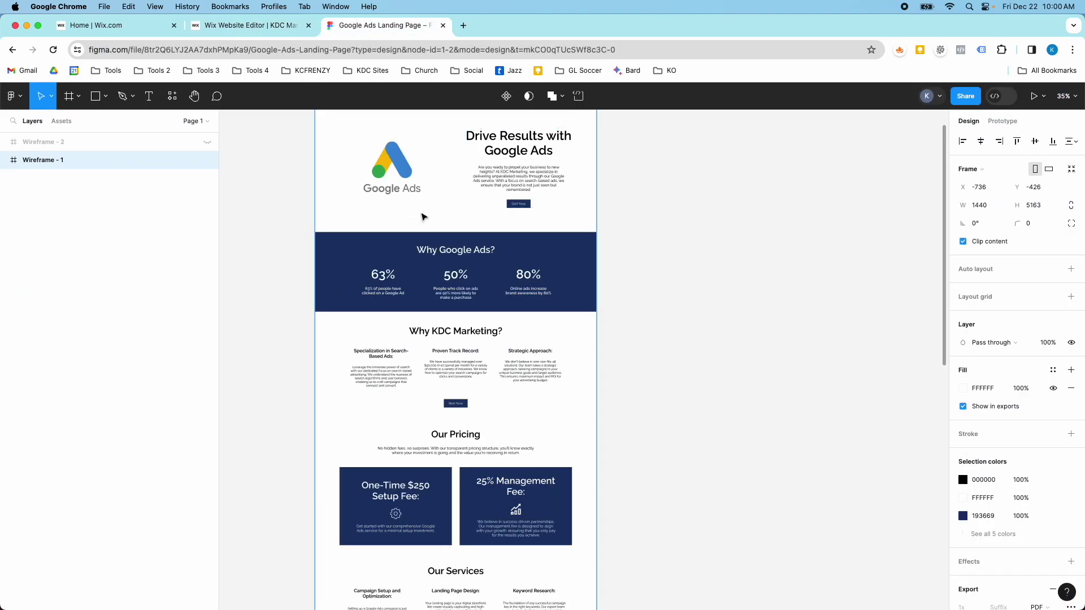
{"action": "scroll", "coordinate": [423, 217], "scroll_direction": "down", "scroll_amount": 1}
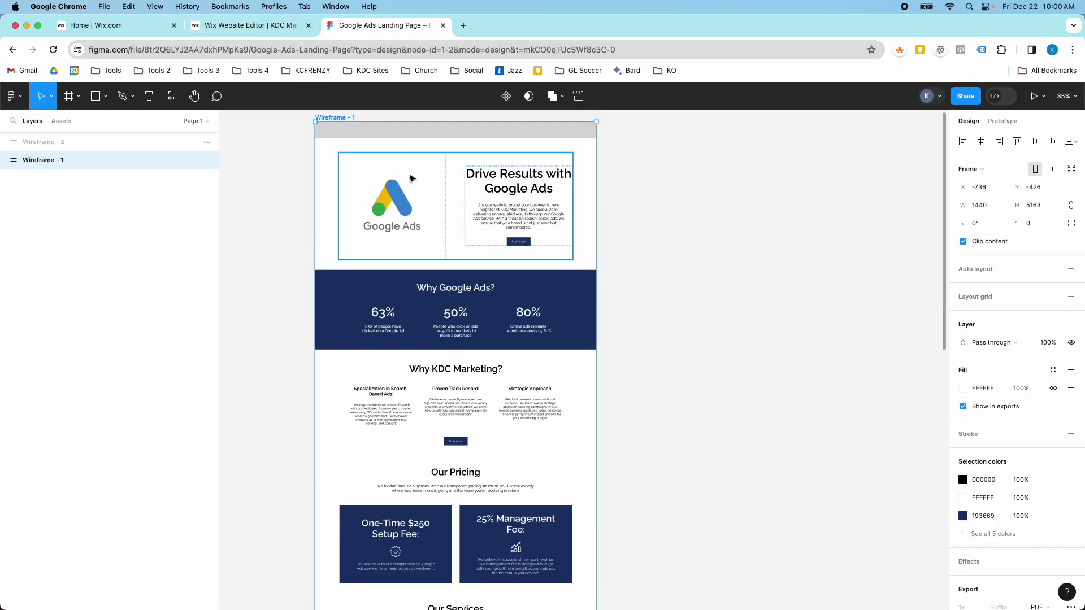
{"action": "left_click", "coordinate": [257, 26]}
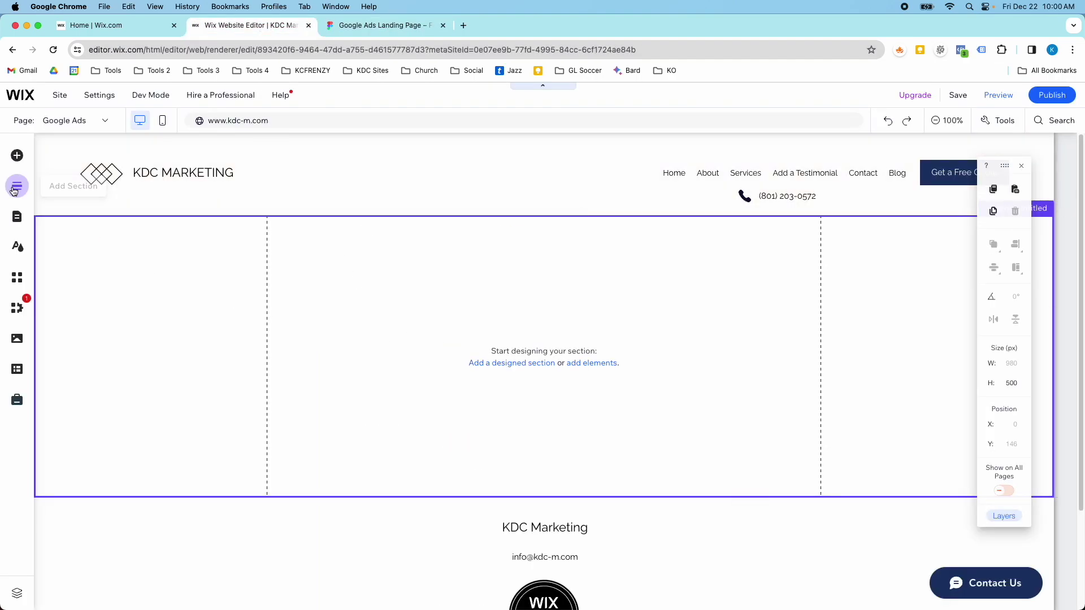
{"action": "left_click", "coordinate": [17, 159]}
{"action": "left_click", "coordinate": [54, 237]}
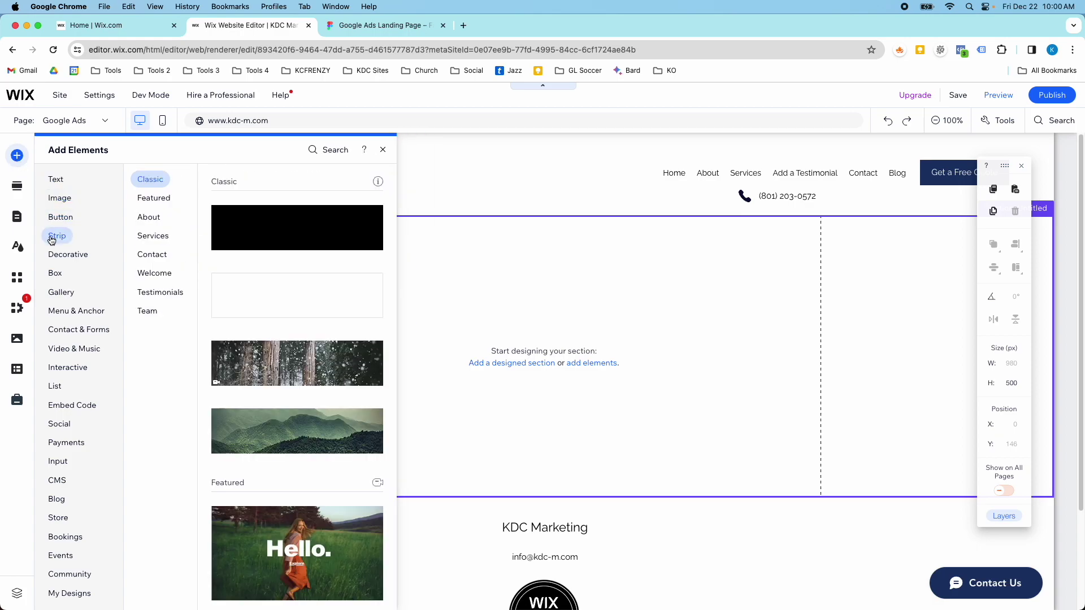
{"action": "left_click", "coordinate": [221, 294]}
{"action": "left_click_drag", "start_coordinate": [388, 327], "coordinate": [387, 323]}
{"action": "left_click", "coordinate": [415, 229]}
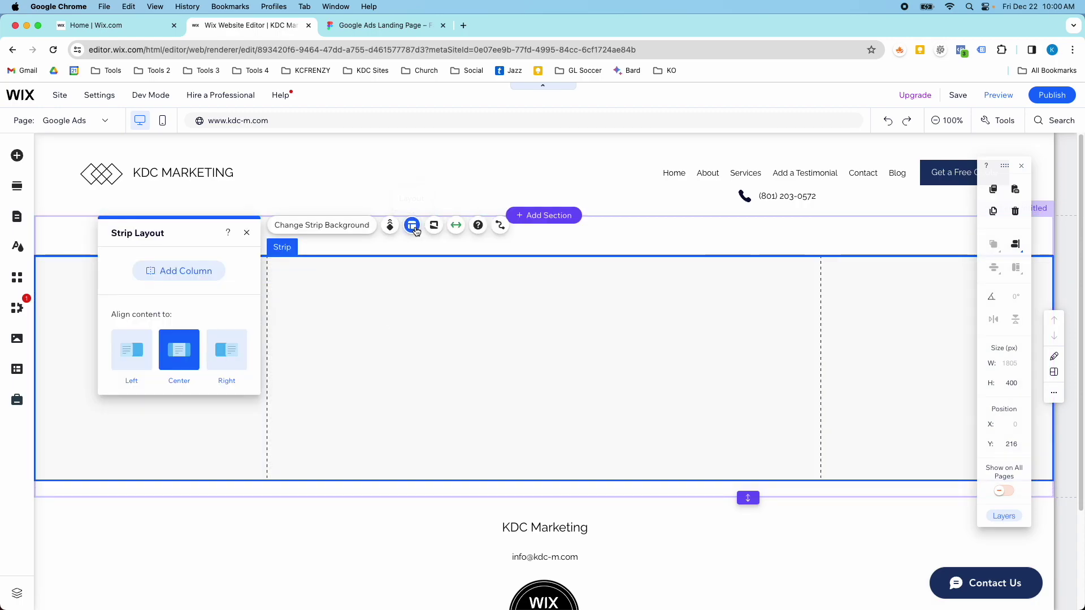
{"action": "left_click", "coordinate": [186, 266]}
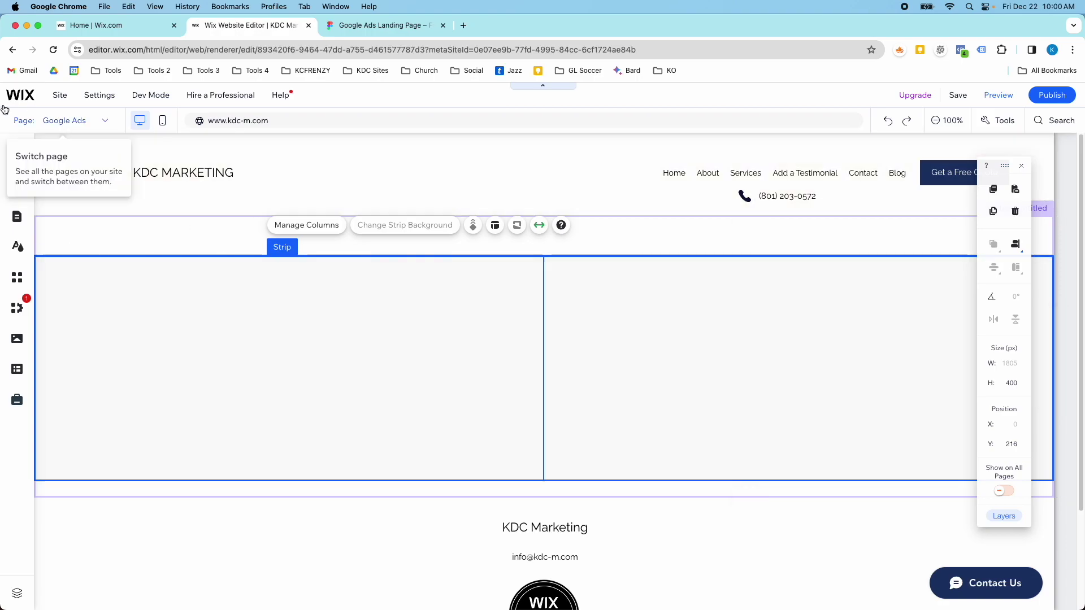
Add the Google Ads logo from the site images to the first column of the strip
{"action": "left_click", "coordinate": [17, 157]}
{"action": "left_click", "coordinate": [46, 198]}
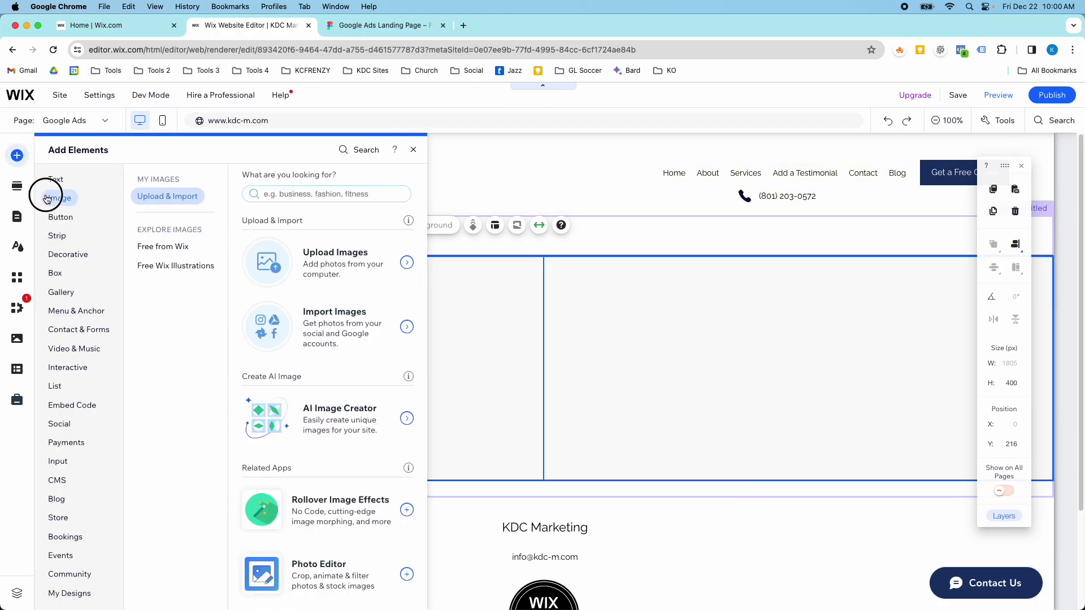
{"action": "scroll", "coordinate": [277, 430], "scroll_direction": "down", "scroll_amount": 2}
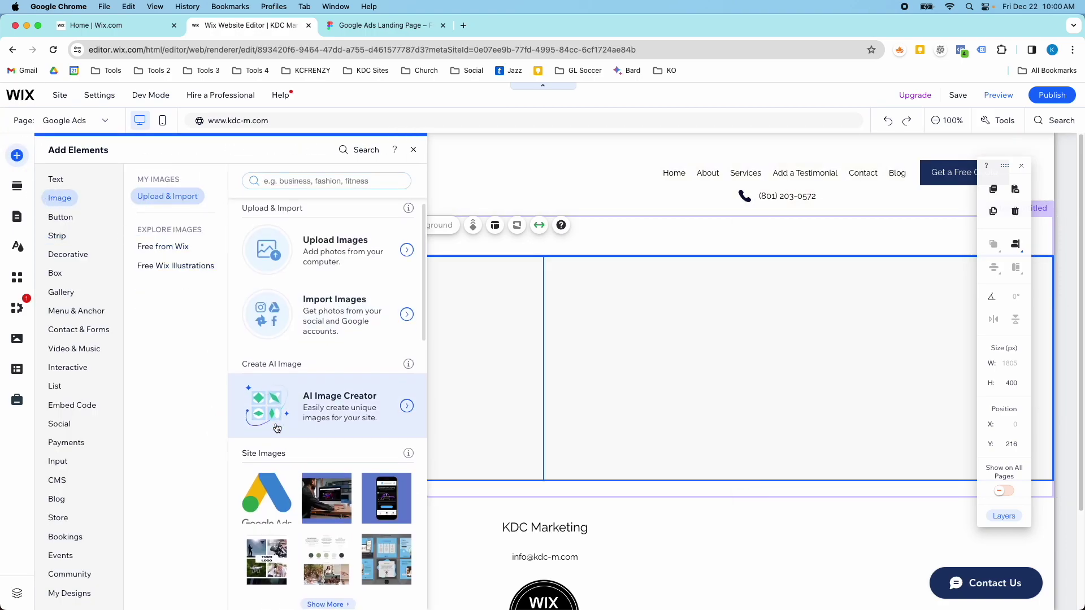
{"action": "left_click_drag", "start_coordinate": [256, 472], "coordinate": [224, 338]}
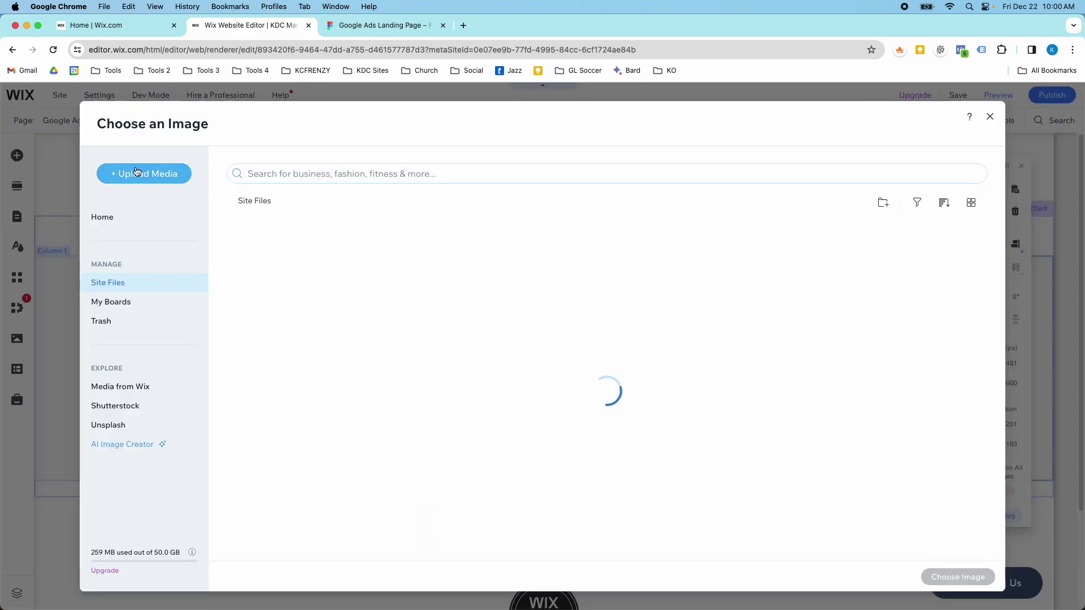
{"action": "left_click", "coordinate": [138, 173]}
{"action": "left_click", "coordinate": [535, 376]}
{"action": "left_click", "coordinate": [436, 168]}
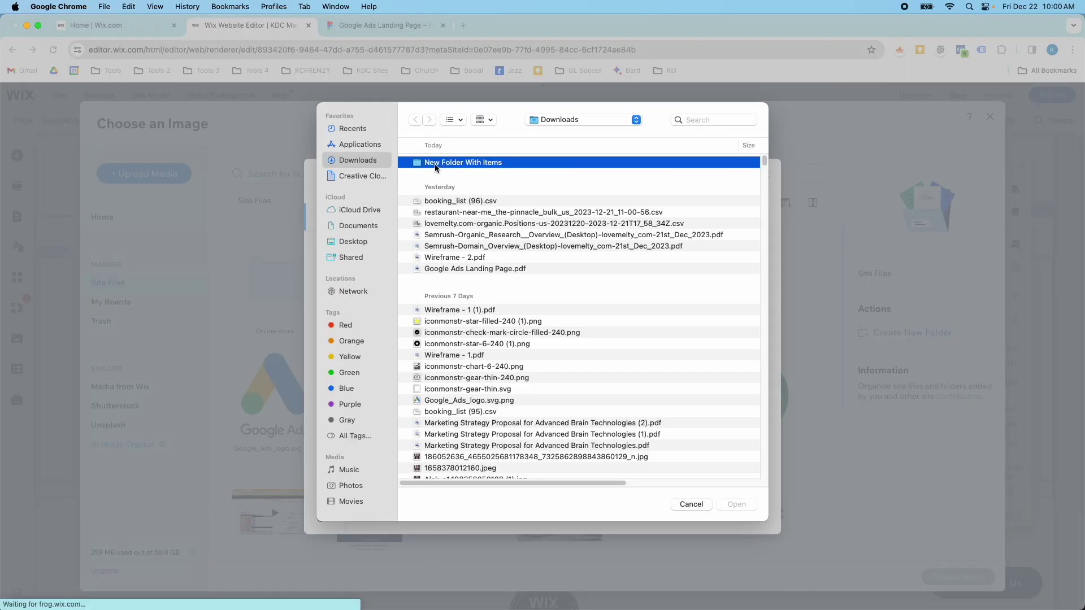
{"action": "double_click", "coordinate": [437, 168]}
{"action": "double_click", "coordinate": [440, 196]}
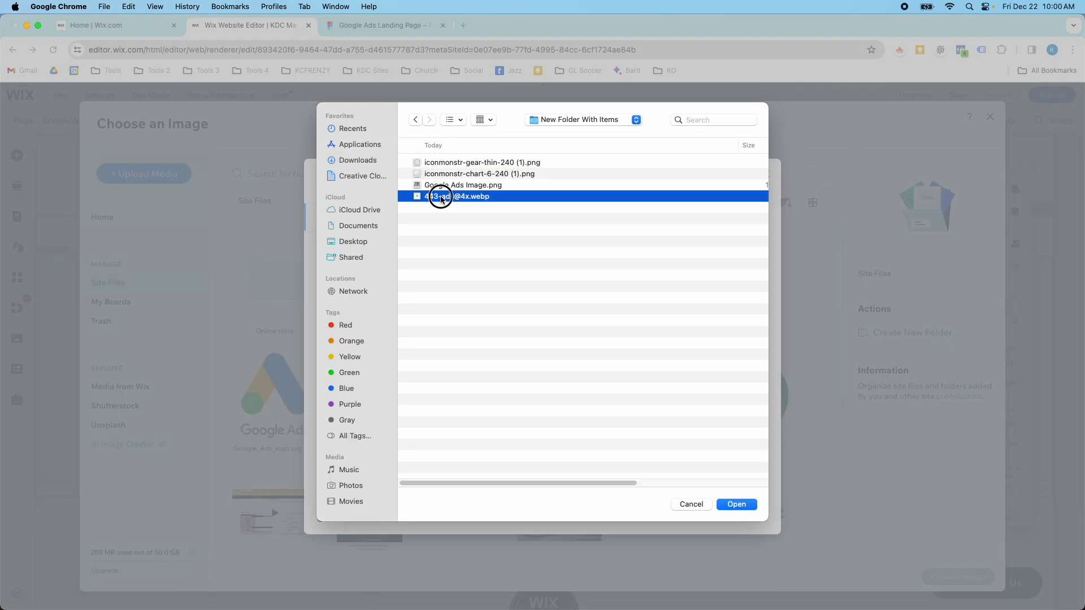
{"action": "scroll", "coordinate": [439, 226], "scroll_direction": "down", "scroll_amount": 5}
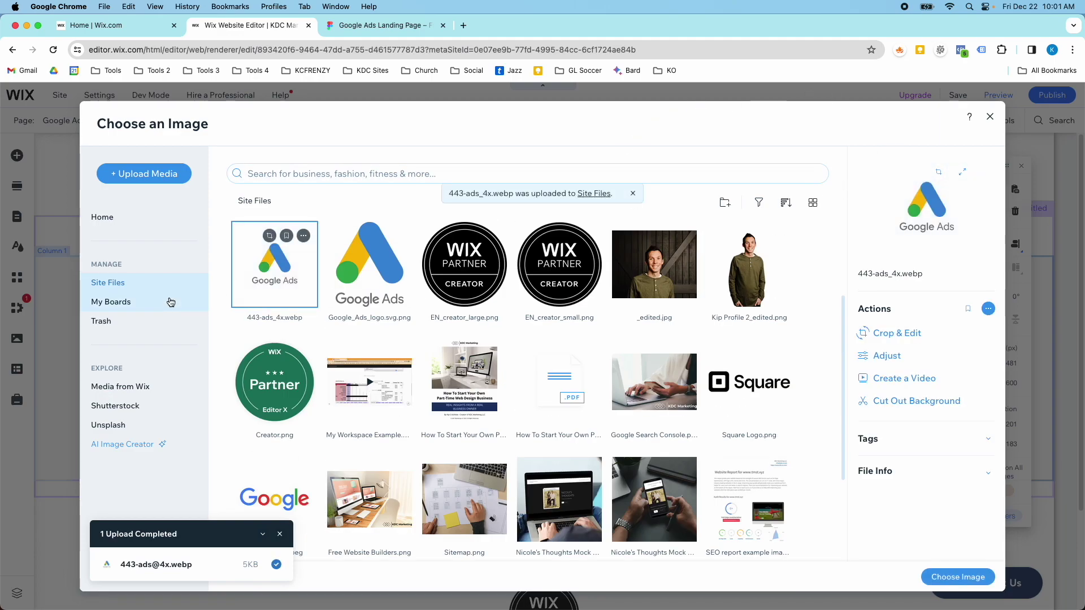
{"action": "double_click", "coordinate": [251, 270]}
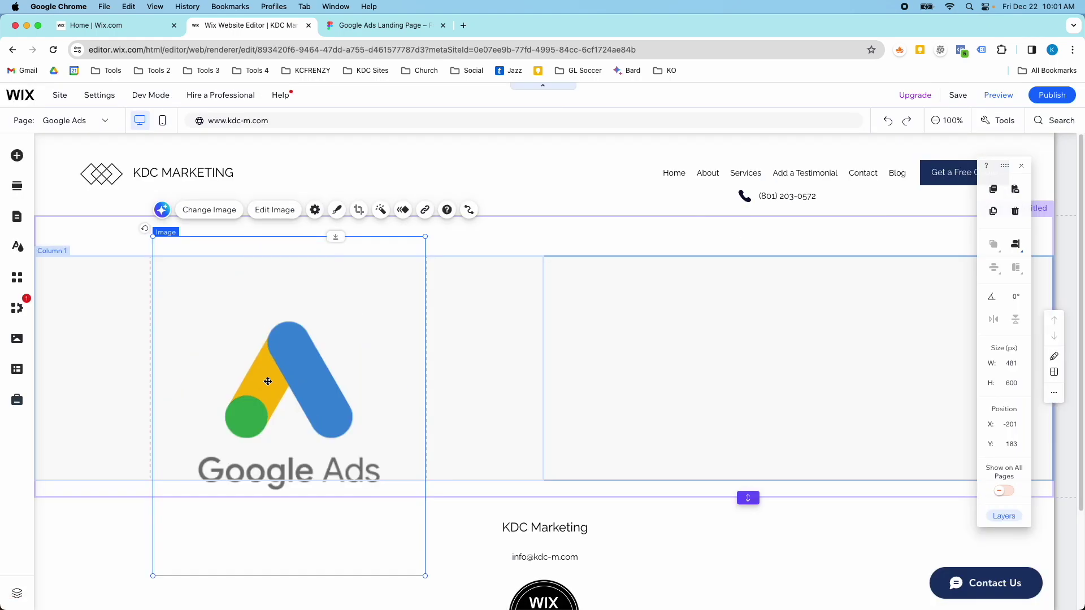
Resize the Google Ads logo to about 394 by 394 px and center it in the first column
{"action": "left_click_drag", "start_coordinate": [162, 245], "coordinate": [222, 284]}
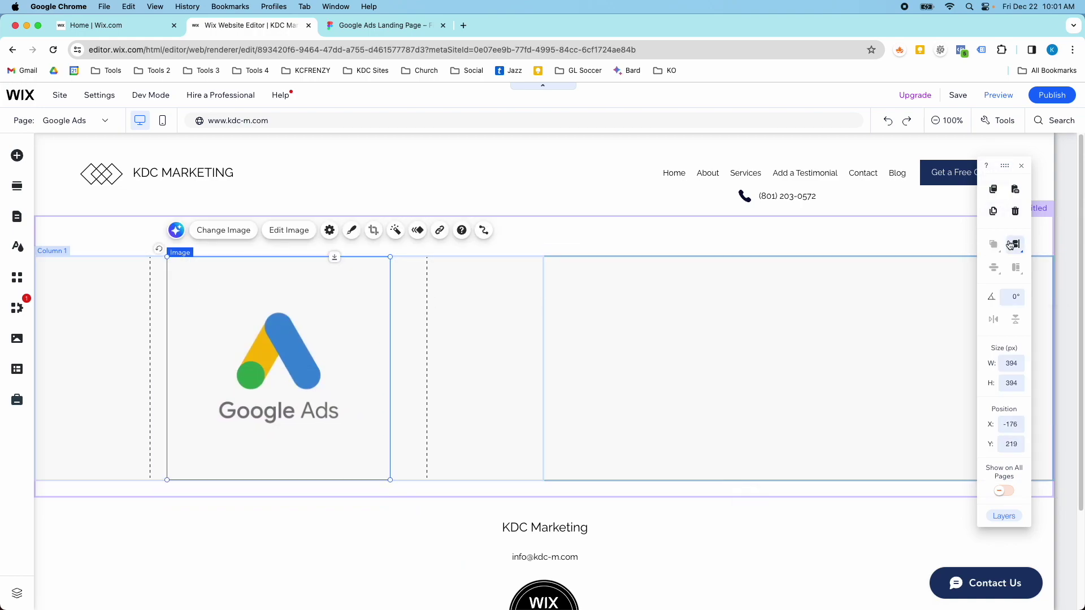
{"action": "left_click", "coordinate": [1016, 244]}
{"action": "left_click", "coordinate": [992, 247]}
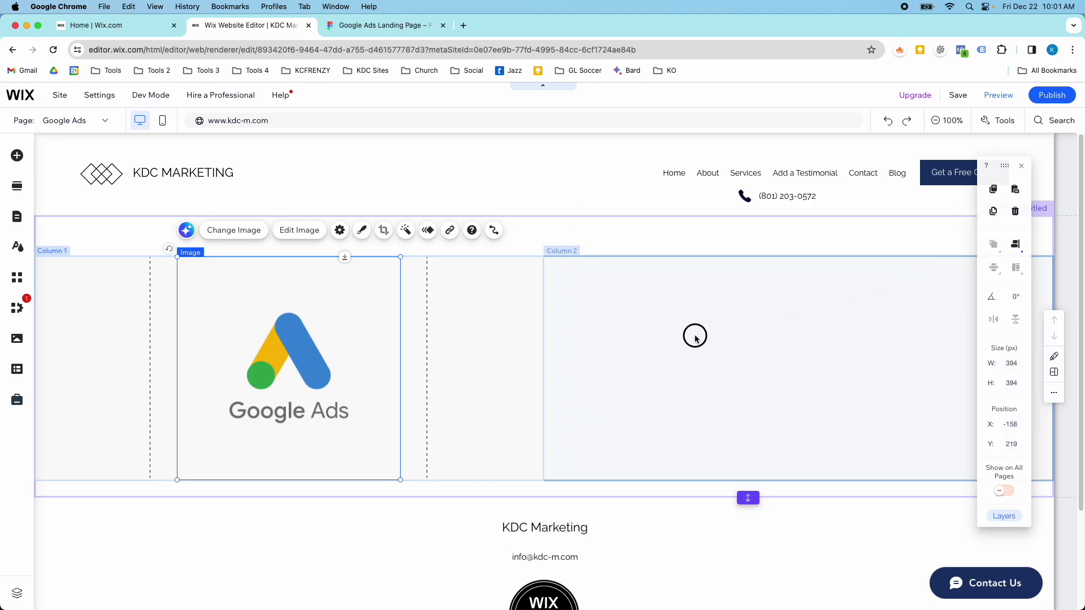
Select the strip's second column, and in the Figma wireframe copy the hero heading "Drive Results with Google Ads"
{"action": "left_click", "coordinate": [695, 334]}
{"action": "left_click", "coordinate": [338, 27]}
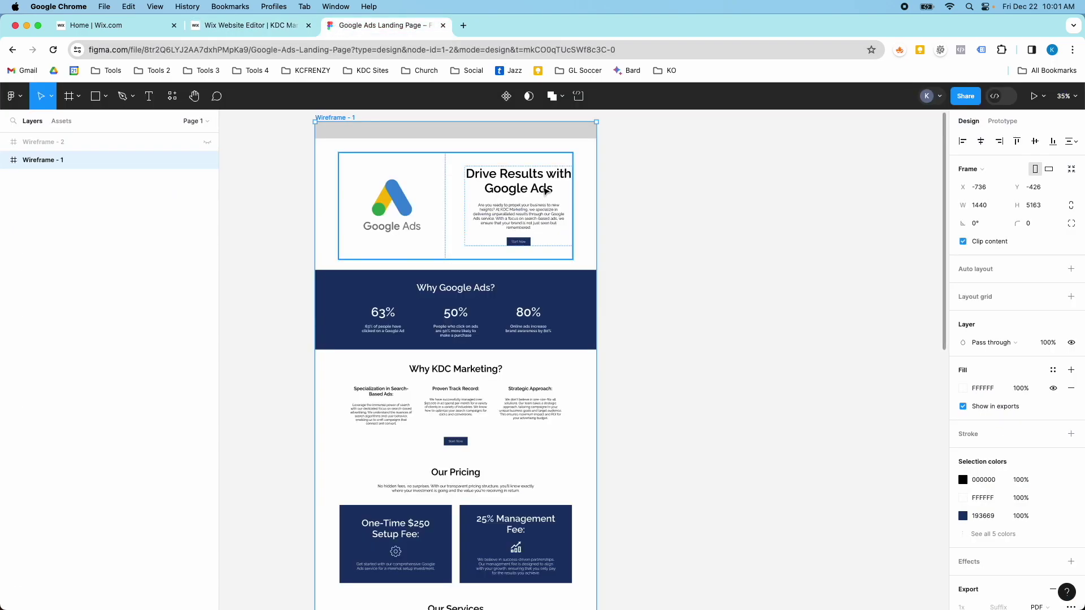
{"action": "double_click", "coordinate": [532, 176]}
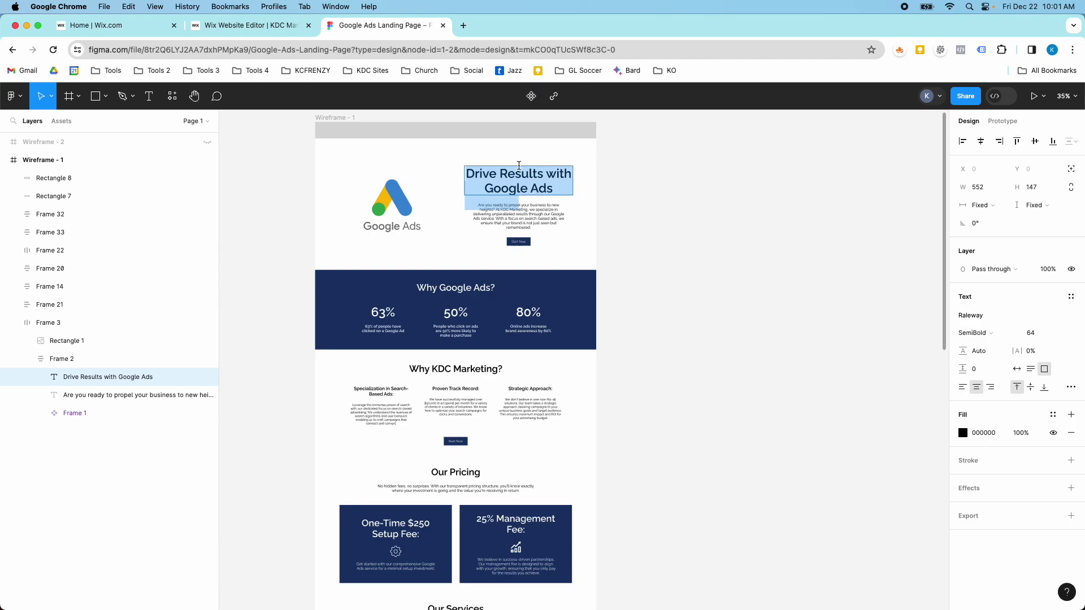
Back in the Wix editor, add a Heading 1 text reading "Drive Results with Google Ads" to the second column
{"action": "left_click", "coordinate": [247, 25]}
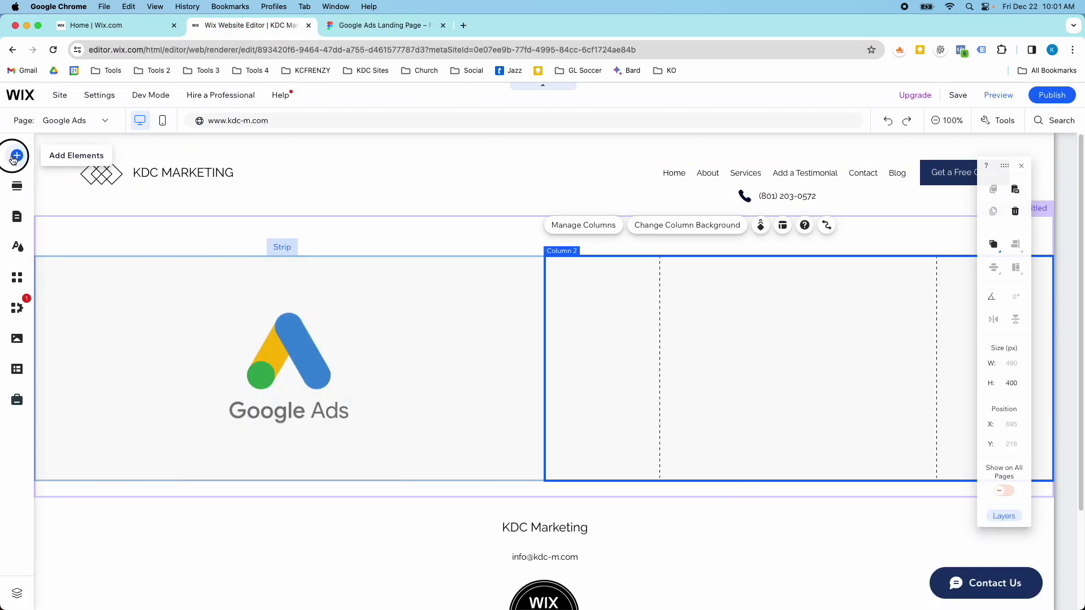
{"action": "left_click", "coordinate": [16, 156]}
{"action": "left_click", "coordinate": [54, 179]}
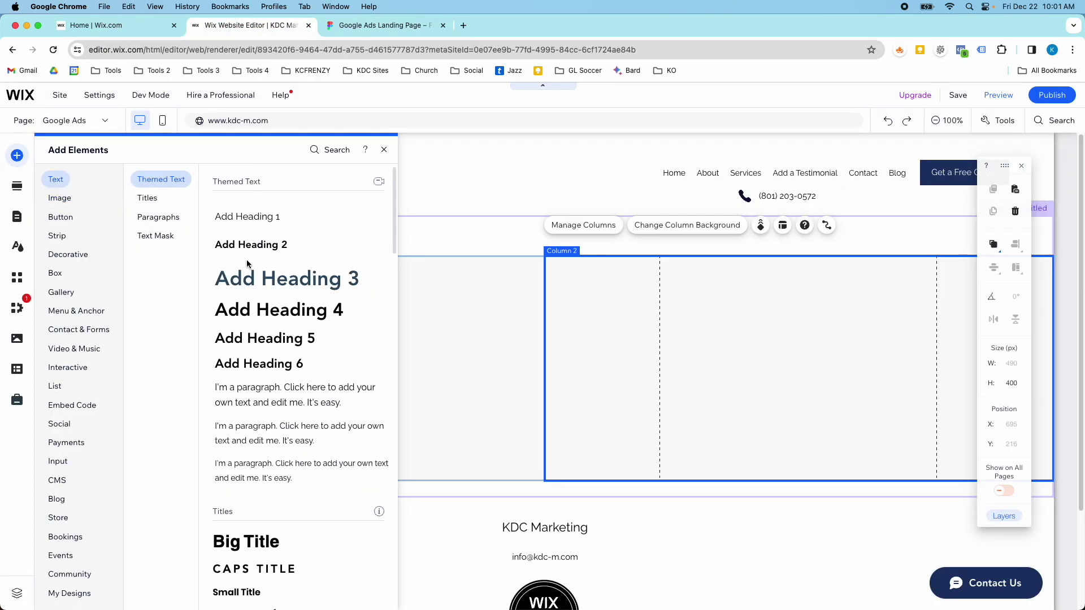
{"action": "left_click_drag", "start_coordinate": [247, 225], "coordinate": [756, 310]}
{"action": "double_click", "coordinate": [731, 300]}
{"action": "type", "text": "Drive Results with Google Ads"}
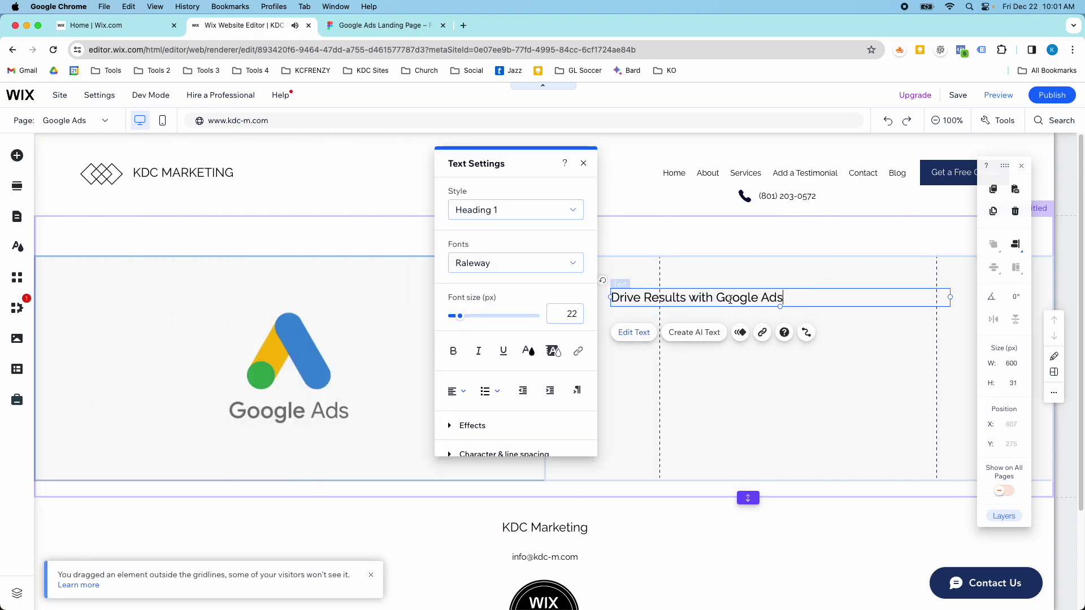
Fit the hero heading between the second column's gridlines at about 476 px wide and set its font size to 45 px
{"action": "left_click", "coordinate": [713, 371]}
{"action": "left_click", "coordinate": [849, 303]}
{"action": "left_click_drag", "start_coordinate": [951, 298], "coordinate": [881, 298]}
{"action": "left_click_drag", "start_coordinate": [729, 293], "coordinate": [786, 294]}
{"action": "left_click", "coordinate": [693, 333]}
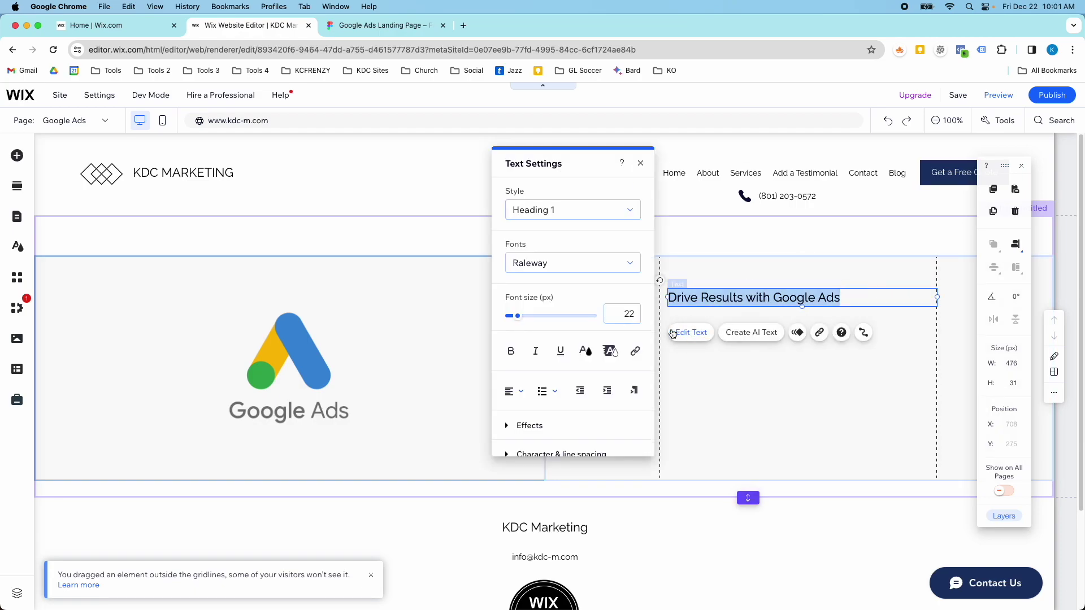
{"action": "left_click_drag", "start_coordinate": [520, 318], "coordinate": [527, 318]}
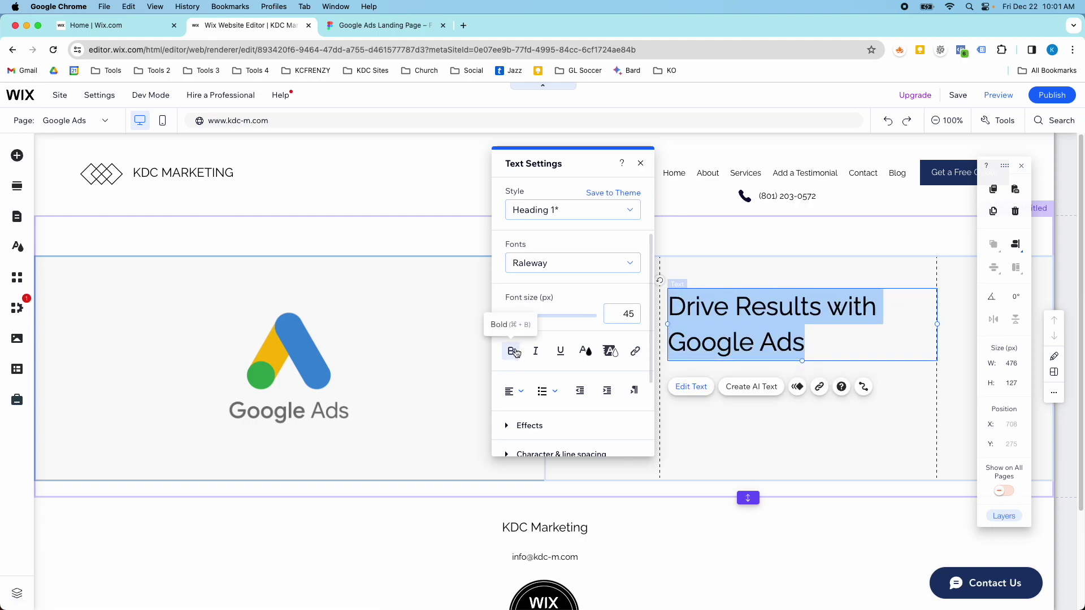
Make the hero heading bold, center-aligned and 41 px, and move it up in the second column to about X 702, Y 254
{"action": "left_click", "coordinate": [513, 352]}
{"action": "mouse_move", "coordinate": [524, 321]}
{"action": "left_mouse_down"}
{"action": "mouse_move", "coordinate": [512, 318]}
{"action": "mouse_move", "coordinate": [526, 320]}
{"action": "left_mouse_up"}
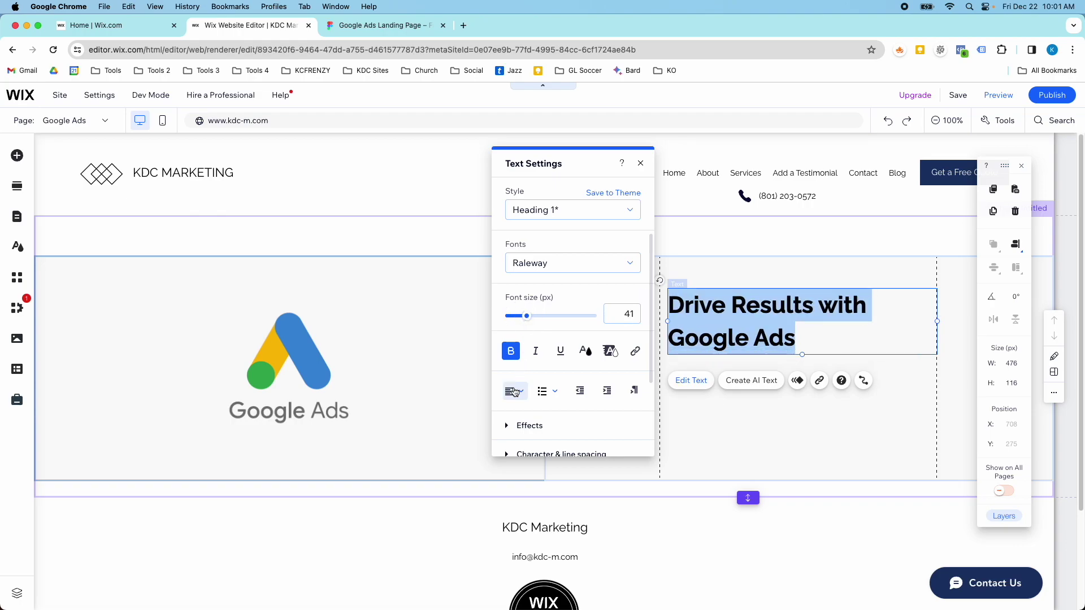
{"action": "left_click", "coordinate": [515, 392]}
{"action": "left_click", "coordinate": [516, 412]}
{"action": "left_click", "coordinate": [737, 308]}
{"action": "left_click", "coordinate": [737, 308]}
{"action": "left_click_drag", "start_coordinate": [766, 314], "coordinate": [762, 304]}
In the Figma wireframe, copy the hero paragraph beginning "Are you ready to propel your business to new heights?"
{"action": "left_click", "coordinate": [359, 31]}
{"action": "double_click", "coordinate": [505, 209]}
{"action": "key", "text": "super+c"}
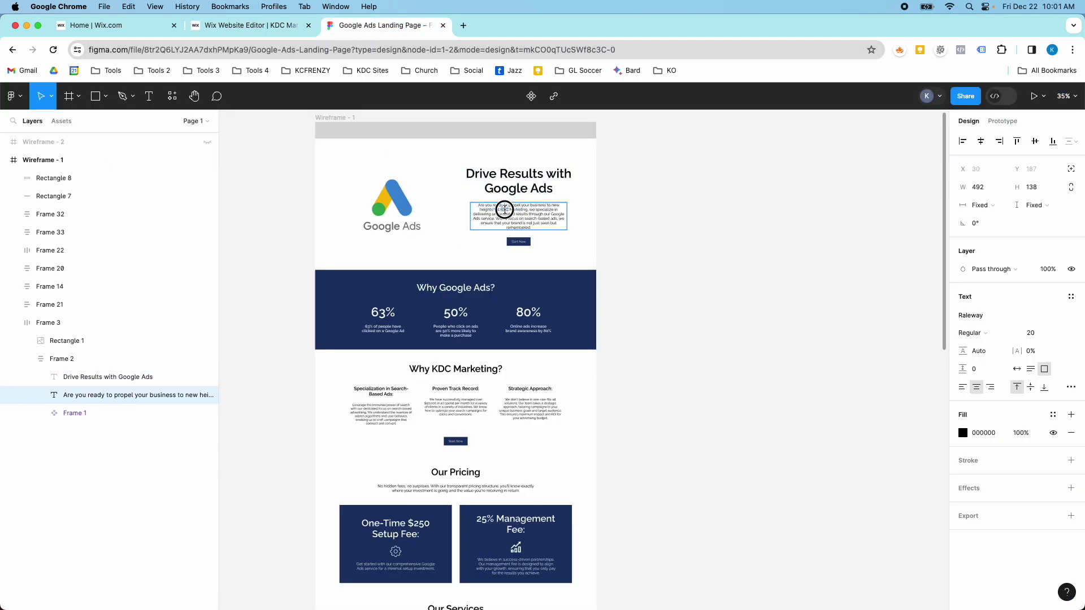
Back in the Wix editor, add a paragraph text below the hero heading containing the copied paragraph, and center-align it
{"action": "left_click", "coordinate": [229, 31]}
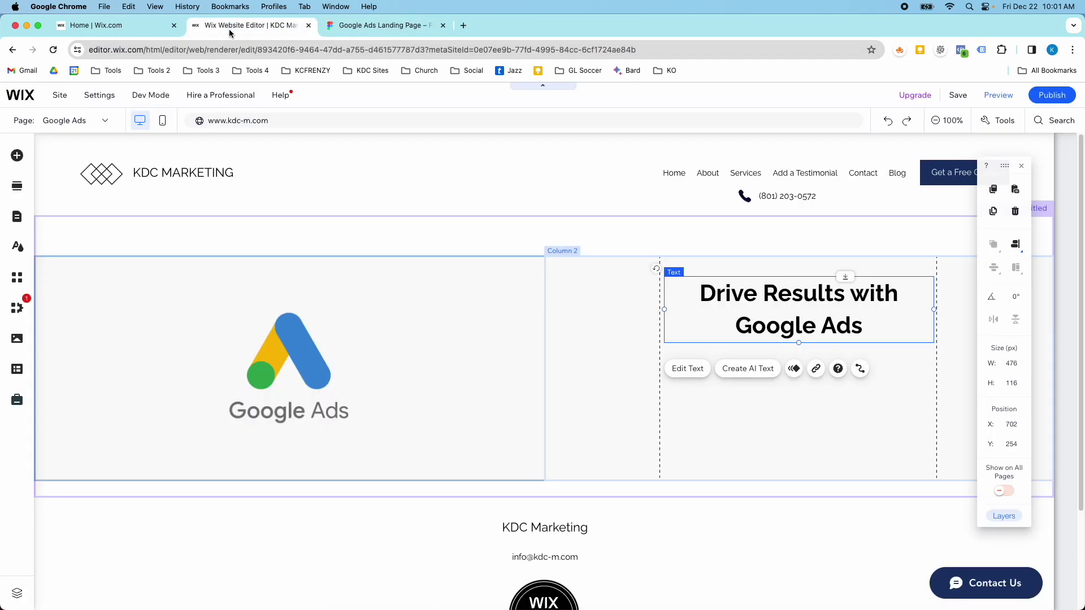
{"action": "left_click", "coordinate": [27, 160]}
{"action": "left_click", "coordinate": [59, 198]}
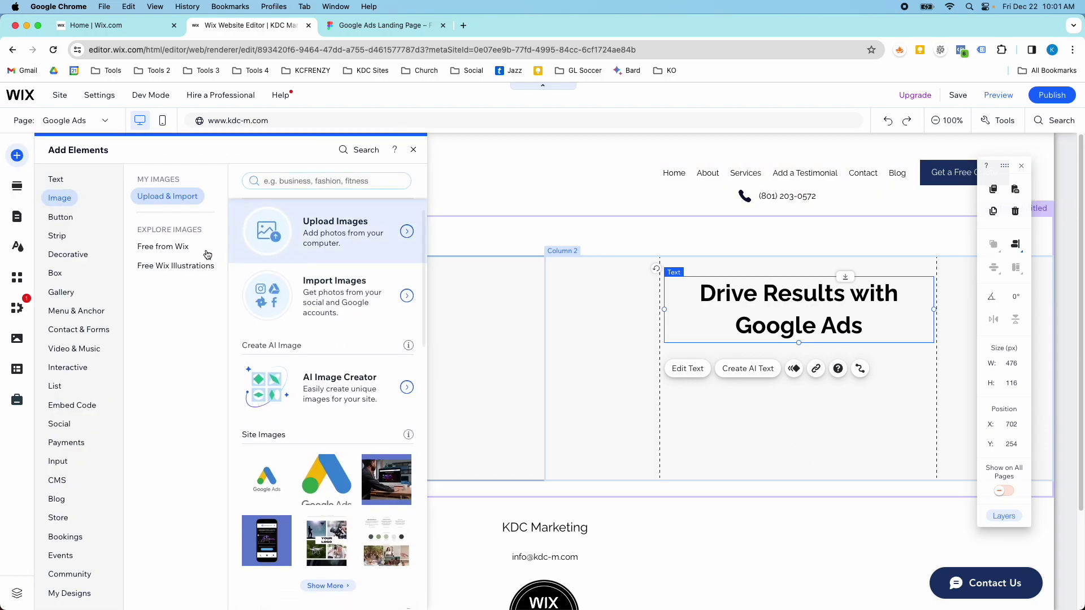
{"action": "left_click", "coordinate": [58, 181]}
{"action": "left_click_drag", "start_coordinate": [328, 460], "coordinate": [763, 375]}
{"action": "double_click", "coordinate": [763, 375]}
{"action": "key", "text": "super+v"}
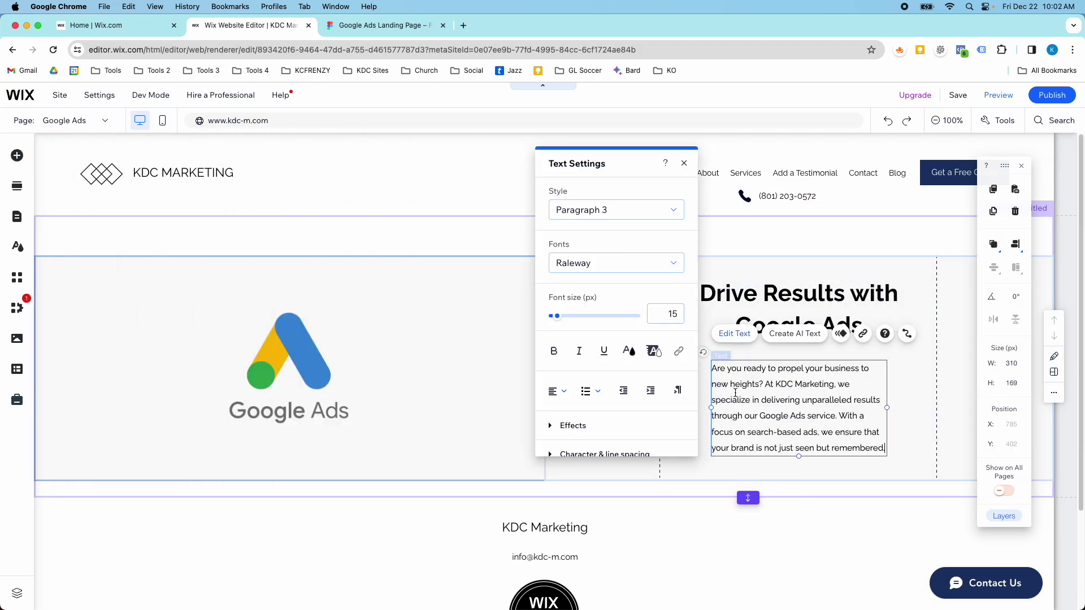
{"action": "left_click", "coordinate": [555, 396]}
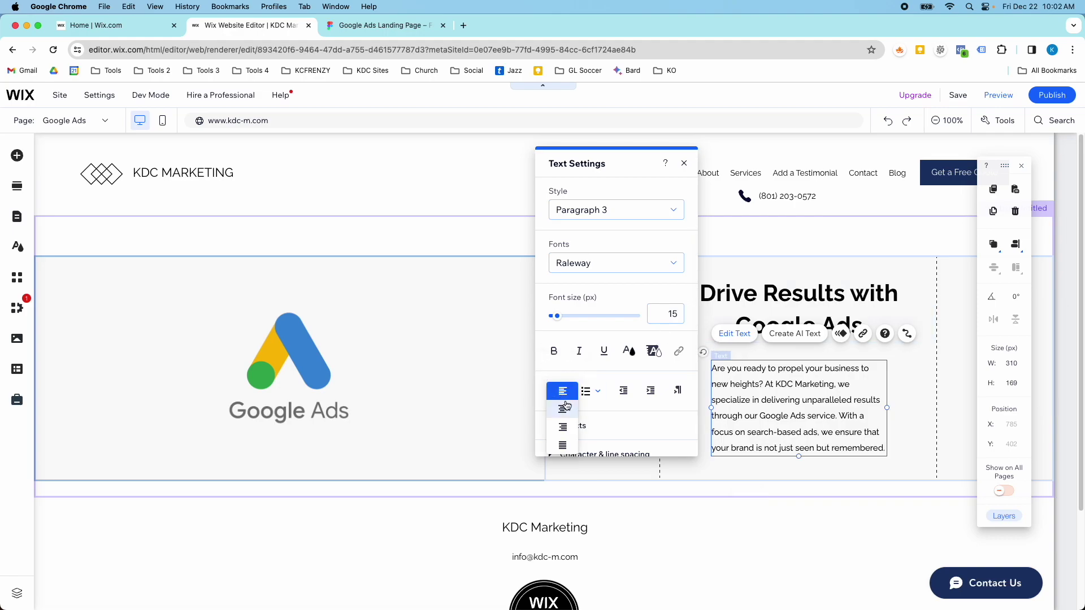
{"action": "left_click", "coordinate": [564, 409]}
{"action": "key", "text": "Escape"}
Widen the hero paragraph to about 476 px between the column's gridlines and position it under the heading at about X 702, Y 382
{"action": "left_click", "coordinate": [747, 373]}
{"action": "left_click_drag", "start_coordinate": [711, 407], "coordinate": [663, 411]}
{"action": "left_click_drag", "start_coordinate": [804, 412], "coordinate": [862, 394]}
{"action": "left_click_drag", "start_coordinate": [698, 398], "coordinate": [668, 400]}
{"action": "left_click_drag", "start_coordinate": [922, 388], "coordinate": [936, 389]}
{"action": "left_click_drag", "start_coordinate": [865, 386], "coordinate": [862, 381]}
{"action": "left_click_drag", "start_coordinate": [666, 382], "coordinate": [662, 382]}
{"action": "left_click_drag", "start_coordinate": [758, 385], "coordinate": [757, 385]}
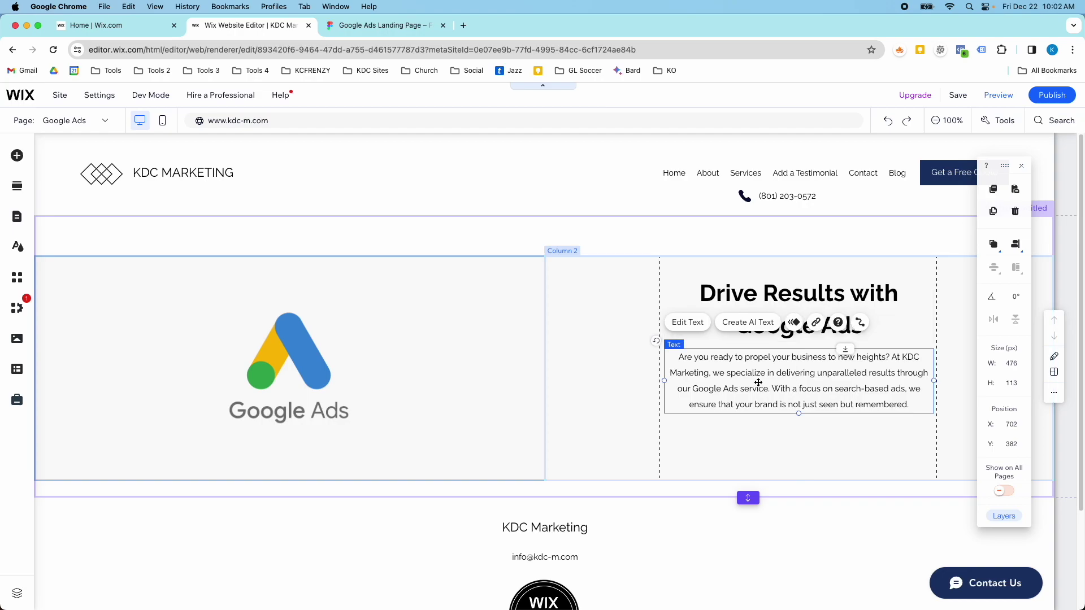
{"action": "left_click", "coordinate": [18, 155]}
{"action": "left_click", "coordinate": [59, 197]}
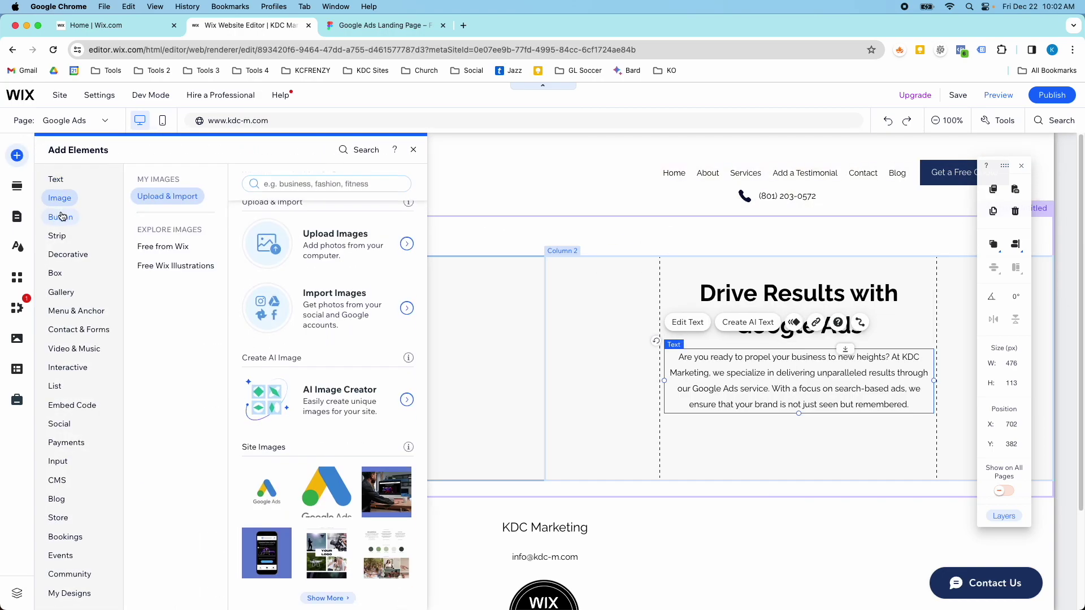
{"action": "left_click", "coordinate": [60, 217]}
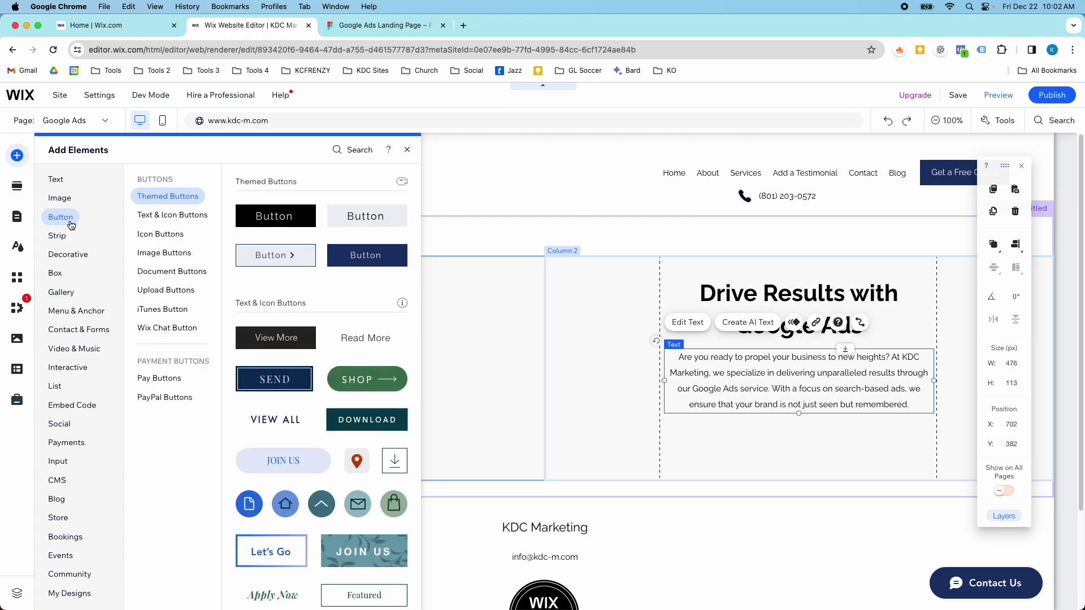
{"action": "left_click_drag", "start_coordinate": [294, 260], "coordinate": [797, 450]}
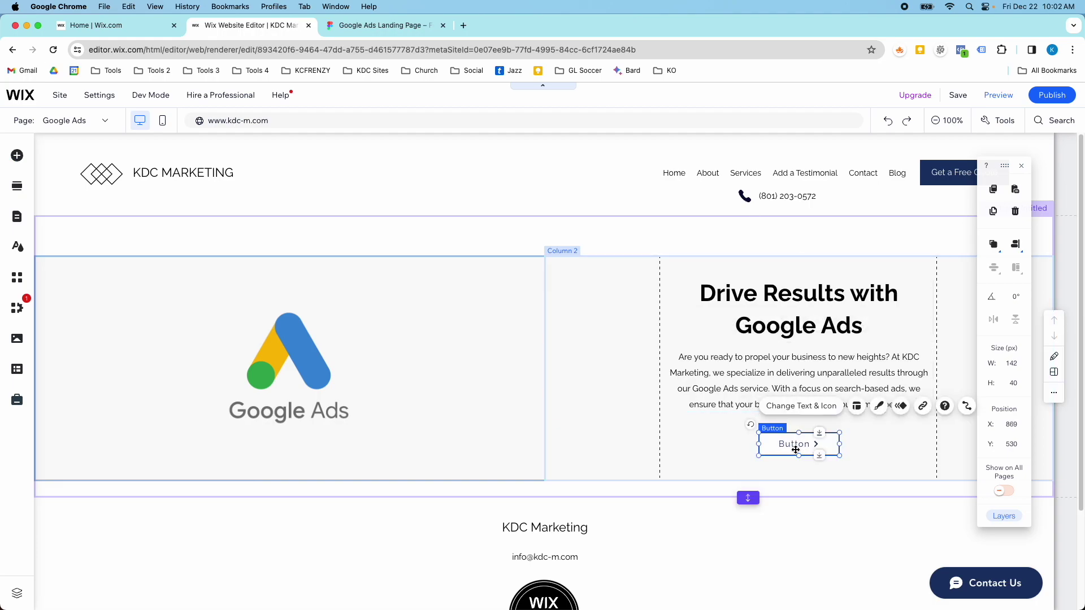
{"action": "key", "text": "Delete"}
Add the solid navy themed button centered below the hero paragraph and position it at about X 869, Y 525
{"action": "left_click", "coordinate": [17, 156]}
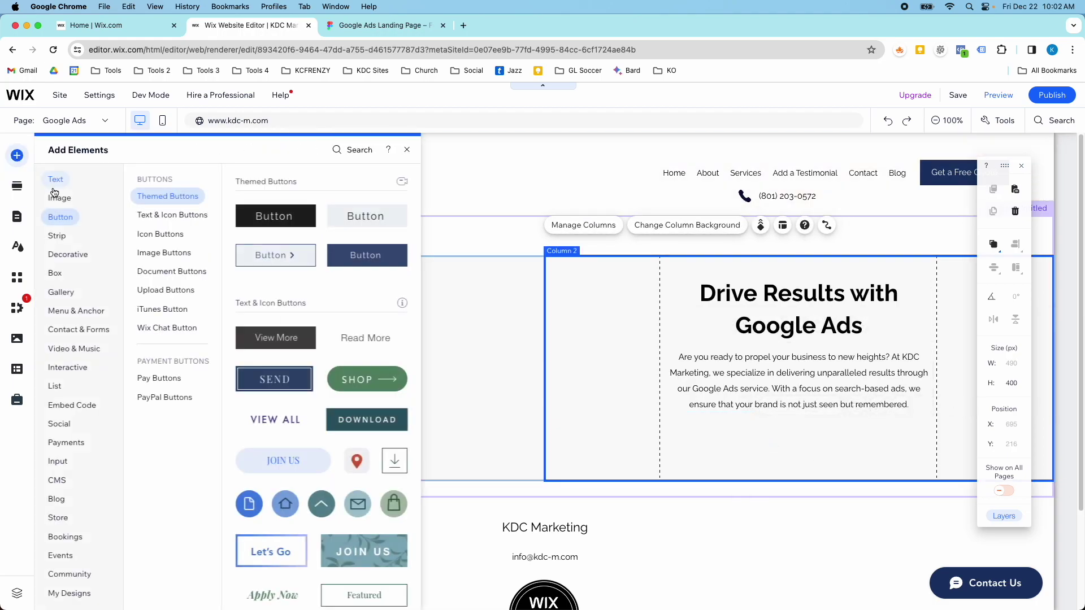
{"action": "mouse_move", "coordinate": [55, 217]}
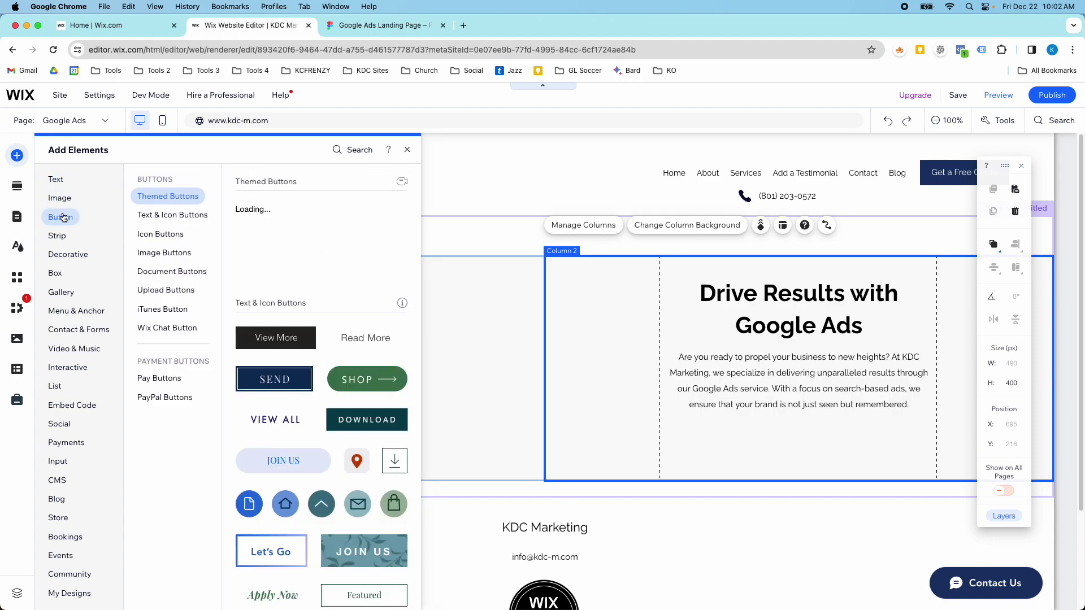
{"action": "left_click_drag", "start_coordinate": [366, 255], "coordinate": [771, 450]}
{"action": "left_click", "coordinate": [998, 250]}
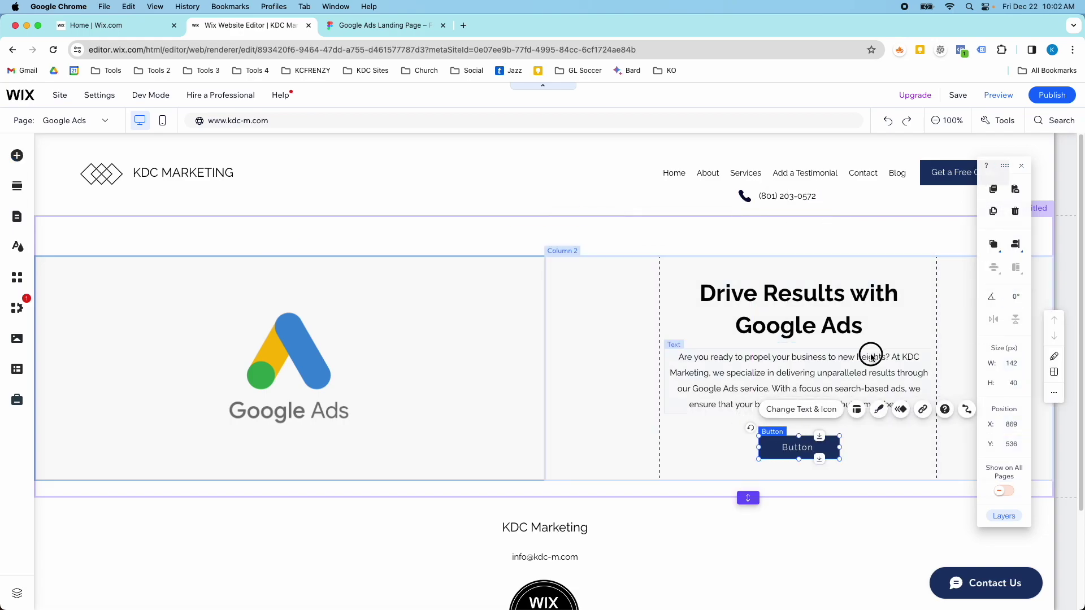
{"action": "left_click", "coordinate": [872, 360]}
{"action": "left_click", "coordinate": [862, 304], "text": "shift"}
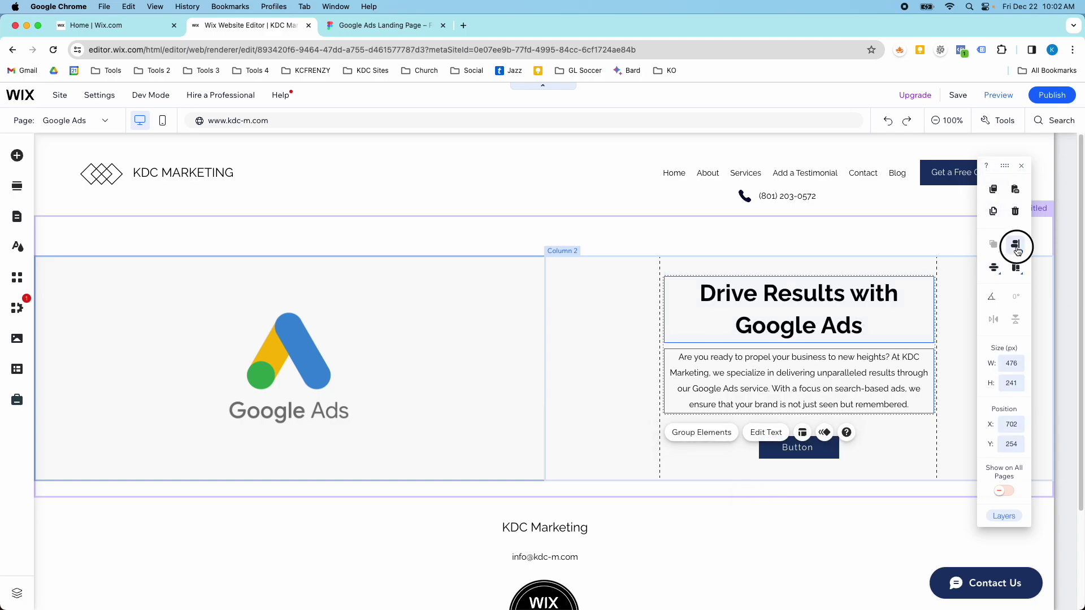
{"action": "mouse_move", "coordinate": [1018, 252]}
{"action": "left_click", "coordinate": [884, 444]}
{"action": "left_click_drag", "start_coordinate": [814, 450], "coordinate": [814, 443]}
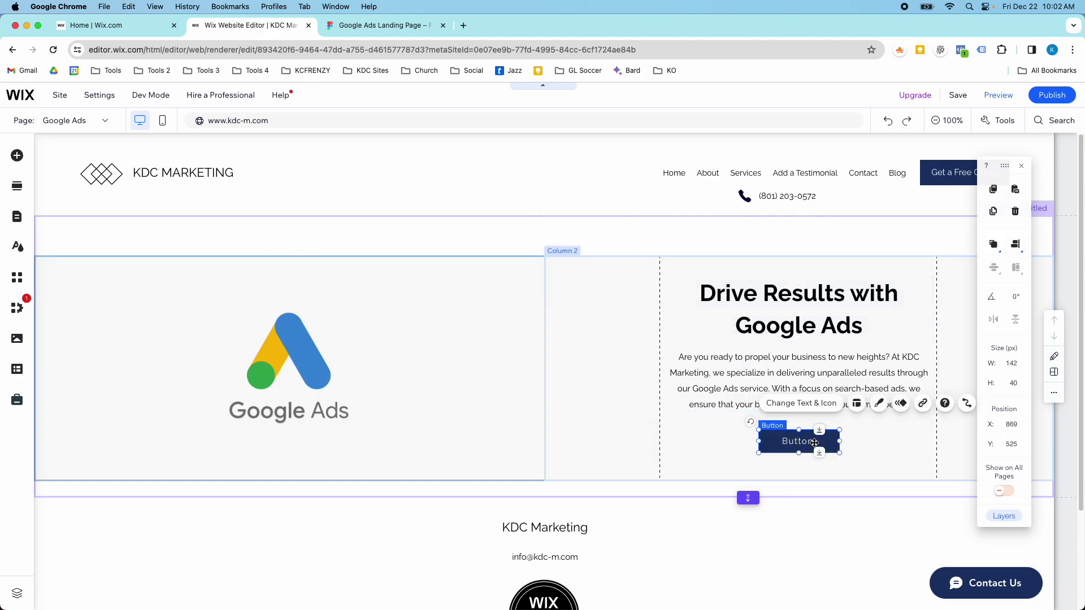
Set the hero button's text to "Start Now" and compare the hero section with the Figma wireframe
{"action": "left_click", "coordinate": [802, 404]}
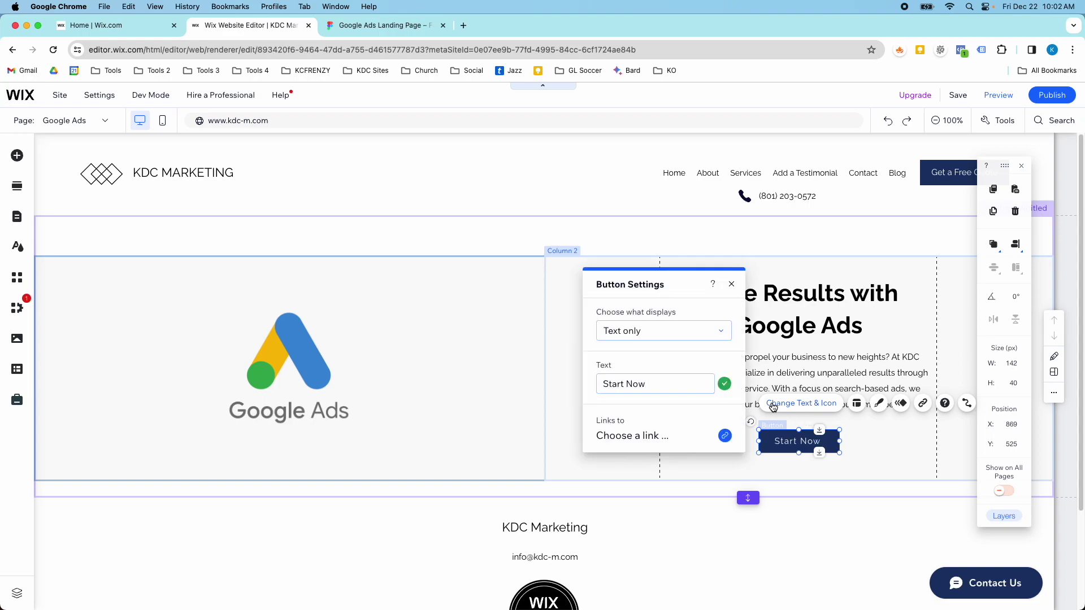
{"action": "left_click", "coordinate": [341, 26]}
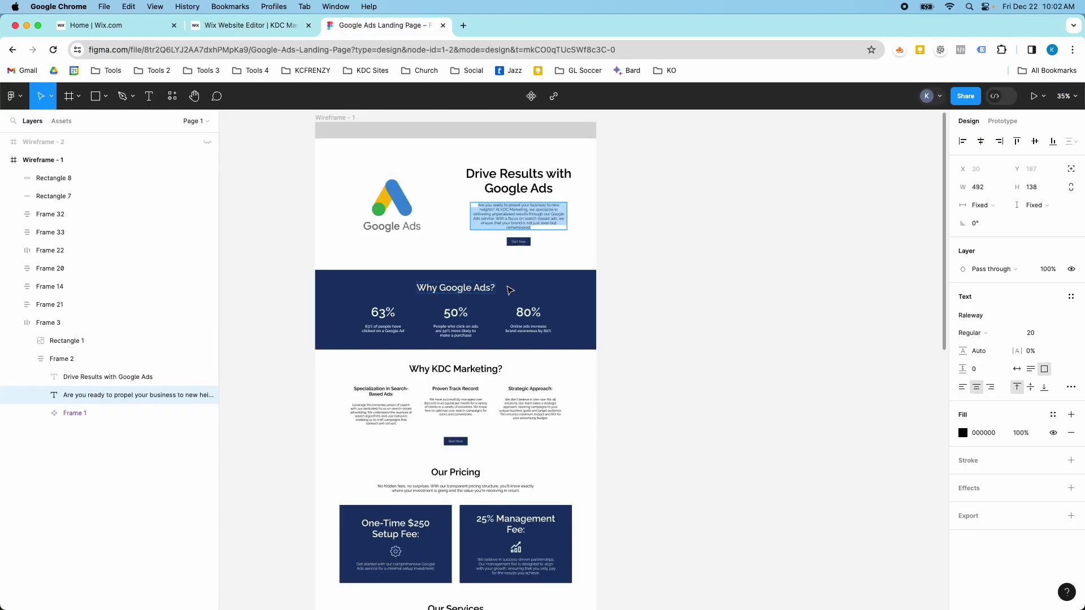
{"action": "scroll", "coordinate": [510, 290], "scroll_direction": "up", "scroll_amount": 10, "text": "ctrl"}
{"action": "scroll", "coordinate": [522, 234], "scroll_direction": "up", "scroll_amount": 5}
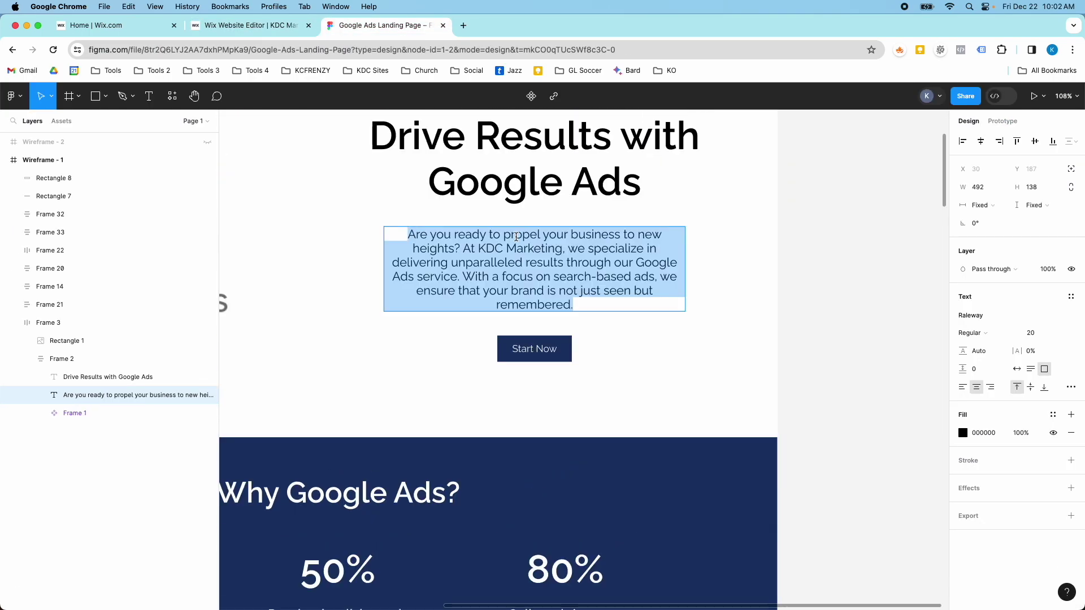
{"action": "scroll", "coordinate": [517, 238], "scroll_direction": "down", "scroll_amount": 10}
{"action": "scroll", "coordinate": [492, 249], "scroll_direction": "up", "scroll_amount": 3}
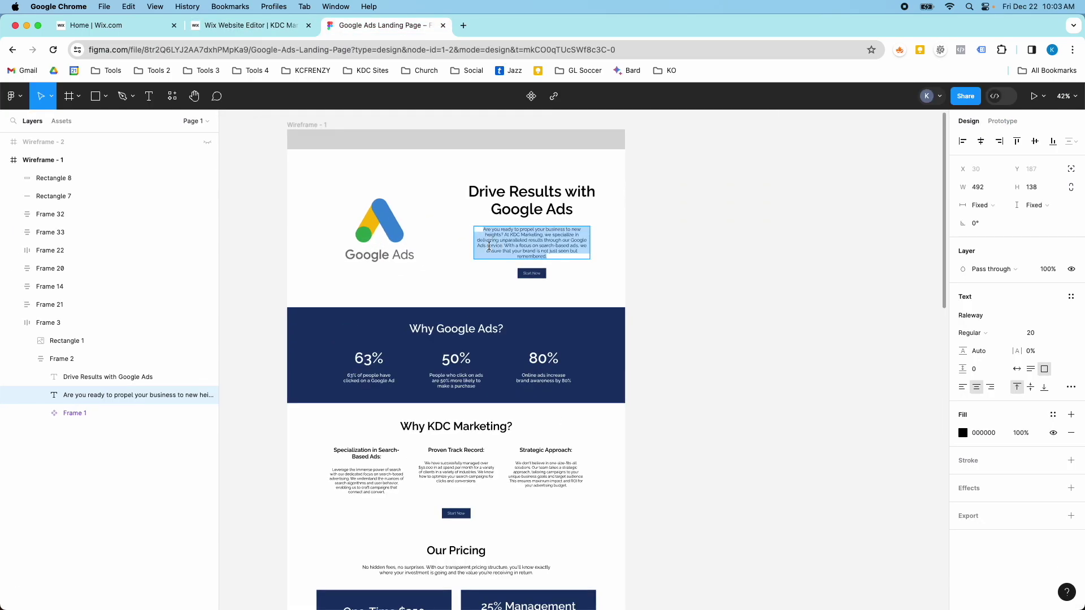
{"action": "left_click", "coordinate": [213, 27]}
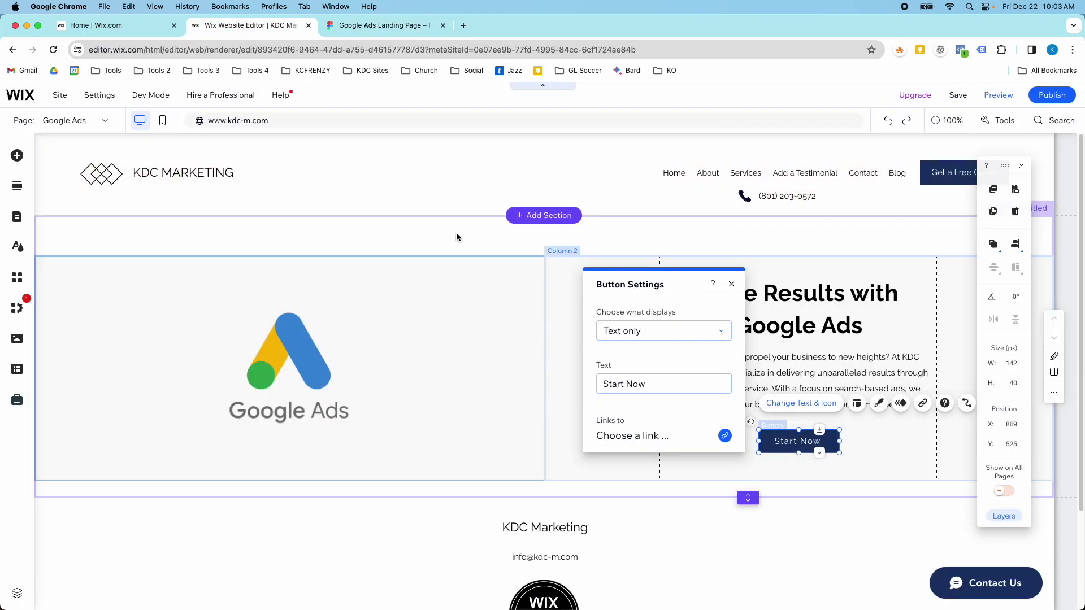
Move the column strip up so it is vertically centered in its section, and name the section "Hero"
{"action": "left_click", "coordinate": [441, 259]}
{"action": "left_click_drag", "start_coordinate": [421, 294], "coordinate": [422, 282]}
{"action": "left_click", "coordinate": [911, 225]}
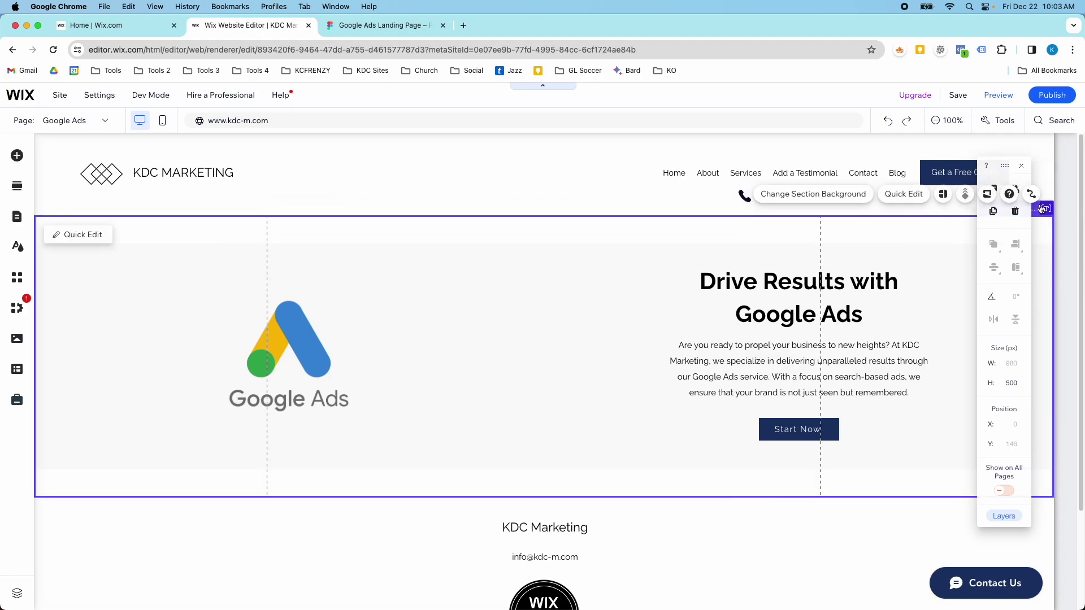
{"action": "left_click", "coordinate": [996, 195]}
{"action": "type", "text": "Hero"}
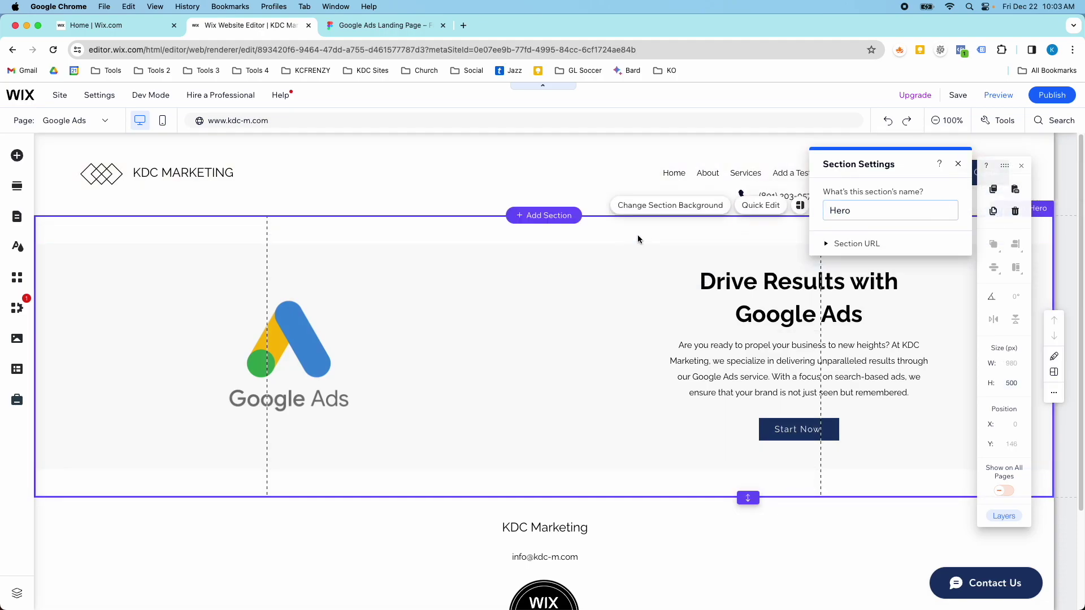
In the mobile view, move the hero's text column above the Google Ads logo column and review the mobile layout
{"action": "left_click", "coordinate": [161, 126]}
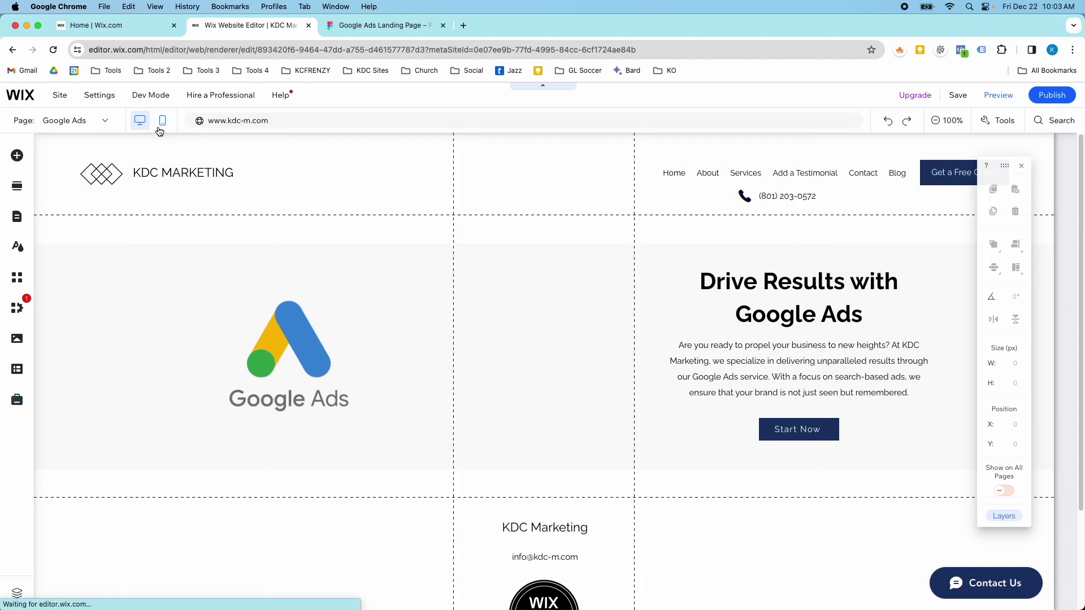
{"action": "scroll", "coordinate": [531, 356], "scroll_direction": "down", "scroll_amount": 3}
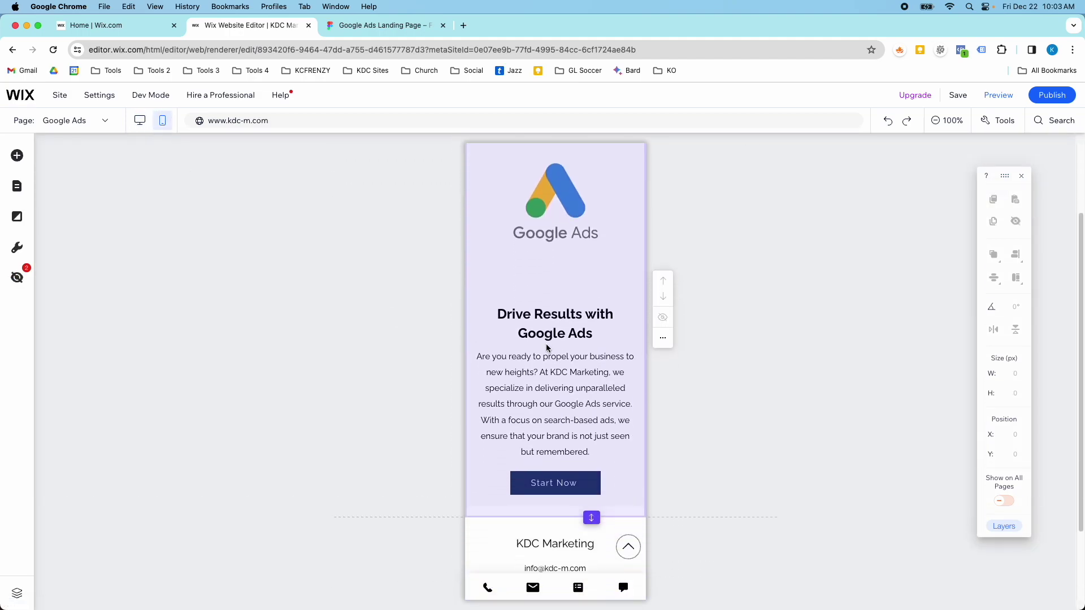
{"action": "left_click", "coordinate": [552, 236]}
{"action": "scroll", "coordinate": [550, 255], "scroll_direction": "up", "scroll_amount": 2}
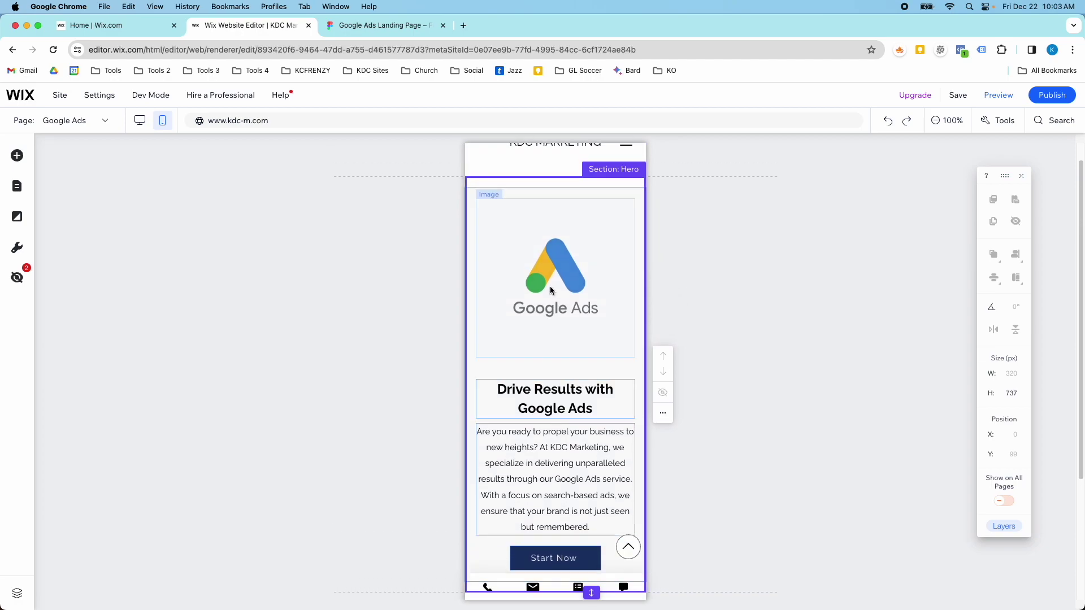
{"action": "left_click", "coordinate": [474, 260]}
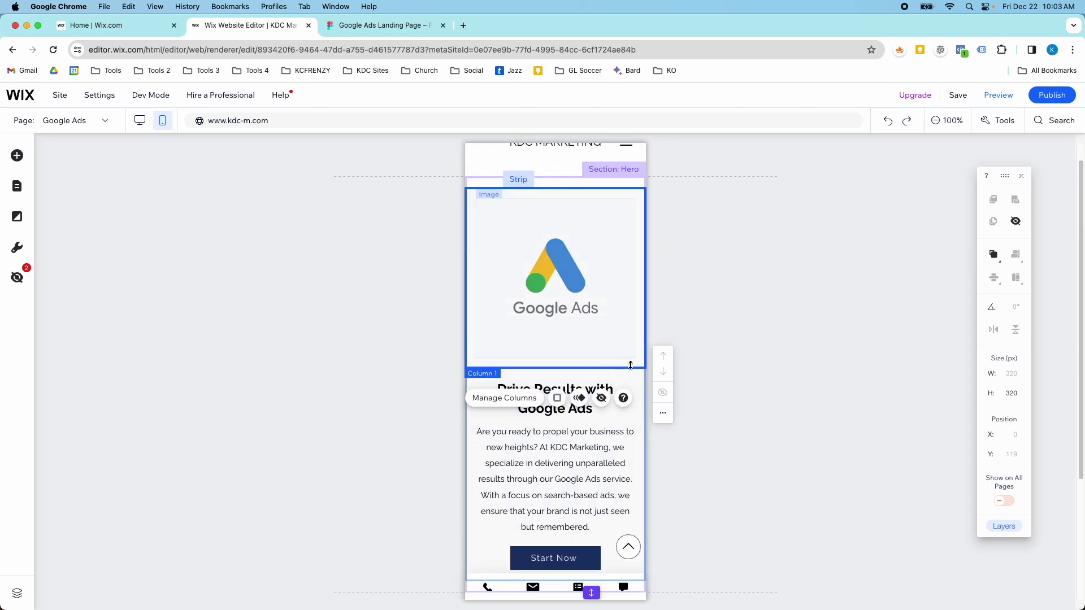
{"action": "left_click", "coordinate": [634, 473]}
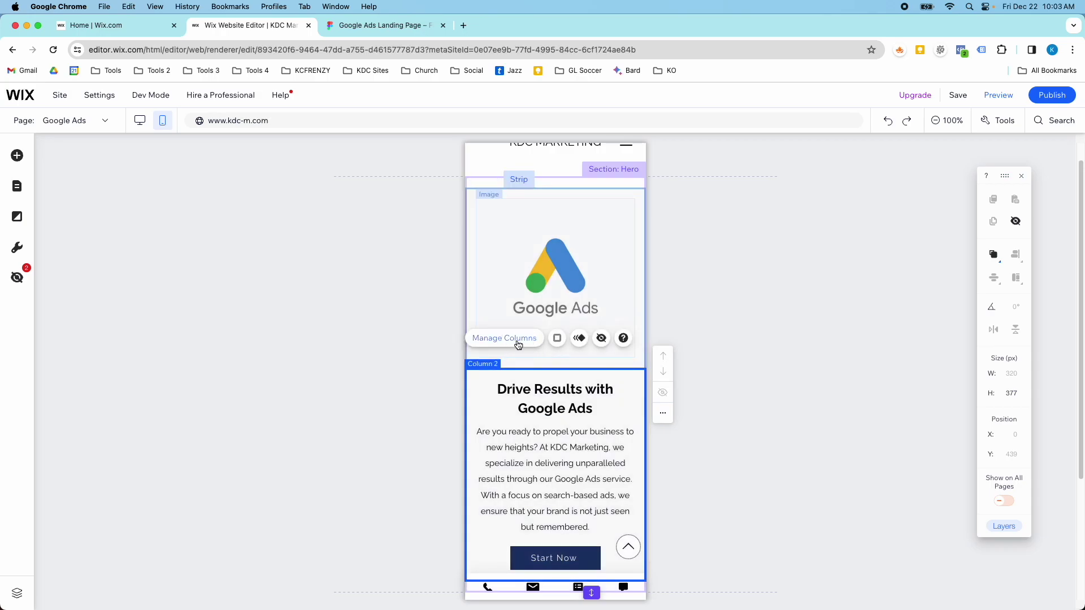
{"action": "left_click", "coordinate": [517, 339]}
{"action": "left_click", "coordinate": [320, 297]}
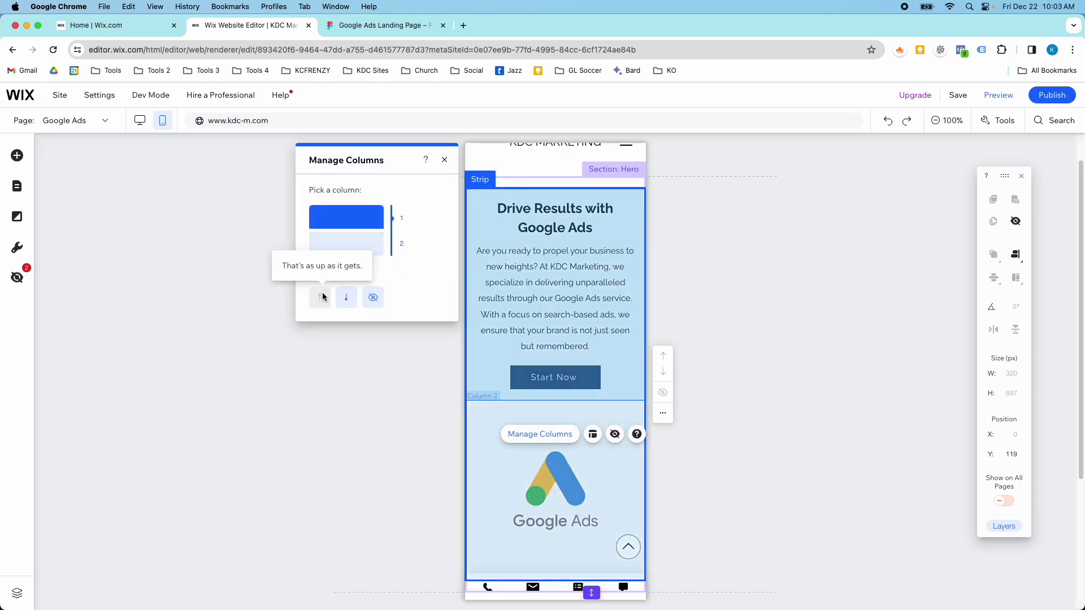
{"action": "scroll", "coordinate": [556, 374], "scroll_direction": "down", "scroll_amount": 1}
{"action": "scroll", "coordinate": [557, 374], "scroll_direction": "up", "scroll_amount": 2}
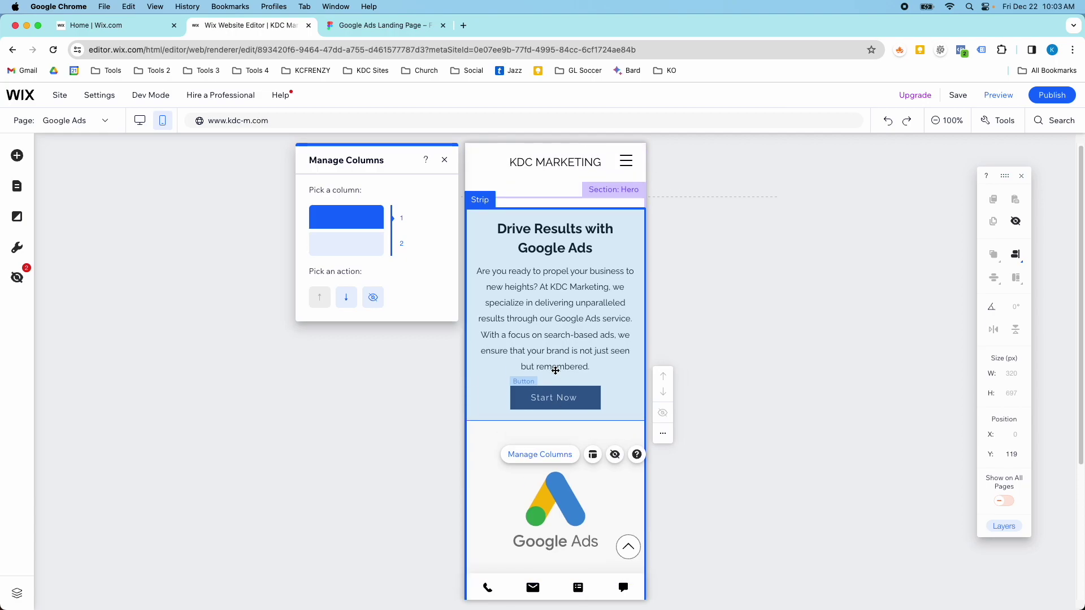
{"action": "scroll", "coordinate": [558, 372], "scroll_direction": "down", "scroll_amount": 4}
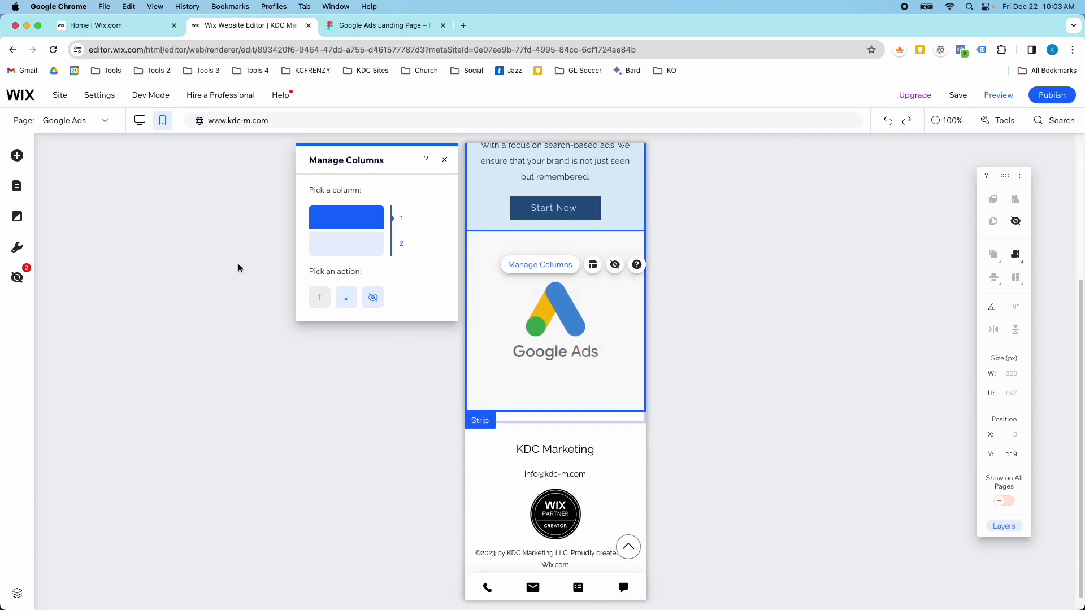
{"action": "scroll", "coordinate": [518, 291], "scroll_direction": "up", "scroll_amount": 1}
{"action": "scroll", "coordinate": [517, 291], "scroll_direction": "up", "scroll_amount": 2}
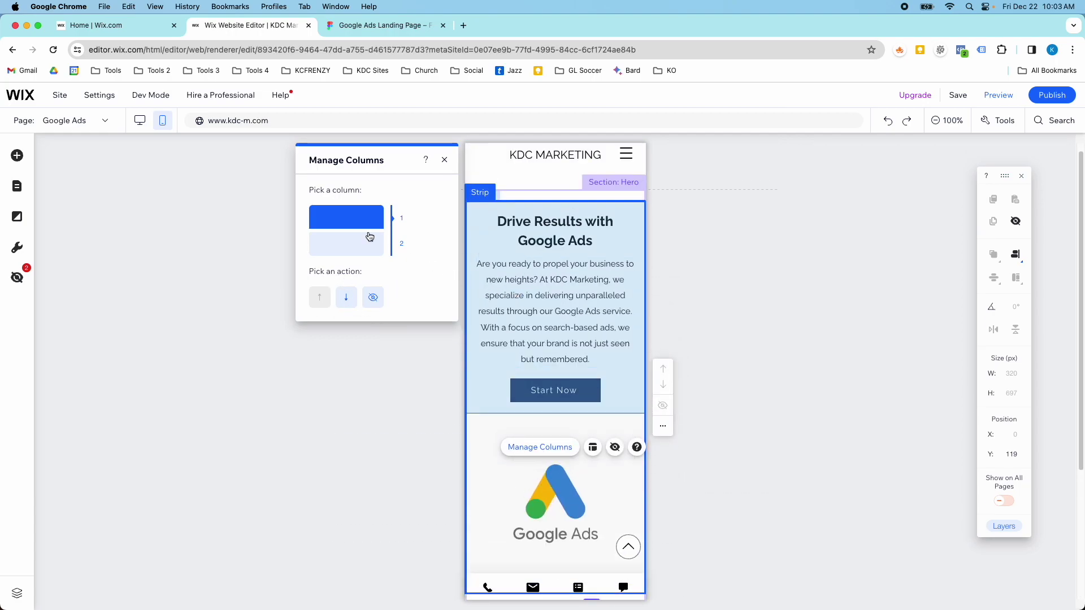
Return to the desktop view and add a blank section below the Hero section, checking the next section in the Figma wireframe
{"action": "left_click", "coordinate": [140, 120]}
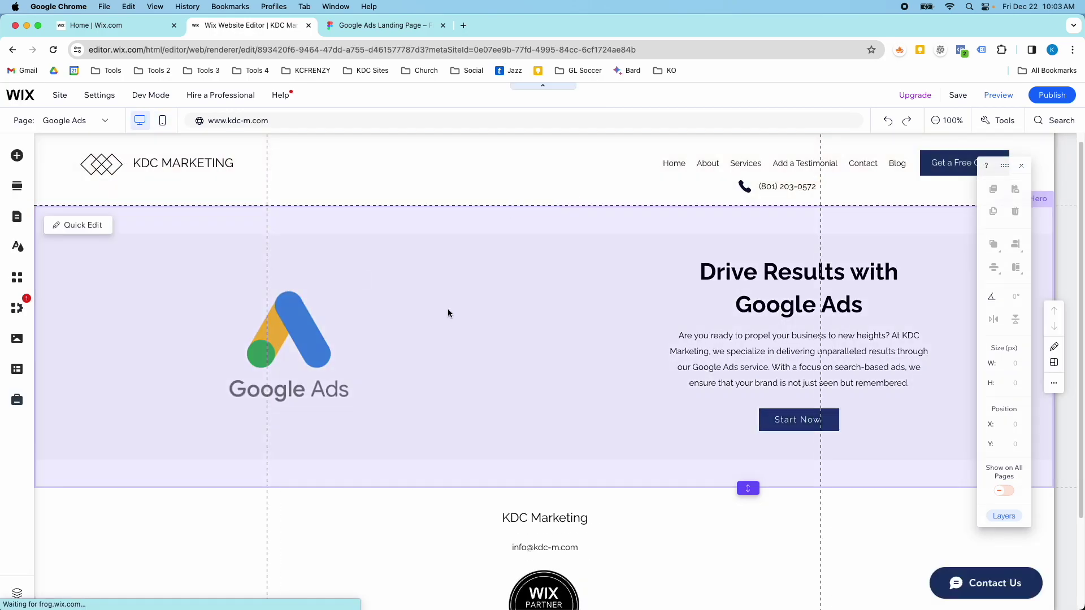
{"action": "scroll", "coordinate": [448, 310], "scroll_direction": "down", "scroll_amount": 2}
{"action": "left_click", "coordinate": [555, 375]}
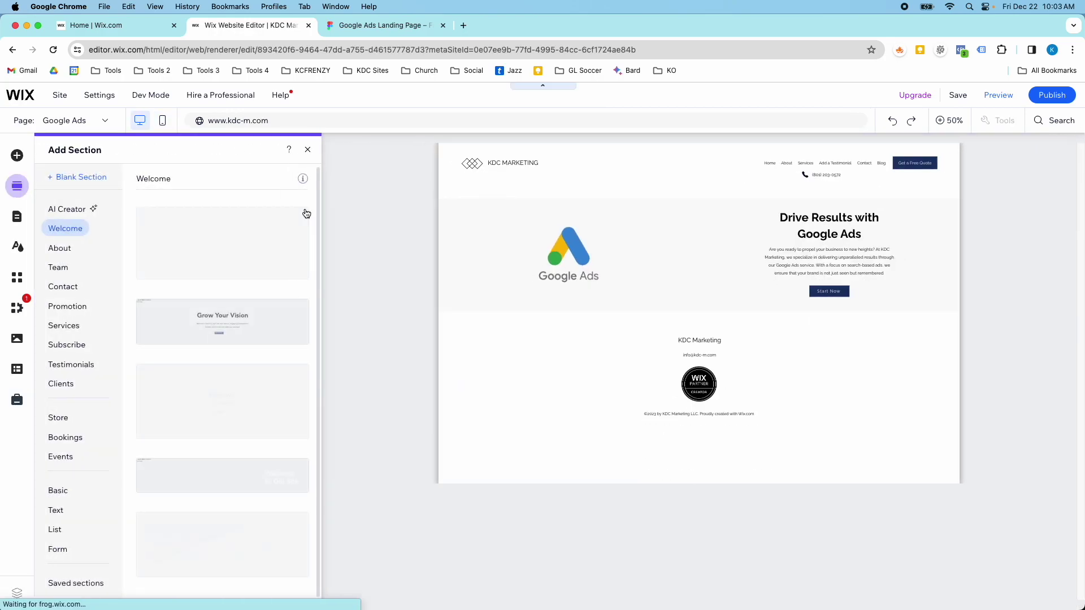
{"action": "left_click", "coordinate": [346, 28]}
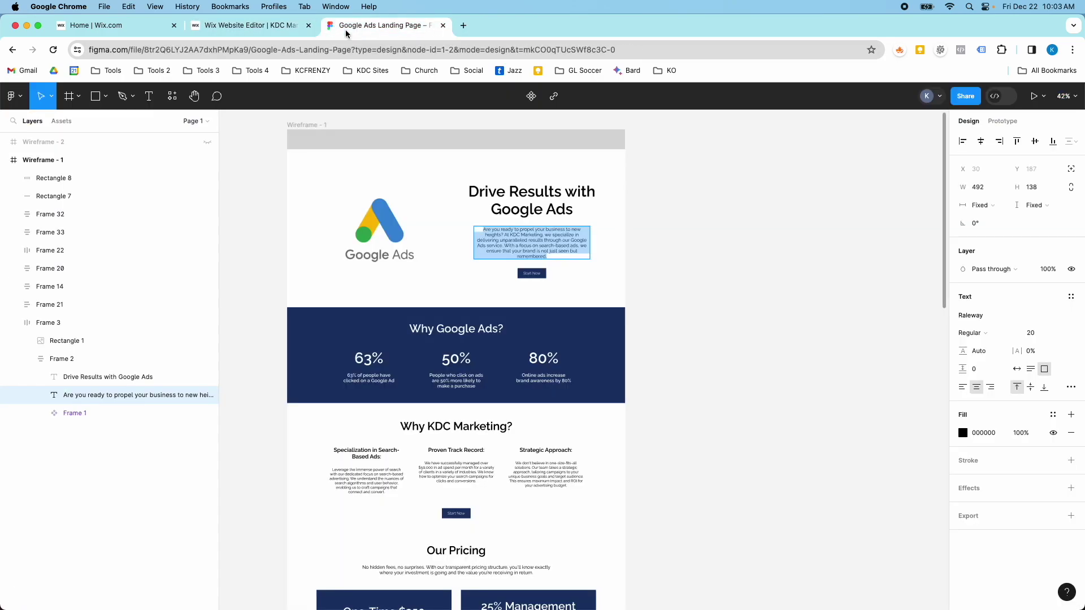
{"action": "left_click", "coordinate": [260, 27]}
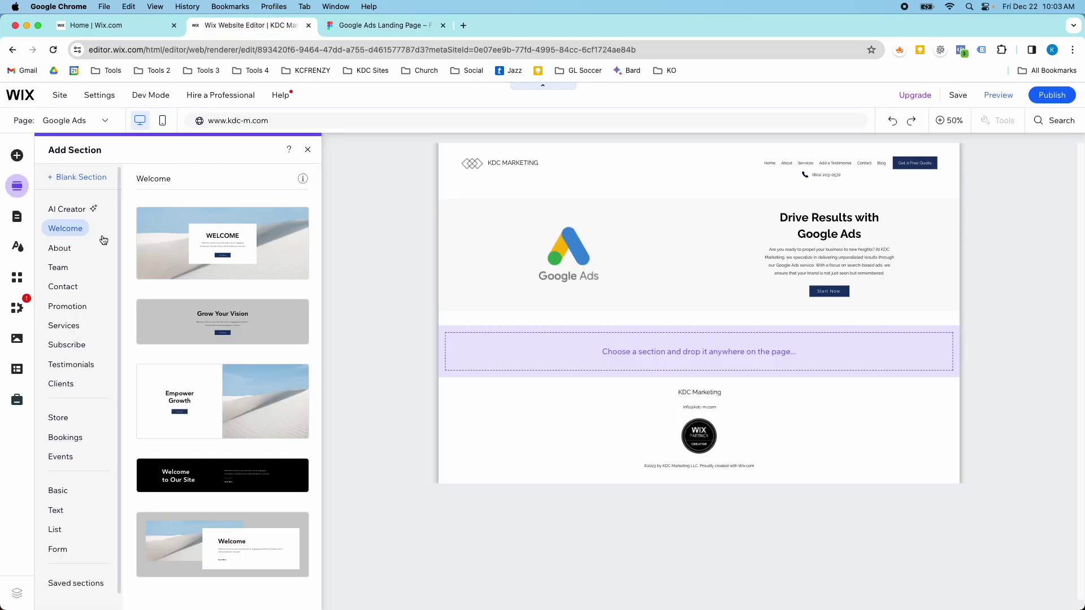
{"action": "left_click", "coordinate": [373, 26]}
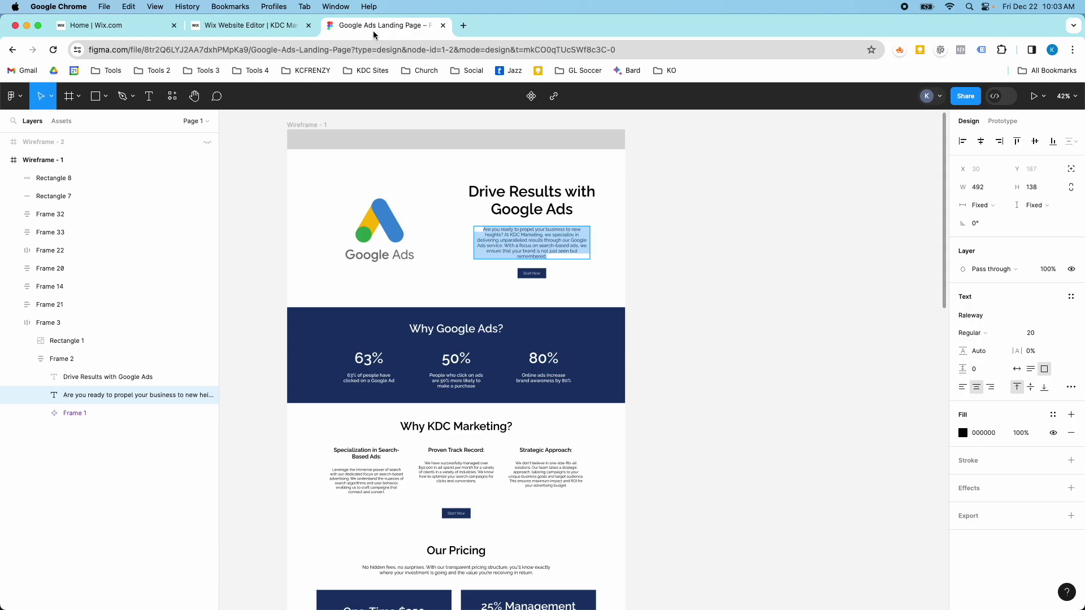
{"action": "left_click", "coordinate": [237, 28]}
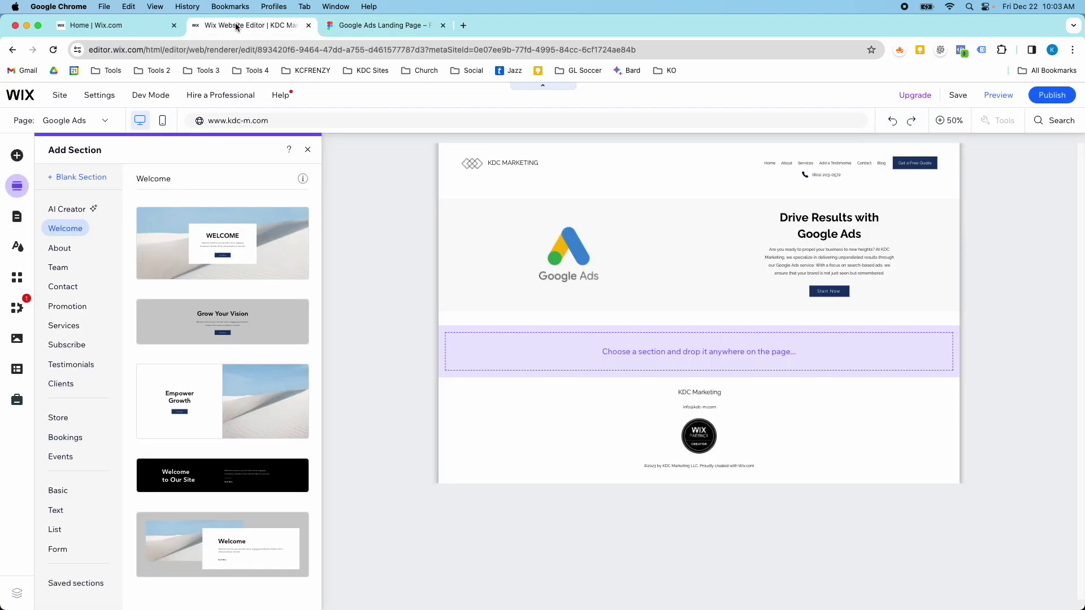
{"action": "left_click", "coordinate": [78, 177]}
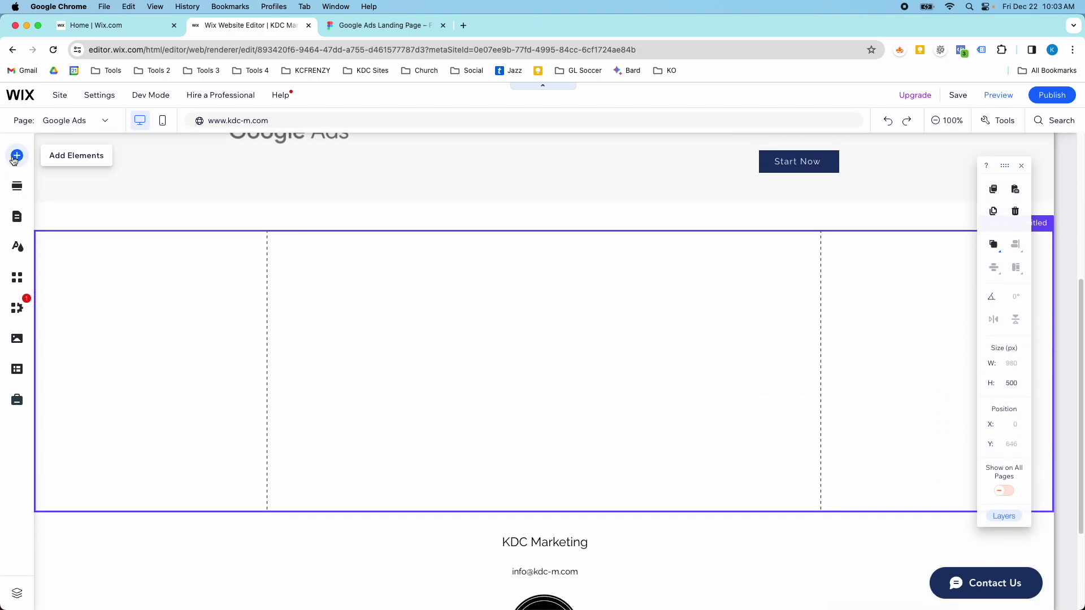
Add a blank classic strip to the new section and divide it into three columns
{"action": "left_click", "coordinate": [17, 155]}
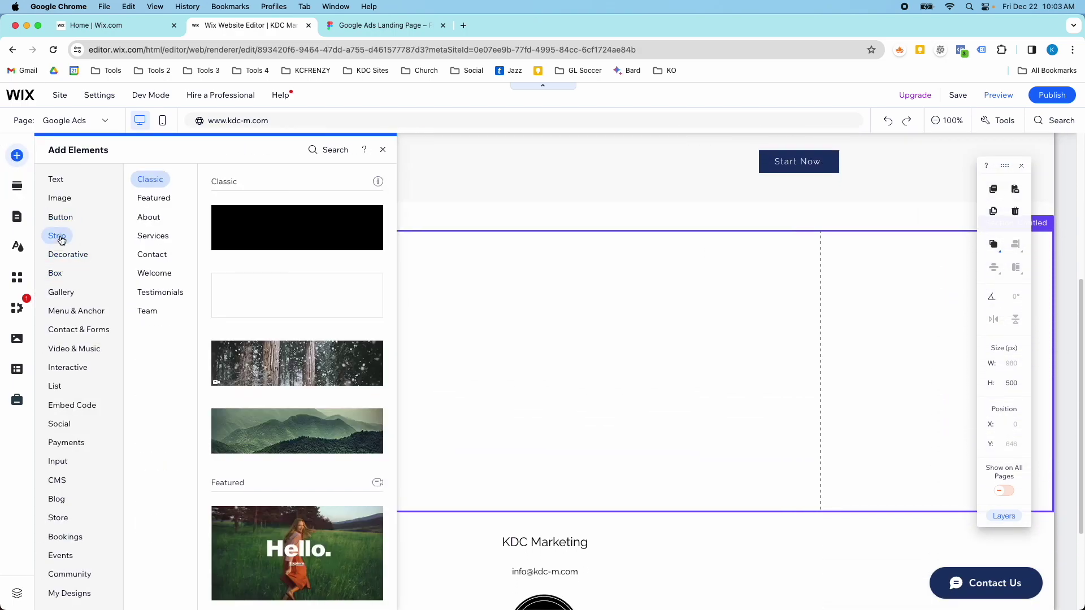
{"action": "left_click", "coordinate": [282, 297]}
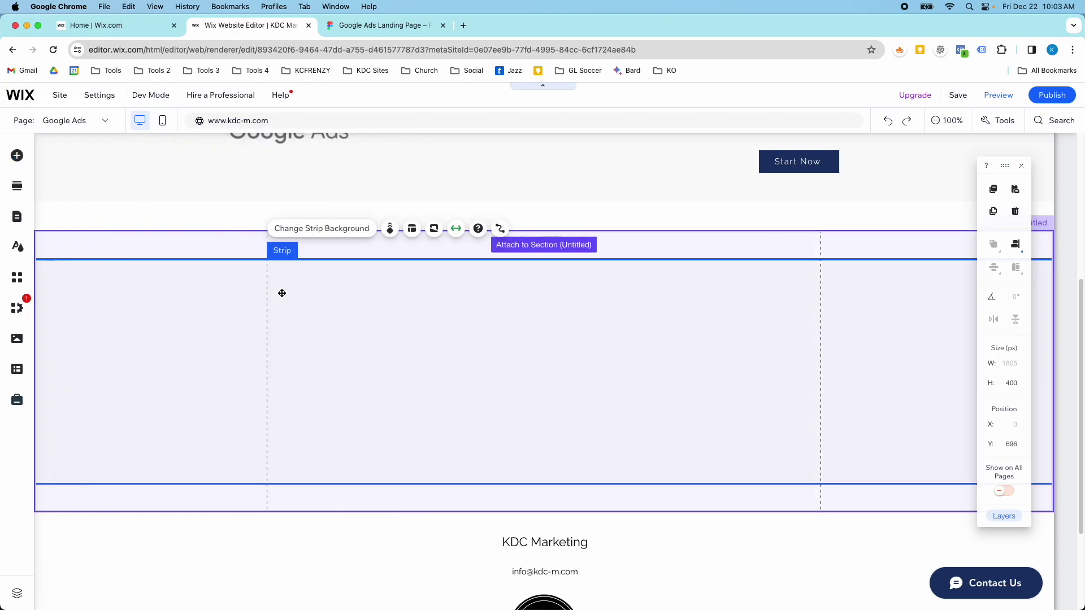
{"action": "left_click", "coordinate": [410, 229]}
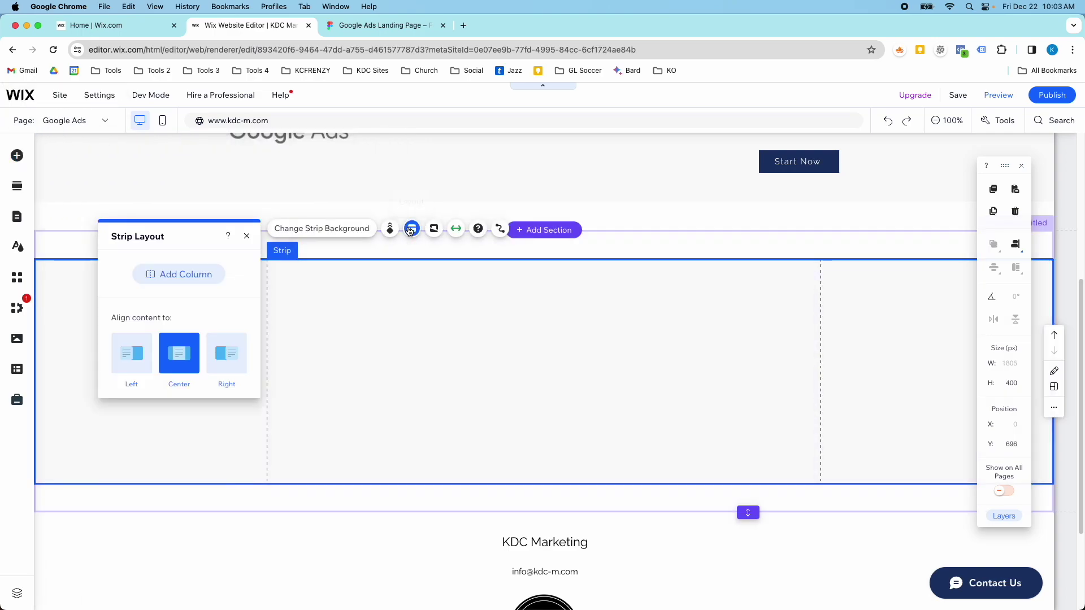
{"action": "left_click", "coordinate": [179, 278]}
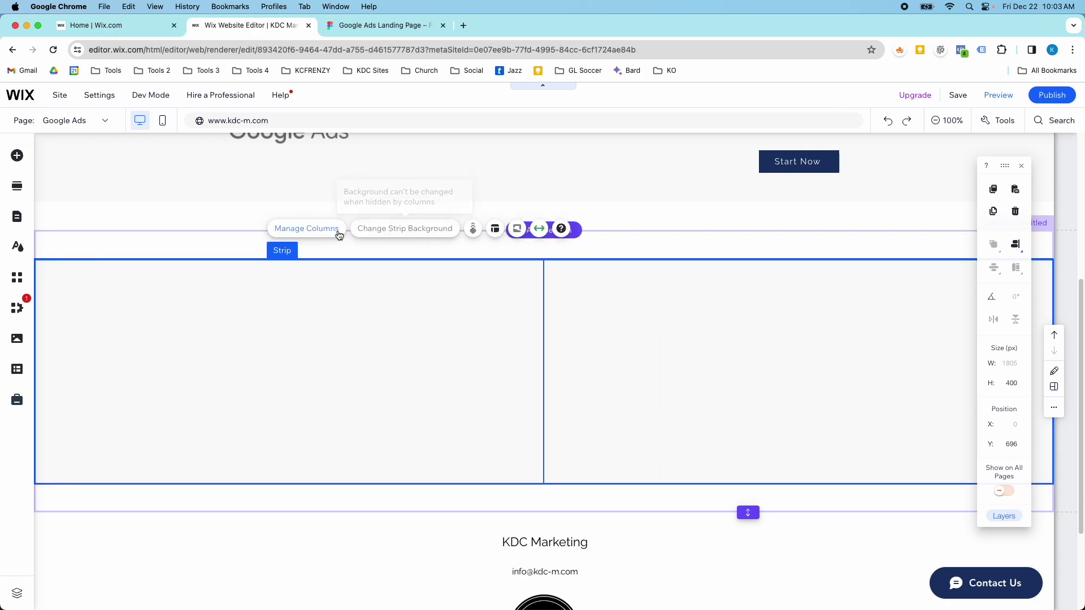
{"action": "left_click", "coordinate": [337, 232]}
{"action": "left_click", "coordinate": [193, 276]}
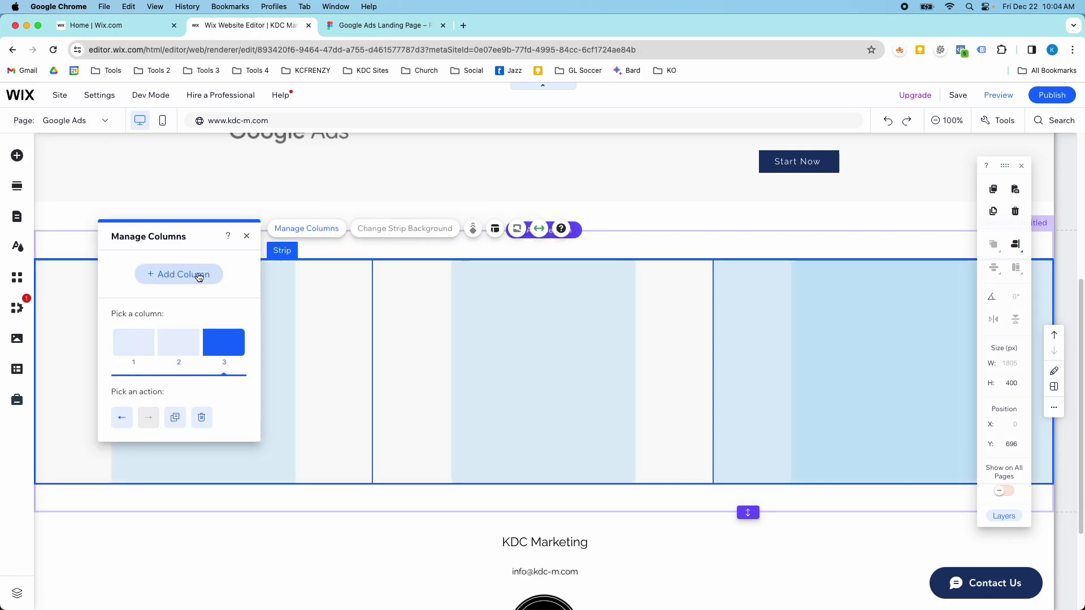
{"action": "left_click", "coordinate": [665, 251]}
Add a Heading 2 text to the strip's first column, narrow it to 240 px, and place it at about X -254, Y 853
{"action": "left_click", "coordinate": [390, 25]}
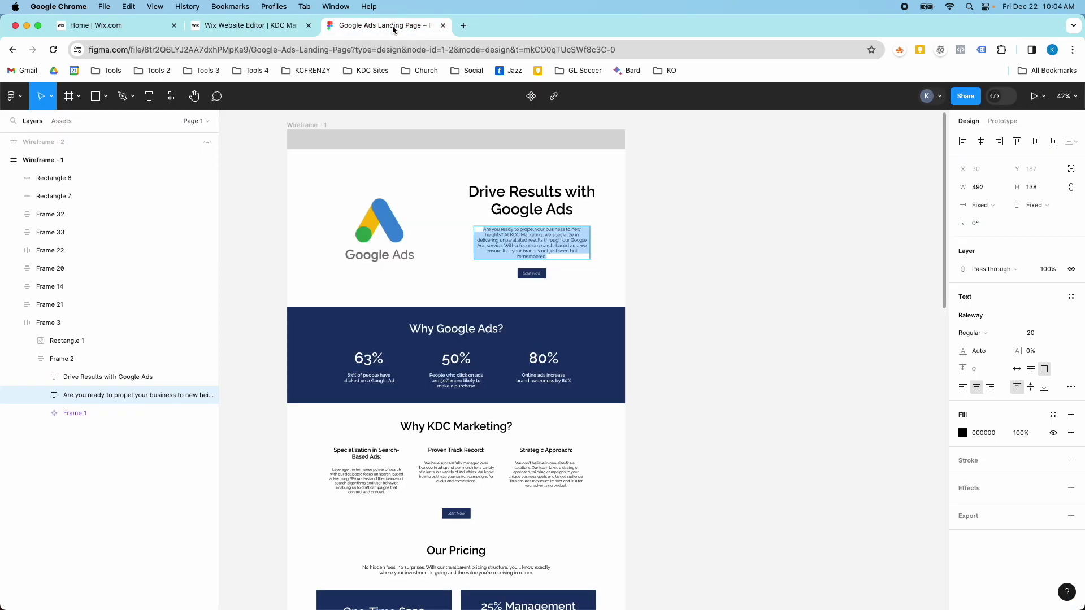
{"action": "left_click", "coordinate": [230, 30]}
{"action": "left_click", "coordinate": [363, 296]}
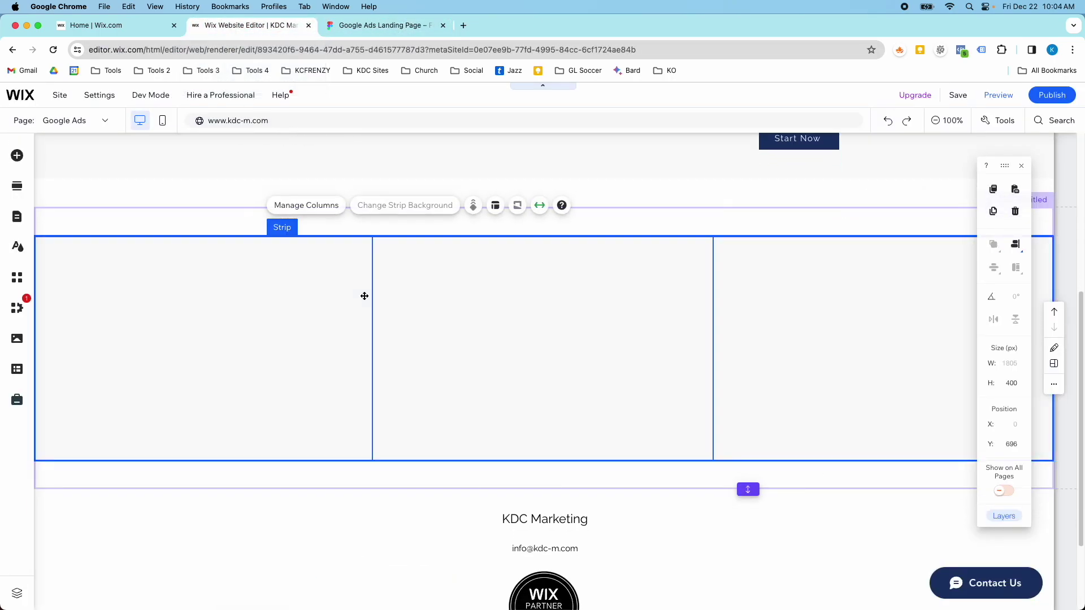
{"action": "left_click", "coordinate": [15, 156]}
{"action": "left_click", "coordinate": [57, 182]}
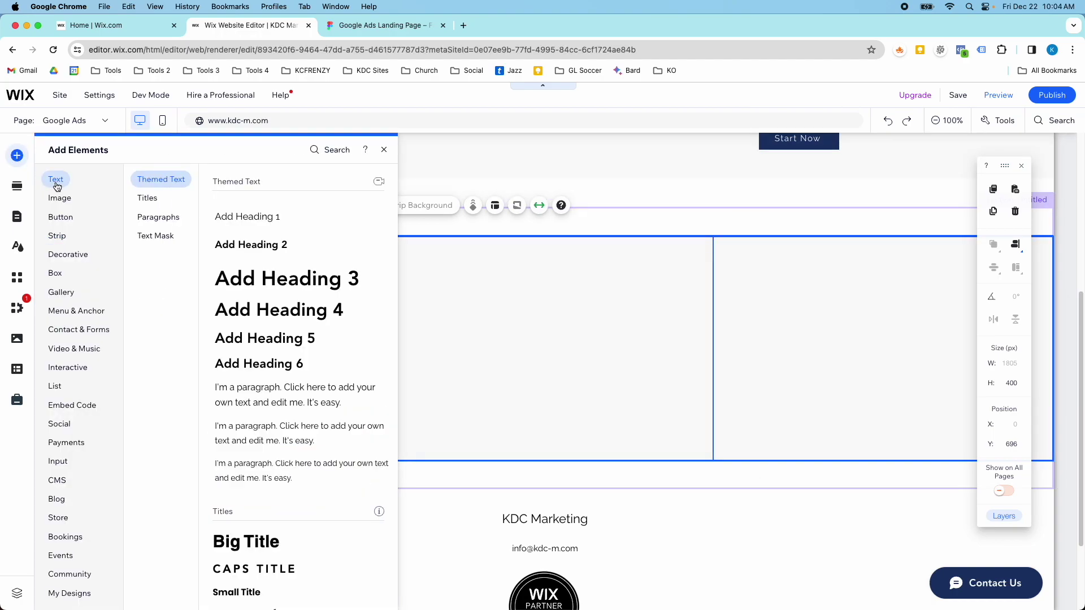
{"action": "left_click", "coordinate": [235, 247]}
{"action": "left_click_drag", "start_coordinate": [421, 347], "coordinate": [170, 339]}
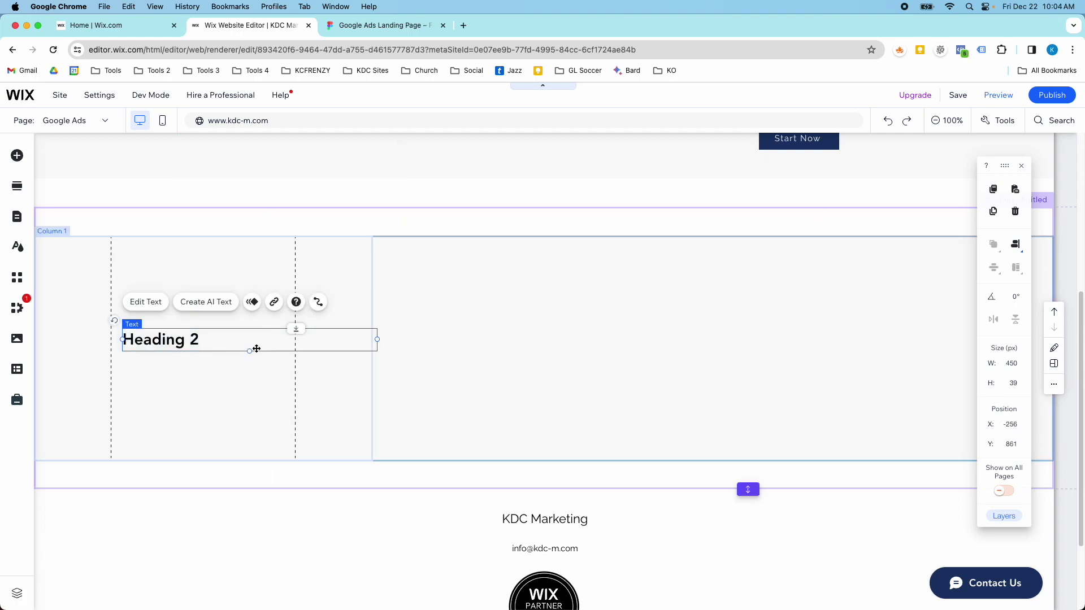
{"action": "left_click_drag", "start_coordinate": [377, 338], "coordinate": [259, 339]}
{"action": "left_click_drag", "start_coordinate": [181, 339], "coordinate": [182, 335]}
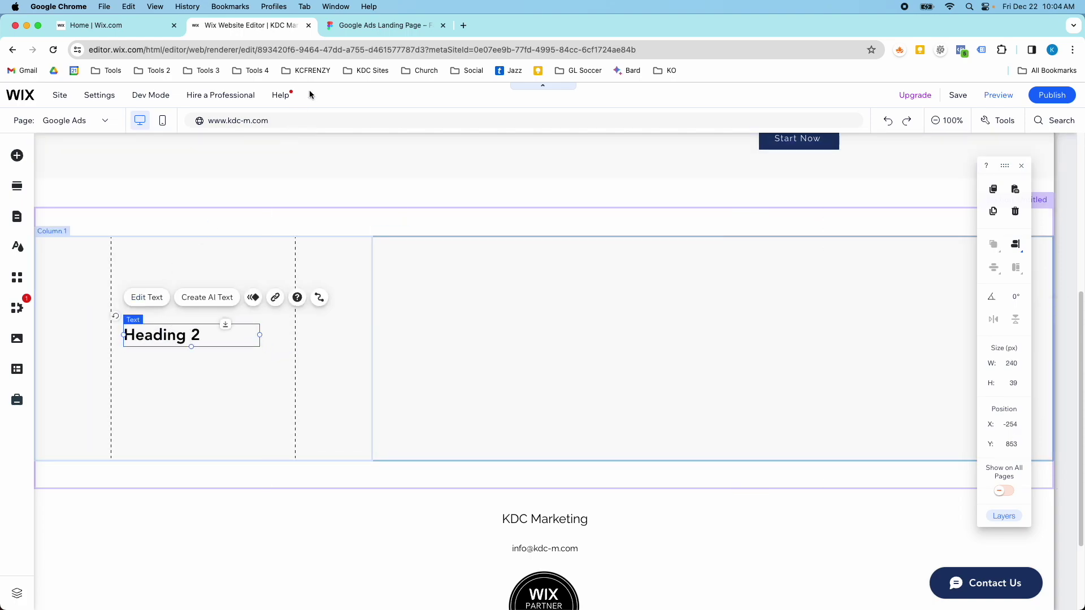
Check the "Why Google Ads?" text size in the Figma wireframe and set the column heading's font size to 48 px in Wix
{"action": "left_click", "coordinate": [357, 26]}
{"action": "left_click", "coordinate": [450, 327]}
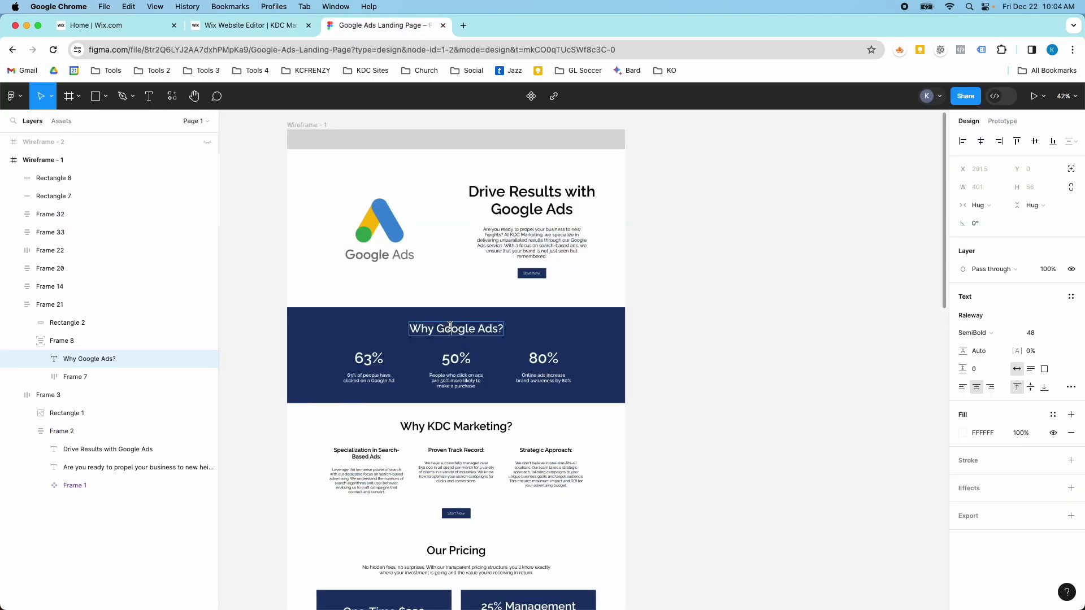
{"action": "left_click", "coordinate": [218, 26]}
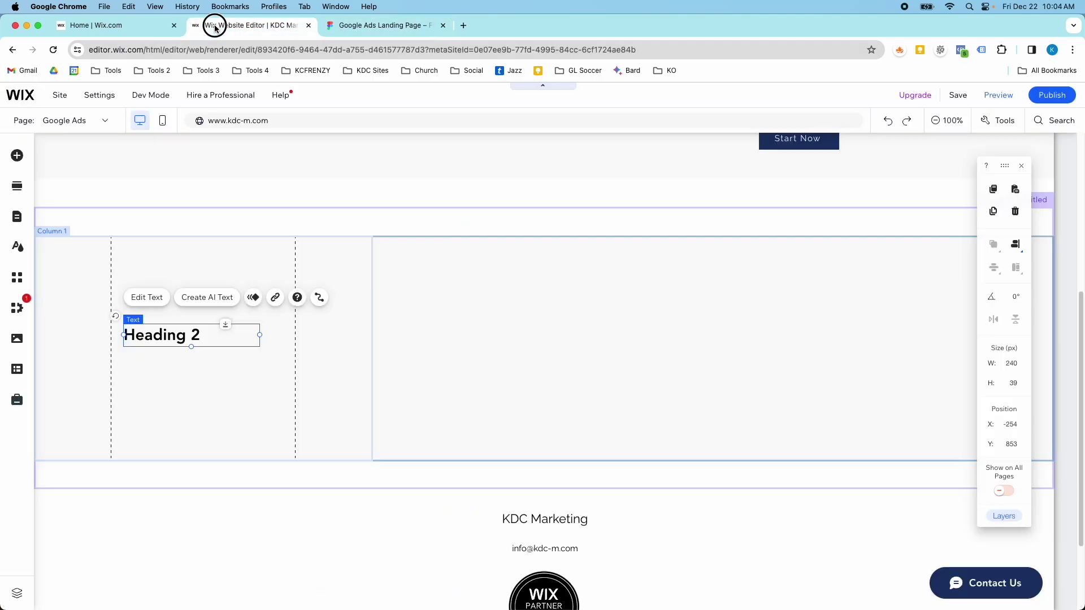
{"action": "left_click", "coordinate": [152, 299]}
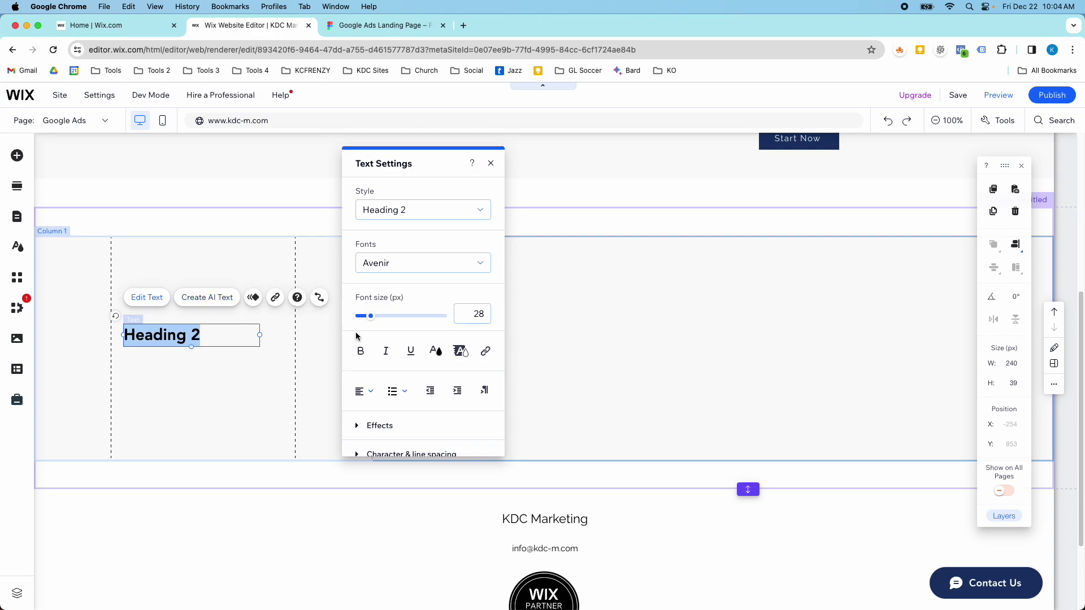
{"action": "left_click_drag", "start_coordinate": [371, 316], "coordinate": [380, 320]}
Check the 63% text size in Figma, and give the Wix column heading the Heading 3 style at 64 px
{"action": "left_click", "coordinate": [387, 25]}
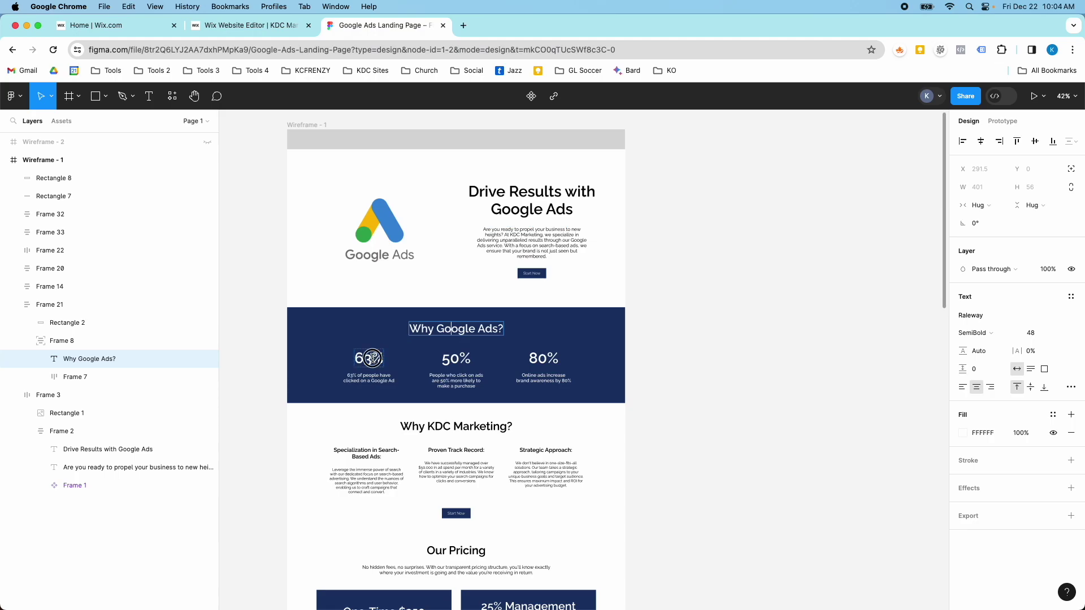
{"action": "left_click", "coordinate": [373, 358]}
{"action": "left_click", "coordinate": [246, 25]}
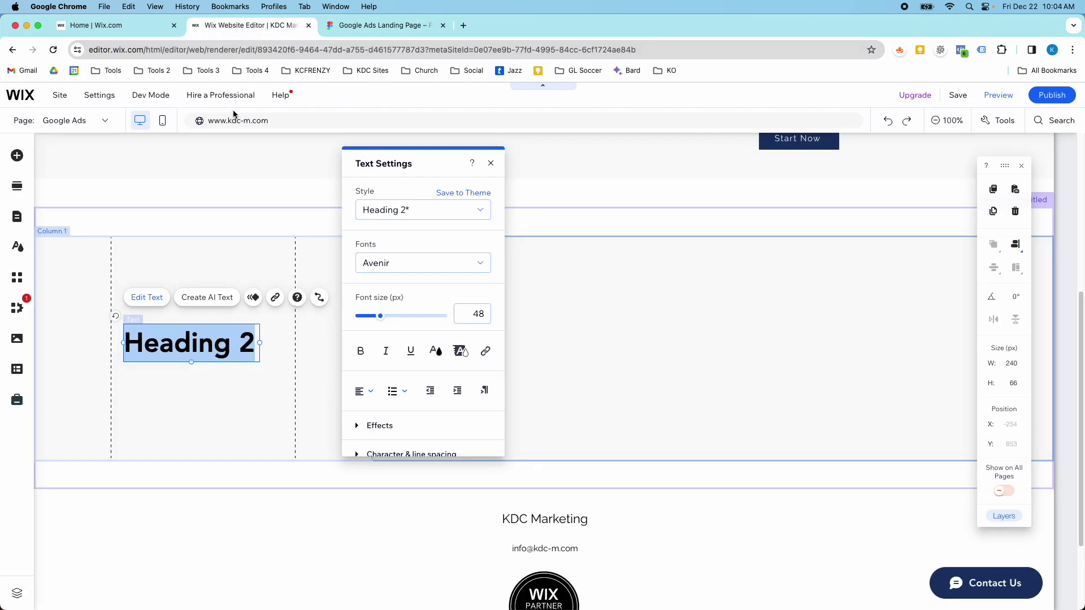
{"action": "left_click", "coordinate": [457, 215]}
{"action": "left_click", "coordinate": [406, 271]}
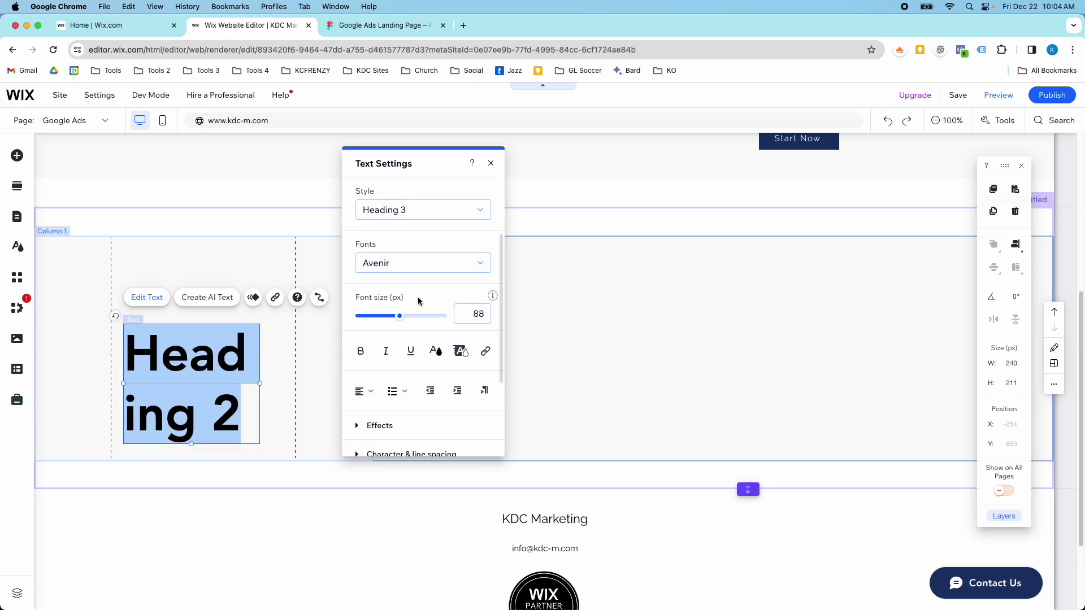
{"action": "left_click", "coordinate": [473, 314]}
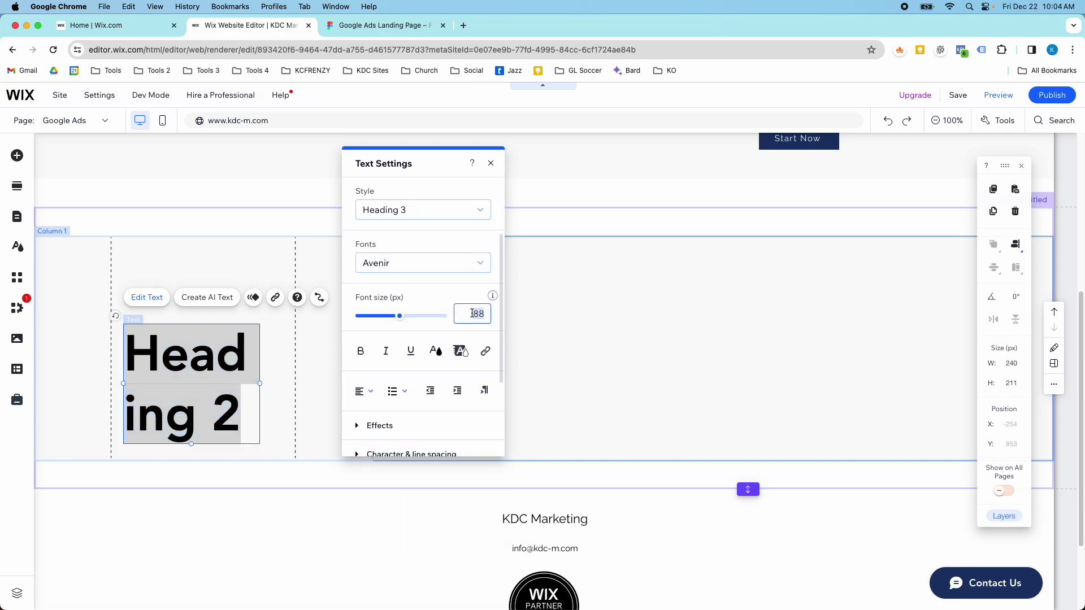
{"action": "type", "text": "64"}
{"action": "key", "text": "Return"}
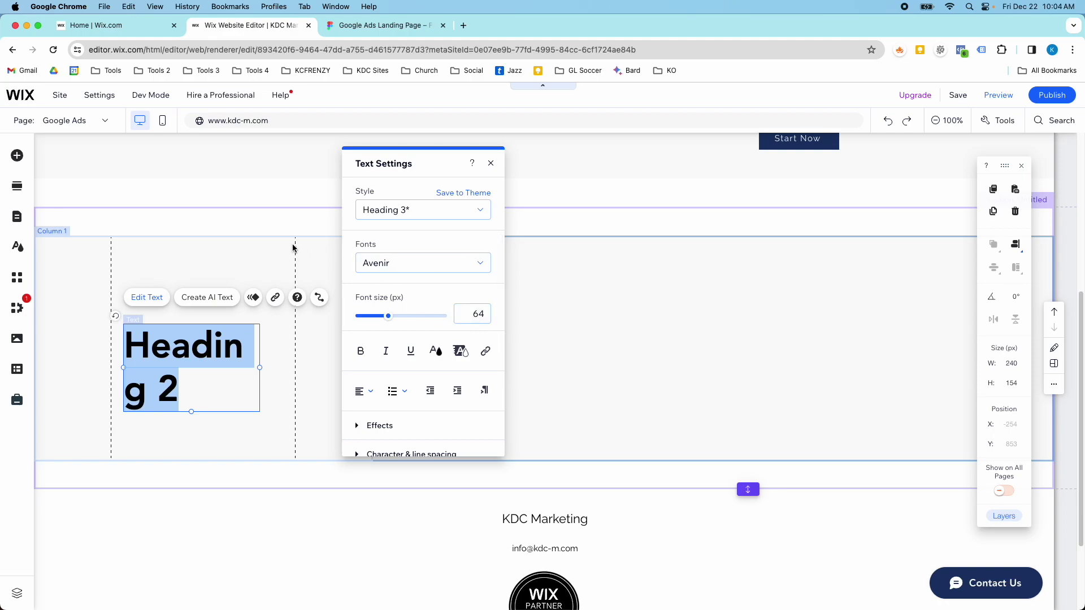
Replace the first column's heading text with "63%" as in the Figma wireframe, and center-align it
{"action": "left_click", "coordinate": [348, 27]}
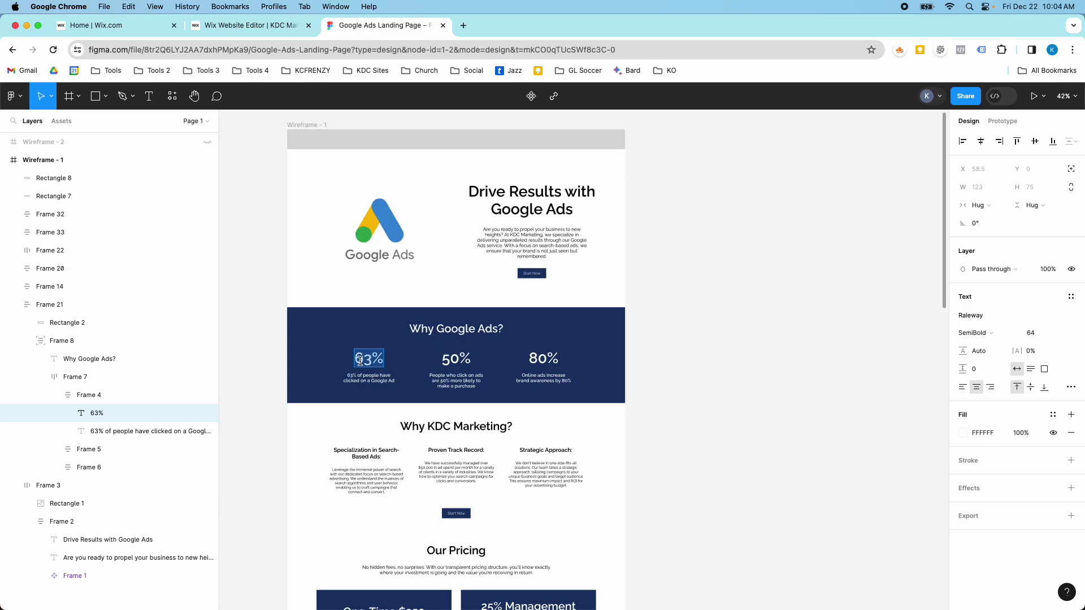
{"action": "key", "text": "cmd+shift+bracketleft"}
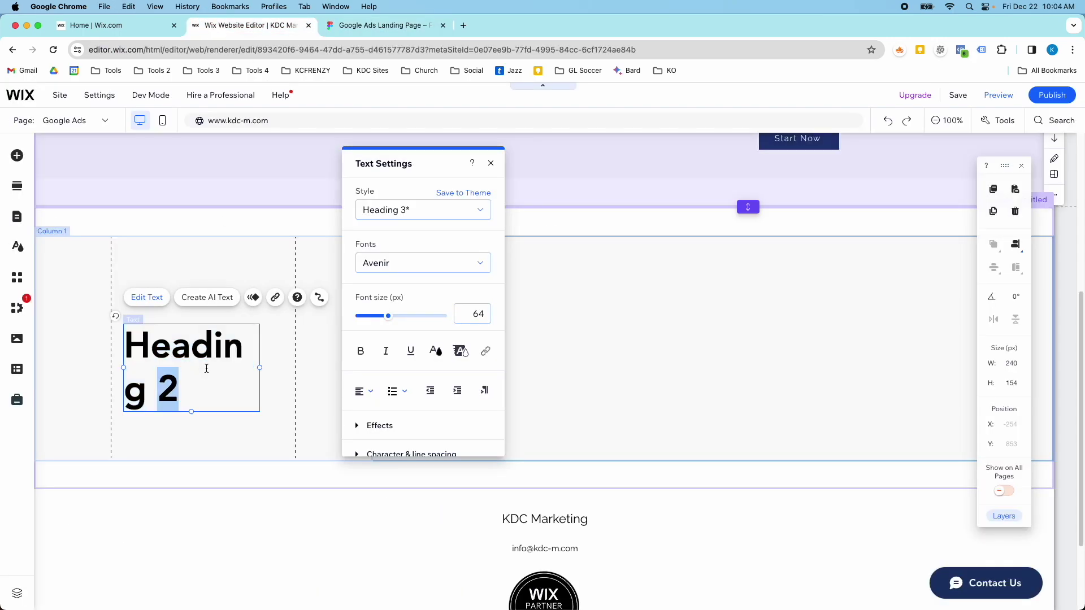
{"action": "type", "text": "63%"}
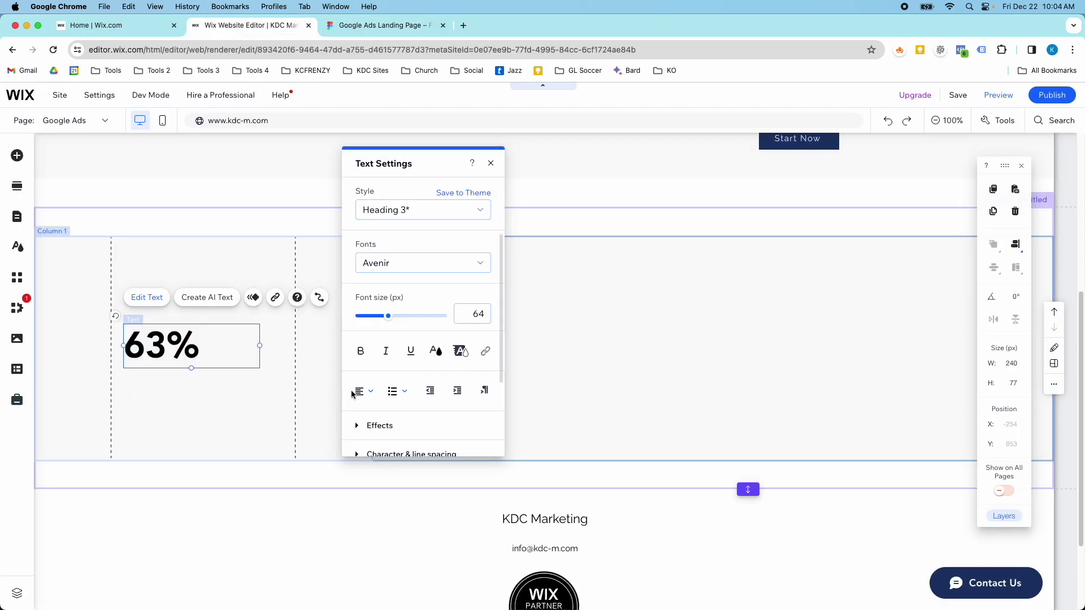
{"action": "left_click", "coordinate": [361, 392]}
{"action": "left_click", "coordinate": [366, 410]}
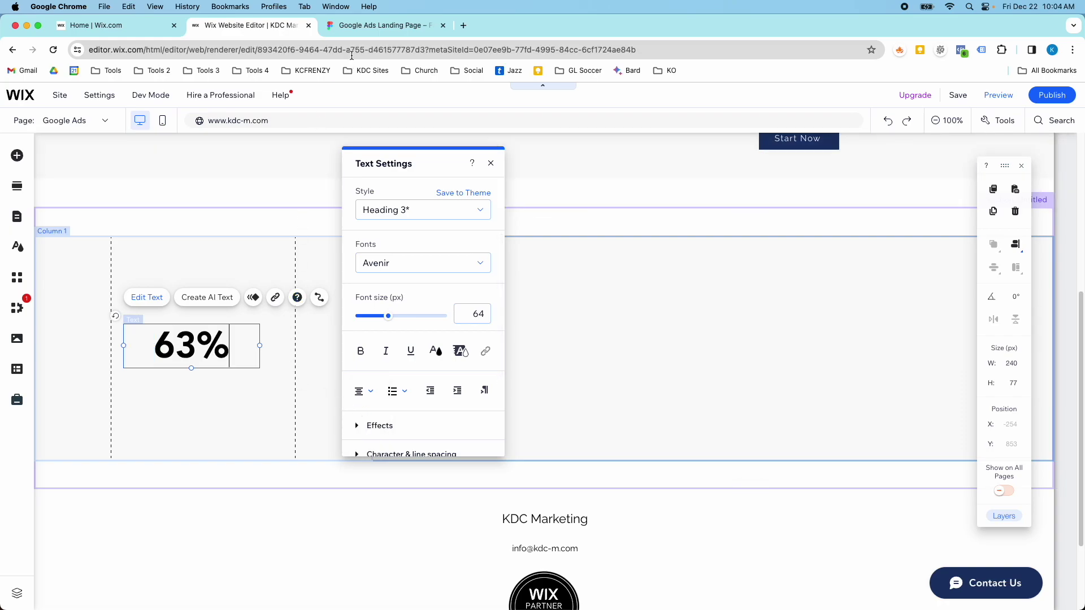
Copy "63% of people have clicked on a Google Ad" from Figma and paste it into a new Paragraph 3 text below the Wix 63% heading
{"action": "left_click", "coordinate": [353, 29]}
{"action": "left_click", "coordinate": [370, 385]}
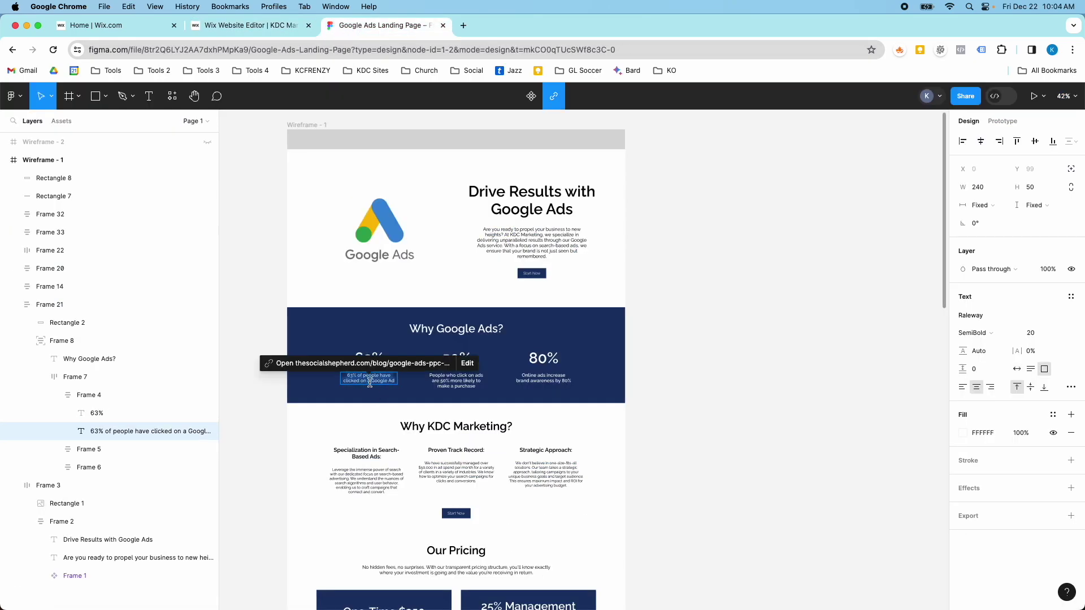
{"action": "key", "text": "super+c"}
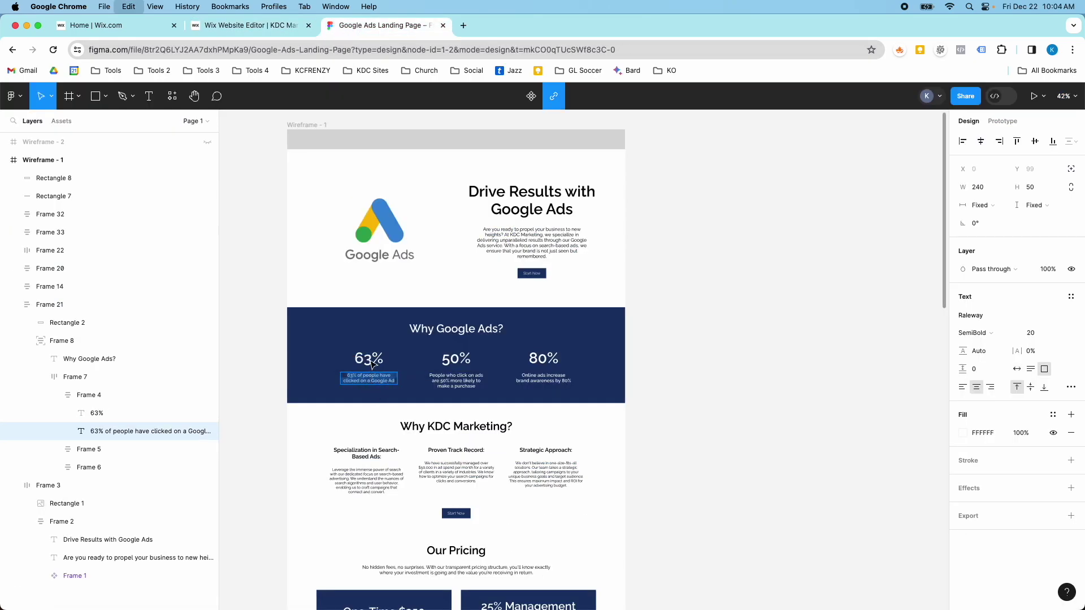
{"action": "left_click", "coordinate": [255, 28]}
{"action": "left_click", "coordinate": [17, 155]}
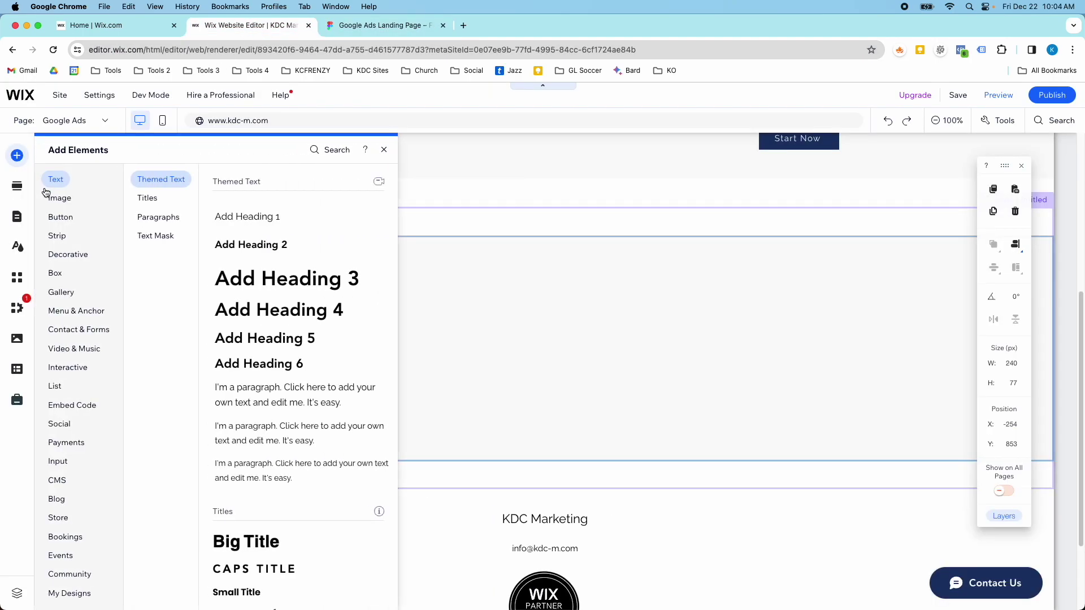
{"action": "left_click", "coordinate": [273, 449]}
{"action": "left_click_drag", "start_coordinate": [469, 362], "coordinate": [150, 417]}
{"action": "double_click", "coordinate": [148, 418]}
{"action": "key", "text": "super+v"}
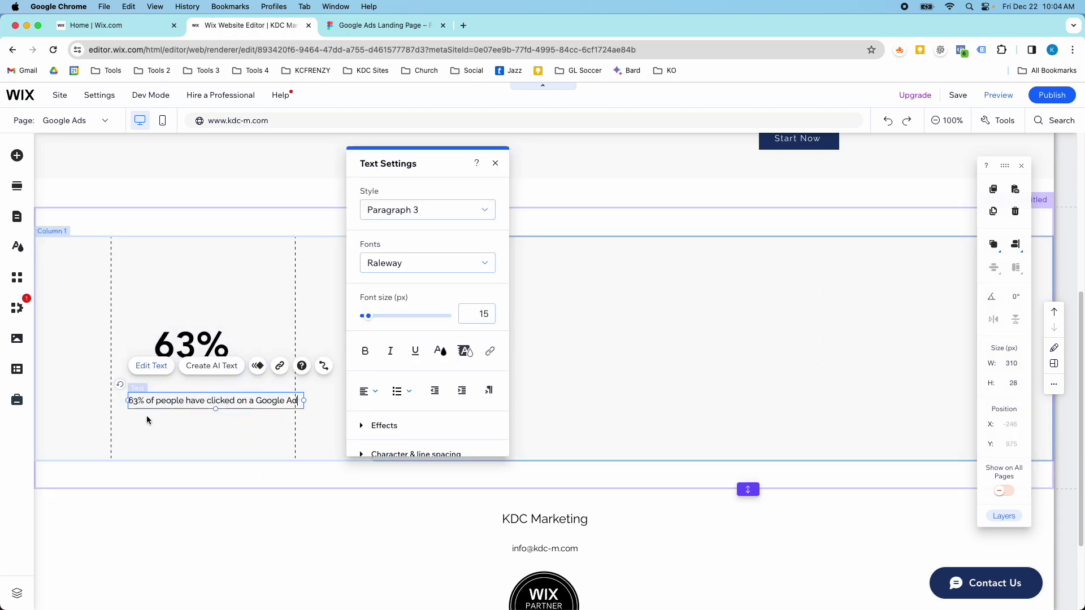
Move the 63% caption to about X -259, Y 978 in the first column and center-align its text
{"action": "left_click", "coordinate": [198, 308]}
{"action": "left_click", "coordinate": [203, 402]}
{"action": "left_click_drag", "start_coordinate": [203, 402], "coordinate": [182, 403]}
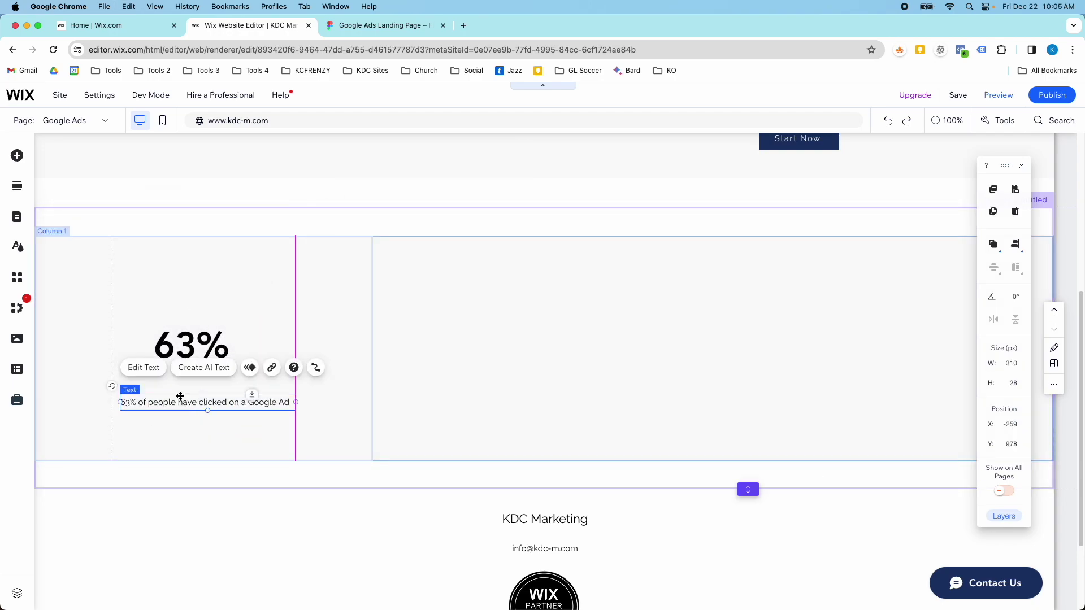
{"action": "left_click", "coordinate": [152, 368]}
{"action": "left_click", "coordinate": [359, 391]}
{"action": "left_click", "coordinate": [364, 408]}
{"action": "left_click", "coordinate": [319, 412]}
Reposition the 63% heading to about X -232, Y 857 and adjust its caption beneath it in the first column
{"action": "left_click_drag", "start_coordinate": [199, 402], "coordinate": [194, 410]}
{"action": "left_click_drag", "start_coordinate": [192, 353], "coordinate": [202, 350]}
{"action": "left_click_drag", "start_coordinate": [181, 416], "coordinate": [181, 399]}
{"action": "left_click", "coordinate": [203, 347]}
{"action": "scroll", "coordinate": [230, 344], "scroll_direction": "up", "scroll_amount": 5}
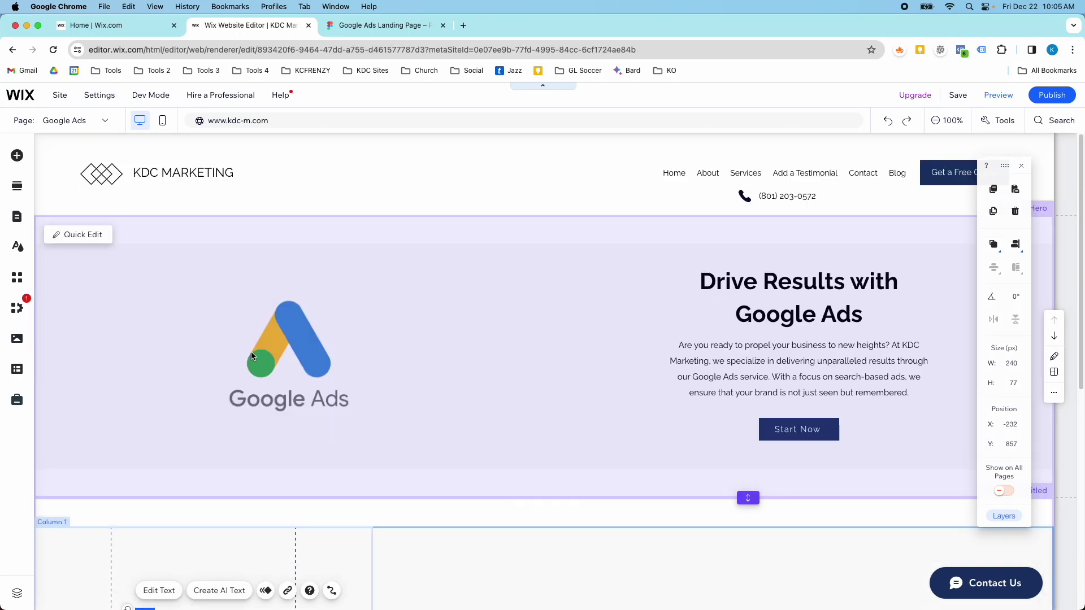
Group the 63% heading and its caption in the first column
{"action": "scroll", "coordinate": [252, 353], "scroll_direction": "down", "scroll_amount": 5}
{"action": "scroll", "coordinate": [253, 353], "scroll_direction": "up", "scroll_amount": 5}
{"action": "scroll", "coordinate": [353, 349], "scroll_direction": "down", "scroll_amount": 5}
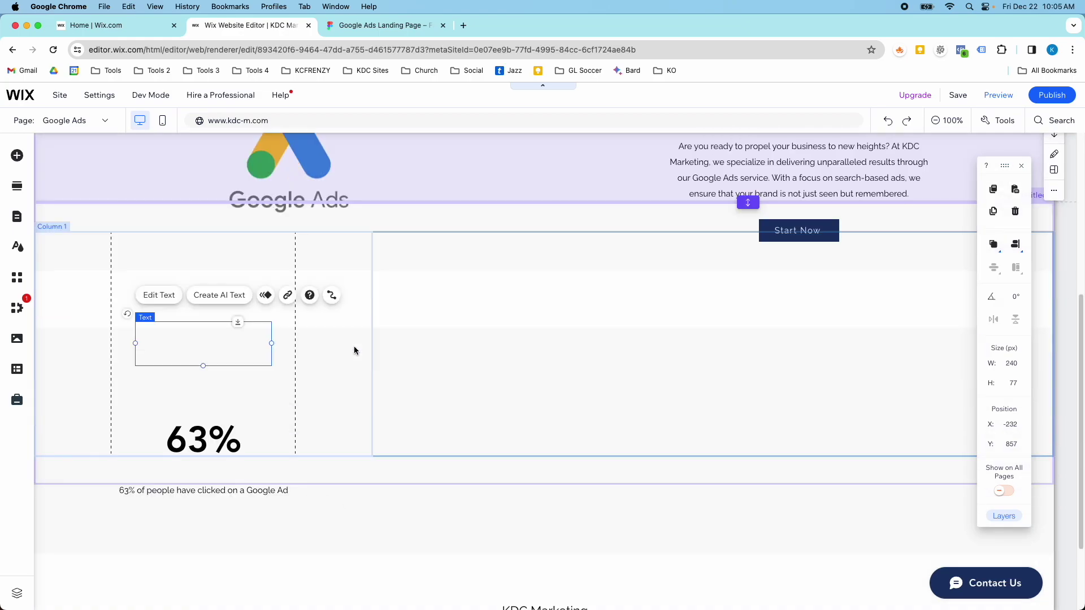
{"action": "scroll", "coordinate": [354, 350], "scroll_direction": "down", "scroll_amount": 3}
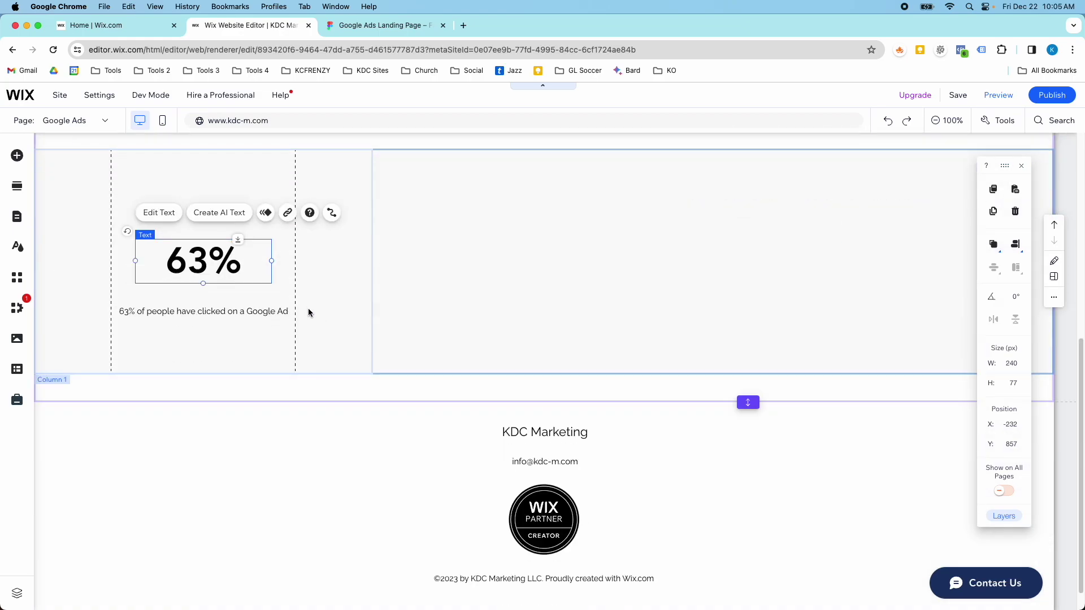
{"action": "left_click", "coordinate": [217, 303]}
{"action": "left_click", "coordinate": [215, 309]}
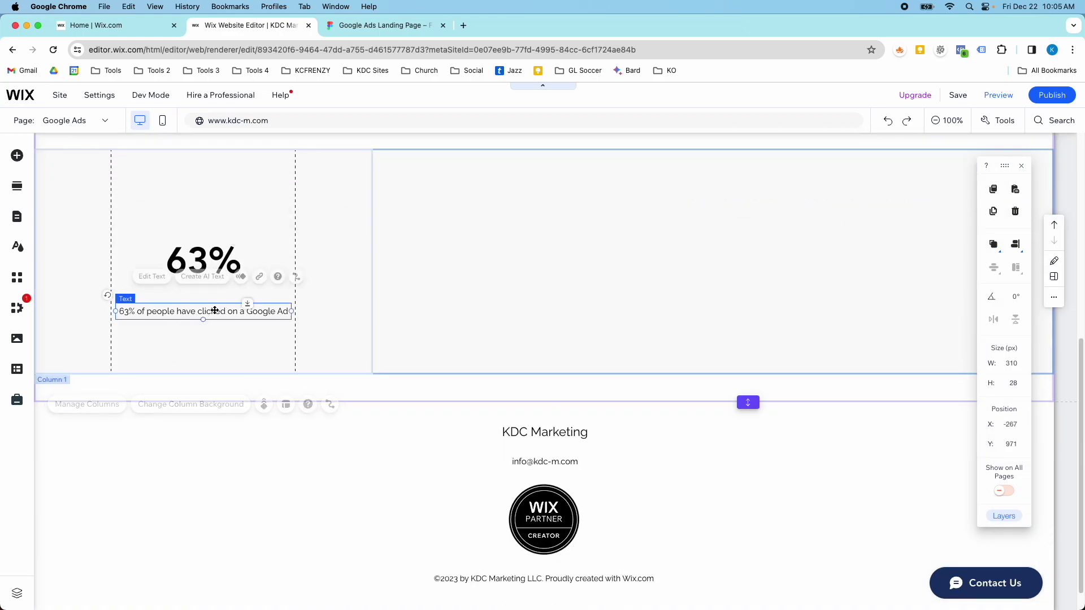
{"action": "left_click", "coordinate": [218, 260], "text": "shift"}
{"action": "right_click", "coordinate": [218, 261]}
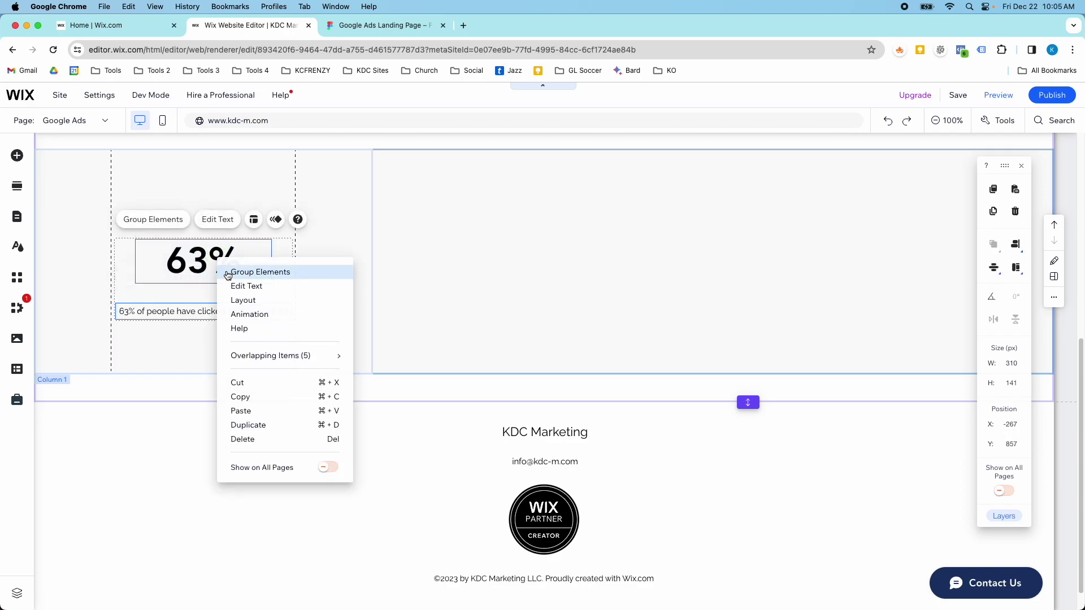
{"action": "left_click", "coordinate": [226, 272]}
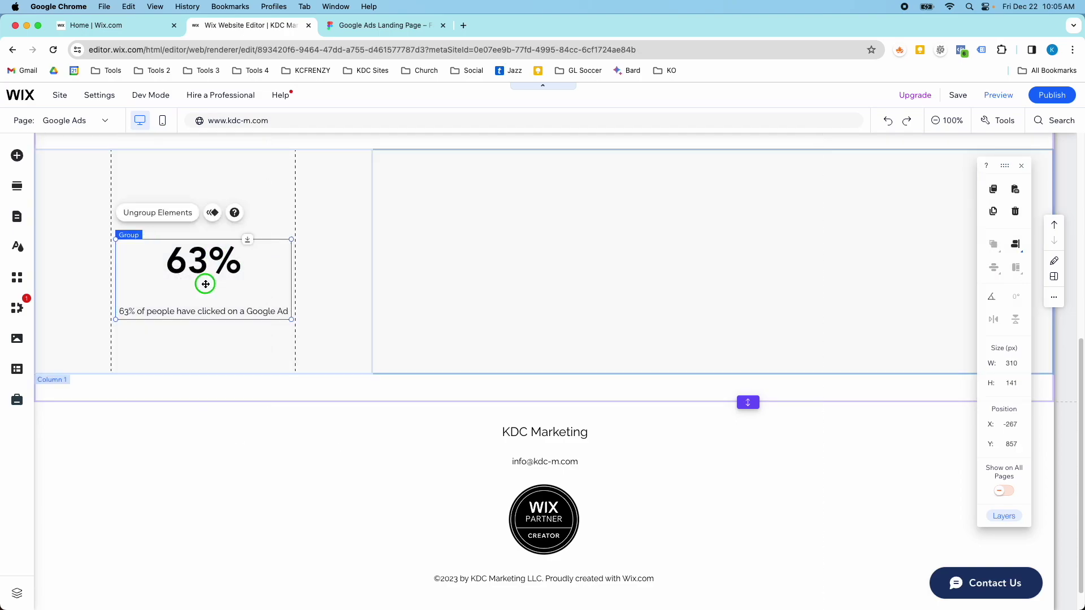
Copy the first column's 63% group and paste a duplicate of it
{"action": "right_click", "coordinate": [206, 285]}
{"action": "left_click", "coordinate": [194, 282]}
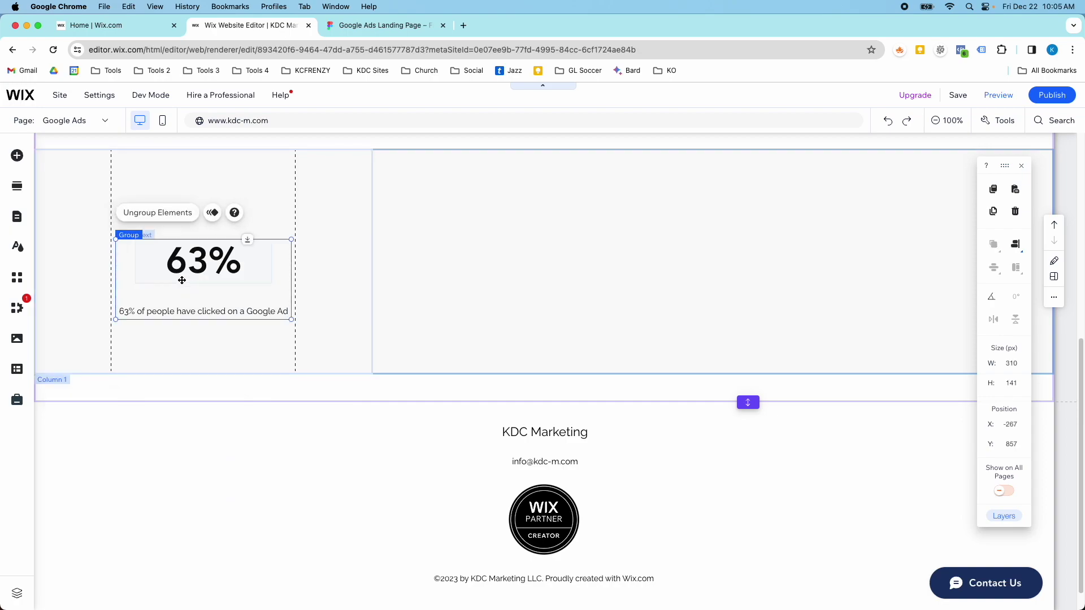
{"action": "left_click", "coordinate": [468, 267]}
{"action": "key", "text": "super+v"}
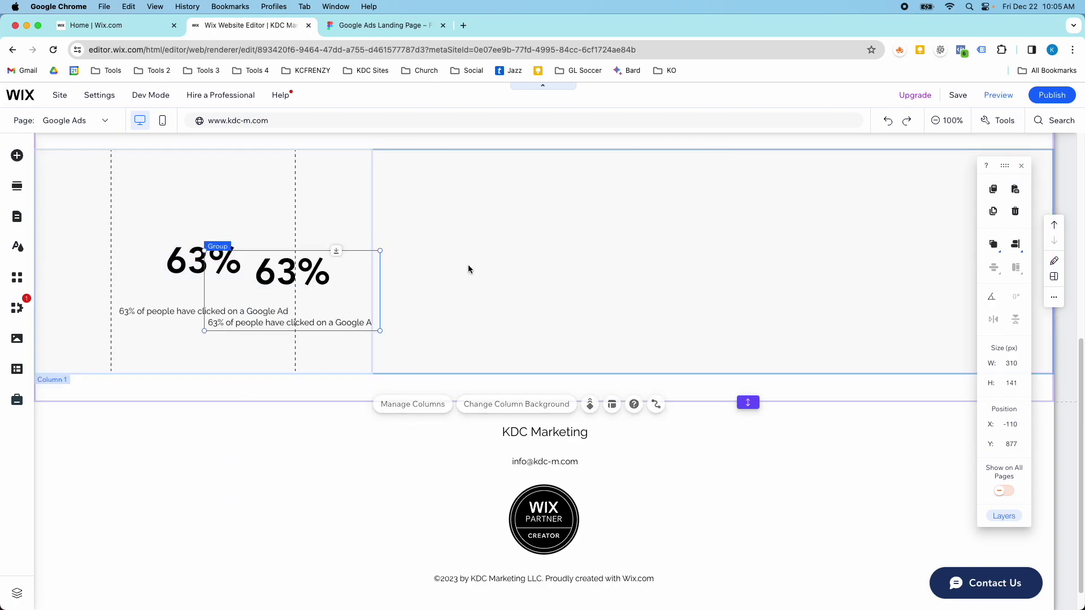
Move the duplicate group into the second column at about X 334, Y 825, and raise the first column's group to about Y 825
{"action": "left_click_drag", "start_coordinate": [287, 300], "coordinate": [552, 268]}
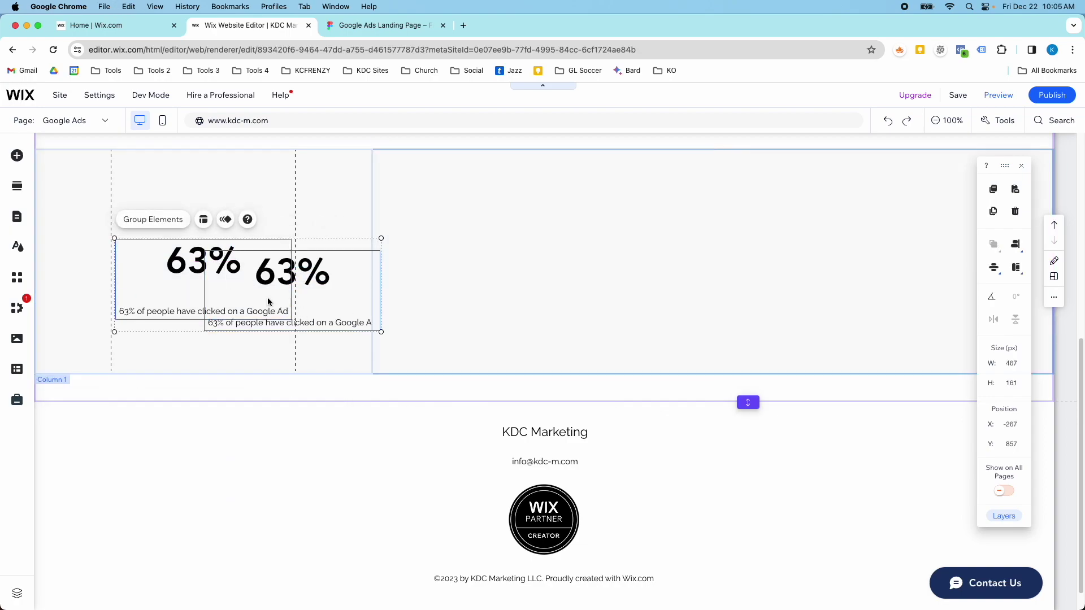
{"action": "left_click", "coordinate": [321, 284]}
{"action": "left_click", "coordinate": [331, 317]}
{"action": "left_click", "coordinate": [352, 305]}
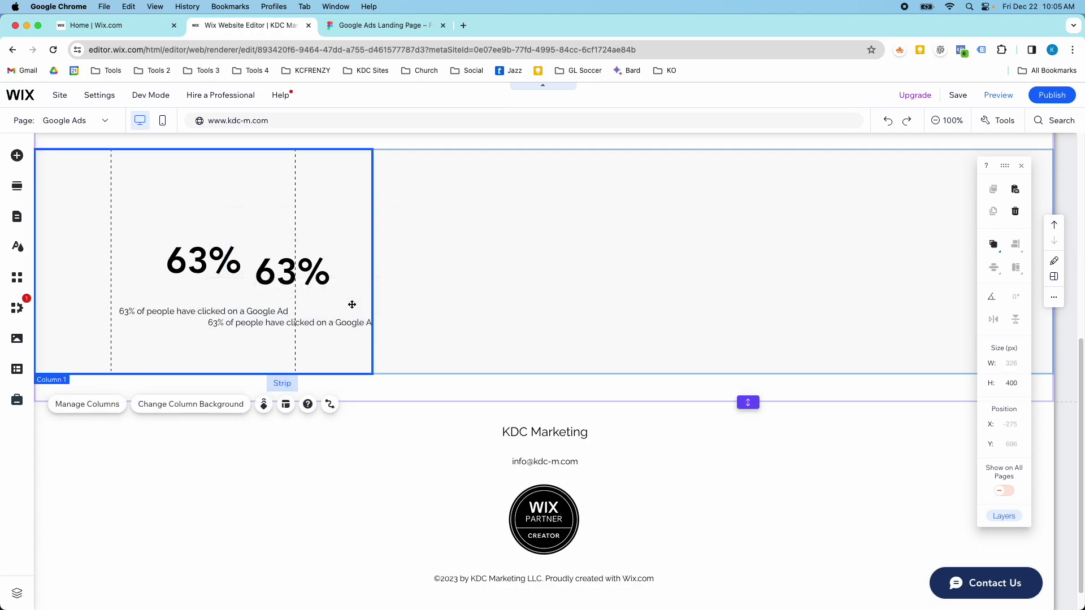
{"action": "left_click", "coordinate": [305, 279]}
{"action": "left_click_drag", "start_coordinate": [318, 274], "coordinate": [565, 247]}
{"action": "left_click_drag", "start_coordinate": [175, 274], "coordinate": [164, 271]}
{"action": "left_click_drag", "start_coordinate": [475, 269], "coordinate": [494, 257]}
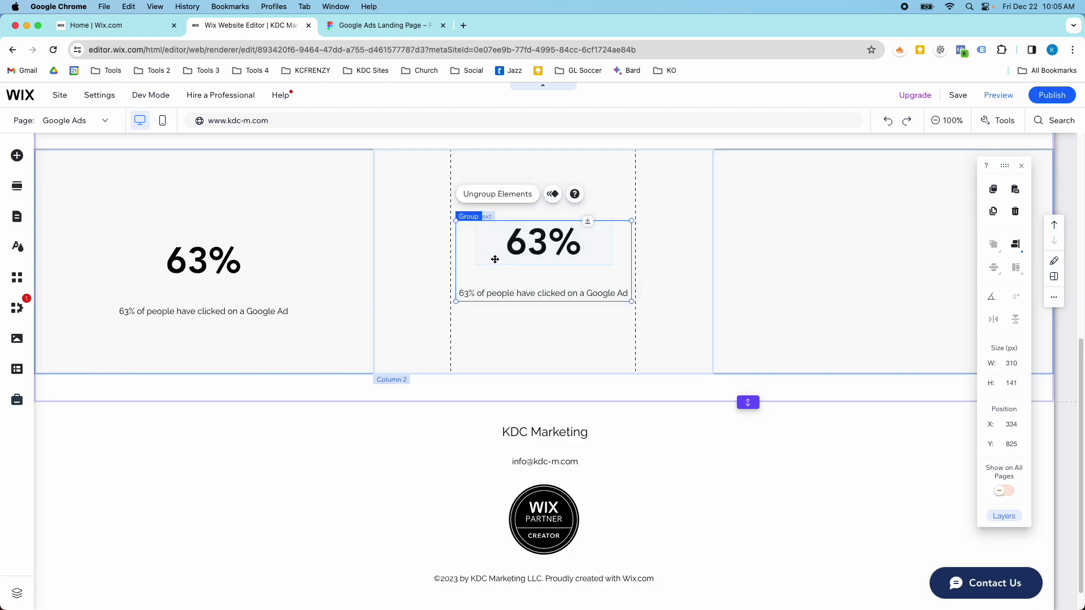
{"action": "left_click", "coordinate": [186, 280]}
{"action": "left_click_drag", "start_coordinate": [186, 280], "coordinate": [185, 261]}
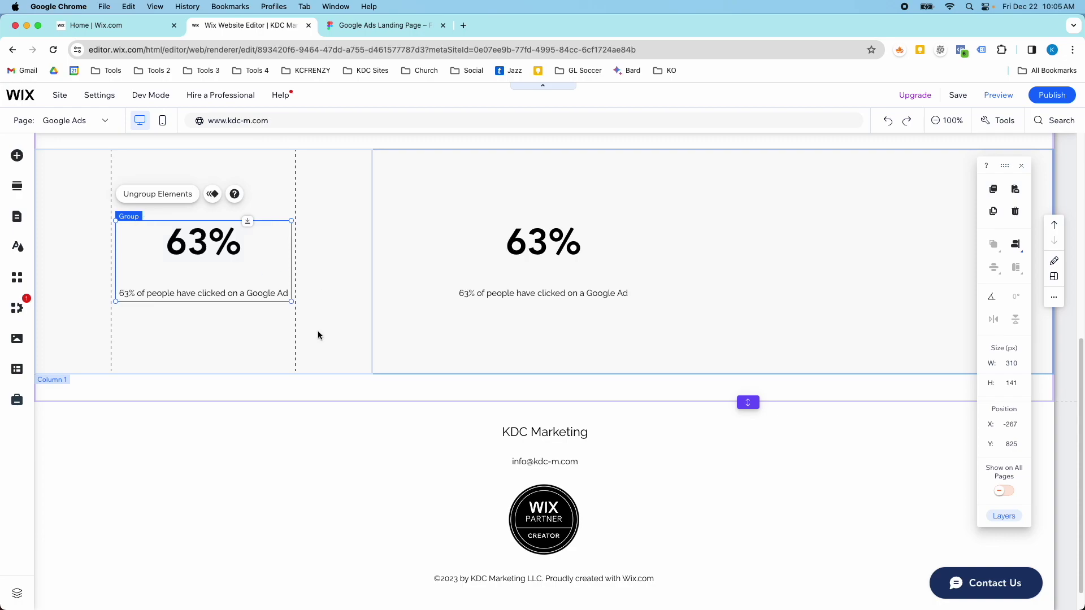
Duplicate the second column's 63% group to make a third copy
{"action": "left_click", "coordinate": [469, 292]}
{"action": "left_click", "coordinate": [528, 259]}
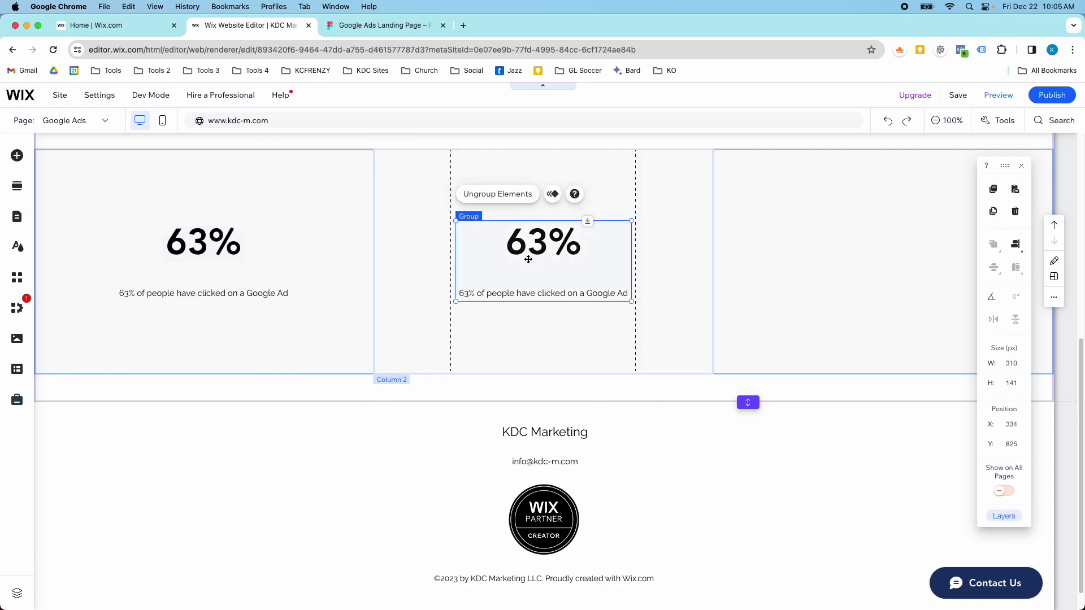
{"action": "left_click_drag", "start_coordinate": [533, 259], "coordinate": [294, 298]}
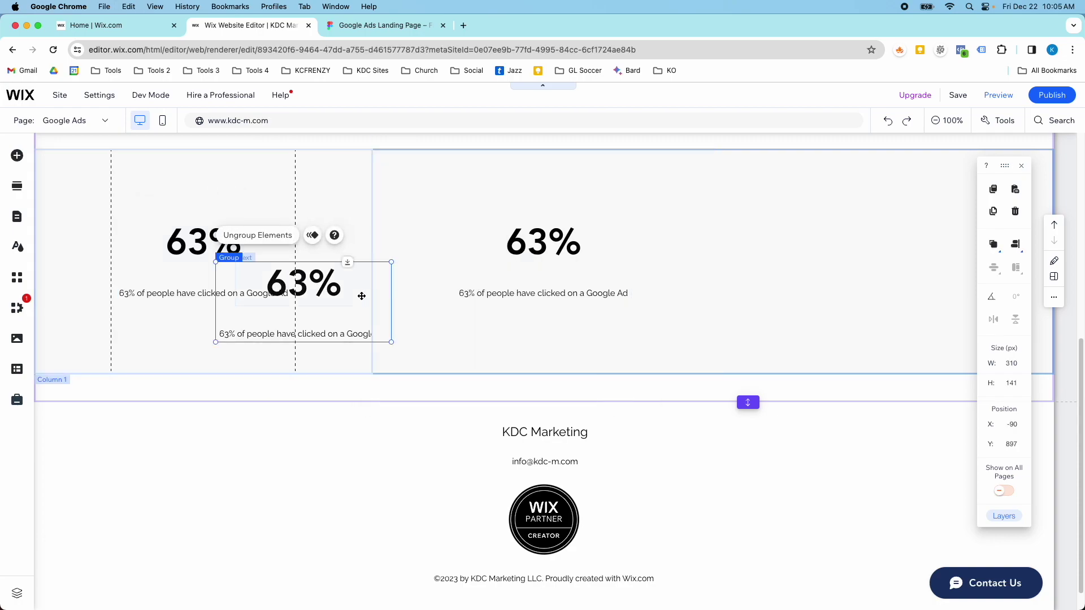
{"action": "left_click", "coordinate": [385, 305]}
{"action": "left_click", "coordinate": [390, 305]}
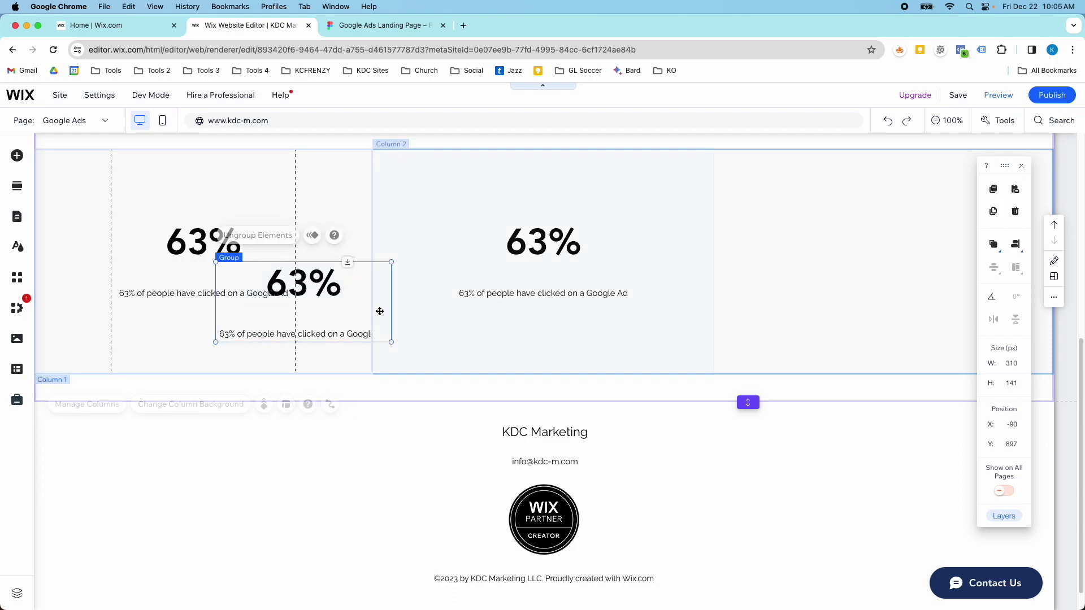
{"action": "left_click", "coordinate": [344, 314]}
{"action": "left_click", "coordinate": [302, 298]}
{"action": "left_click", "coordinate": [310, 310]}
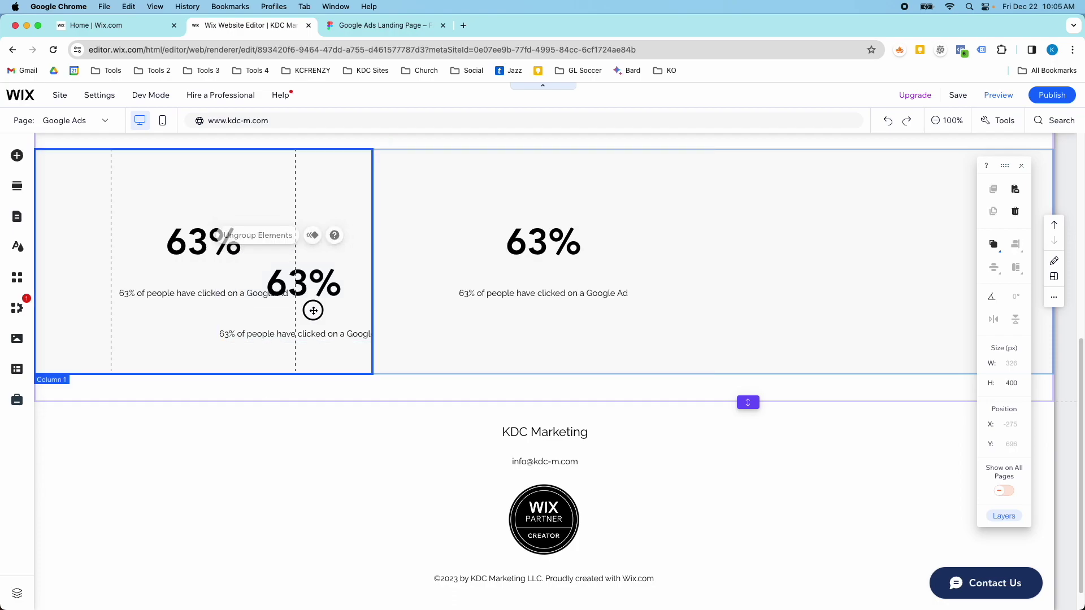
{"action": "double_click", "coordinate": [313, 305]}
{"action": "left_click_drag", "start_coordinate": [274, 274], "coordinate": [335, 274]}
{"action": "key", "text": "super+z"}
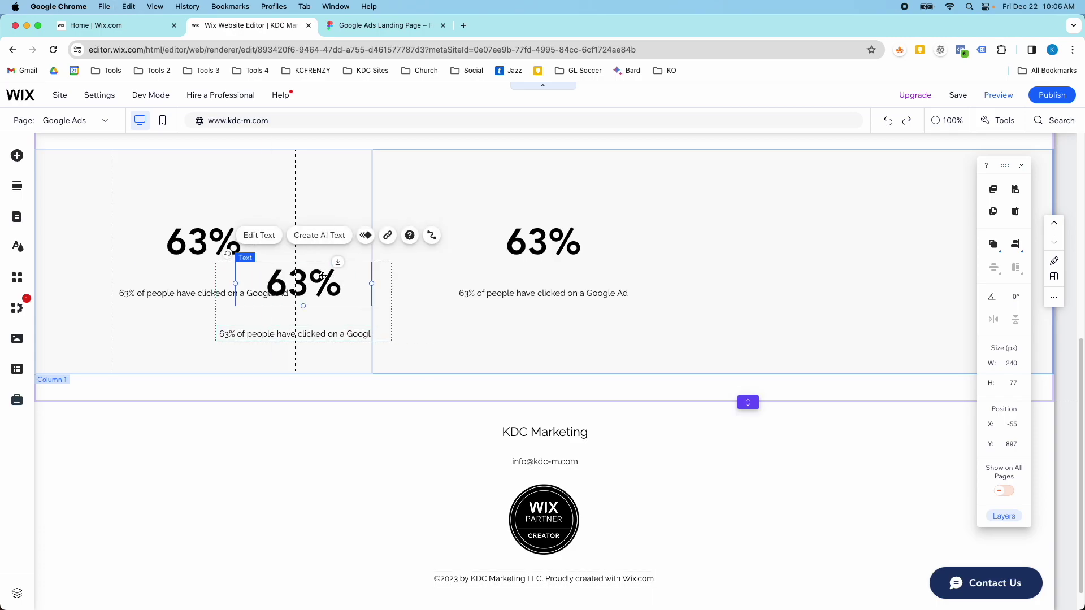
Move the third 63% group into the third column at about X 936, Y 825
{"action": "left_click", "coordinate": [245, 316]}
{"action": "left_click", "coordinate": [245, 318]}
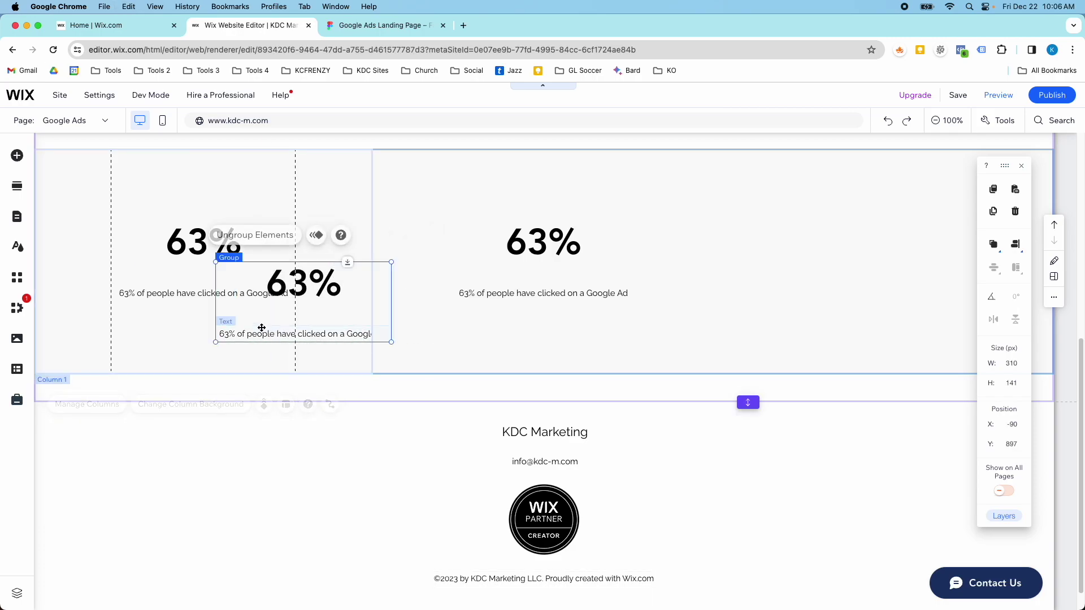
{"action": "left_click", "coordinate": [246, 318]}
{"action": "left_click", "coordinate": [244, 317]}
{"action": "left_click", "coordinate": [247, 320]}
{"action": "left_click", "coordinate": [323, 333]}
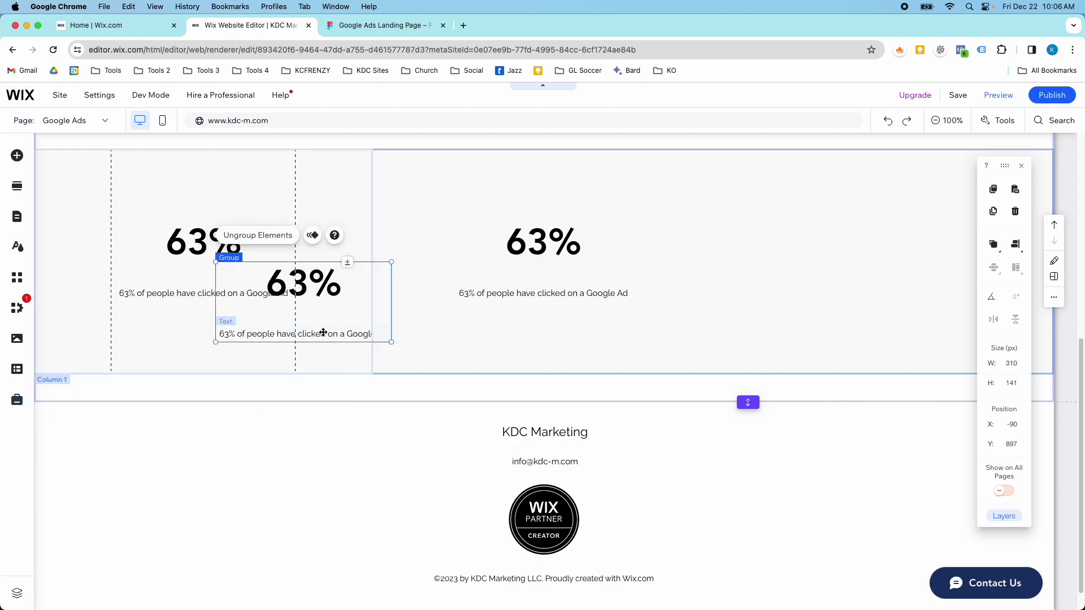
{"action": "left_click_drag", "start_coordinate": [322, 333], "coordinate": [902, 287]}
Copy "50%" from the Figma wireframe and replace the second column's heading in Wix with it
{"action": "left_click", "coordinate": [354, 26]}
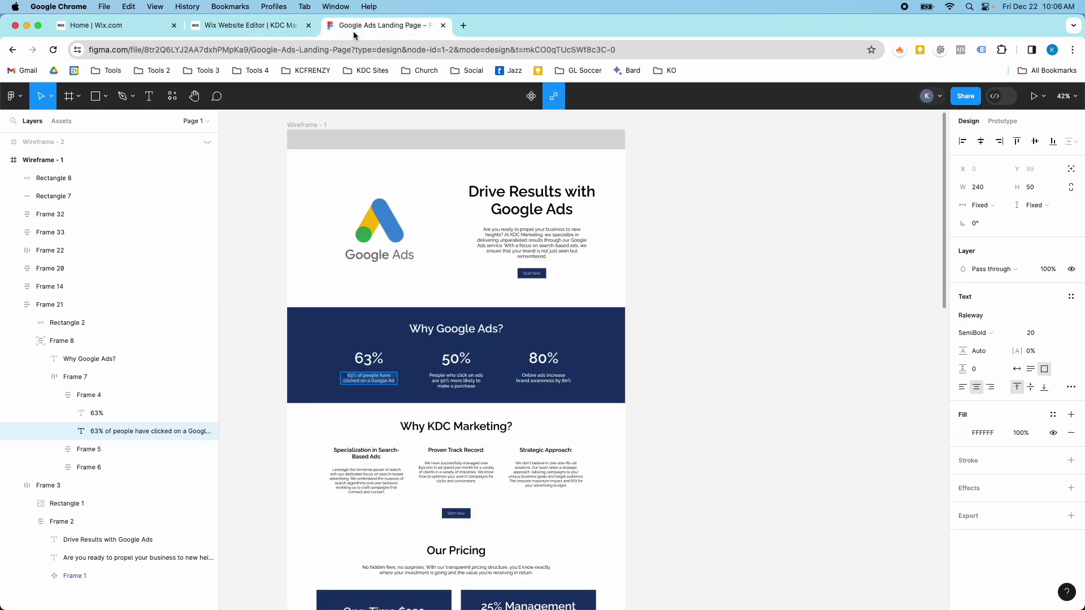
{"action": "left_click", "coordinate": [459, 362]}
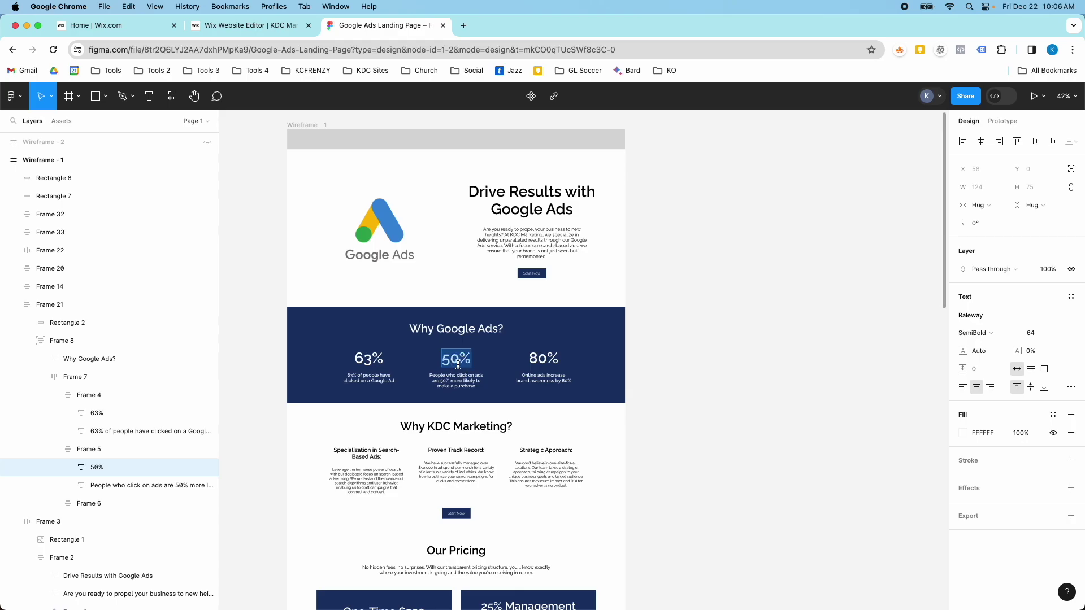
{"action": "left_click", "coordinate": [290, 32]}
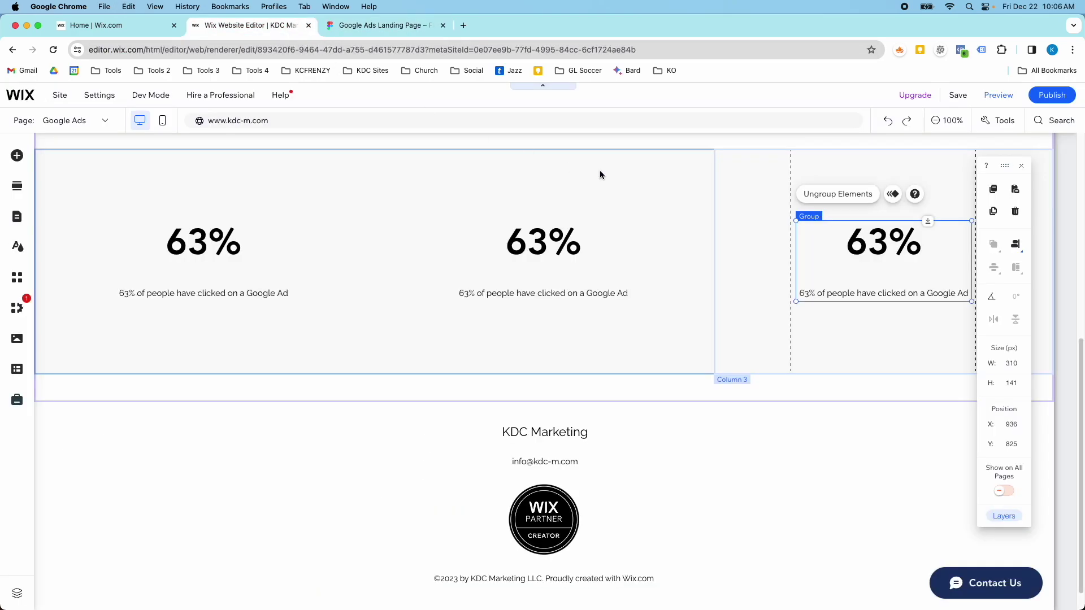
{"action": "left_click", "coordinate": [554, 240]}
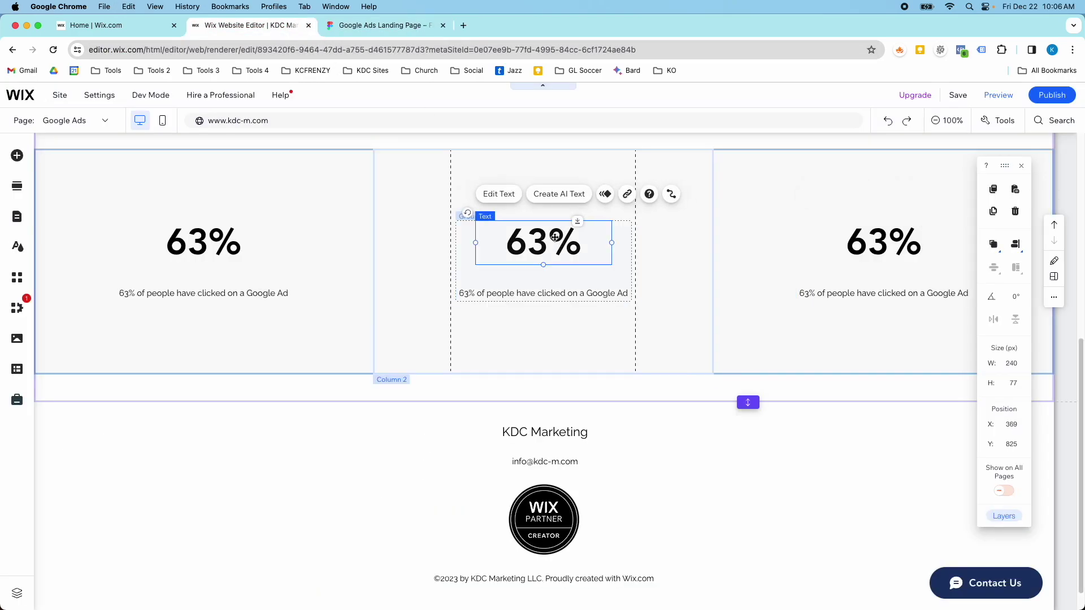
{"action": "double_click", "coordinate": [555, 237]}
{"action": "type", "text": "50%"}
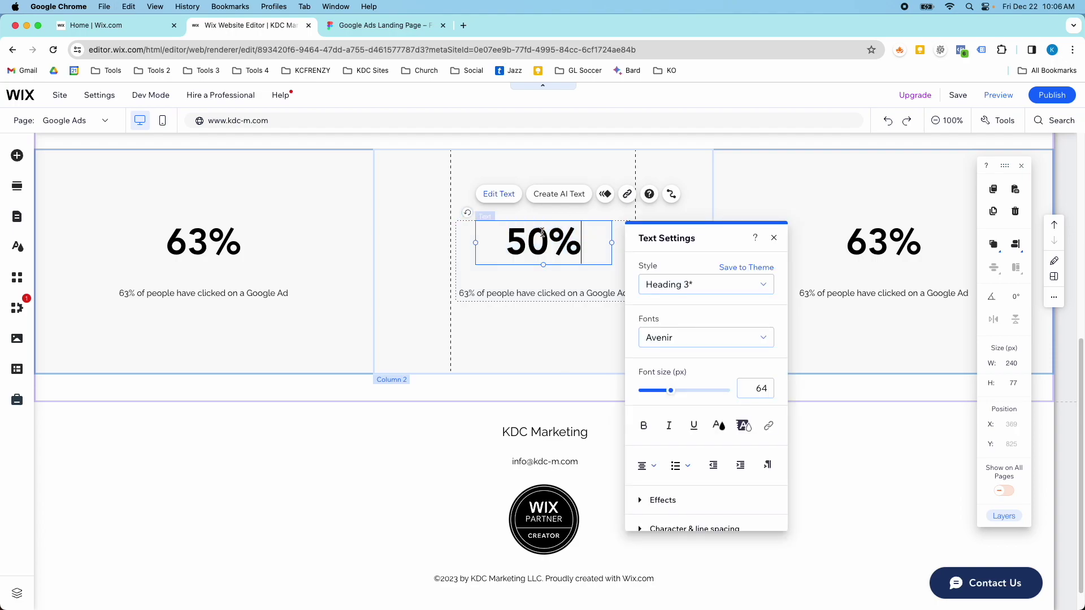
Replace the second column's caption in Wix with Figma's "People who click on ads are 50% more likely to make a purchase"
{"action": "left_click", "coordinate": [348, 26]}
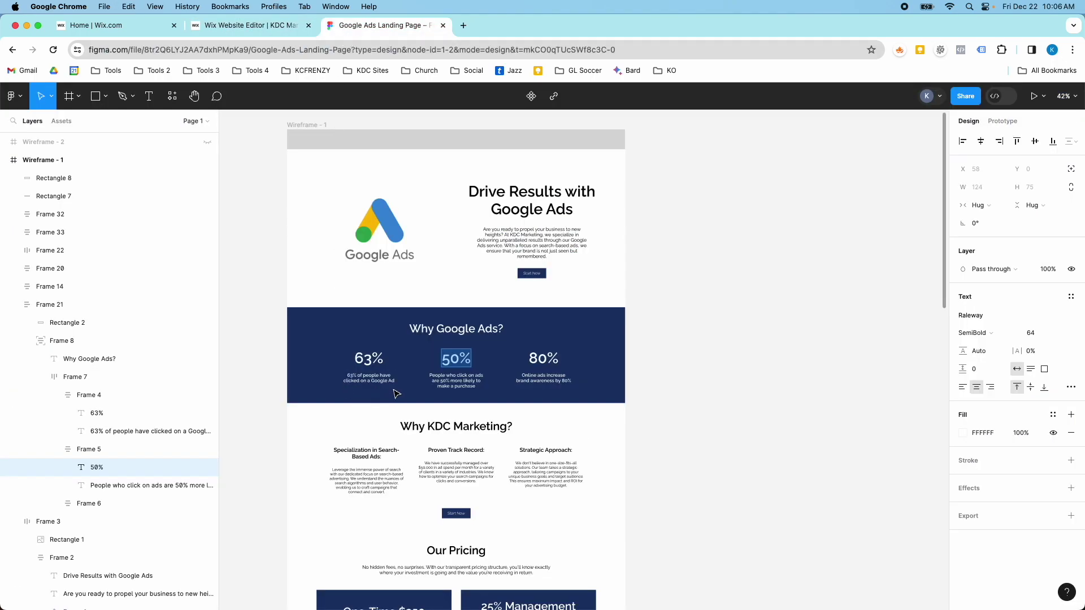
{"action": "left_click", "coordinate": [434, 382]}
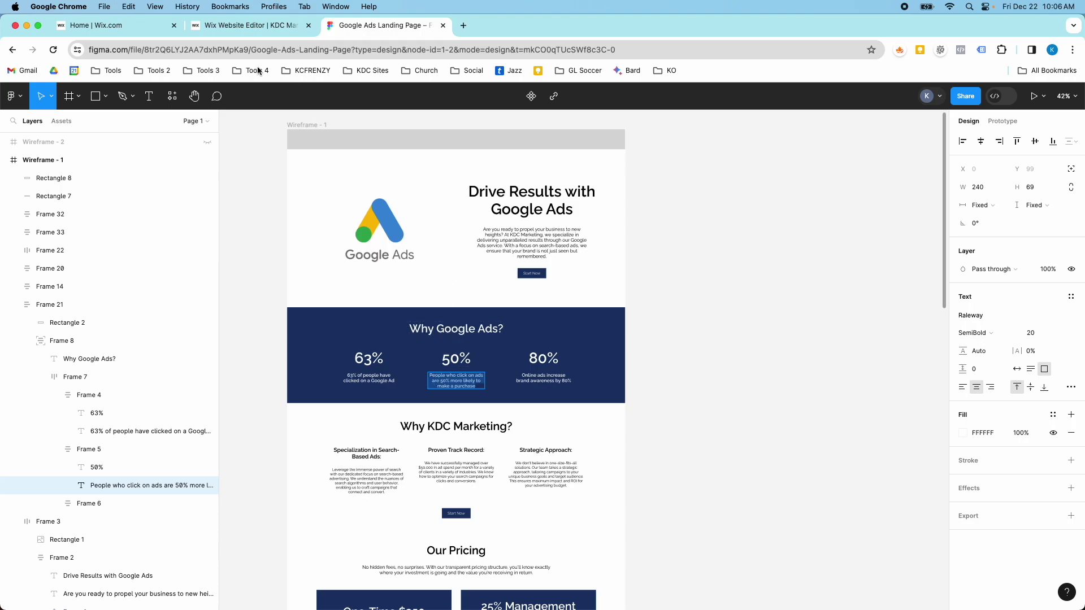
{"action": "left_click", "coordinate": [249, 26]}
{"action": "double_click", "coordinate": [544, 294]}
{"action": "type", "text": "People who click on ads are 50% more likely"}
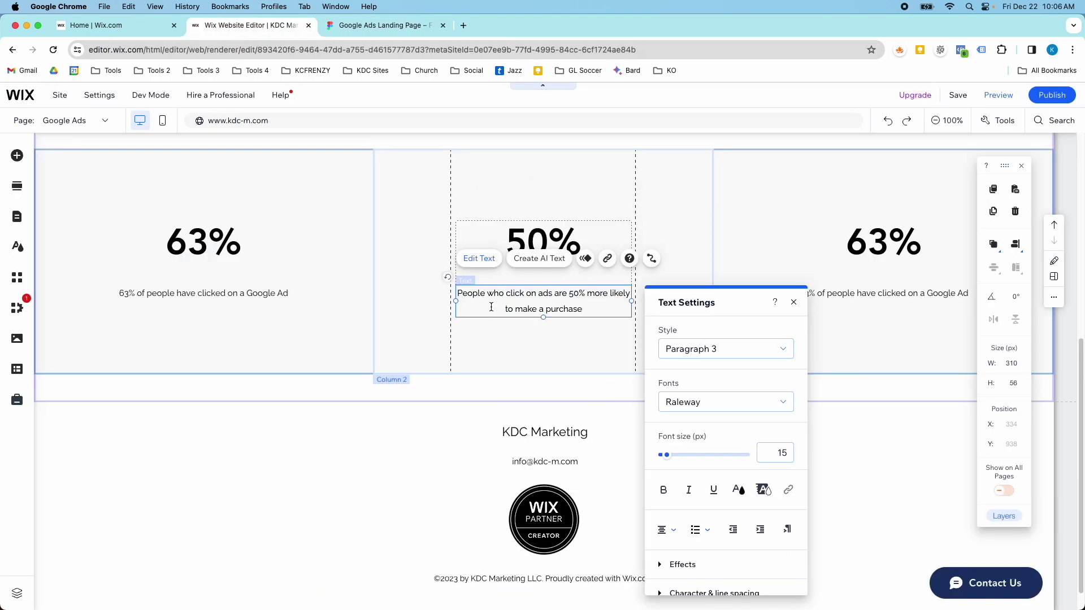
Copy "80%" from the Figma wireframe and replace the third column's heading in Wix with it
{"action": "left_click", "coordinate": [355, 30]}
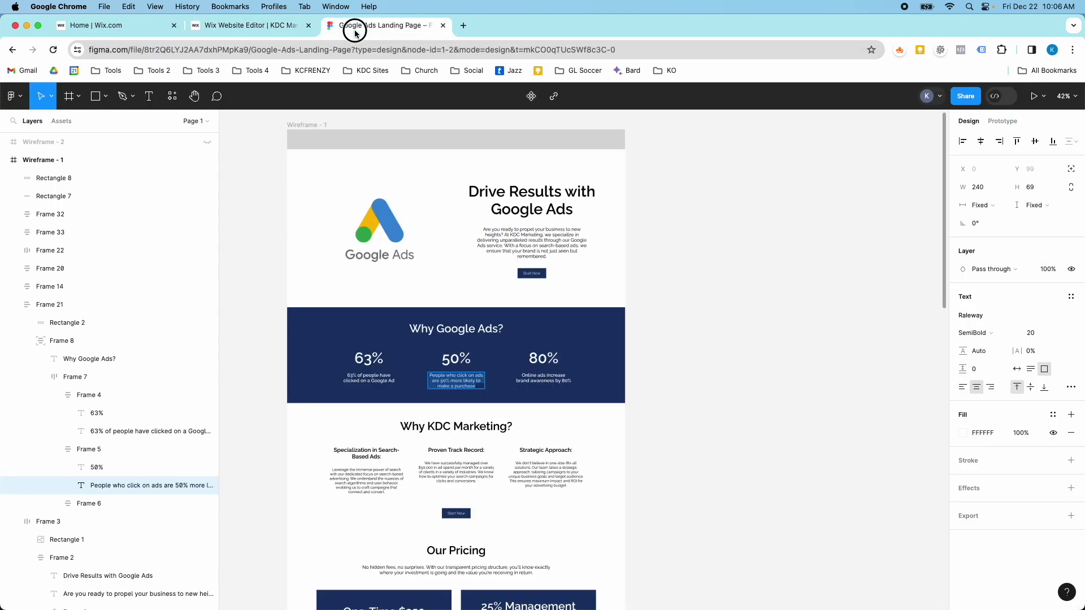
{"action": "double_click", "coordinate": [532, 356]}
{"action": "key", "text": "super+c"}
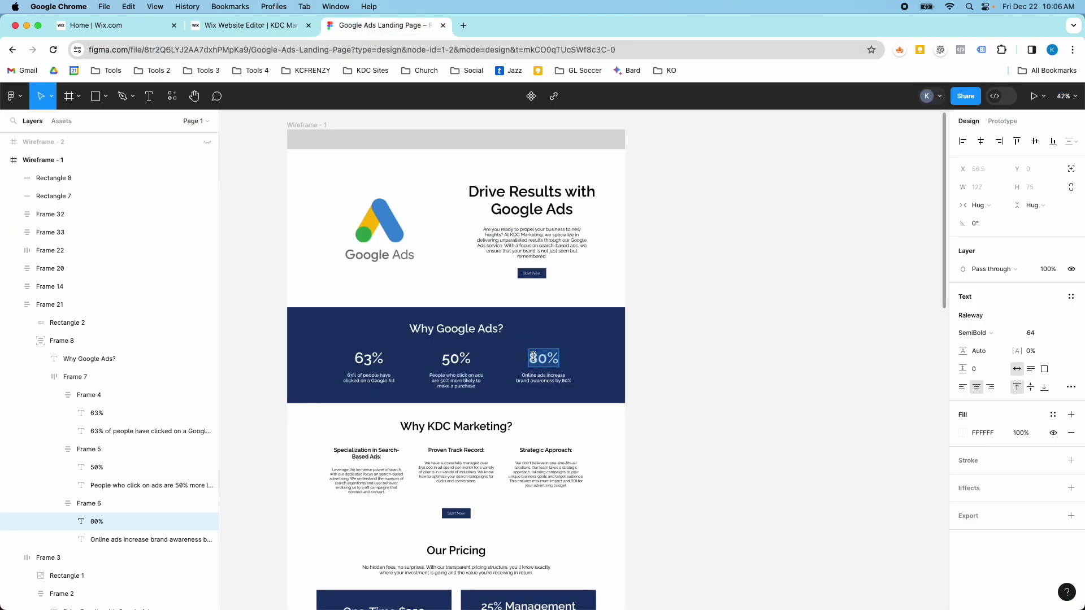
{"action": "left_click", "coordinate": [249, 25]}
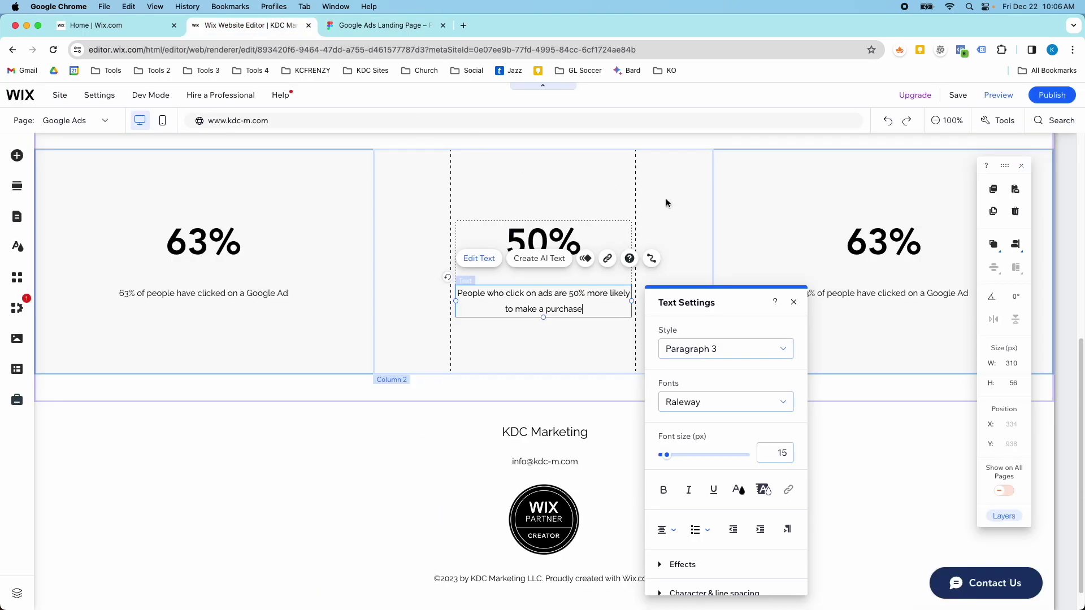
{"action": "left_click", "coordinate": [869, 230]}
{"action": "double_click", "coordinate": [869, 231]}
{"action": "key", "text": "super+v"}
Replace the third column's caption in Wix with Figma's "Online ads increase brand awareness by 80%"
{"action": "left_click", "coordinate": [363, 29]}
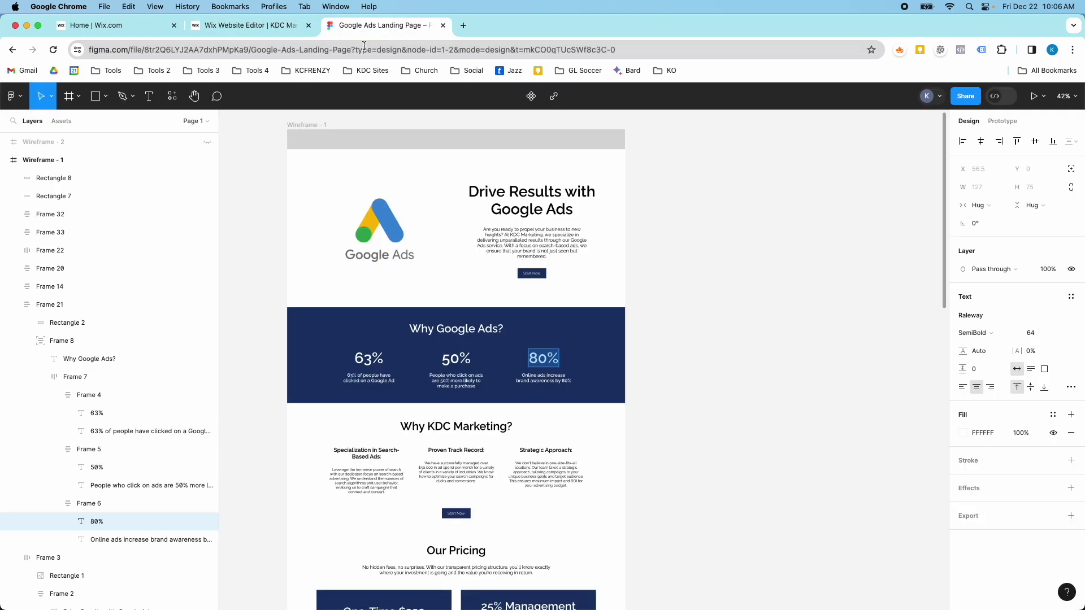
{"action": "left_click", "coordinate": [531, 380]}
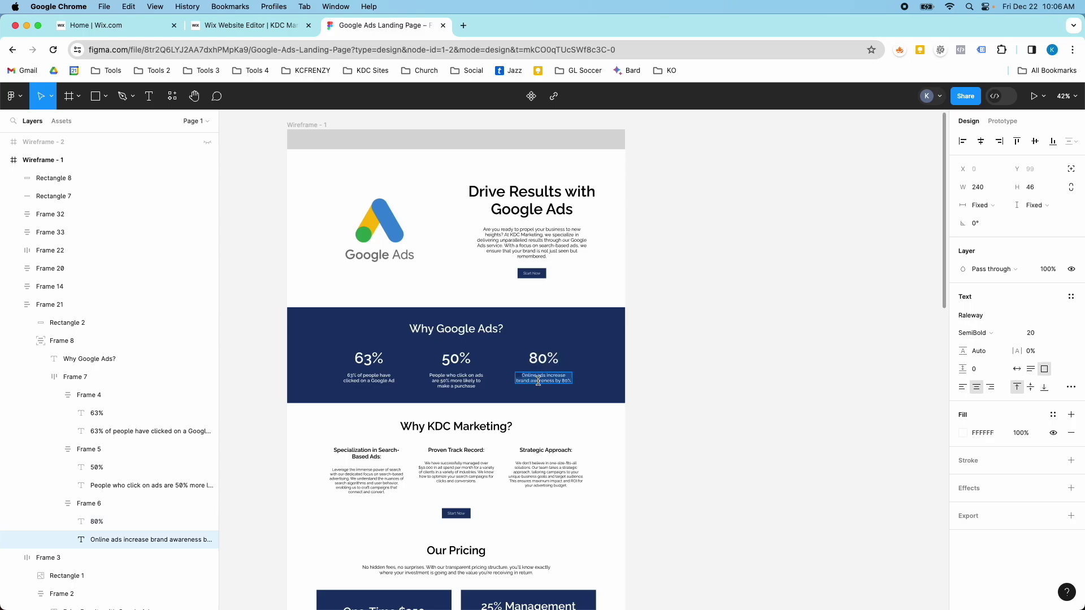
{"action": "left_click", "coordinate": [246, 26]}
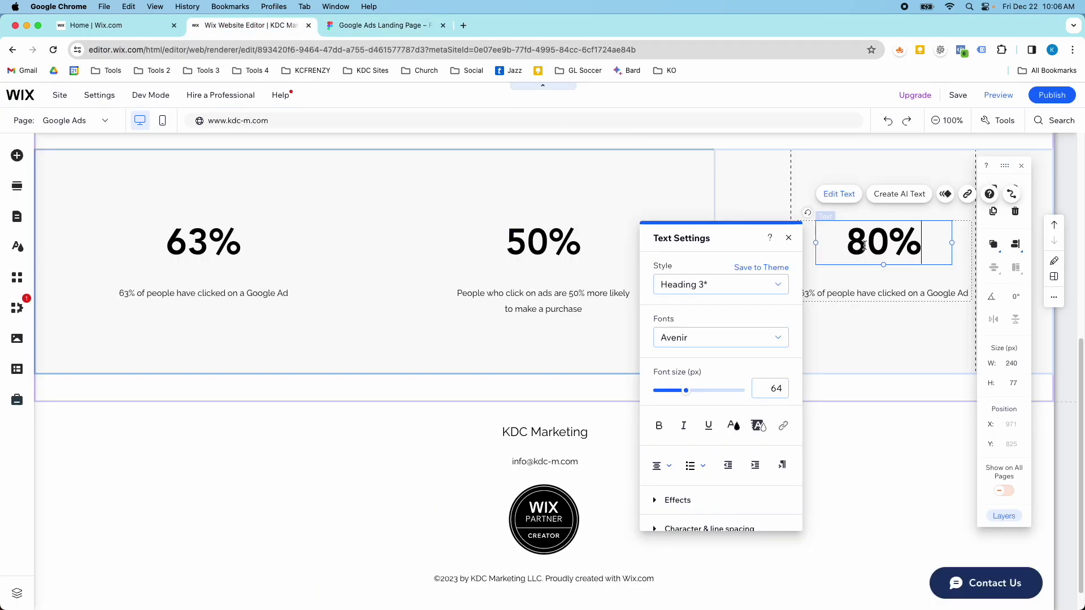
{"action": "double_click", "coordinate": [858, 294]}
{"action": "type", "text": "Online ads increase brand awareness by"}
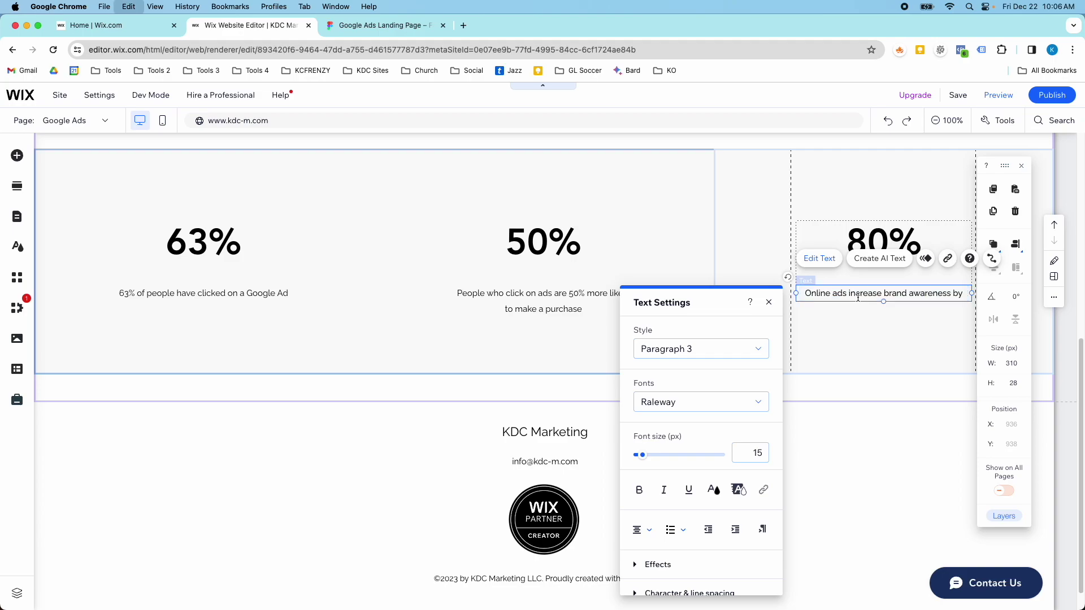
{"action": "left_click", "coordinate": [819, 179]}
Copy the "Why Google Ads?" heading from the Figma wireframe and return to the Wix editor
{"action": "scroll", "coordinate": [734, 237], "scroll_direction": "up", "scroll_amount": 3}
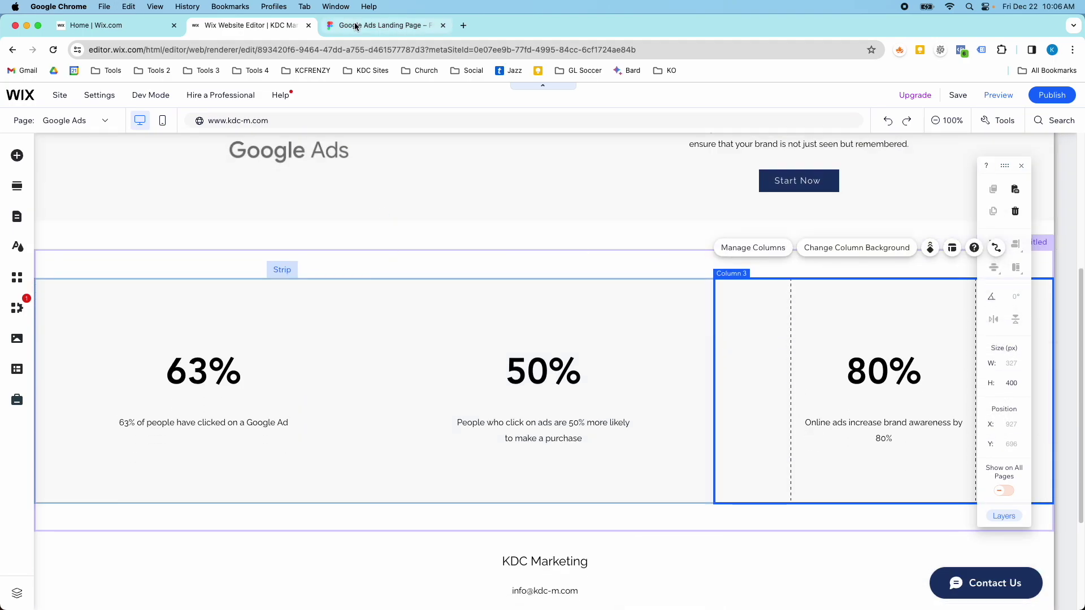
{"action": "left_click", "coordinate": [357, 27]}
{"action": "left_click", "coordinate": [465, 333]}
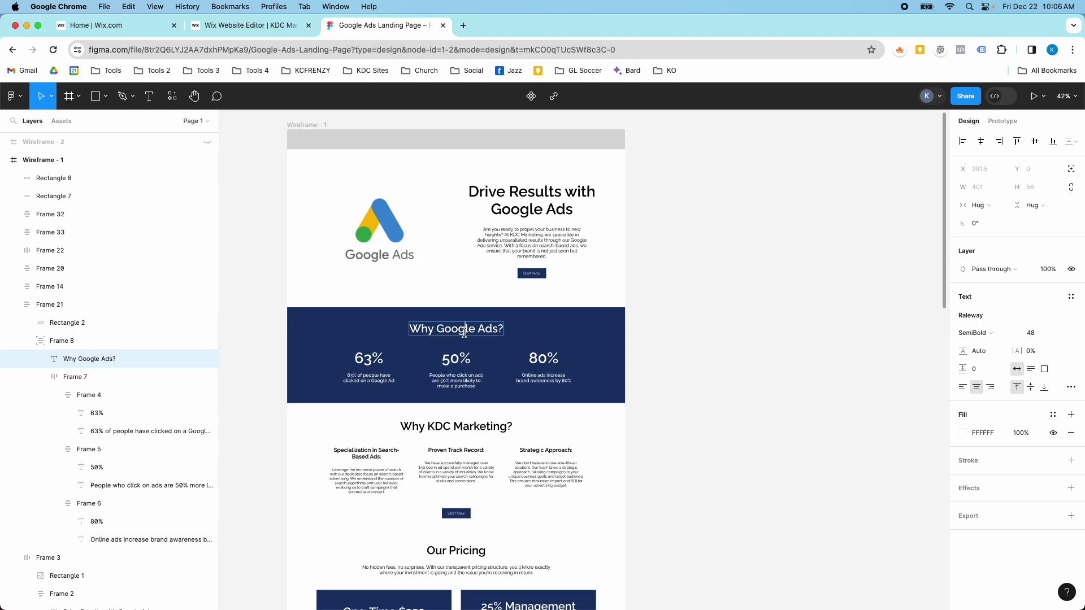
{"action": "left_click", "coordinate": [283, 30]}
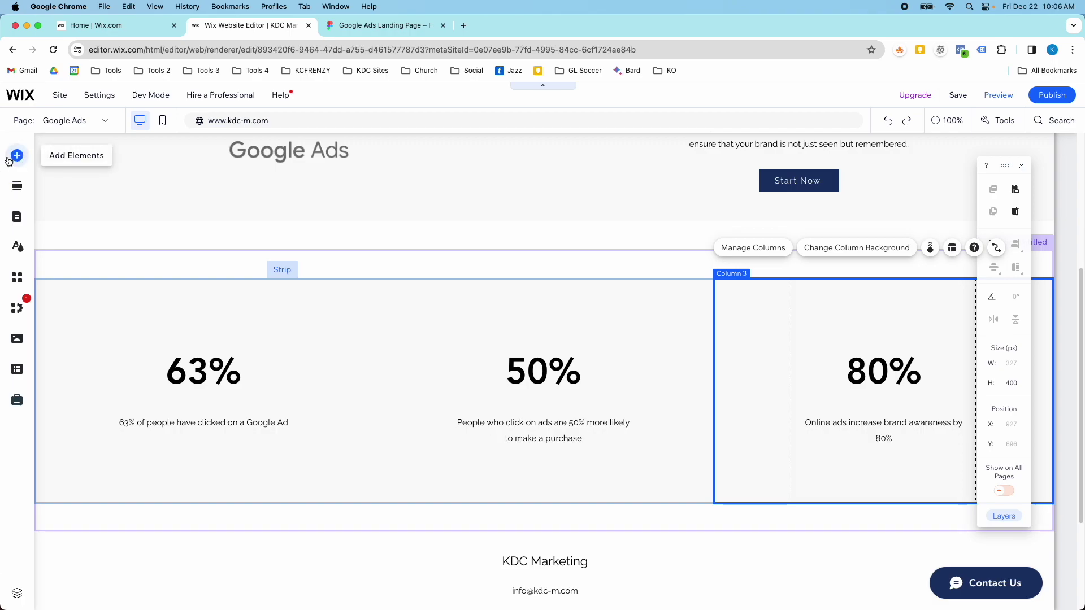
Add a Heading 2 text above the statistics strip, shifting the strip down for it, and replace its text with "Why Google Ads?"
{"action": "left_click", "coordinate": [9, 160]}
{"action": "left_click_drag", "start_coordinate": [219, 245], "coordinate": [455, 258]}
{"action": "left_click", "coordinate": [400, 319]}
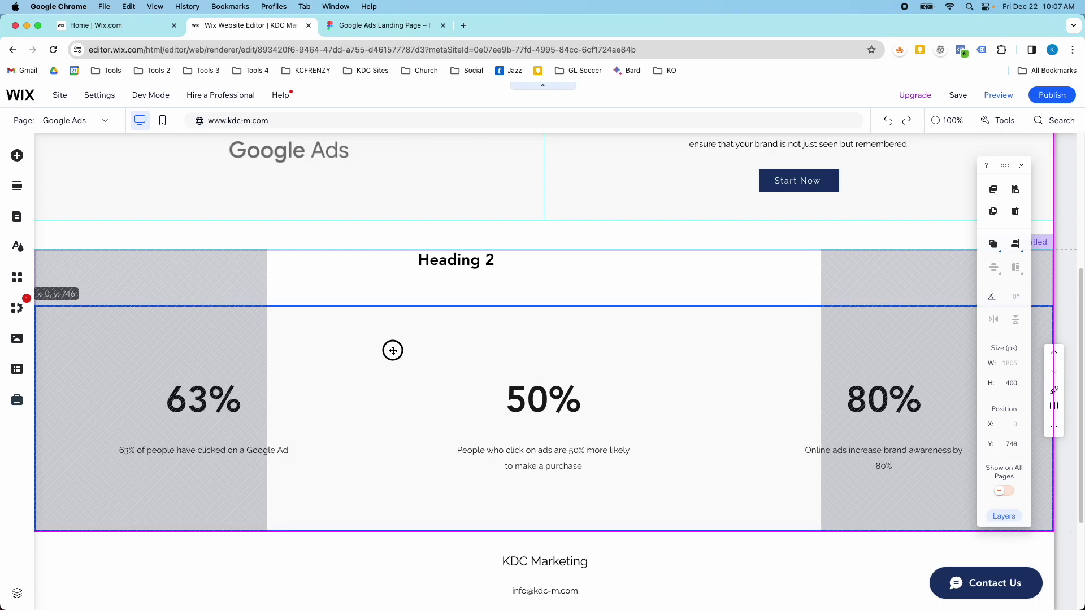
{"action": "left_click", "coordinate": [444, 272]}
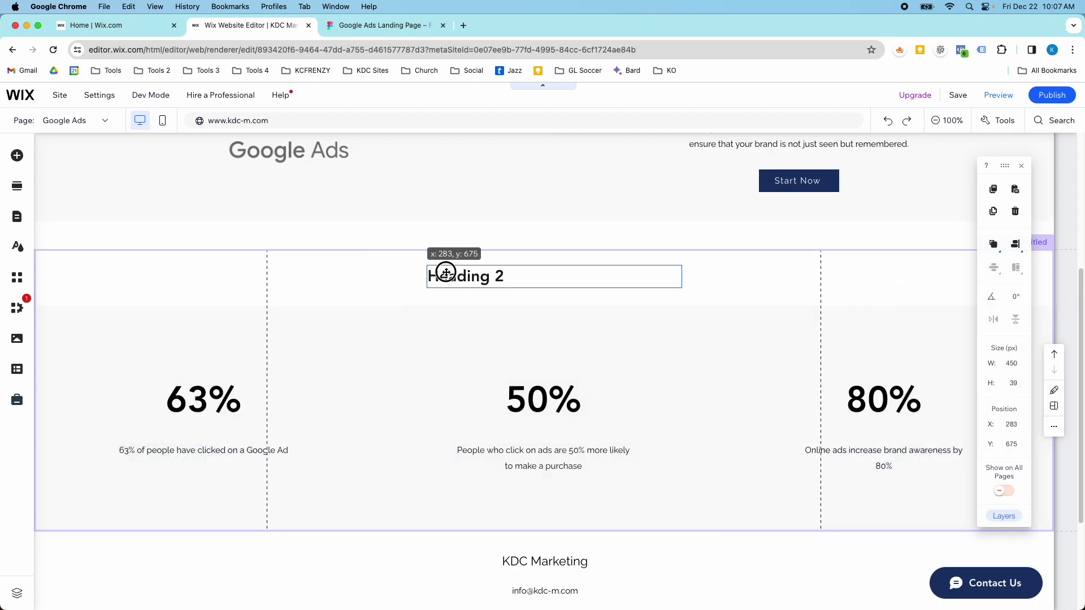
{"action": "double_click", "coordinate": [446, 273]}
{"action": "type", "text": "Why Google Ads?"}
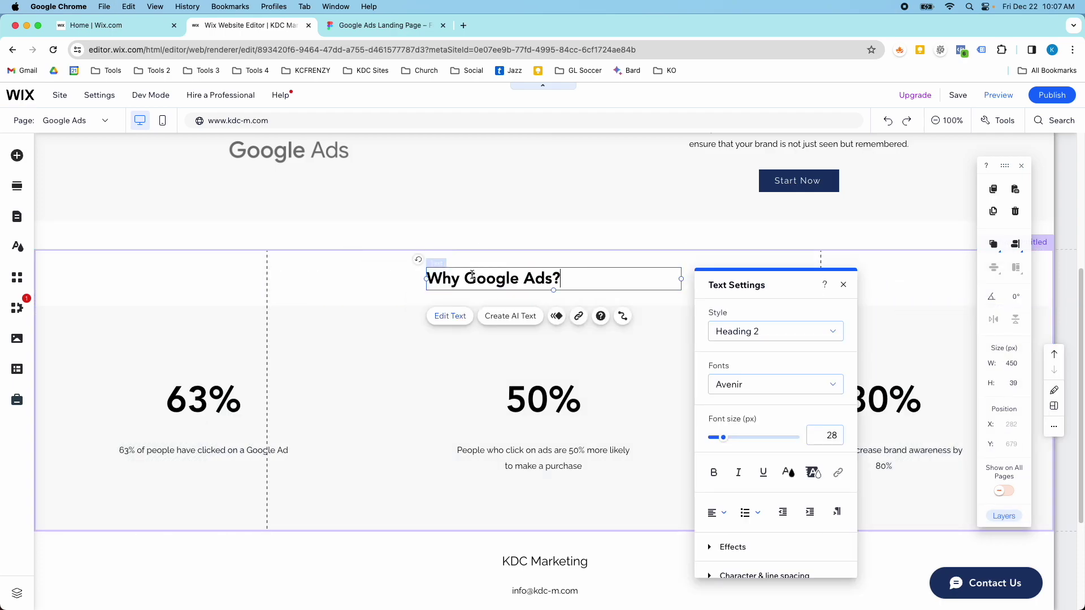
Center-align the "Why Google Ads?" text and set its font size to 48 px
{"action": "left_click", "coordinate": [712, 511]}
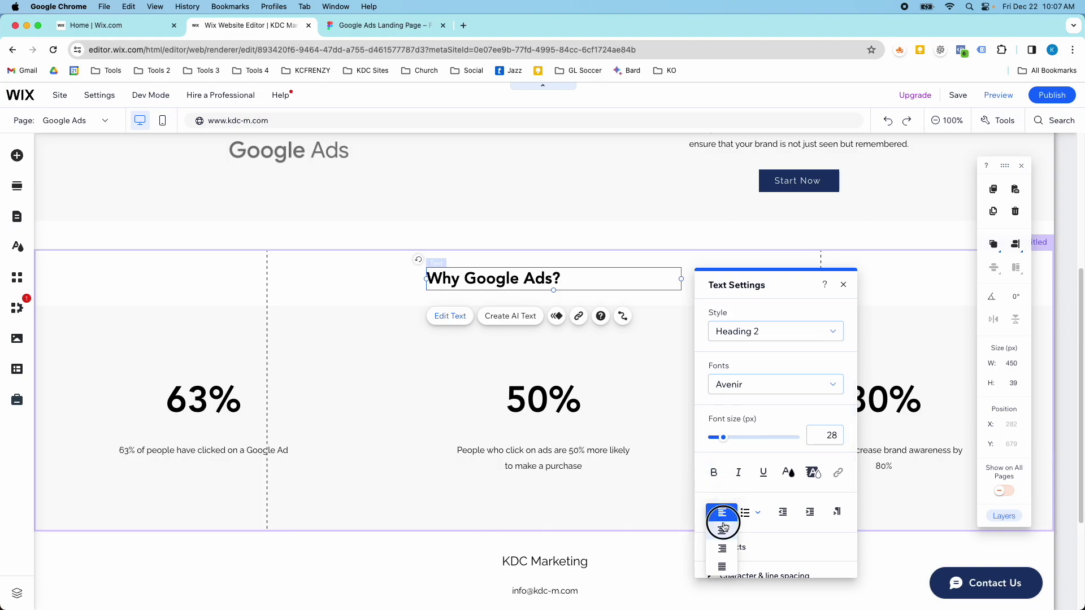
{"action": "left_click", "coordinate": [724, 528]}
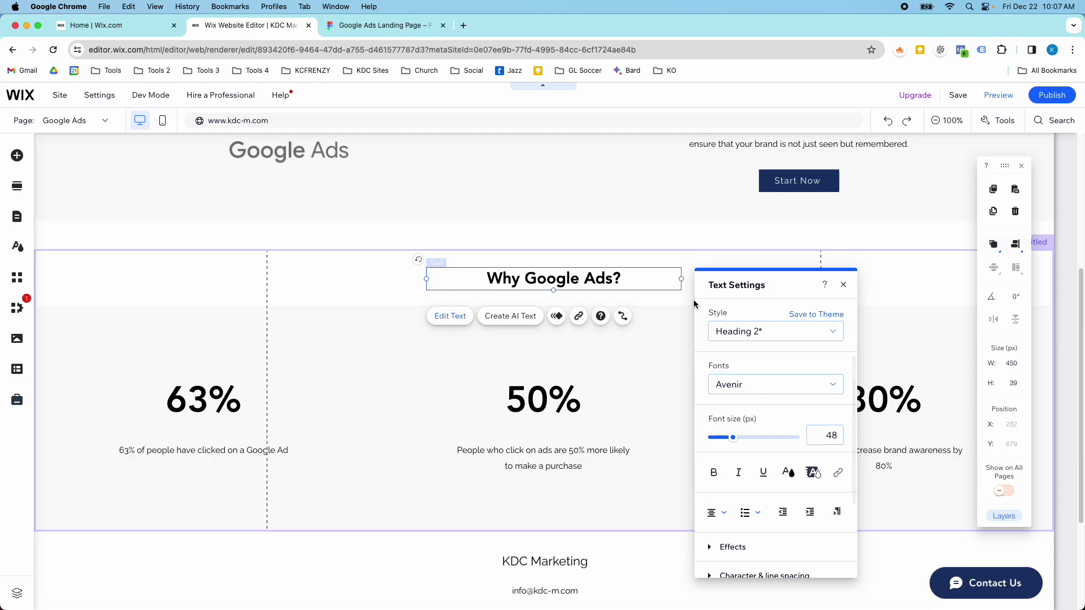
{"action": "left_click", "coordinate": [686, 268]}
{"action": "left_click", "coordinate": [667, 272]}
{"action": "left_click", "coordinate": [450, 316]}
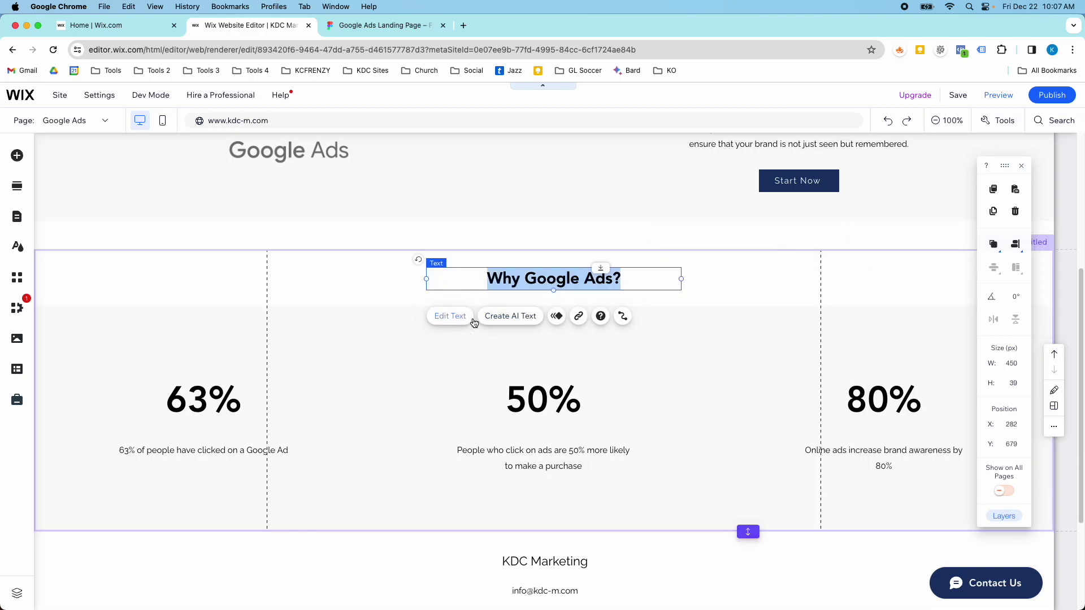
{"action": "left_click", "coordinate": [839, 436]}
{"action": "type", "text": "48"}
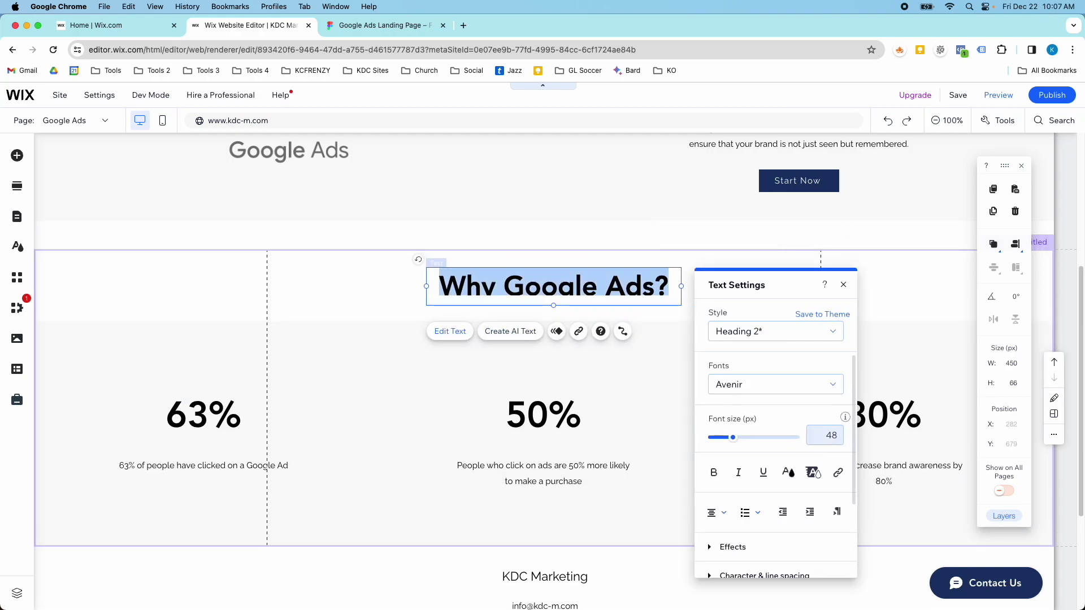
{"action": "left_click", "coordinate": [372, 298]}
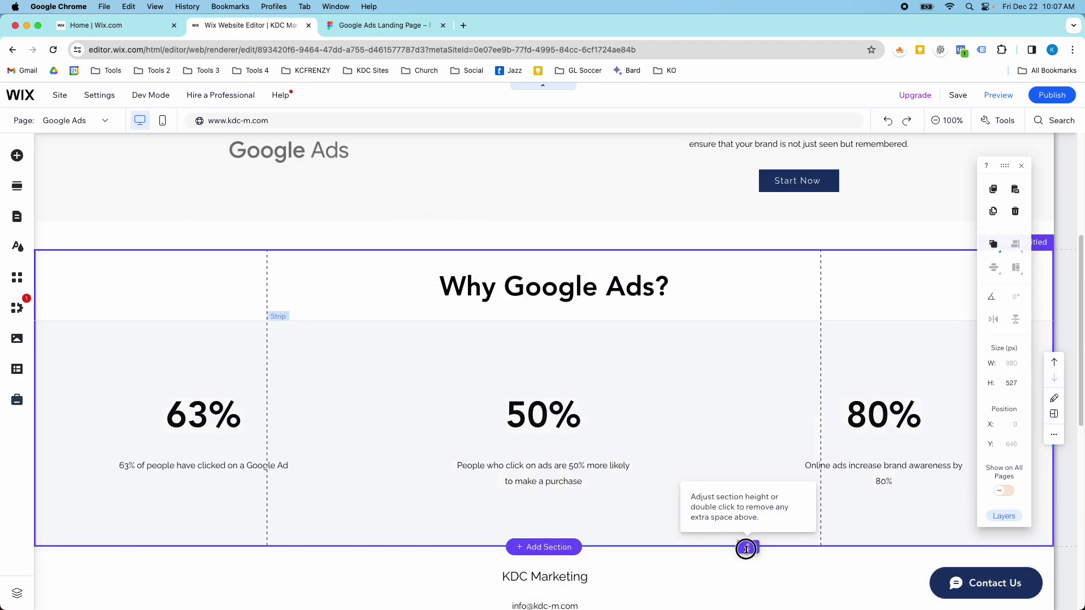
Extend the statistics section to about 602 px high and move the three-column strip down to about Y 848
{"action": "left_click_drag", "start_coordinate": [744, 546], "coordinate": [746, 589]}
{"action": "left_click", "coordinate": [705, 485]}
{"action": "left_click_drag", "start_coordinate": [707, 493], "coordinate": [702, 535]}
Move the "Why Google Ads?" heading down to about Y 736 and center it horizontally on the page
{"action": "left_click", "coordinate": [608, 296]}
{"action": "left_click_drag", "start_coordinate": [609, 297], "coordinate": [592, 330]}
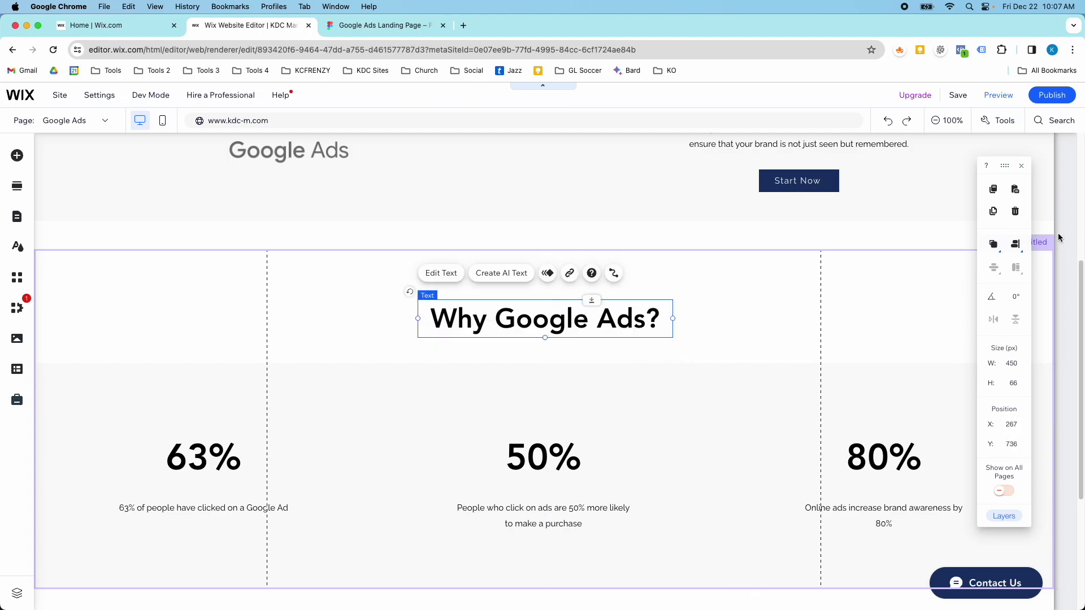
{"action": "left_click", "coordinate": [1017, 245]}
{"action": "left_click", "coordinate": [991, 247]}
Change the "Why Google Ads?" section's background to the dark navy theme color #112446
{"action": "left_click", "coordinate": [861, 284]}
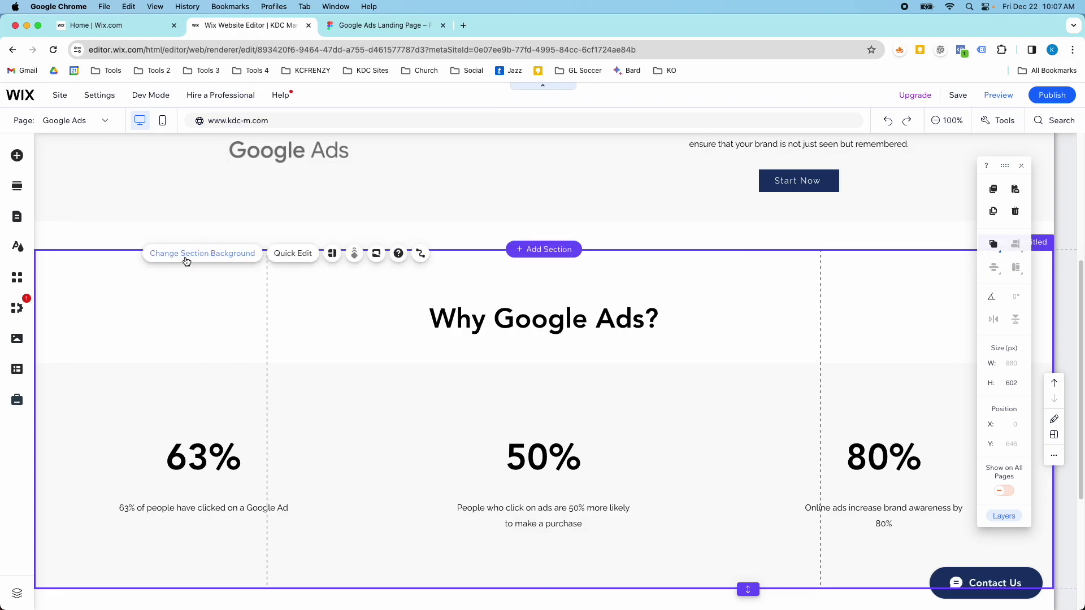
{"action": "left_click", "coordinate": [187, 258]}
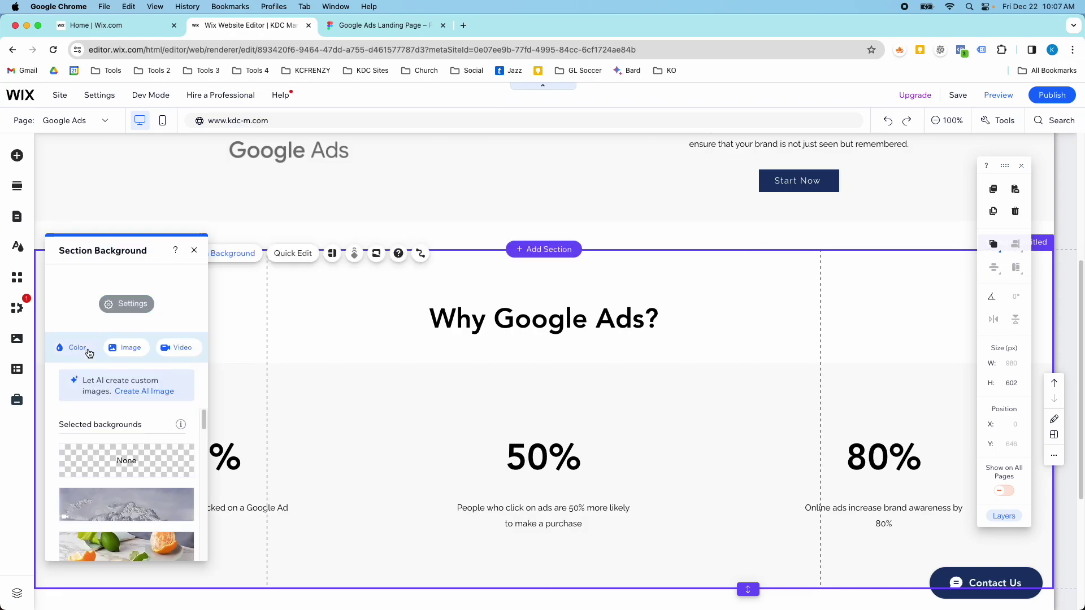
{"action": "left_click", "coordinate": [89, 353]}
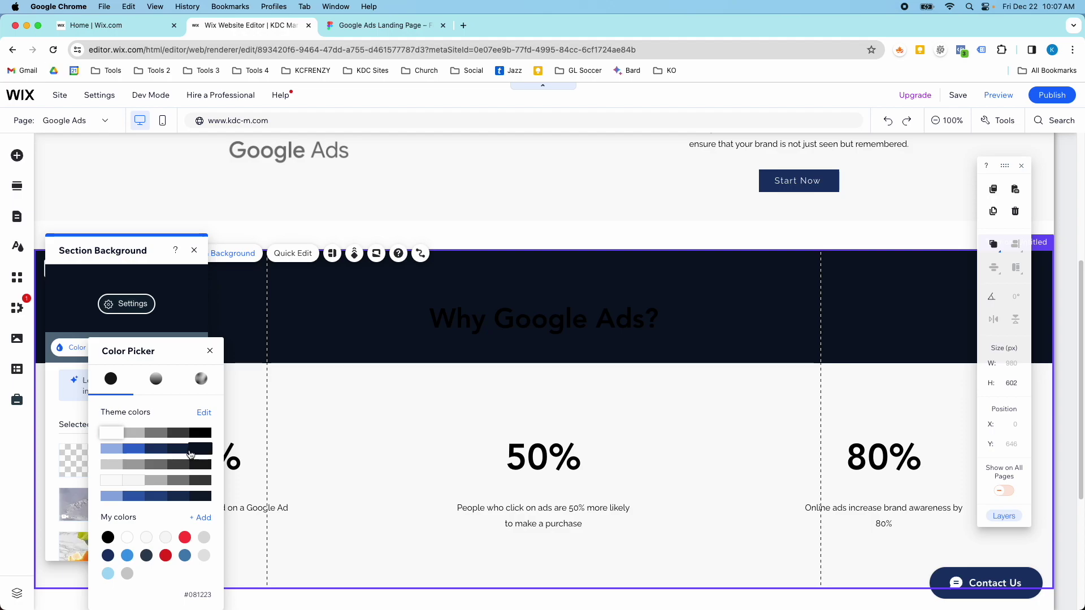
{"action": "left_click", "coordinate": [183, 452]}
{"action": "left_click", "coordinate": [436, 322]}
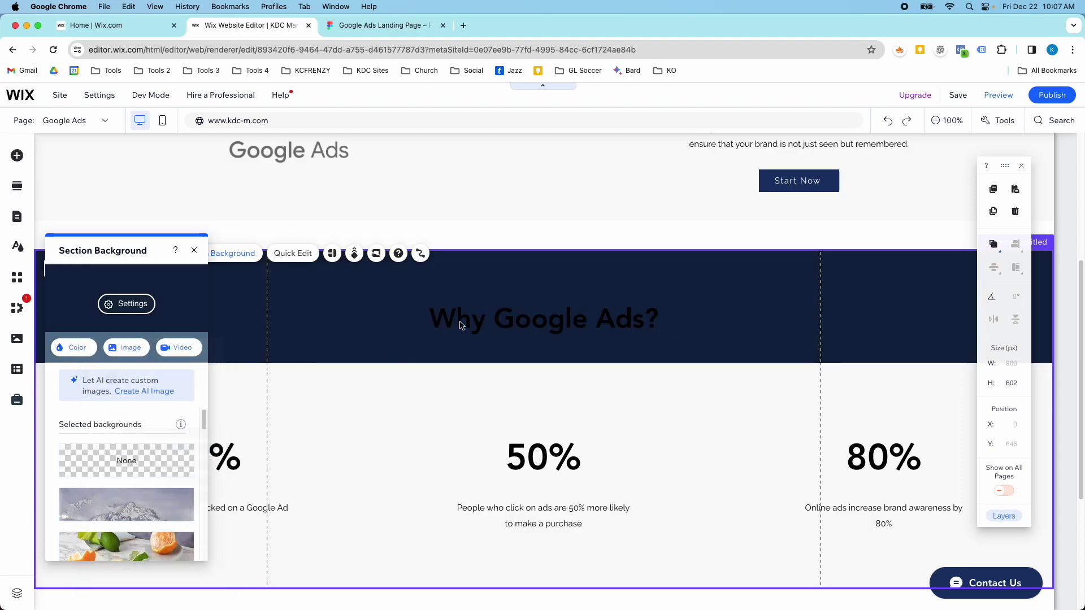
Change the "Why Google Ads?" heading's text color to white (#FFFFFF)
{"action": "left_click", "coordinate": [460, 323]}
{"action": "left_click", "coordinate": [447, 274]}
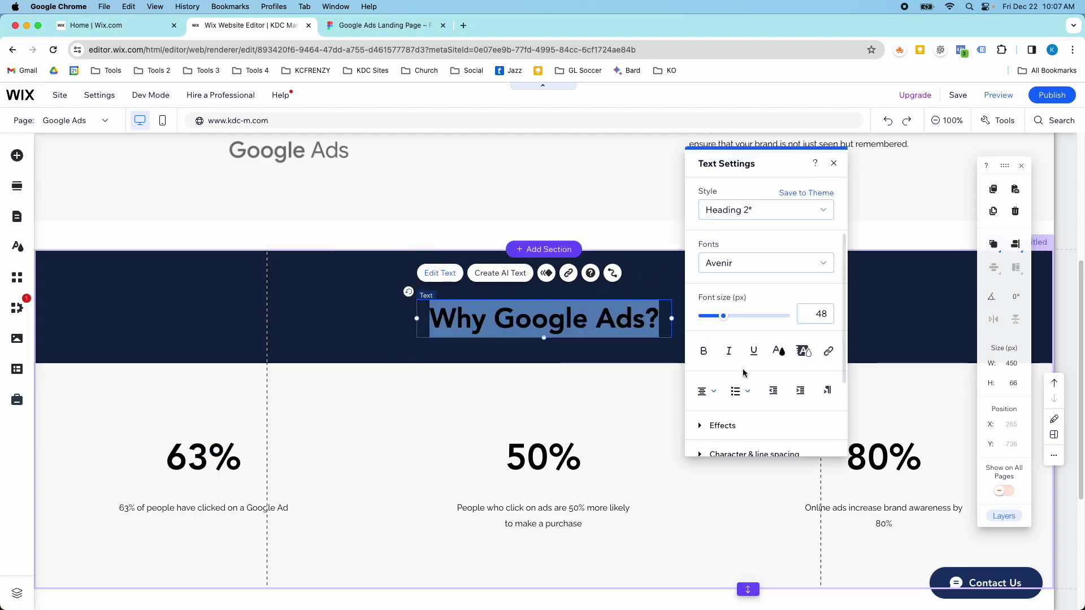
{"action": "left_click", "coordinate": [780, 352]}
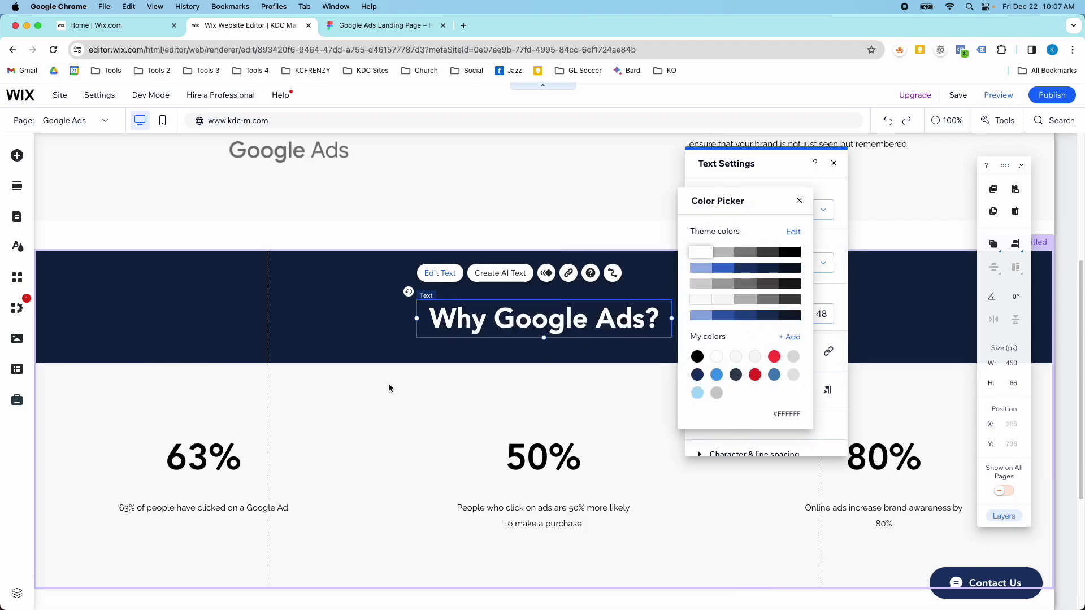
{"action": "left_click", "coordinate": [298, 392]}
Set the background of the strip's first column to the dark navy theme color #112446
{"action": "left_click", "coordinate": [213, 378]}
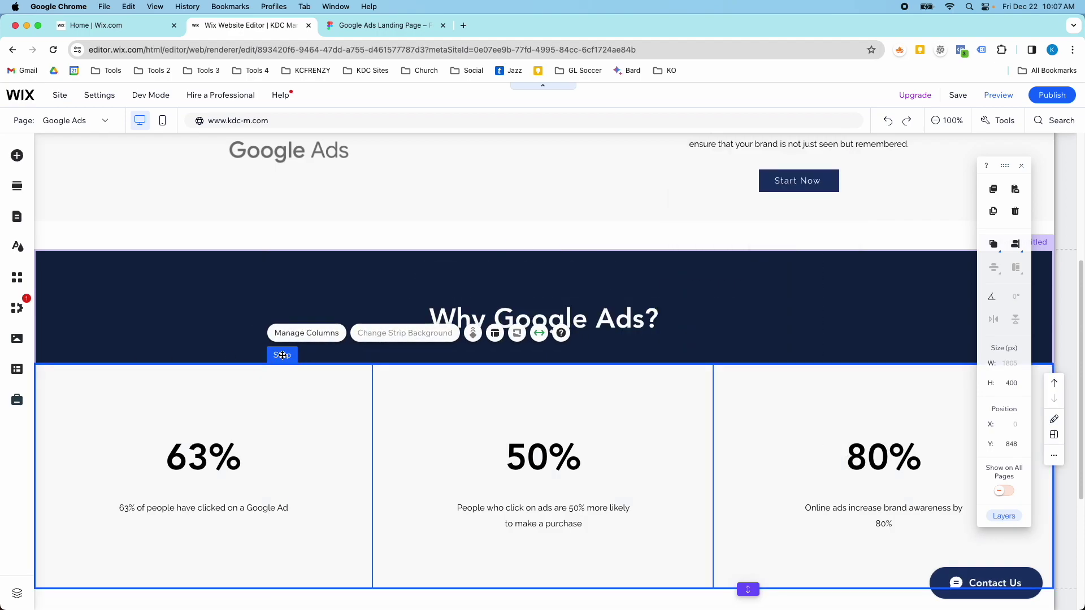
{"action": "left_click", "coordinate": [288, 406]}
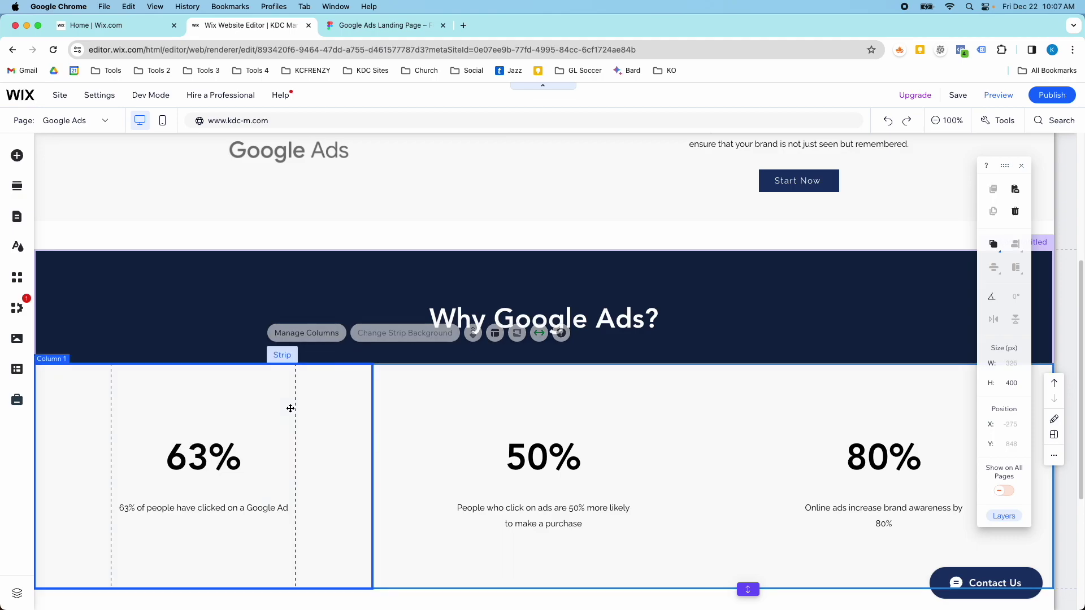
{"action": "left_click", "coordinate": [86, 334]}
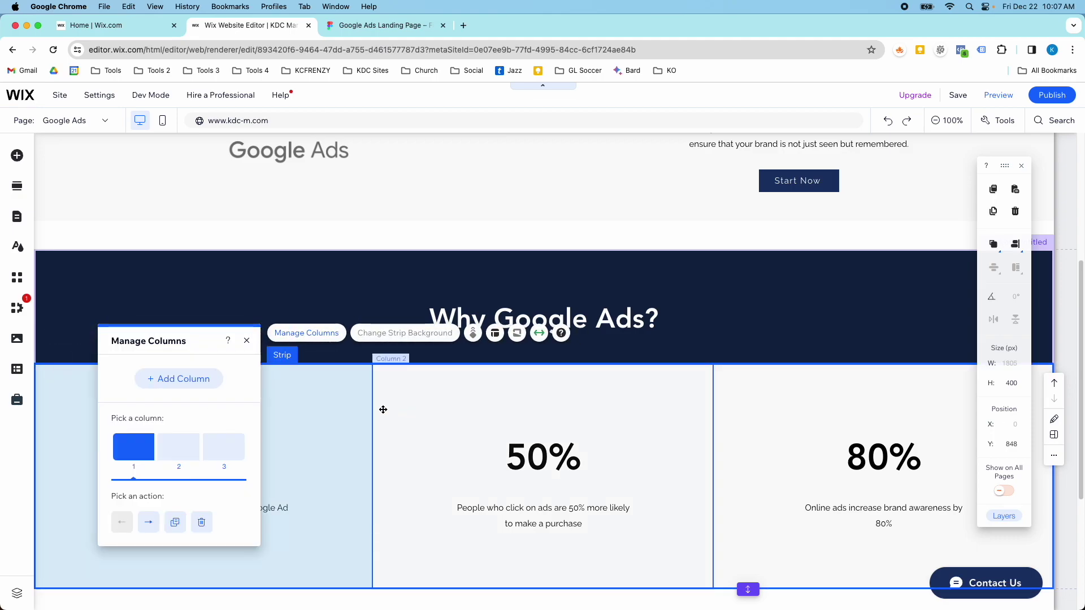
{"action": "left_click", "coordinate": [341, 400]}
{"action": "left_click", "coordinate": [233, 335]}
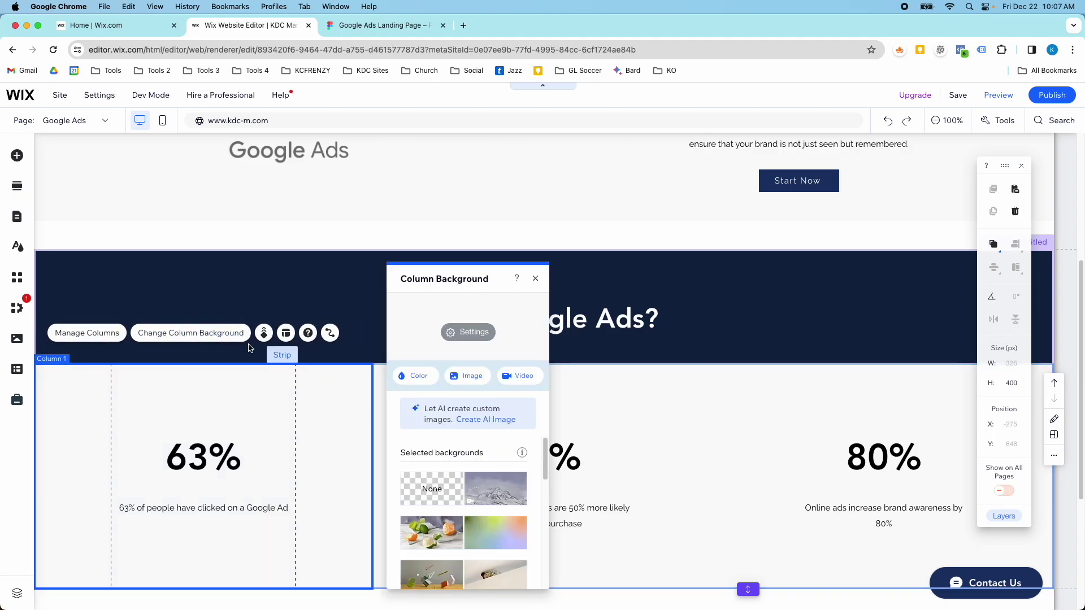
{"action": "left_click", "coordinate": [423, 373]}
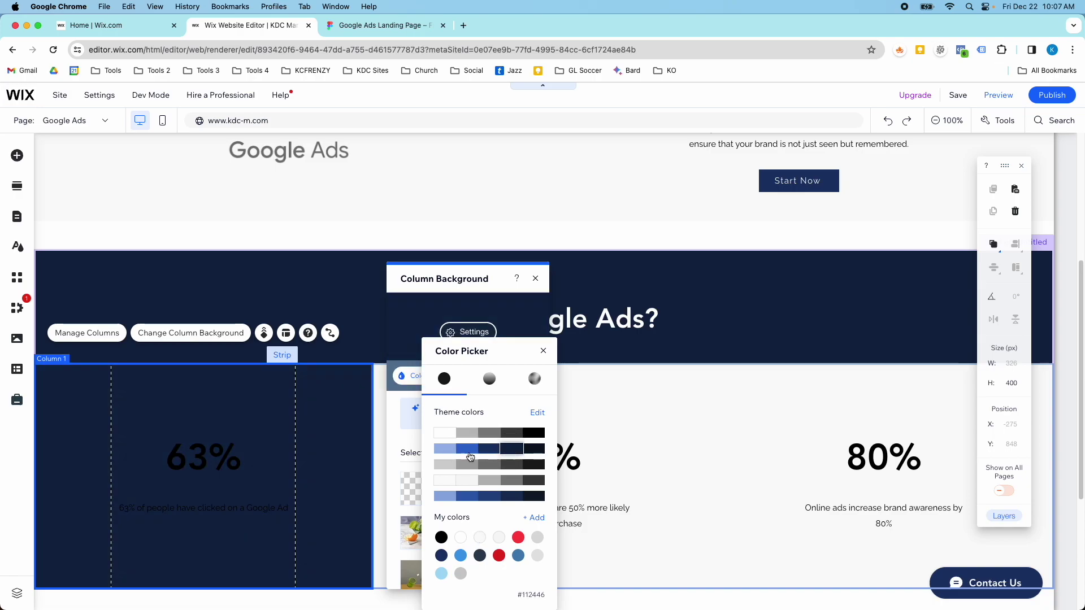
{"action": "left_click", "coordinate": [250, 462]}
Ungroup the first column's "63%" heading and caption and color both texts white
{"action": "left_click", "coordinate": [243, 461]}
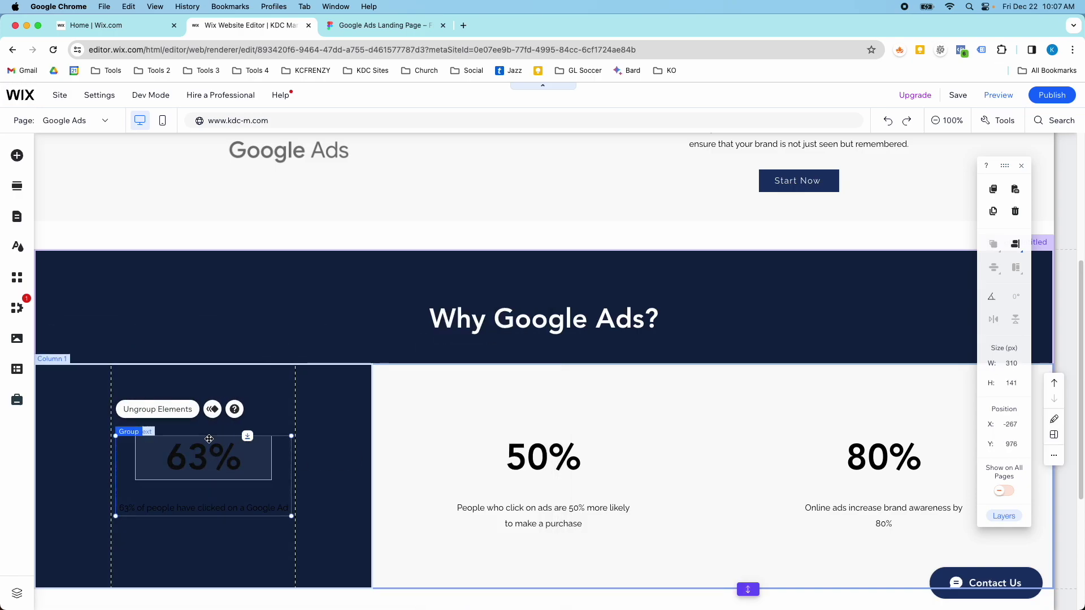
{"action": "left_click", "coordinate": [176, 417]}
{"action": "left_click", "coordinate": [218, 416]}
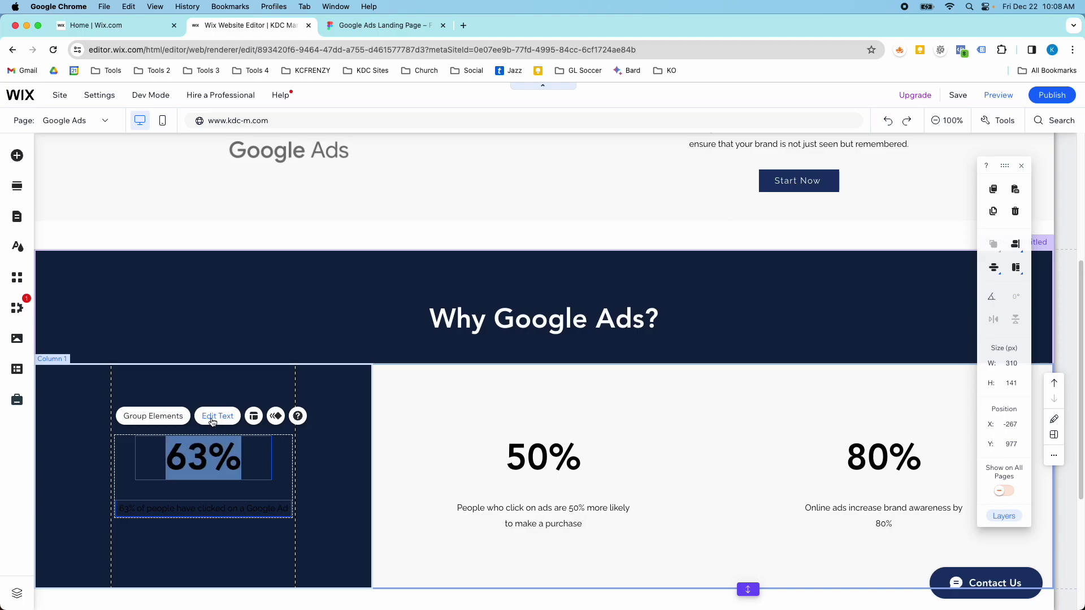
{"action": "left_click", "coordinate": [432, 410]}
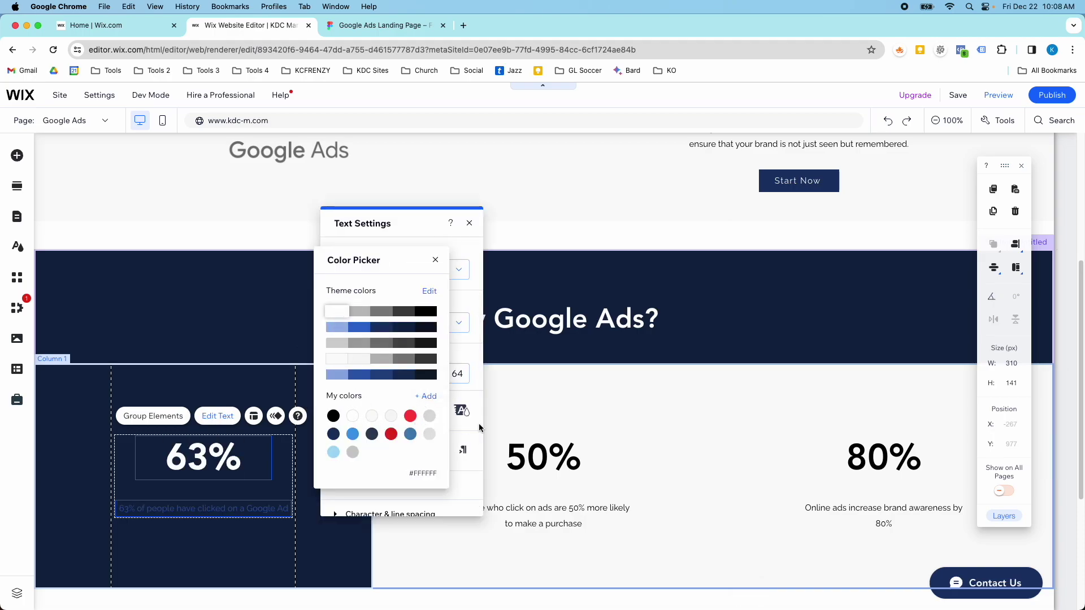
{"action": "left_click", "coordinate": [538, 421]}
Ungroup the second column's "50%" heading and caption and color both texts white (#FFFFFF)
{"action": "left_click", "coordinate": [565, 462]}
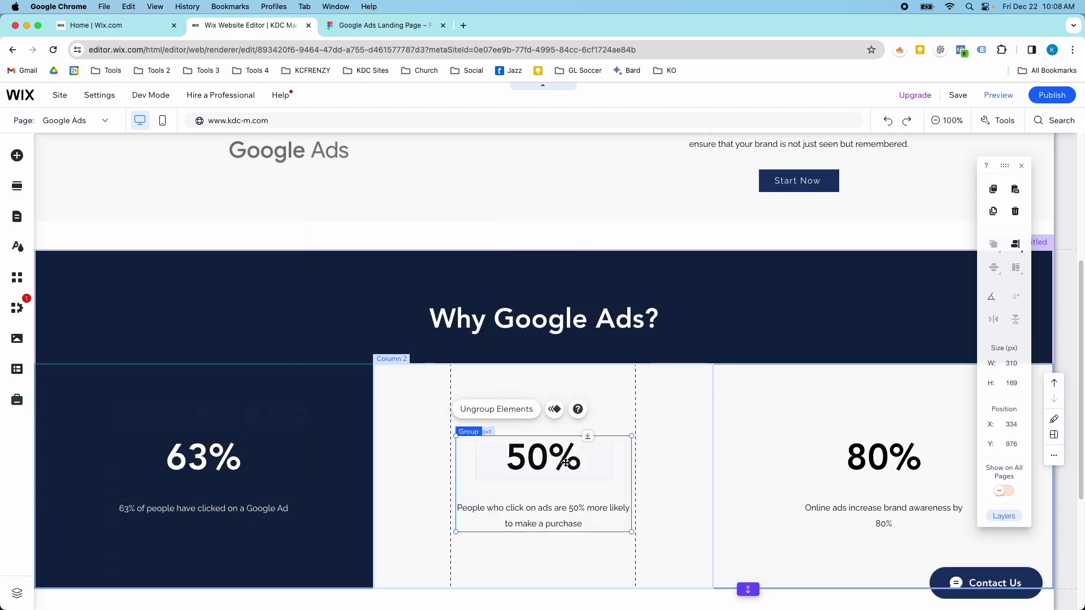
{"action": "left_click", "coordinate": [502, 415]}
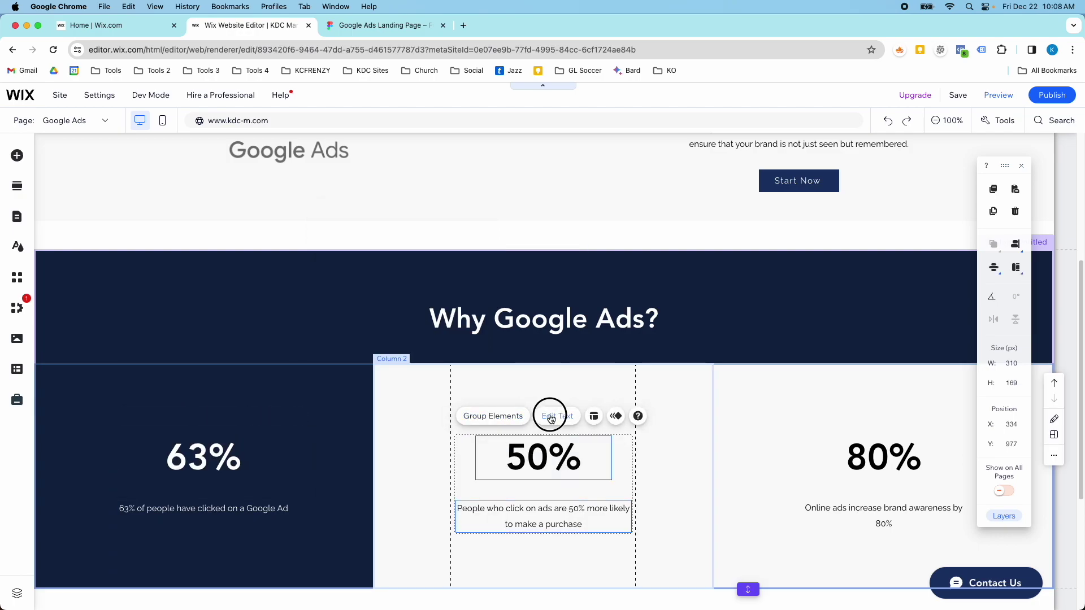
{"action": "left_click", "coordinate": [552, 418]}
{"action": "left_click", "coordinate": [388, 428]}
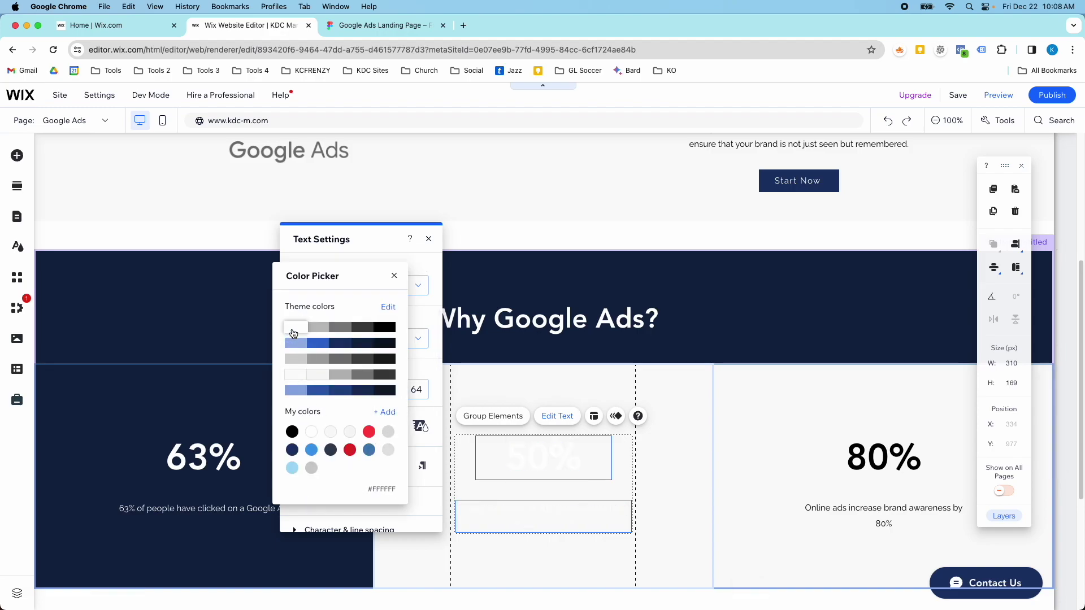
{"action": "left_click", "coordinate": [673, 395]}
Set the second column's background to the same dark navy theme color as the first column
{"action": "left_click", "coordinate": [668, 404]}
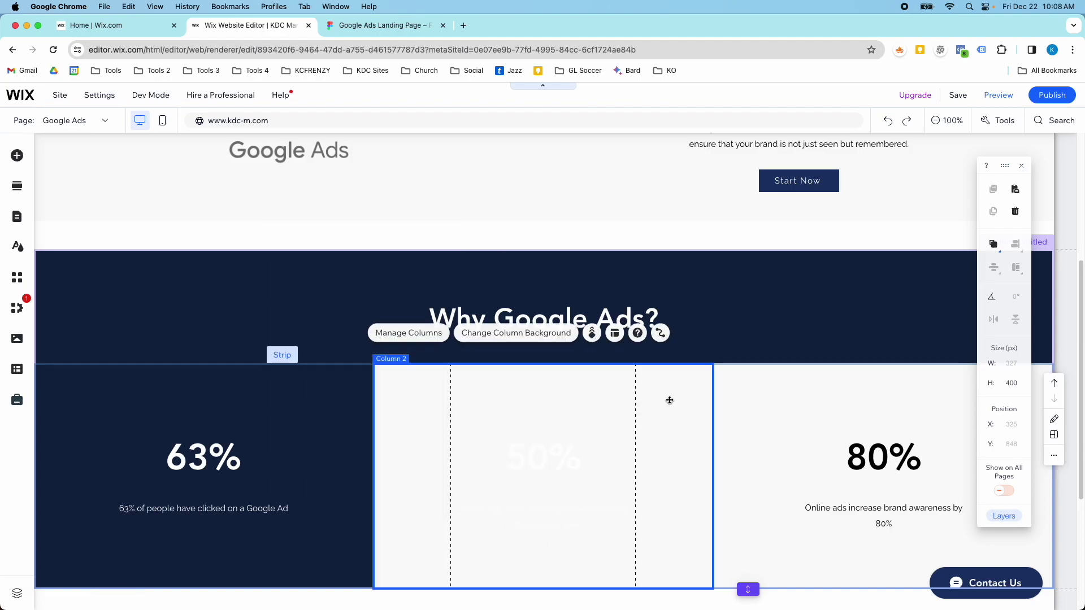
{"action": "left_click", "coordinate": [500, 334]}
{"action": "left_click", "coordinate": [743, 376]}
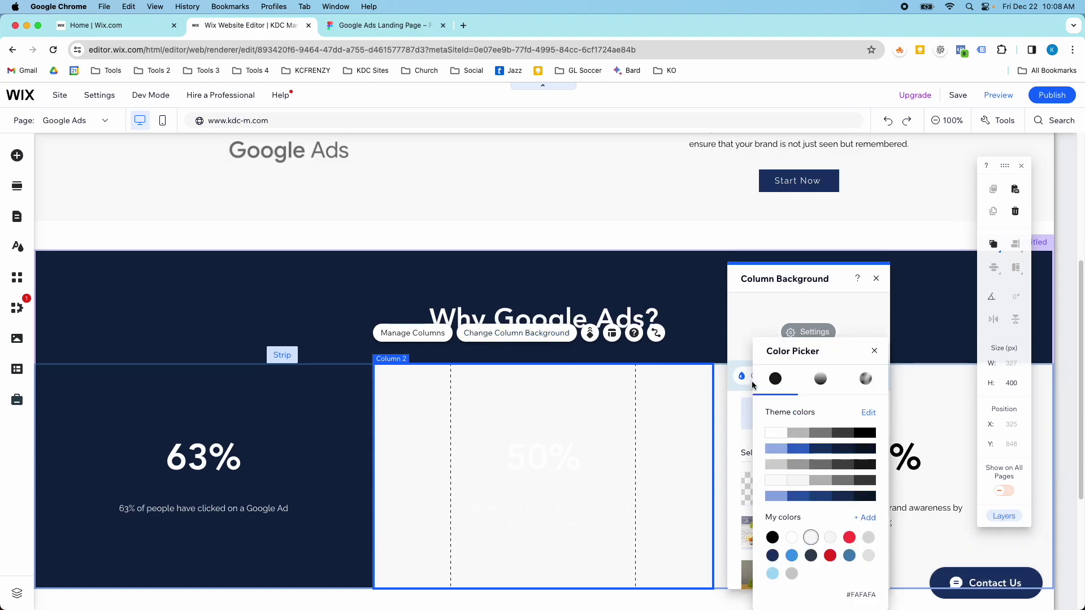
{"action": "left_click", "coordinate": [842, 452]}
{"action": "left_click", "coordinate": [695, 425]}
Ungroup the third column's "80%" heading and caption and color both texts white (#FFFFFF)
{"action": "left_click", "coordinate": [909, 402]}
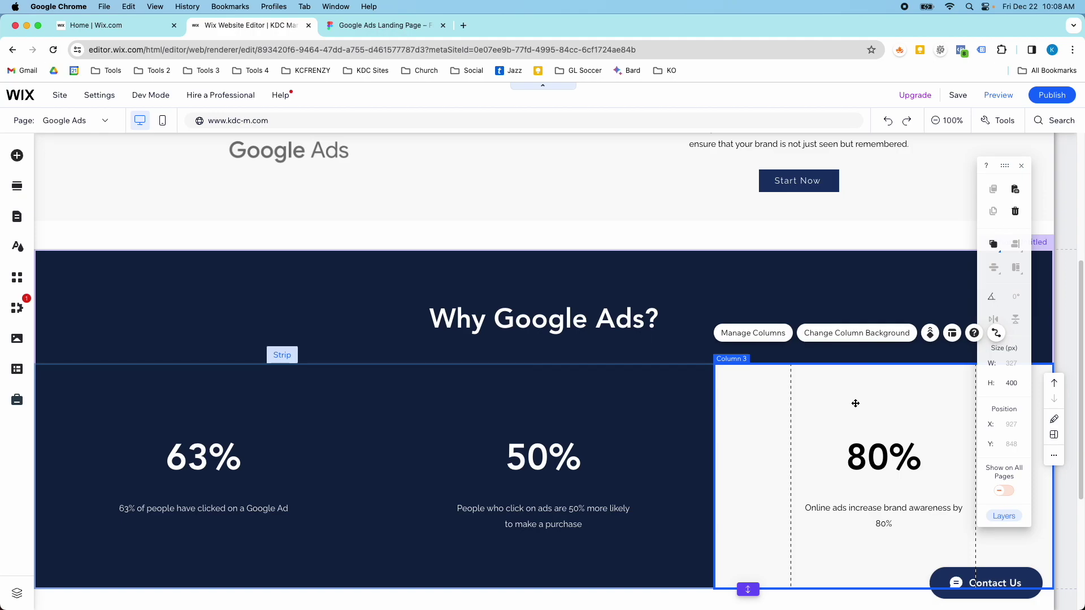
{"action": "left_click", "coordinate": [863, 450]}
{"action": "left_click", "coordinate": [823, 406]}
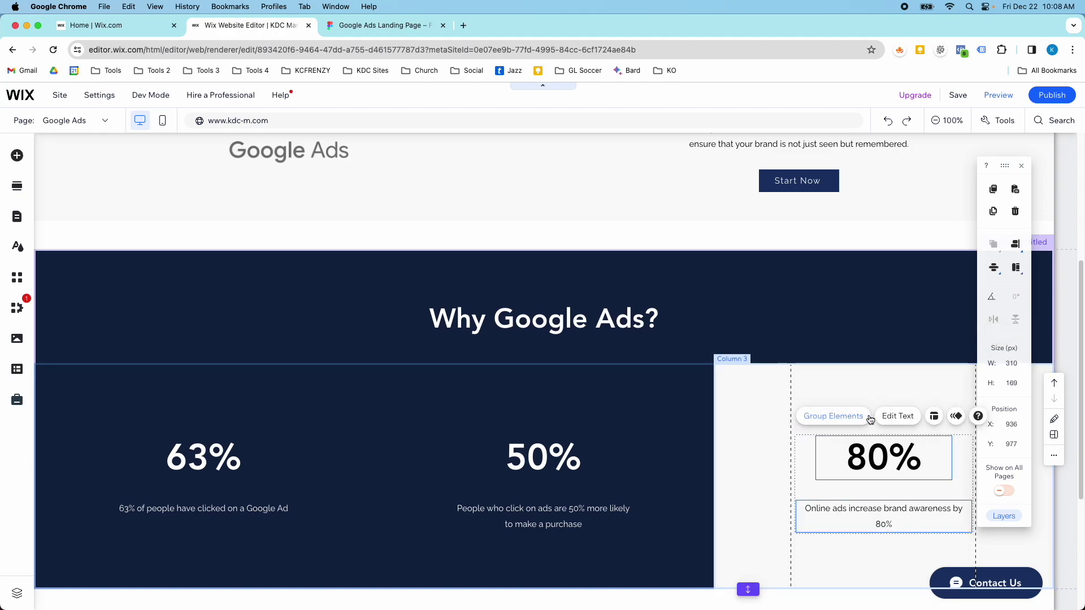
{"action": "left_click", "coordinate": [896, 416]}
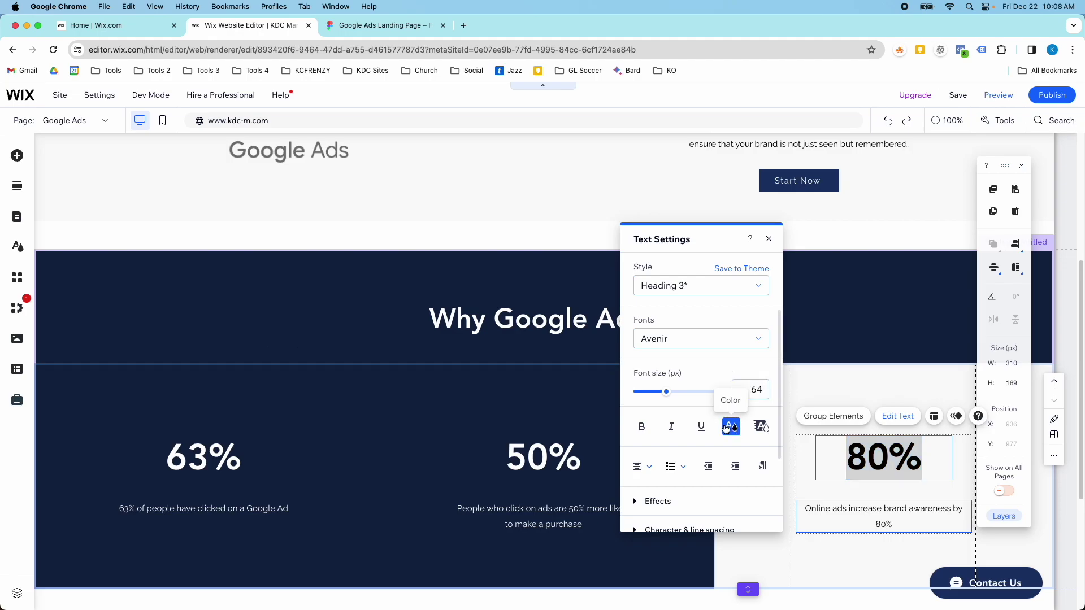
{"action": "left_click", "coordinate": [731, 427]}
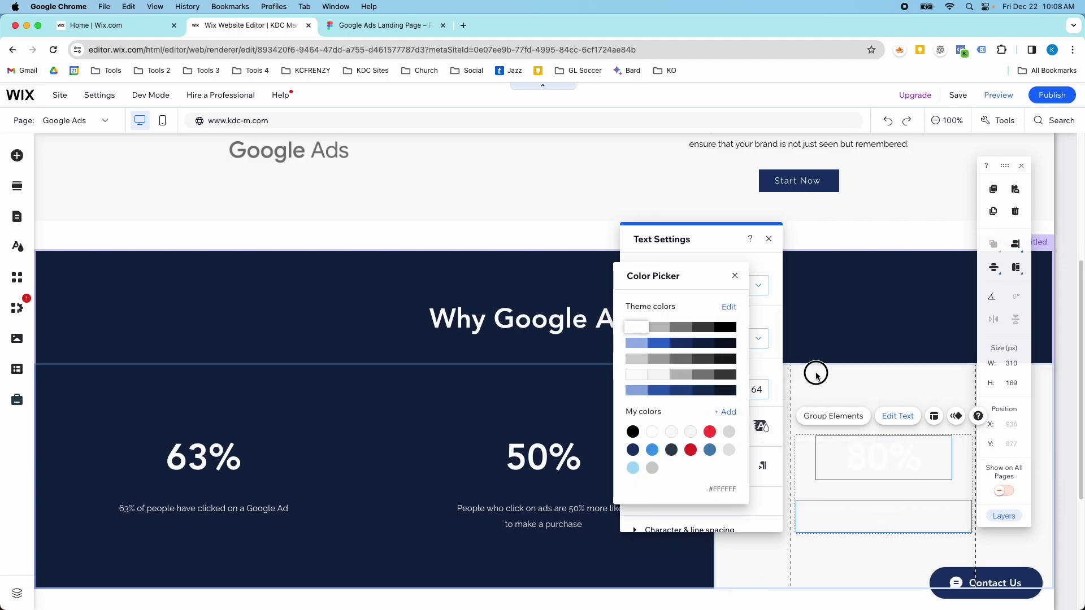
Set the third column's background to the dark navy theme color #112446, matching the other two columns
{"action": "left_click", "coordinate": [816, 375]}
{"action": "left_click", "coordinate": [826, 380]}
{"action": "left_click", "coordinate": [826, 336]}
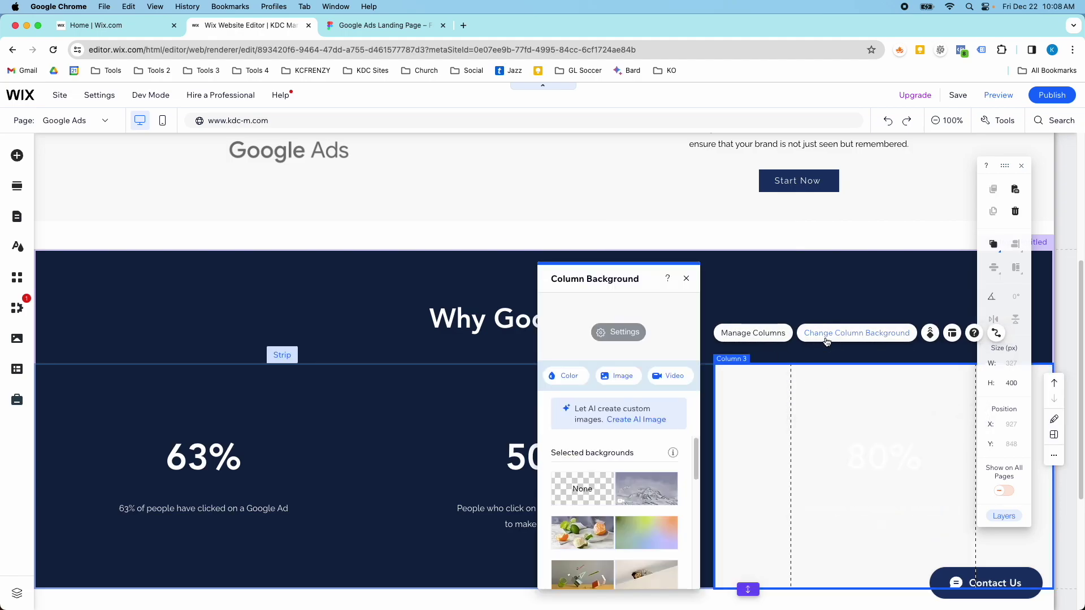
{"action": "left_click", "coordinate": [574, 382]}
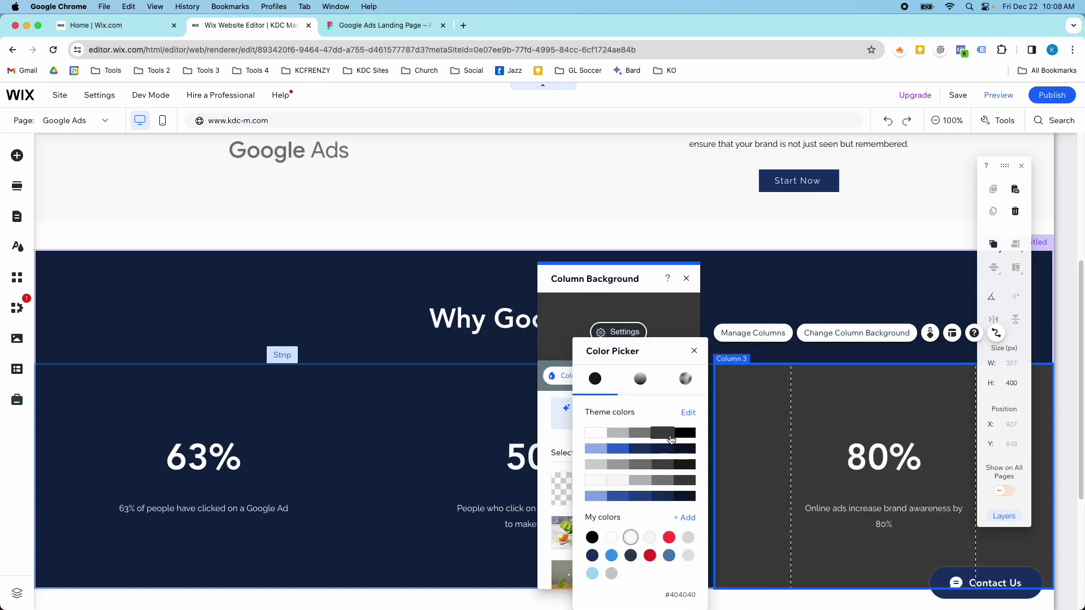
{"action": "left_click", "coordinate": [666, 452]}
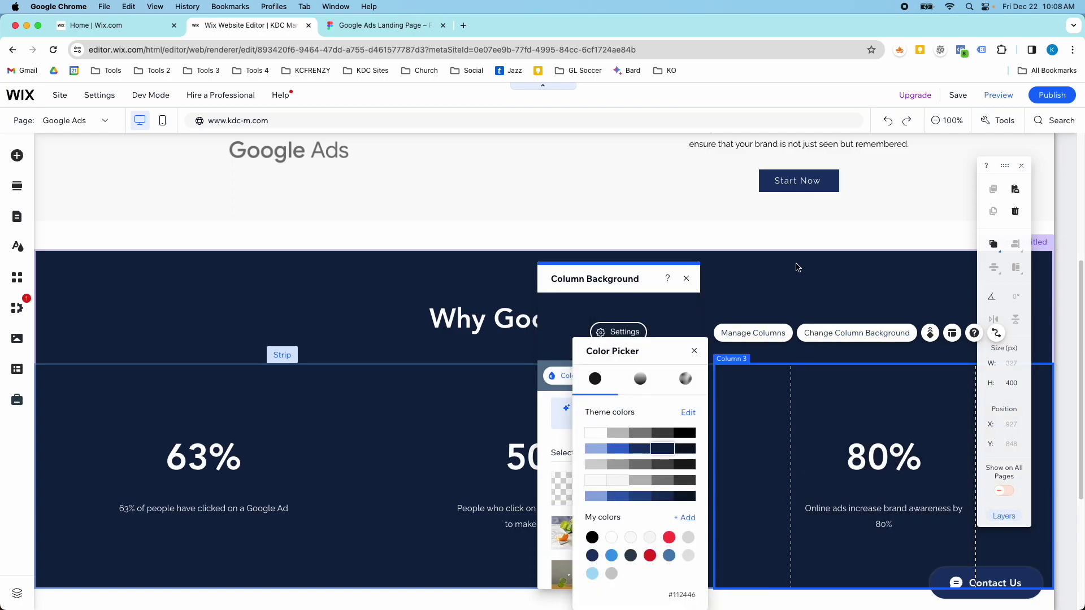
{"action": "left_click", "coordinate": [775, 237]}
{"action": "left_click", "coordinate": [705, 378]}
{"action": "scroll", "coordinate": [705, 378], "scroll_direction": "down", "scroll_amount": 2}
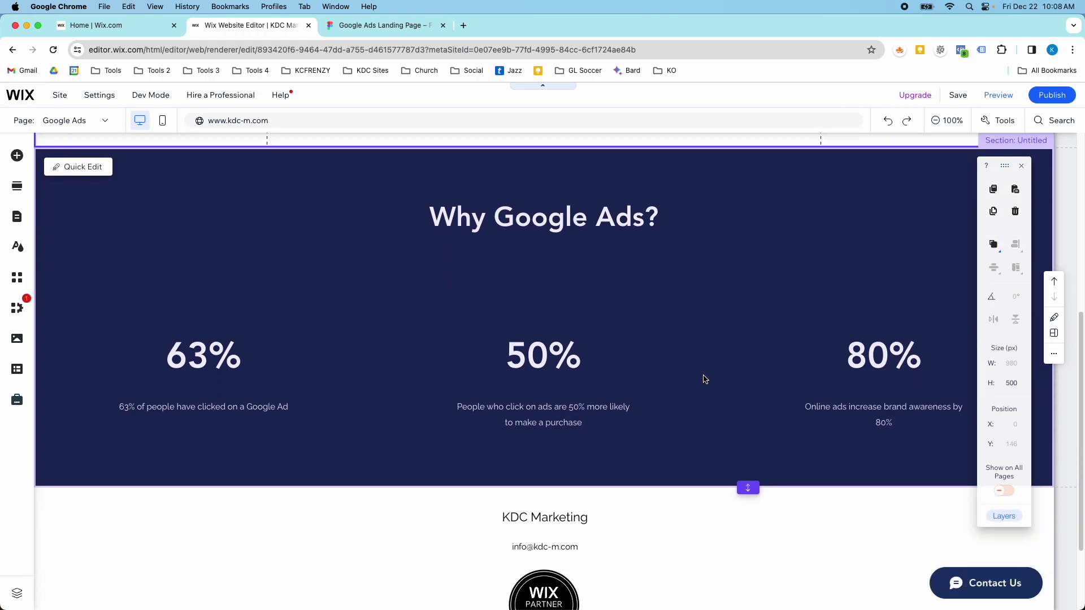
{"action": "scroll", "coordinate": [704, 376], "scroll_direction": "up", "scroll_amount": 7}
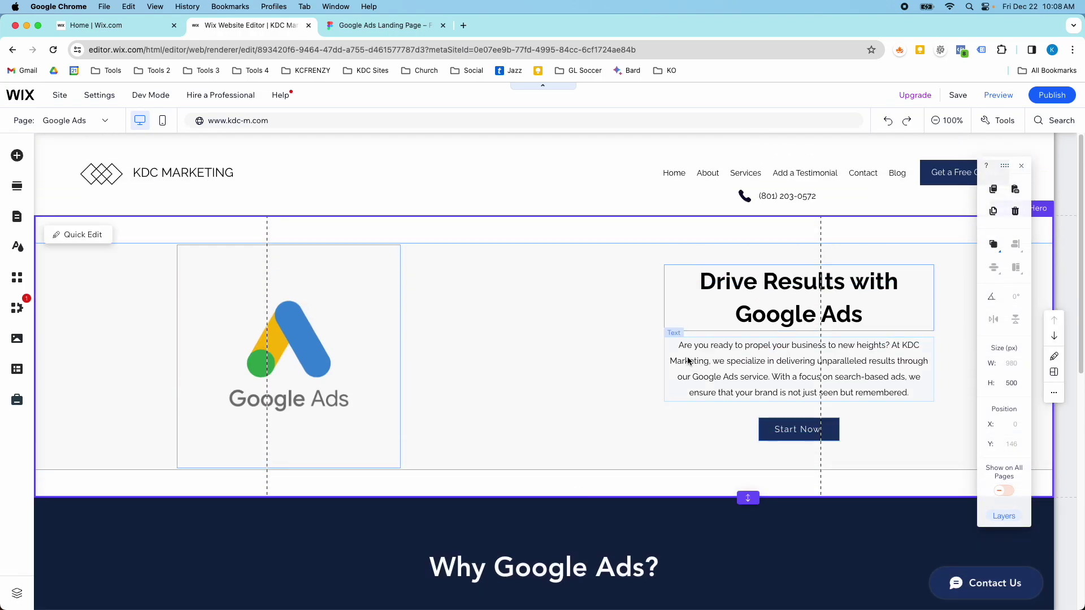
{"action": "scroll", "coordinate": [681, 360], "scroll_direction": "down", "scroll_amount": 4}
{"action": "scroll", "coordinate": [677, 358], "scroll_direction": "up", "scroll_amount": 4}
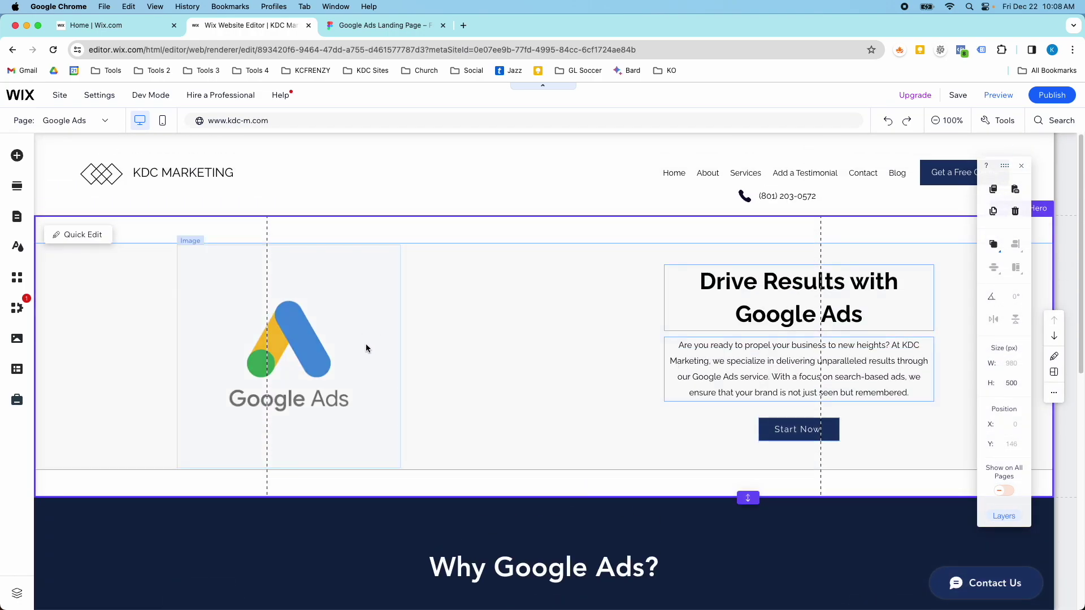
{"action": "left_click", "coordinate": [483, 303]}
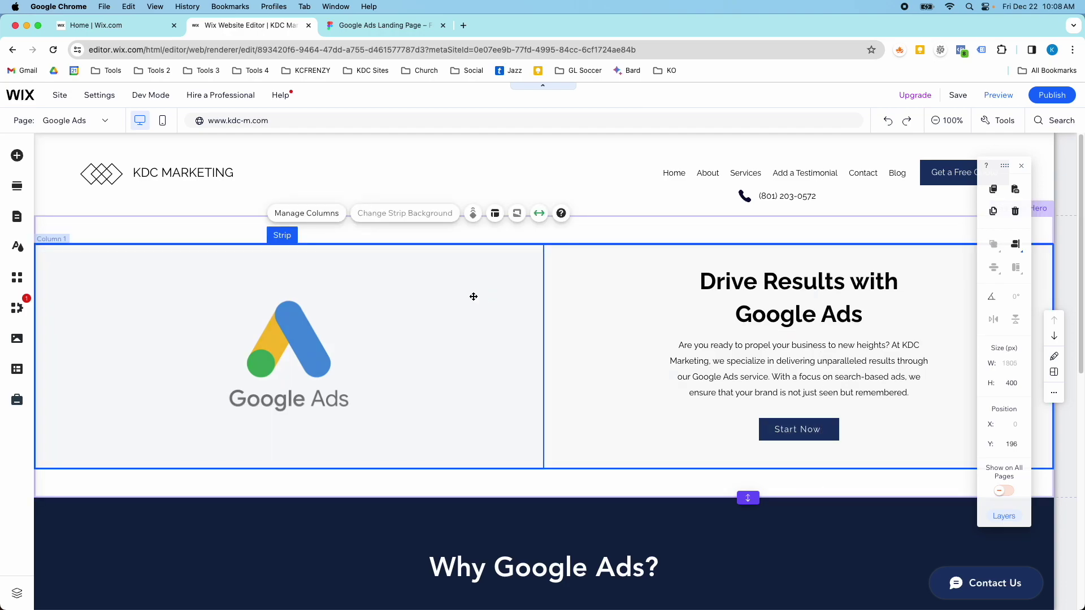
Switch to the mobile layout and shorten the "50%" column to remove the large empty area below its caption
{"action": "left_click", "coordinate": [162, 121]}
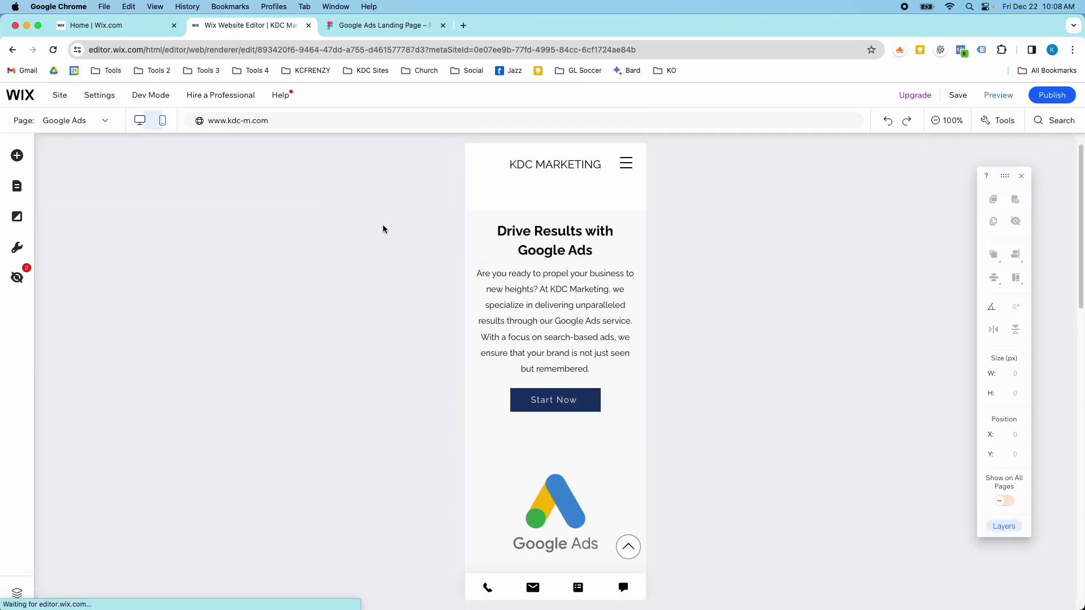
{"action": "scroll", "coordinate": [578, 342], "scroll_direction": "down", "scroll_amount": 3}
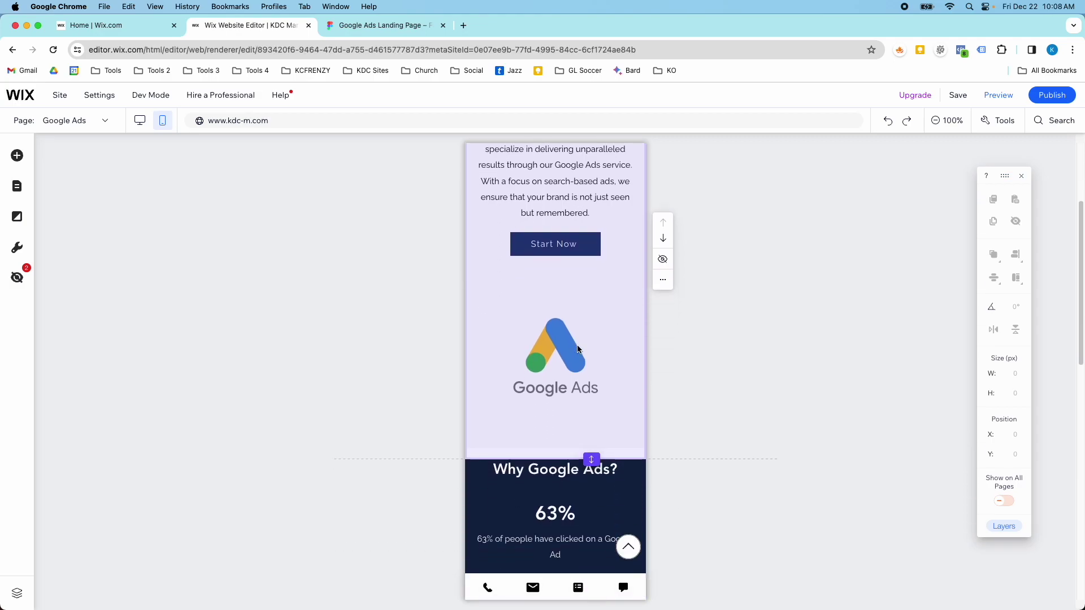
{"action": "scroll", "coordinate": [578, 349], "scroll_direction": "down", "scroll_amount": 6}
{"action": "left_click", "coordinate": [550, 372]}
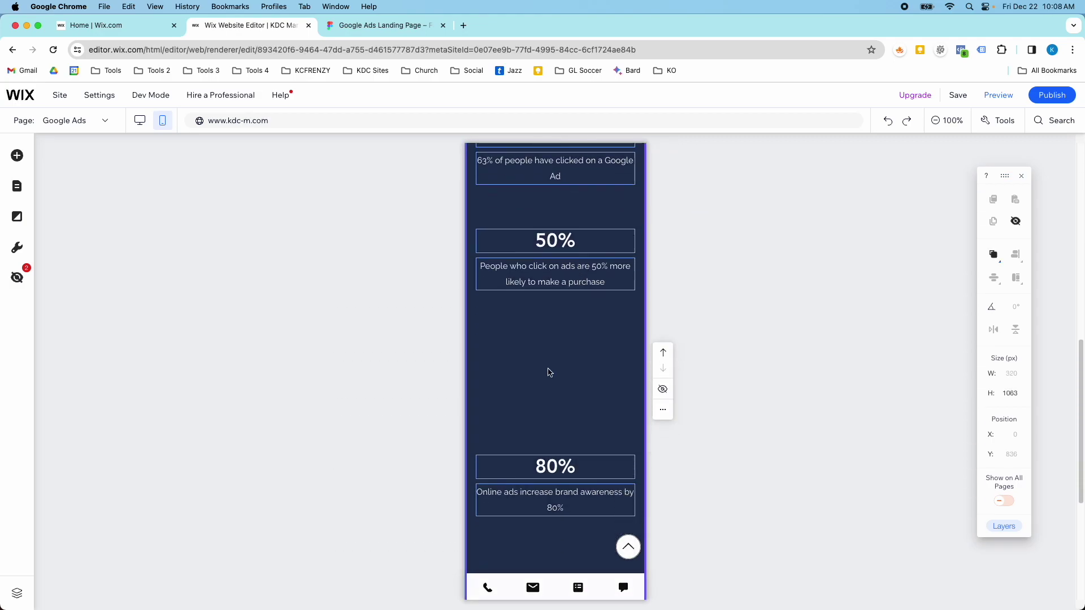
{"action": "scroll", "coordinate": [557, 325], "scroll_direction": "up", "scroll_amount": 4}
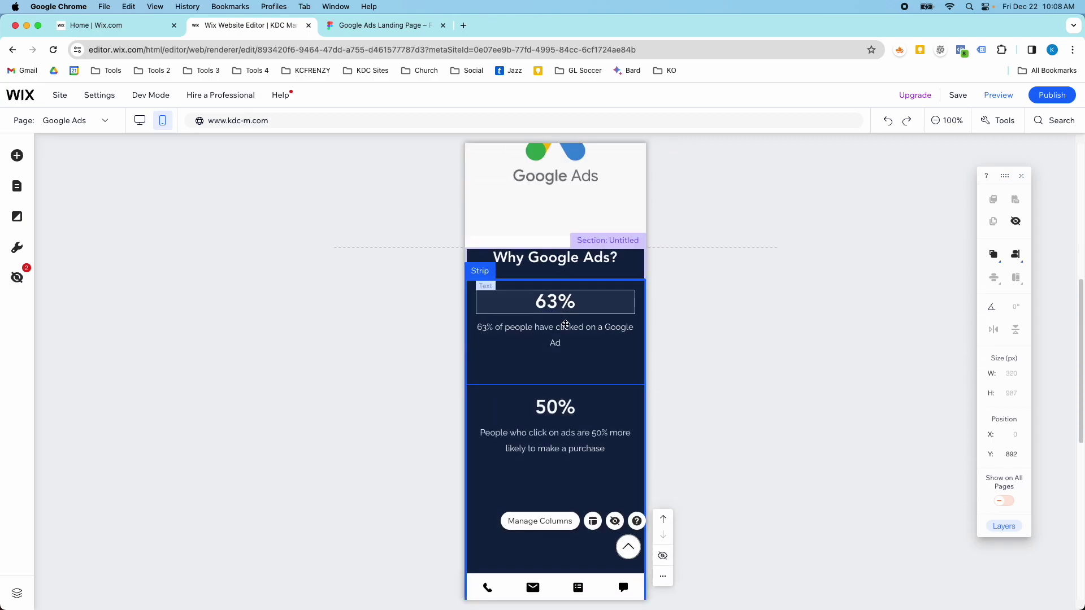
{"action": "scroll", "coordinate": [559, 379], "scroll_direction": "down", "scroll_amount": 2}
{"action": "left_click", "coordinate": [559, 390]}
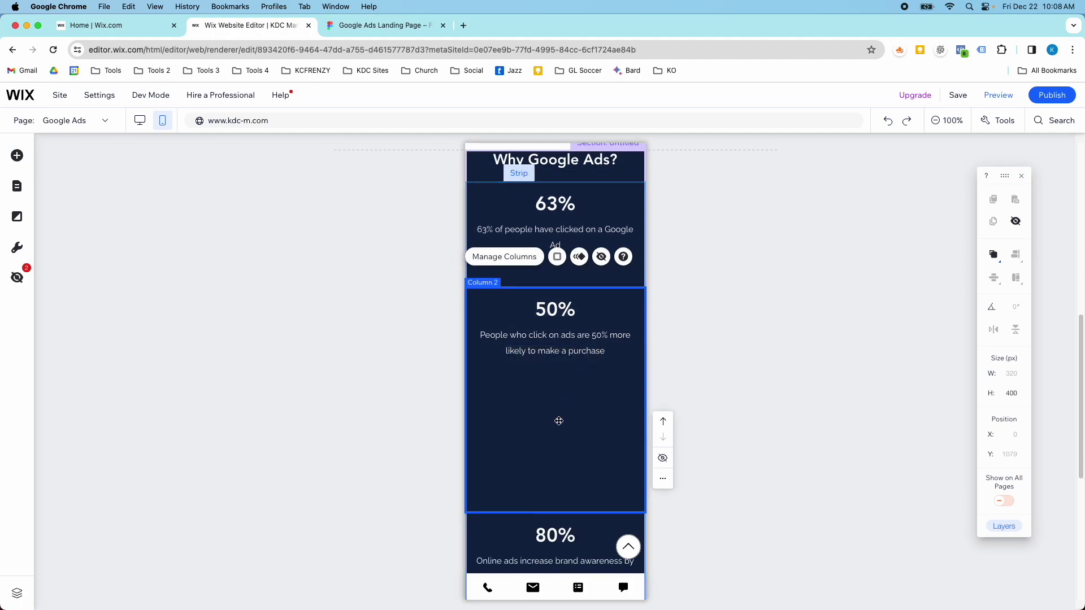
{"action": "left_click_drag", "start_coordinate": [533, 512], "coordinate": [538, 405]}
Move the "50%" heading and its caption down together to center them vertically in their column
{"action": "left_click", "coordinate": [542, 351]}
{"action": "left_click", "coordinate": [547, 314]}
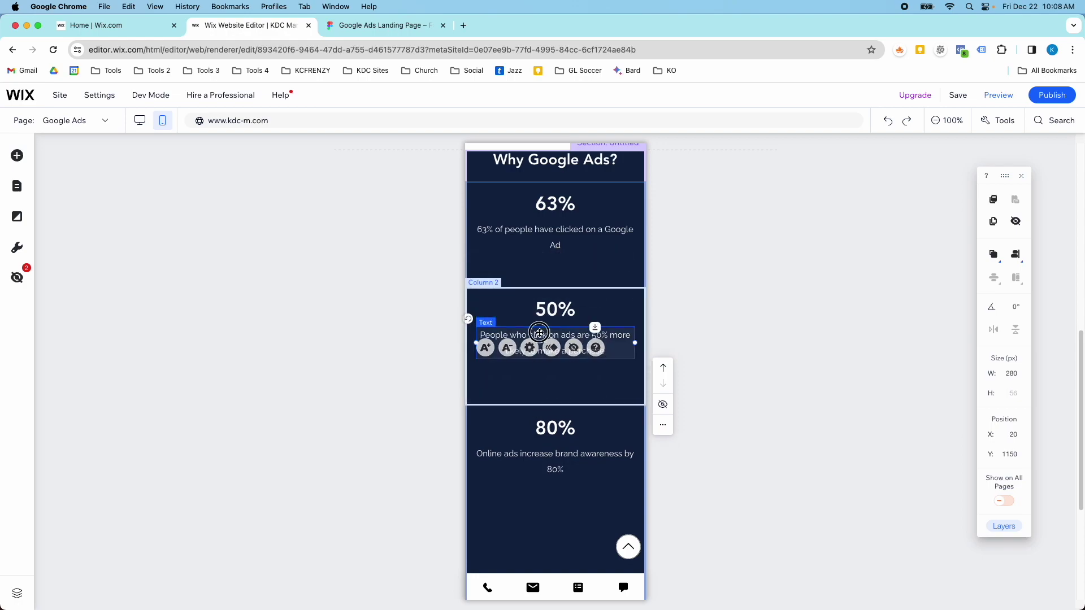
{"action": "left_click", "coordinate": [546, 316], "text": "shift"}
{"action": "left_click_drag", "start_coordinate": [545, 317], "coordinate": [544, 336]}
Move the "63%" heading and its caption down together to center them vertically in the first column
{"action": "scroll", "coordinate": [544, 334], "scroll_direction": "up", "scroll_amount": 1}
{"action": "left_click", "coordinate": [553, 278]}
{"action": "left_click", "coordinate": [557, 260], "text": "shift"}
{"action": "left_click_drag", "start_coordinate": [557, 261], "coordinate": [557, 272]}
Shorten the "80%" column to 210 px and move its heading and caption down to the column's vertical middle
{"action": "scroll", "coordinate": [591, 362], "scroll_direction": "down", "scroll_amount": 2}
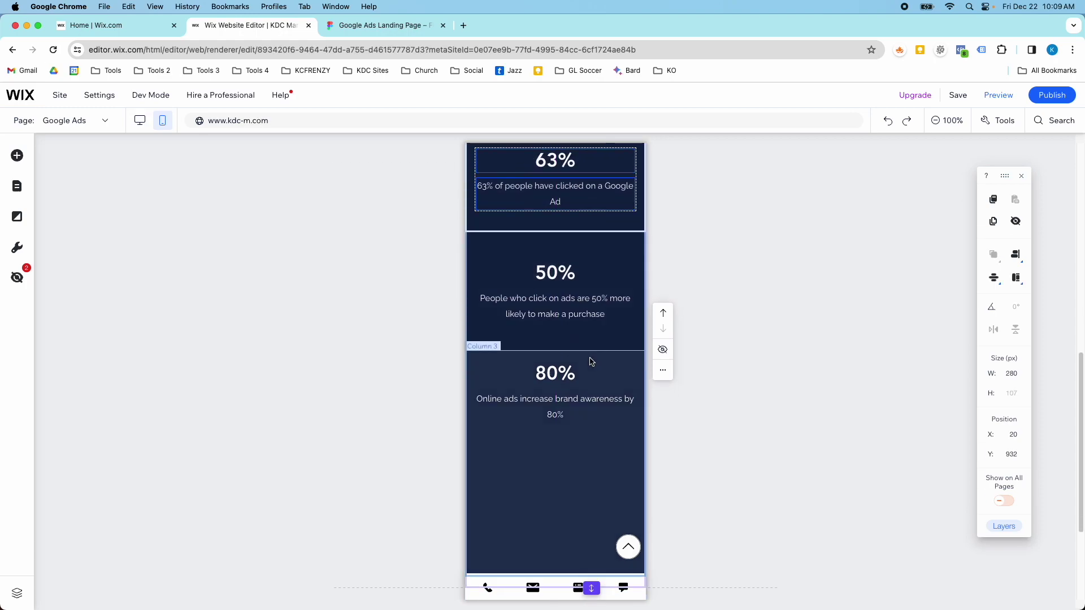
{"action": "scroll", "coordinate": [591, 361], "scroll_direction": "down", "scroll_amount": 1}
{"action": "left_click", "coordinate": [554, 416]}
{"action": "left_click_drag", "start_coordinate": [547, 531], "coordinate": [549, 438]}
{"action": "left_click", "coordinate": [554, 360]}
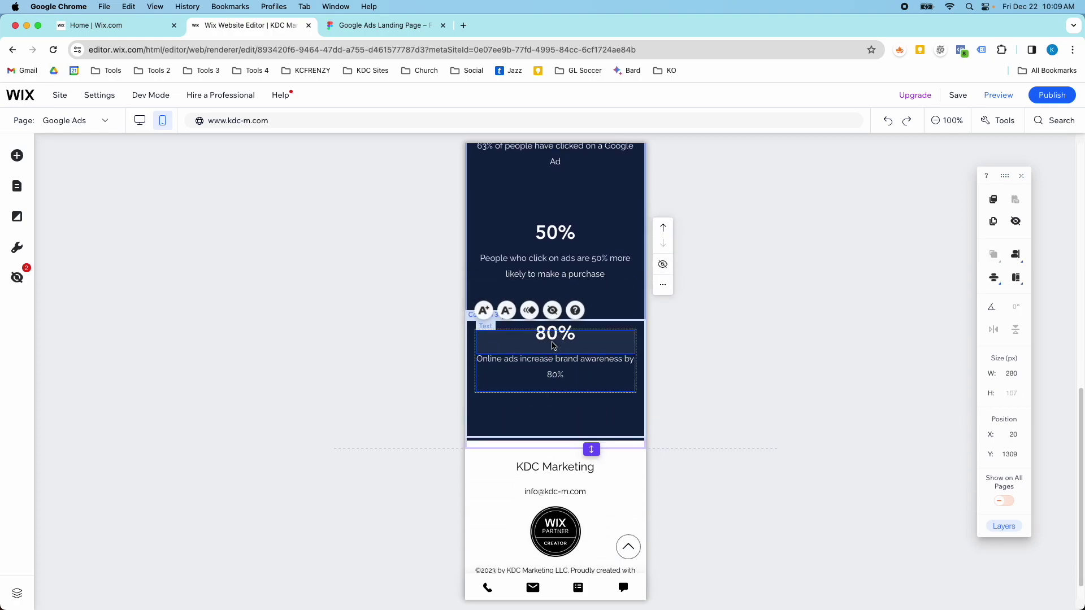
{"action": "left_click_drag", "start_coordinate": [554, 346], "coordinate": [550, 355]}
{"action": "left_click", "coordinate": [593, 341]}
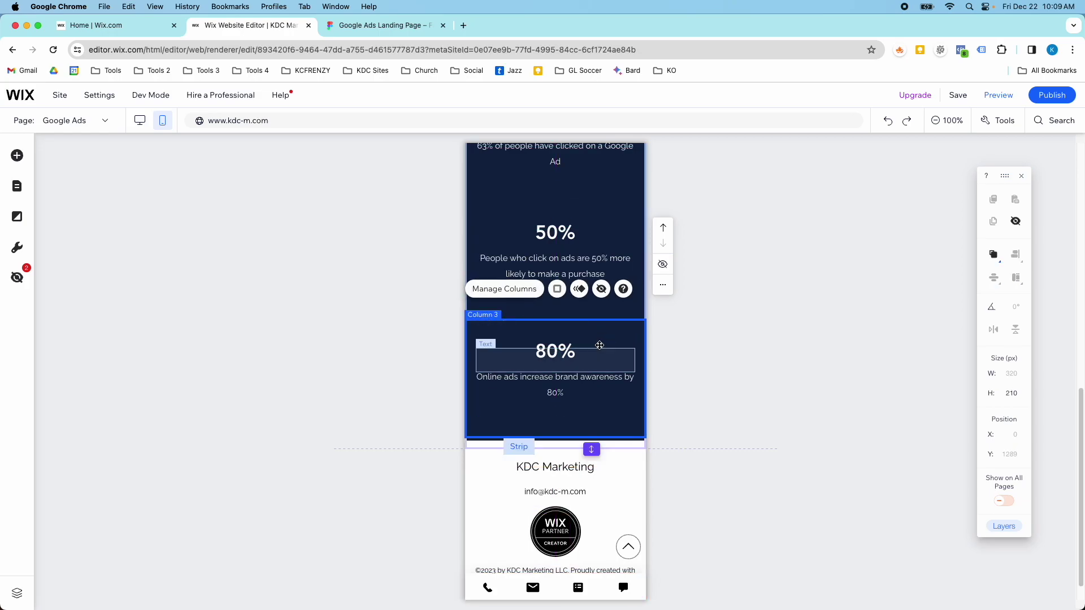
Lower the statistics strip to Y 922 and move the "Why Google Ads?" title down to center it in the space above
{"action": "scroll", "coordinate": [594, 340], "scroll_direction": "up", "scroll_amount": 4}
{"action": "left_click", "coordinate": [565, 380]}
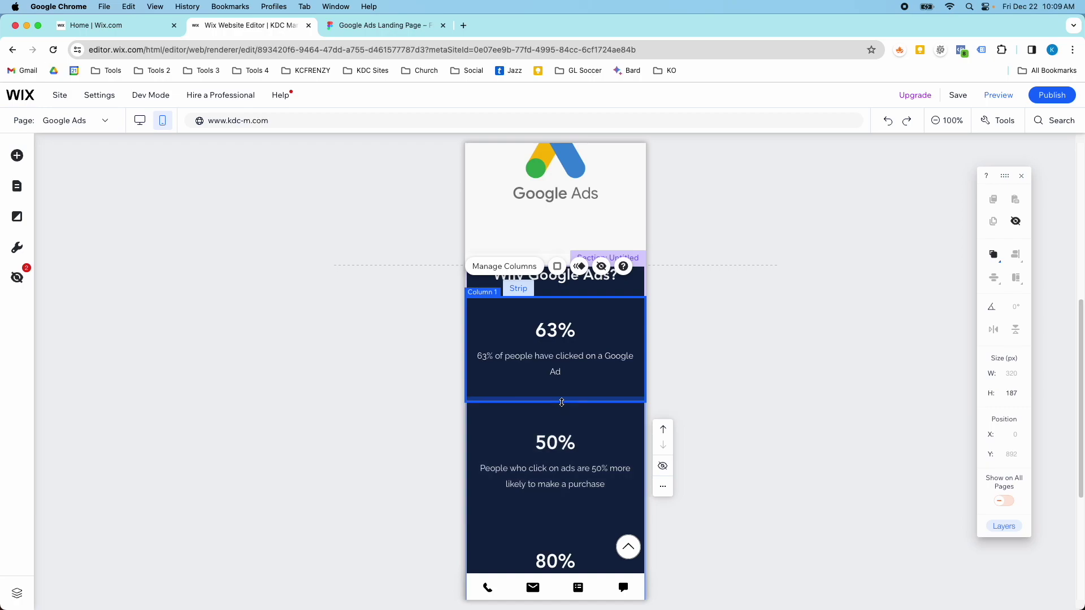
{"action": "scroll", "coordinate": [556, 342], "scroll_direction": "up", "scroll_amount": 3}
{"action": "left_click_drag", "start_coordinate": [578, 379], "coordinate": [577, 394]}
{"action": "left_click", "coordinate": [560, 356]}
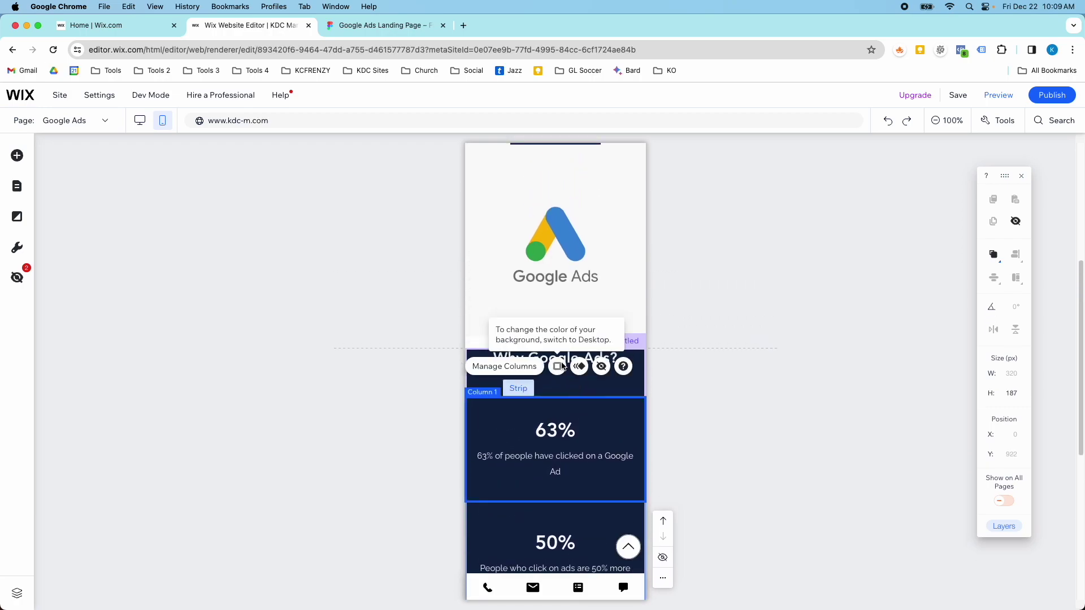
{"action": "left_click_drag", "start_coordinate": [560, 356], "coordinate": [562, 377]}
{"action": "scroll", "coordinate": [563, 377], "scroll_direction": "down", "scroll_amount": 3}
{"action": "left_click", "coordinate": [561, 389]}
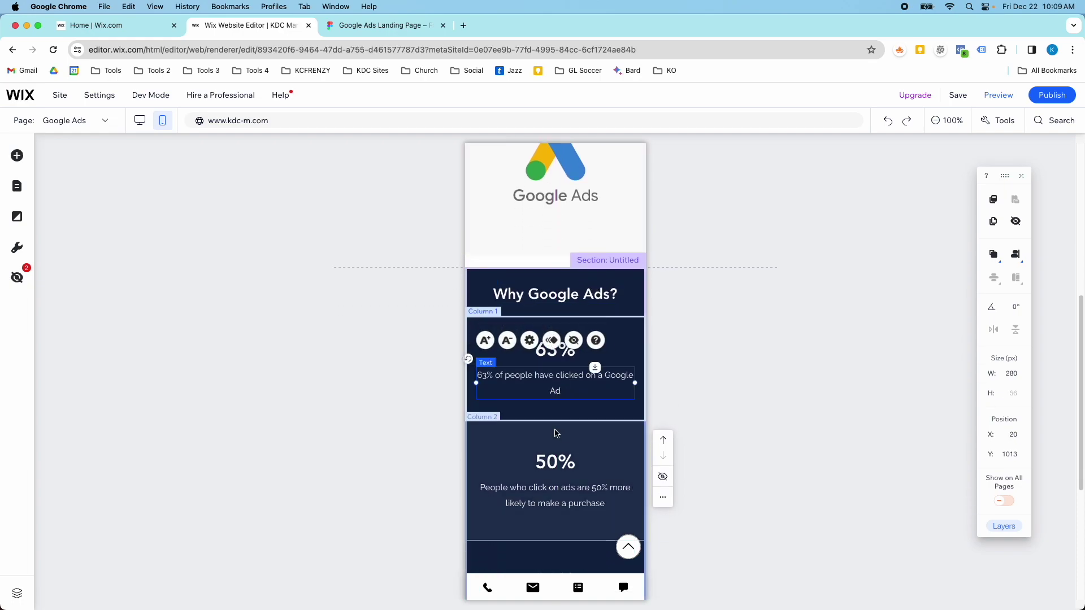
Review the spacing of the mobile statistics section from its title to the page footer
{"action": "scroll", "coordinate": [555, 438], "scroll_direction": "down", "scroll_amount": 2}
{"action": "scroll", "coordinate": [554, 439], "scroll_direction": "down", "scroll_amount": 5}
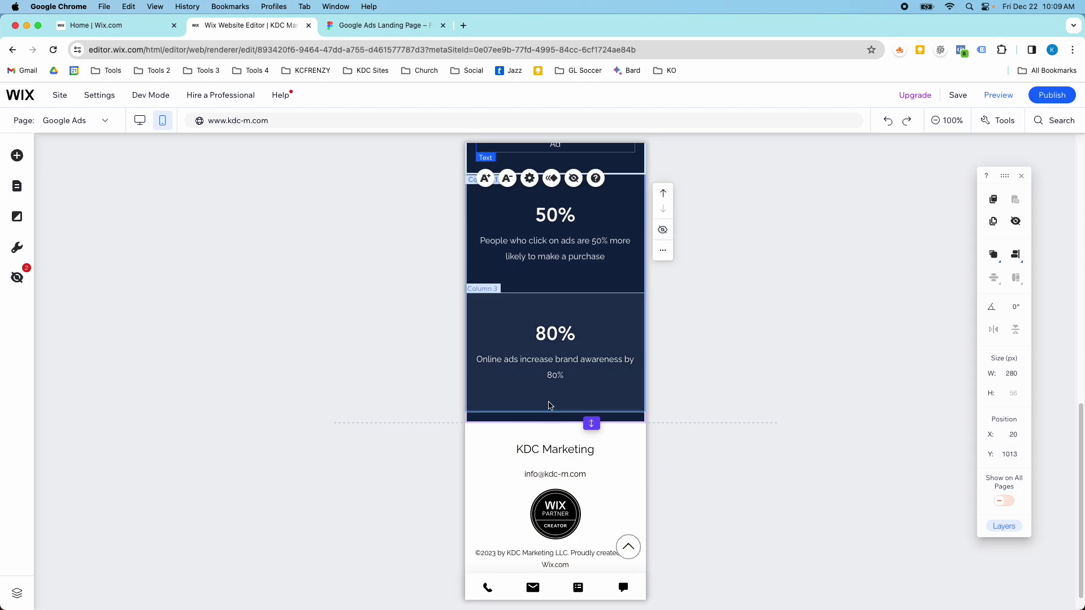
{"action": "scroll", "coordinate": [549, 403], "scroll_direction": "up", "scroll_amount": 4}
{"action": "scroll", "coordinate": [551, 399], "scroll_direction": "up", "scroll_amount": 5}
{"action": "left_click", "coordinate": [679, 349]}
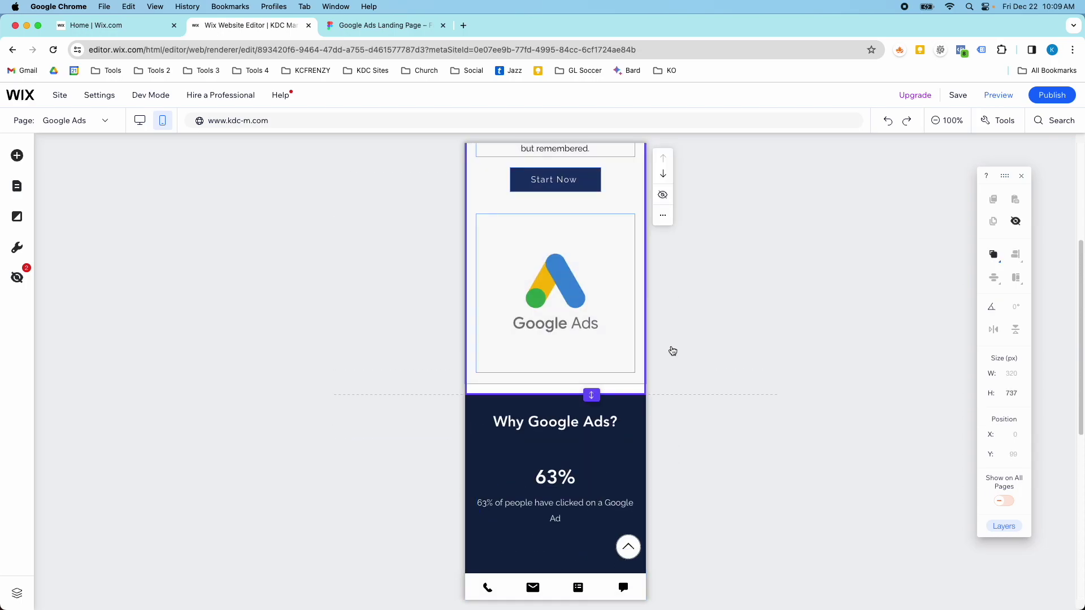
{"action": "scroll", "coordinate": [616, 468], "scroll_direction": "down", "scroll_amount": 2}
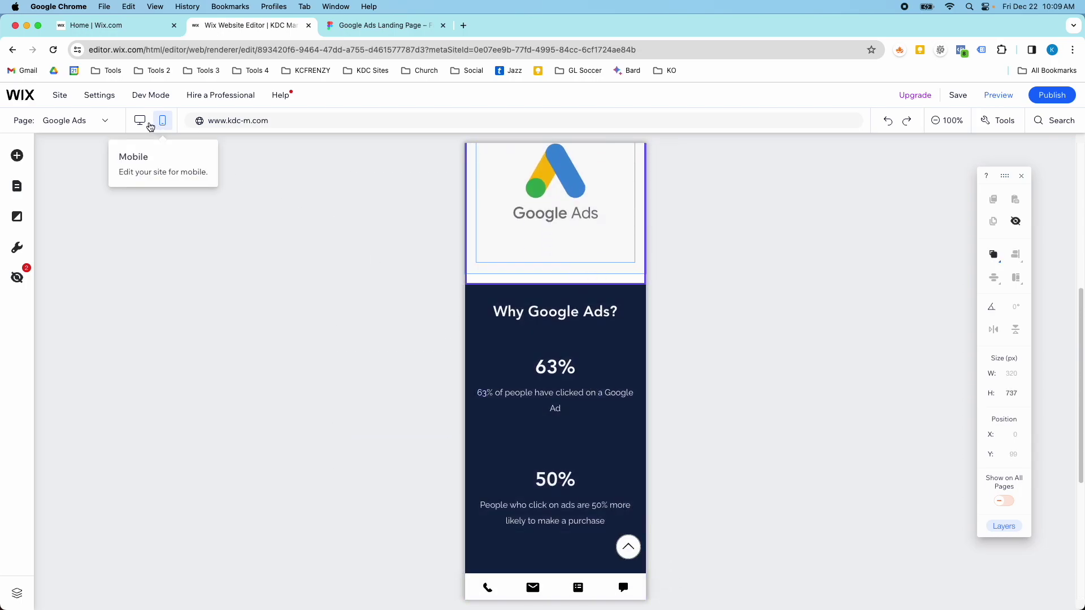
Return to the desktop layout and set the statistics strip's column spacing to 9 px
{"action": "left_click", "coordinate": [140, 120]}
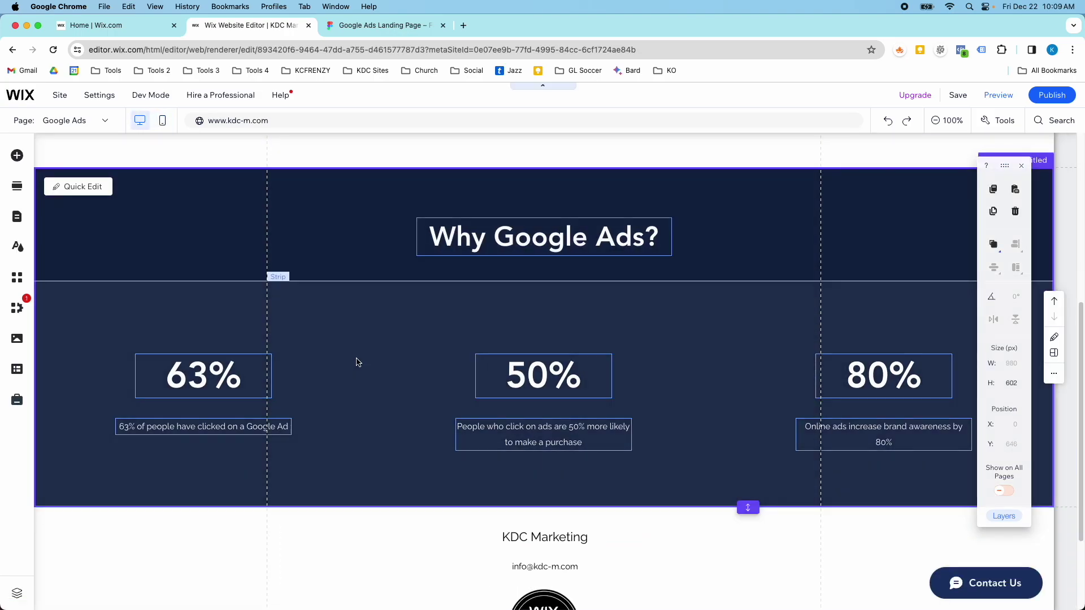
{"action": "left_click", "coordinate": [357, 360]}
{"action": "left_click", "coordinate": [327, 258]}
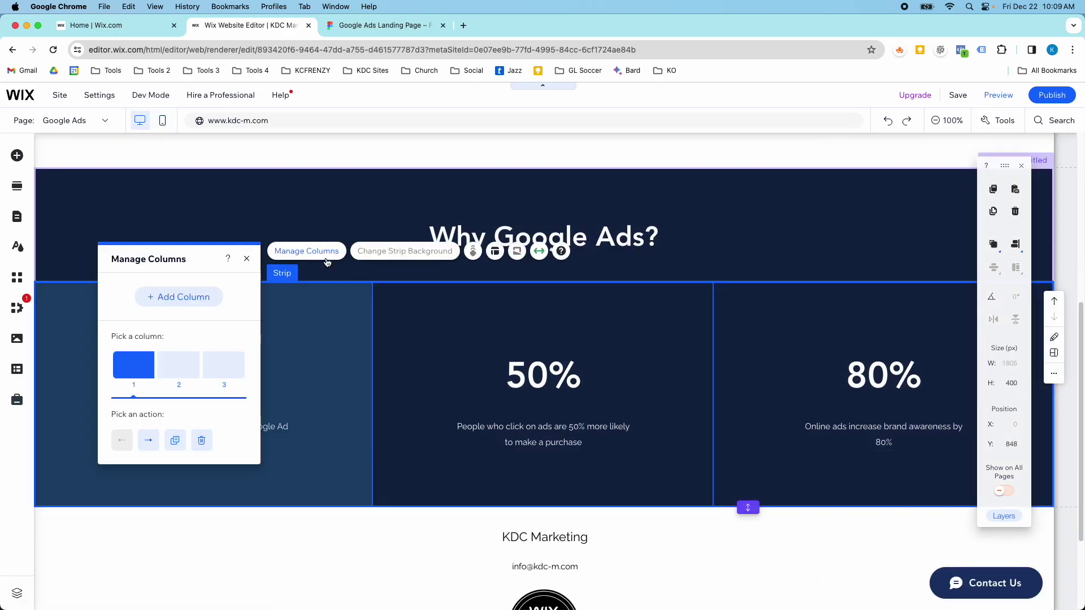
{"action": "left_click", "coordinate": [290, 276]}
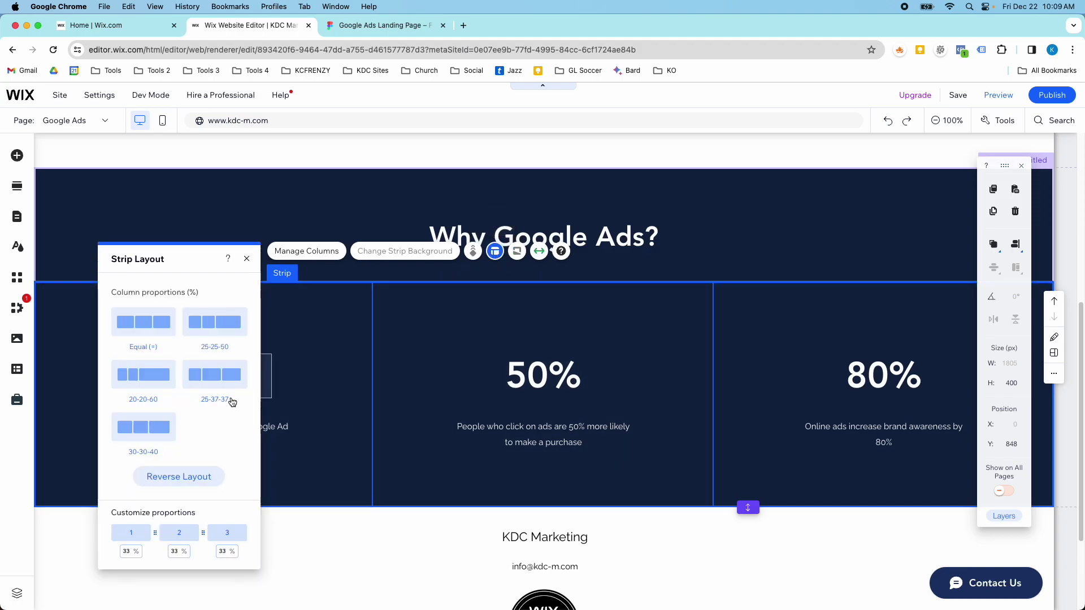
{"action": "scroll", "coordinate": [195, 425], "scroll_direction": "down", "scroll_amount": 3}
{"action": "left_click_drag", "start_coordinate": [118, 510], "coordinate": [121, 511]}
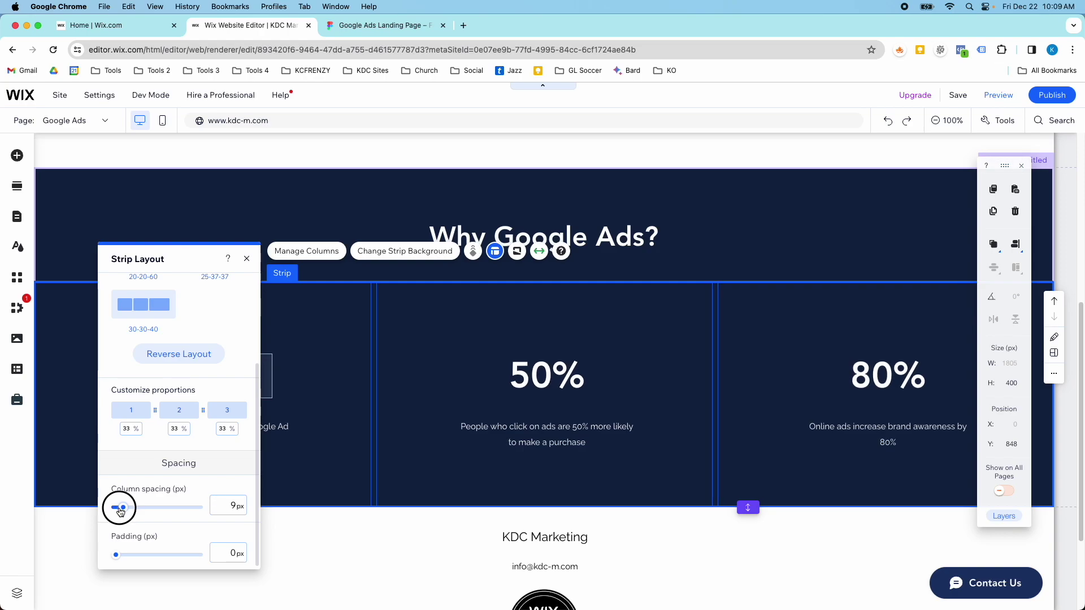
{"action": "left_click", "coordinate": [436, 342]}
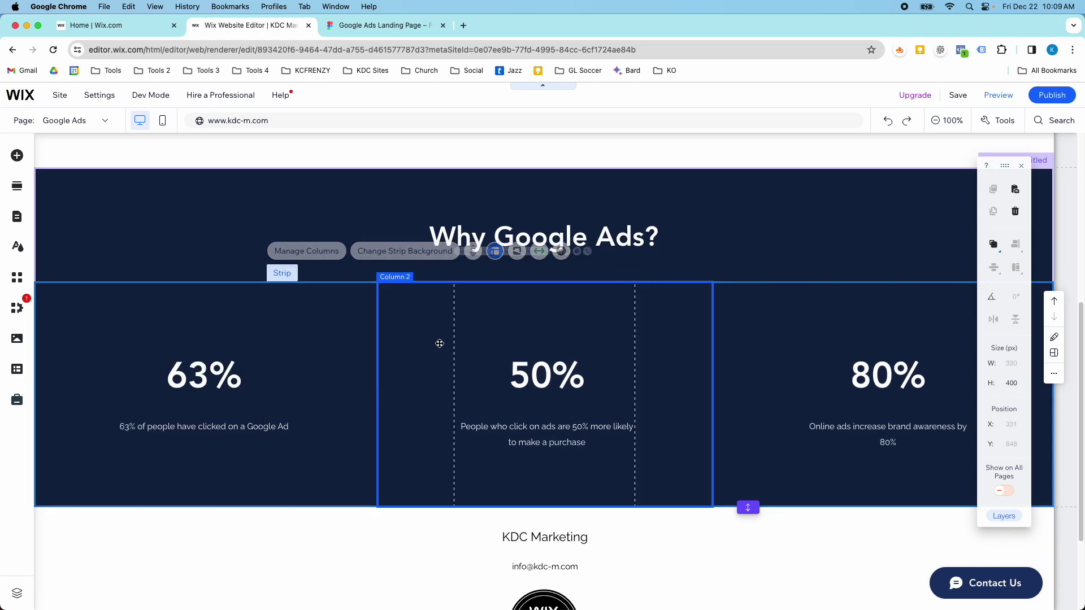
{"action": "left_click", "coordinate": [356, 255]}
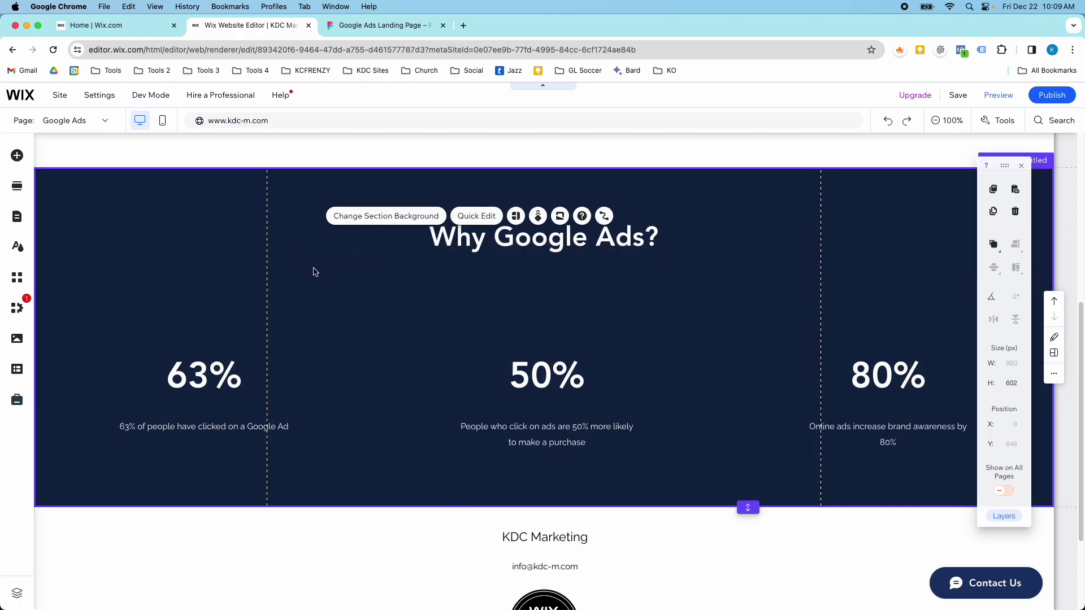
Switch back to the mobile layout and examine the statistics columns and the hero section for layout problems
{"action": "left_click", "coordinate": [162, 120]}
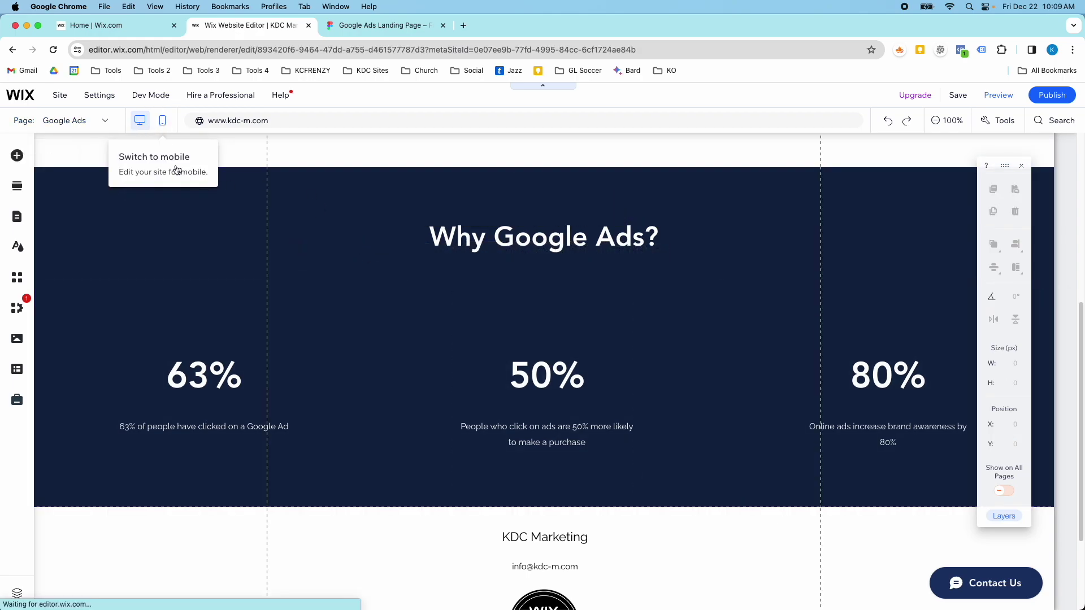
{"action": "scroll", "coordinate": [533, 358], "scroll_direction": "down", "scroll_amount": 3}
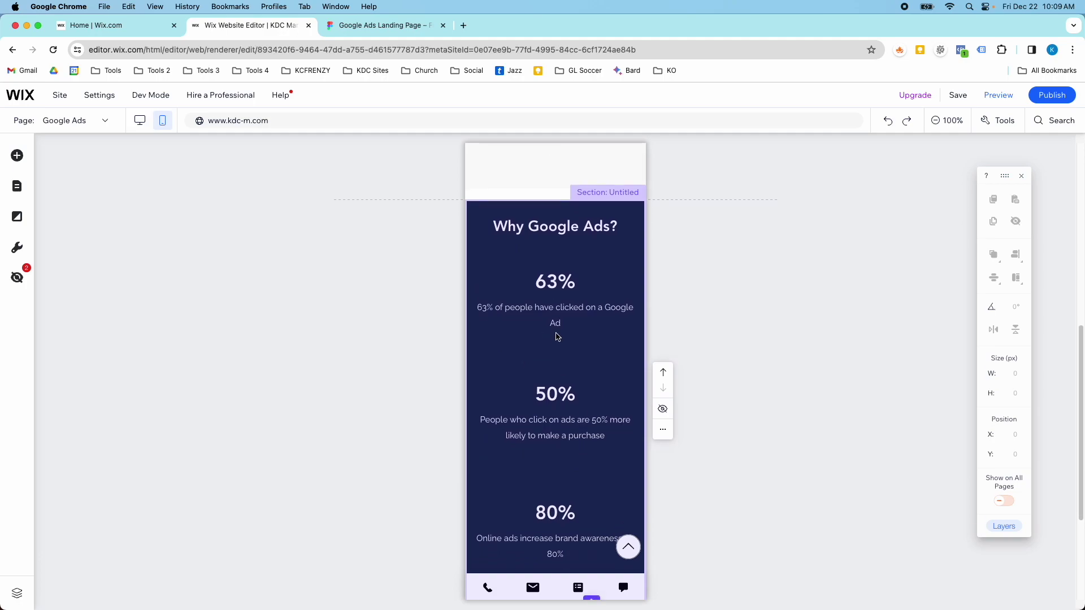
{"action": "scroll", "coordinate": [553, 340], "scroll_direction": "down", "scroll_amount": 1}
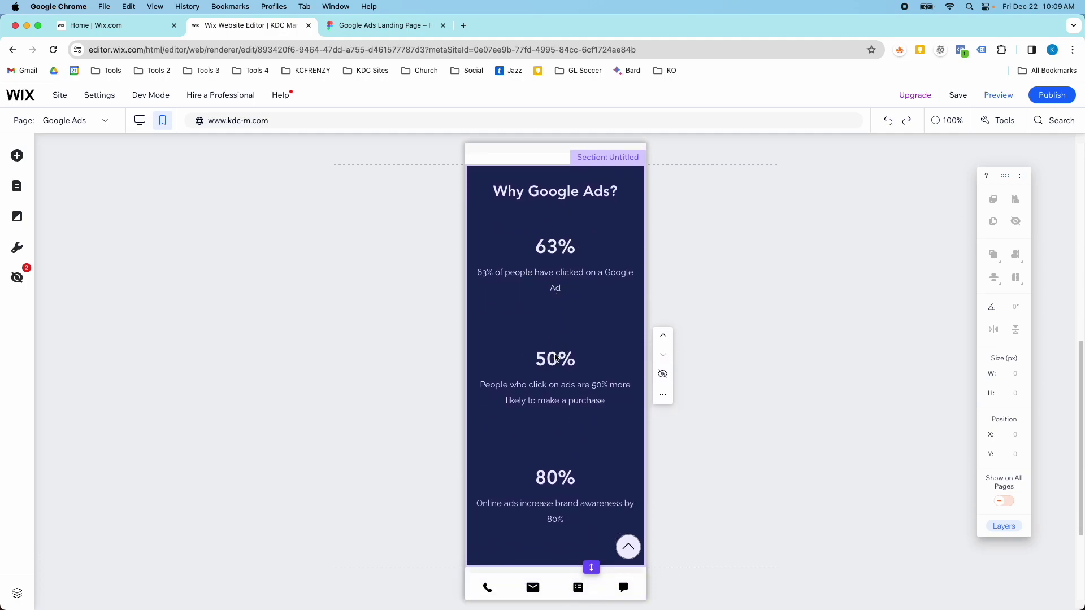
{"action": "scroll", "coordinate": [551, 383], "scroll_direction": "down", "scroll_amount": 4}
{"action": "scroll", "coordinate": [564, 304], "scroll_direction": "up", "scroll_amount": 12}
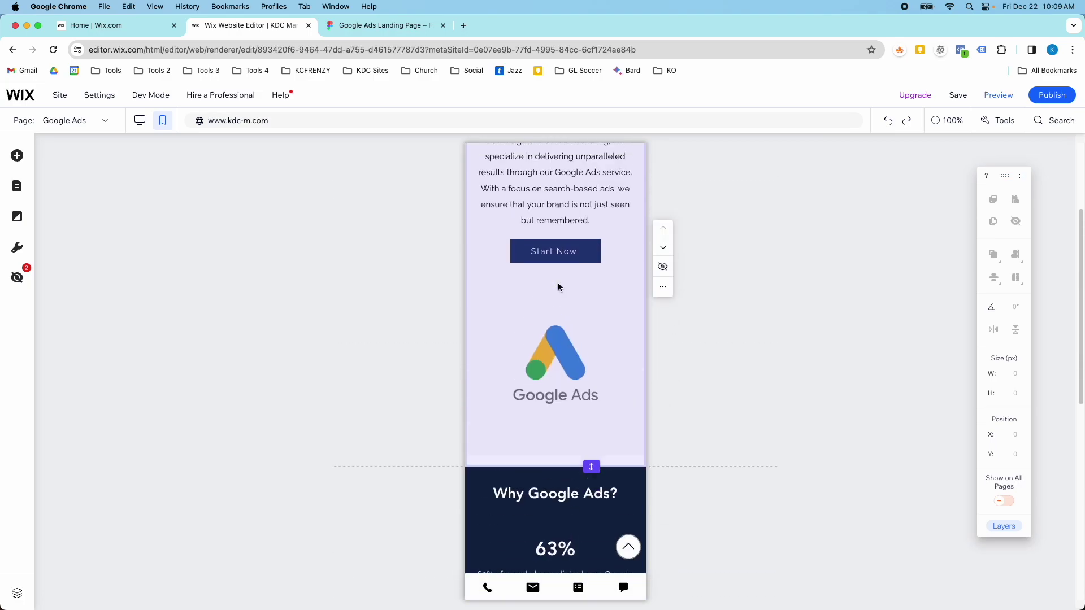
{"action": "scroll", "coordinate": [558, 287], "scroll_direction": "up", "scroll_amount": 3}
{"action": "scroll", "coordinate": [559, 288], "scroll_direction": "down", "scroll_amount": 6}
{"action": "scroll", "coordinate": [558, 290], "scroll_direction": "up", "scroll_amount": 6}
{"action": "scroll", "coordinate": [559, 305], "scroll_direction": "down", "scroll_amount": 4}
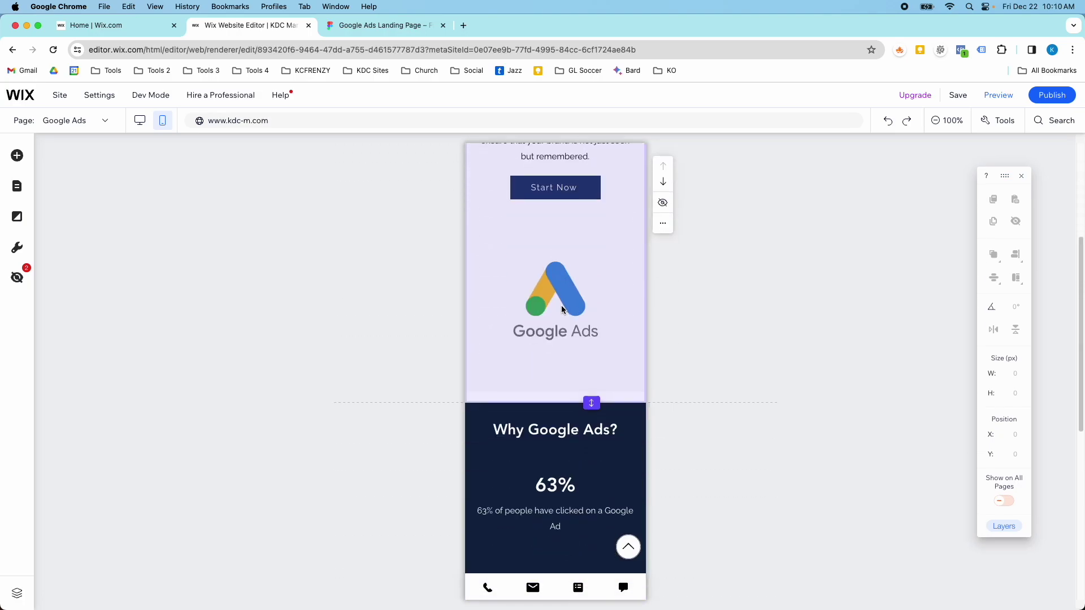
{"action": "scroll", "coordinate": [635, 238], "scroll_direction": "up", "scroll_amount": 2}
Reorder the mobile hero strip's columns so the Google Ads logo column sits above the text column
{"action": "left_click", "coordinate": [622, 255]}
{"action": "left_click", "coordinate": [601, 283]}
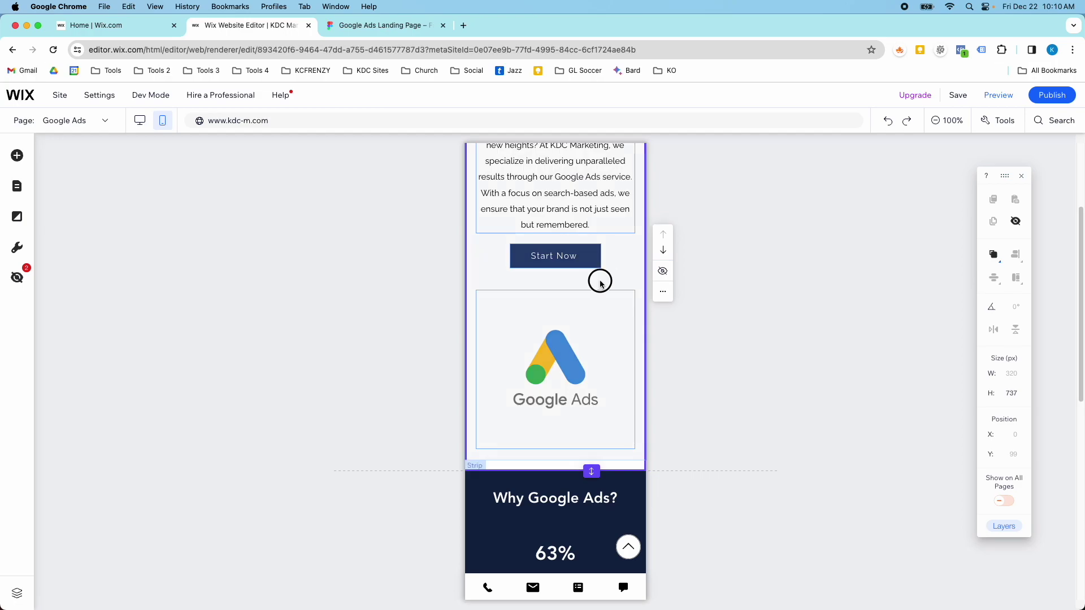
{"action": "left_click", "coordinate": [600, 282]}
{"action": "left_click", "coordinate": [540, 250]}
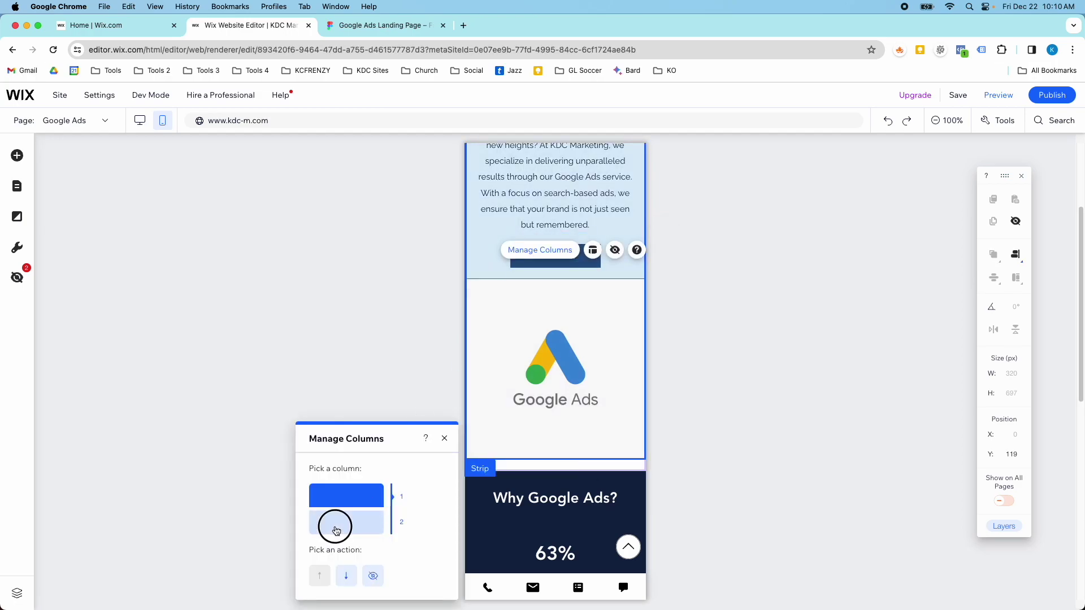
{"action": "left_click", "coordinate": [335, 530]}
{"action": "left_click", "coordinate": [321, 577]}
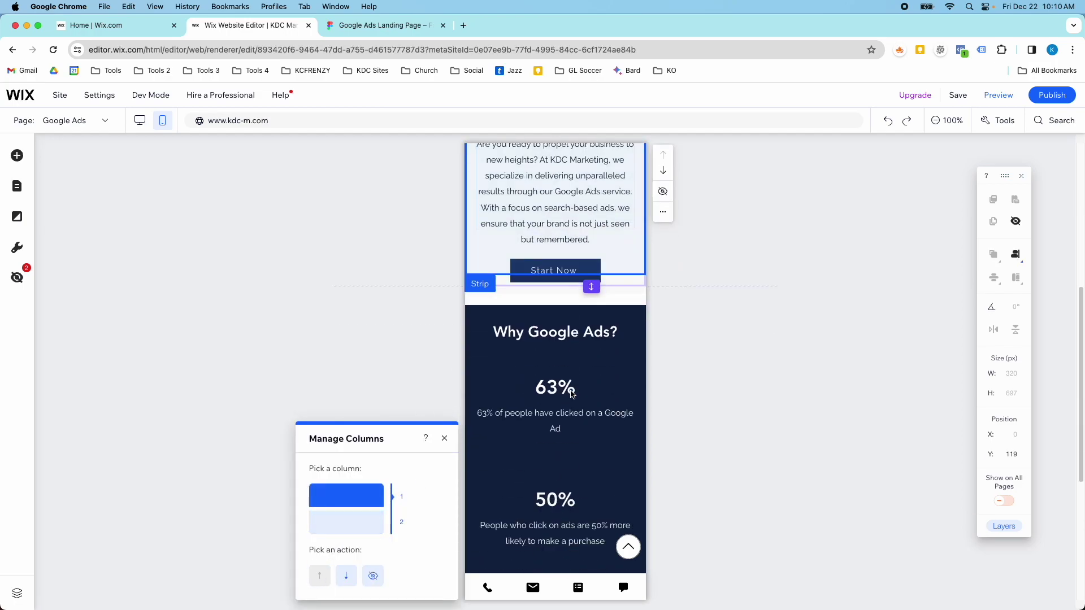
Review the mobile page from the hero section to the footer and return to the desktop layout
{"action": "scroll", "coordinate": [568, 393], "scroll_direction": "down", "scroll_amount": 5}
{"action": "scroll", "coordinate": [567, 396], "scroll_direction": "up", "scroll_amount": 5}
{"action": "scroll", "coordinate": [568, 397], "scroll_direction": "down", "scroll_amount": 10}
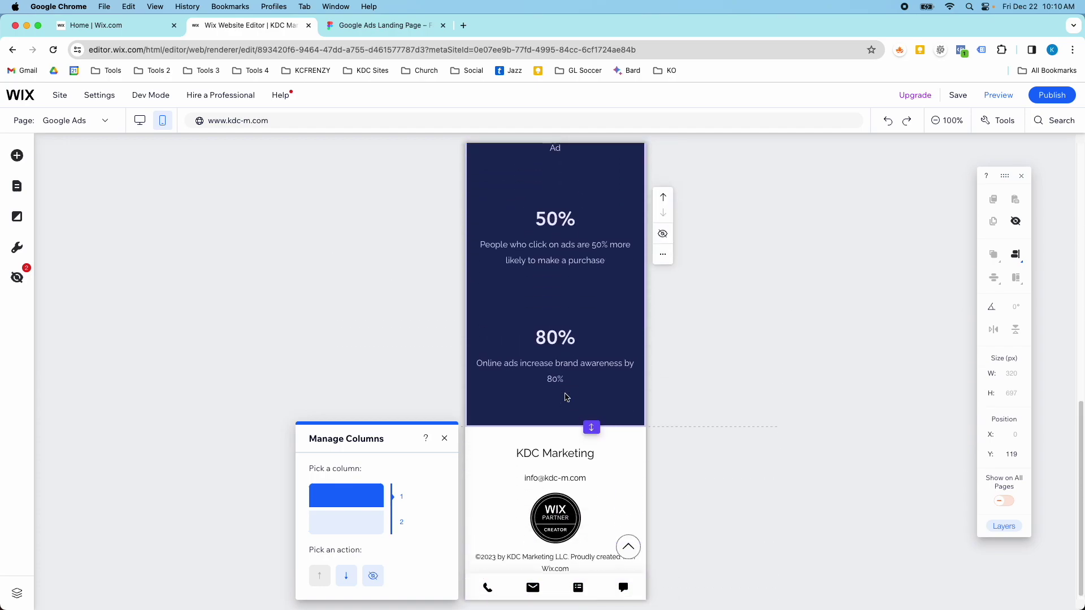
{"action": "scroll", "coordinate": [559, 373], "scroll_direction": "up", "scroll_amount": 10}
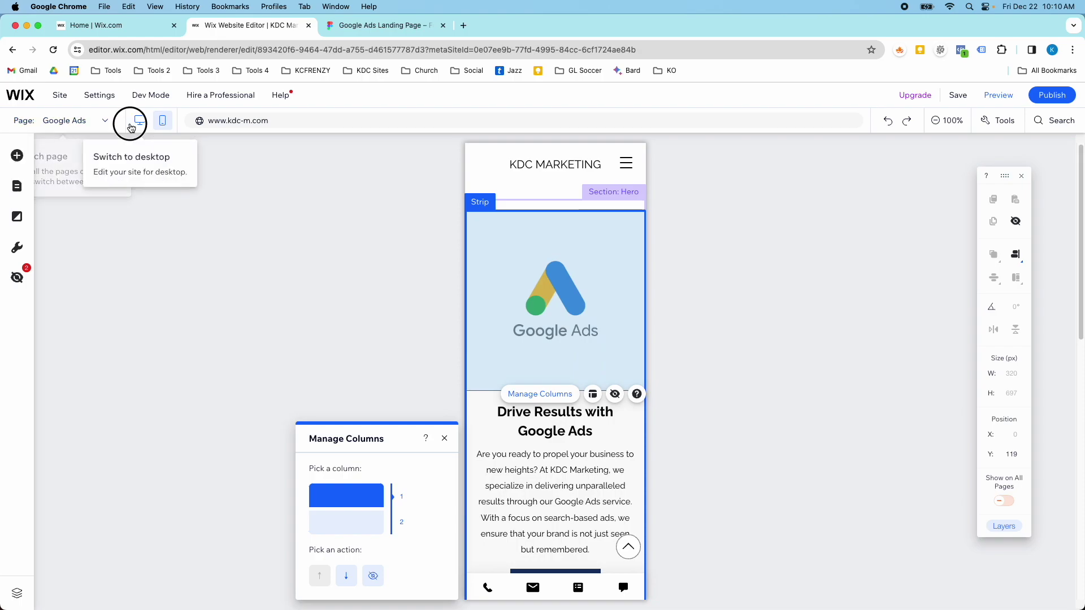
{"action": "left_click", "coordinate": [140, 120]}
{"action": "scroll", "coordinate": [237, 226], "scroll_direction": "down", "scroll_amount": 7}
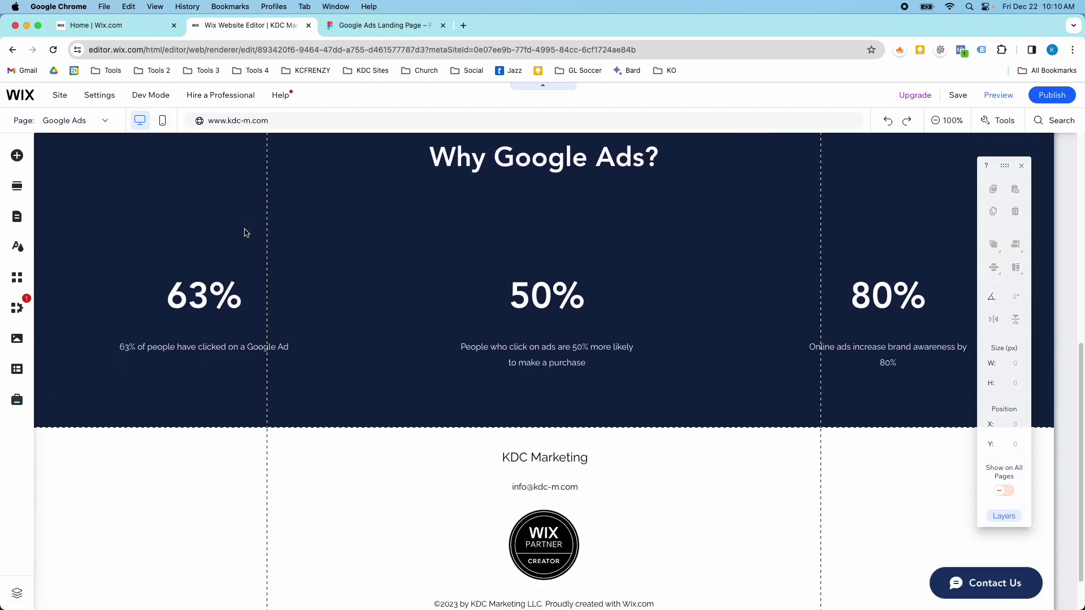
Switch to the Figma wireframe and examine the sections that follow the statistics section, down to the page end
{"action": "left_click", "coordinate": [381, 28]}
{"action": "scroll", "coordinate": [404, 313], "scroll_direction": "down", "scroll_amount": 4}
{"action": "scroll", "coordinate": [404, 313], "scroll_direction": "down", "scroll_amount": 15}
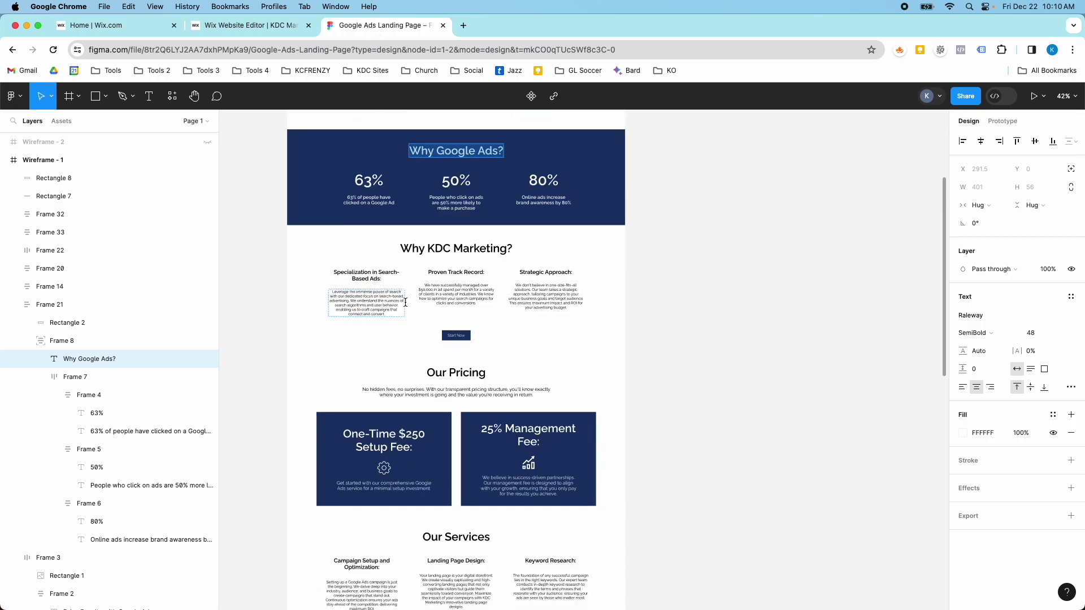
{"action": "scroll", "coordinate": [376, 281], "scroll_direction": "down", "scroll_amount": 6}
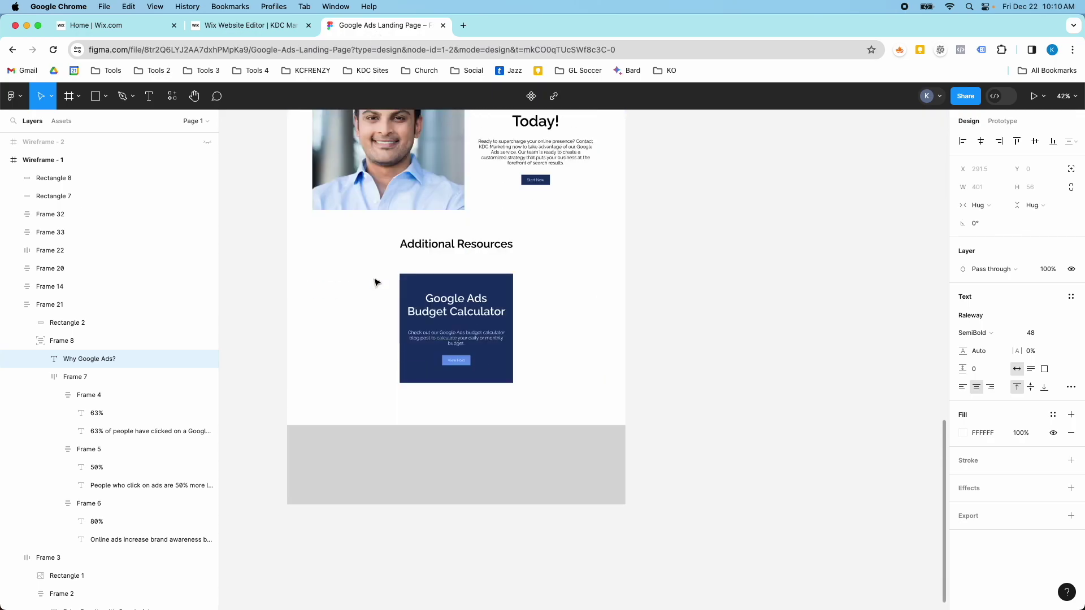
{"action": "scroll", "coordinate": [375, 281], "scroll_direction": "up", "scroll_amount": 20}
{"action": "scroll", "coordinate": [375, 280], "scroll_direction": "up", "scroll_amount": 5}
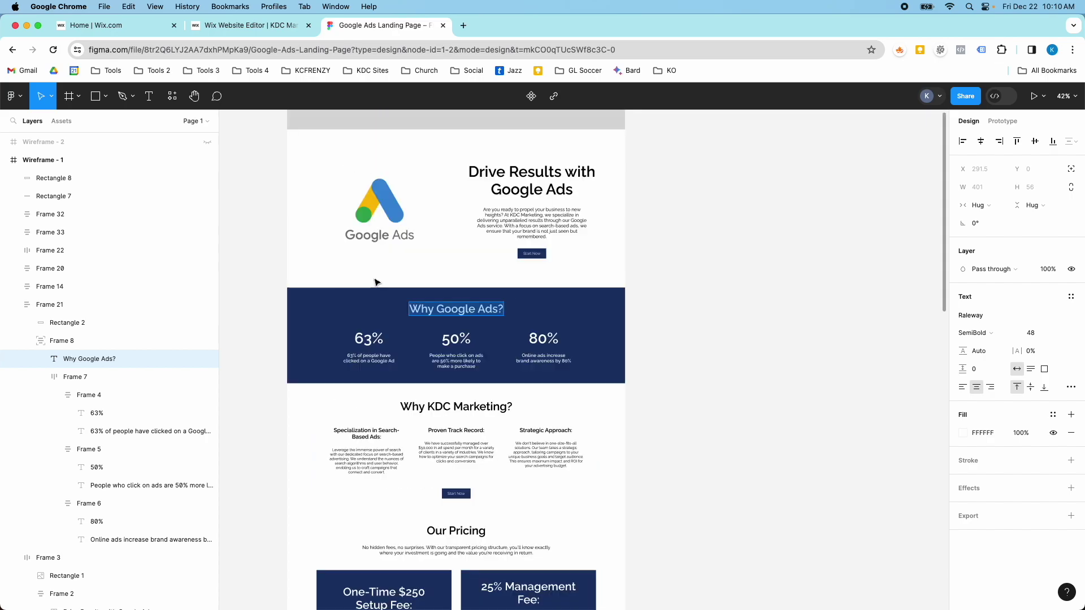
{"action": "scroll", "coordinate": [376, 283], "scroll_direction": "up", "scroll_amount": 5}
{"action": "scroll", "coordinate": [373, 285], "scroll_direction": "down", "scroll_amount": 5}
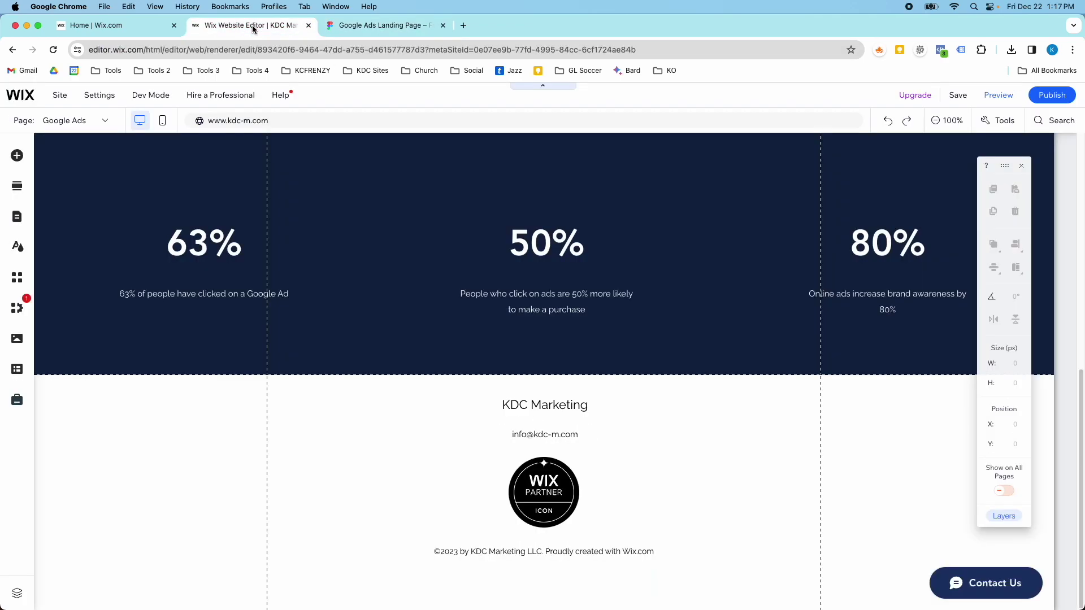
Switch back to the Wix editor and name the statistics section "Why Google Ads"
{"action": "left_click", "coordinate": [251, 25]}
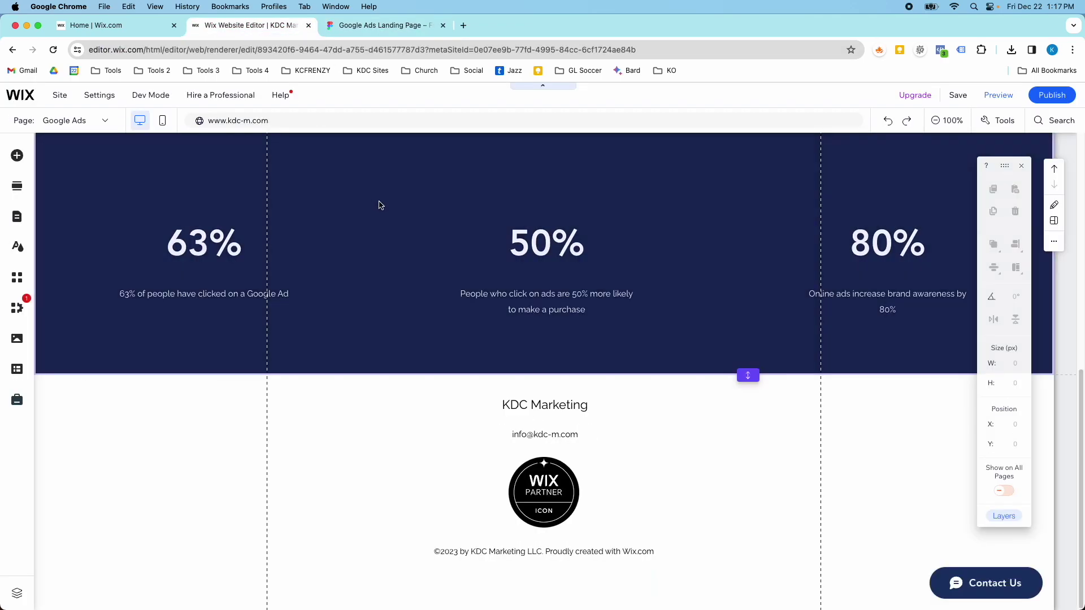
{"action": "scroll", "coordinate": [380, 205], "scroll_direction": "up", "scroll_amount": 2}
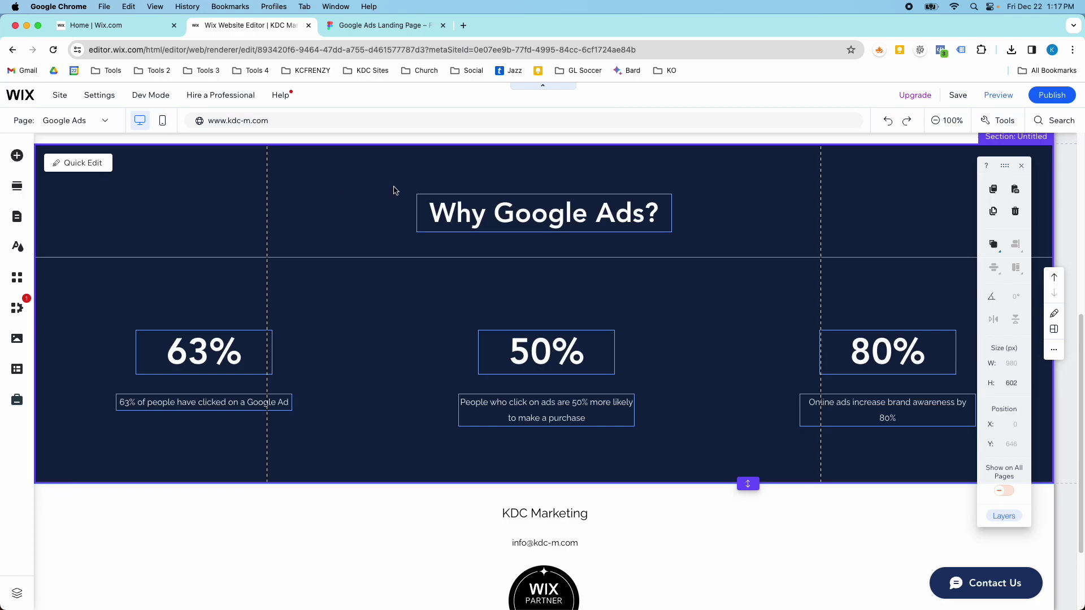
{"action": "scroll", "coordinate": [912, 187], "scroll_direction": "up", "scroll_amount": 1}
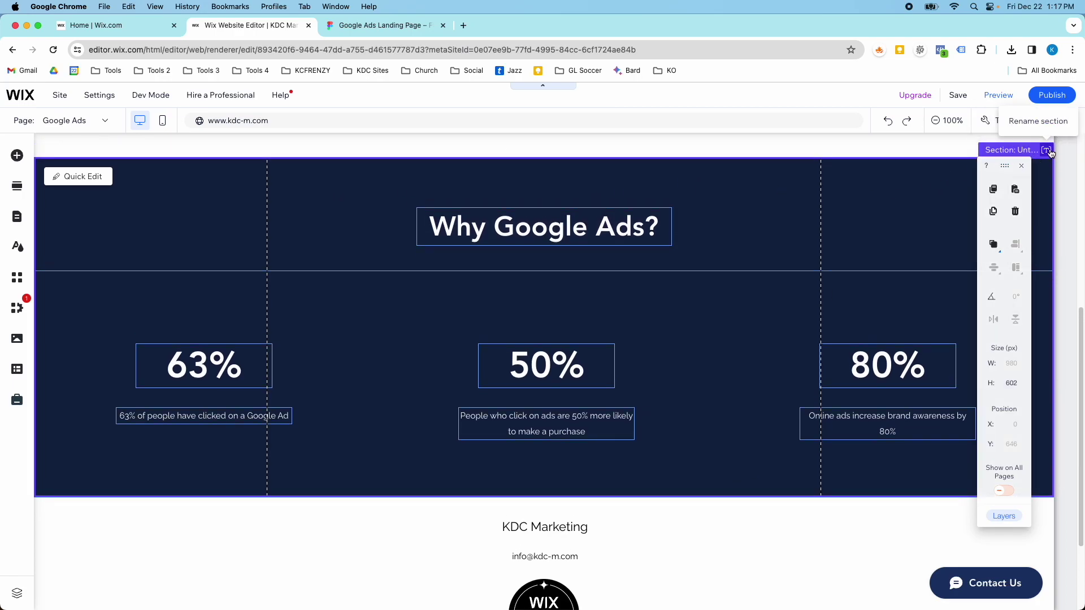
{"action": "left_click", "coordinate": [1048, 151]}
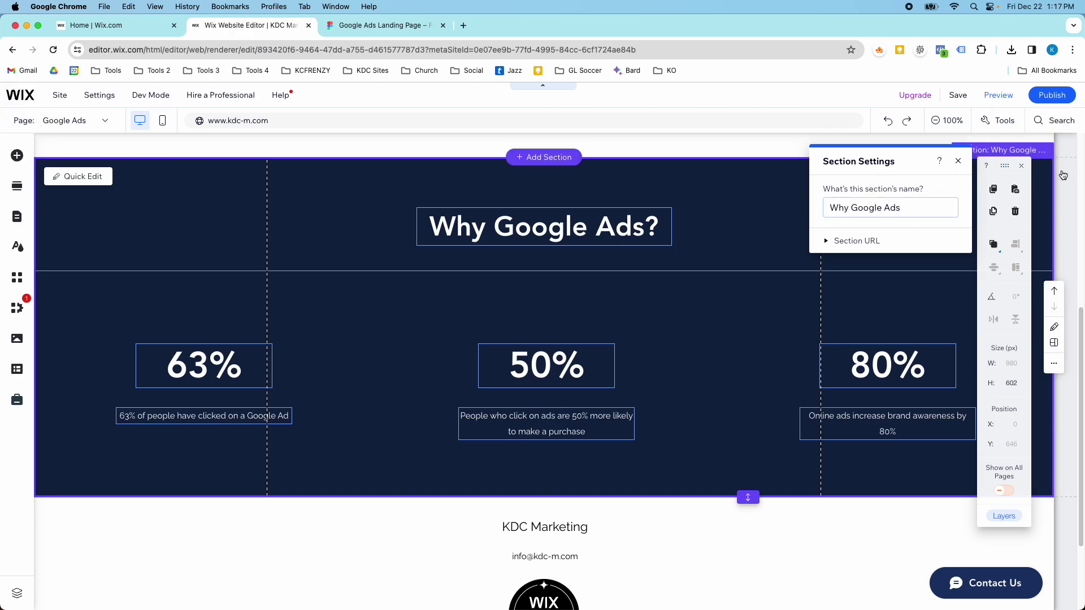
{"action": "left_click", "coordinate": [607, 176]}
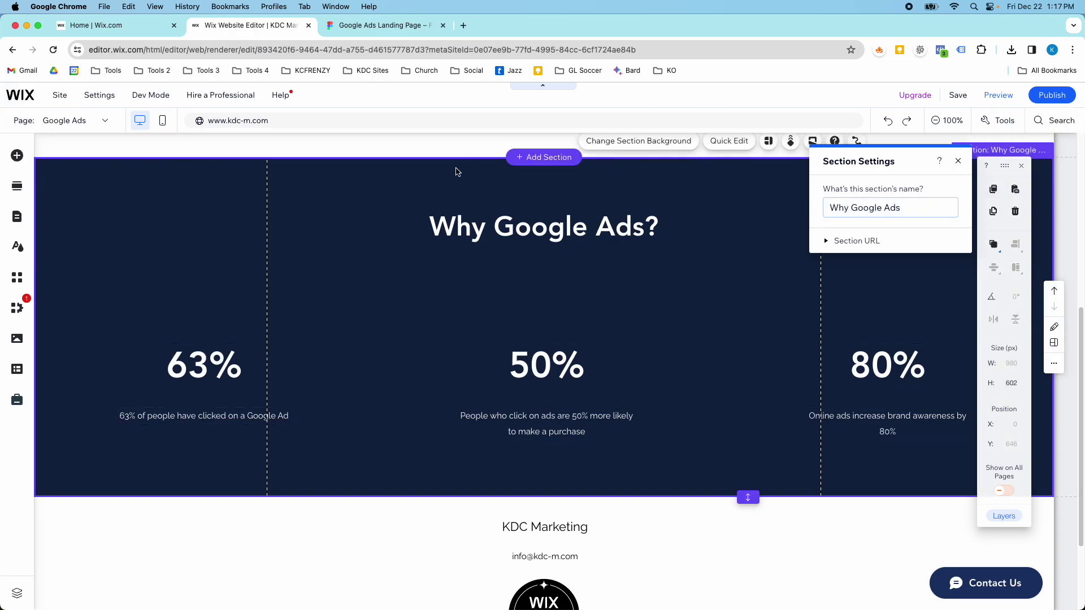
Duplicate the "Why Google Ads" section directly below the original
{"action": "right_click", "coordinate": [457, 172]}
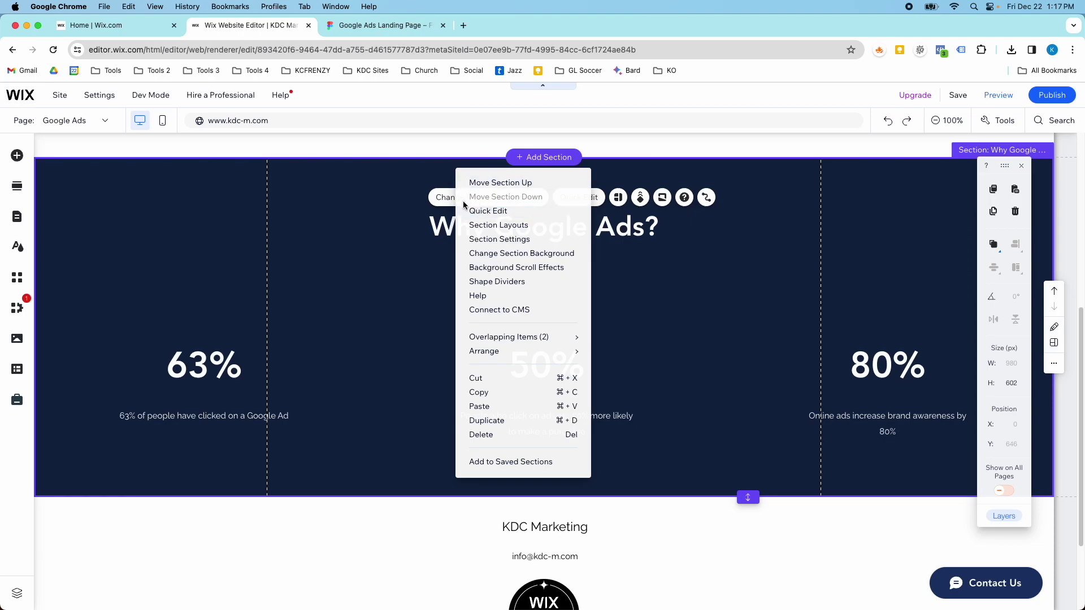
{"action": "left_click", "coordinate": [381, 203]}
{"action": "left_click", "coordinate": [938, 120]}
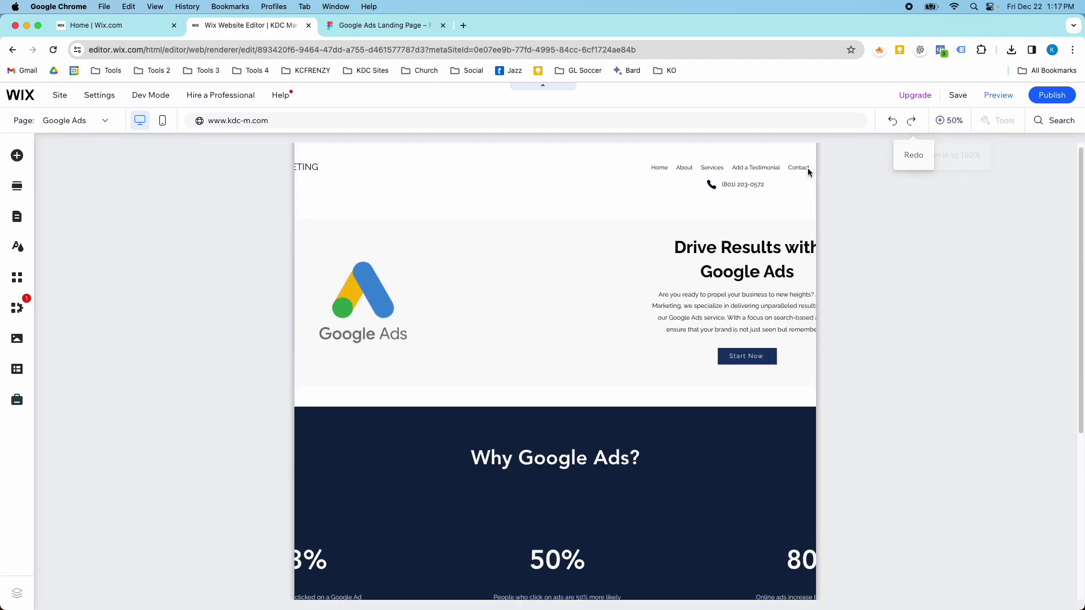
{"action": "right_click", "coordinate": [371, 342]}
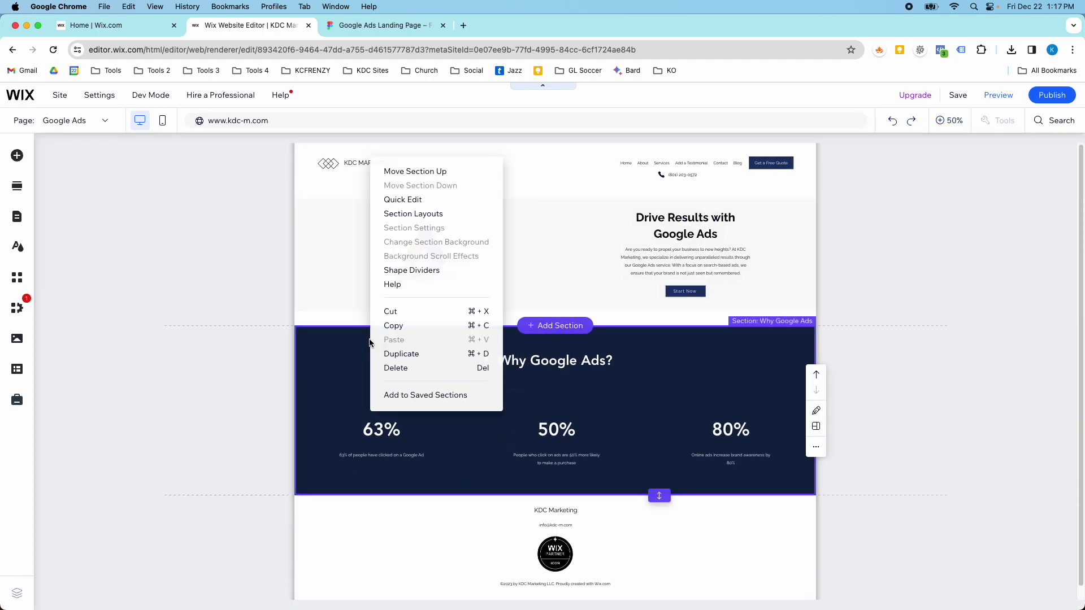
{"action": "left_click", "coordinate": [396, 355]}
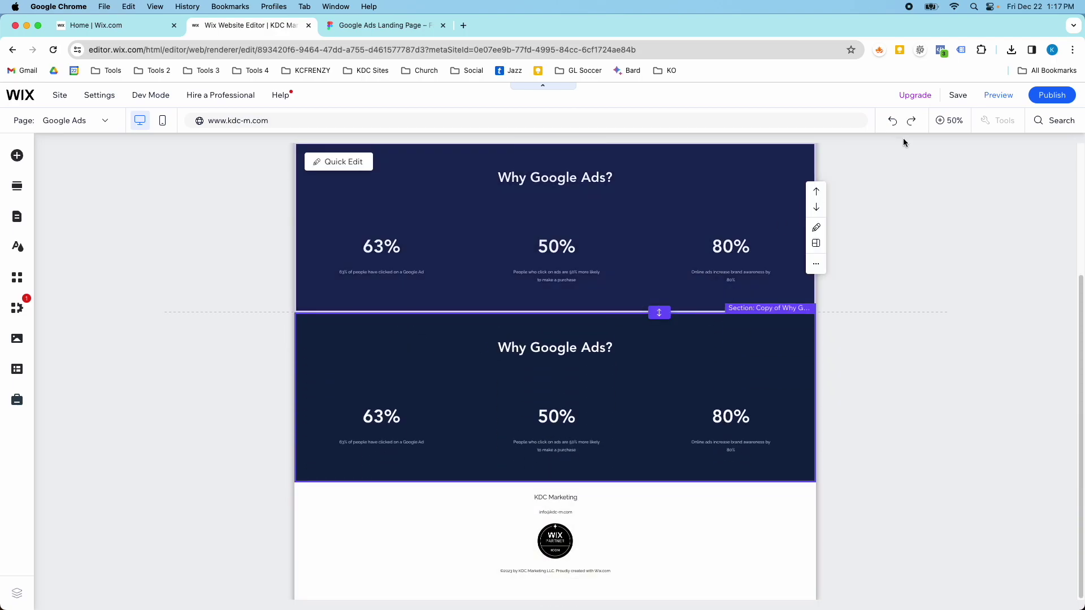
{"action": "left_click", "coordinate": [939, 123]}
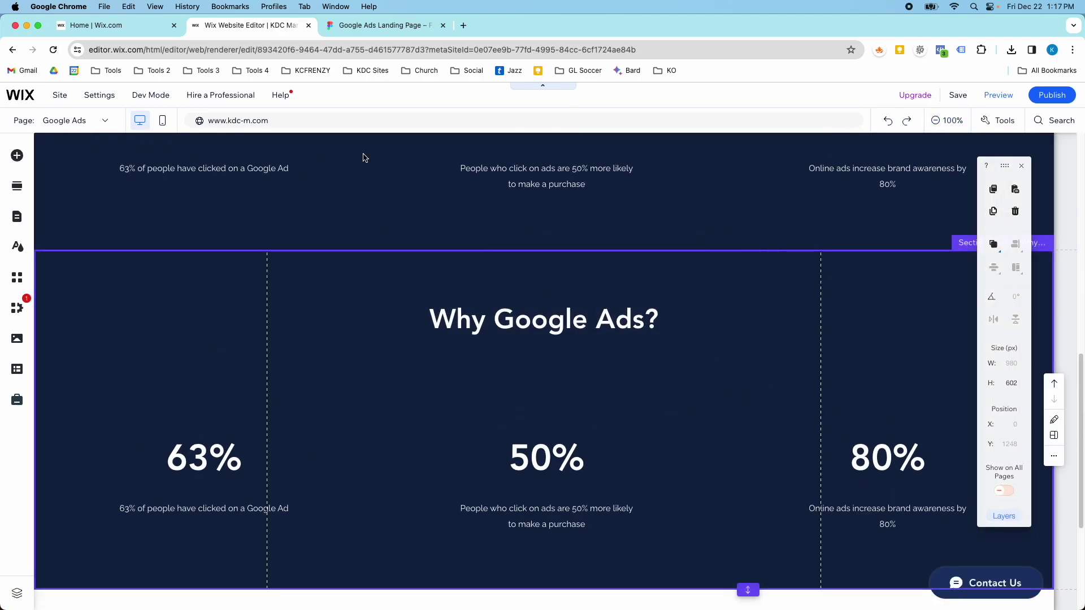
Replace the duplicated section's title with "Why KDC Marketing?" copied from the Figma wireframe
{"action": "left_click", "coordinate": [379, 23]}
{"action": "left_click", "coordinate": [468, 411]}
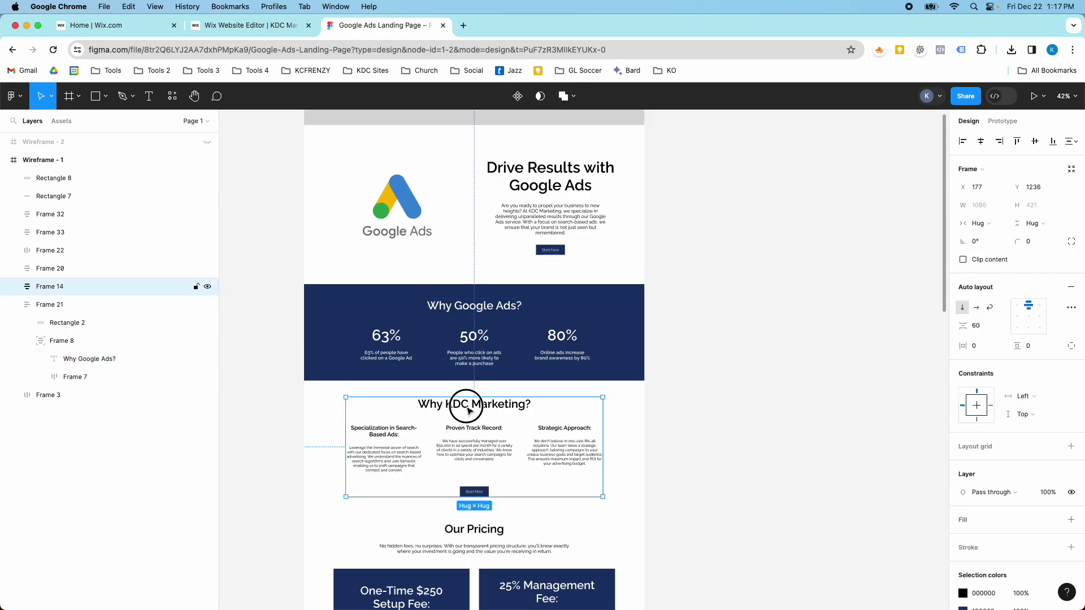
{"action": "left_click", "coordinate": [468, 410]}
{"action": "double_click", "coordinate": [467, 406]}
{"action": "key", "text": "super+c"}
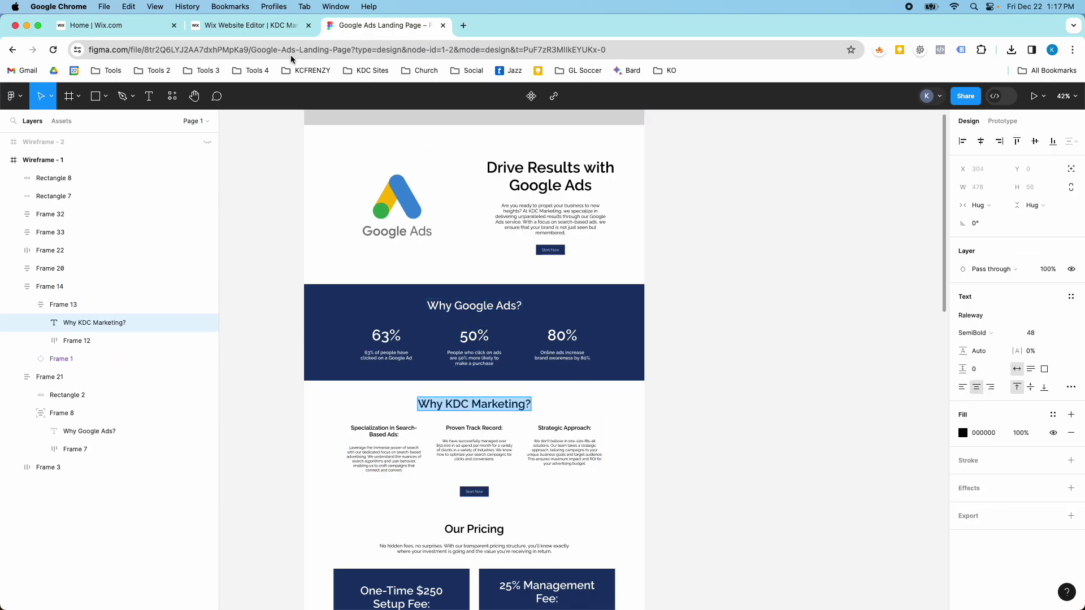
{"action": "left_click", "coordinate": [260, 33]}
{"action": "double_click", "coordinate": [545, 327]}
{"action": "key", "text": "super+v"}
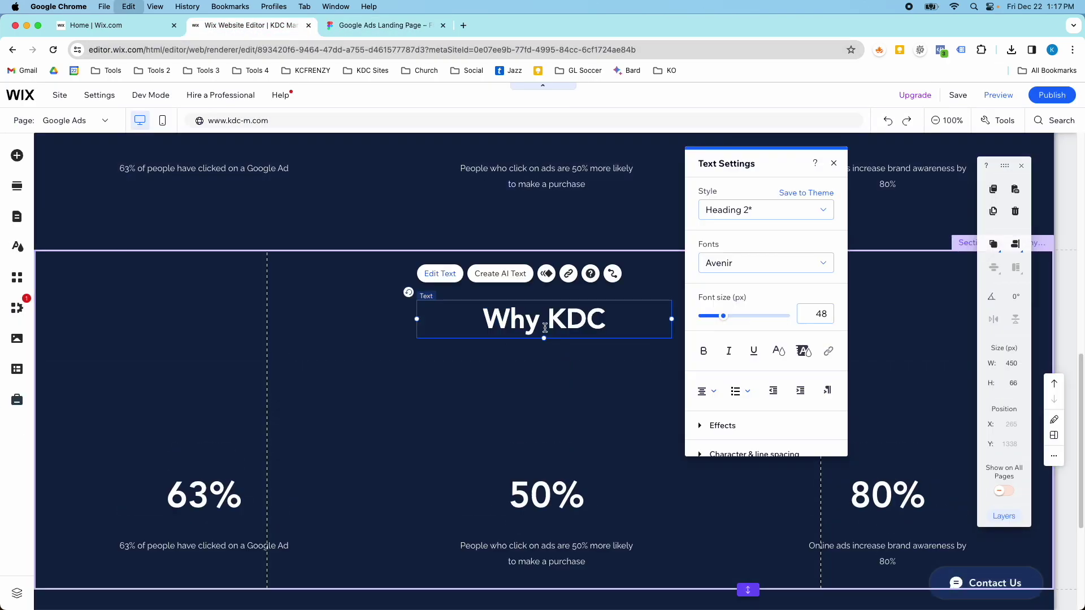
{"action": "left_click", "coordinate": [378, 321]}
Widen the "Why KDC Marketing?" title to 565 px so it fits one line and center it horizontally on the page
{"action": "left_click", "coordinate": [444, 339]}
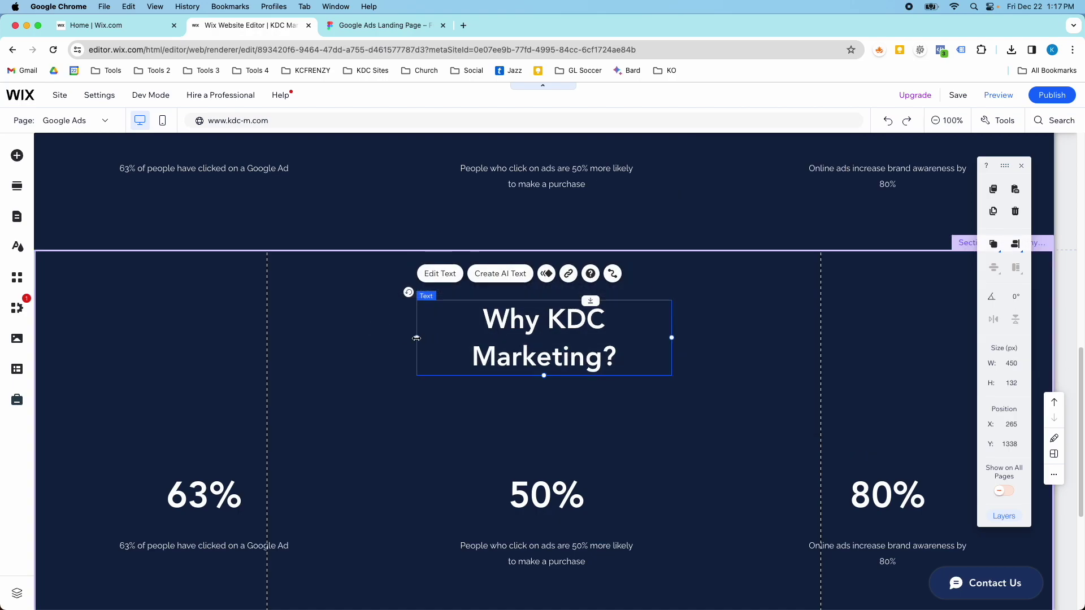
{"action": "left_click_drag", "start_coordinate": [416, 338], "coordinate": [352, 320]}
{"action": "left_click", "coordinate": [1018, 248]}
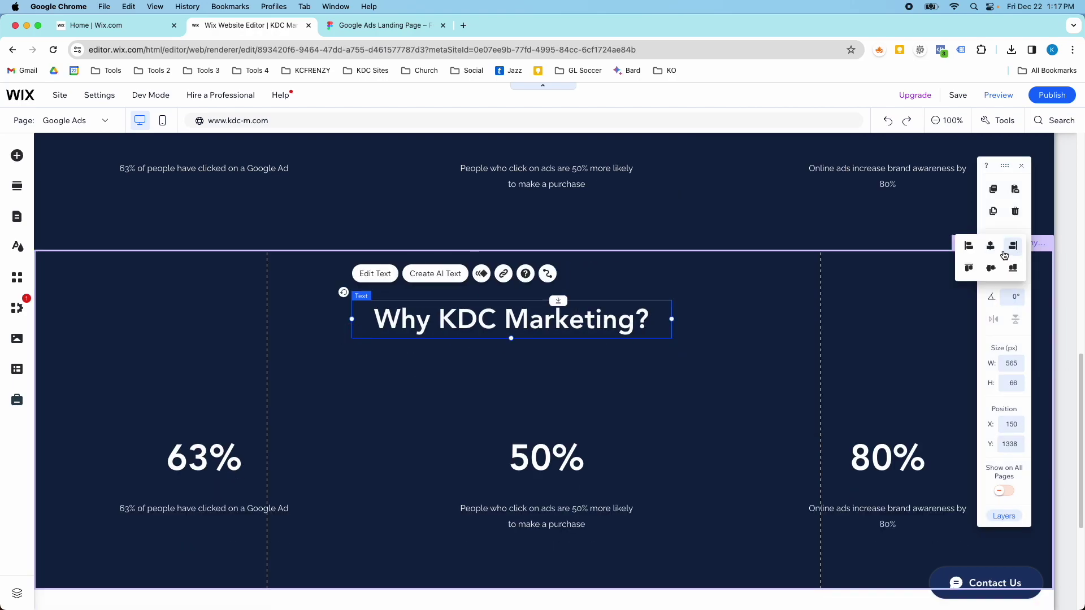
{"action": "left_click", "coordinate": [992, 246]}
{"action": "left_click", "coordinate": [855, 302]}
Replace the duplicated section's "63%" text with "Specialization in Search-Based Ads:" copied from the Figma wireframe
{"action": "left_click", "coordinate": [365, 25]}
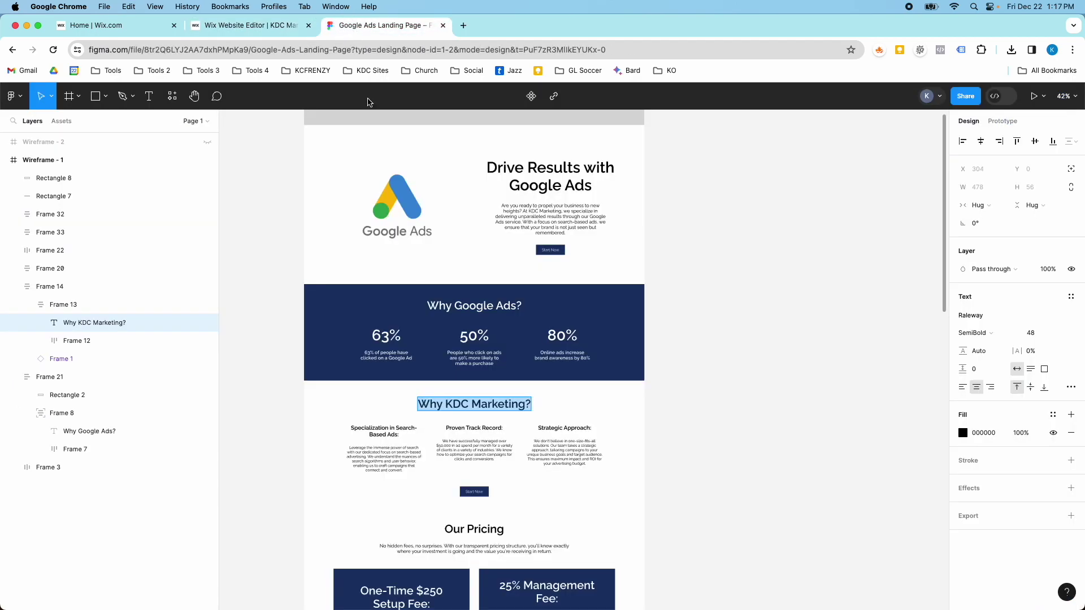
{"action": "left_click", "coordinate": [382, 436]}
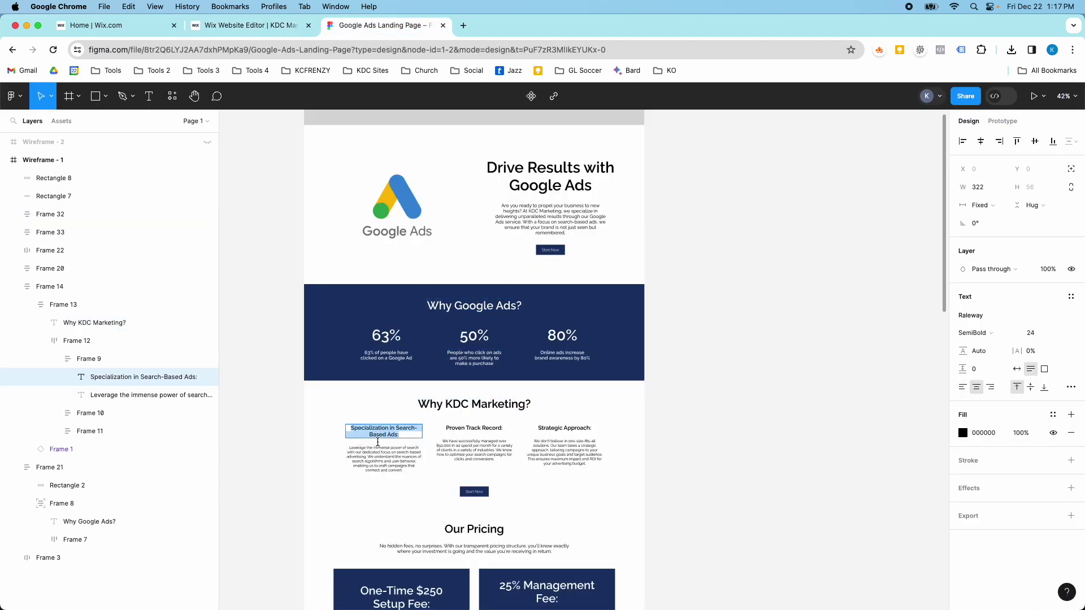
{"action": "left_click", "coordinate": [249, 24]}
{"action": "left_click", "coordinate": [207, 455]}
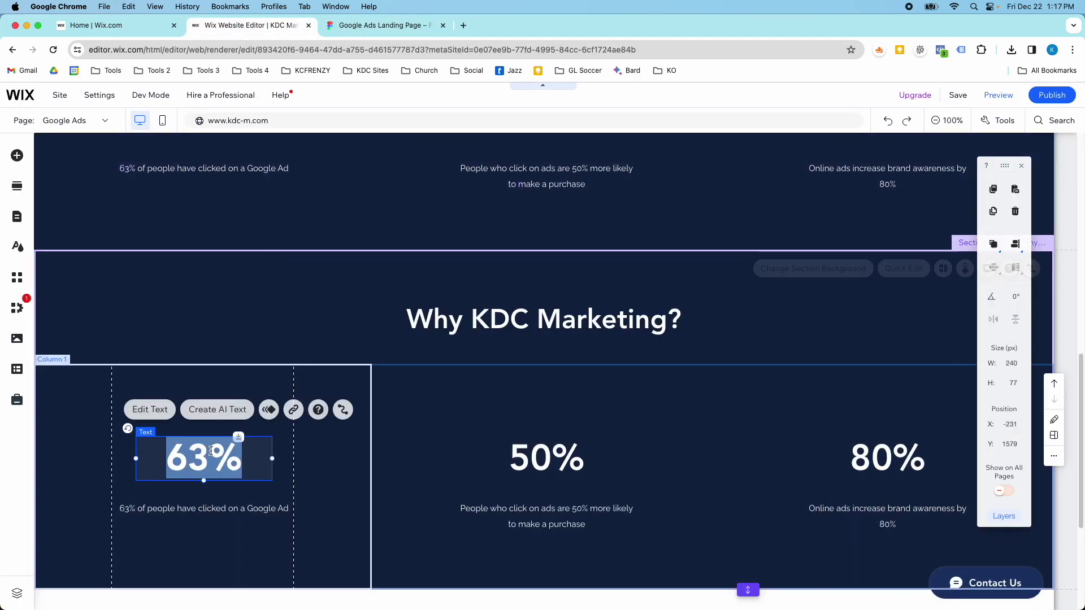
{"action": "double_click", "coordinate": [211, 451]}
{"action": "key", "text": "super+v"}
Style the "Specialization in Search-Based Ads:" text as Heading 6 at the wireframe's 24 px font size and browse its text colors
{"action": "left_click", "coordinate": [441, 234]}
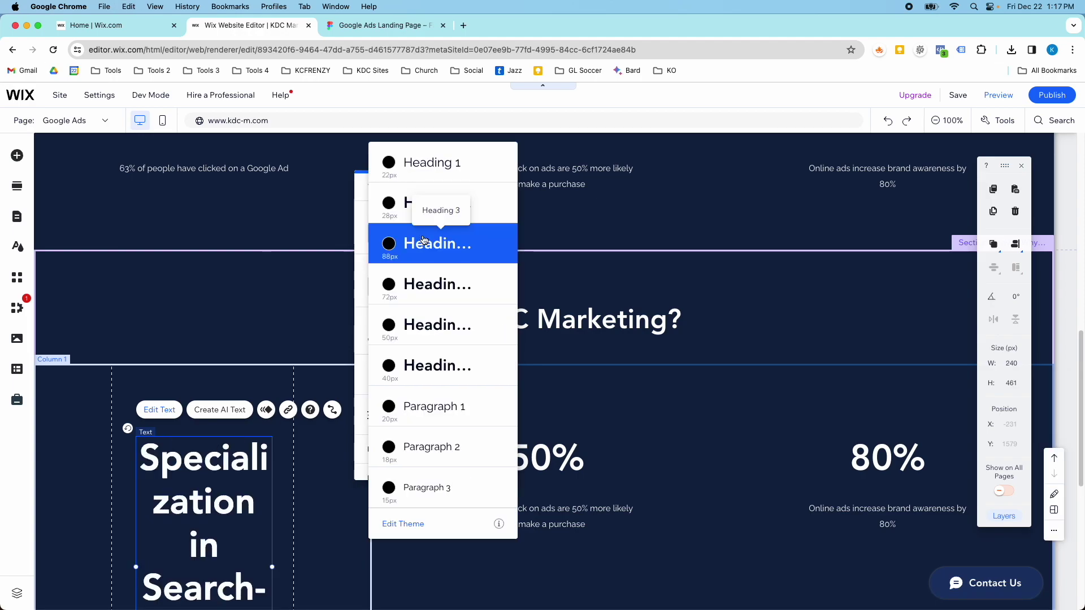
{"action": "left_click", "coordinate": [427, 359]}
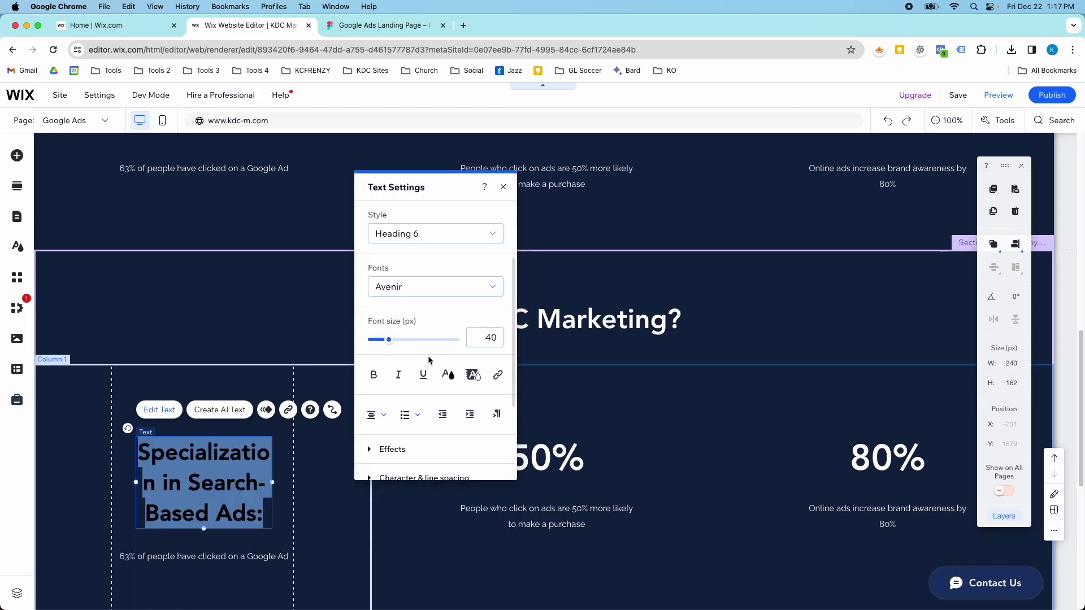
{"action": "left_click", "coordinate": [368, 27]}
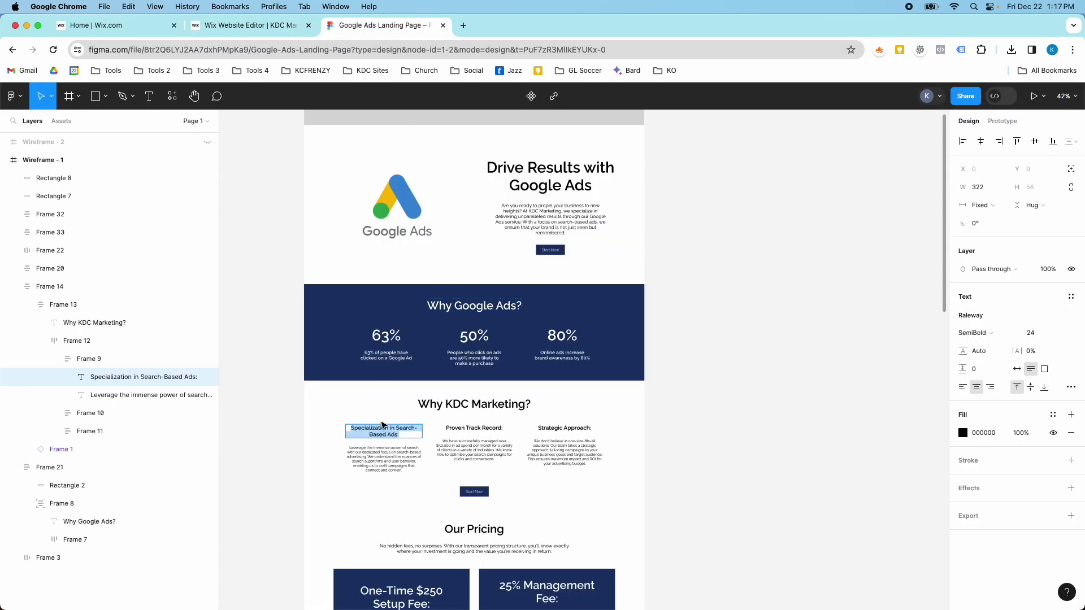
{"action": "left_click", "coordinate": [291, 26]}
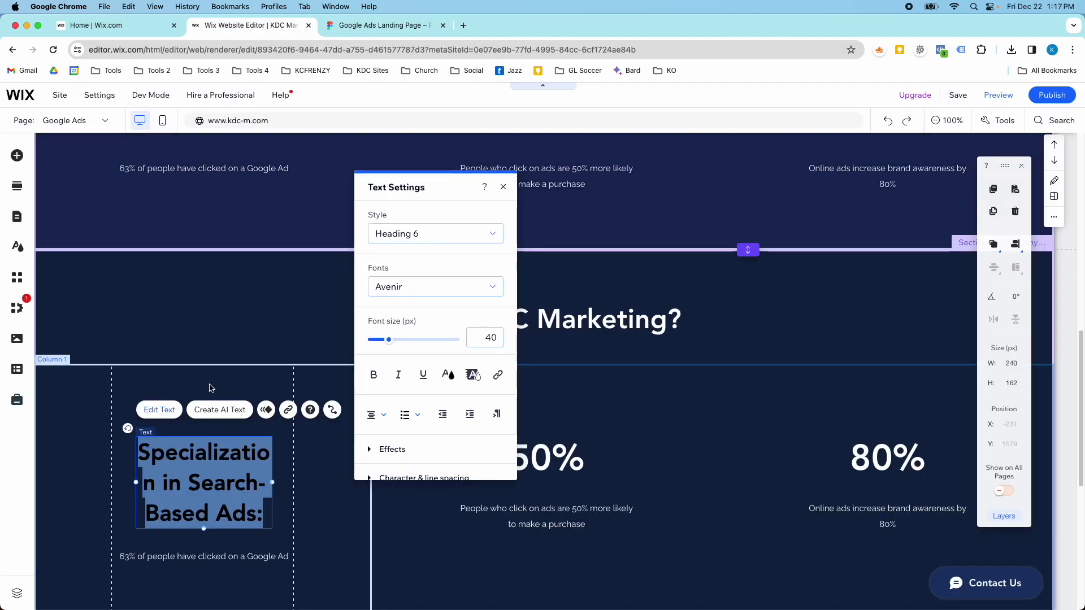
{"action": "left_click", "coordinate": [487, 339]}
{"action": "type", "text": "24"}
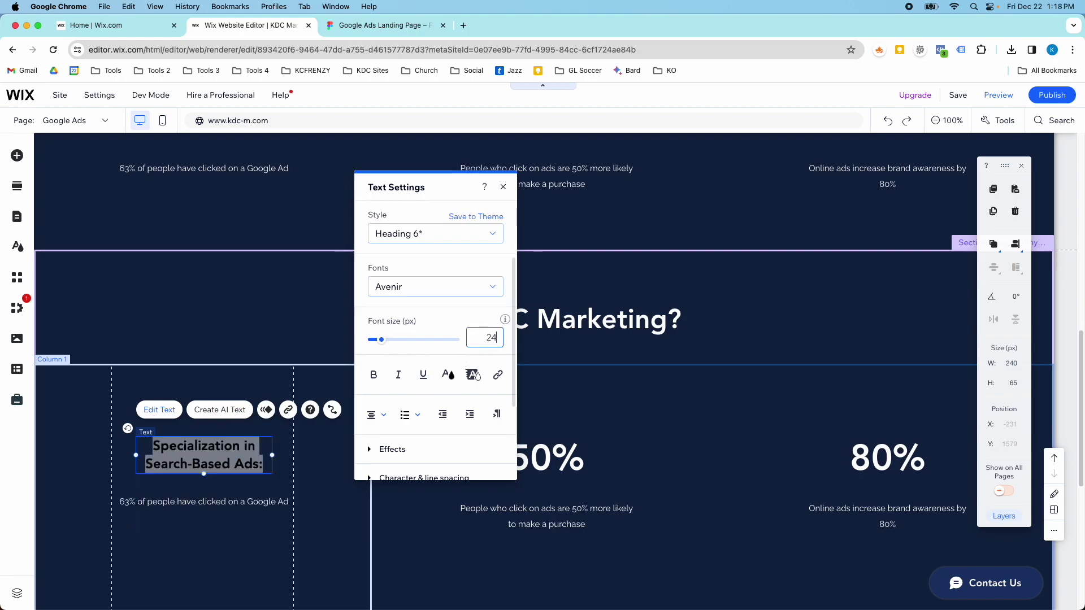
{"action": "left_click", "coordinate": [452, 373]}
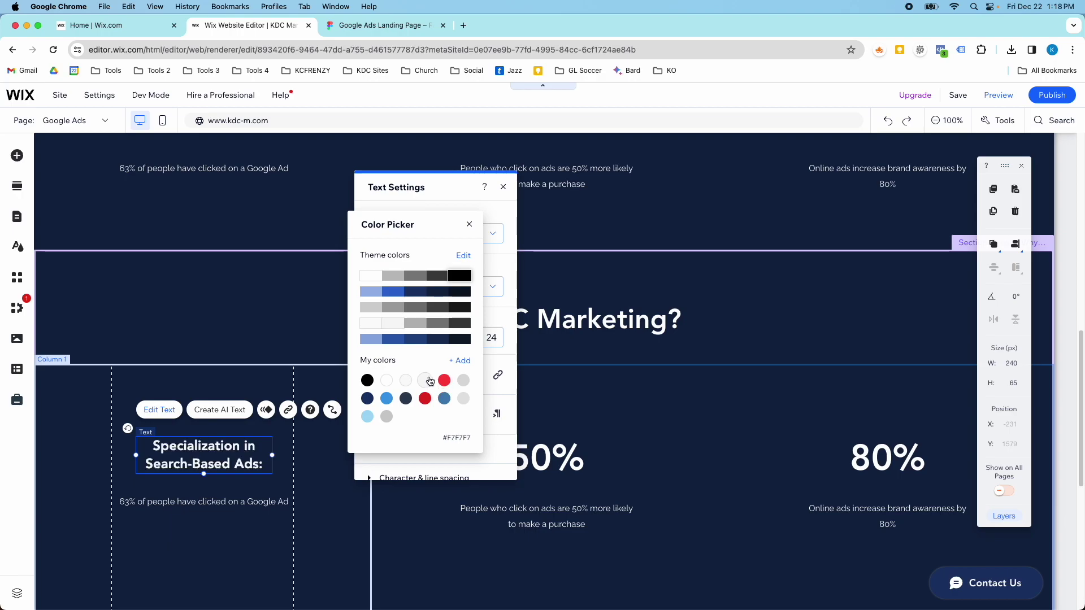
{"action": "left_click", "coordinate": [323, 315]}
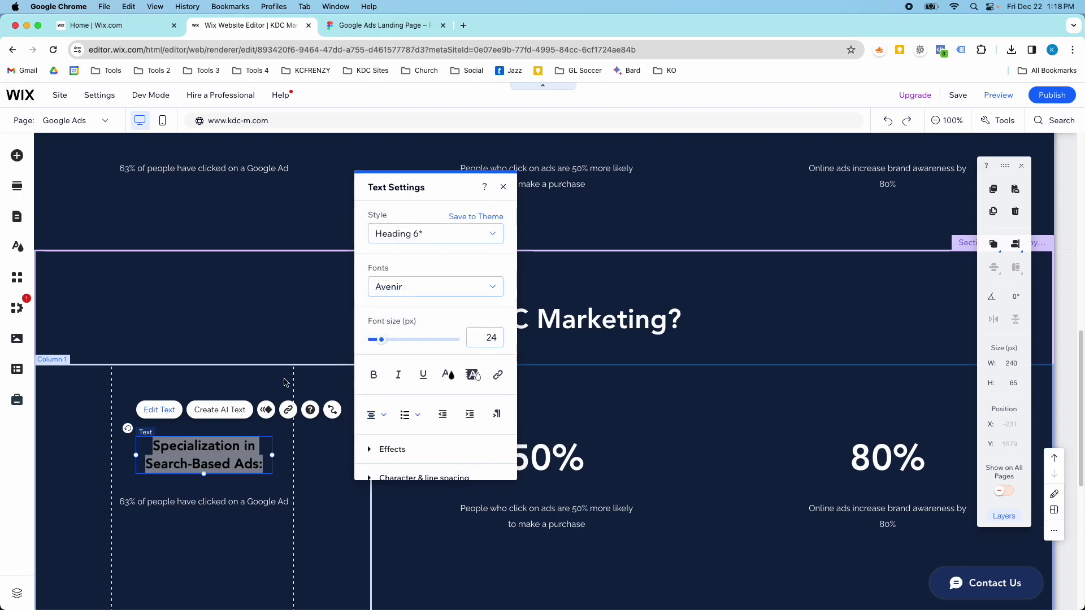
Replace the first column's description with the "Leverage the immense power of search" paragraph copied from the Figma wireframe
{"action": "left_click", "coordinate": [281, 365]}
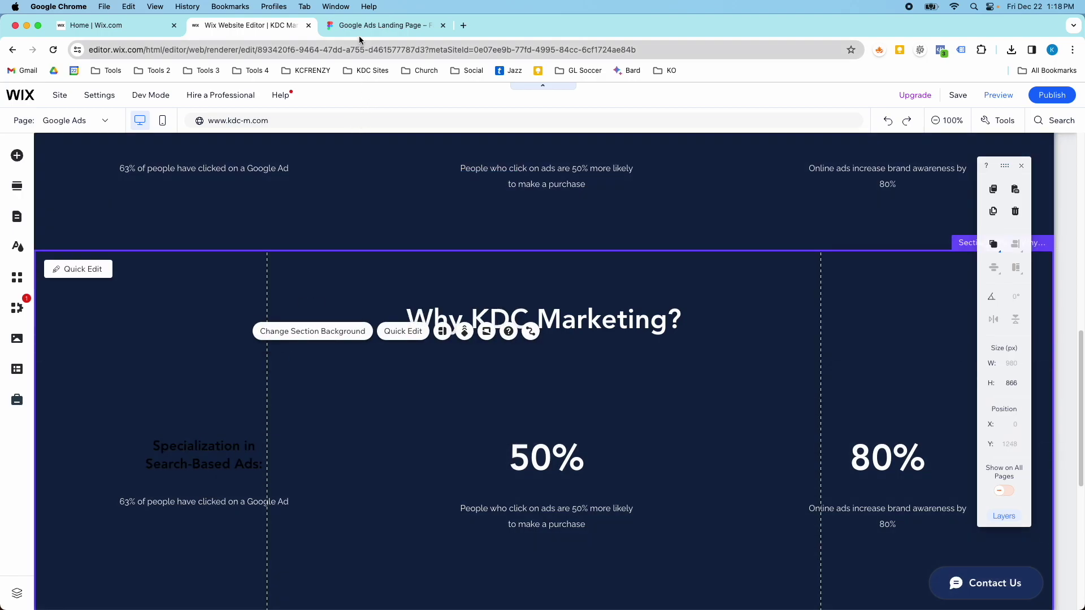
{"action": "left_click", "coordinate": [360, 27]}
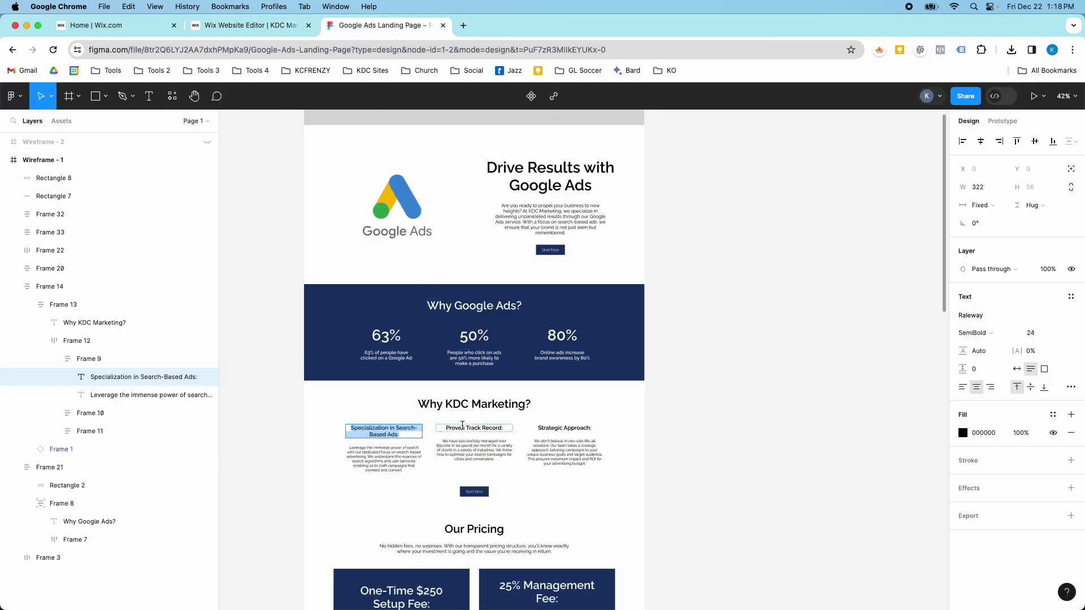
{"action": "double_click", "coordinate": [389, 449]}
{"action": "key", "text": "super+c"}
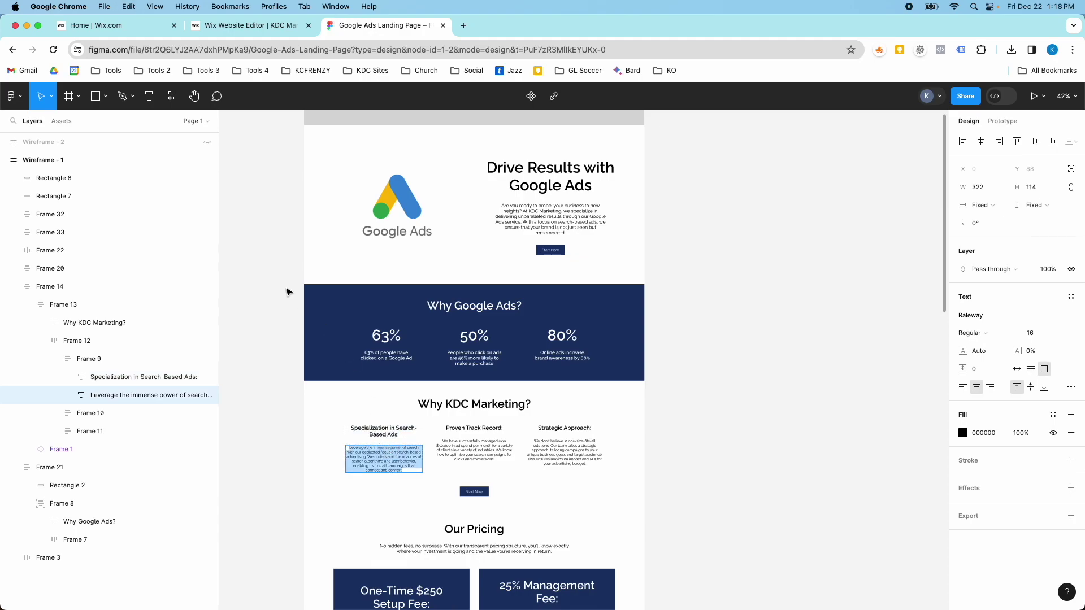
{"action": "left_click", "coordinate": [249, 26]}
{"action": "left_click", "coordinate": [175, 501]}
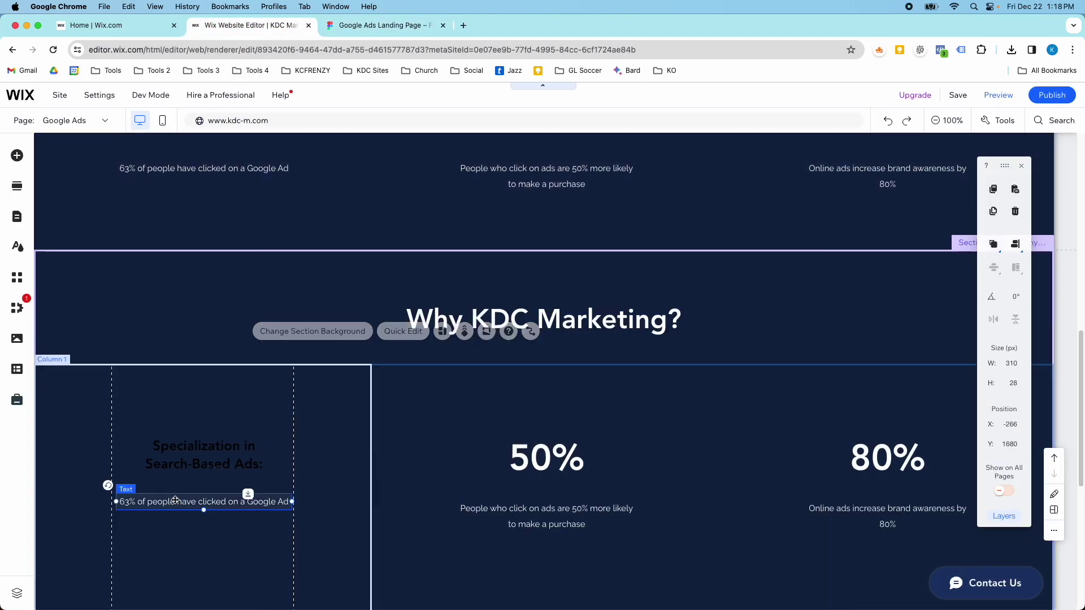
{"action": "double_click", "coordinate": [175, 501]}
{"action": "key", "text": "super+v"}
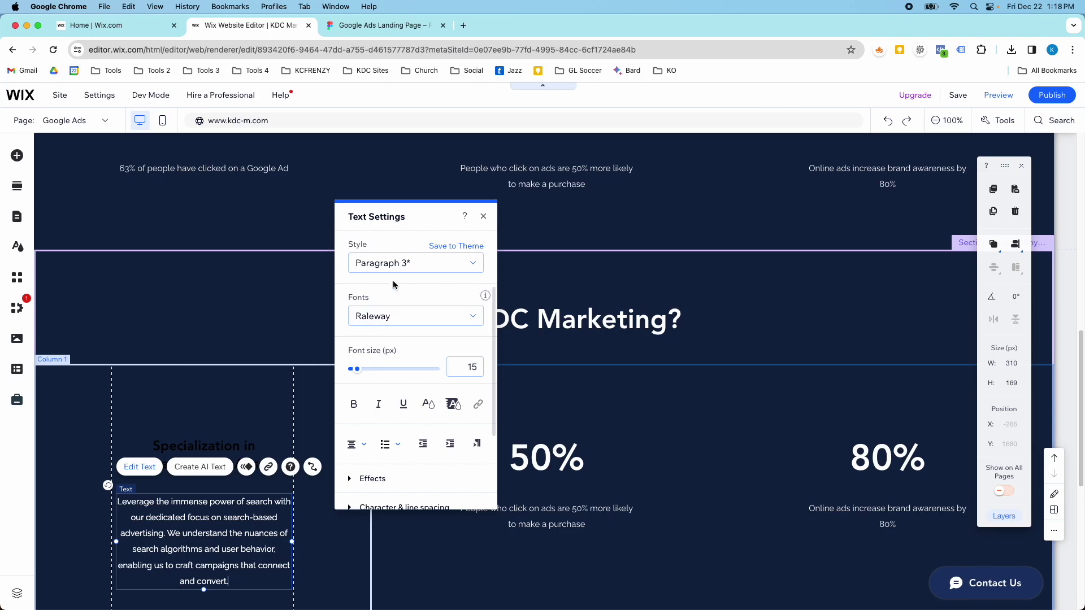
Apply the black Paragraph 3 style at 15 px to the first column's description
{"action": "left_click", "coordinate": [407, 262]}
{"action": "left_click", "coordinate": [400, 235]}
{"action": "left_click", "coordinate": [407, 263]}
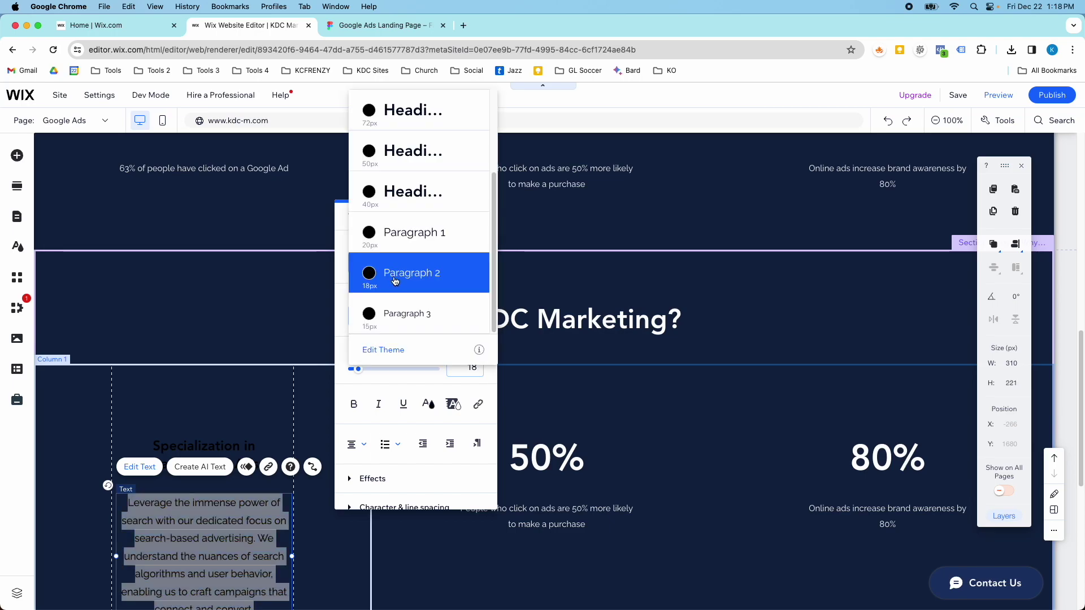
{"action": "left_click", "coordinate": [386, 314]}
{"action": "left_click", "coordinate": [207, 406]}
{"action": "left_click", "coordinate": [224, 567]}
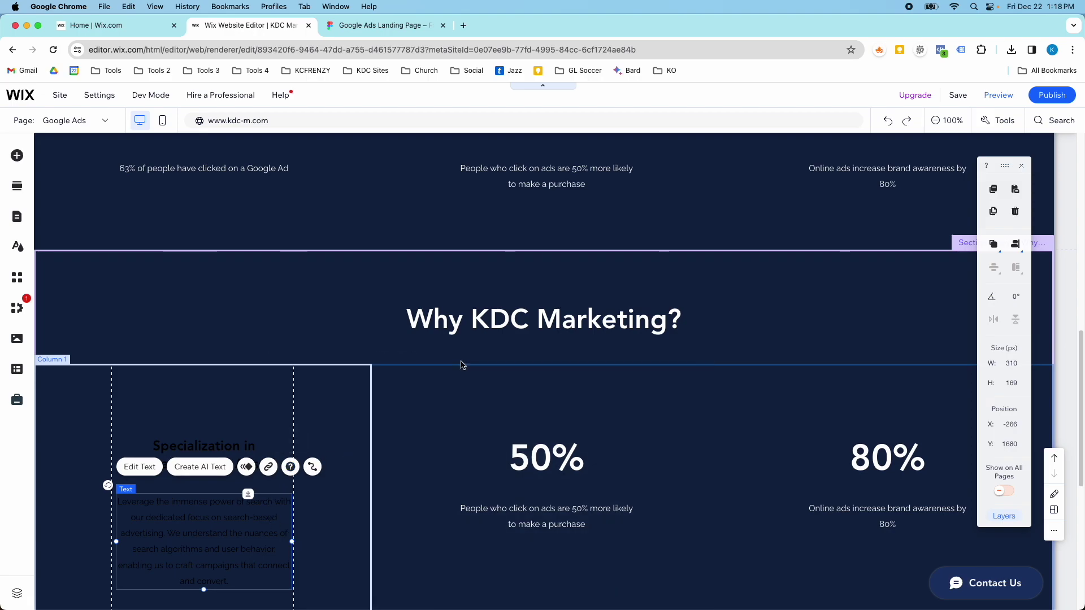
Change the "Why KDC Marketing?" section's background color to white (#FFFFFF)
{"action": "left_click", "coordinate": [463, 364]}
{"action": "left_click", "coordinate": [336, 285]}
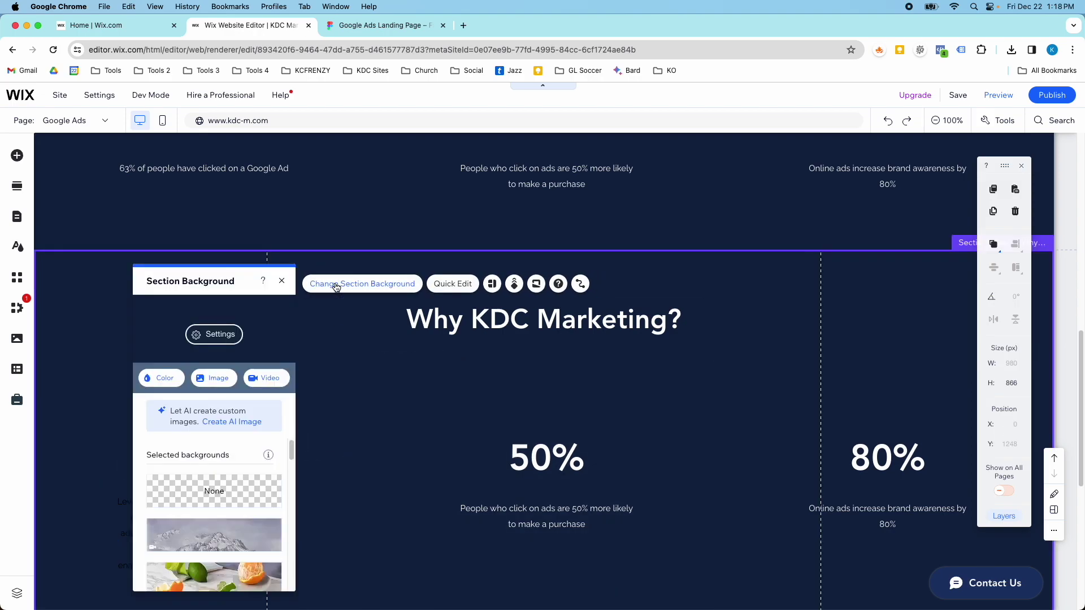
{"action": "left_click", "coordinate": [174, 381]}
{"action": "left_click", "coordinate": [192, 433]}
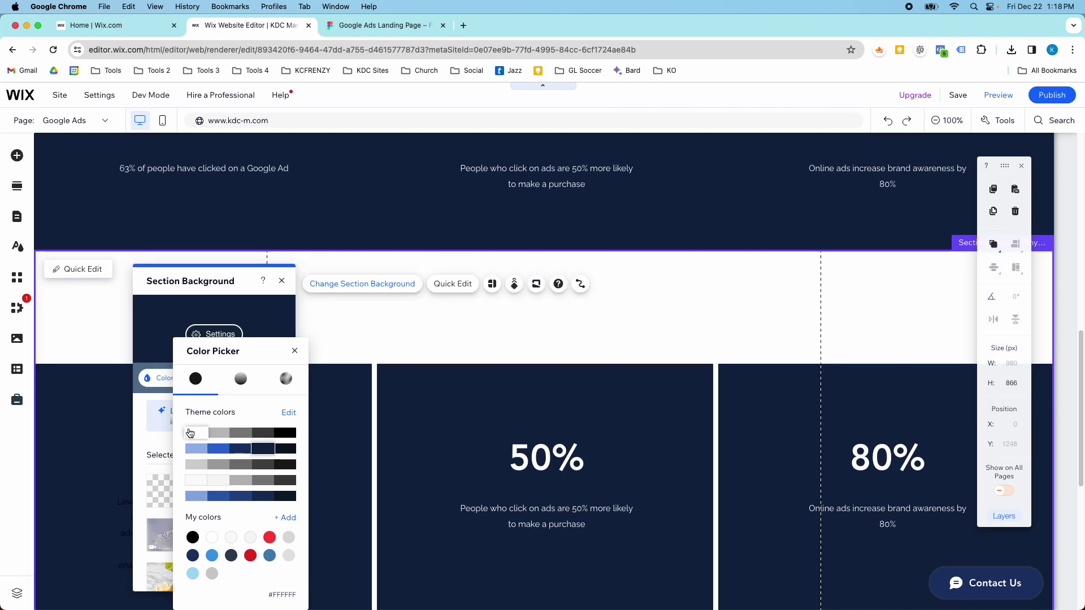
Set the "Why KDC Marketing?" title's text color to black (#000000)
{"action": "left_click", "coordinate": [489, 332]}
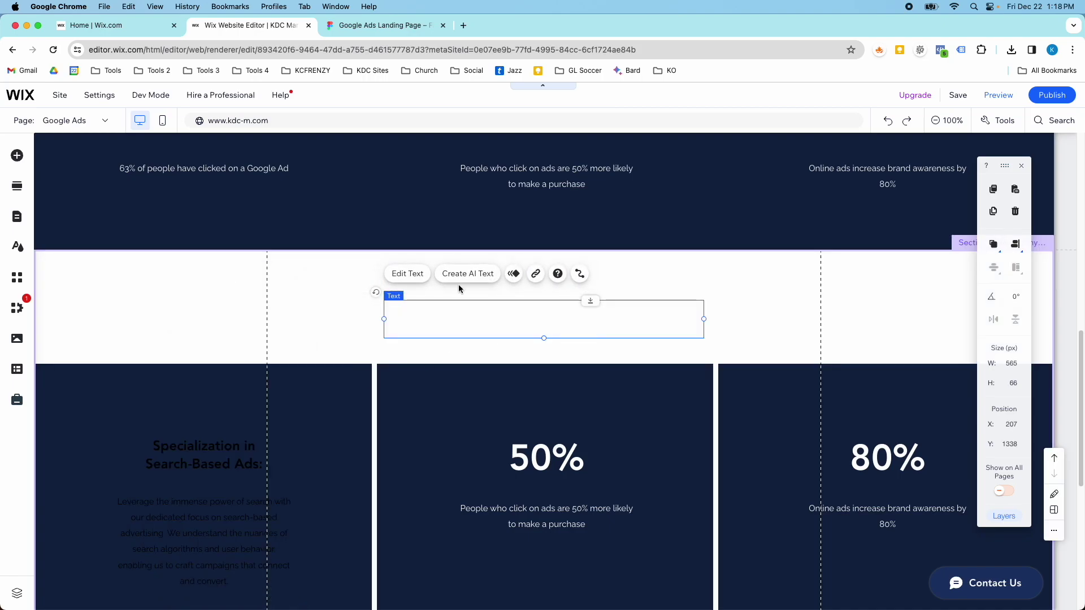
{"action": "left_click", "coordinate": [408, 273]}
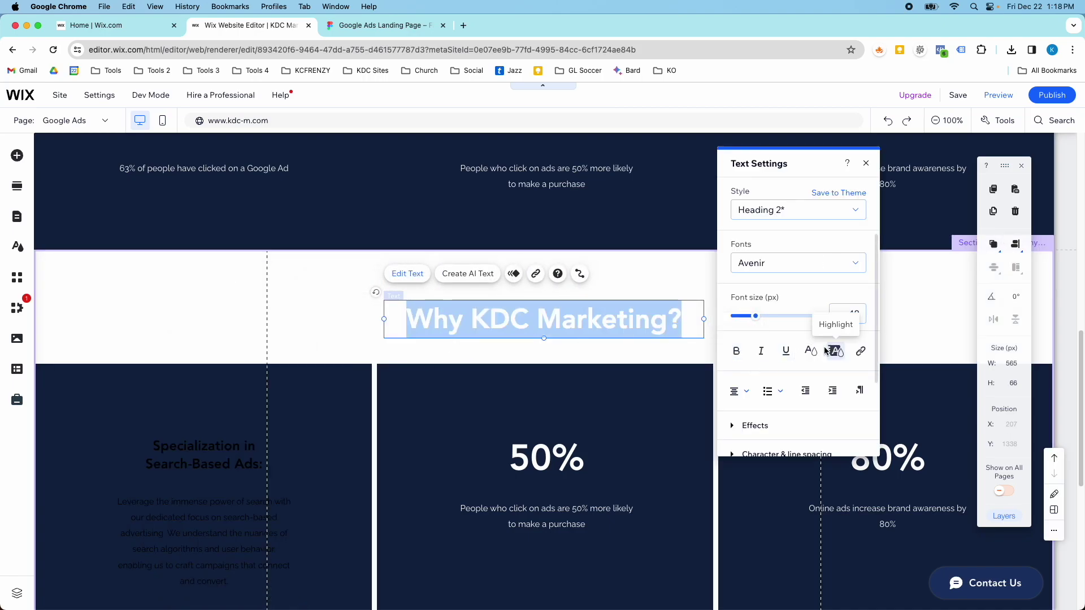
{"action": "left_click", "coordinate": [811, 351]}
{"action": "left_click", "coordinate": [821, 253]}
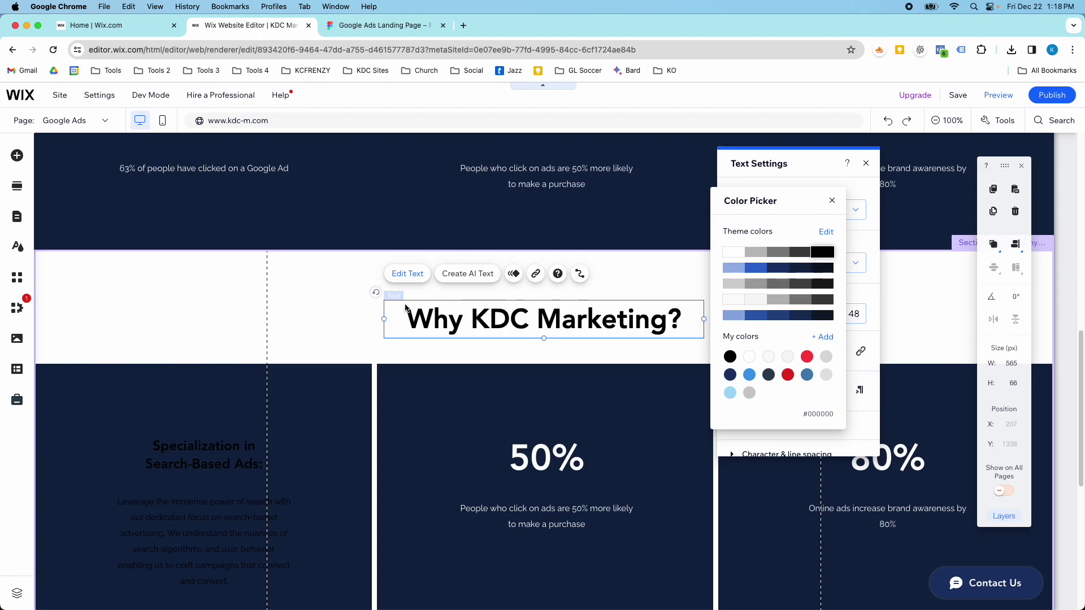
{"action": "left_click", "coordinate": [368, 304]}
{"action": "left_click", "coordinate": [341, 305]}
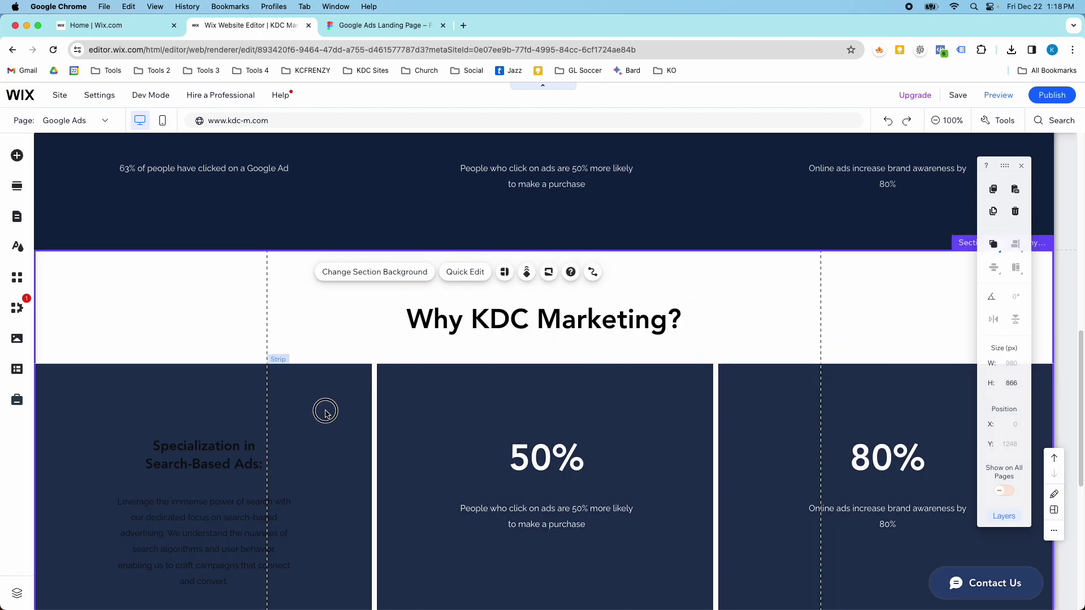
Change the background of the column containing "Specialization in Search-Based Ads:" to white
{"action": "left_click", "coordinate": [325, 414]}
{"action": "left_click", "coordinate": [326, 430]}
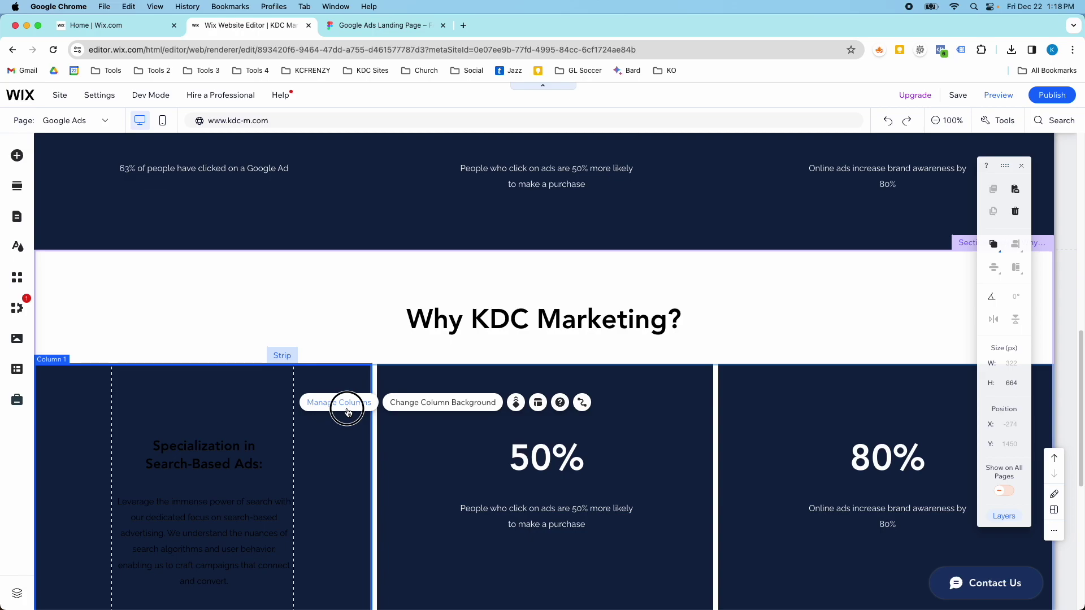
{"action": "left_click", "coordinate": [348, 411]}
{"action": "left_click", "coordinate": [363, 440]}
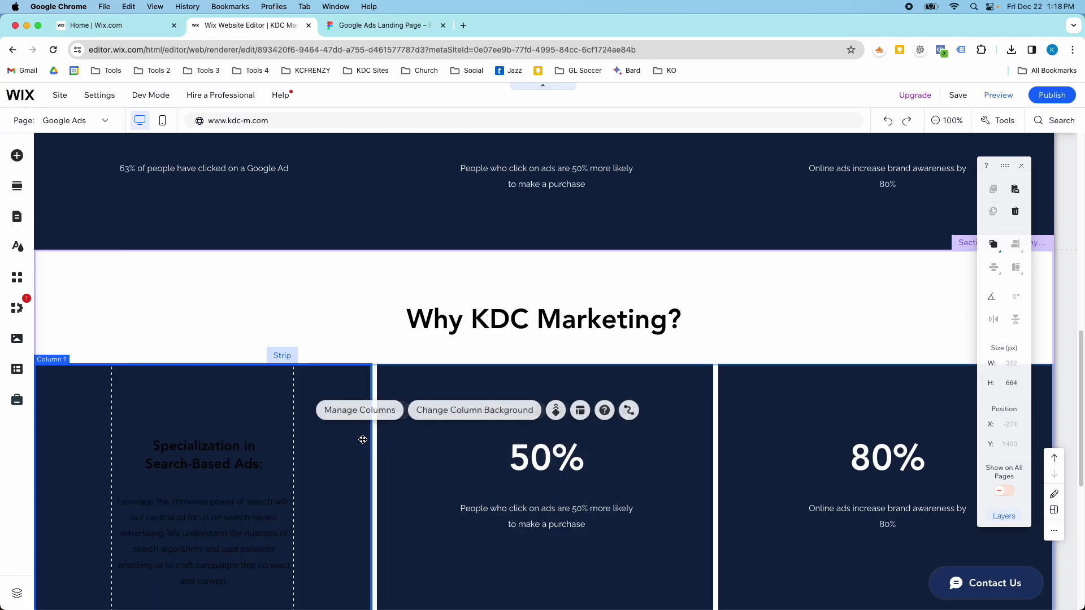
{"action": "left_click", "coordinate": [434, 417]}
{"action": "left_click", "coordinate": [419, 390]}
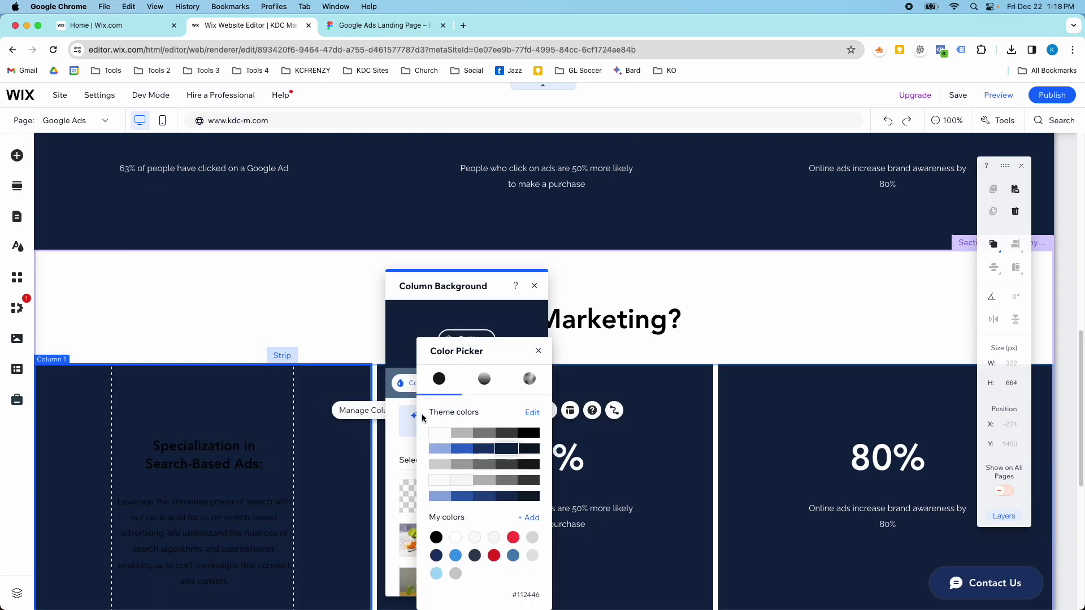
{"action": "left_click", "coordinate": [436, 433]}
{"action": "left_click", "coordinate": [340, 352]}
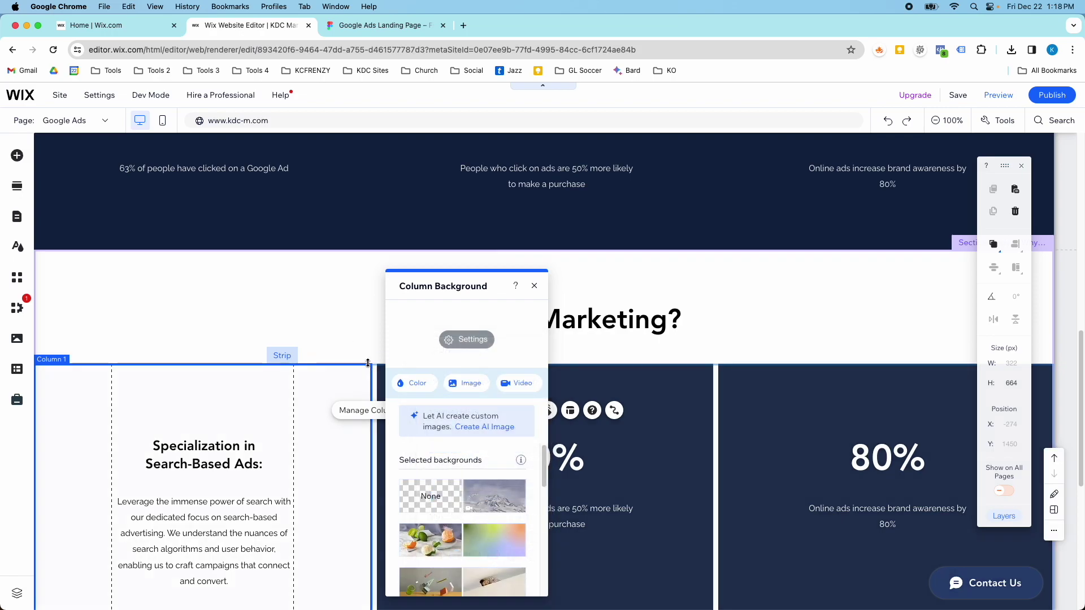
Set the column spacing of the strip in the "Why KDC Marketing?" section to 8 px
{"action": "left_click", "coordinate": [369, 362]}
{"action": "left_click", "coordinate": [387, 378]}
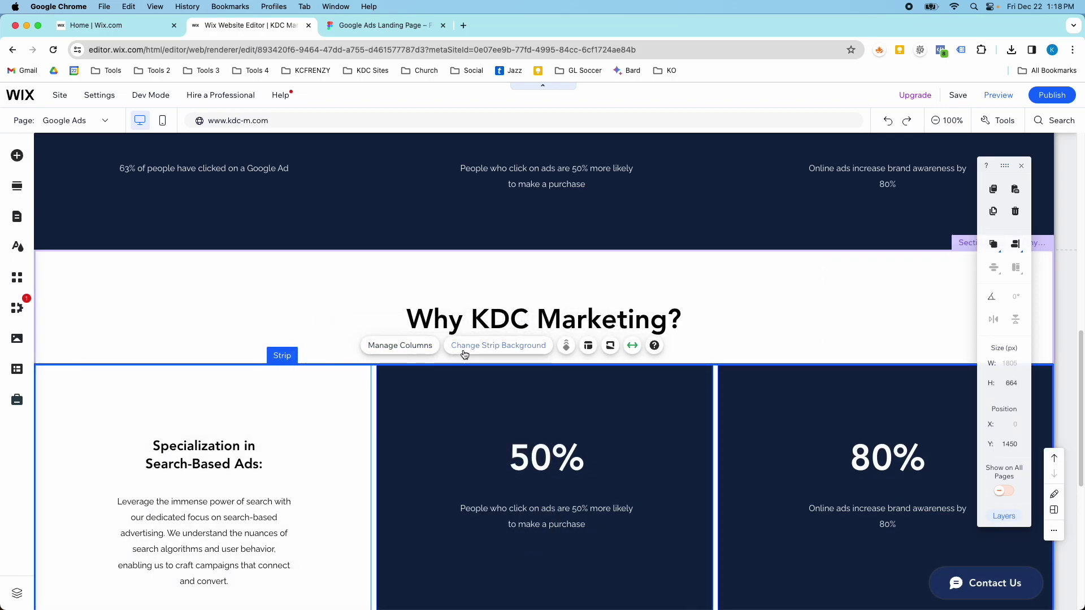
{"action": "left_click", "coordinate": [421, 351]}
{"action": "left_click", "coordinate": [588, 346]}
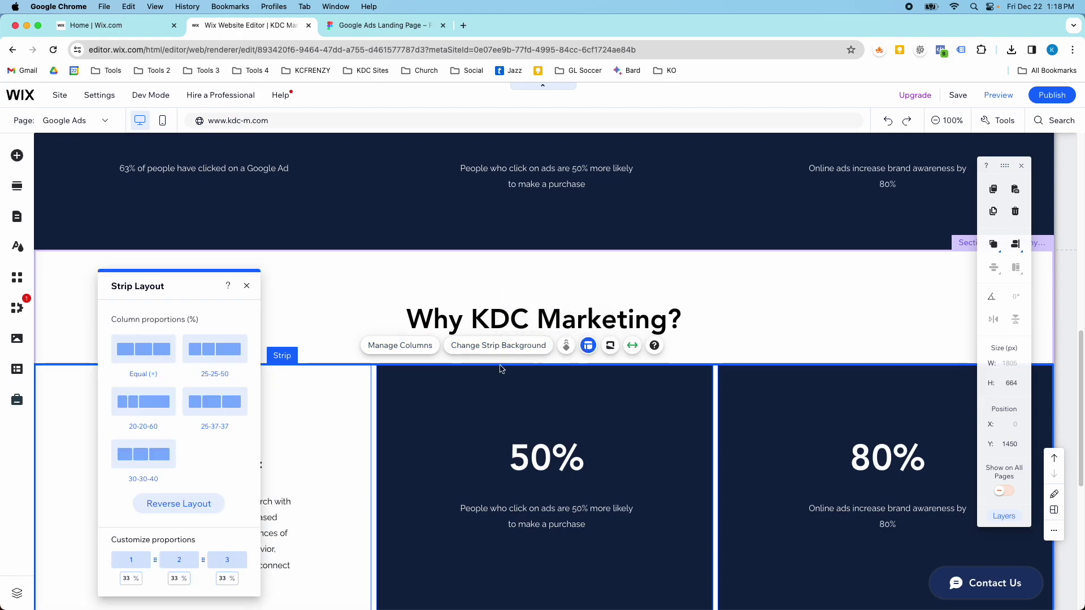
{"action": "scroll", "coordinate": [208, 497], "scroll_direction": "down", "scroll_amount": 5}
{"action": "left_click", "coordinate": [230, 529]}
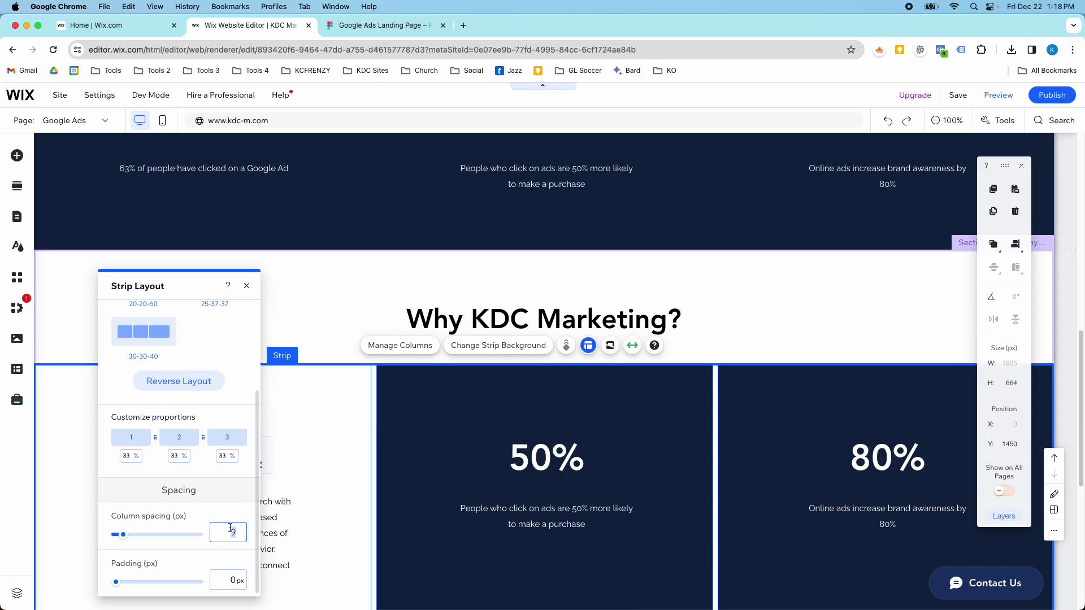
{"action": "type", "text": "8"}
Set the column spacing of the strip in the "Why Google Ads?" section to 8 px
{"action": "scroll", "coordinate": [452, 322], "scroll_direction": "up", "scroll_amount": 5}
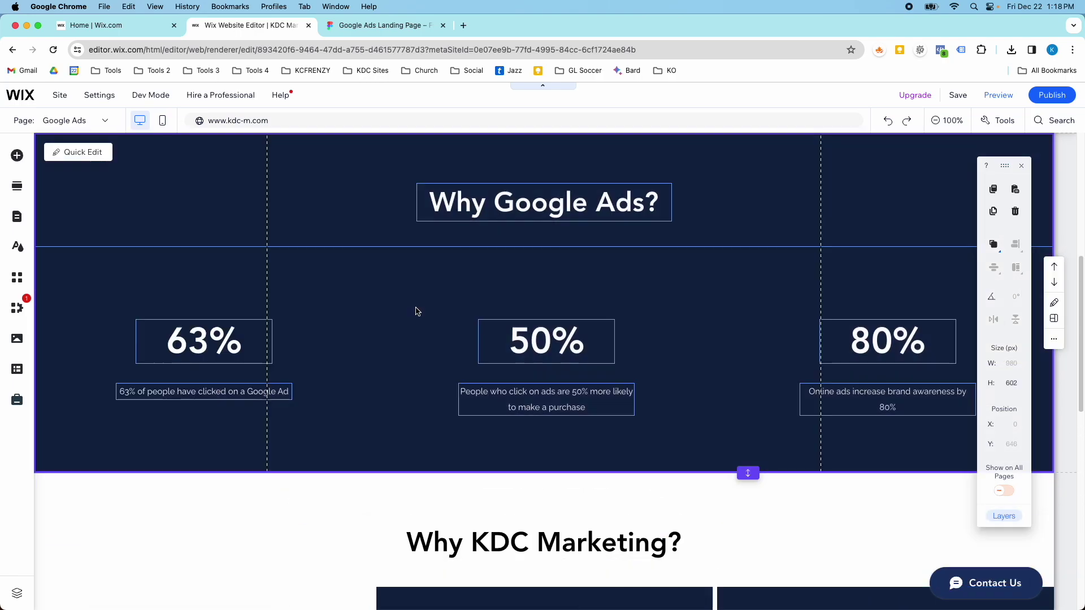
{"action": "left_click", "coordinate": [393, 331]}
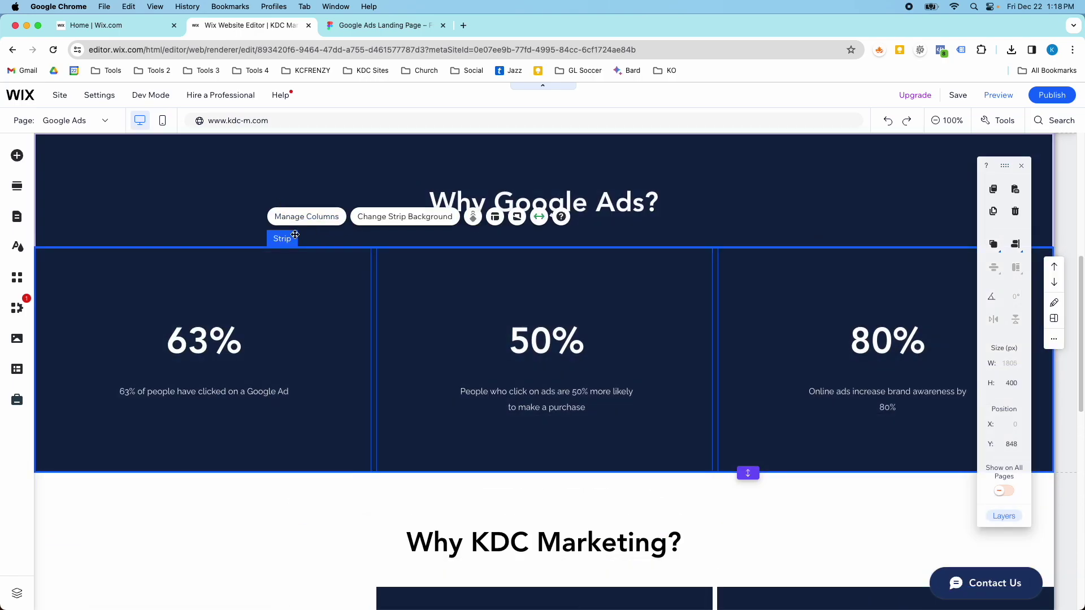
{"action": "left_click", "coordinate": [495, 217]}
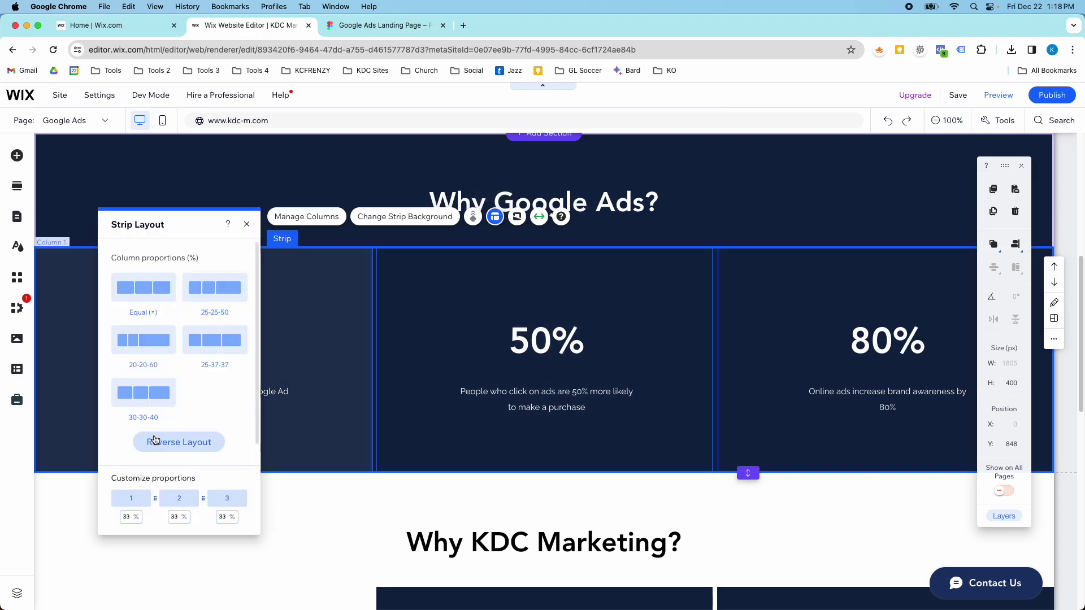
{"action": "scroll", "coordinate": [170, 452], "scroll_direction": "down", "scroll_amount": 3}
{"action": "type", "text": "8"}
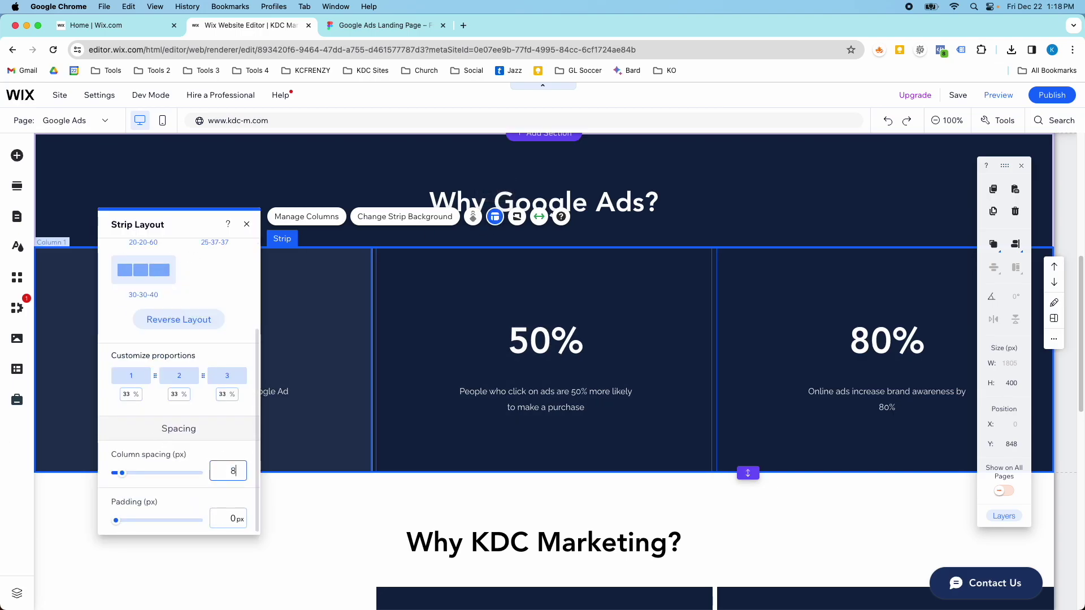
{"action": "left_click", "coordinate": [335, 512]}
Replace the "50%" text in the "Why KDC Marketing?" section with "Proven Track Record:" copied from the Figma wireframe
{"action": "scroll", "coordinate": [336, 513], "scroll_direction": "down", "scroll_amount": 5}
{"action": "left_click", "coordinate": [256, 476]}
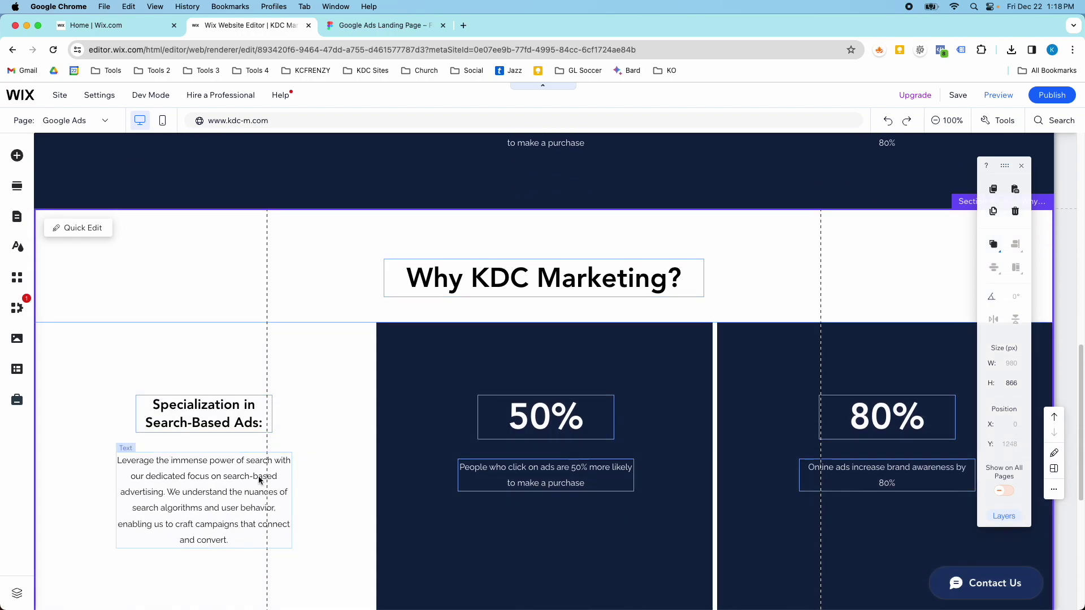
{"action": "scroll", "coordinate": [252, 476], "scroll_direction": "down", "scroll_amount": 2}
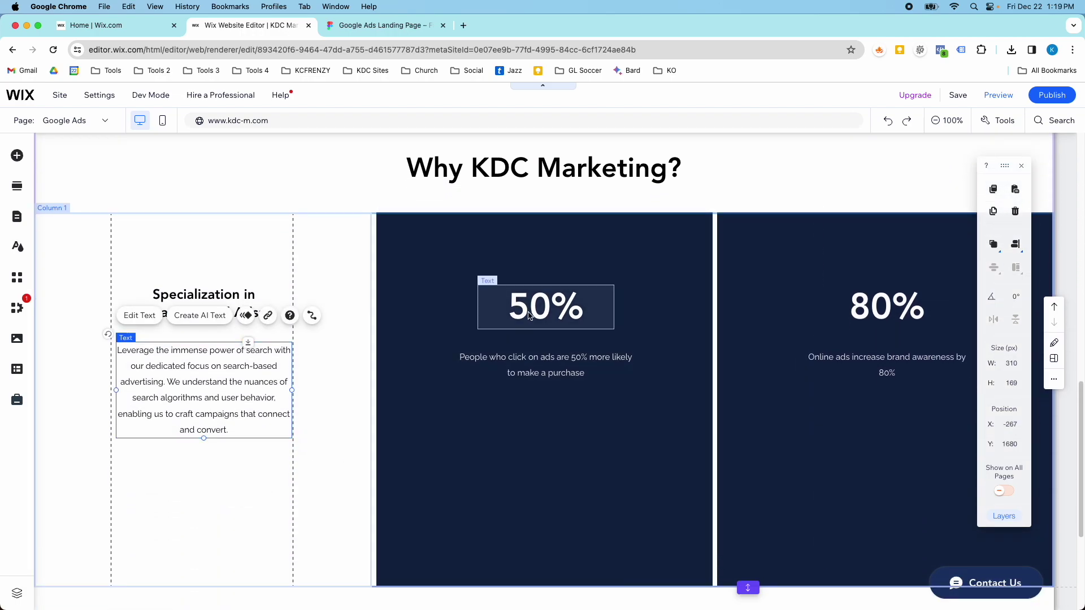
{"action": "left_click", "coordinate": [381, 31]}
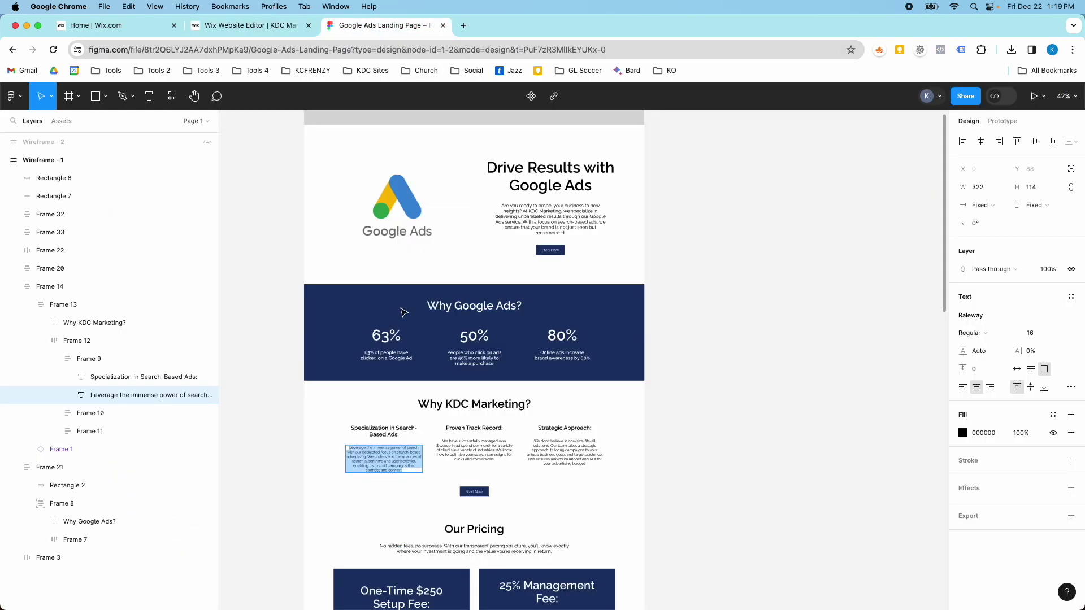
{"action": "left_click", "coordinate": [460, 427]}
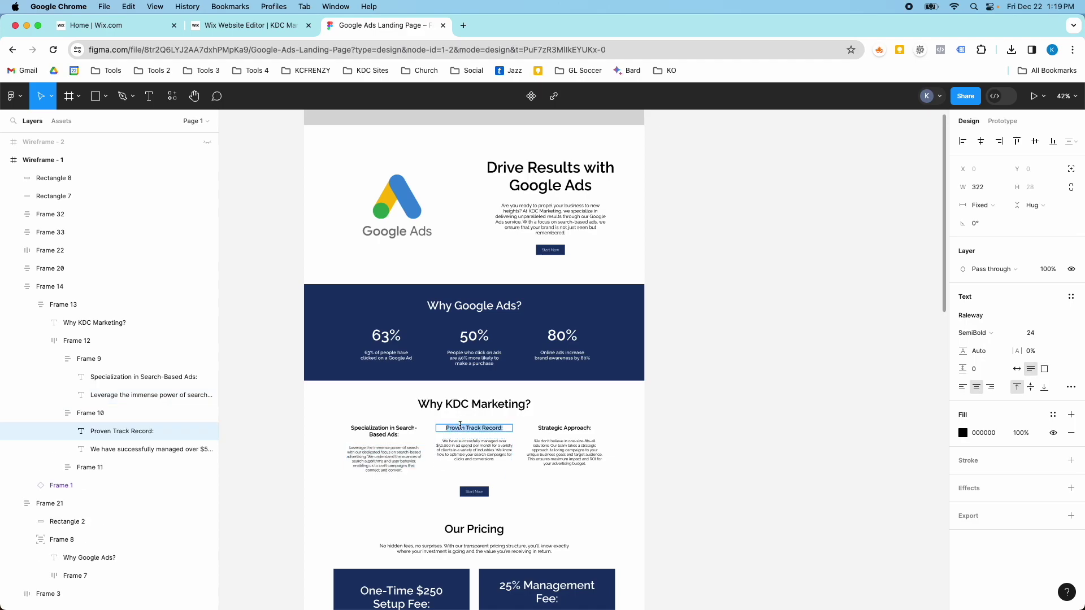
{"action": "left_click", "coordinate": [250, 27]}
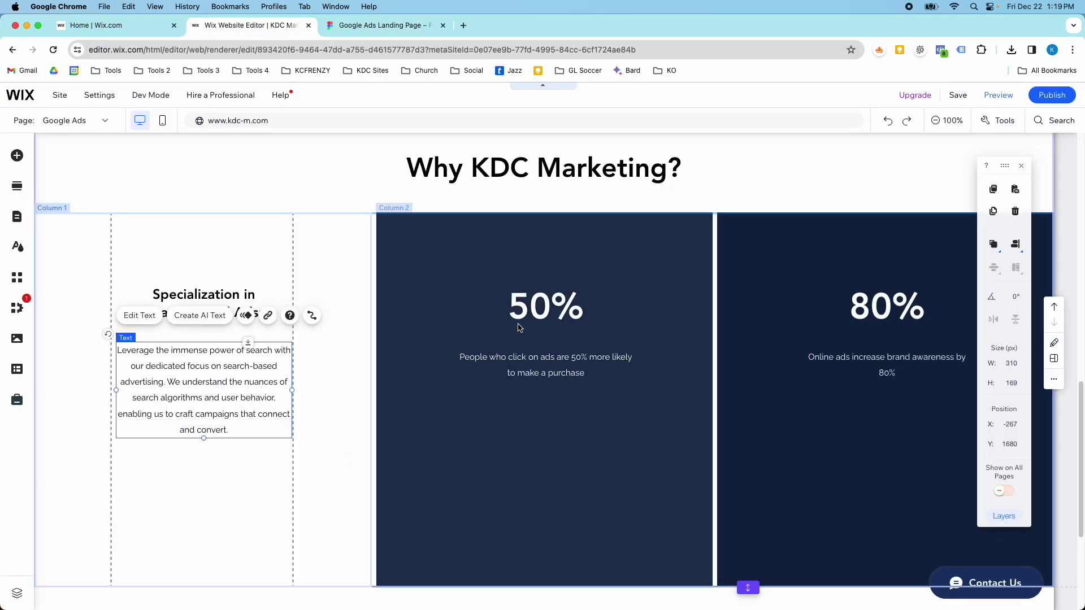
{"action": "left_click", "coordinate": [523, 317]}
{"action": "double_click", "coordinate": [523, 317]}
{"action": "type", "text": "Proven Track Record:"}
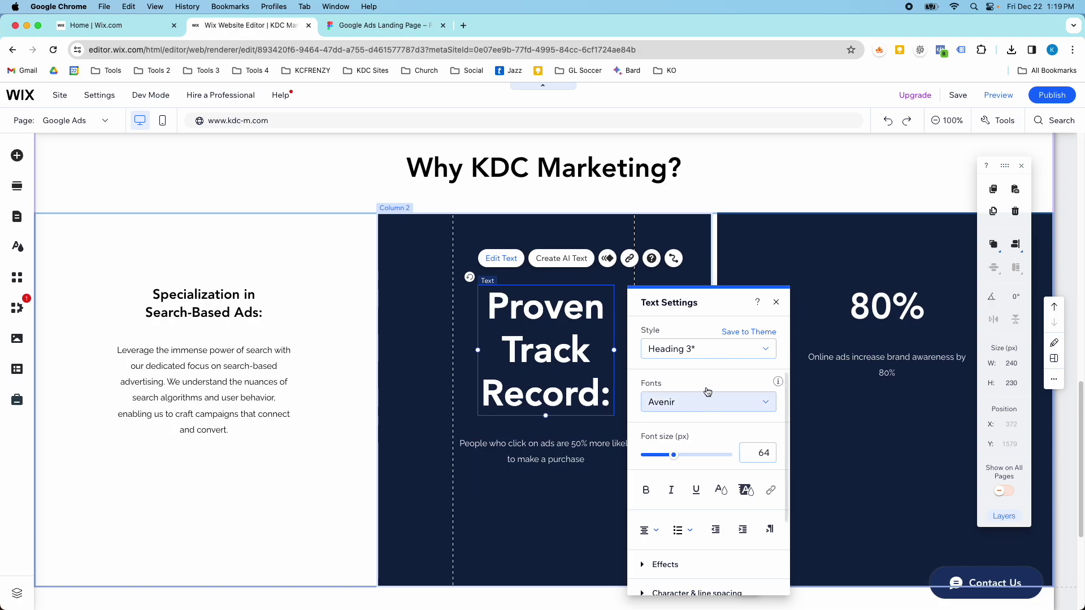
Style the "Proven Track Record:" text as Heading 6 with a font size of 24 px
{"action": "left_click", "coordinate": [689, 355]}
{"action": "left_click", "coordinate": [687, 480]}
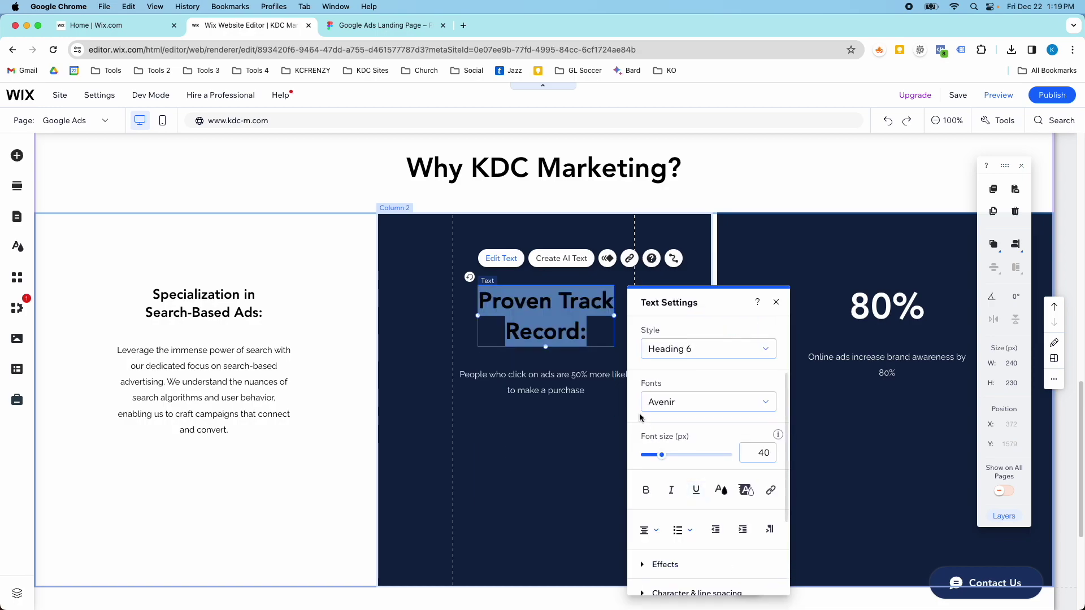
{"action": "left_click", "coordinate": [763, 450]}
{"action": "type", "text": "24"}
{"action": "key", "text": "Return"}
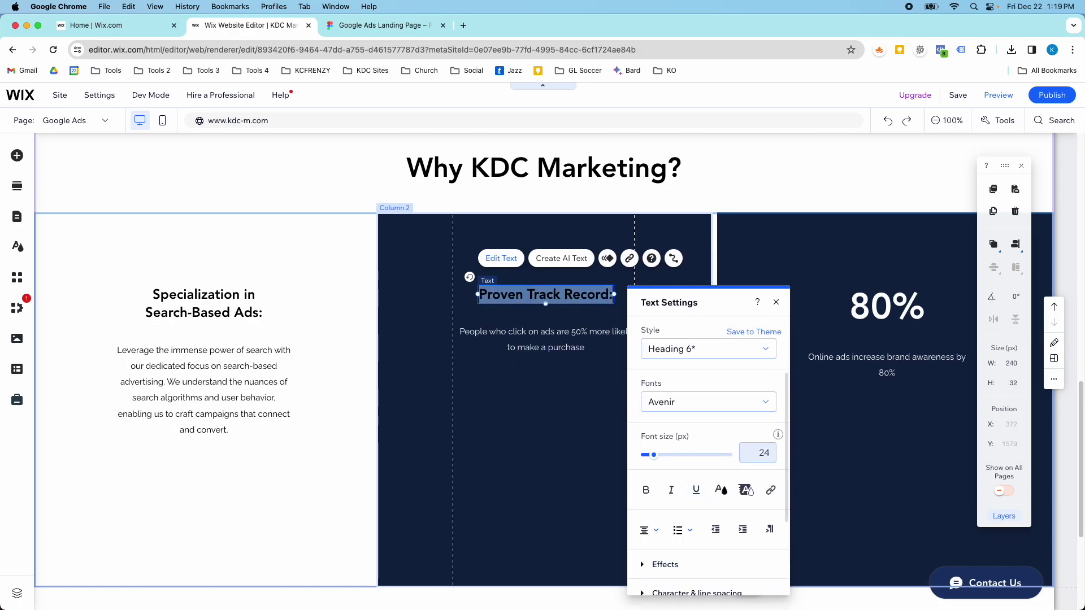
Replace the paragraph under "Proven Track Record:" with the "We have successfully managed over $50,000" paragraph copied from the Figma wireframe
{"action": "left_click", "coordinate": [390, 25]}
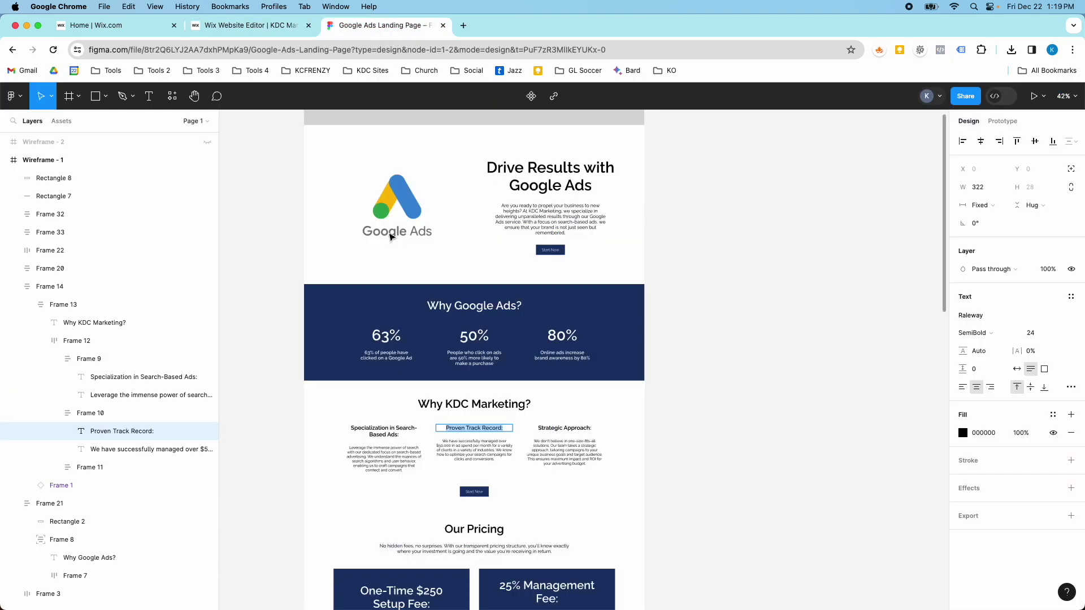
{"action": "double_click", "coordinate": [453, 446]}
{"action": "key", "text": "cmd+c"}
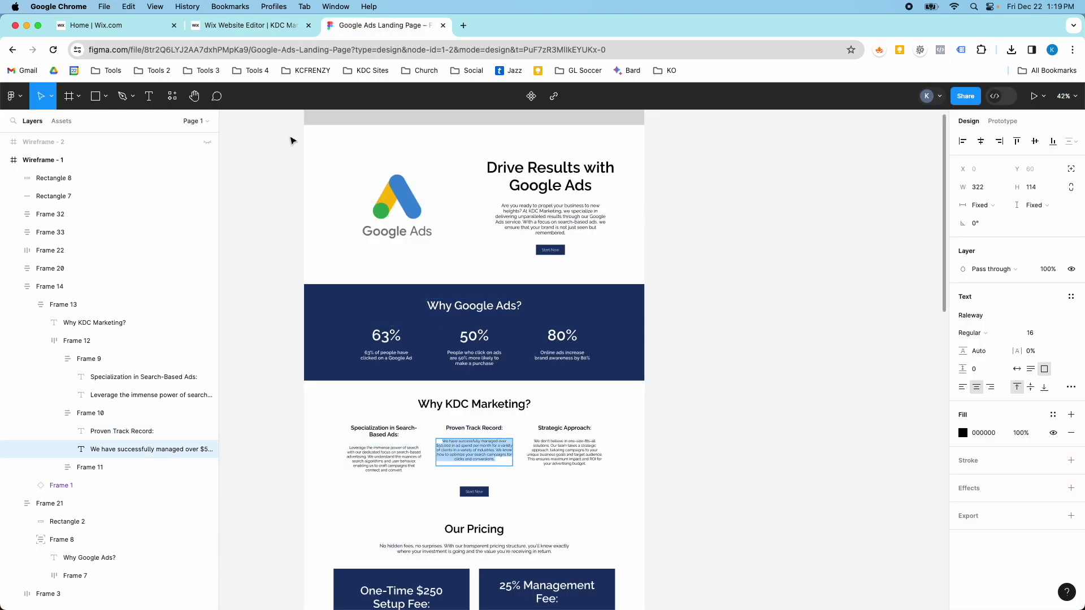
{"action": "left_click", "coordinate": [251, 25]}
{"action": "double_click", "coordinate": [530, 337]}
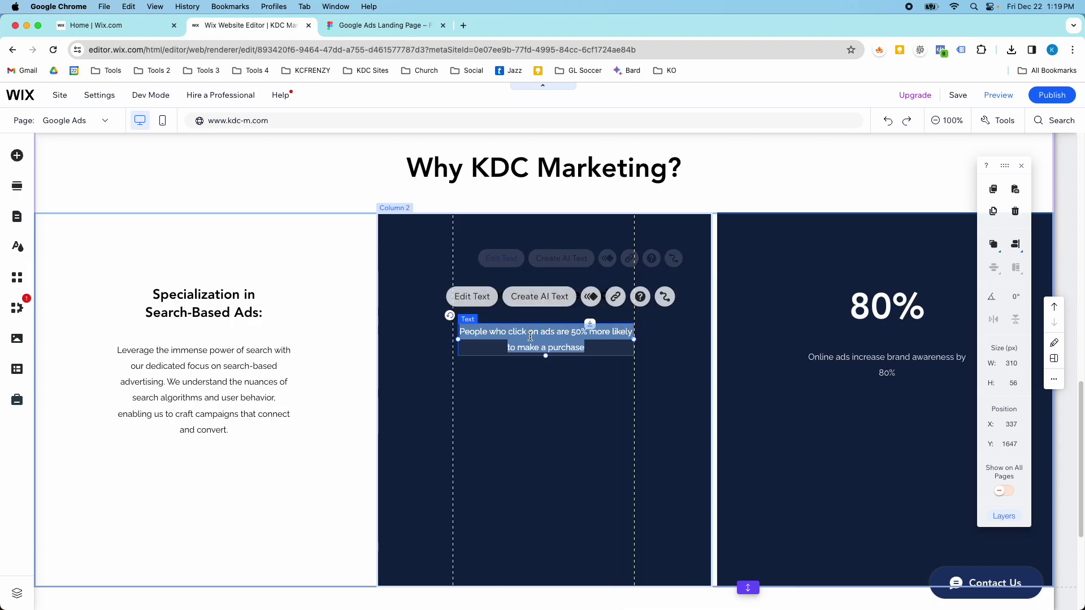
{"action": "key", "text": "cmd+v"}
Apply the Paragraph 3 style to the body text under "Proven Track Record:"
{"action": "left_click", "coordinate": [348, 210]}
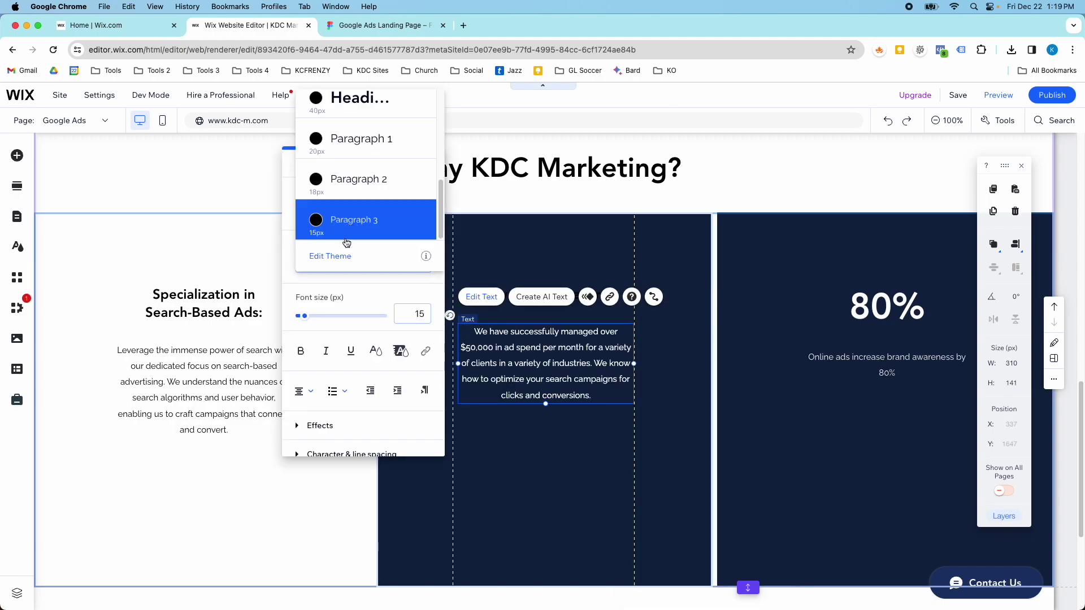
{"action": "left_click", "coordinate": [343, 198]}
{"action": "left_click", "coordinate": [339, 212]}
{"action": "left_click", "coordinate": [339, 253]}
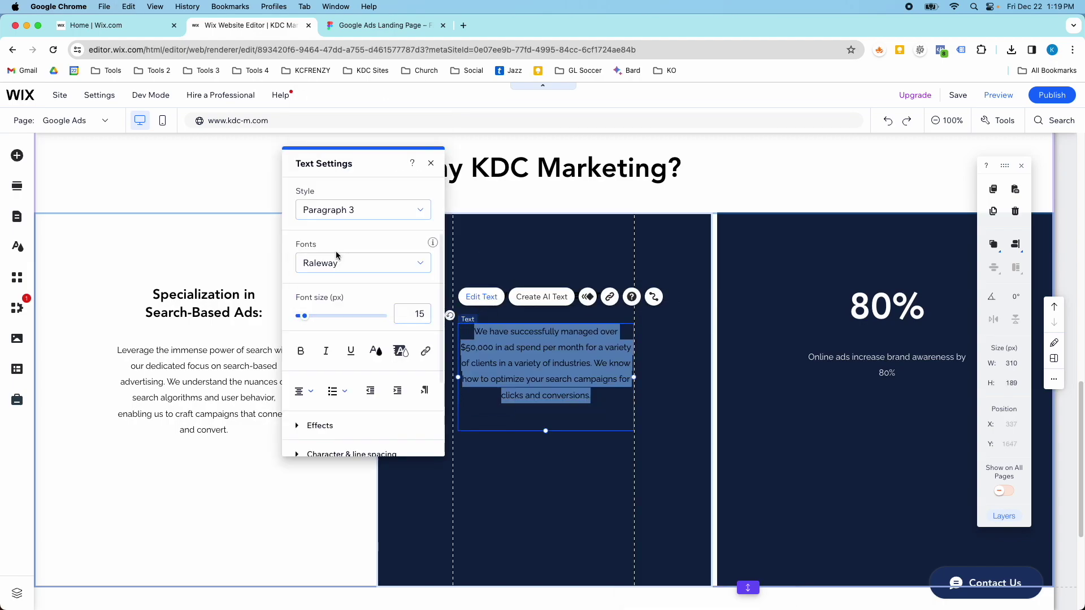
Change the background of the "Proven Track Record:" column to white (#FFFFFF)
{"action": "left_click", "coordinate": [507, 409]}
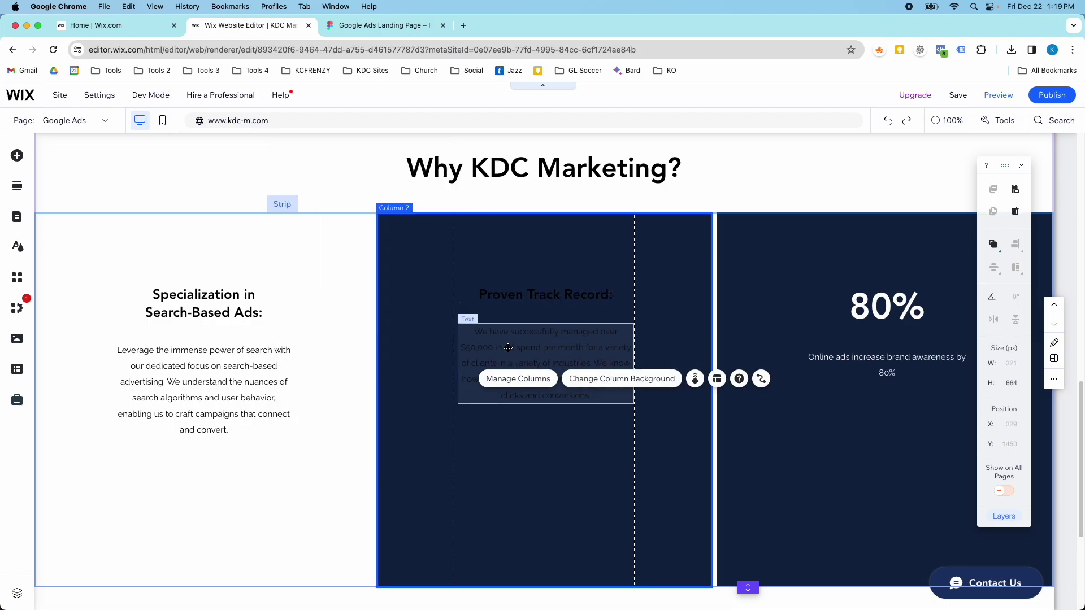
{"action": "left_click", "coordinate": [591, 384]}
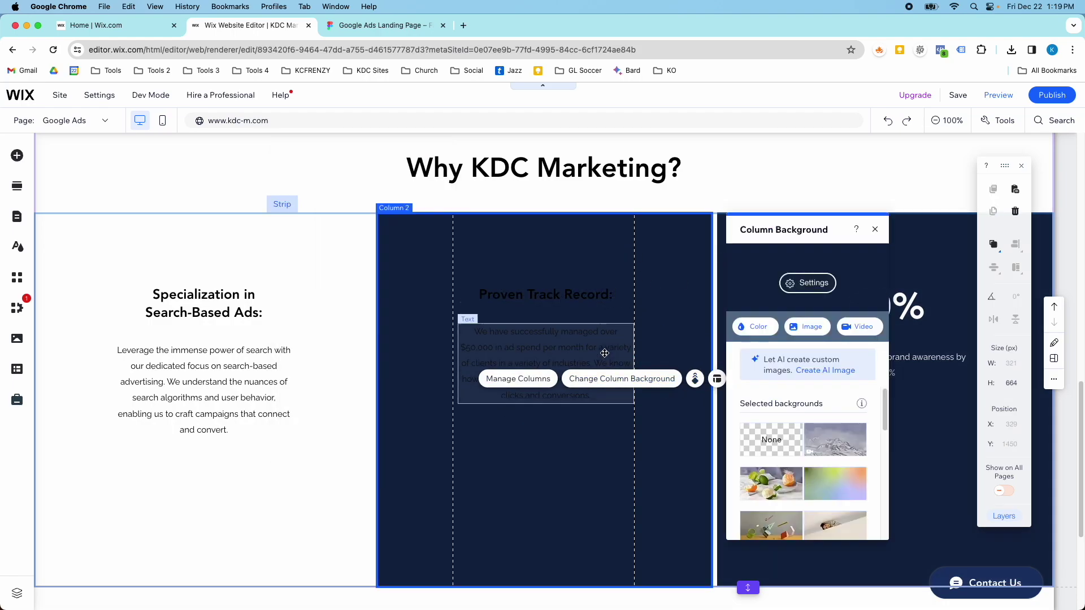
{"action": "left_click", "coordinate": [751, 329]}
{"action": "left_click", "coordinate": [763, 426]}
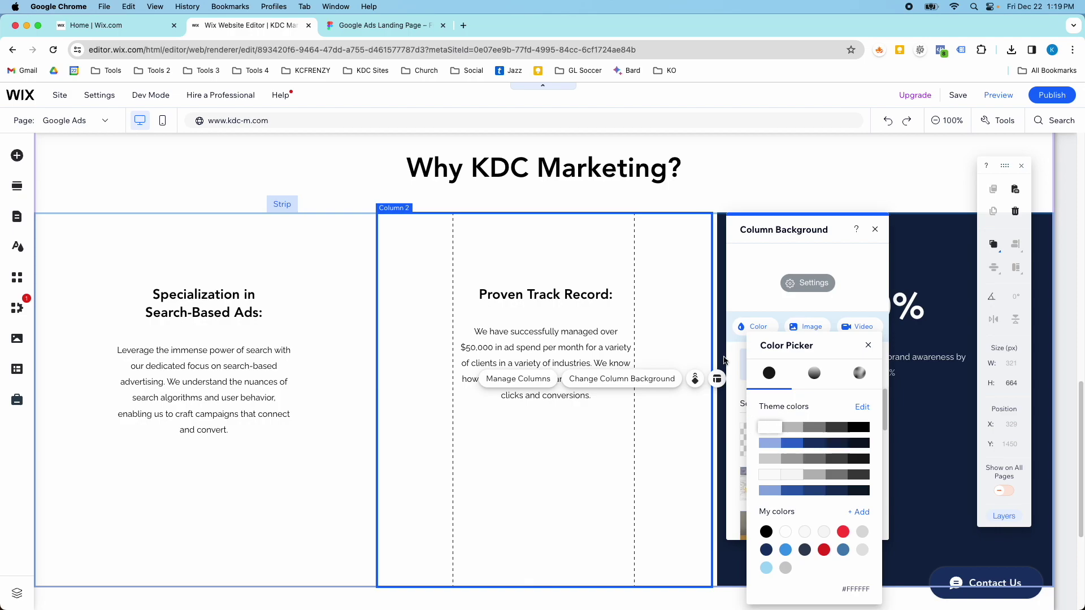
{"action": "left_click", "coordinate": [653, 262]}
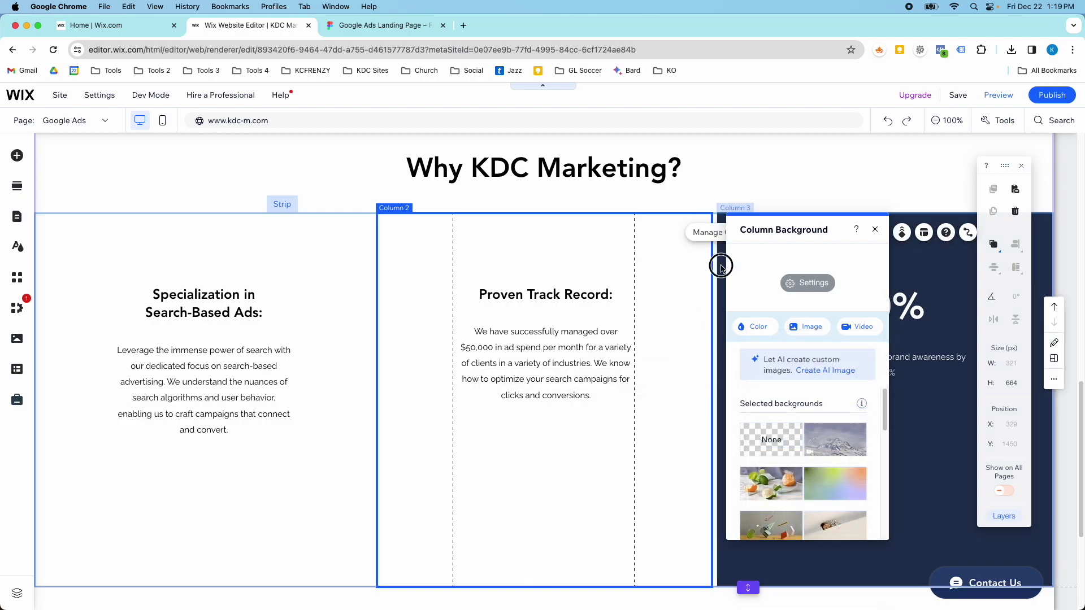
{"action": "left_click", "coordinate": [715, 262]}
Replace the "80%" text in the "Why KDC Marketing?" section with "Strategic Approach:" copied from the Figma wireframe
{"action": "left_click", "coordinate": [363, 29]}
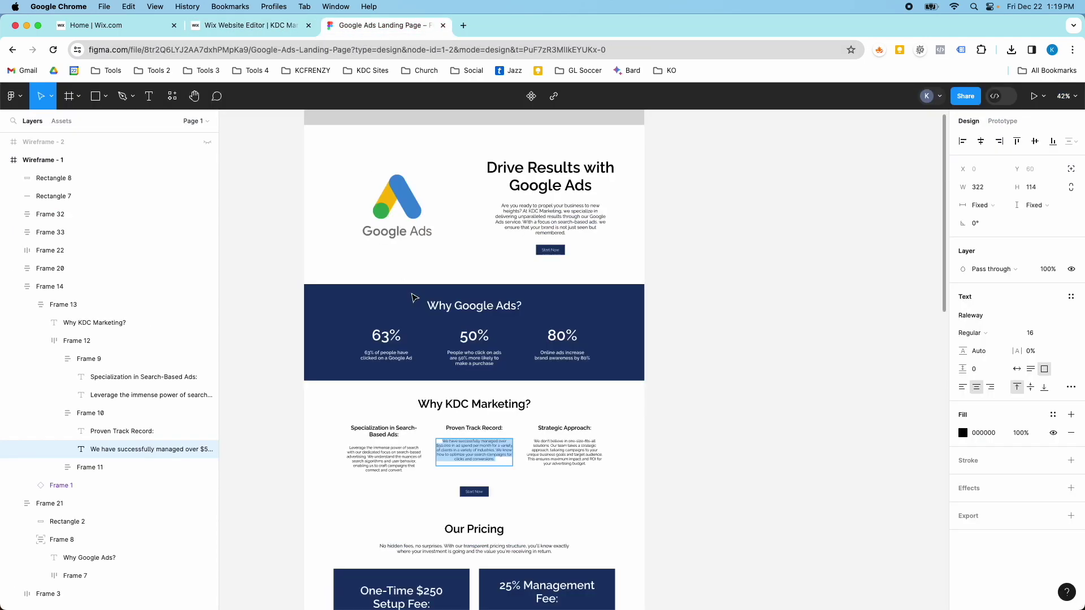
{"action": "double_click", "coordinate": [539, 427]}
{"action": "key", "text": "super+c"}
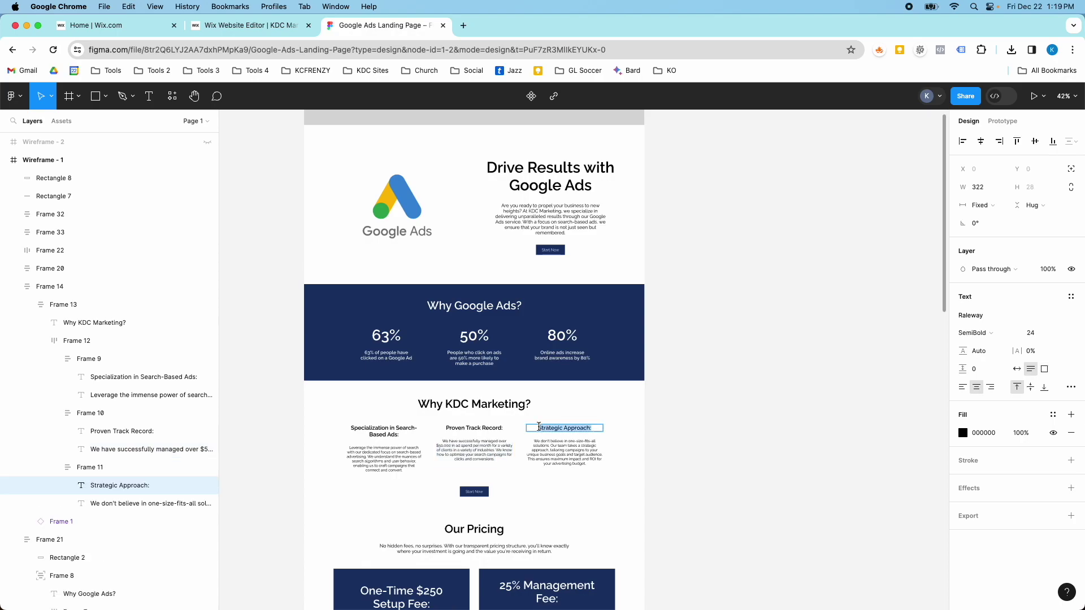
{"action": "left_click", "coordinate": [249, 24]}
{"action": "left_click", "coordinate": [871, 308]}
{"action": "double_click", "coordinate": [868, 301]}
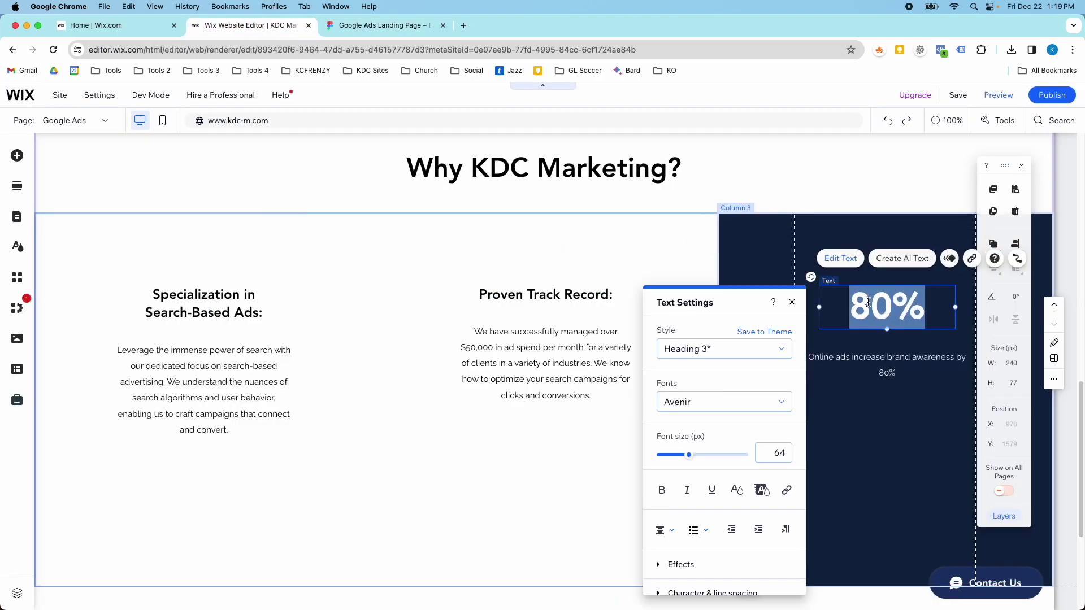
{"action": "key", "text": "super+v"}
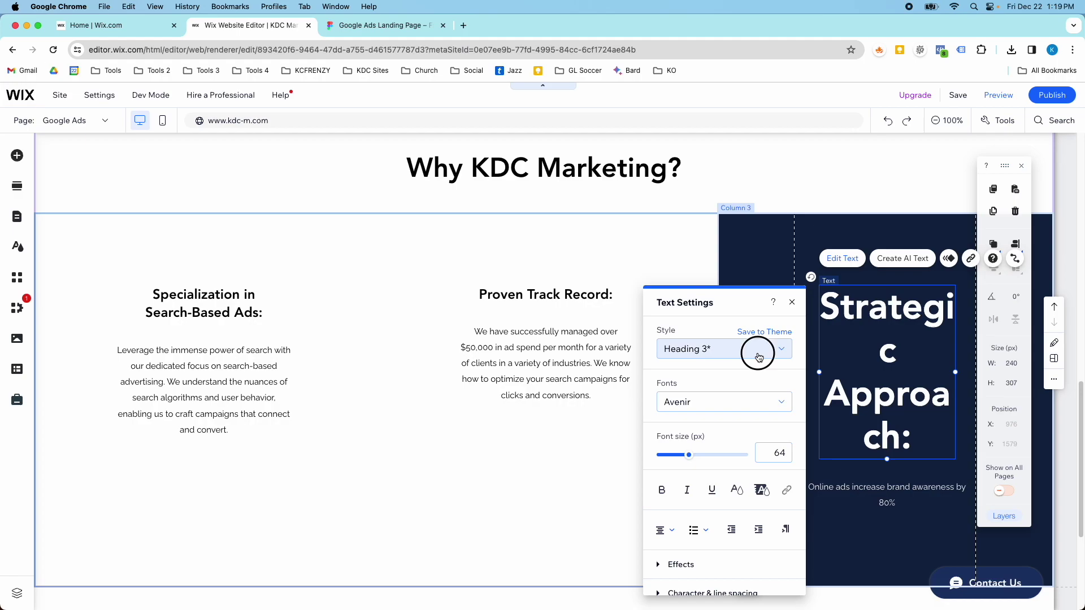
Style the "Strategic Approach:" text as Heading 6 with a font size of 24 px
{"action": "left_click", "coordinate": [758, 357]}
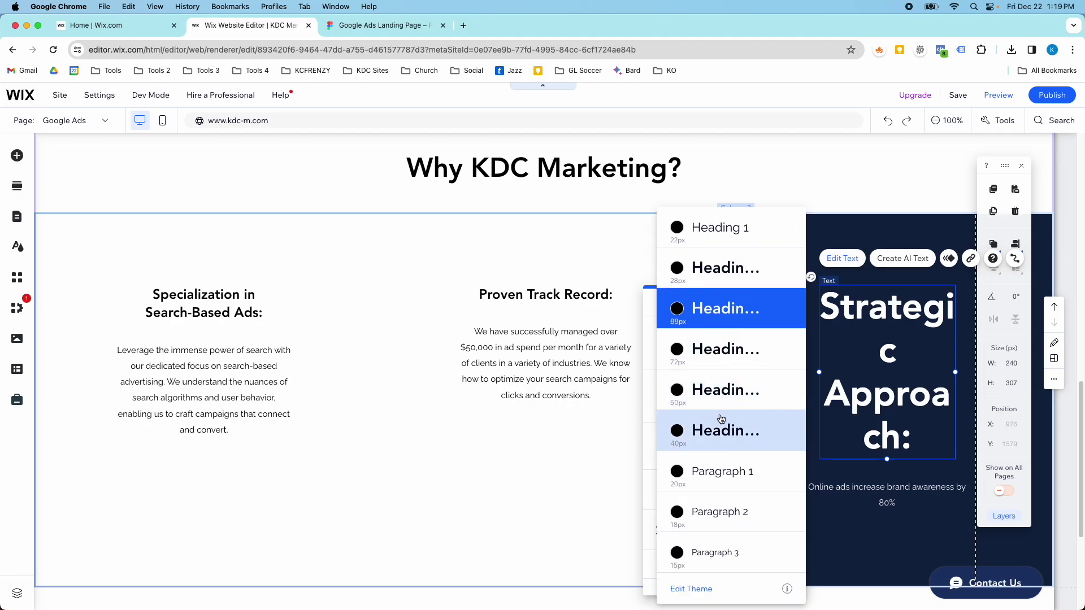
{"action": "left_click", "coordinate": [722, 425]}
{"action": "left_click", "coordinate": [780, 452]}
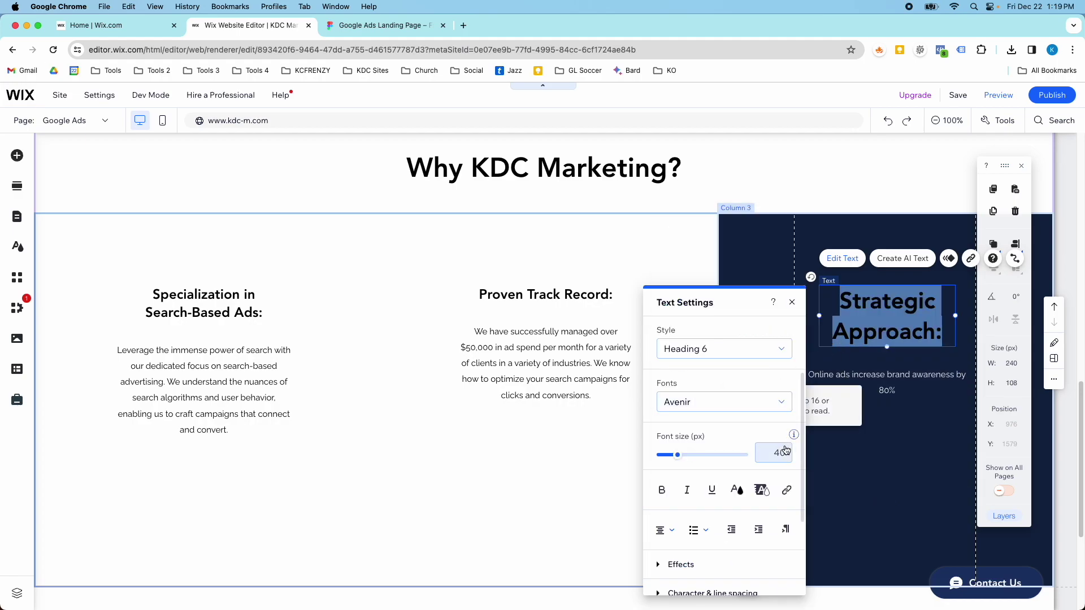
{"action": "type", "text": "24"}
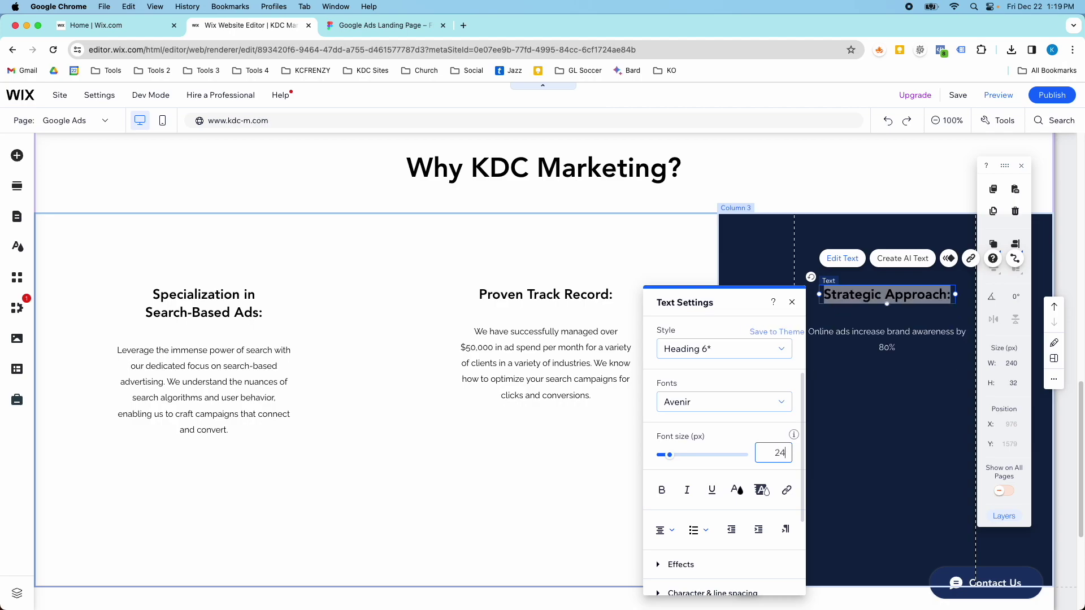
{"action": "left_click", "coordinate": [906, 429]}
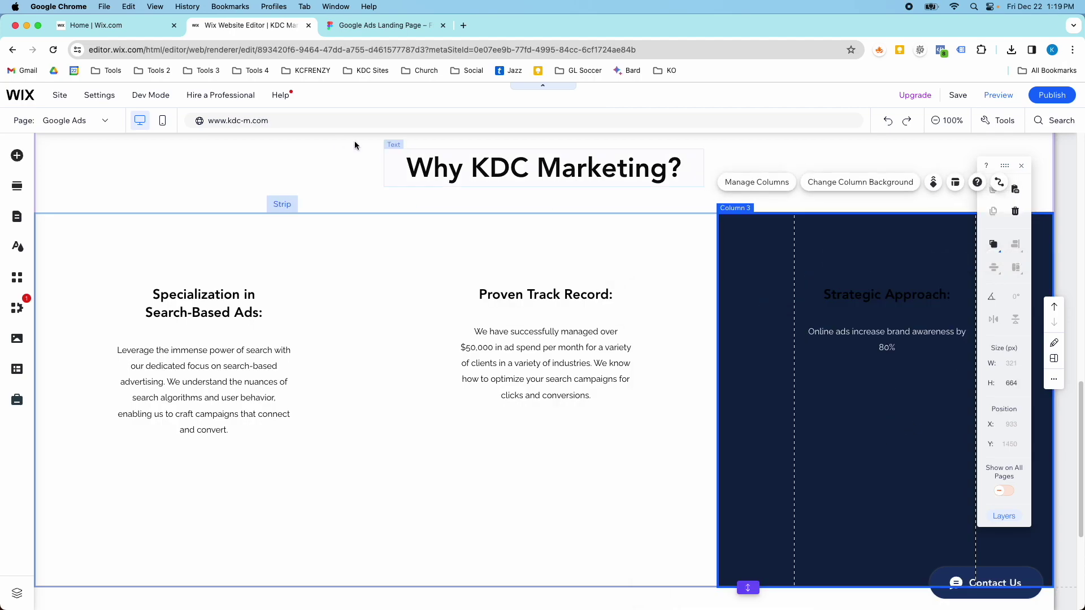
Replace the paragraph under "Strategic Approach:" with the "We don't believe in one-size-fits-all solutions" paragraph copied from the Figma wireframe
{"action": "left_click", "coordinate": [377, 34]}
{"action": "double_click", "coordinate": [541, 452]}
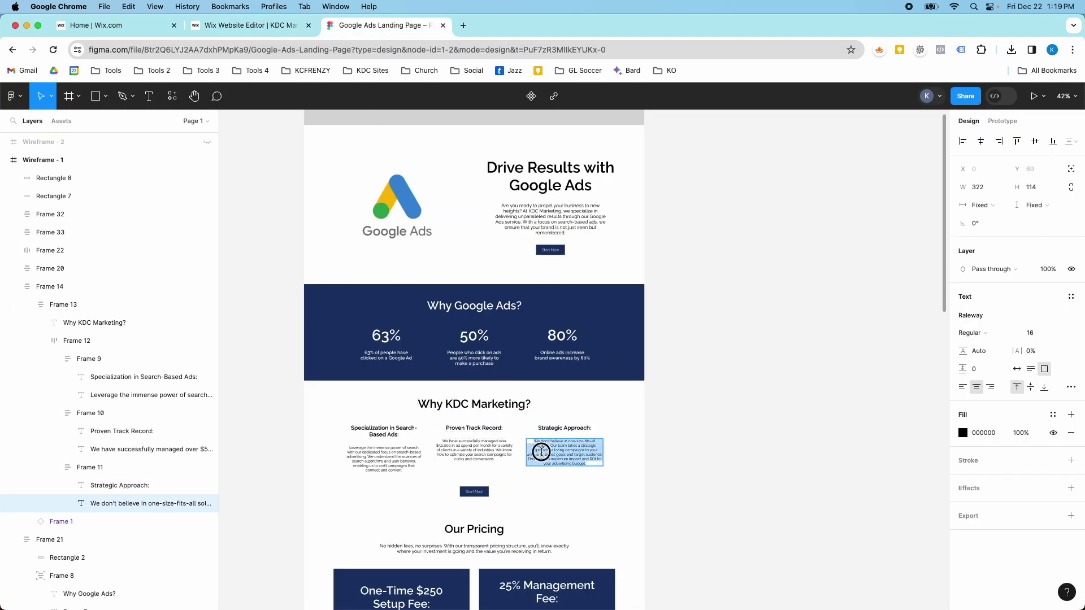
{"action": "left_click", "coordinate": [249, 25]}
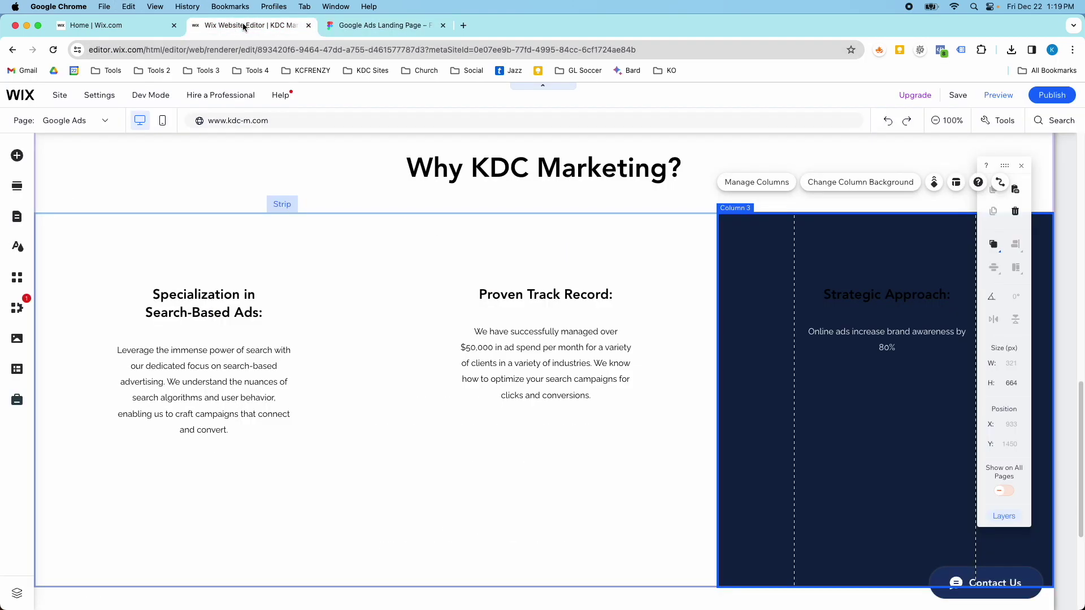
{"action": "left_click", "coordinate": [842, 330]}
{"action": "left_click", "coordinate": [842, 330]}
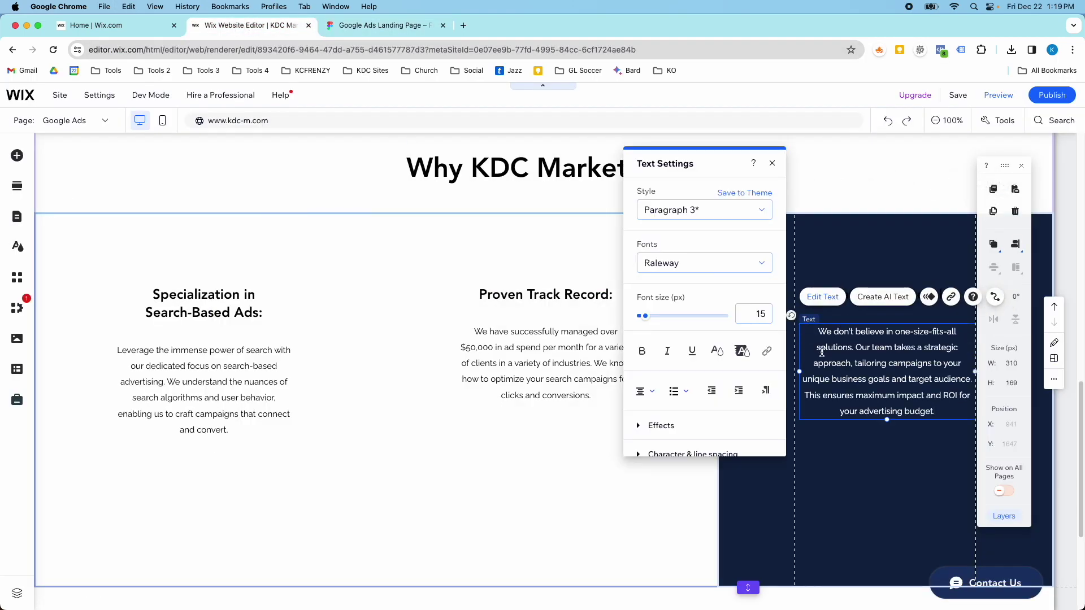
Apply the Paragraph 3 style to the body text under "Strategic Approach:"
{"action": "left_click", "coordinate": [686, 209]}
{"action": "left_click", "coordinate": [686, 180]}
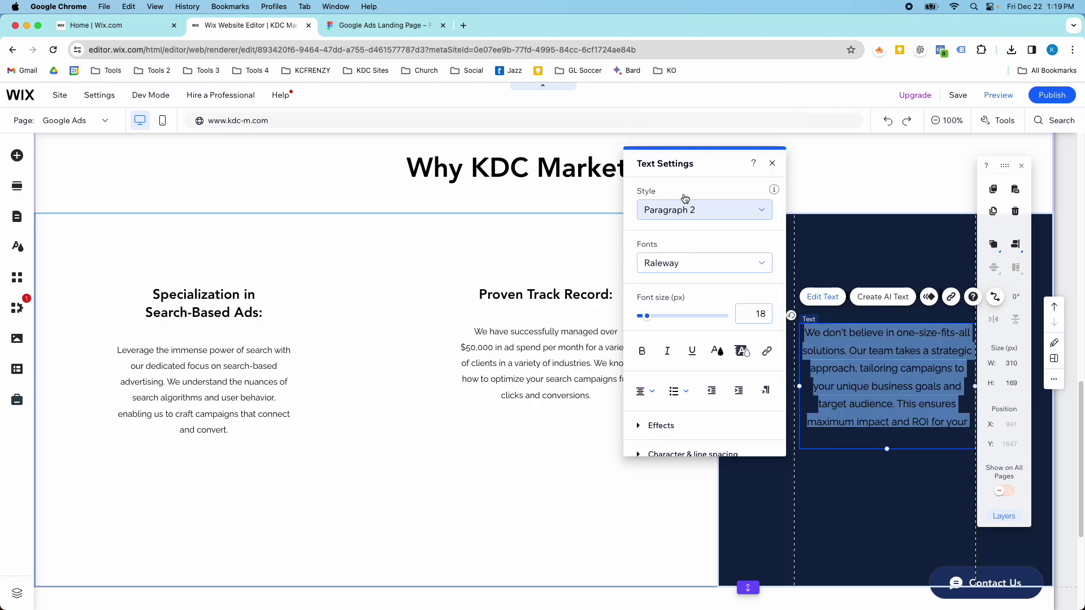
{"action": "left_click", "coordinate": [686, 211]}
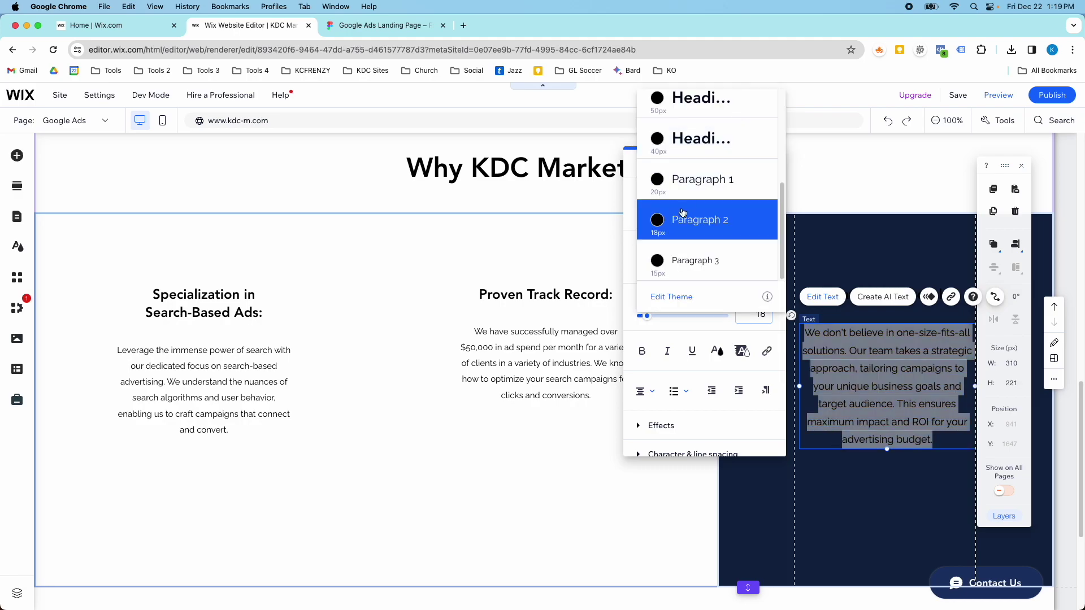
{"action": "left_click", "coordinate": [684, 260]}
Change the background of the "Strategic Approach:" column to the white theme color
{"action": "left_click", "coordinate": [843, 250]}
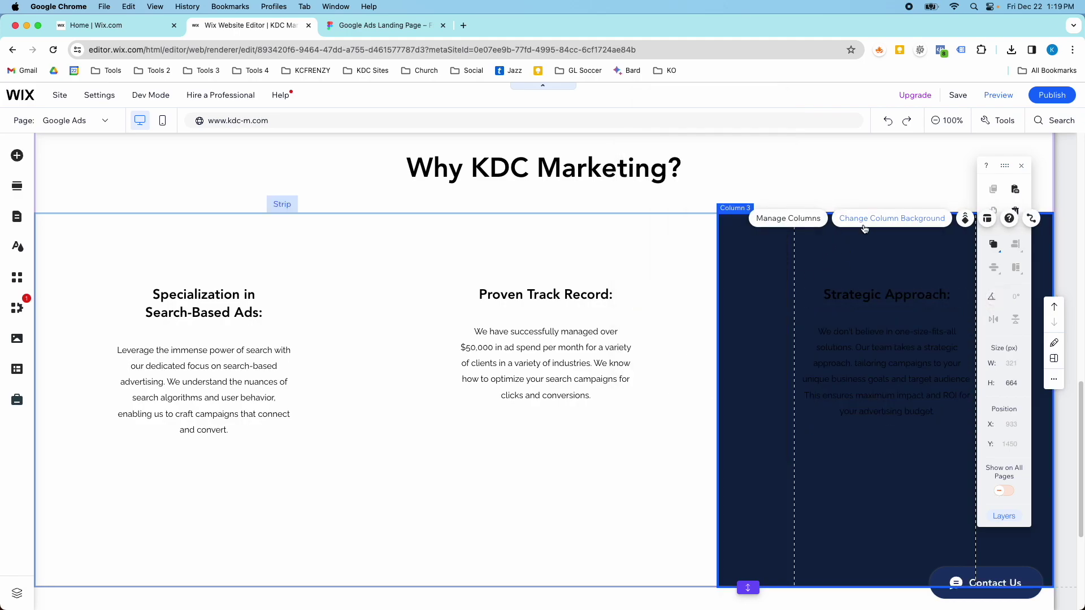
{"action": "left_click", "coordinate": [892, 219]}
{"action": "left_click", "coordinate": [586, 330]}
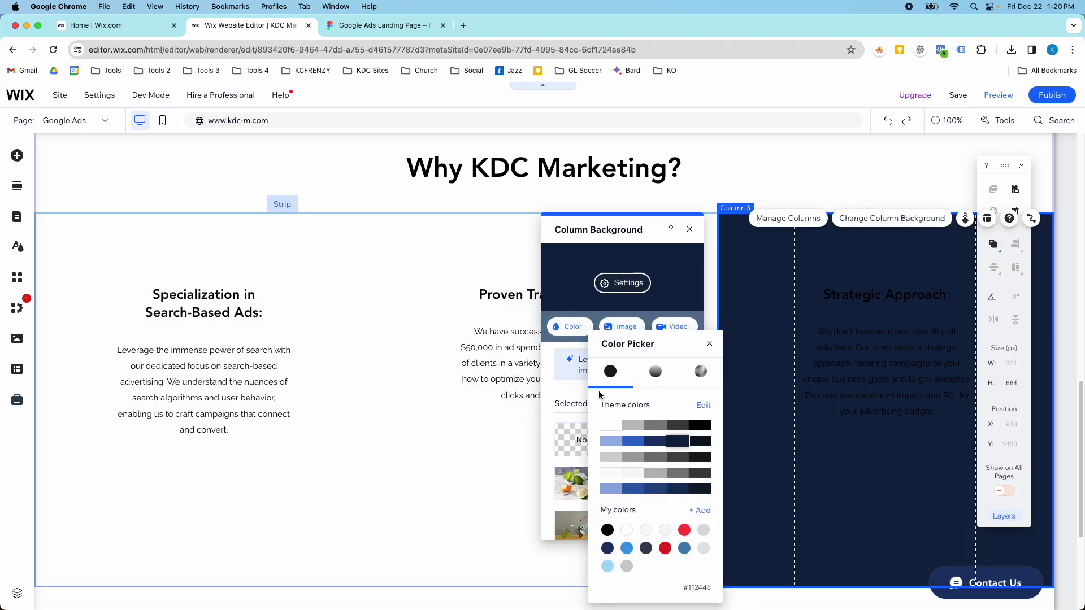
{"action": "left_click", "coordinate": [611, 426]}
{"action": "left_click", "coordinate": [748, 337]}
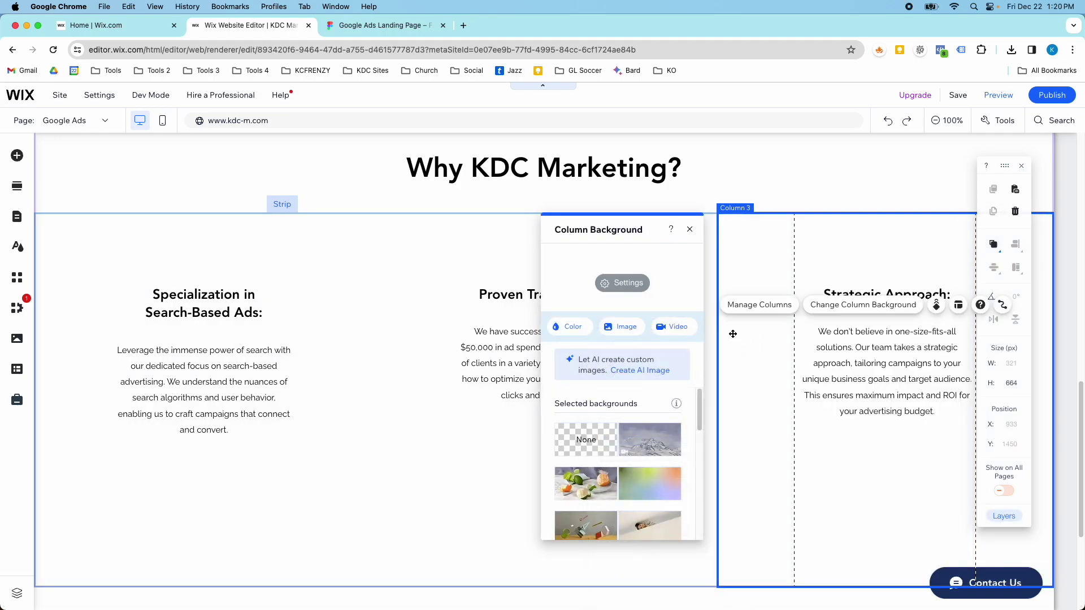
Shorten the three-column strip to about 417 px high and extend the "Why KDC Marketing?" section to leave blank space below it
{"action": "left_click", "coordinate": [358, 244]}
{"action": "left_click", "coordinate": [475, 565]}
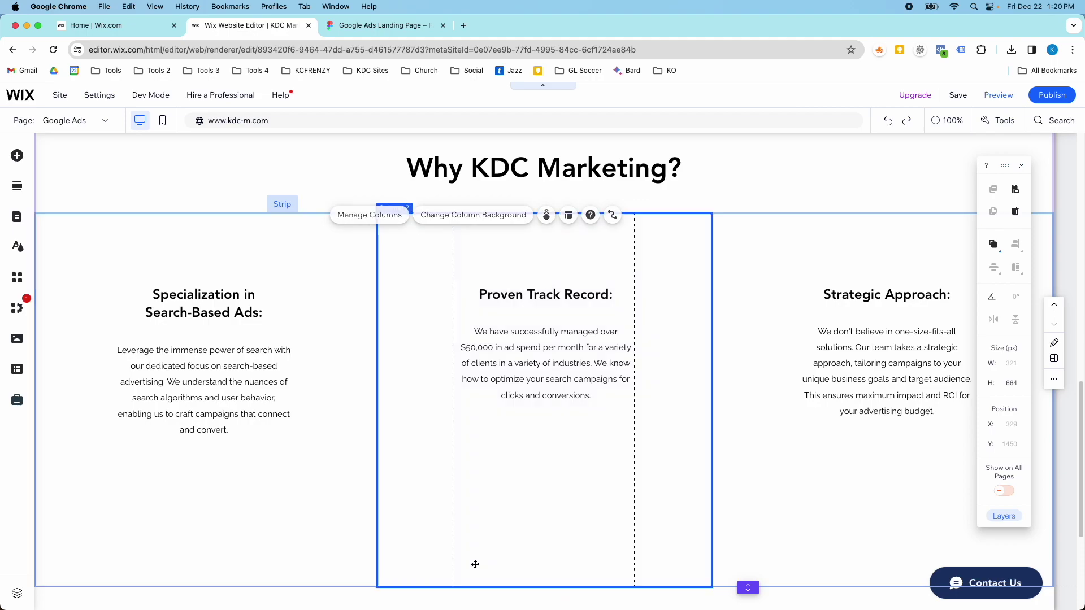
{"action": "left_click_drag", "start_coordinate": [468, 574], "coordinate": [462, 446]}
{"action": "left_click", "coordinate": [749, 212]}
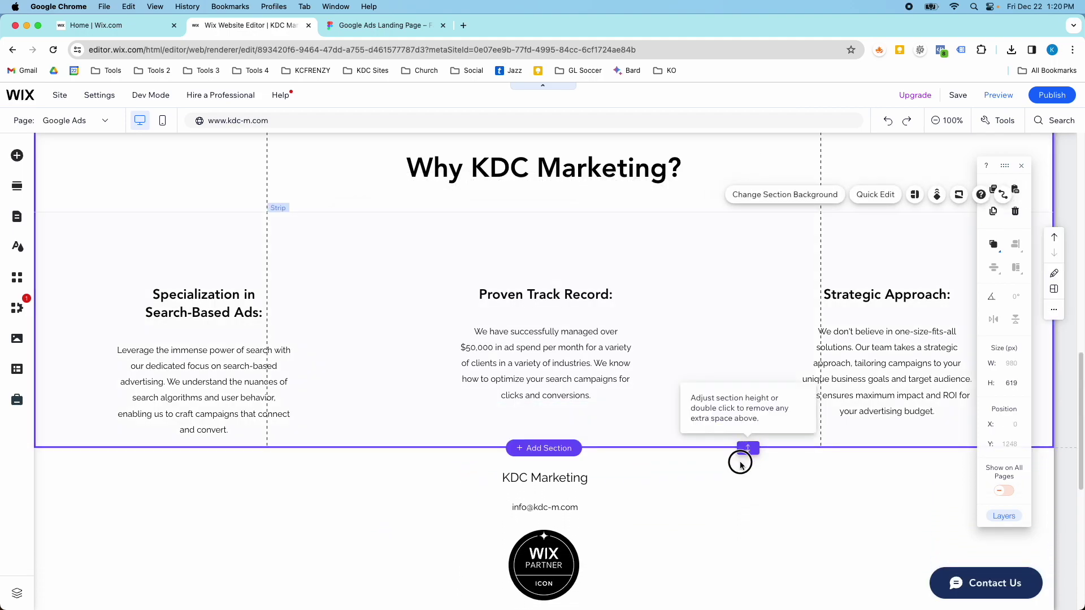
{"action": "left_click_drag", "start_coordinate": [748, 449], "coordinate": [747, 525]}
{"action": "left_click", "coordinate": [656, 356]}
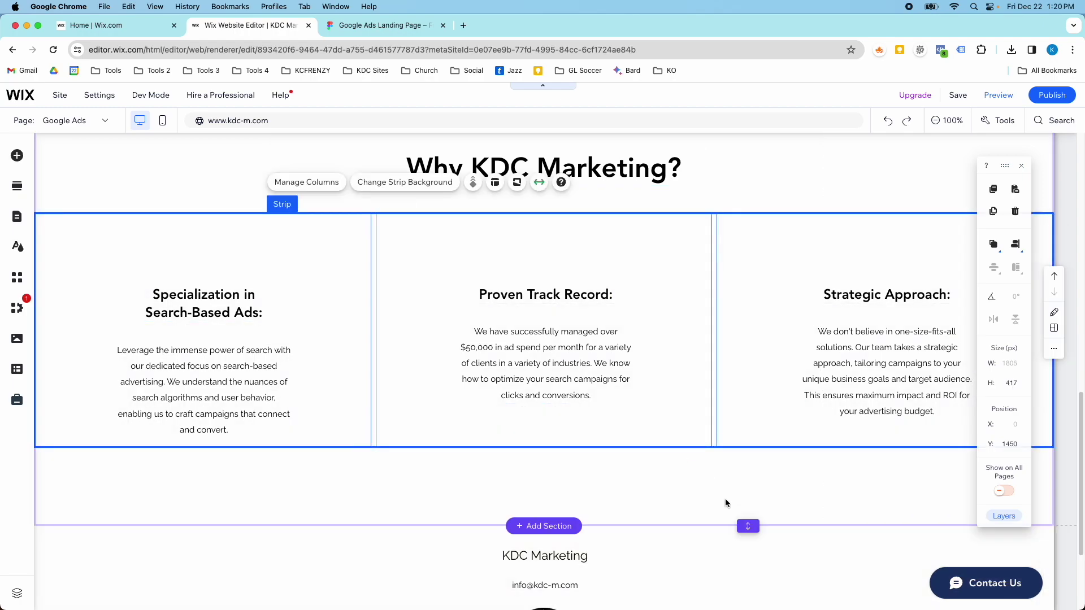
Following the wireframe, copy the hero section's "Start Now" button and paste it centered below the columns of the "Why KDC Marketing?" section
{"action": "left_click", "coordinate": [340, 27]}
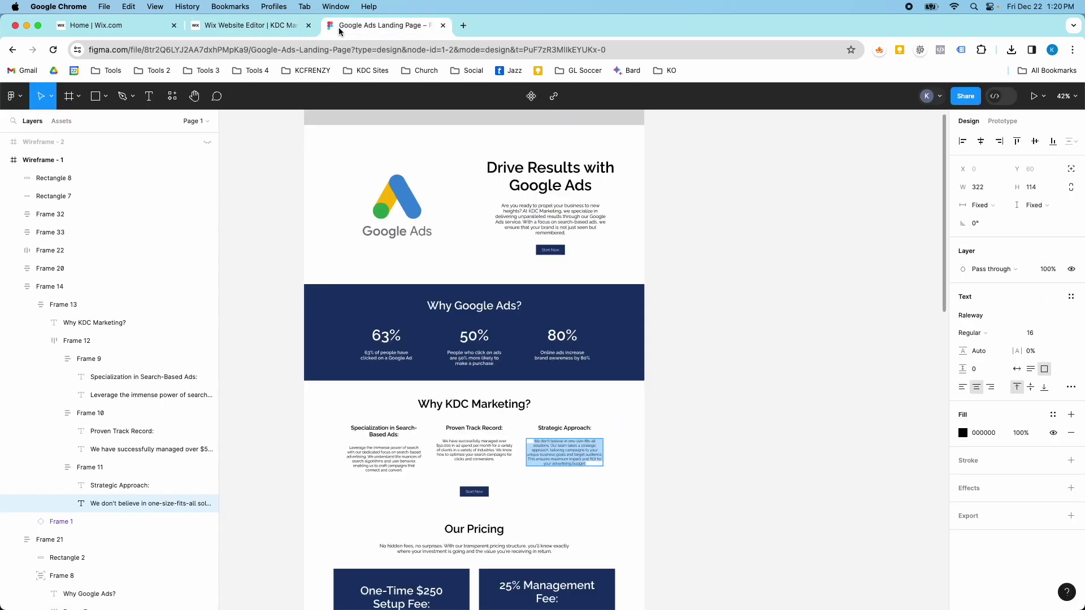
{"action": "scroll", "coordinate": [475, 481], "scroll_direction": "down", "scroll_amount": 1}
{"action": "scroll", "coordinate": [479, 469], "scroll_direction": "up", "scroll_amount": 10}
{"action": "left_click", "coordinate": [564, 483]}
{"action": "scroll", "coordinate": [565, 485], "scroll_direction": "down", "scroll_amount": 8}
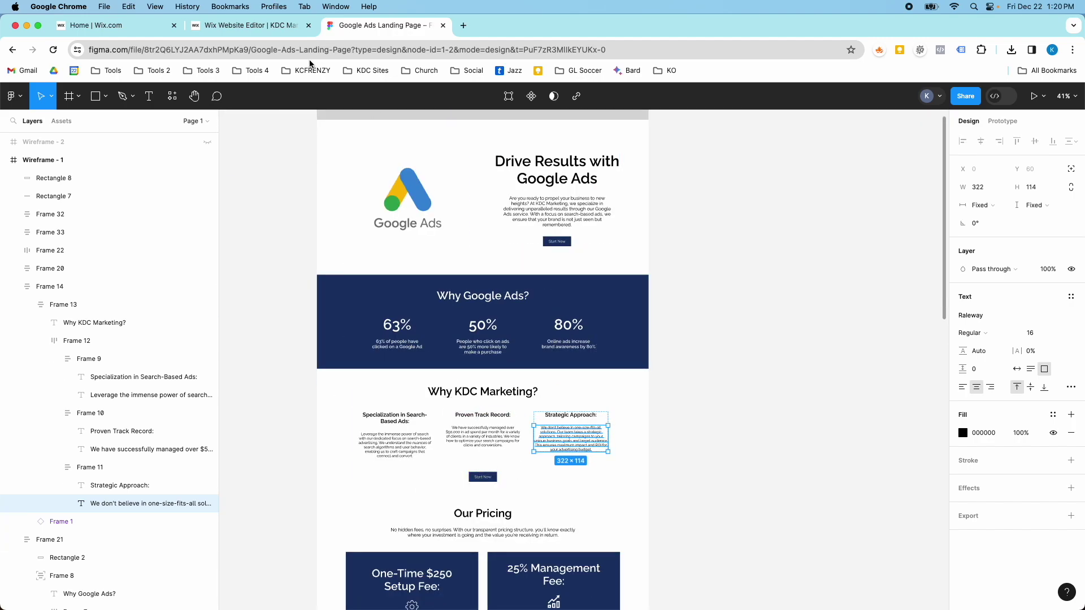
{"action": "left_click", "coordinate": [253, 27]}
{"action": "scroll", "coordinate": [581, 307], "scroll_direction": "up", "scroll_amount": 10}
{"action": "scroll", "coordinate": [588, 315], "scroll_direction": "down", "scroll_amount": 3}
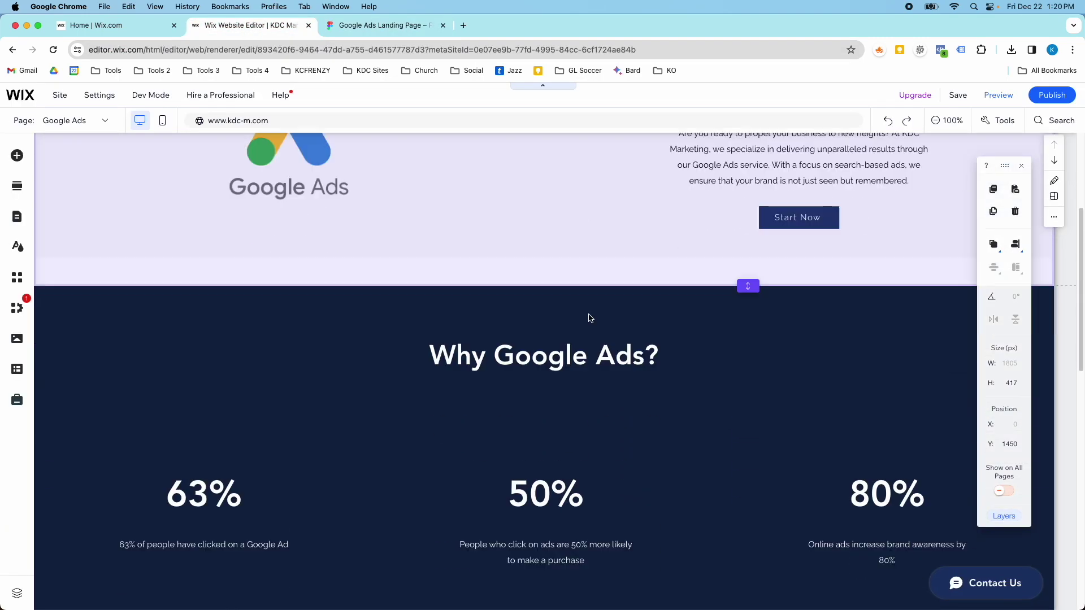
{"action": "left_click", "coordinate": [767, 186]}
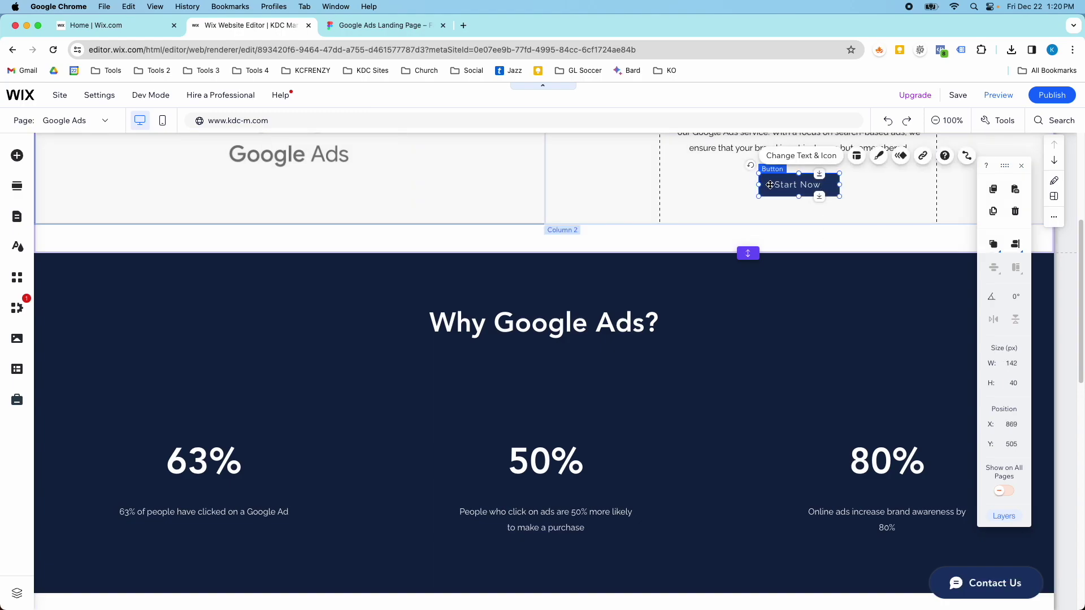
{"action": "scroll", "coordinate": [660, 301], "scroll_direction": "down", "scroll_amount": 10}
{"action": "left_click", "coordinate": [605, 395]}
{"action": "key", "text": "cmd+v"}
{"action": "left_click_drag", "start_coordinate": [602, 375], "coordinate": [527, 426]}
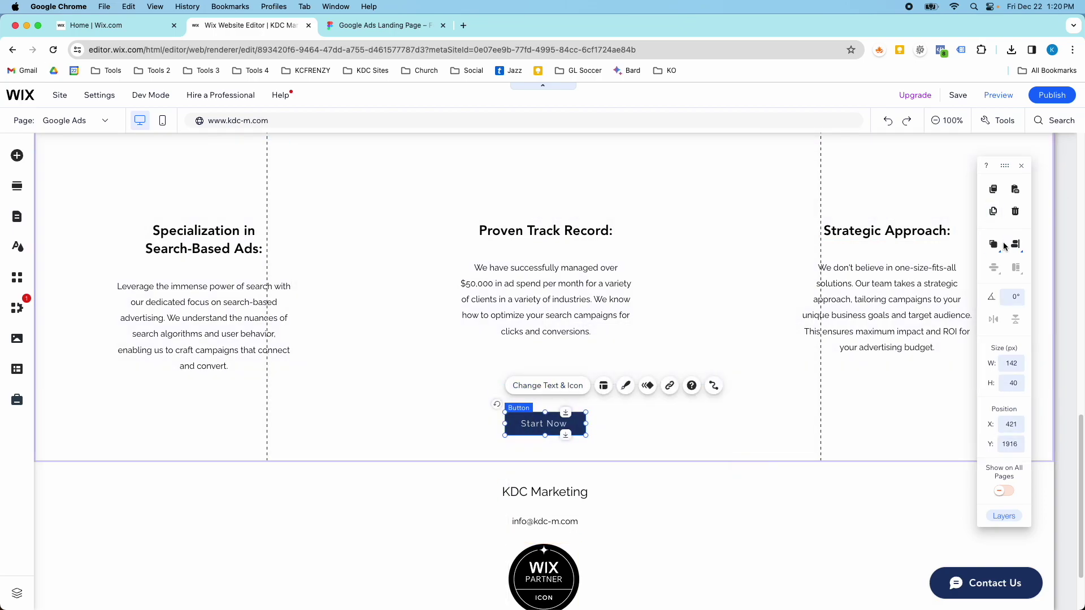
{"action": "key", "text": "Left"}
{"action": "key", "text": "Left"}
Move the "Specialization in Search-Based Ads:" heading up within its column to about Y 1546
{"action": "left_click", "coordinate": [497, 230]}
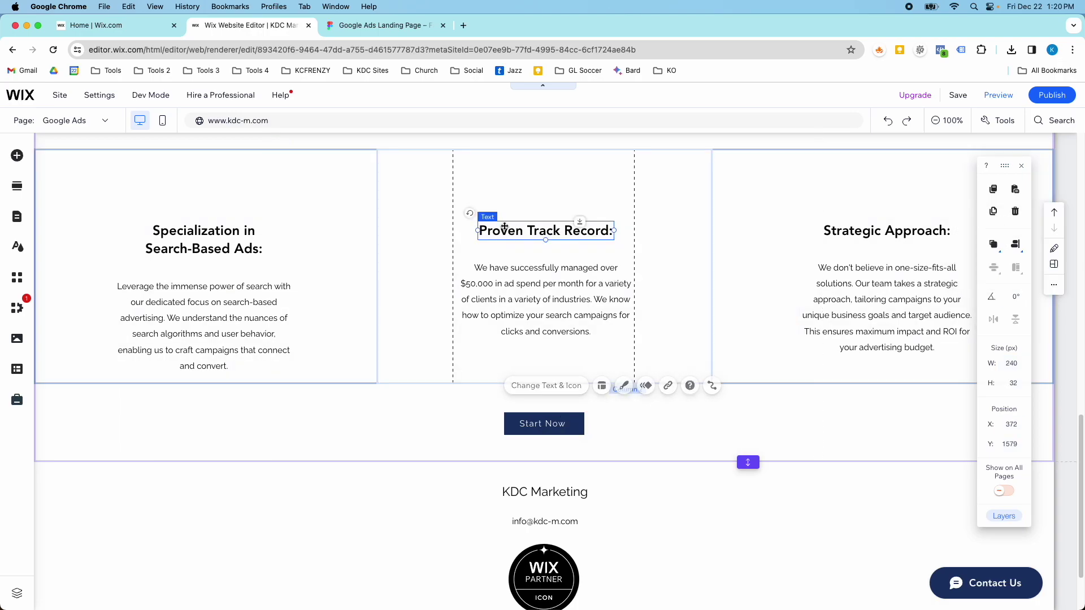
{"action": "left_click", "coordinate": [150, 325]}
{"action": "left_click", "coordinate": [173, 232]}
{"action": "left_click_drag", "start_coordinate": [173, 232], "coordinate": [175, 213]}
{"action": "left_click", "coordinate": [1016, 245]}
{"action": "left_click", "coordinate": [988, 247]}
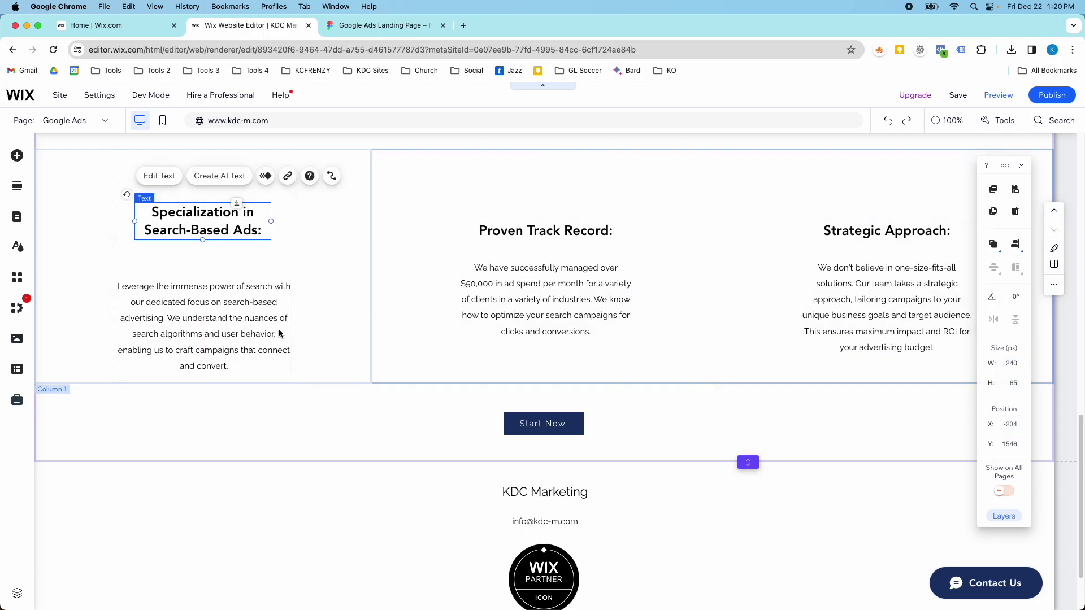
Move the "Specialization in Search-Based Ads:" heading slightly up and place its paragraph closer beneath it
{"action": "left_click_drag", "start_coordinate": [269, 322], "coordinate": [252, 303]}
{"action": "left_click", "coordinate": [218, 214]}
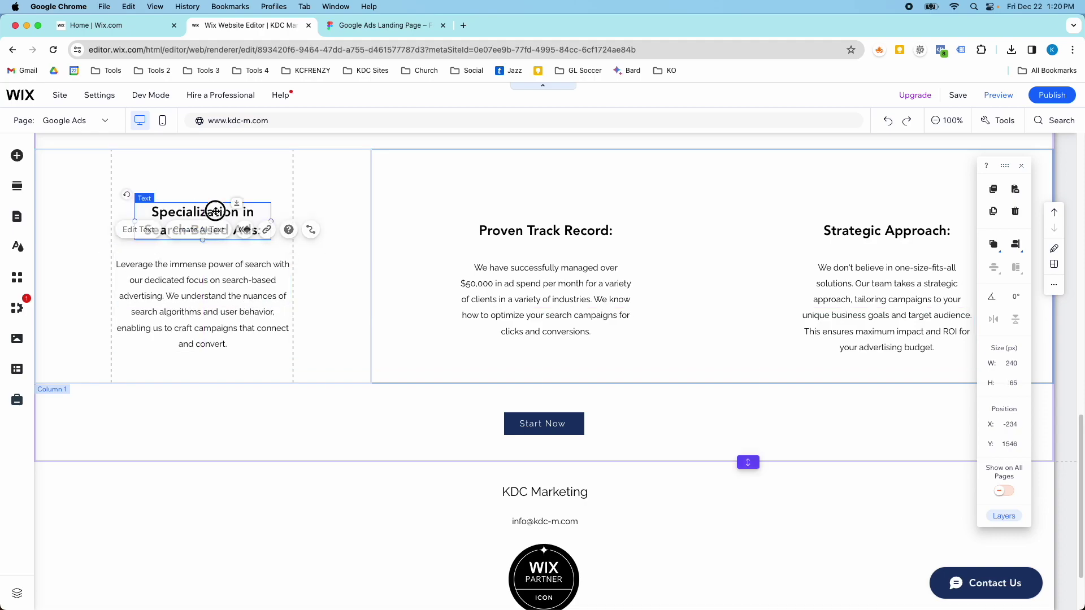
{"action": "left_click_drag", "start_coordinate": [218, 213], "coordinate": [217, 207]}
{"action": "left_click_drag", "start_coordinate": [216, 271], "coordinate": [216, 267]}
Move the "Proven Track Record:" heading up level with the first column's heading and its paragraph up to about Y 1633
{"action": "left_click", "coordinate": [548, 231]}
{"action": "left_click_drag", "start_coordinate": [548, 231], "coordinate": [547, 217]}
{"action": "left_click_drag", "start_coordinate": [545, 294], "coordinate": [543, 286]}
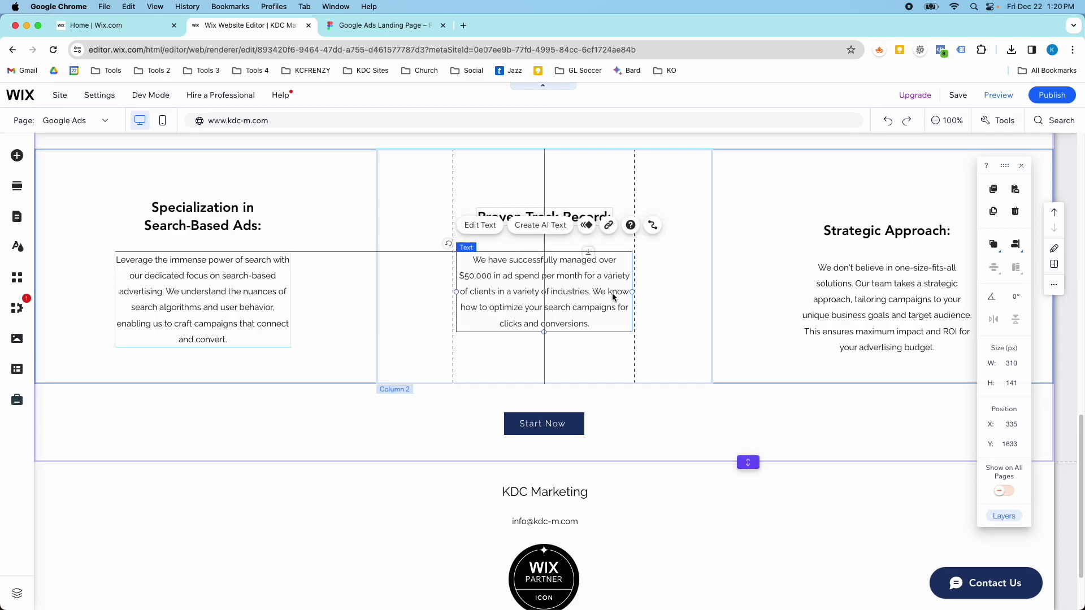
Raise the "Strategic Approach:" heading to about Y 1554 and align its paragraph's top edge with the first column's paragraph
{"action": "left_click", "coordinate": [887, 239]}
{"action": "left_click_drag", "start_coordinate": [887, 233], "coordinate": [873, 220]}
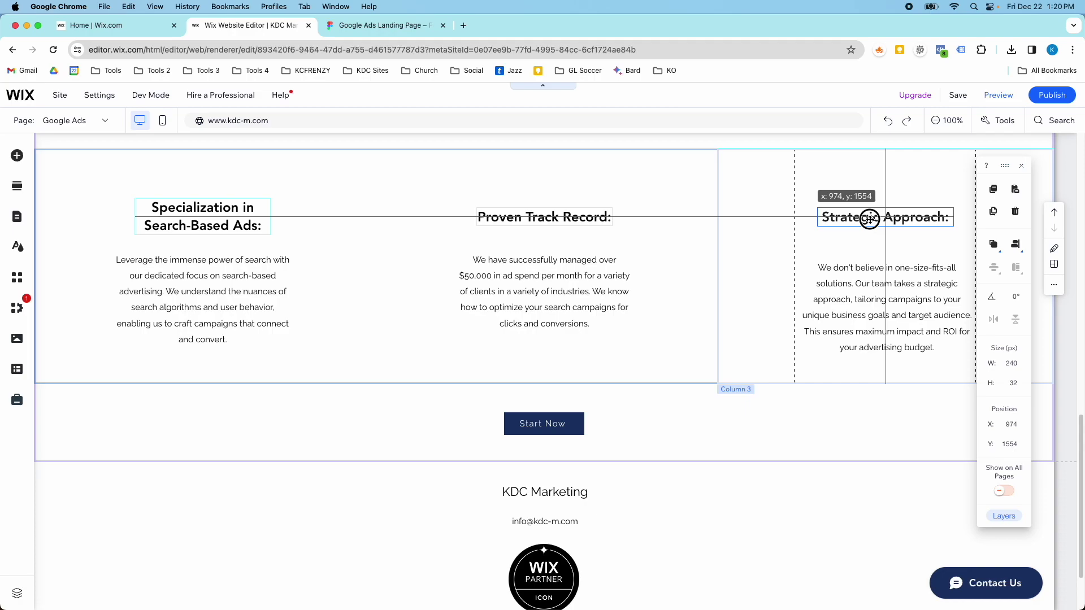
{"action": "left_click_drag", "start_coordinate": [873, 218], "coordinate": [873, 217]}
{"action": "left_click_drag", "start_coordinate": [873, 271], "coordinate": [871, 257]}
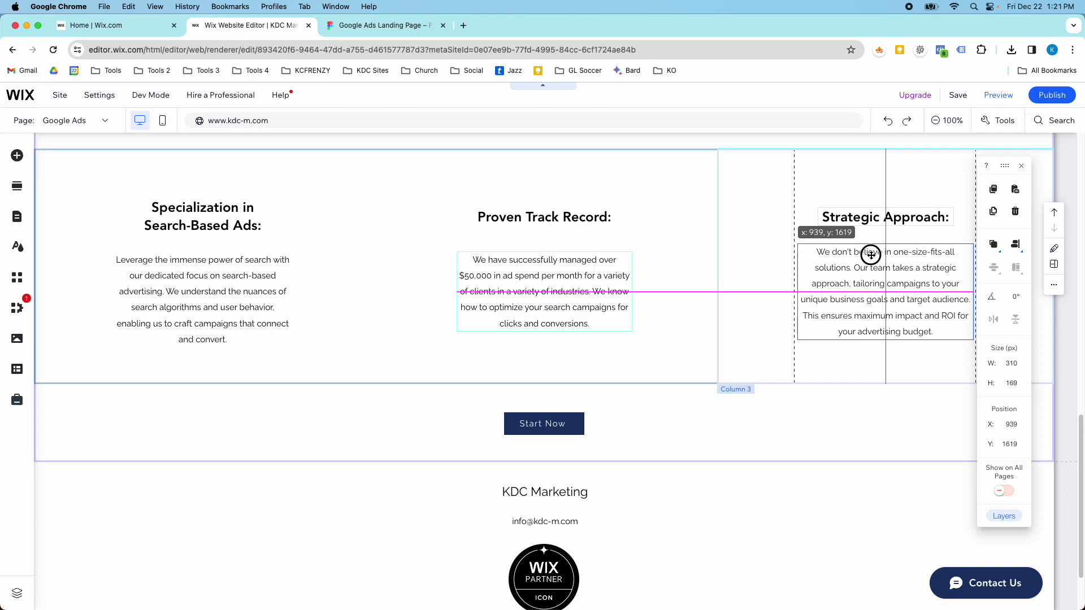
{"action": "left_click_drag", "start_coordinate": [871, 255], "coordinate": [869, 264]}
Move the "Proven Track Record:" paragraph down to about Y 1647 and check the section's spacing
{"action": "left_click", "coordinate": [525, 296]}
{"action": "left_click_drag", "start_coordinate": [526, 297], "coordinate": [530, 306]}
{"action": "scroll", "coordinate": [528, 264], "scroll_direction": "up", "scroll_amount": 4}
{"action": "scroll", "coordinate": [565, 227], "scroll_direction": "down", "scroll_amount": 4}
{"action": "scroll", "coordinate": [603, 193], "scroll_direction": "up", "scroll_amount": 3}
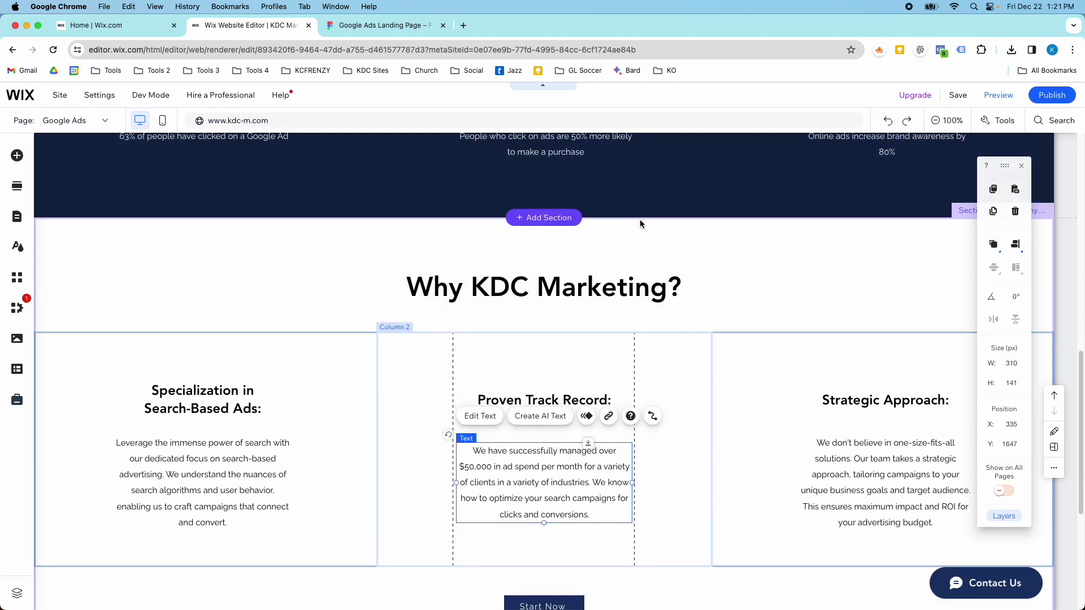
{"action": "scroll", "coordinate": [616, 232], "scroll_direction": "down", "scroll_amount": 2}
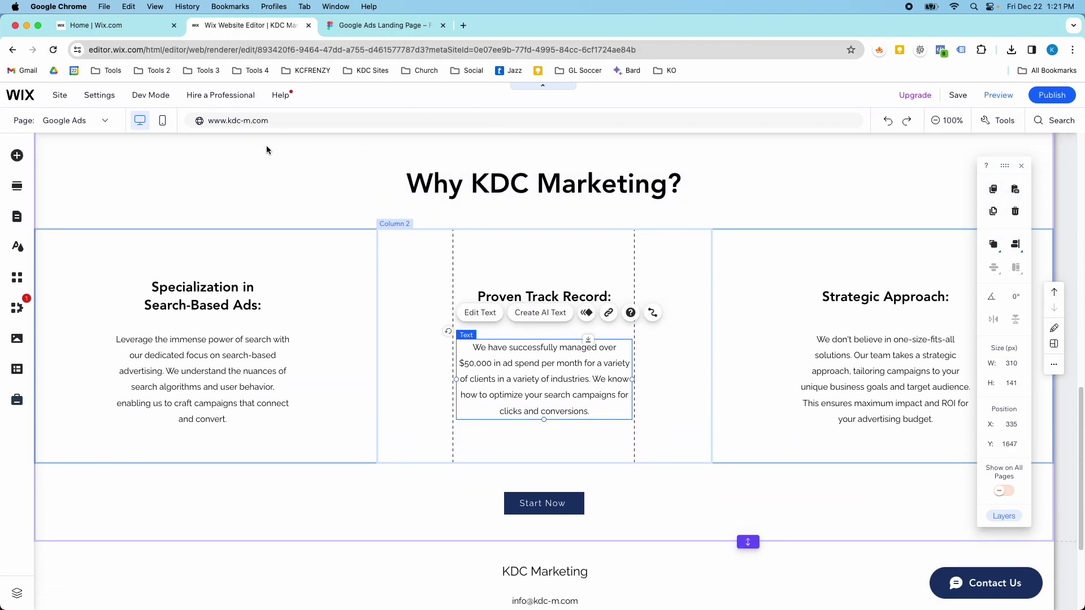
In the mobile version, lower the "Why KDC Marketing?" heading to about Y 1573, check the section, and return to the desktop version
{"action": "left_click", "coordinate": [164, 122]}
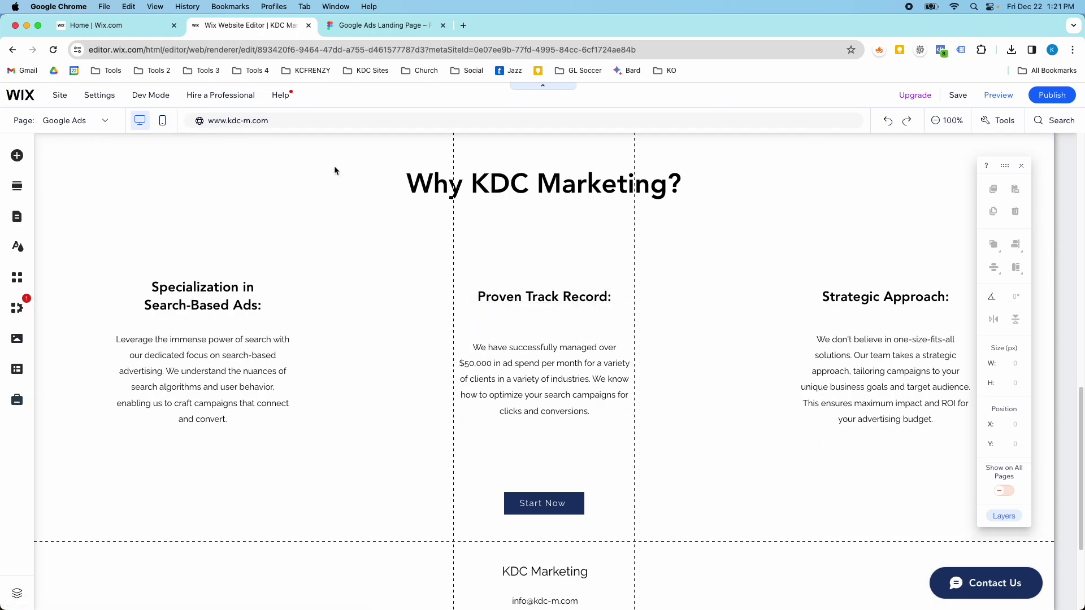
{"action": "scroll", "coordinate": [526, 317], "scroll_direction": "down", "scroll_amount": 5}
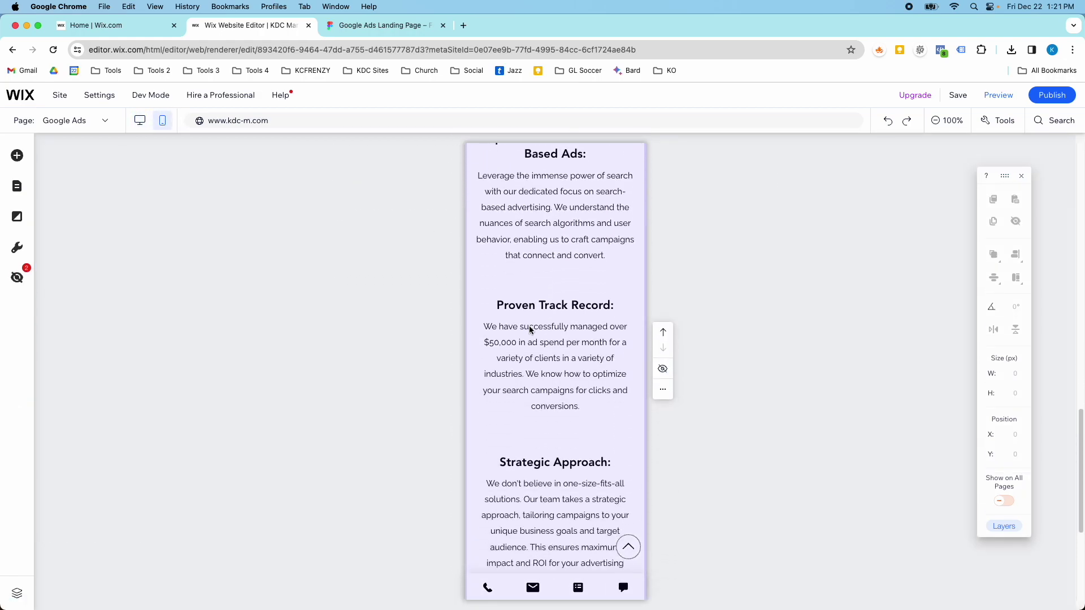
{"action": "scroll", "coordinate": [528, 324], "scroll_direction": "down", "scroll_amount": 3}
{"action": "scroll", "coordinate": [531, 322], "scroll_direction": "up", "scroll_amount": 8}
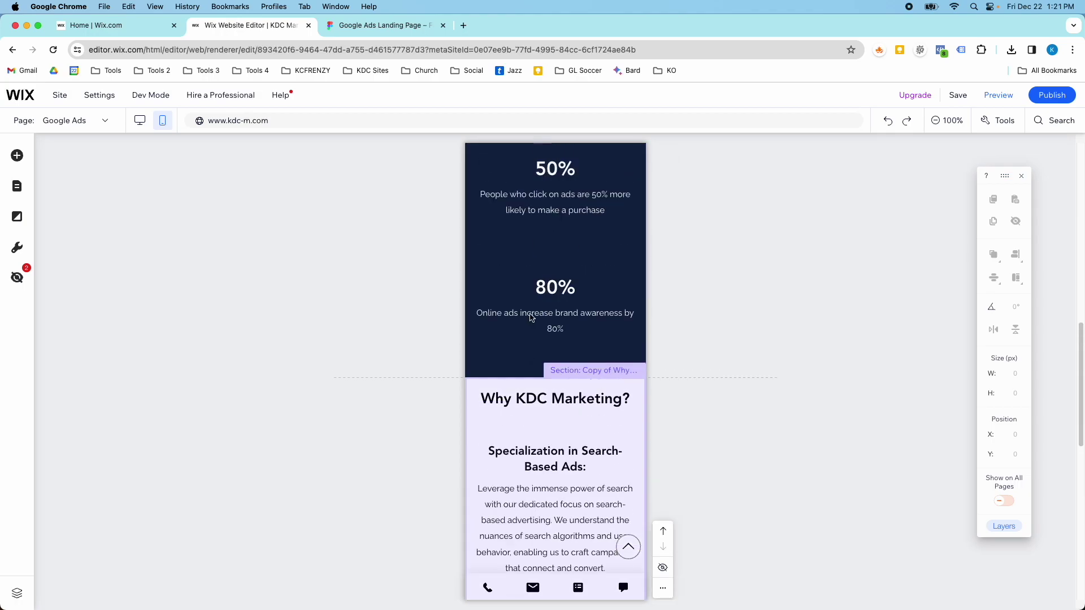
{"action": "left_click", "coordinate": [537, 402]}
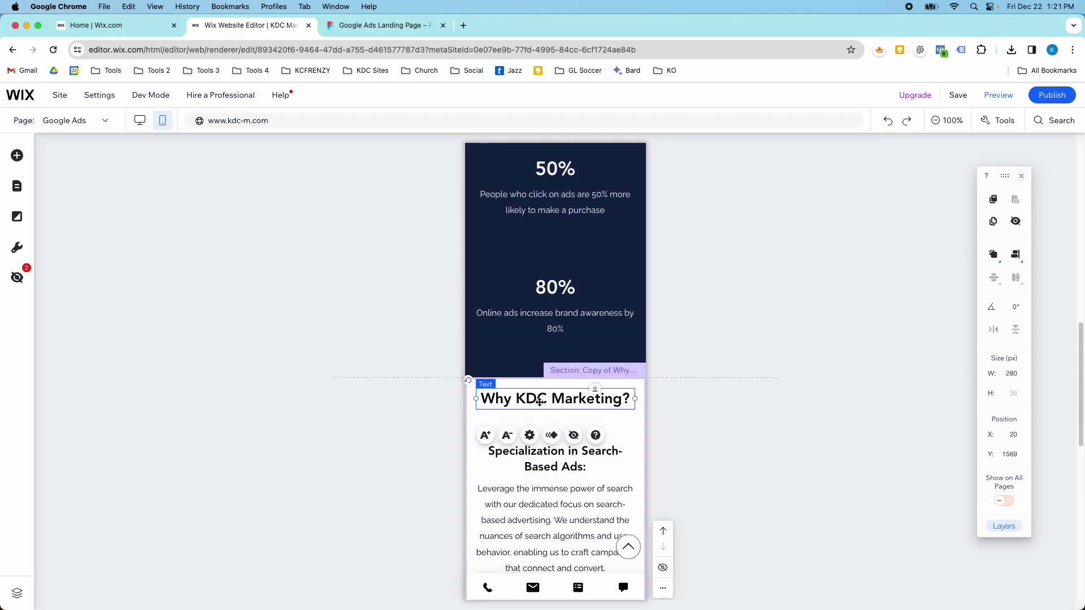
{"action": "left_click_drag", "start_coordinate": [569, 397], "coordinate": [569, 402]}
{"action": "scroll", "coordinate": [585, 424], "scroll_direction": "down", "scroll_amount": 5}
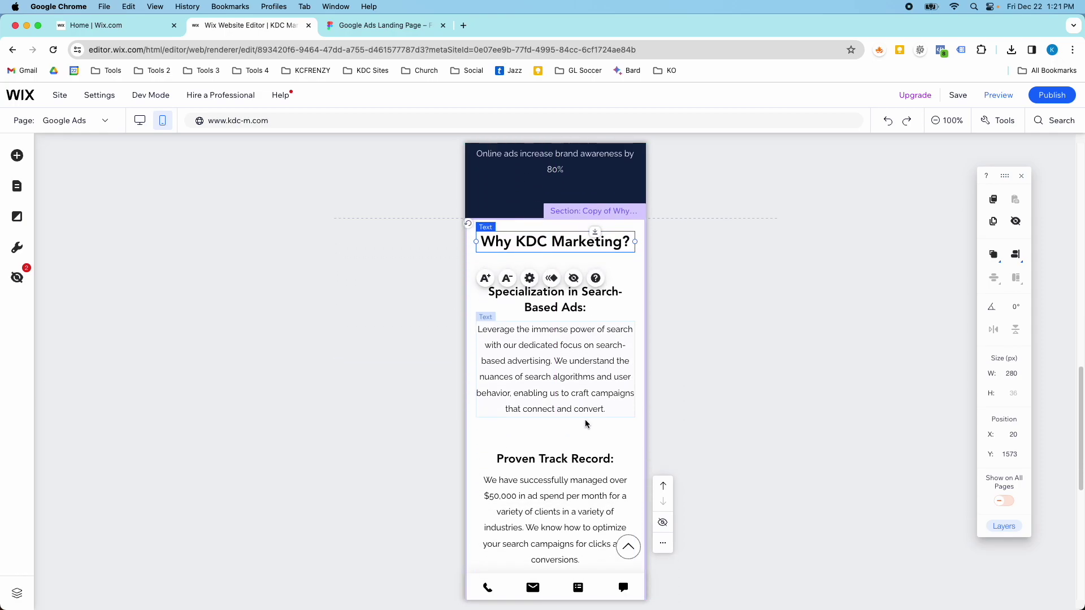
{"action": "scroll", "coordinate": [585, 424], "scroll_direction": "down", "scroll_amount": 7}
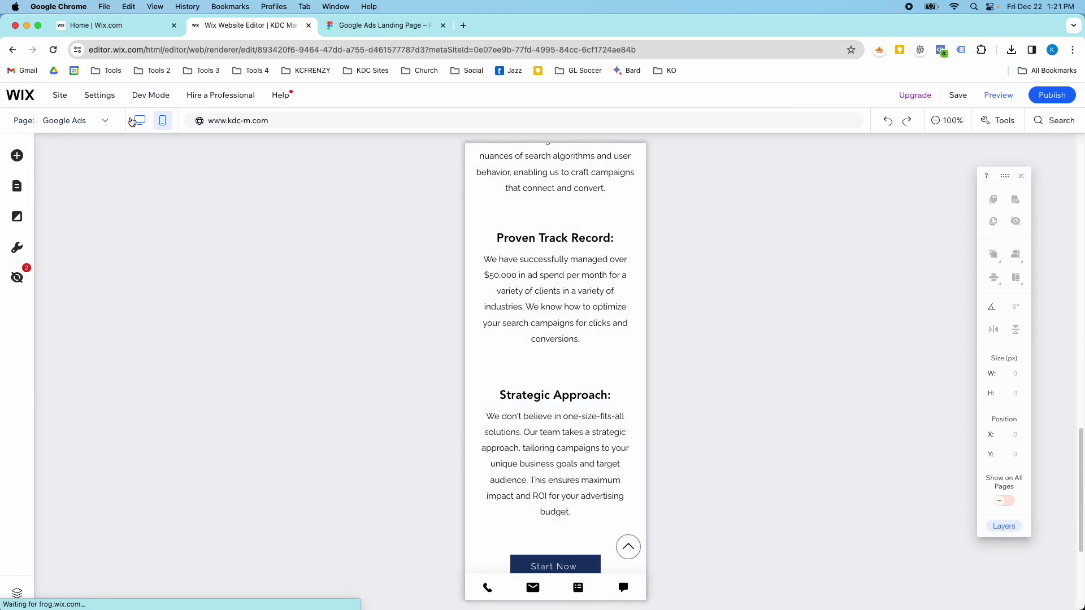
{"action": "left_click", "coordinate": [132, 122]}
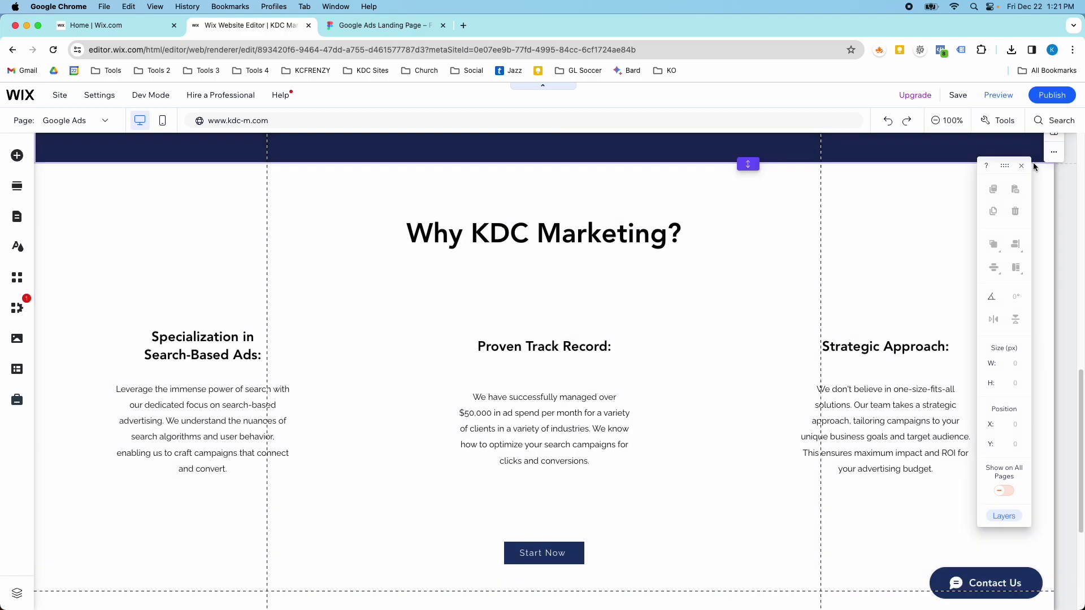
Rename the copied section that holds the "Why KDC Marketing?" heading to "Why KDC Marketing"
{"action": "left_click", "coordinate": [1043, 156]}
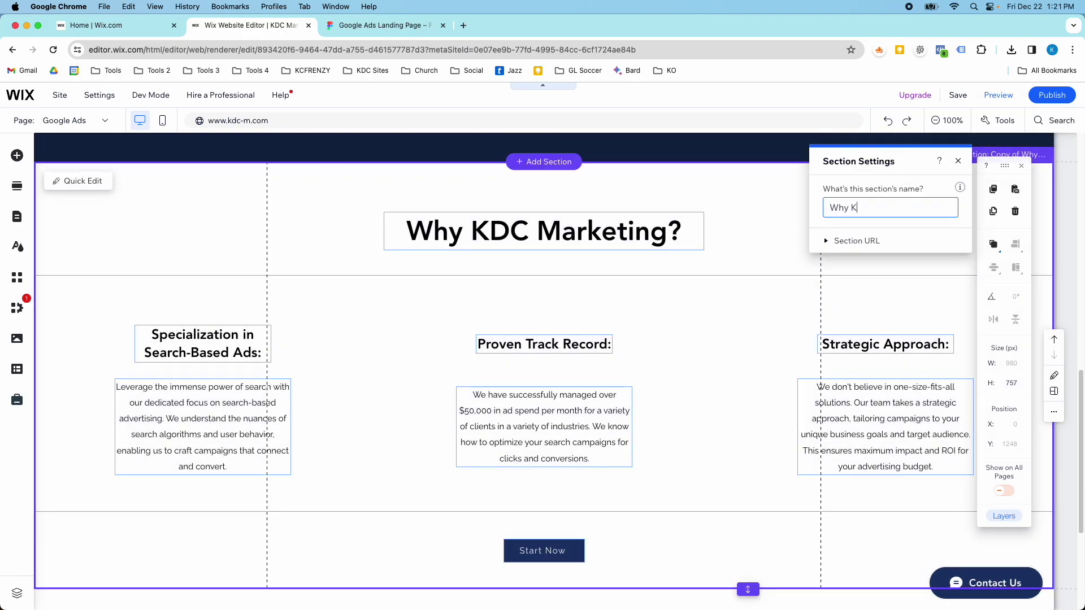
{"action": "type", "text": "Why KDC Marketing"}
{"action": "key", "text": "Return"}
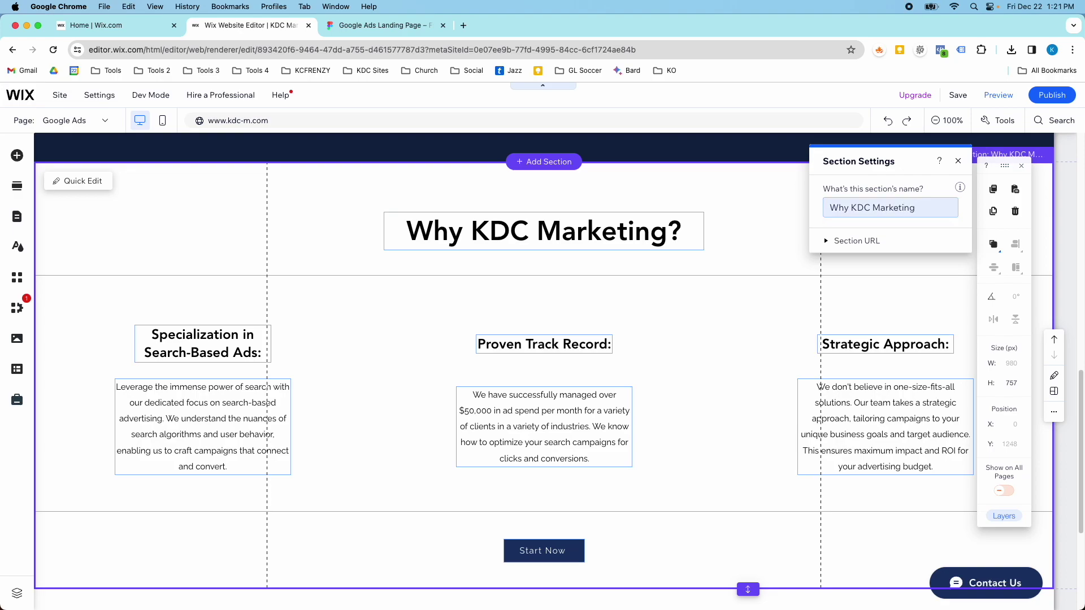
After checking the Figma wireframe for the next section, duplicate the "Why Google Ads" section and move the copy below "Why KDC Marketing"
{"action": "scroll", "coordinate": [729, 240], "scroll_direction": "down", "scroll_amount": 2}
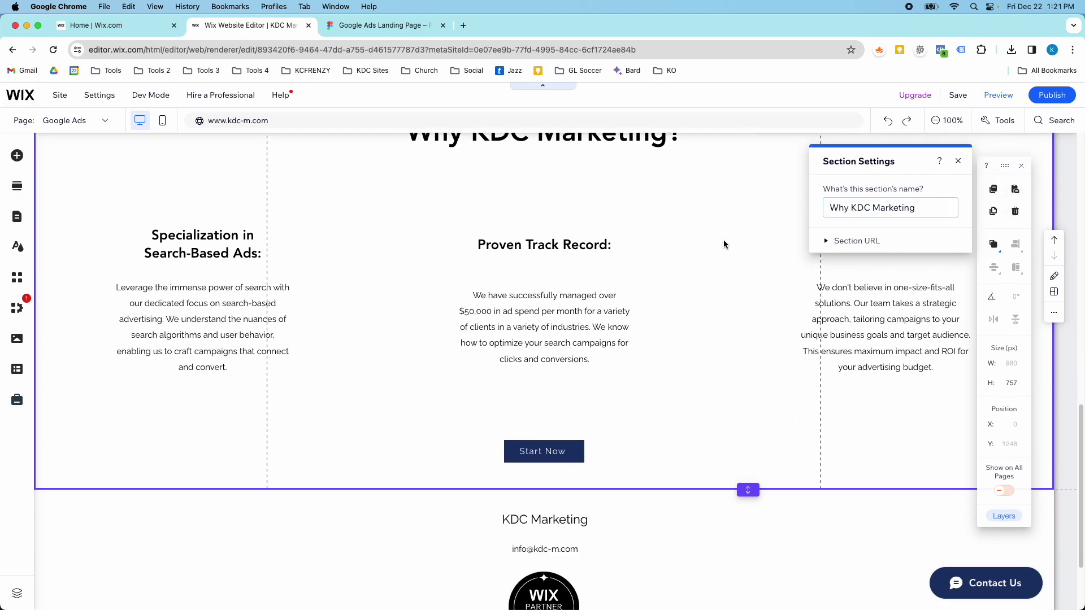
{"action": "left_click", "coordinate": [364, 26]}
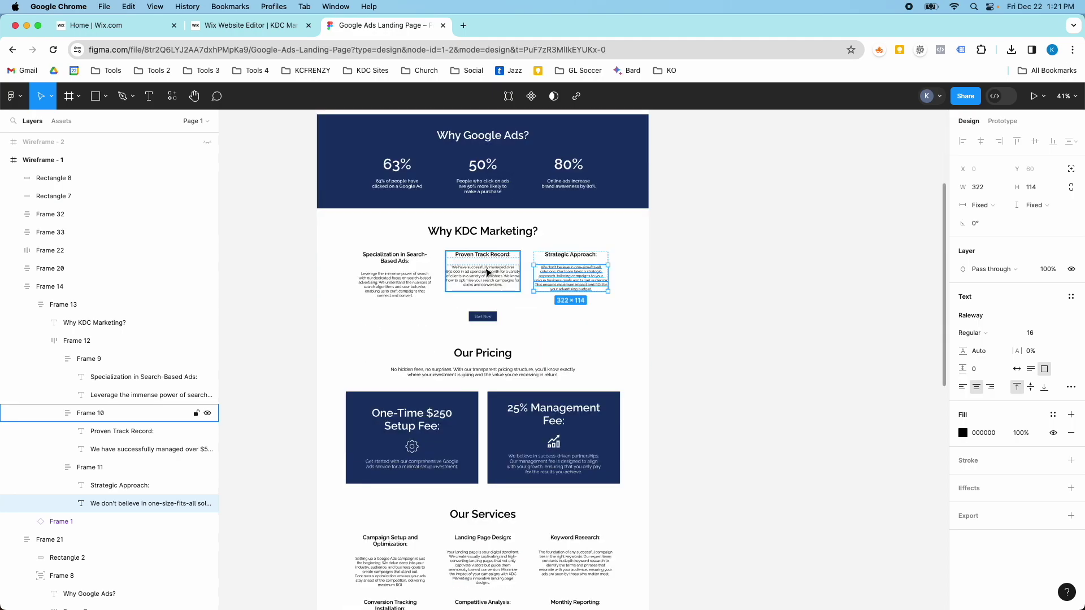
{"action": "scroll", "coordinate": [482, 345], "scroll_direction": "down", "scroll_amount": 2}
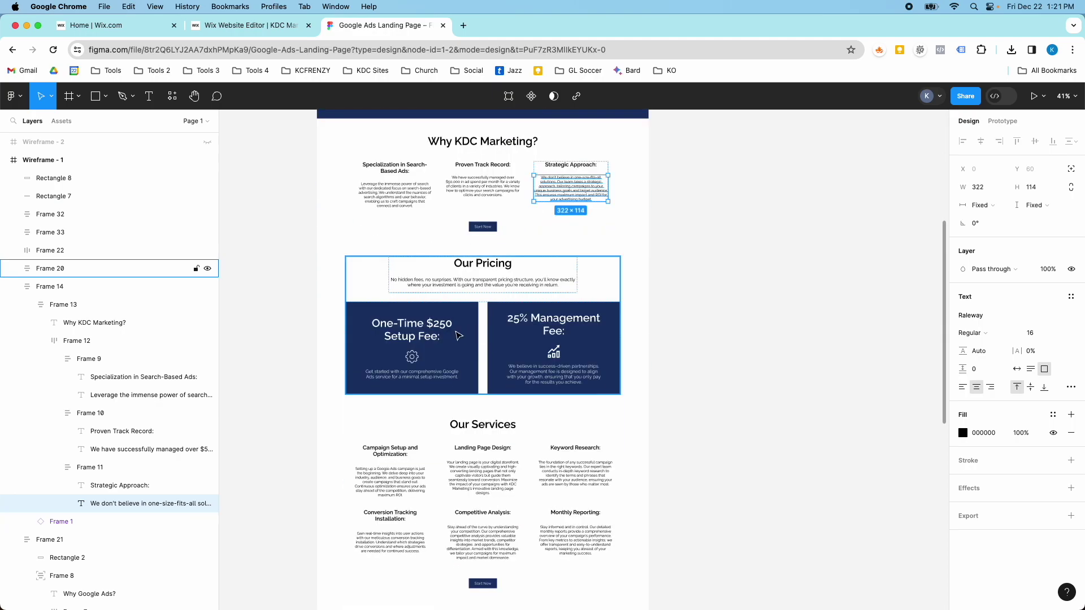
{"action": "scroll", "coordinate": [452, 284], "scroll_direction": "up", "scroll_amount": 2}
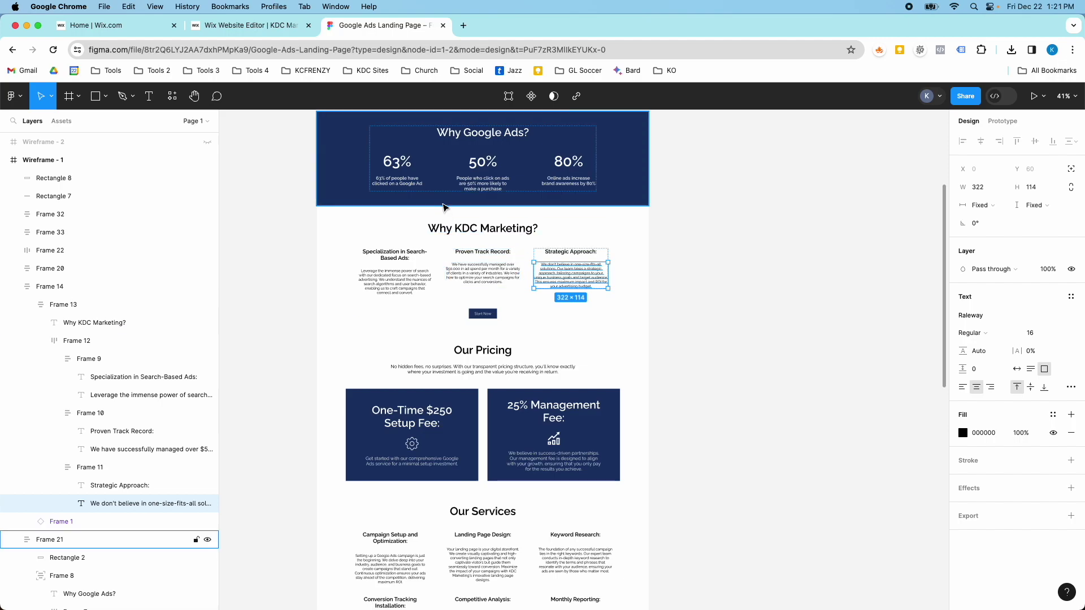
{"action": "left_click", "coordinate": [251, 25]}
{"action": "scroll", "coordinate": [552, 253], "scroll_direction": "up", "scroll_amount": 6}
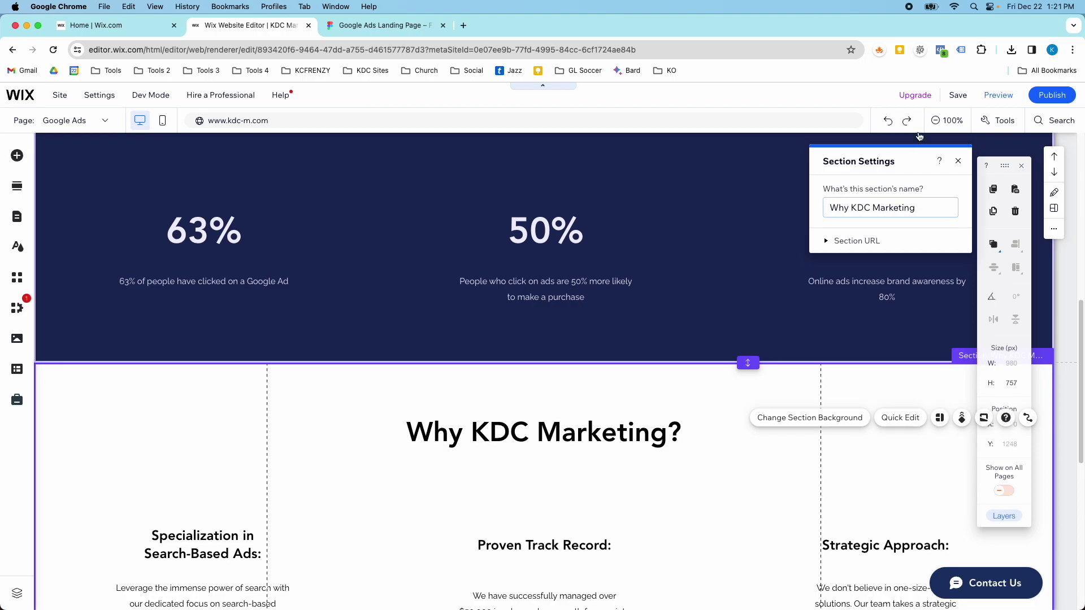
{"action": "left_click", "coordinate": [947, 121]}
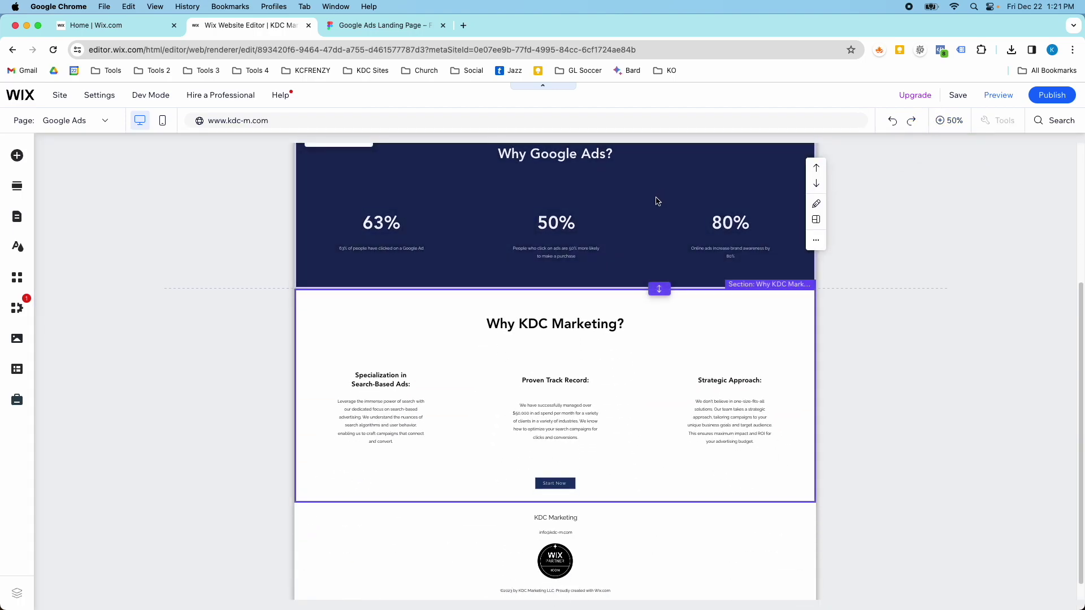
{"action": "scroll", "coordinate": [662, 192], "scroll_direction": "up", "scroll_amount": 4}
{"action": "right_click", "coordinate": [322, 395]}
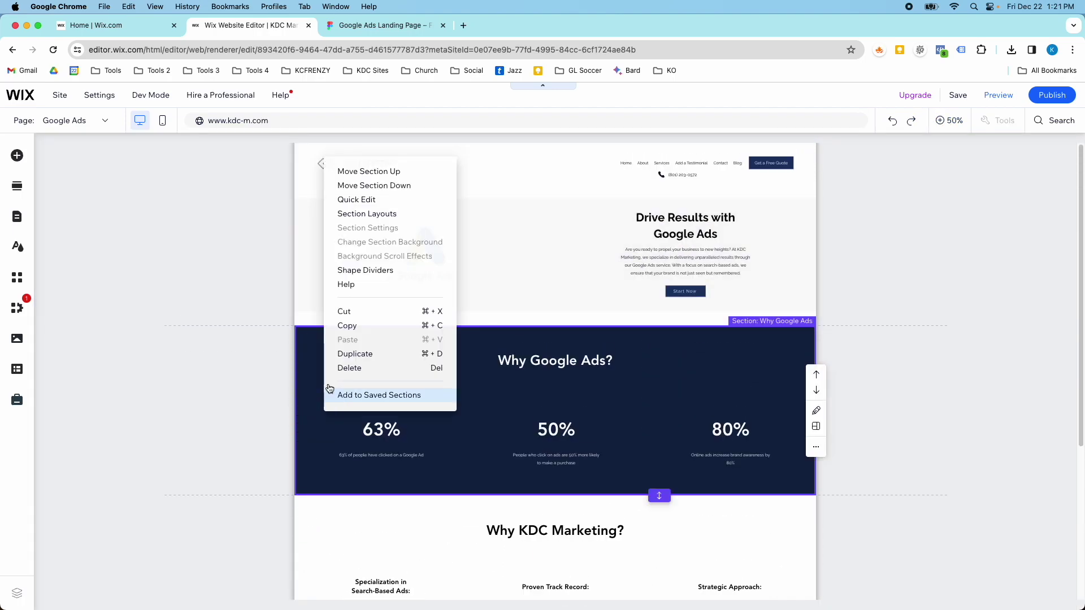
{"action": "left_click", "coordinate": [345, 354]}
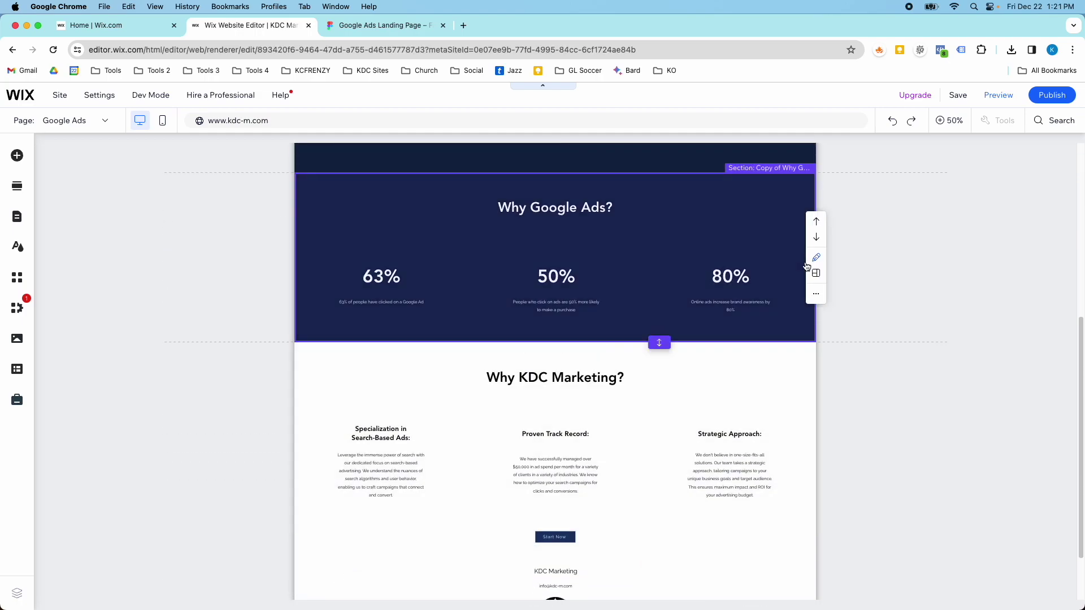
{"action": "left_click", "coordinate": [816, 237]}
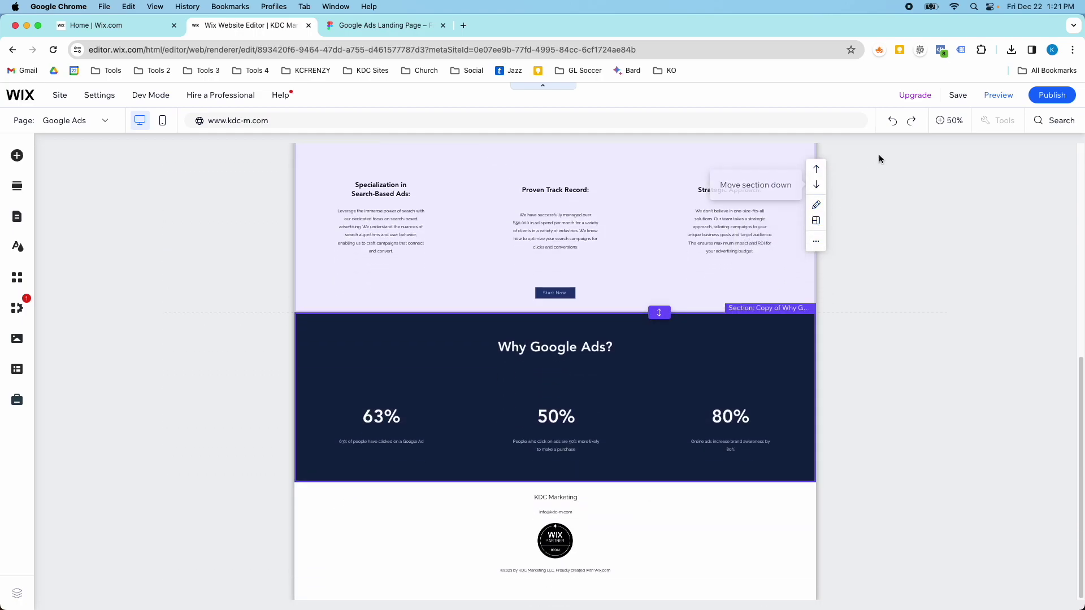
{"action": "left_click", "coordinate": [949, 121]}
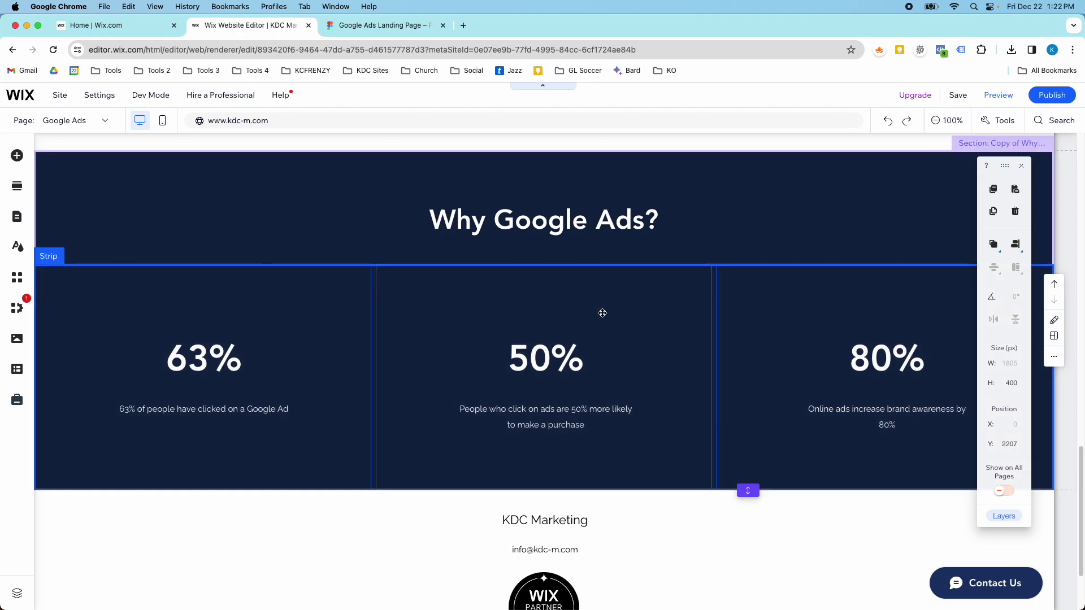
Delete the first column (63%) from the strip in the duplicated "Why Google Ads?" section
{"action": "left_click", "coordinate": [453, 280]}
{"action": "left_click", "coordinate": [284, 256]}
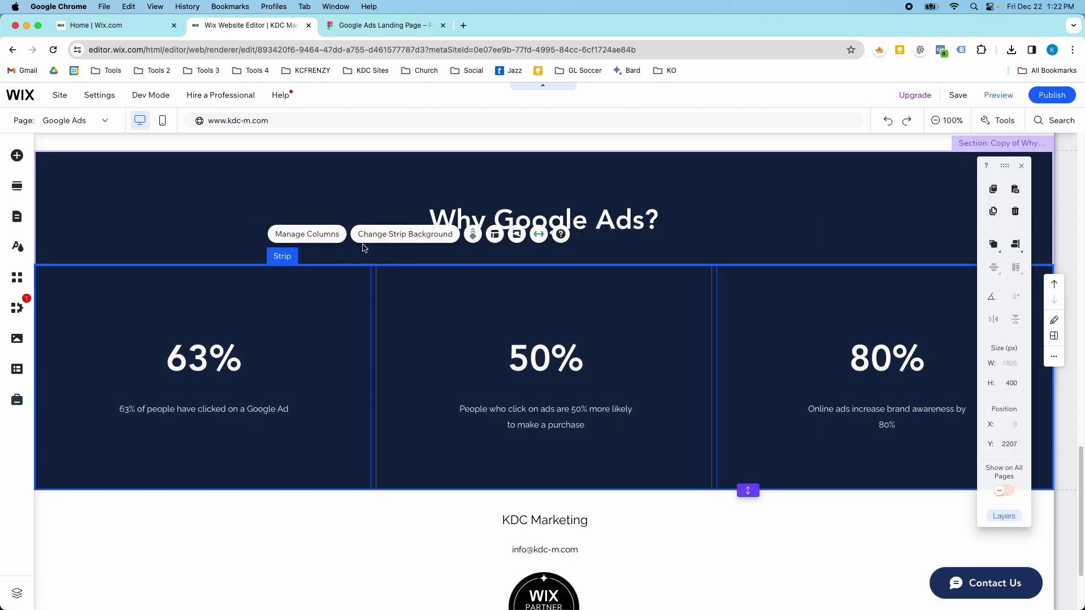
{"action": "left_click", "coordinate": [308, 234]}
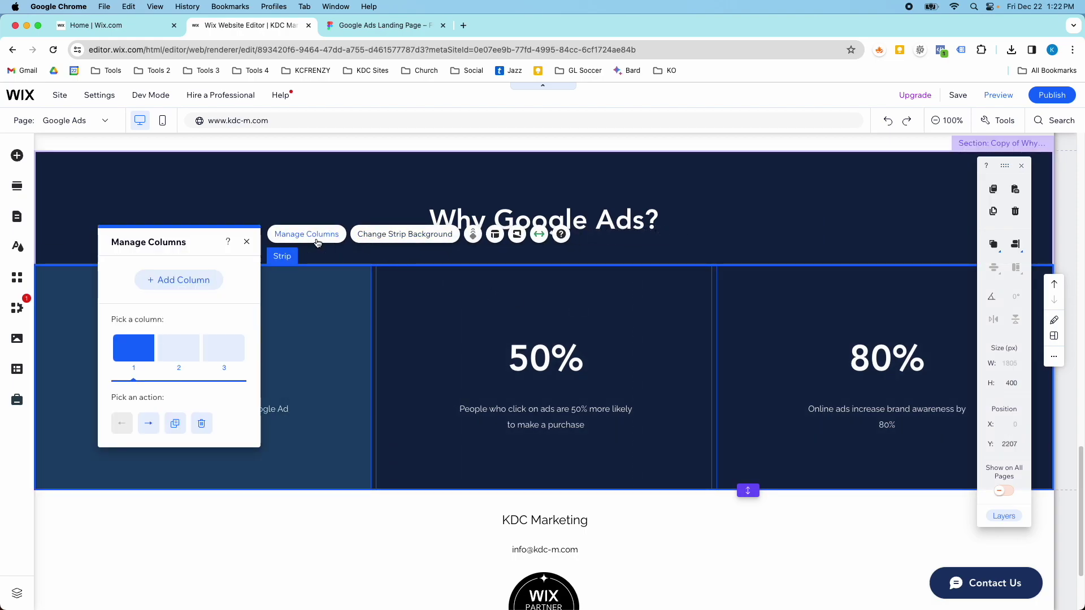
{"action": "left_click", "coordinate": [199, 425]}
{"action": "left_click", "coordinate": [687, 247]}
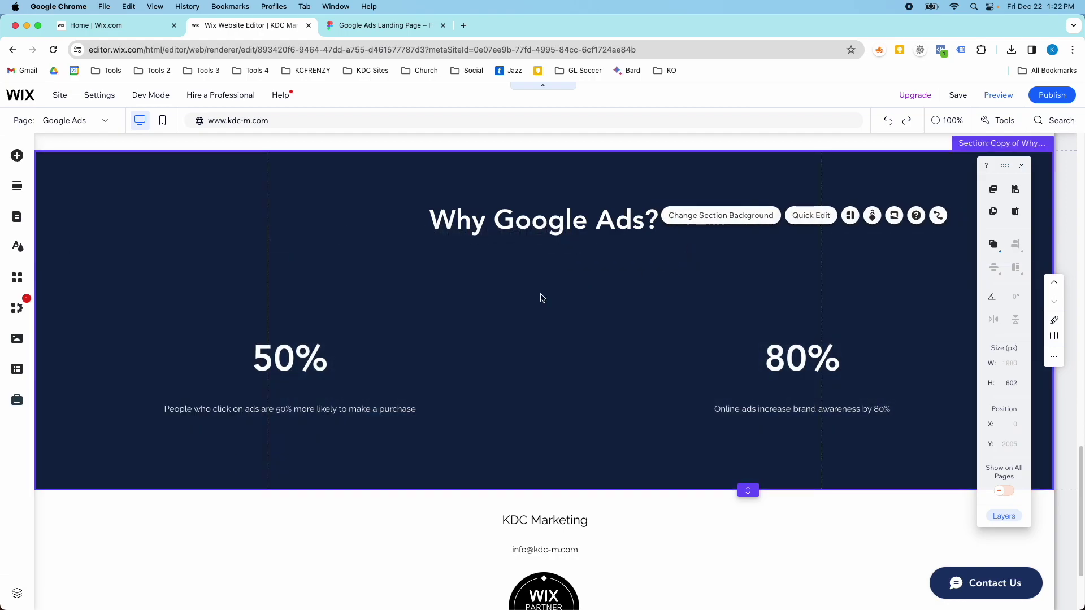
Change the duplicated section's background to the white theme color
{"action": "left_click", "coordinate": [369, 330]}
{"action": "left_click", "coordinate": [385, 174]}
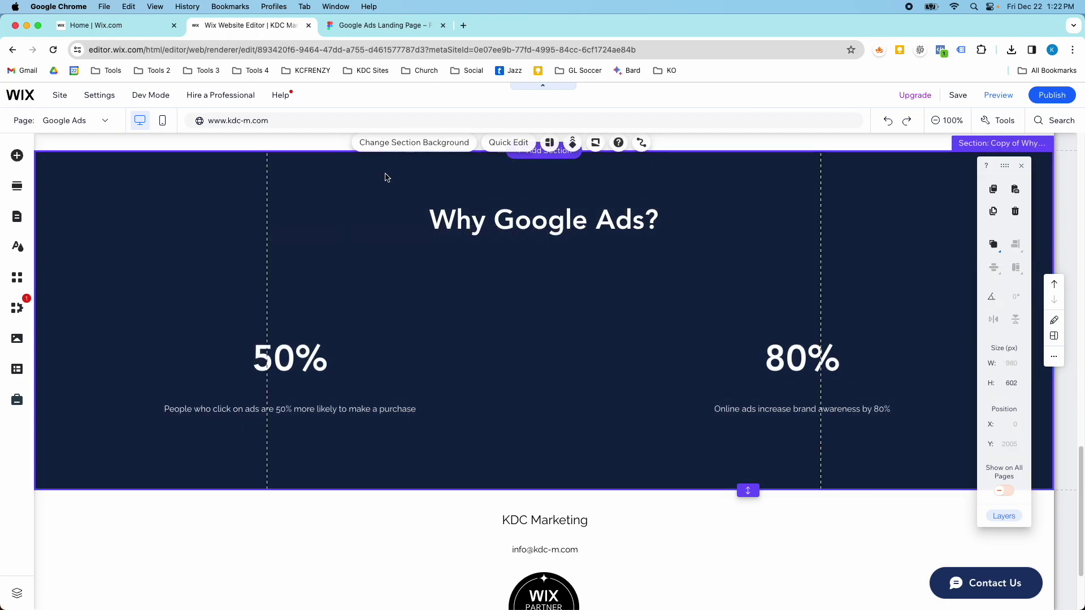
{"action": "left_click", "coordinate": [436, 146]}
{"action": "left_click", "coordinate": [220, 249]}
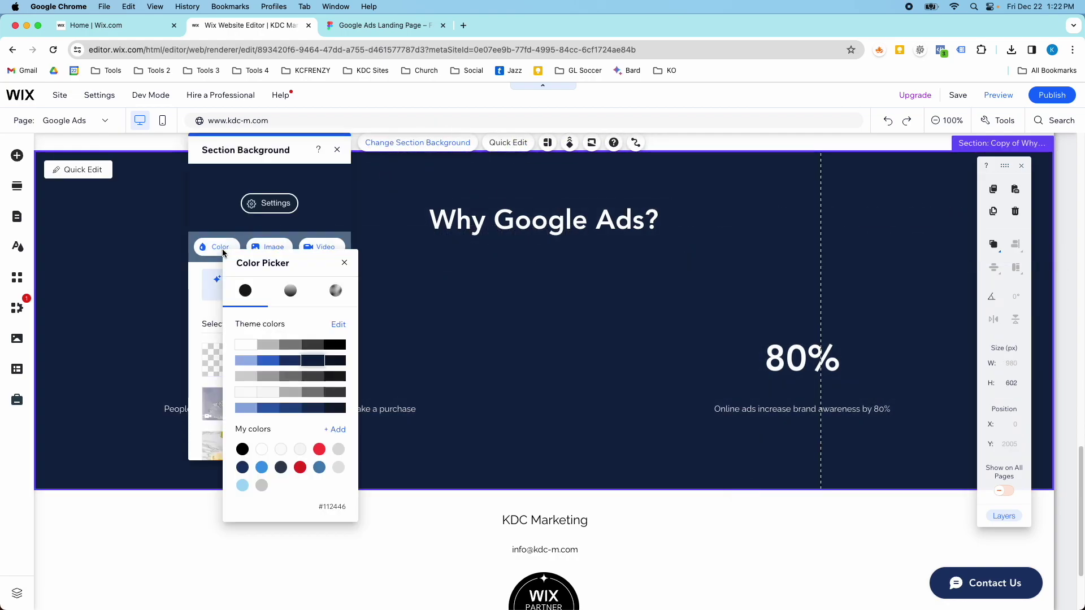
{"action": "left_click", "coordinate": [249, 343]}
{"action": "left_click", "coordinate": [466, 225]}
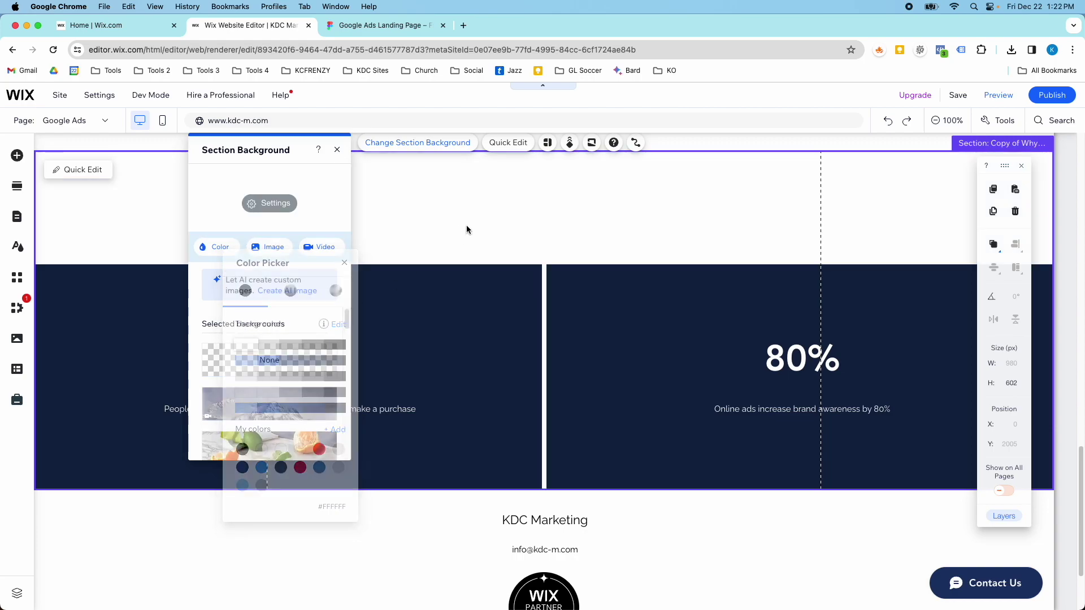
Change the text color of the duplicated section's "Why Google Ads?" heading to the black theme color
{"action": "left_click", "coordinate": [506, 203]}
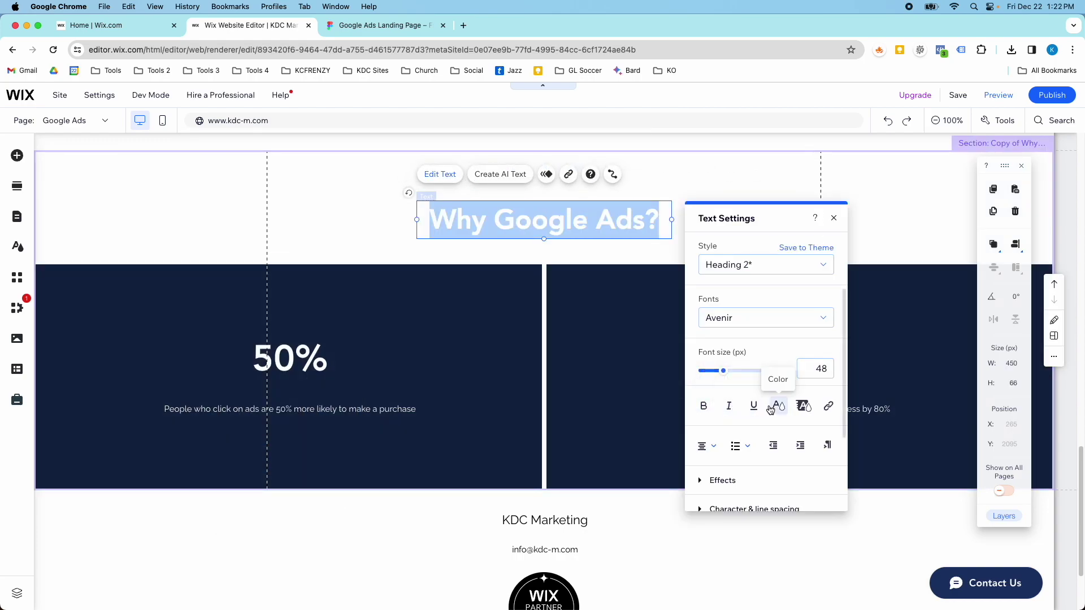
{"action": "left_click", "coordinate": [770, 410]}
{"action": "left_click", "coordinate": [753, 308]}
{"action": "left_click", "coordinate": [788, 309]}
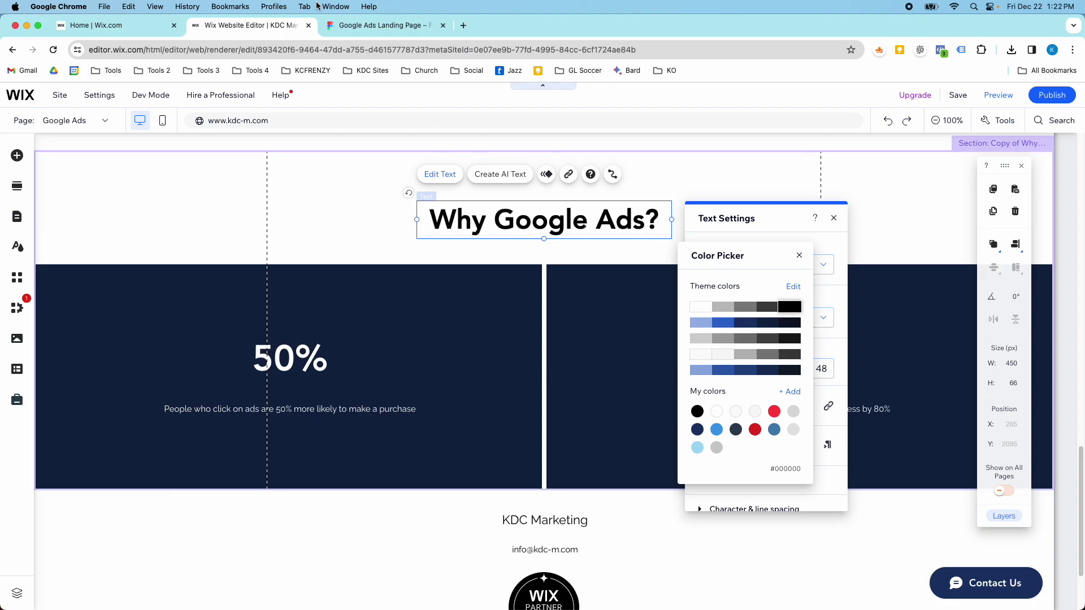
{"action": "left_click", "coordinate": [537, 300]}
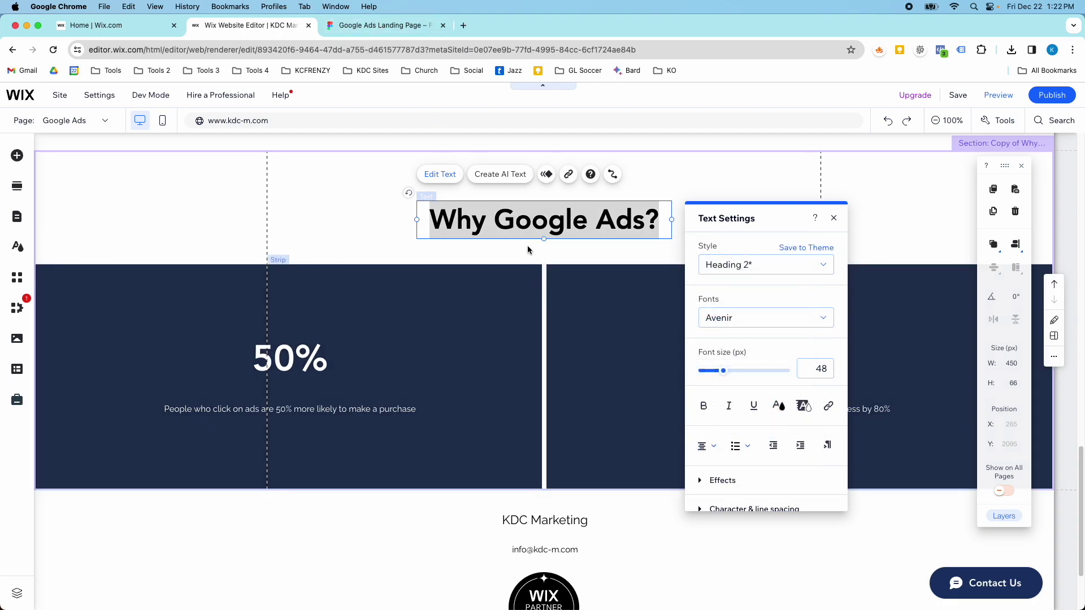
Replace the duplicated section's heading with "Our Pricing", copied from the Figma wireframe
{"action": "left_click", "coordinate": [373, 29]}
{"action": "scroll", "coordinate": [471, 347], "scroll_direction": "down", "scroll_amount": 1}
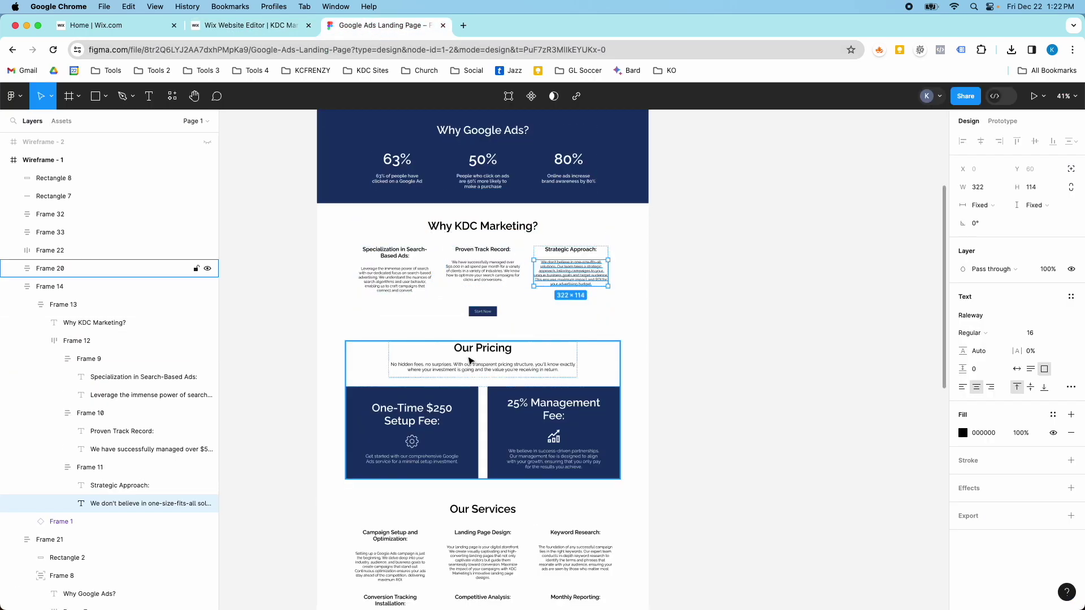
{"action": "double_click", "coordinate": [470, 350]}
{"action": "double_click", "coordinate": [471, 350]}
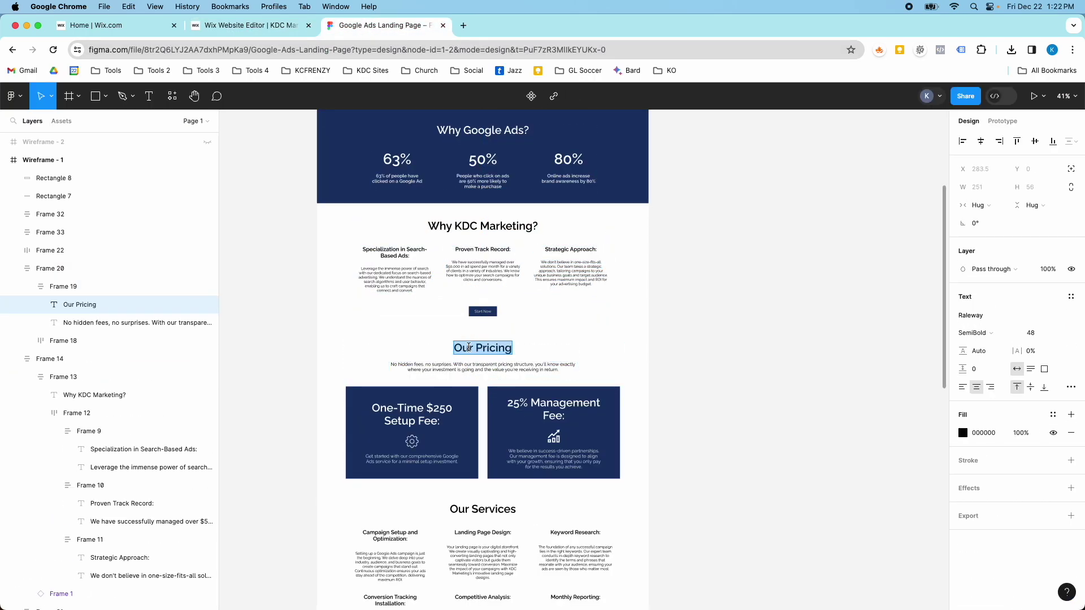
{"action": "left_click", "coordinate": [249, 25]}
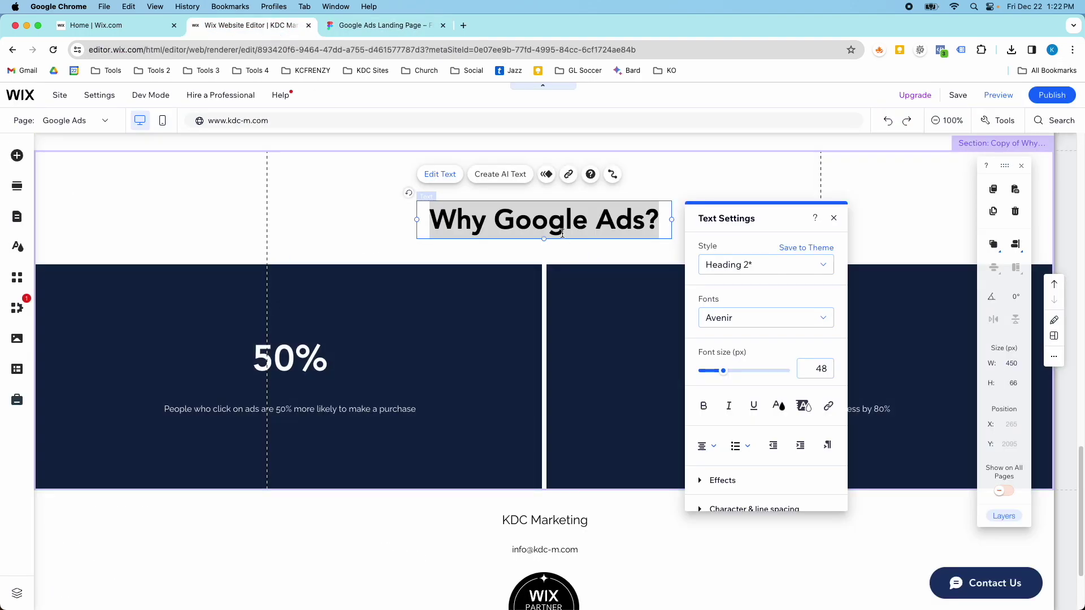
{"action": "double_click", "coordinate": [560, 227]}
{"action": "key", "text": "super+a"}
{"action": "key", "text": "super+v"}
{"action": "left_click", "coordinate": [407, 218]}
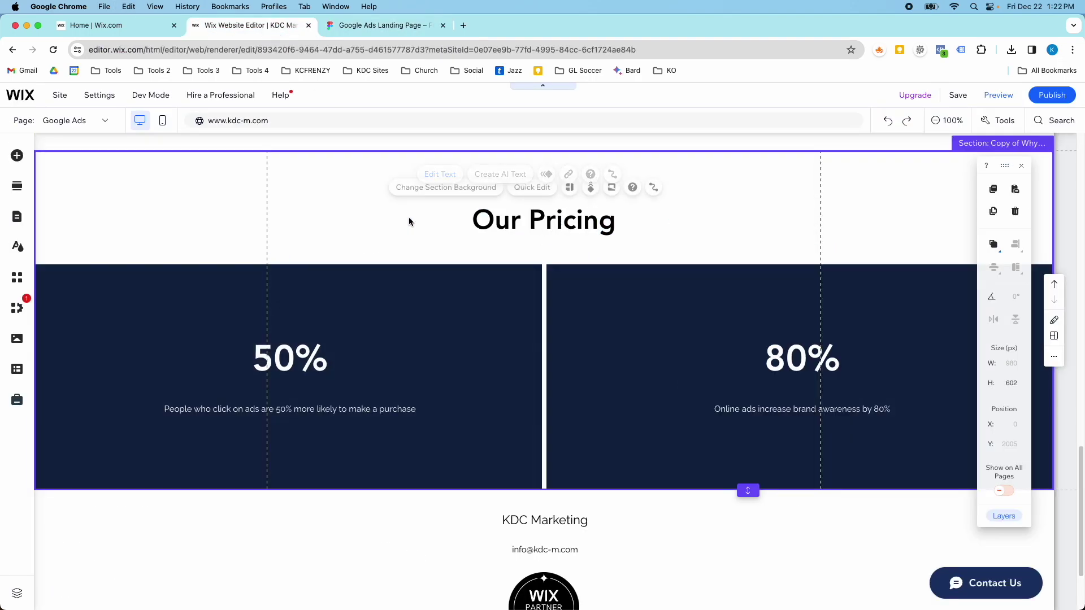
Add a paragraph text element below the "Our Pricing" heading and fill it with the "No hidden fees, no surprises" copy from the Figma wireframe
{"action": "left_click", "coordinate": [349, 29]}
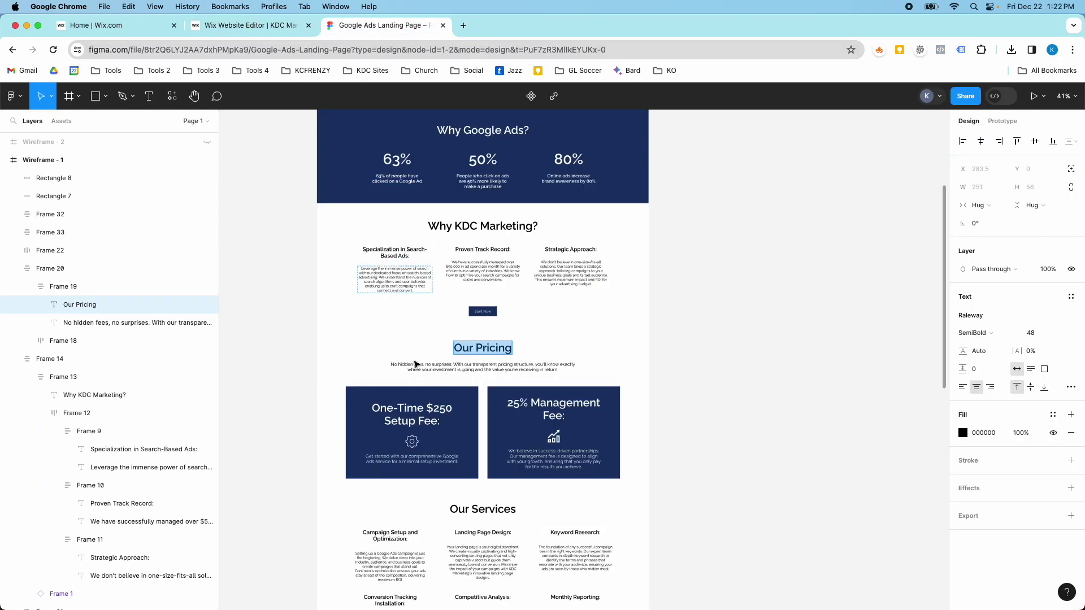
{"action": "left_click", "coordinate": [417, 364]}
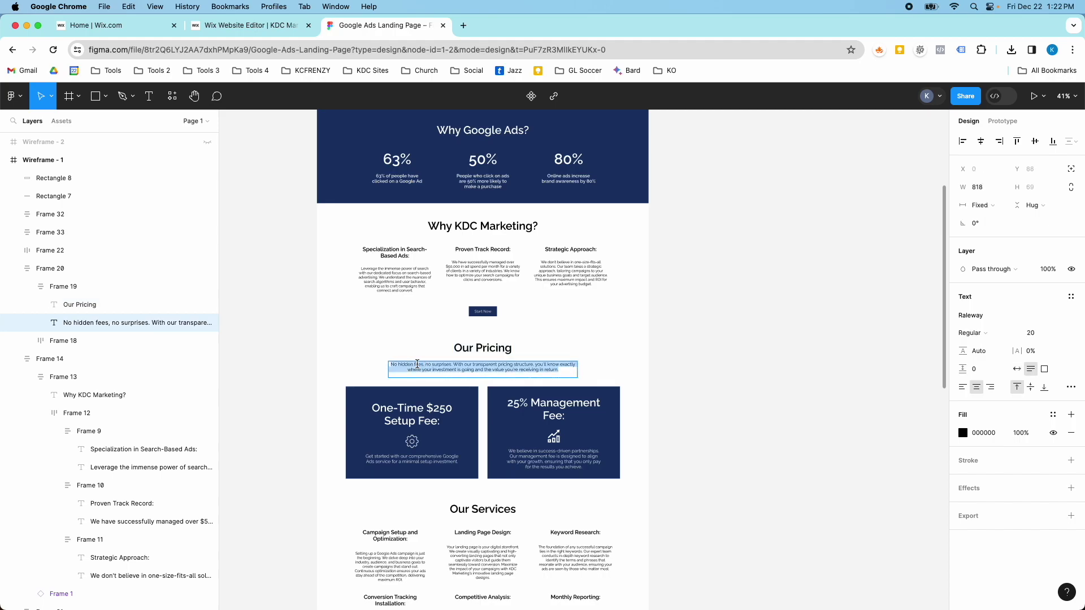
{"action": "key", "text": "ctrl+shift+Tab"}
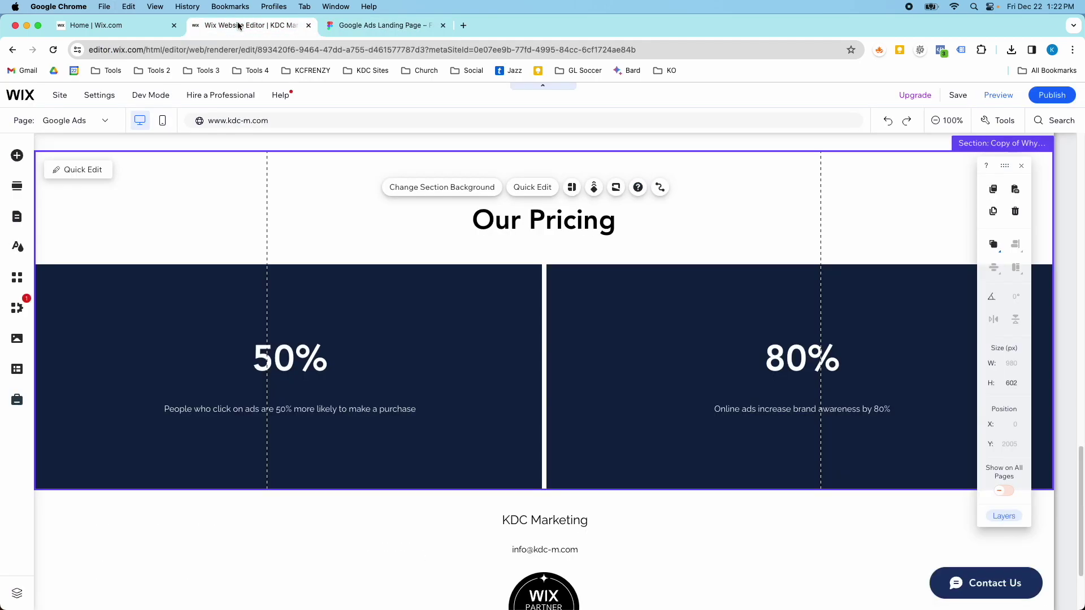
{"action": "left_click", "coordinate": [17, 155]}
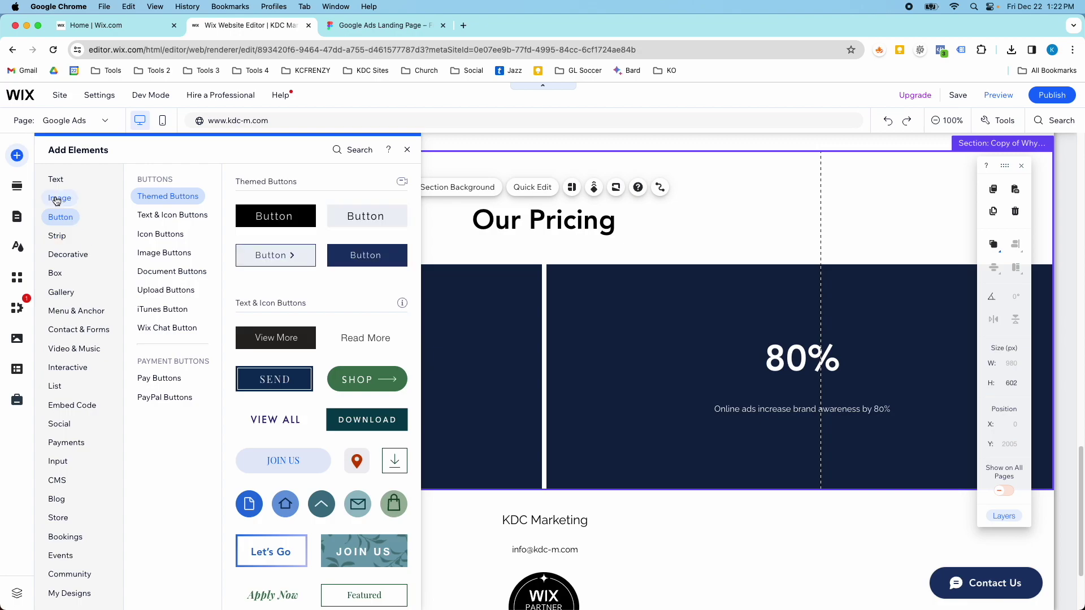
{"action": "left_click_drag", "start_coordinate": [281, 462], "coordinate": [486, 257]}
{"action": "double_click", "coordinate": [485, 257]}
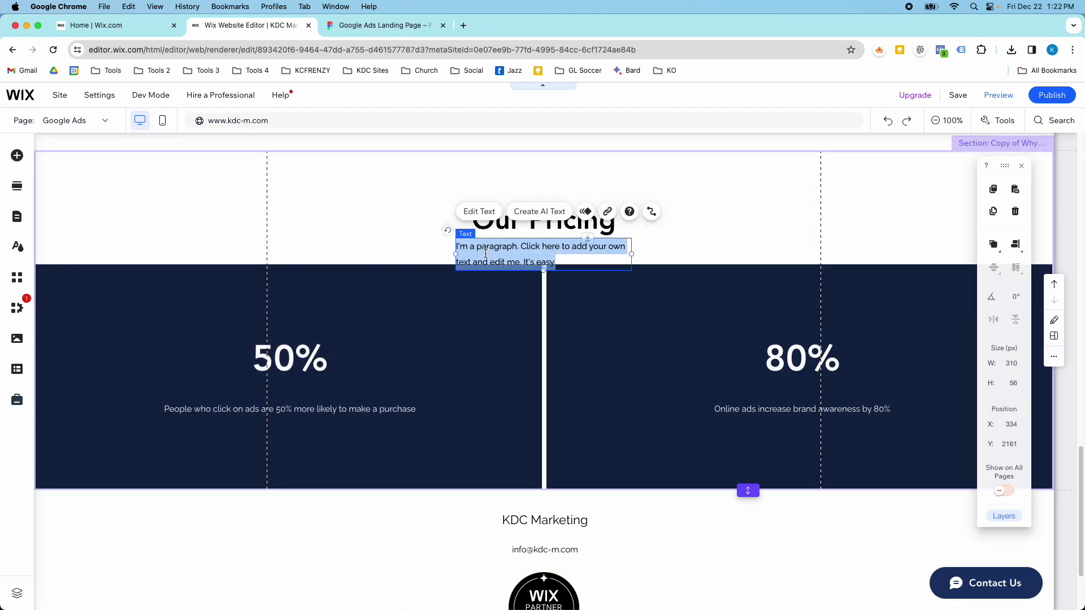
{"action": "type", "text": "No hidden fees, no surprises. With our transparent pricing structure, you'll know exactly where your investment is going and the value you're receiving in return."}
{"action": "left_click", "coordinate": [454, 274]}
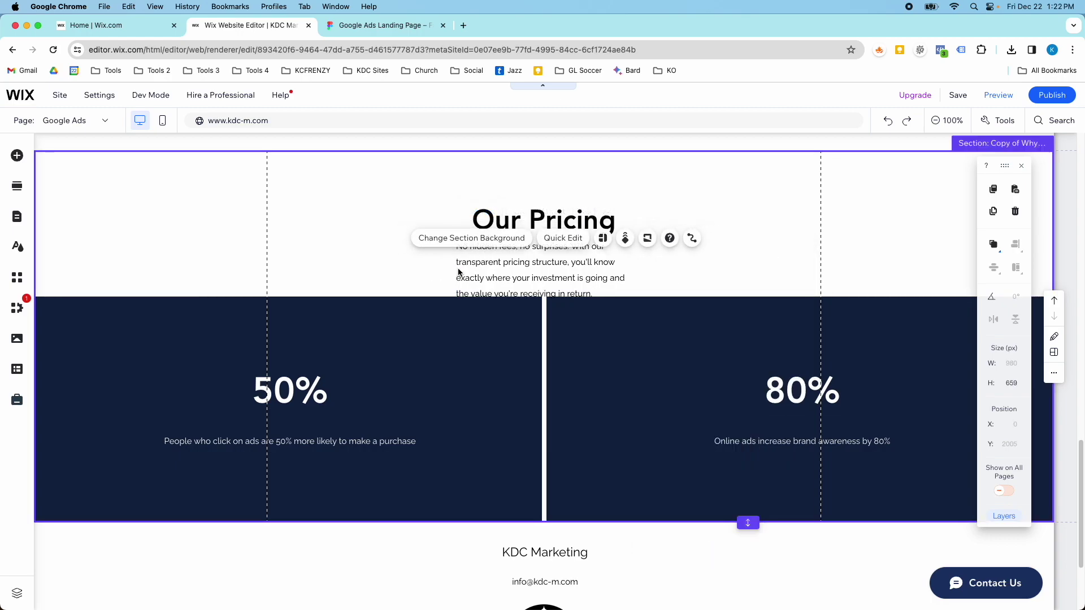
Widen the new paragraph to about 515 px and make room by extending the section downward and lowering the two-column strip
{"action": "left_click_drag", "start_coordinate": [453, 274], "coordinate": [341, 271]}
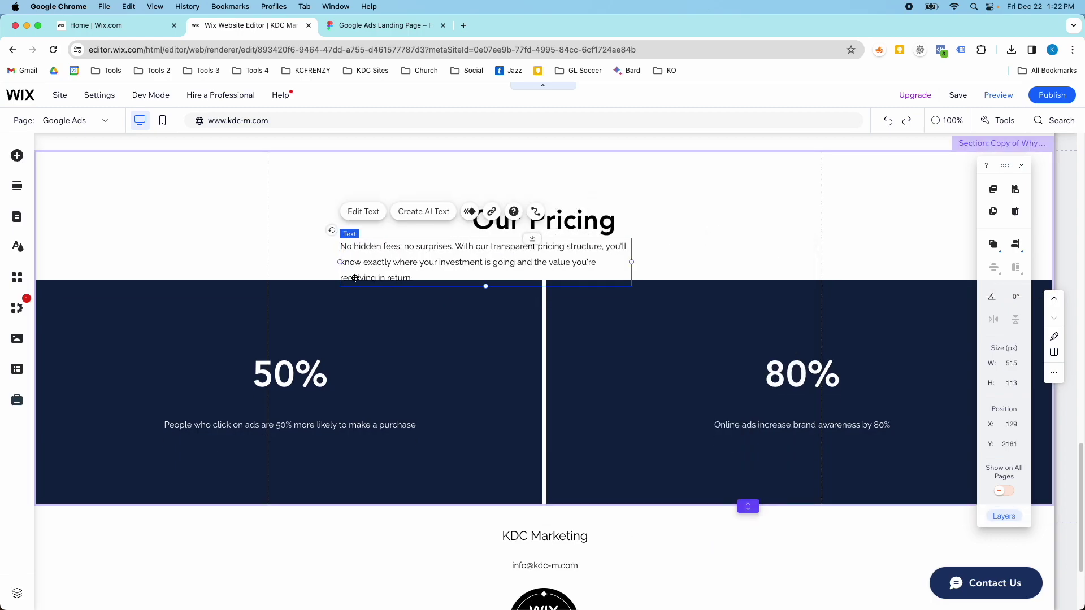
{"action": "scroll", "coordinate": [409, 358], "scroll_direction": "down", "scroll_amount": 2}
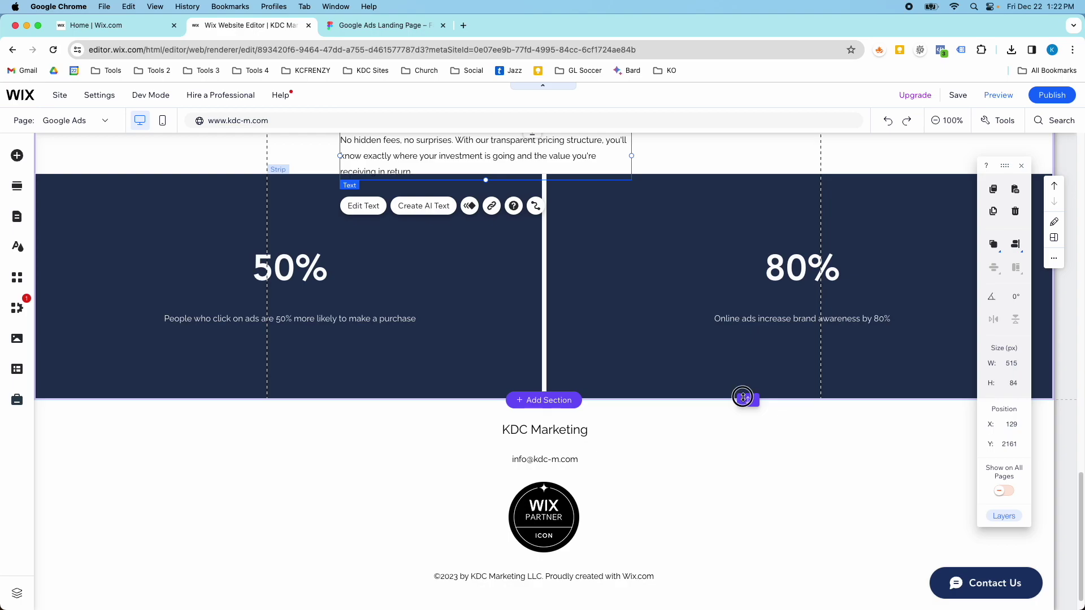
{"action": "left_click_drag", "start_coordinate": [743, 398], "coordinate": [746, 477]}
{"action": "left_click_drag", "start_coordinate": [635, 366], "coordinate": [625, 409]}
Move the pricing paragraph slightly down from the heading and widen it to about 777 px
{"action": "scroll", "coordinate": [593, 390], "scroll_direction": "up", "scroll_amount": 5}
{"action": "left_click", "coordinate": [524, 396]}
{"action": "mouse_move", "coordinate": [524, 396]}
{"action": "left_mouse_down"}
{"action": "mouse_move", "coordinate": [492, 412]}
{"action": "mouse_move", "coordinate": [522, 407]}
{"action": "left_mouse_up"}
{"action": "left_click_drag", "start_coordinate": [629, 407], "coordinate": [778, 403]}
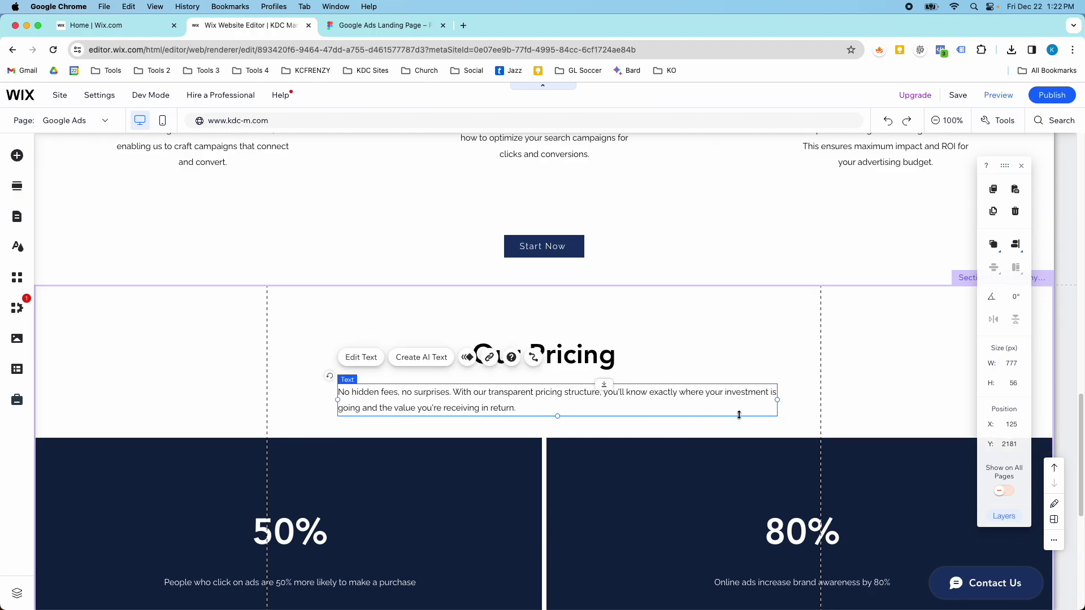
Center-align the pricing paragraph's text and shift the heading and paragraph slightly up in the section
{"action": "left_click", "coordinate": [376, 362]}
{"action": "left_click", "coordinate": [813, 391]}
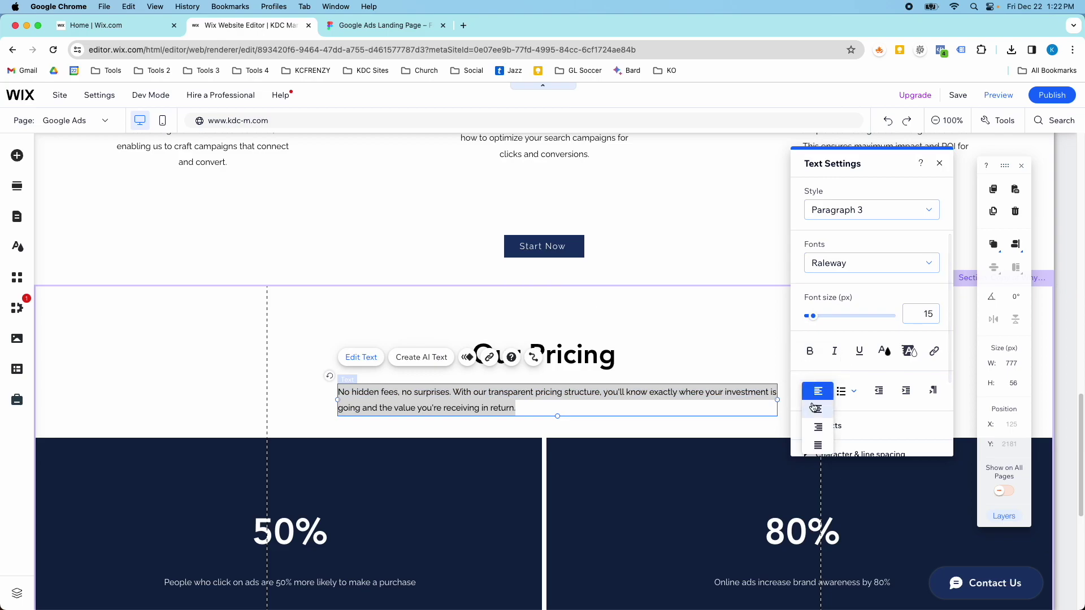
{"action": "left_click", "coordinate": [812, 415]}
{"action": "left_click", "coordinate": [742, 379]}
{"action": "left_click", "coordinate": [565, 359]}
{"action": "left_click_drag", "start_coordinate": [565, 359], "coordinate": [574, 384]}
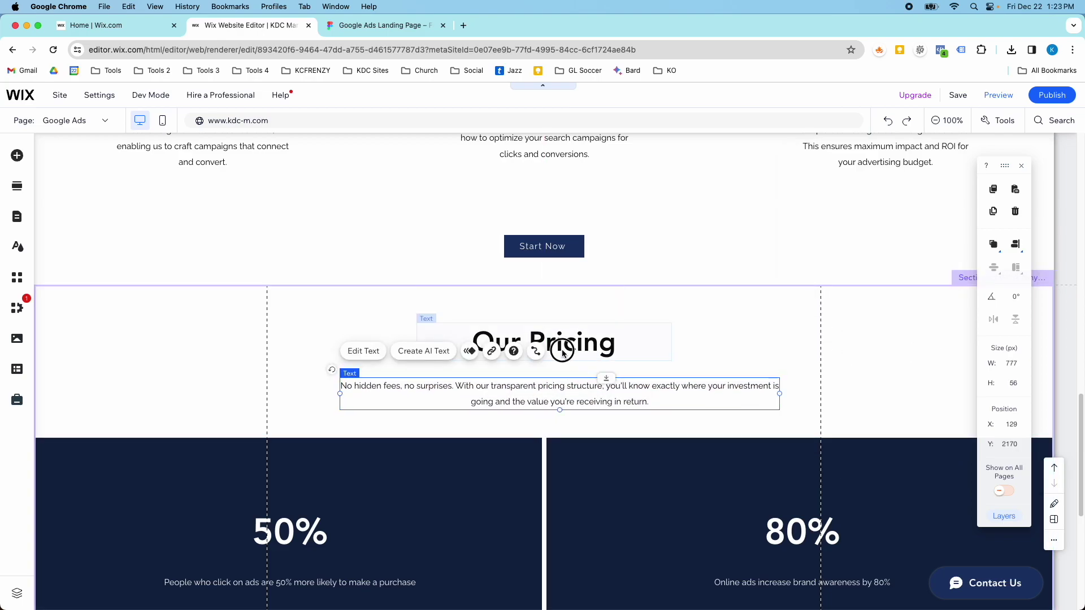
Align the "Our Pricing" heading to the paragraph's center, and center the paragraph horizontally on the page
{"action": "left_click", "coordinate": [562, 350]}
{"action": "left_click", "coordinate": [684, 389], "text": "shift"}
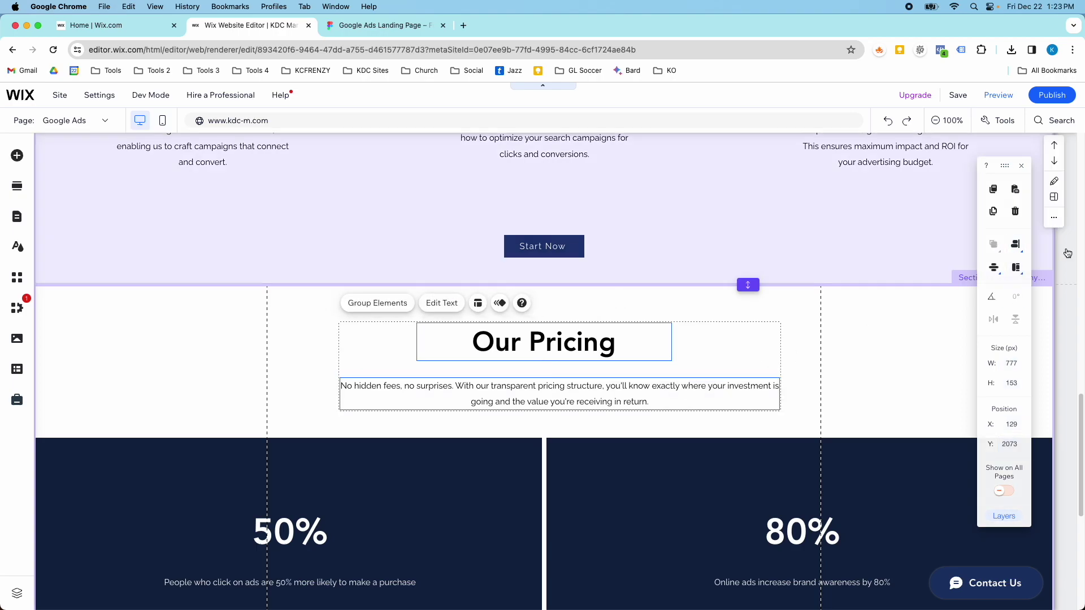
{"action": "left_click", "coordinate": [993, 249]}
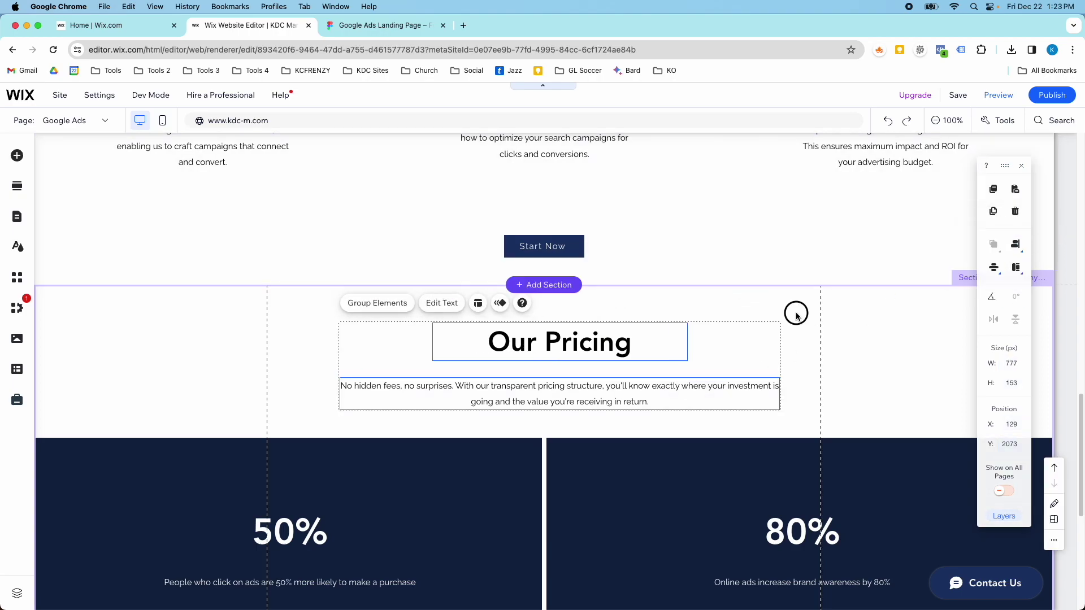
{"action": "left_click", "coordinate": [685, 384]}
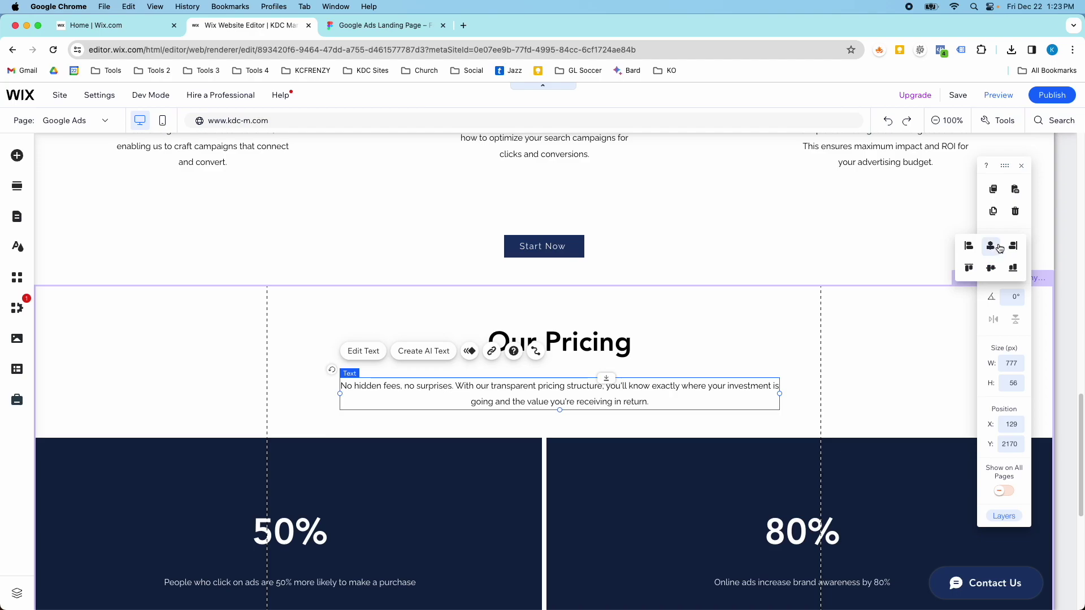
{"action": "left_click", "coordinate": [999, 249]}
{"action": "left_click", "coordinate": [786, 328]}
{"action": "scroll", "coordinate": [580, 360], "scroll_direction": "down", "scroll_amount": 1}
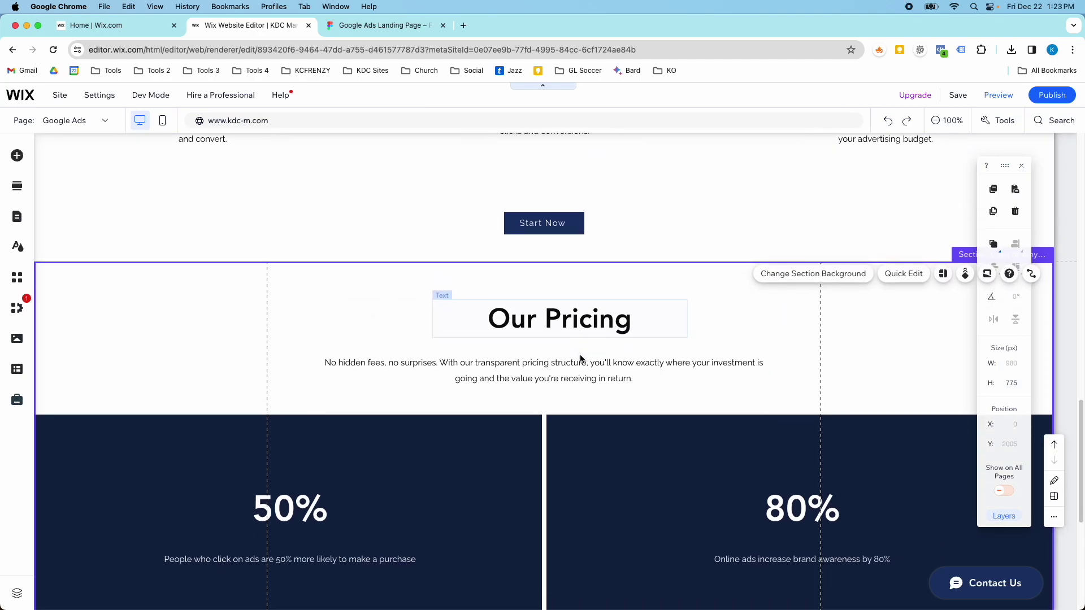
{"action": "scroll", "coordinate": [580, 359], "scroll_direction": "down", "scroll_amount": 3}
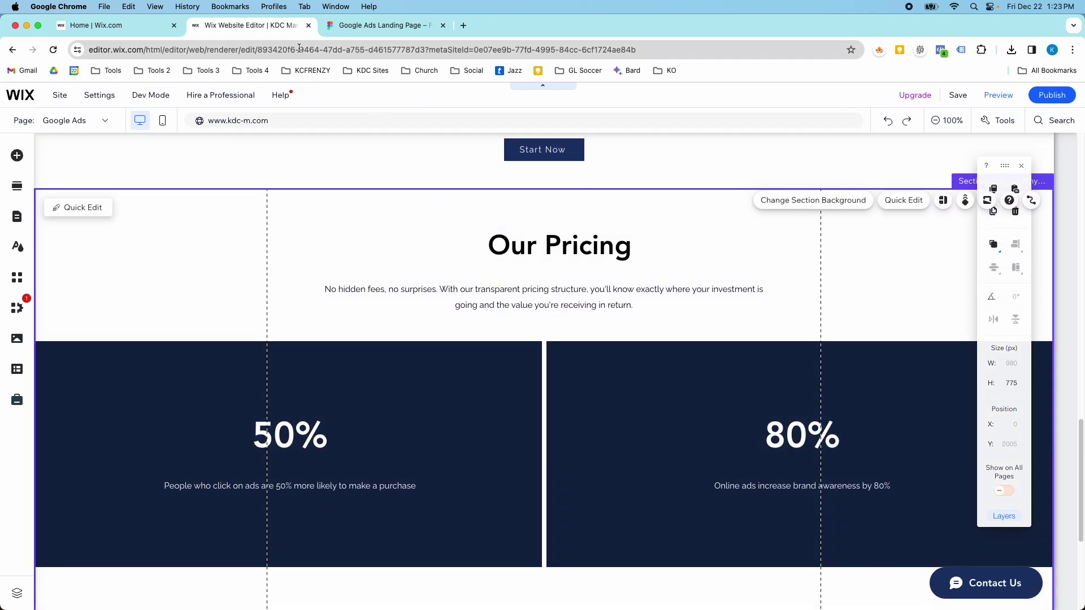
Stretch the two-column pricing strip to the page width instead of the full screen
{"action": "left_click", "coordinate": [340, 30]}
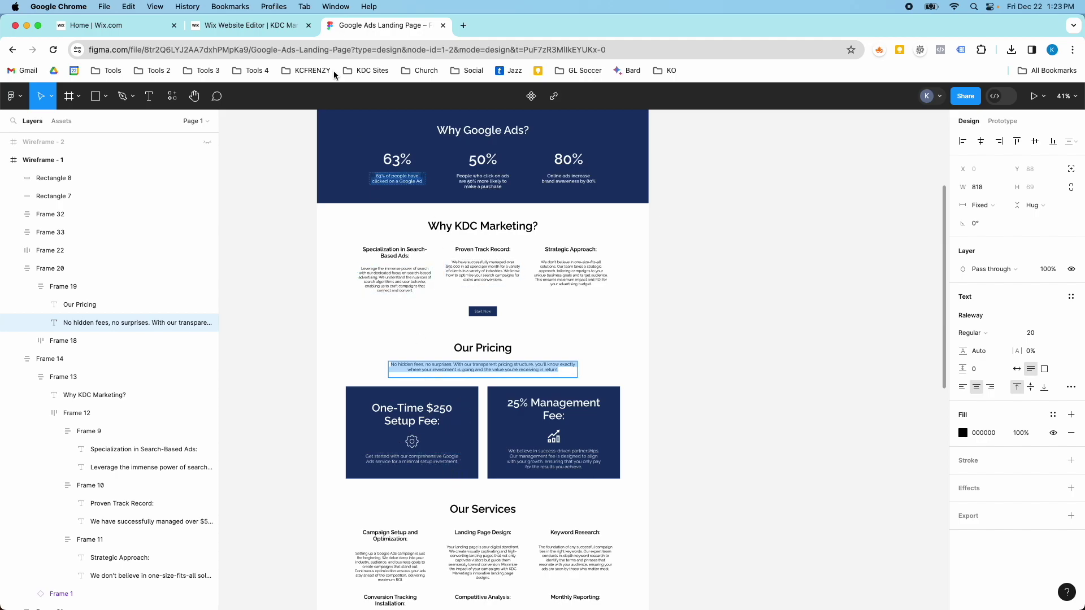
{"action": "left_click", "coordinate": [226, 25]}
{"action": "left_click", "coordinate": [338, 390]}
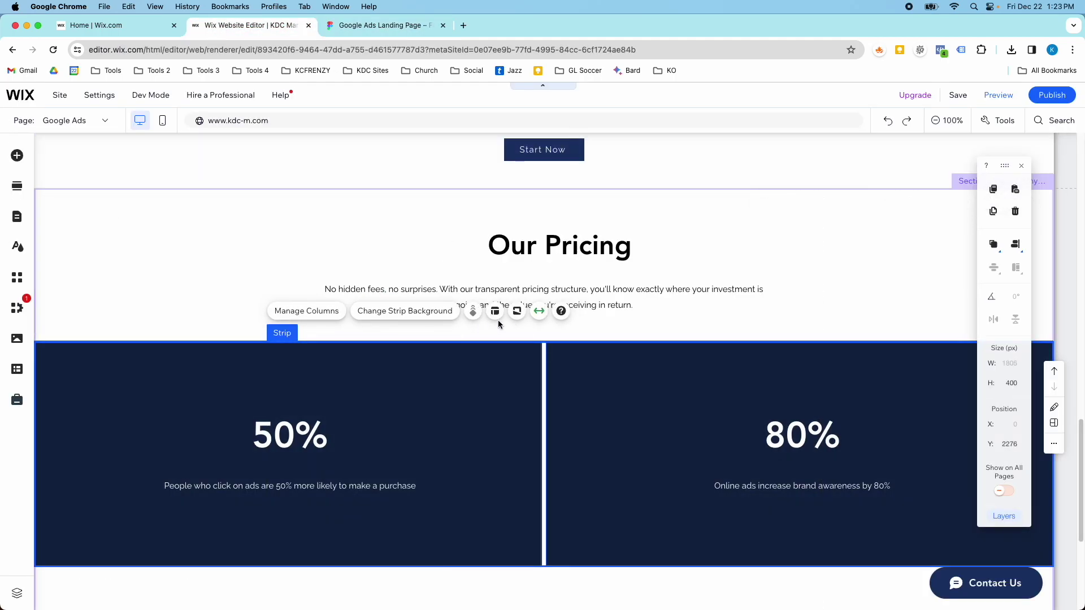
{"action": "left_click", "coordinate": [532, 317]}
{"action": "left_click", "coordinate": [232, 371]}
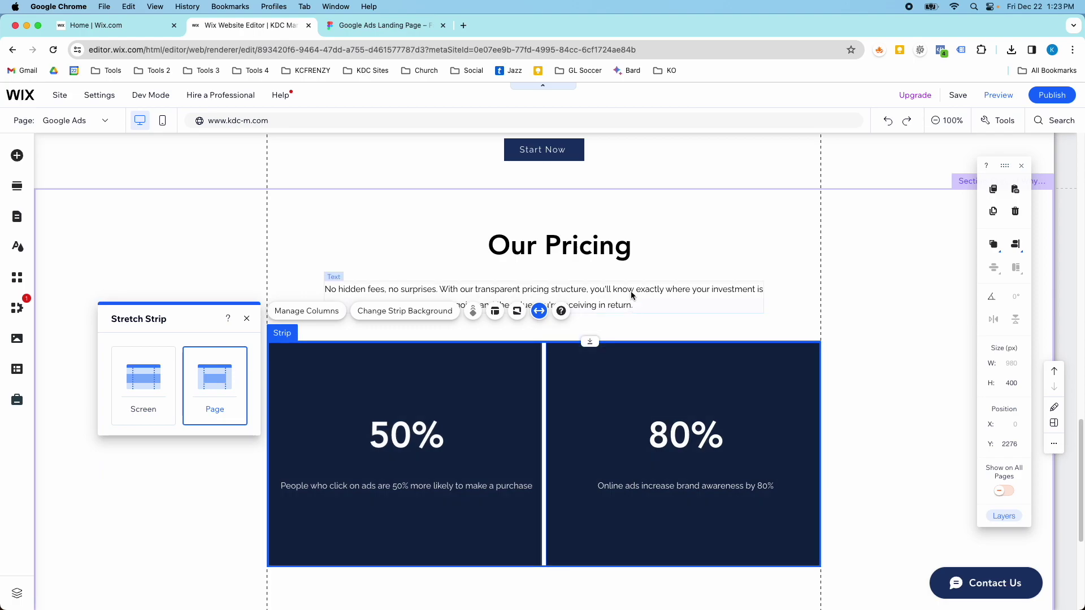
{"action": "left_click", "coordinate": [623, 305]}
Replace the "50%" heading in the first pricing column with "One-Time $250 Setup Fee:" copied from the Figma design
{"action": "left_click", "coordinate": [384, 25]}
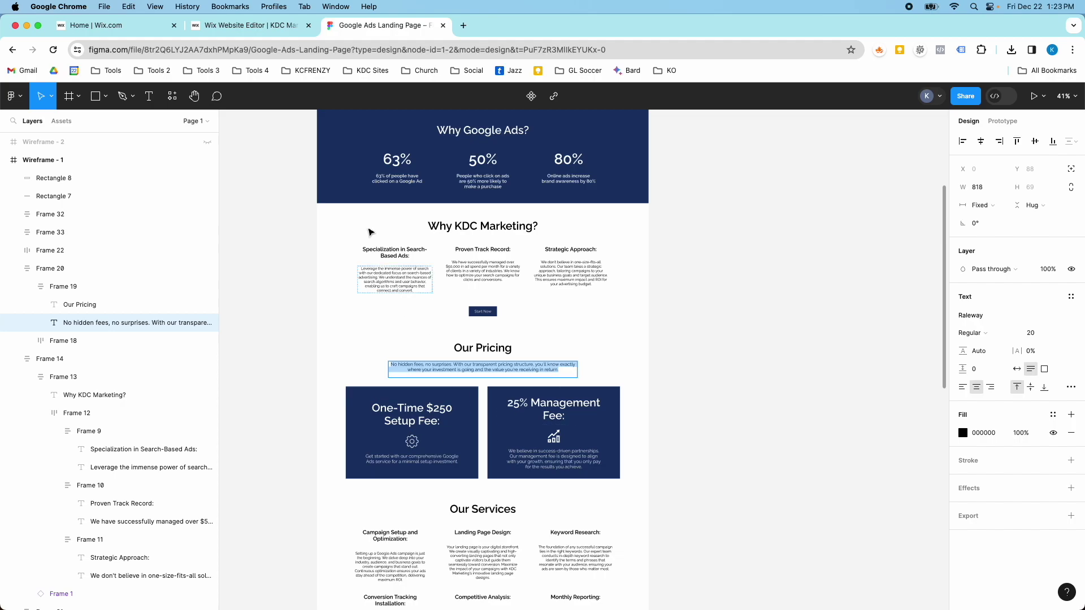
{"action": "left_click", "coordinate": [268, 31]}
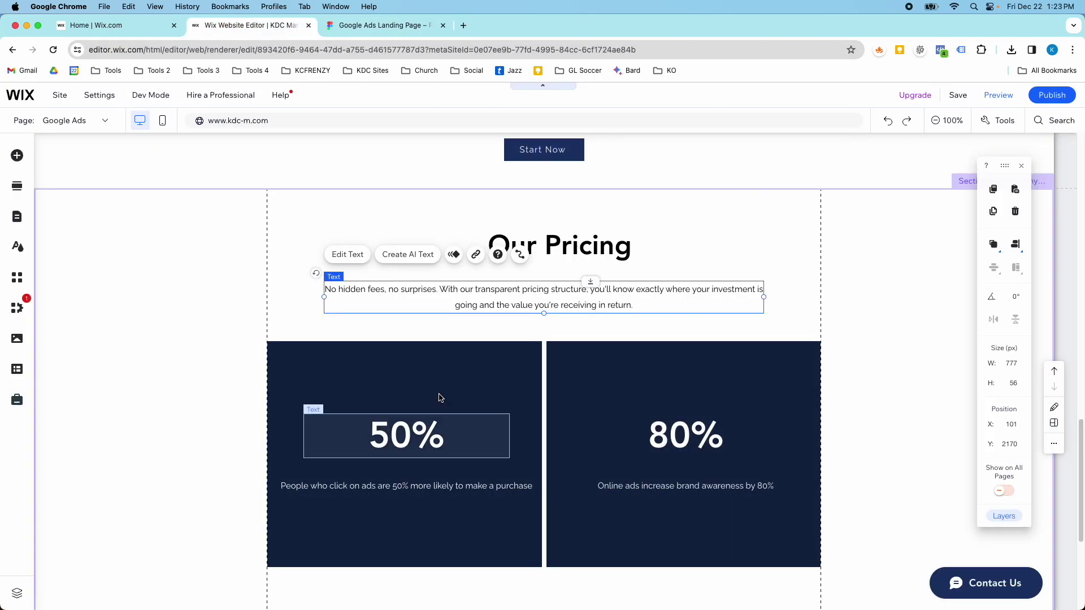
{"action": "left_click", "coordinate": [345, 28]}
{"action": "left_click", "coordinate": [403, 417]}
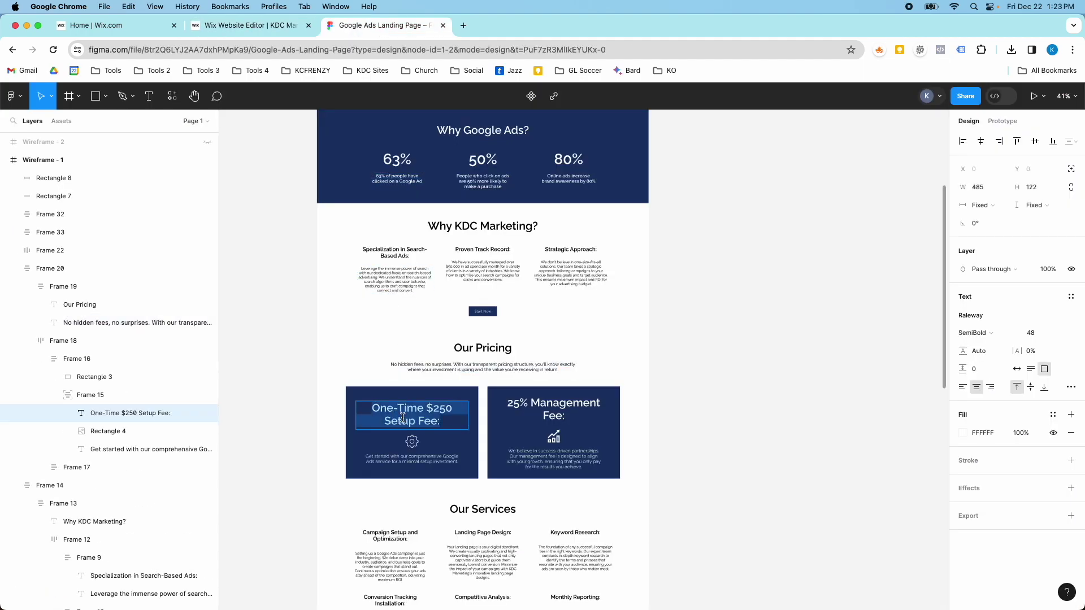
{"action": "left_click", "coordinate": [249, 25]}
{"action": "double_click", "coordinate": [415, 438]}
{"action": "type", "text": "One-Time $250 Setup Fee:"}
Check the heading size in the Figma design and set the whole setup fee heading's font size to 48 px
{"action": "left_click", "coordinate": [353, 29]}
{"action": "left_click", "coordinate": [402, 411]}
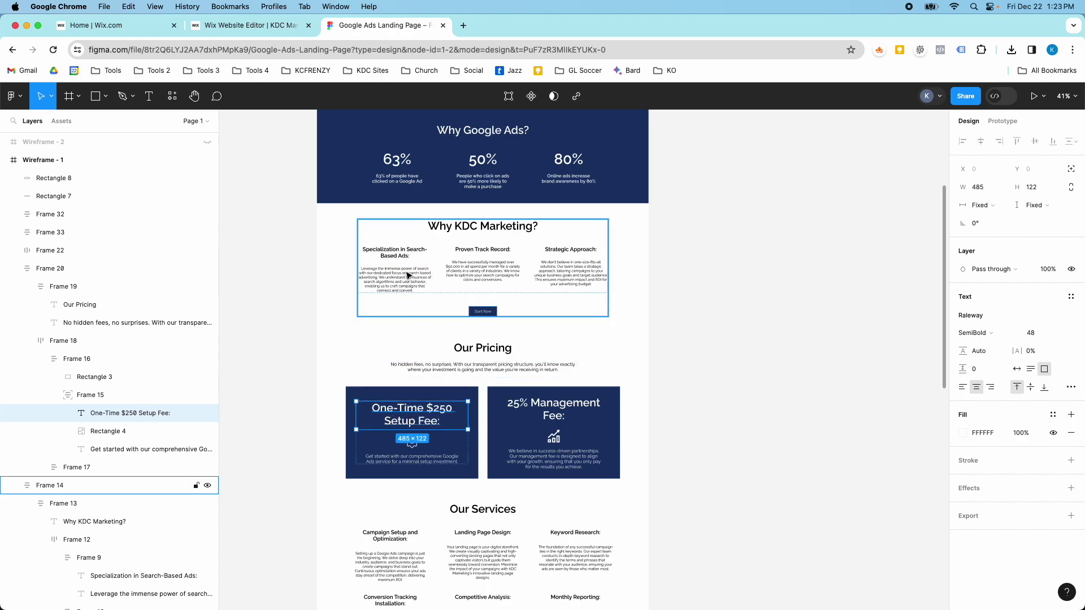
{"action": "left_click", "coordinate": [290, 29]}
{"action": "left_click", "coordinate": [387, 441]}
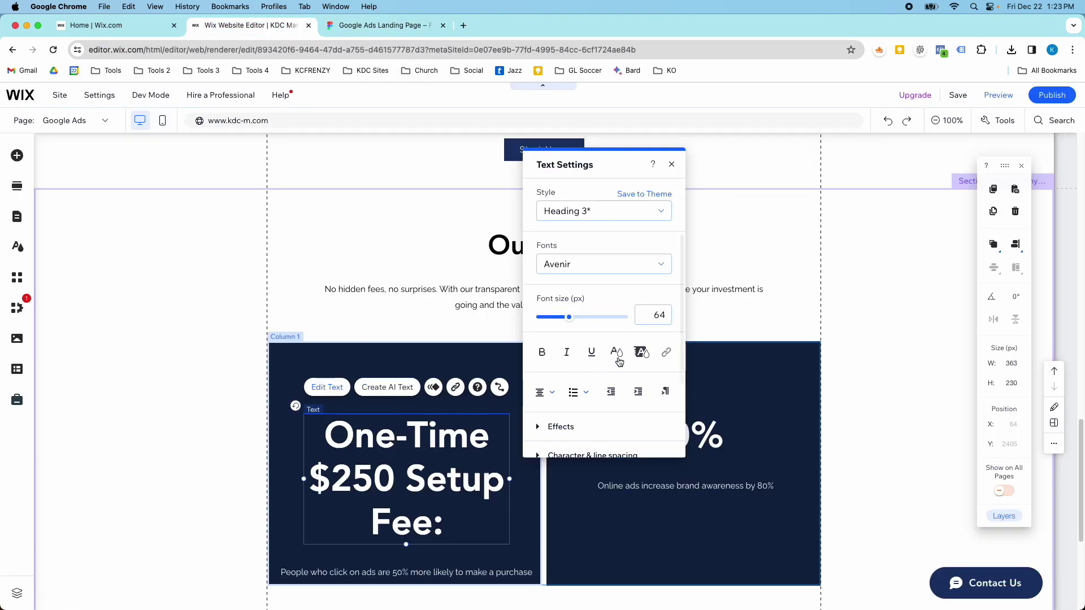
{"action": "left_click", "coordinate": [650, 320]}
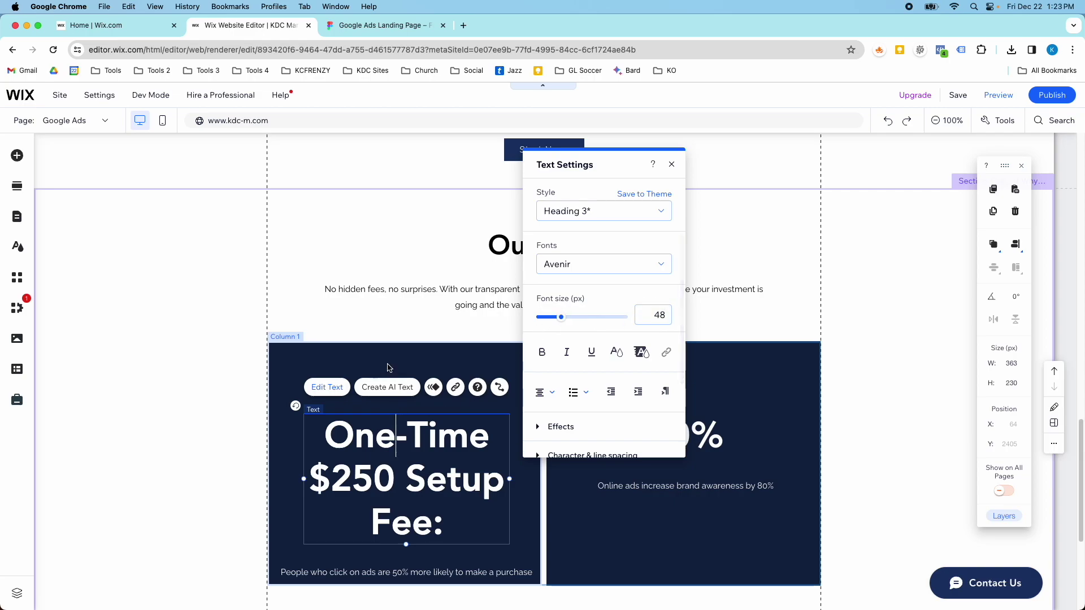
{"action": "left_click", "coordinate": [388, 365]}
{"action": "double_click", "coordinate": [409, 435]}
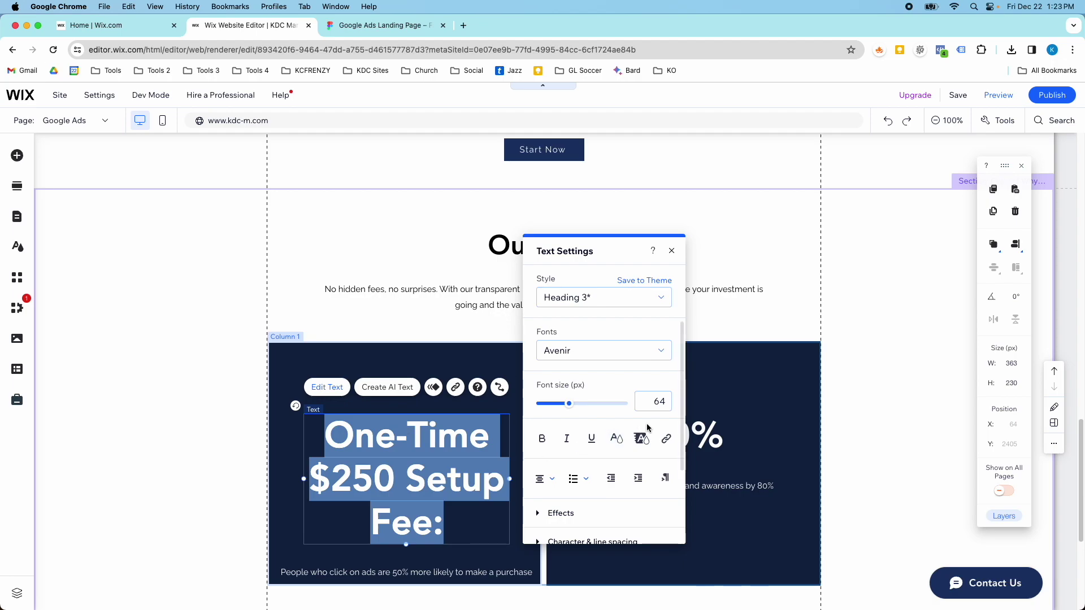
{"action": "left_click", "coordinate": [660, 406]}
{"action": "type", "text": "48"}
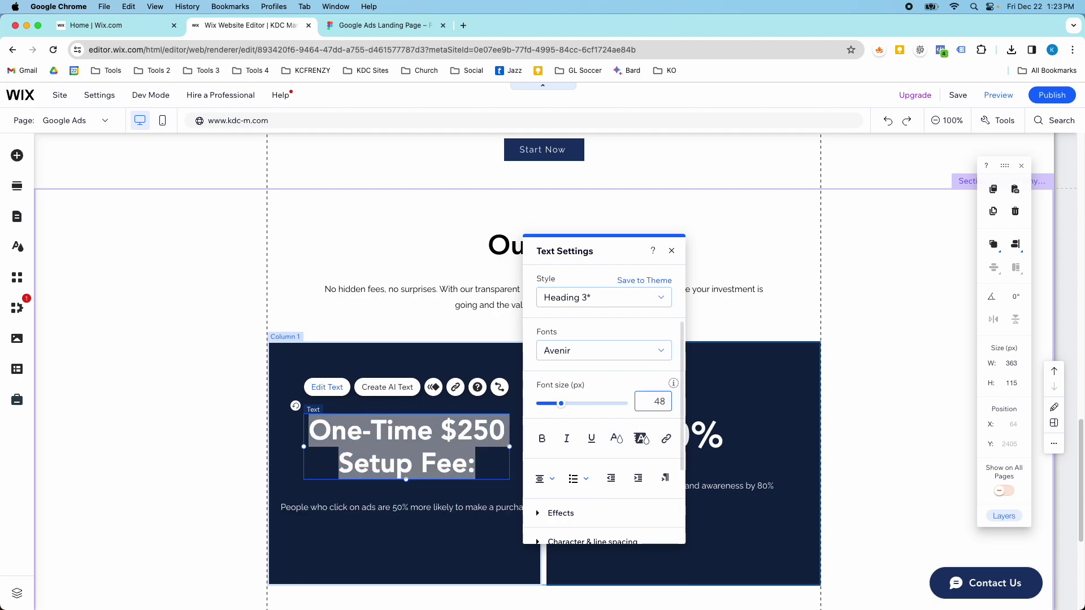
{"action": "left_click", "coordinate": [512, 360]}
Delete the "80%" heading from the second column and move the setup fee heading higher in its column
{"action": "left_click", "coordinate": [710, 420]}
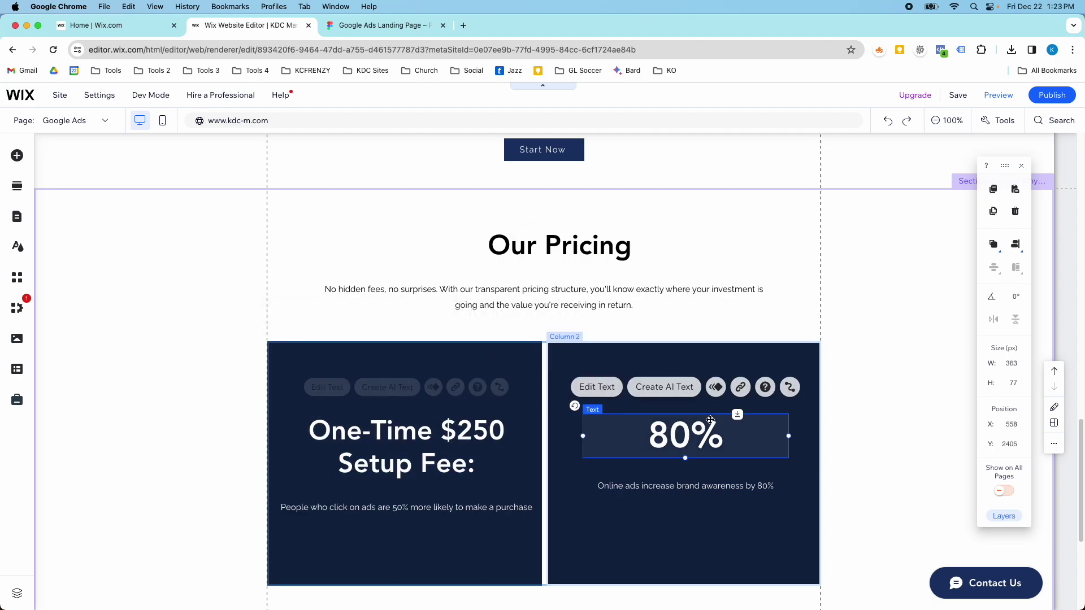
{"action": "key", "text": "Delete"}
{"action": "left_click", "coordinate": [428, 431]}
{"action": "left_click_drag", "start_coordinate": [428, 431], "coordinate": [427, 405]}
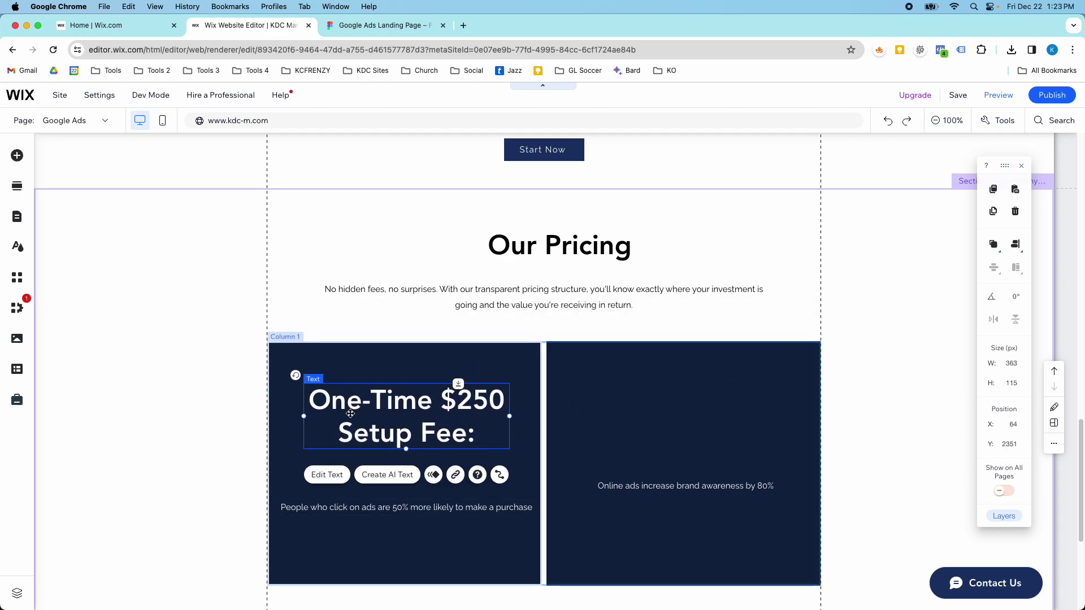
Duplicate the setup fee heading into the second column and change its text to "25% Management Fee:" from the Figma design
{"action": "key", "text": "super+d"}
{"action": "left_click_drag", "start_coordinate": [424, 417], "coordinate": [703, 426]}
{"action": "left_click", "coordinate": [390, 24]}
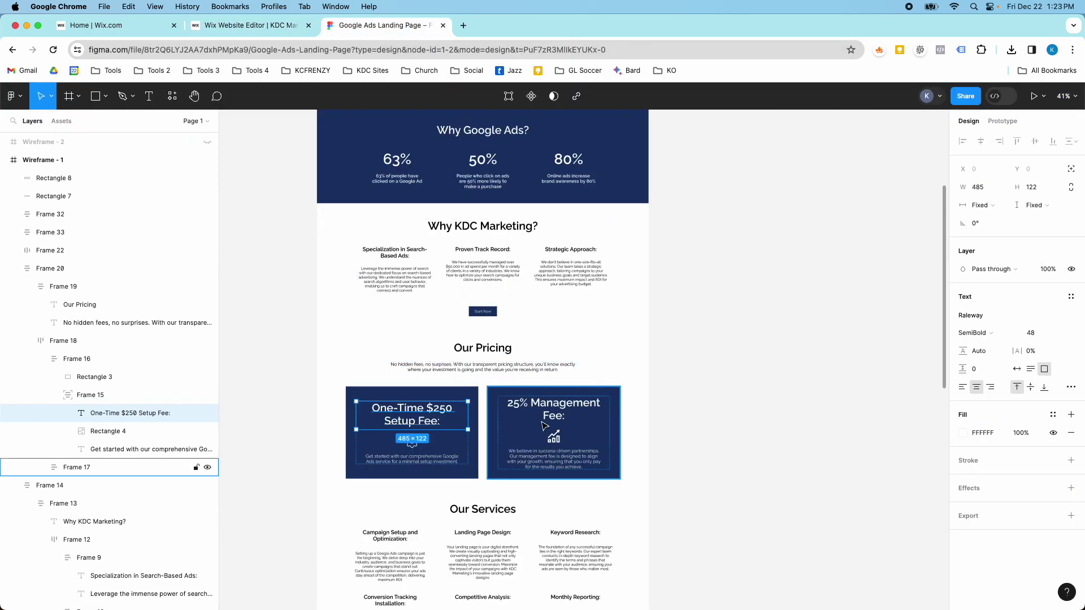
{"action": "double_click", "coordinate": [545, 408]}
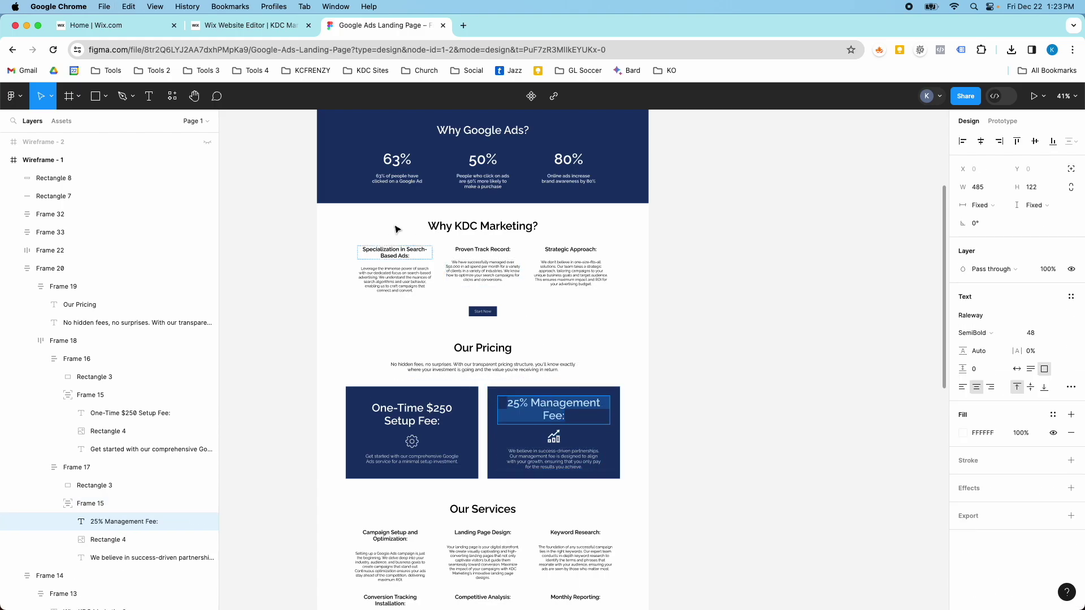
{"action": "left_click", "coordinate": [248, 31]}
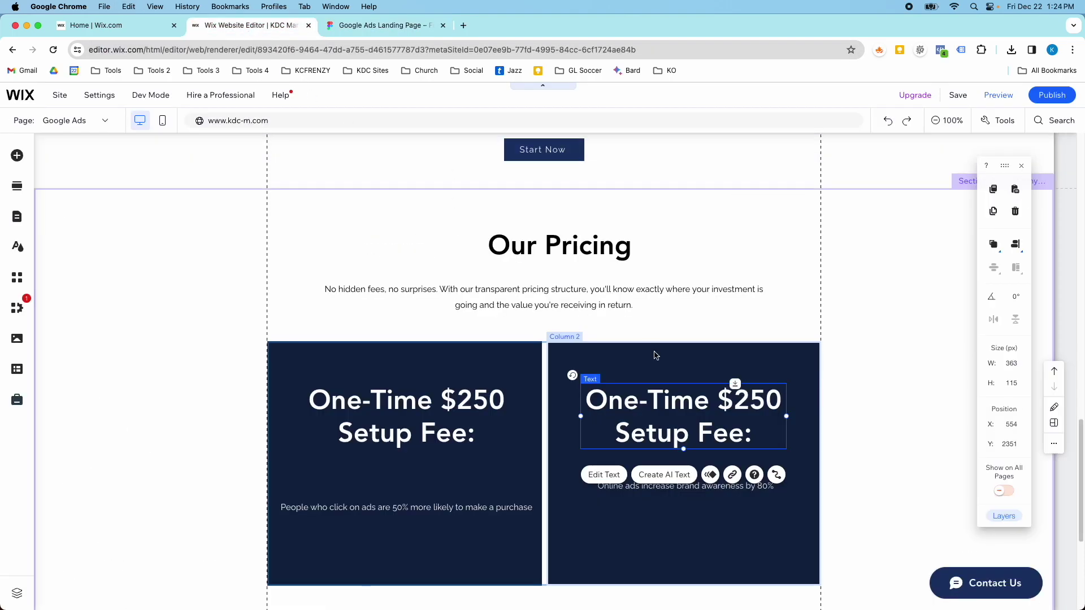
{"action": "double_click", "coordinate": [664, 399]}
{"action": "type", "text": "25% Management Fee:"}
{"action": "key", "text": "Escape"}
Widen the "25% Management Fee:" text box to about 412 px so it wraps onto two lines, and reposition it in its column
{"action": "left_click", "coordinate": [629, 420]}
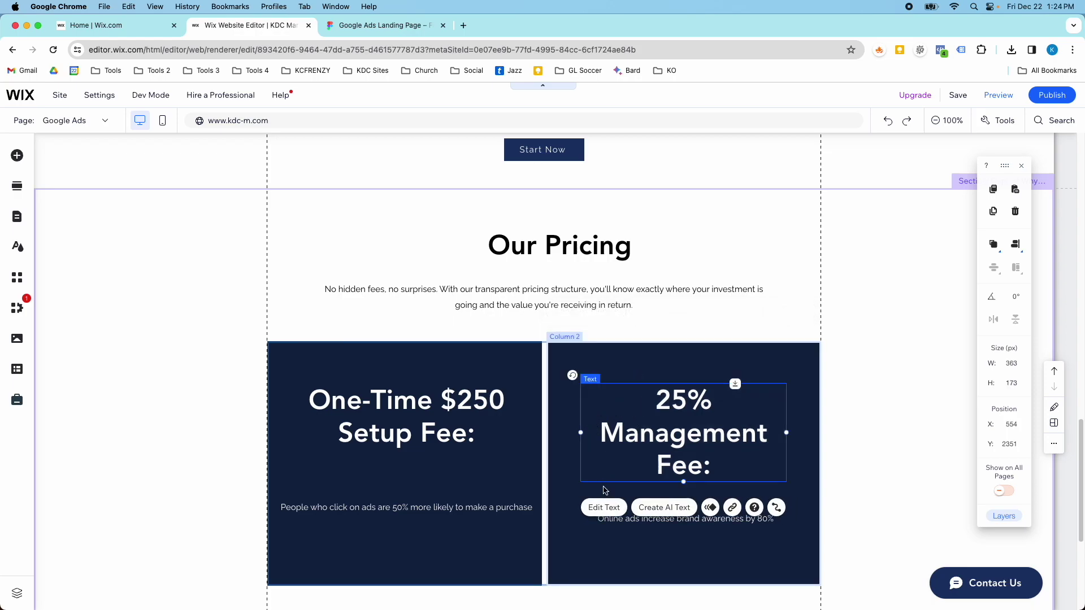
{"action": "left_click", "coordinate": [604, 507]}
{"action": "left_click", "coordinate": [634, 385]}
{"action": "left_click", "coordinate": [610, 436]}
{"action": "left_click_drag", "start_coordinate": [581, 433], "coordinate": [553, 433]}
{"action": "mouse_move", "coordinate": [669, 407]}
{"action": "left_mouse_down"}
{"action": "mouse_move", "coordinate": [680, 400]}
{"action": "mouse_move", "coordinate": [681, 409]}
{"action": "left_mouse_up"}
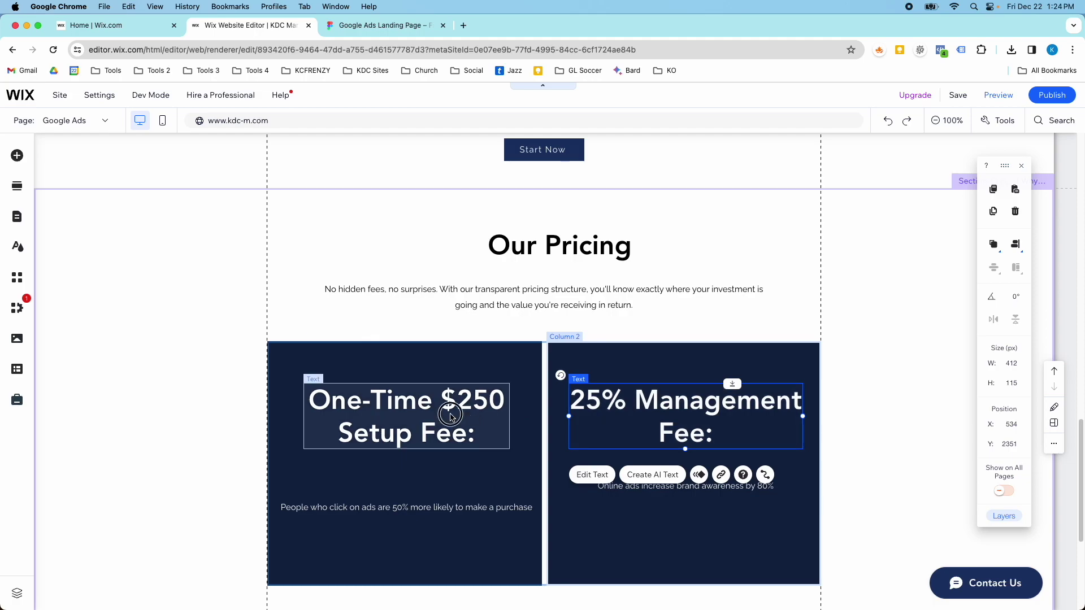
Widen the setup fee heading's text box and adjust both column headings so they sit centred in their columns
{"action": "left_click", "coordinate": [312, 414]}
{"action": "left_click_drag", "start_coordinate": [304, 416], "coordinate": [278, 417]}
{"action": "left_click_drag", "start_coordinate": [352, 412], "coordinate": [364, 416]}
{"action": "left_click_drag", "start_coordinate": [658, 402], "coordinate": [654, 402]}
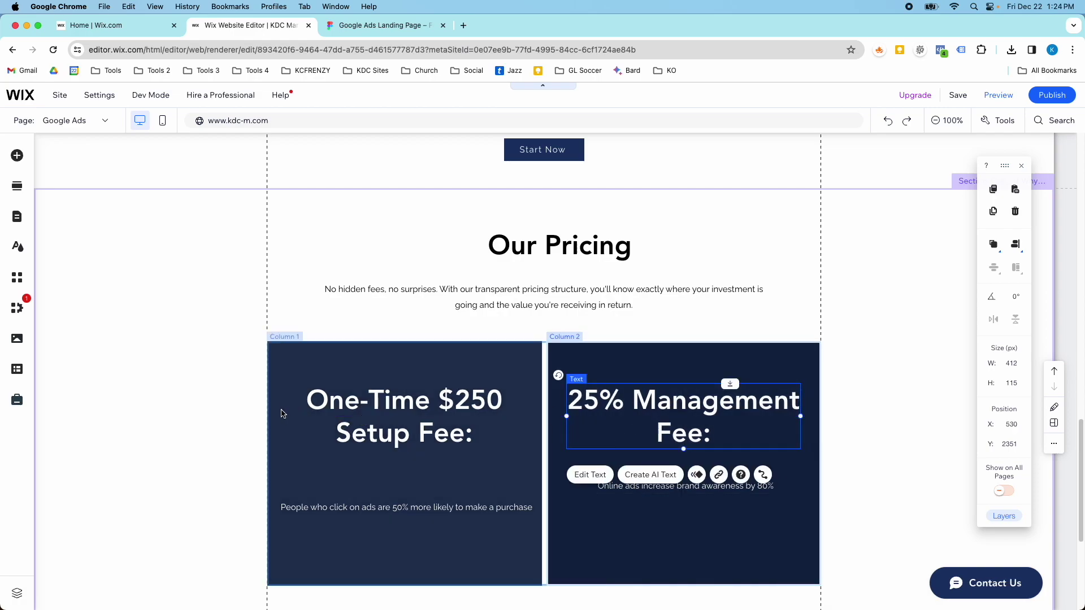
Look for icons among the addable elements by searching for "icon", and open the full vector art icon collection
{"action": "left_click", "coordinate": [17, 156]}
{"action": "left_click", "coordinate": [59, 198]}
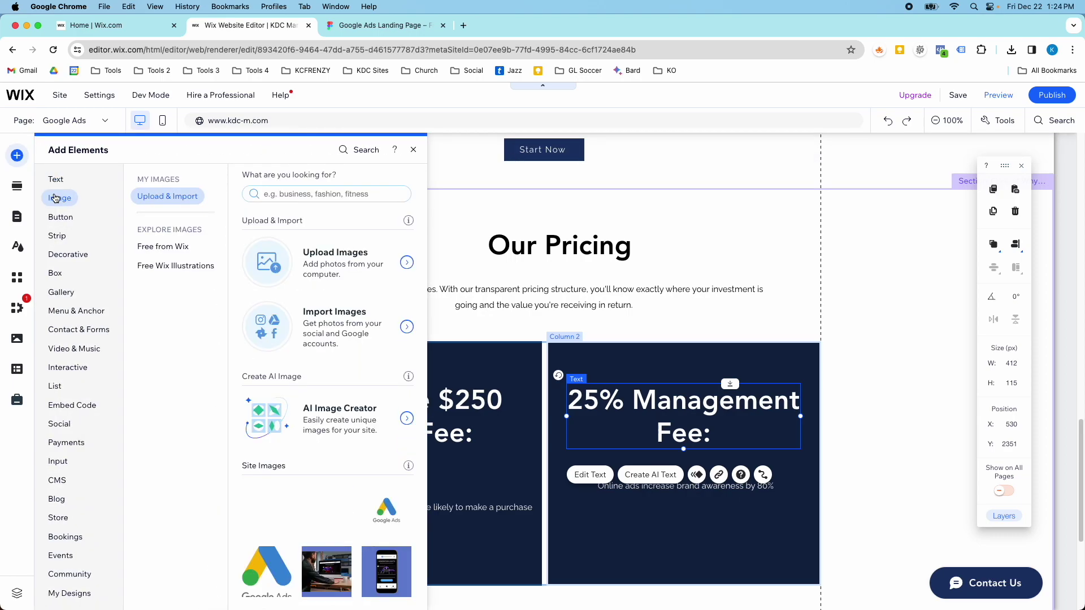
{"action": "left_click", "coordinate": [74, 349]}
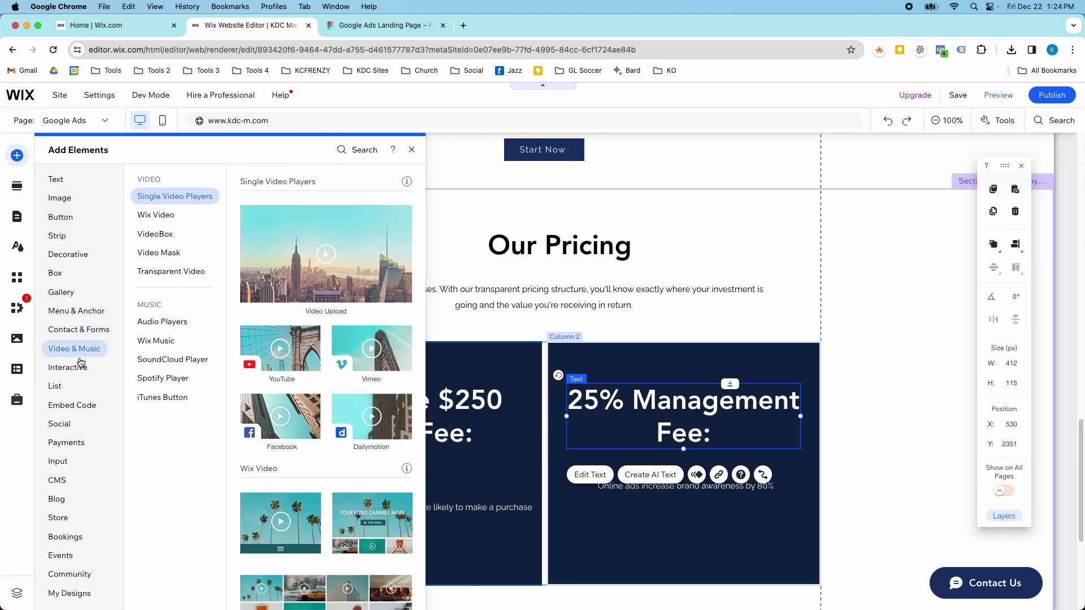
{"action": "left_click", "coordinate": [81, 368]}
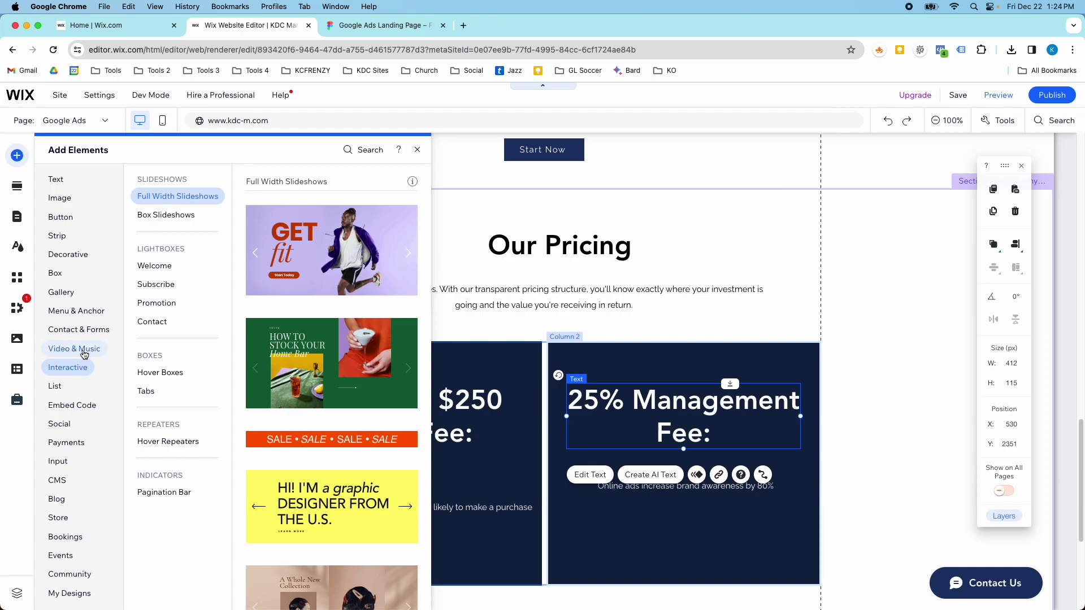
{"action": "left_click", "coordinate": [84, 352]}
{"action": "left_click", "coordinate": [82, 330]}
{"action": "left_click", "coordinate": [80, 315]}
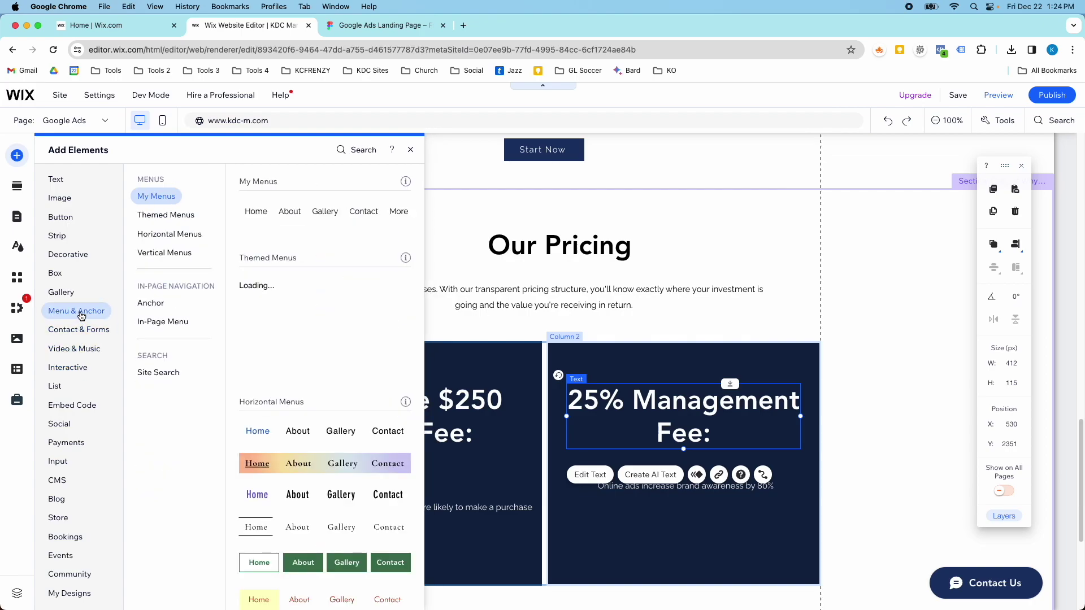
{"action": "left_click", "coordinate": [346, 149]}
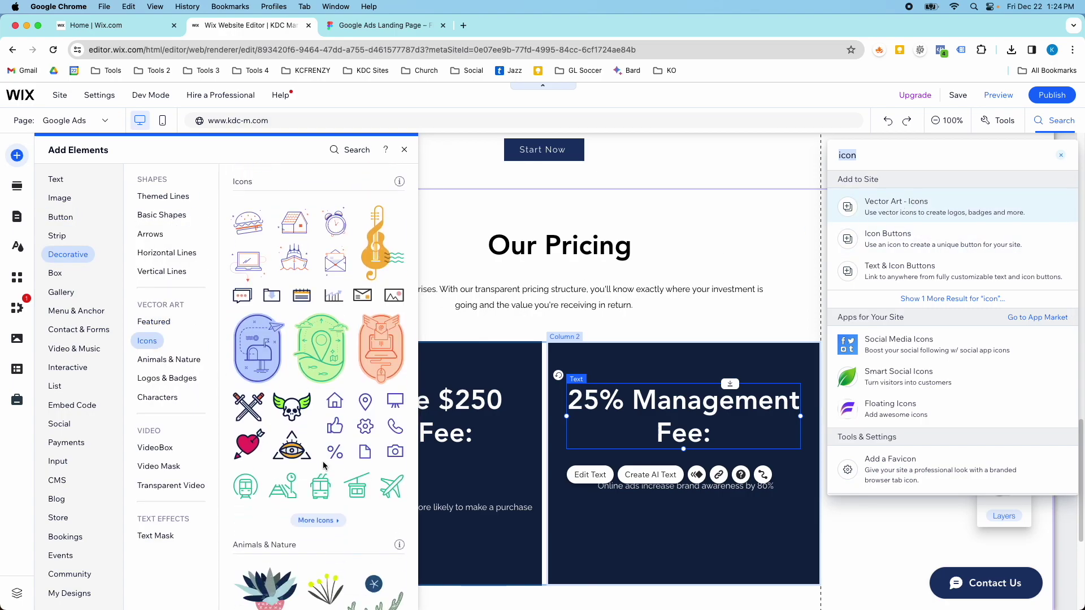
{"action": "left_click", "coordinate": [314, 521]}
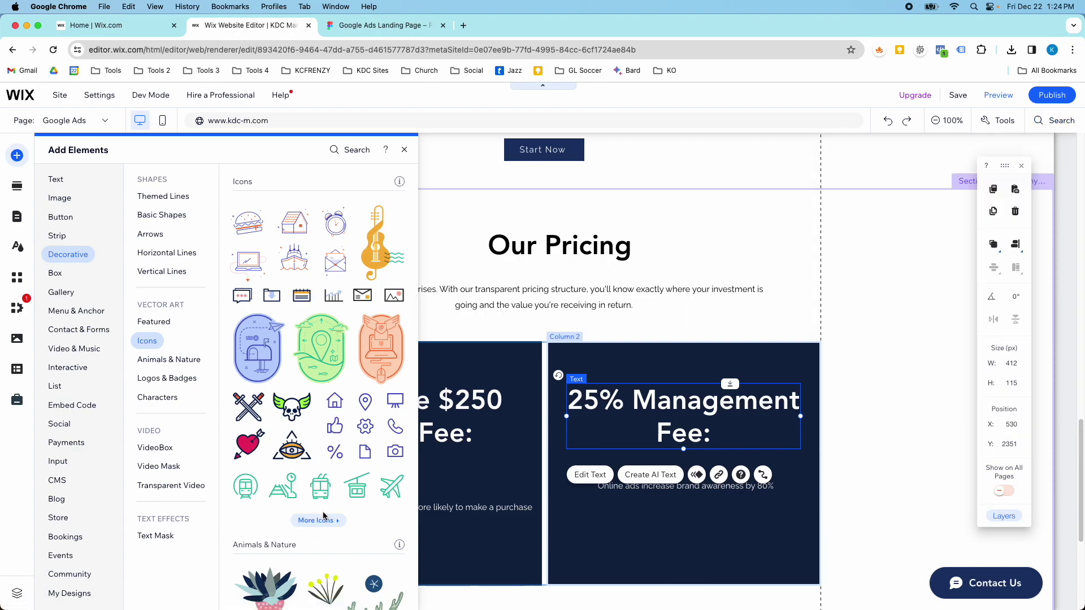
{"action": "left_click", "coordinate": [317, 520]}
Search the vector art for "gear", compare with the Figma design, and add the solid black gear icon to the page
{"action": "left_click", "coordinate": [300, 174]}
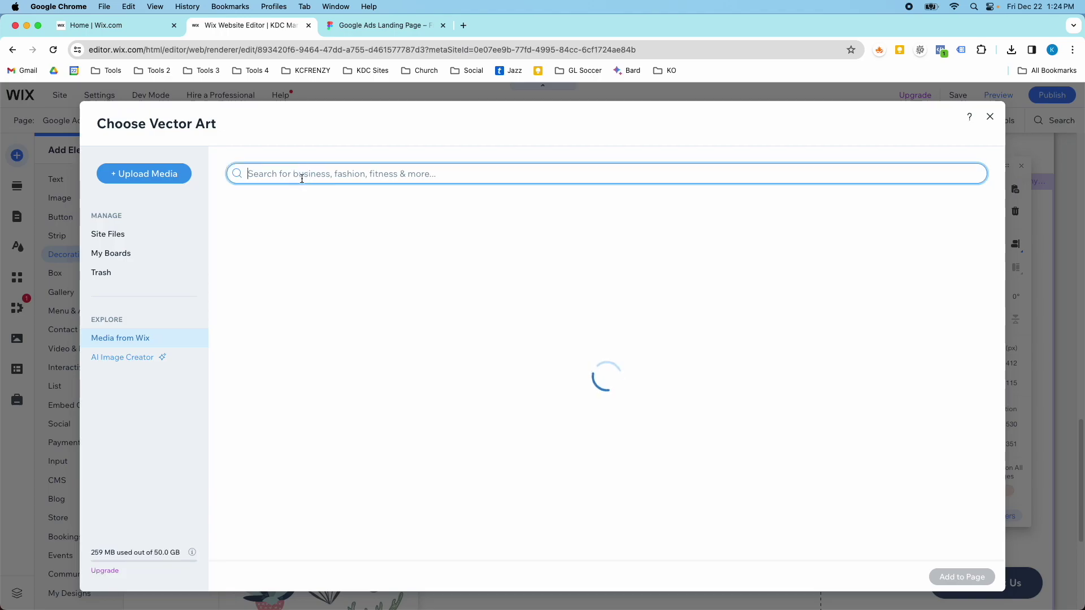
{"action": "type", "text": "gear"}
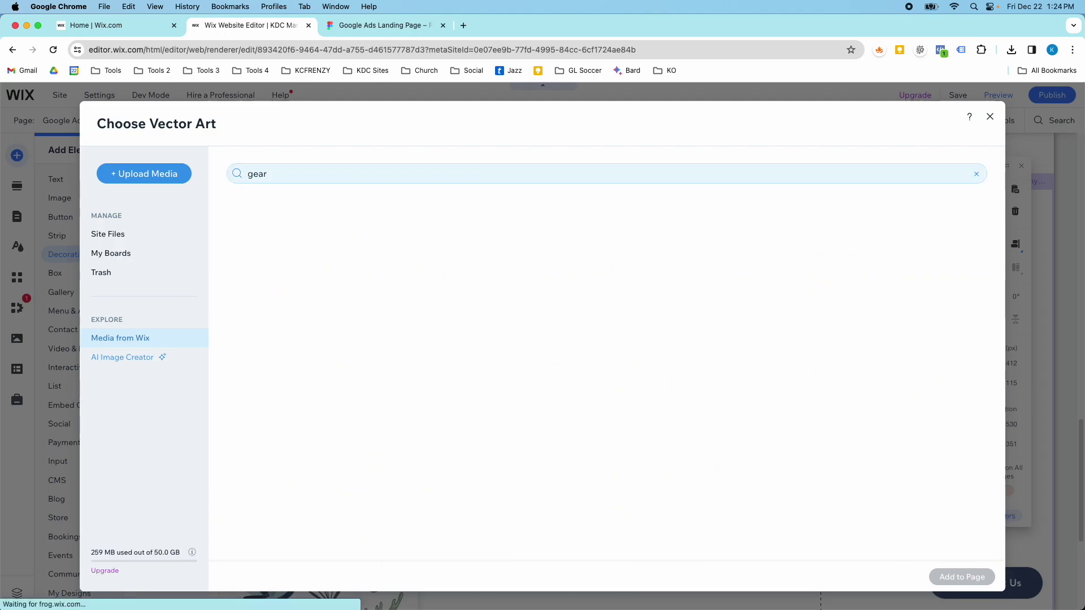
{"action": "scroll", "coordinate": [436, 359], "scroll_direction": "down", "scroll_amount": 3}
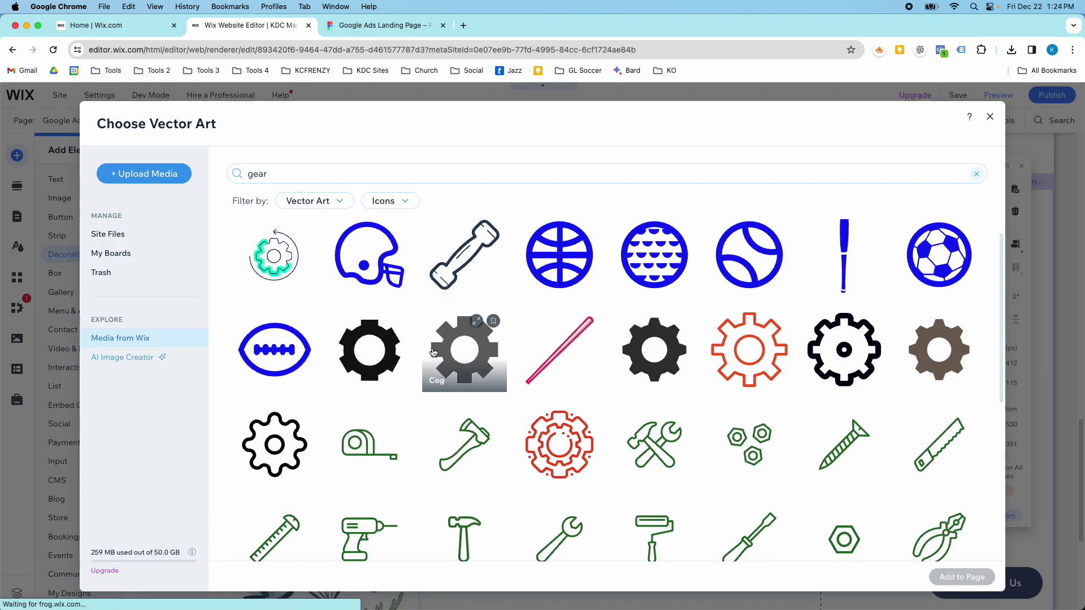
{"action": "left_click", "coordinate": [390, 25]}
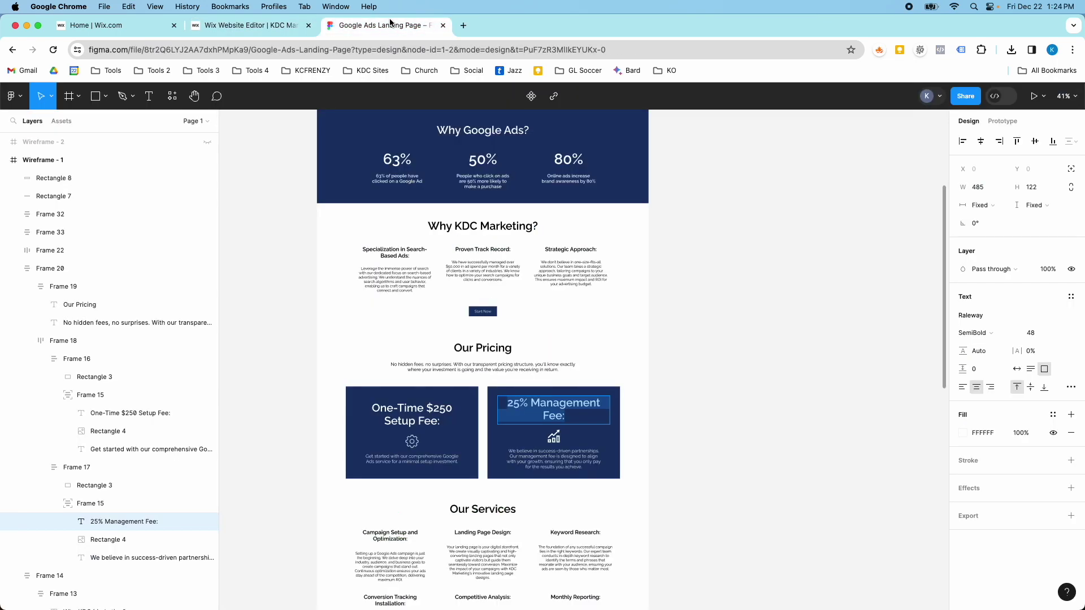
{"action": "left_click", "coordinate": [317, 25]}
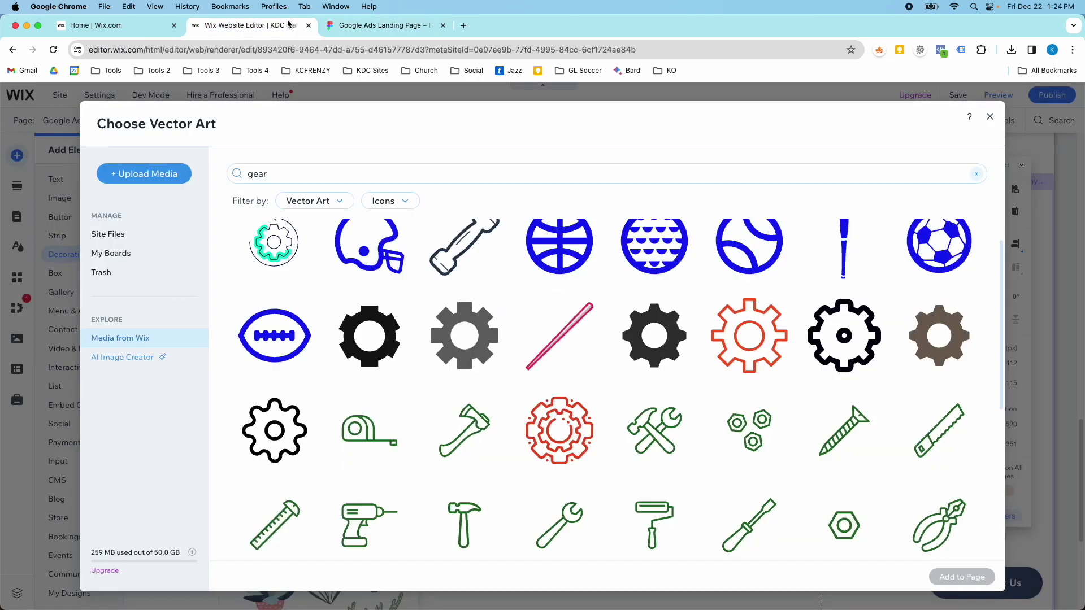
{"action": "left_click", "coordinate": [388, 337]}
{"action": "double_click", "coordinate": [388, 336]}
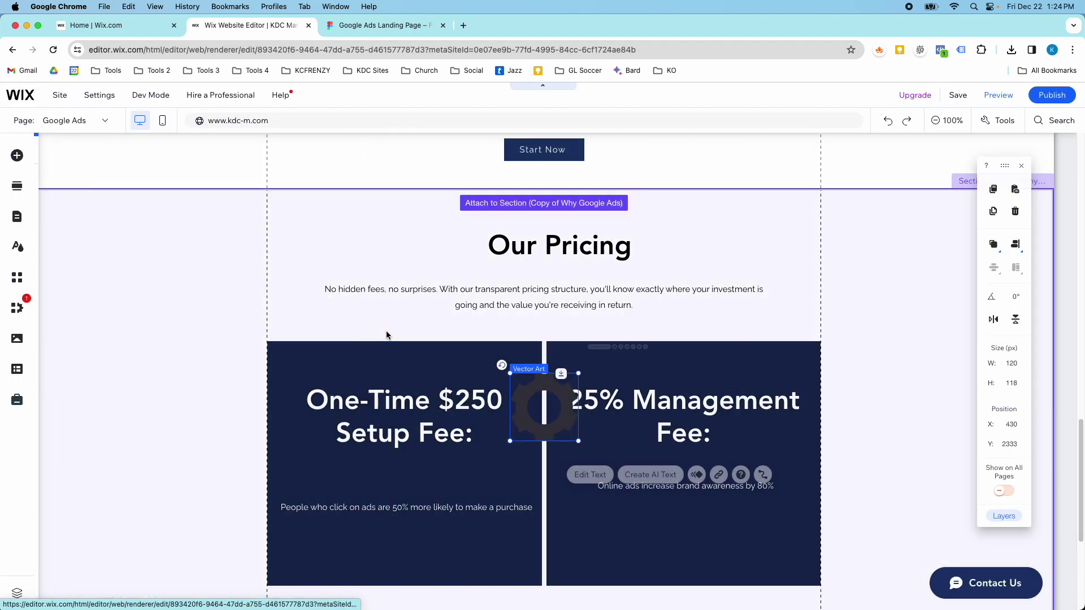
Place the gear icon below the setup fee heading at about 72 px wide and fill it white (#FFFFFF)
{"action": "left_click_drag", "start_coordinate": [538, 407], "coordinate": [386, 465]}
{"action": "left_click", "coordinate": [491, 429]}
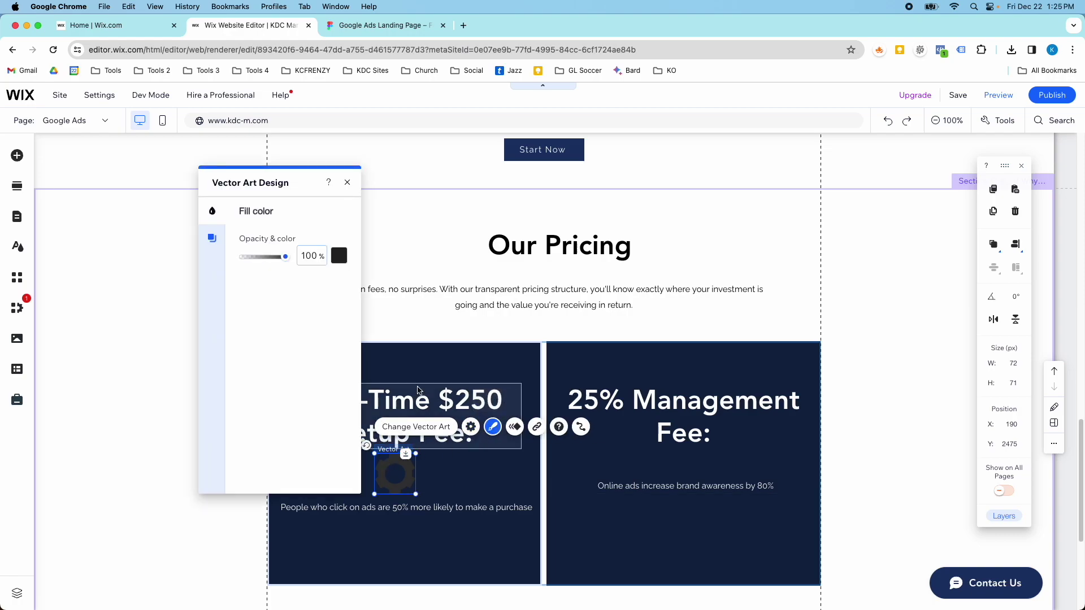
{"action": "left_click", "coordinate": [341, 258]}
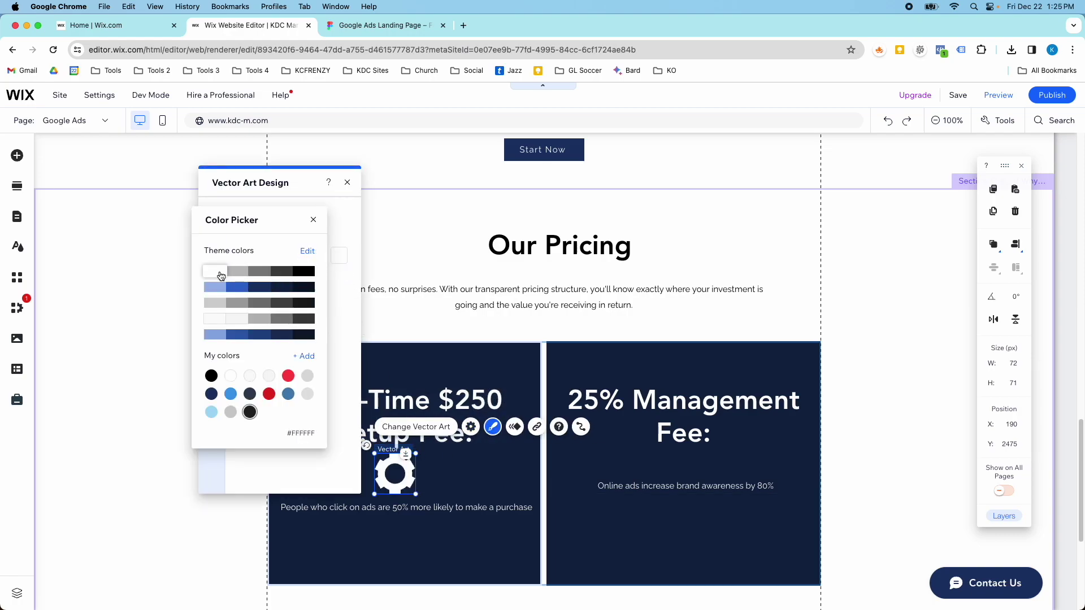
{"action": "left_click", "coordinate": [433, 461]}
{"action": "left_click", "coordinate": [433, 462]}
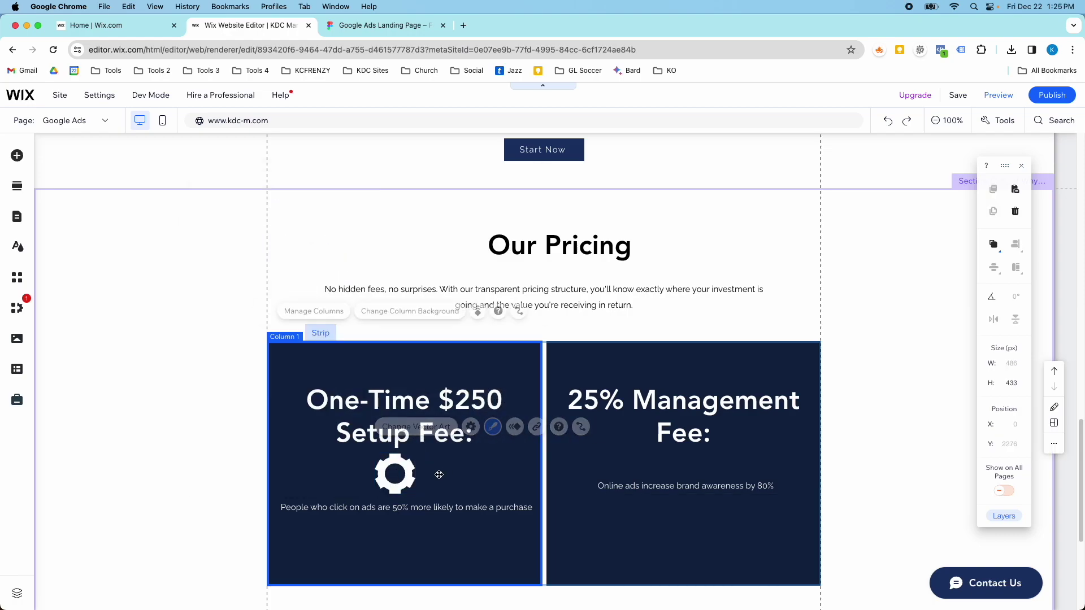
Move the first column's description lower and fit the gear icon, about 49 px wide, between the heading and description
{"action": "left_click", "coordinate": [412, 509]}
{"action": "left_click_drag", "start_coordinate": [412, 510], "coordinate": [415, 528]}
{"action": "left_click", "coordinate": [383, 484]}
{"action": "mouse_move", "coordinate": [382, 484]}
{"action": "left_mouse_down"}
{"action": "mouse_move", "coordinate": [387, 496]}
{"action": "mouse_move", "coordinate": [390, 485]}
{"action": "left_mouse_up"}
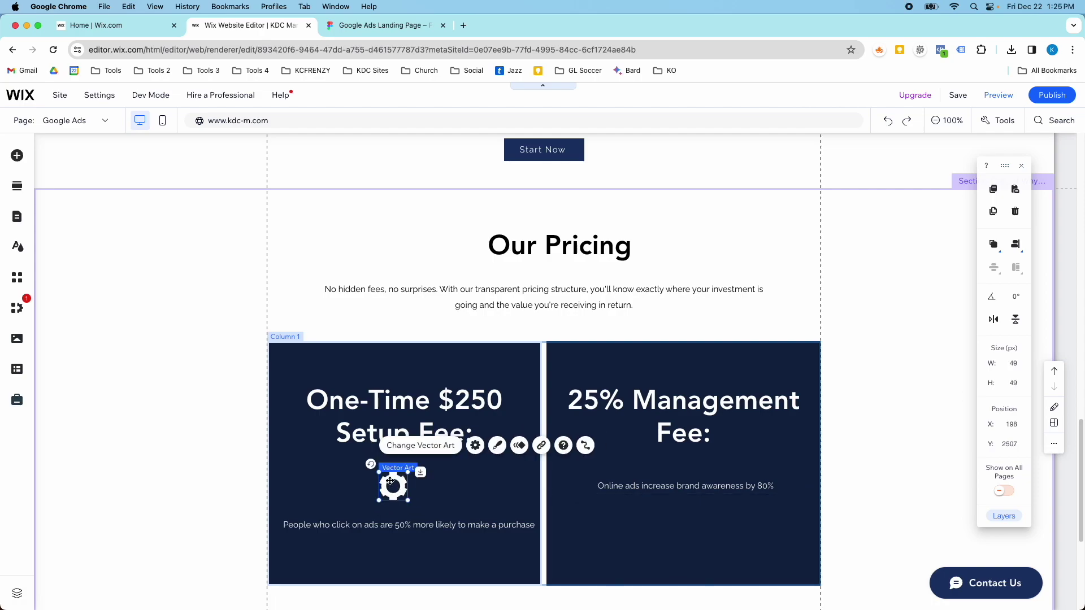
Replace the first column's description in Wix with the Figma text "Get started with our comprehensive Google Ads service for a minimal setup investment."
{"action": "left_click", "coordinate": [346, 28]}
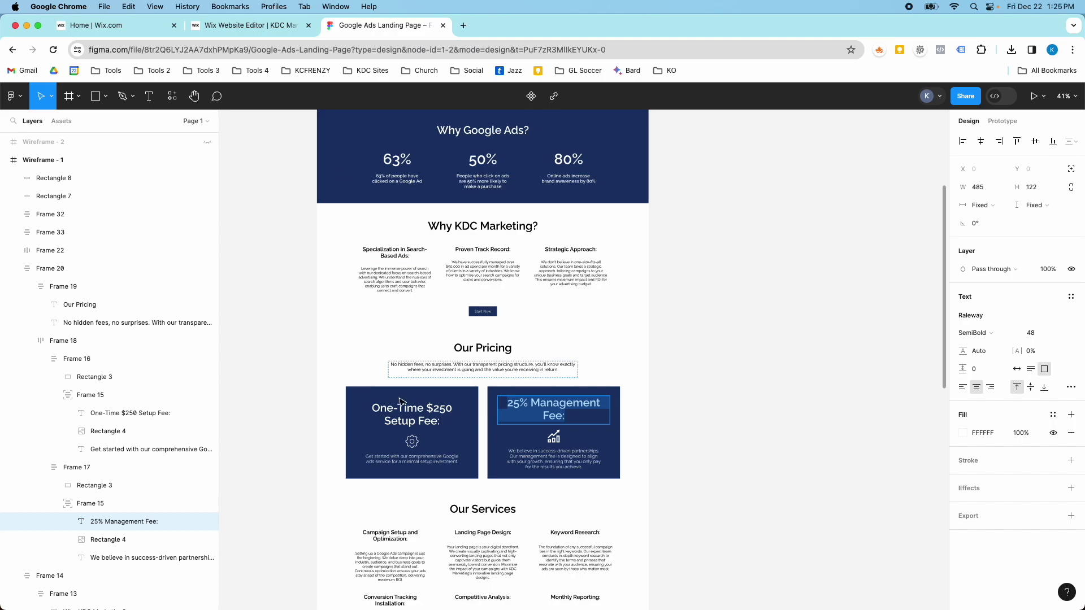
{"action": "scroll", "coordinate": [414, 448], "scroll_direction": "up", "scroll_amount": 5}
{"action": "left_click", "coordinate": [396, 474]}
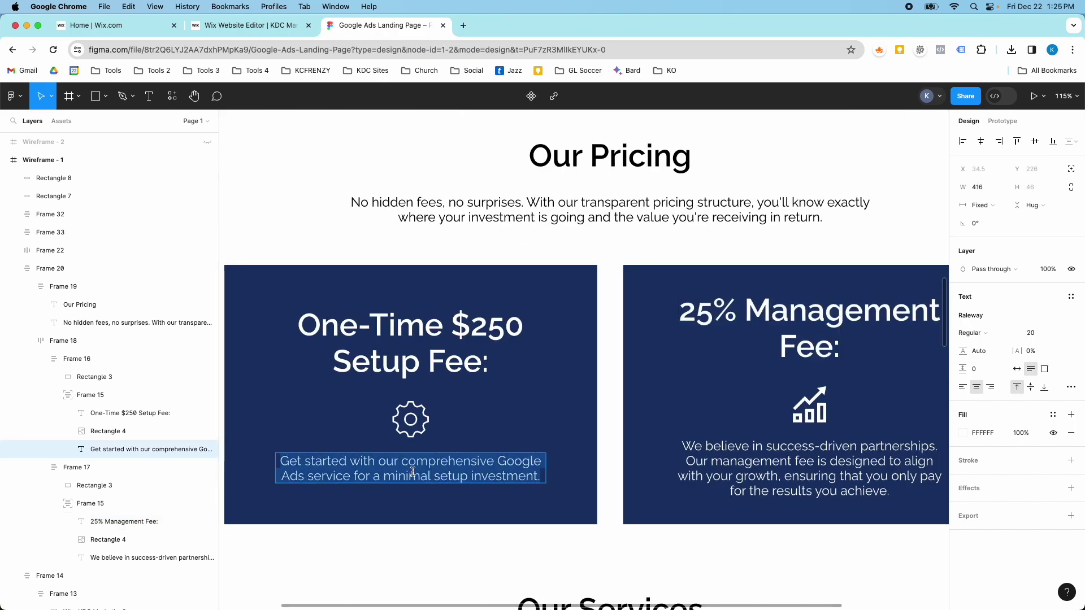
{"action": "left_click", "coordinate": [249, 25]}
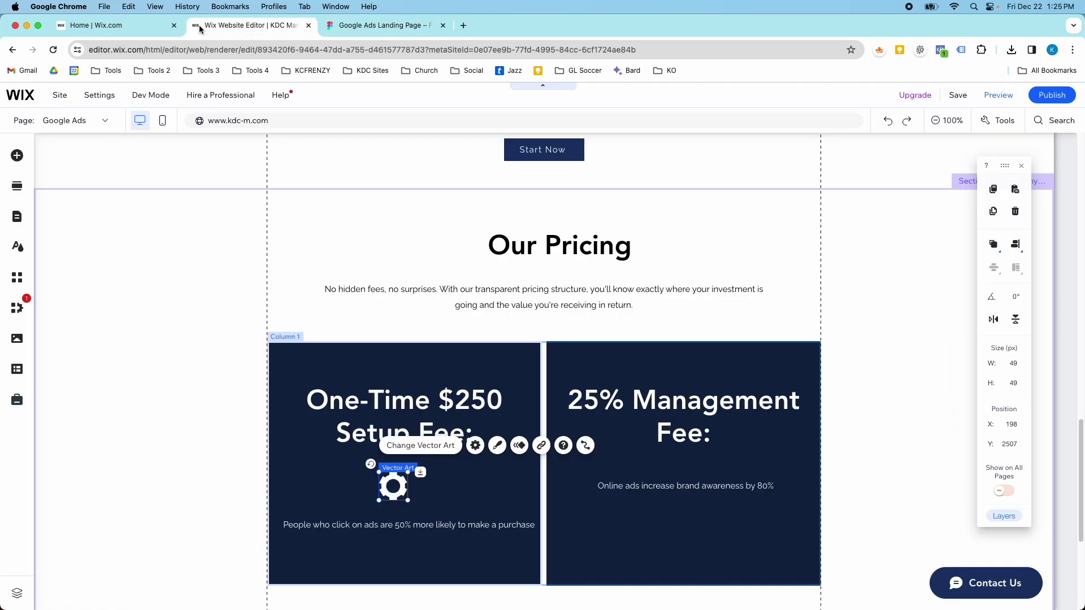
{"action": "left_click", "coordinate": [354, 525]}
{"action": "double_click", "coordinate": [354, 525]}
{"action": "key", "text": "super+v"}
{"action": "left_click", "coordinate": [444, 463]}
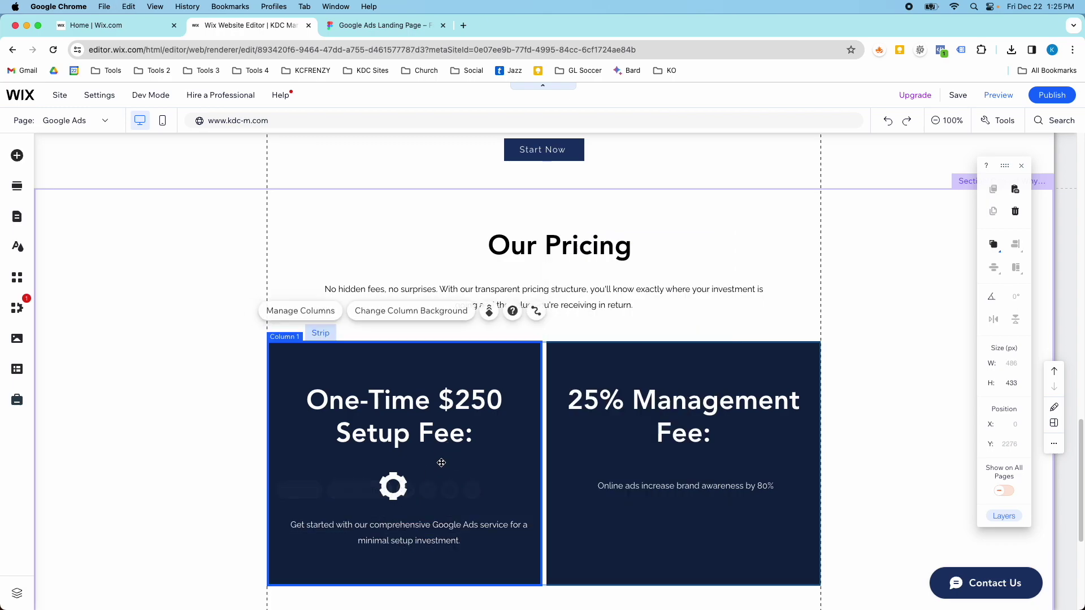
Centre the gear icon and description horizontally in the first column, and move the second column's description lower
{"action": "left_click", "coordinate": [402, 481]}
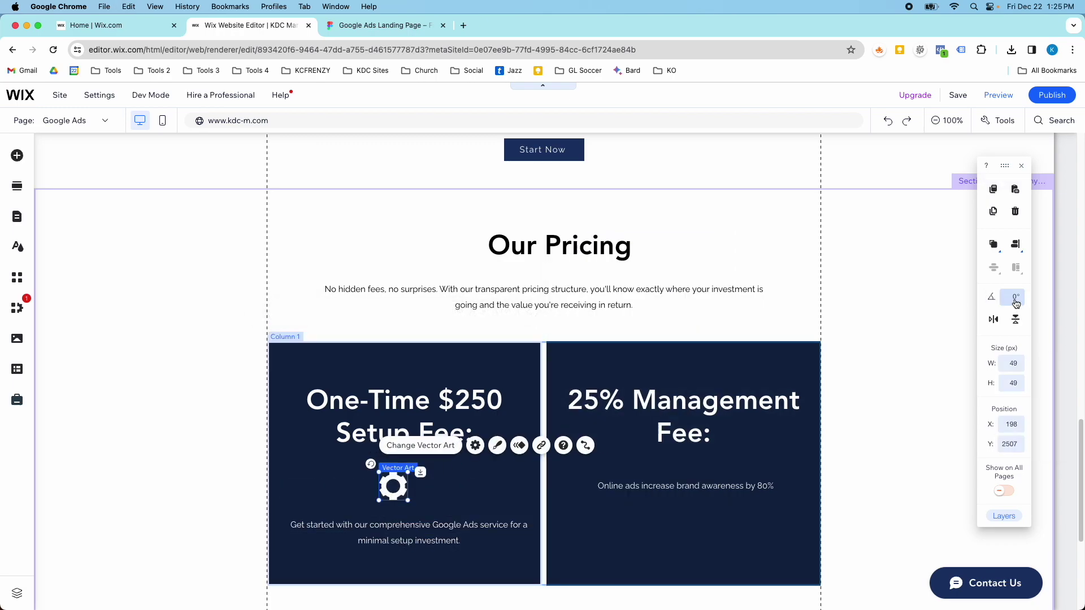
{"action": "left_click", "coordinate": [1016, 247]}
{"action": "left_click", "coordinate": [991, 249]}
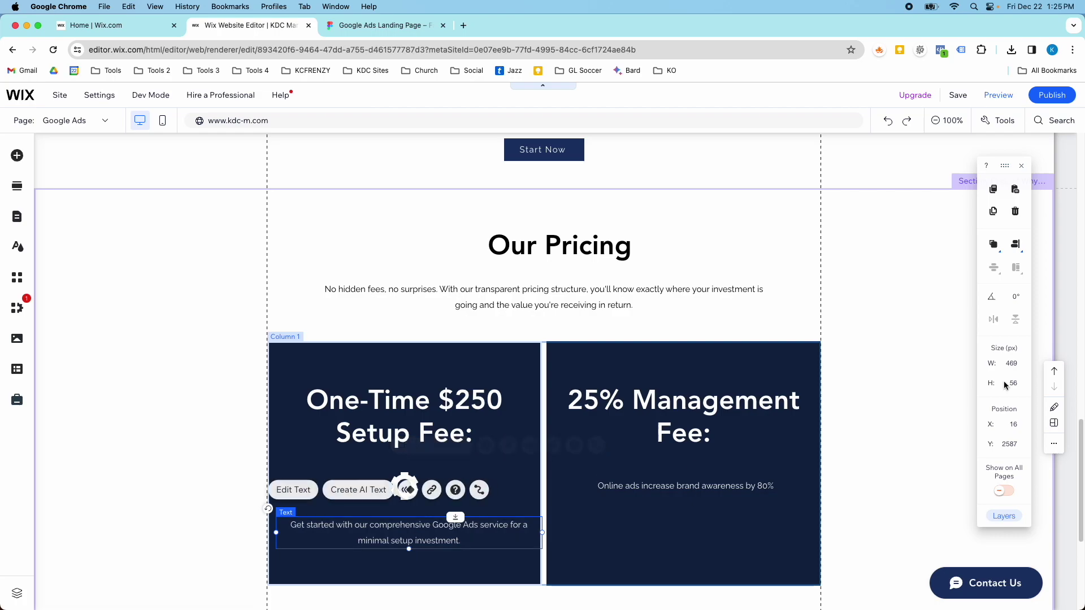
{"action": "left_click", "coordinate": [500, 459]}
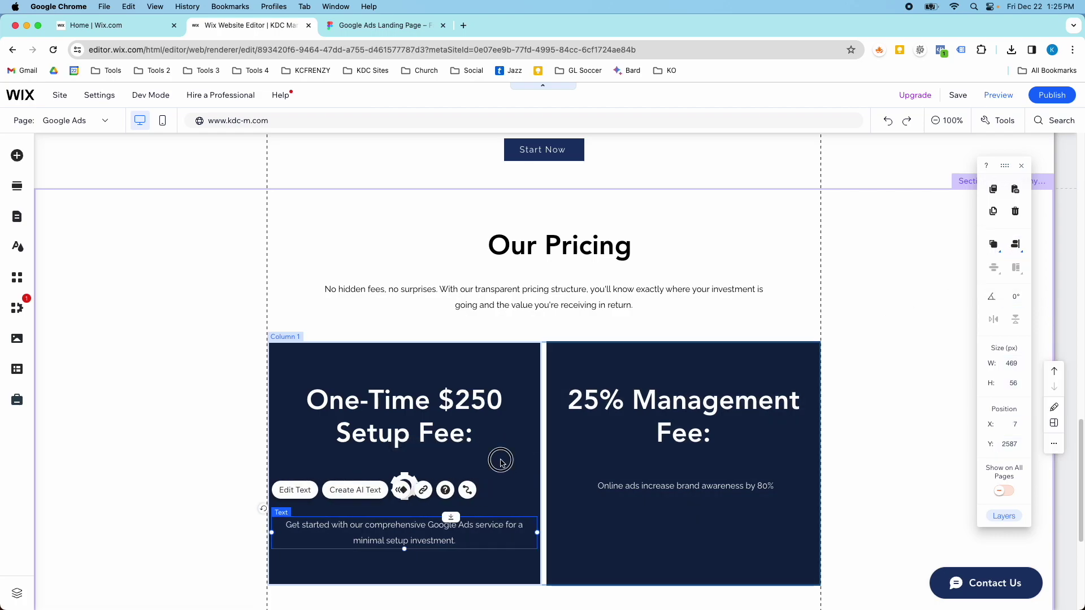
{"action": "left_click", "coordinate": [649, 494]}
{"action": "left_click_drag", "start_coordinate": [648, 498], "coordinate": [646, 544]}
{"action": "left_click", "coordinate": [408, 496]}
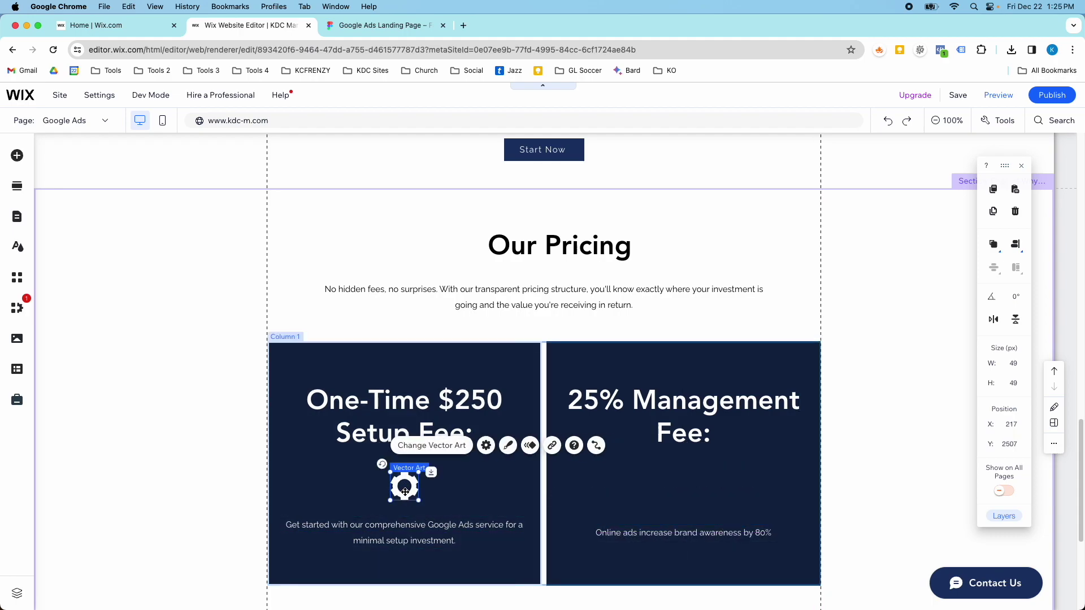
{"action": "key", "text": "super+c"}
{"action": "key", "text": "super+v"}
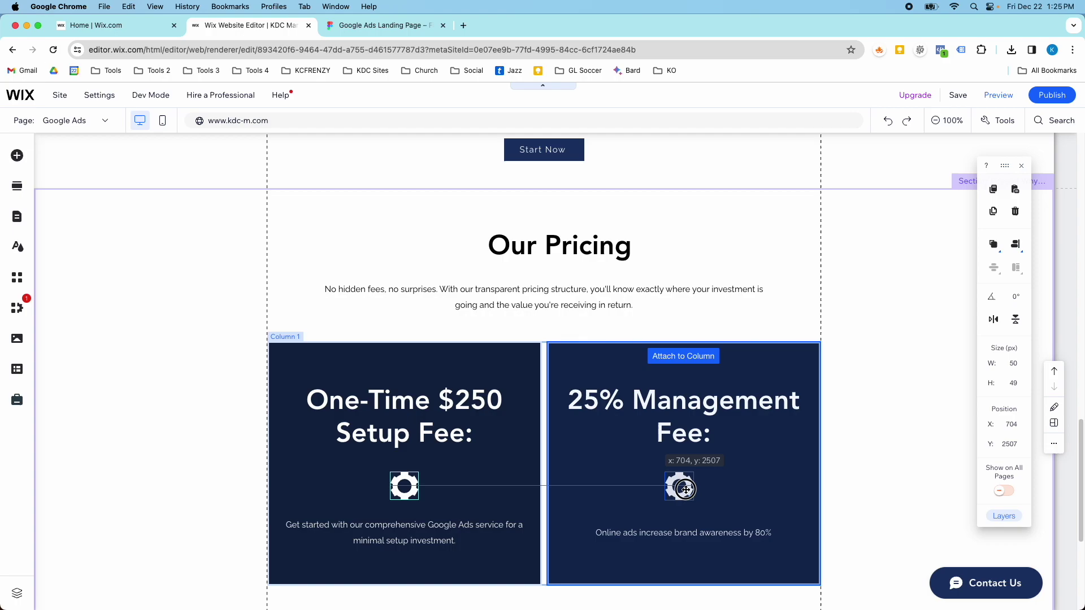
{"action": "key", "text": "Delete"}
Shrink the gear icon to 40 px and place a copy centred below the management fee heading in the second column
{"action": "left_click", "coordinate": [408, 491]}
{"action": "left_click_drag", "start_coordinate": [419, 500], "coordinate": [415, 495]}
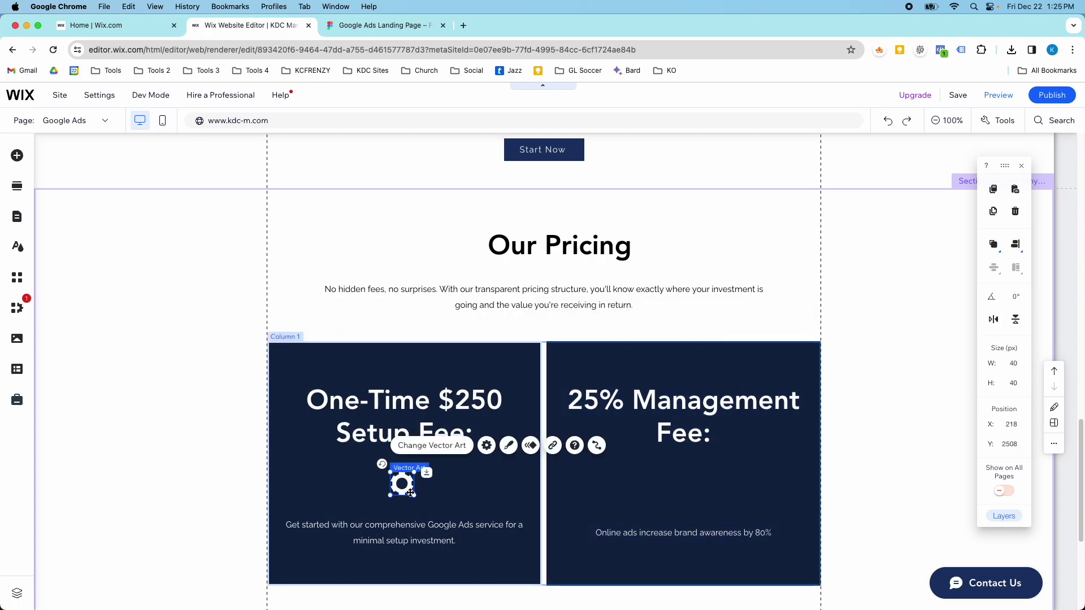
{"action": "left_click_drag", "start_coordinate": [408, 487], "coordinate": [684, 485]}
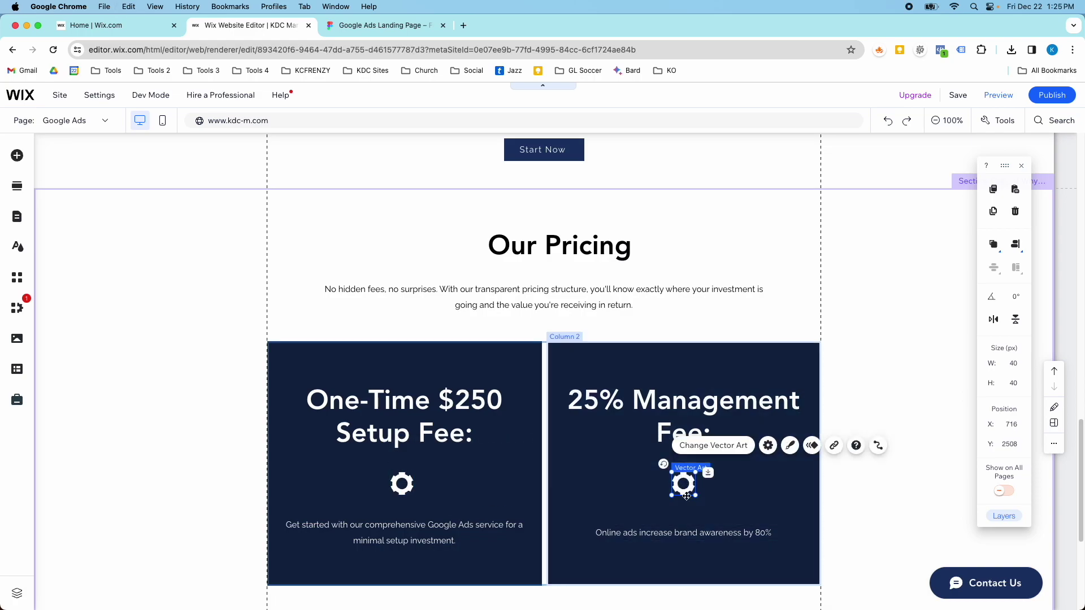
Replace the second column's placeholder description in Wix with the Figma text beginning "We believe in success-driven partnerships."
{"action": "key", "text": "ctrl+Tab"}
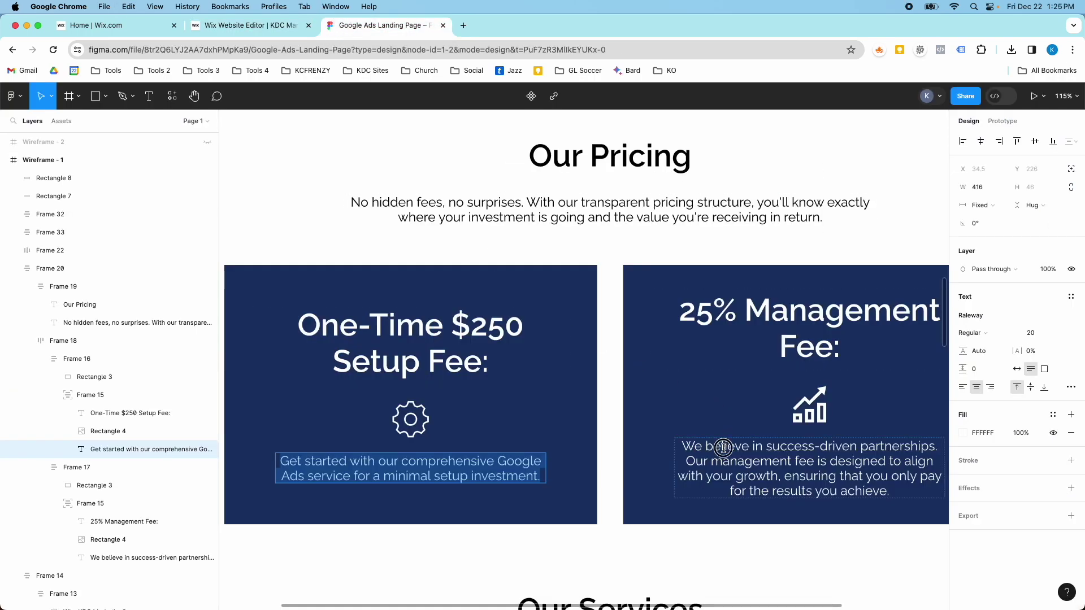
{"action": "double_click", "coordinate": [723, 447]}
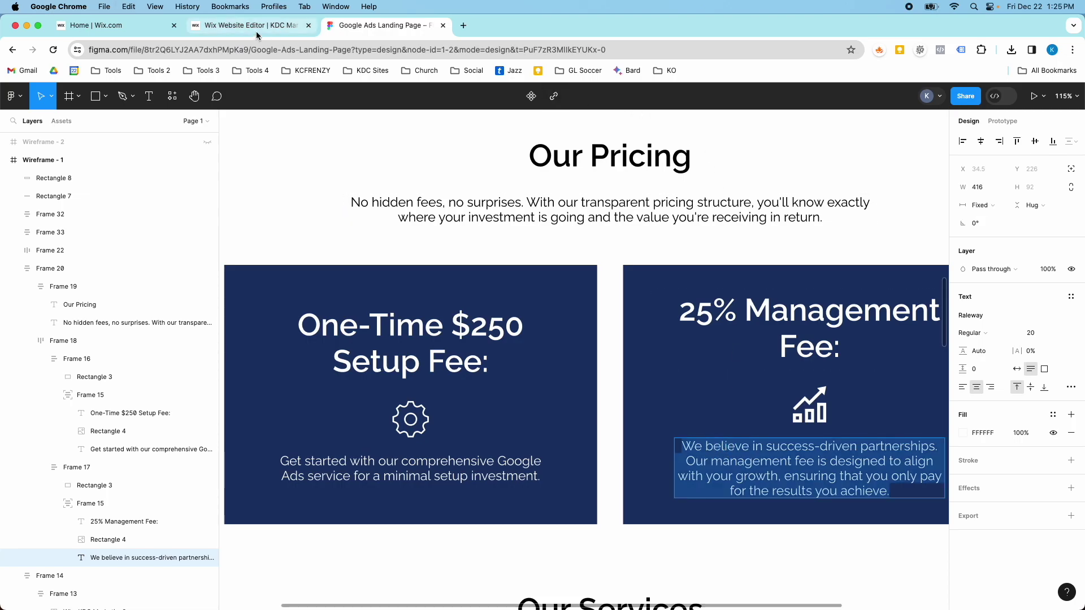
{"action": "key", "text": "ctrl+shift+Tab"}
{"action": "left_click", "coordinate": [673, 533]}
{"action": "double_click", "coordinate": [673, 533]}
{"action": "key", "text": "super+v"}
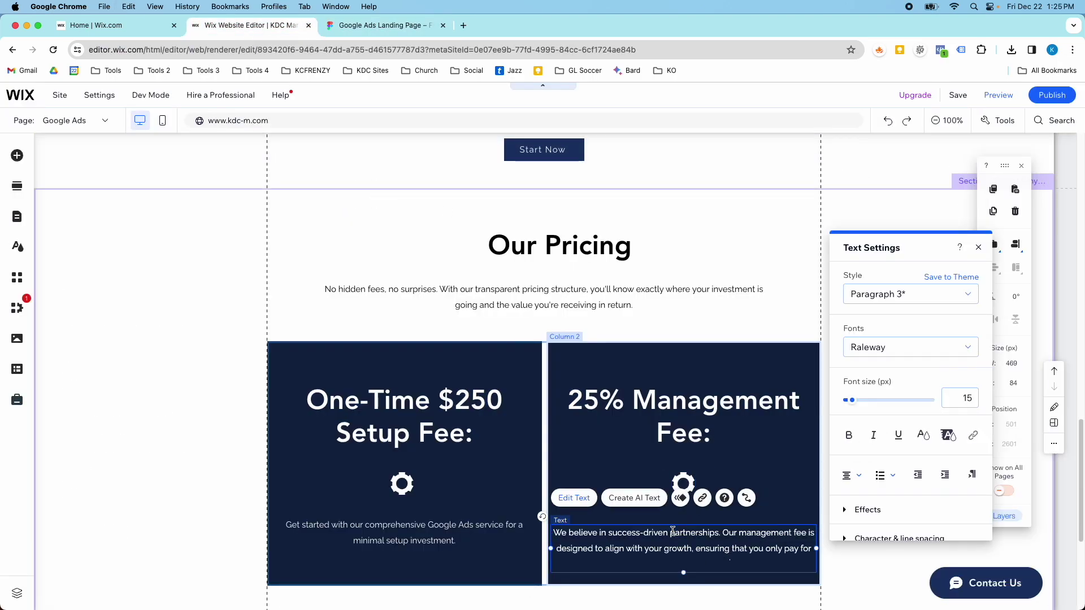
{"action": "left_click", "coordinate": [606, 473]}
Align the top of the second column's description with the first column's description at Y 2587
{"action": "left_click", "coordinate": [630, 535]}
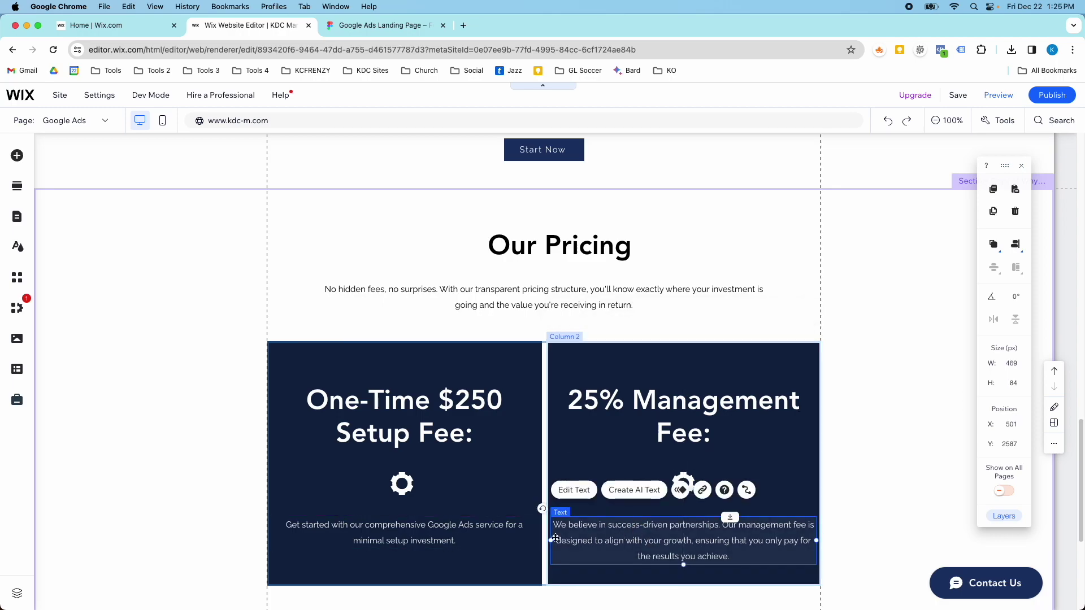
{"action": "left_click", "coordinate": [473, 542]}
{"action": "mouse_move", "coordinate": [473, 542]}
{"action": "left_mouse_down"}
{"action": "mouse_move", "coordinate": [473, 593]}
{"action": "mouse_move", "coordinate": [471, 545]}
{"action": "left_mouse_up"}
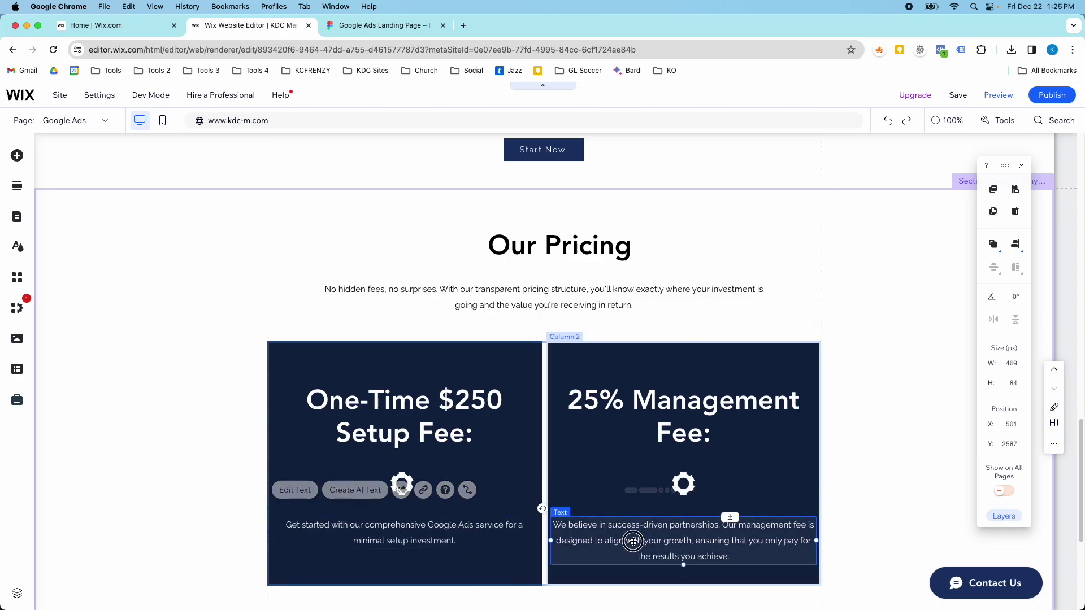
{"action": "left_click", "coordinate": [635, 537]}
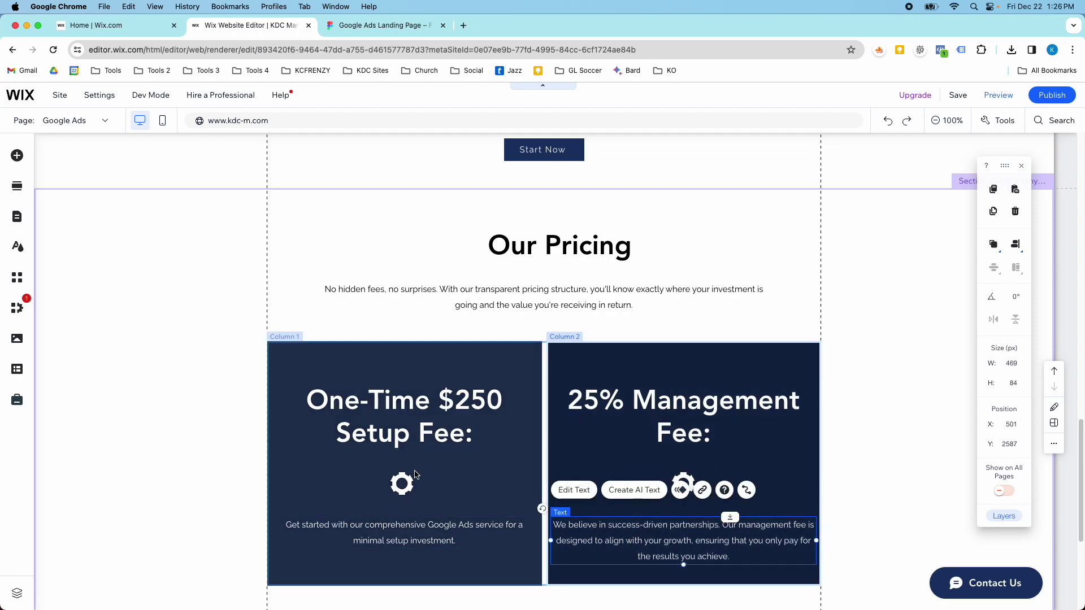
Search the vector art for "graph" and replace the second column's gear with the blue outlined bar Chart icon
{"action": "left_click", "coordinate": [402, 491]}
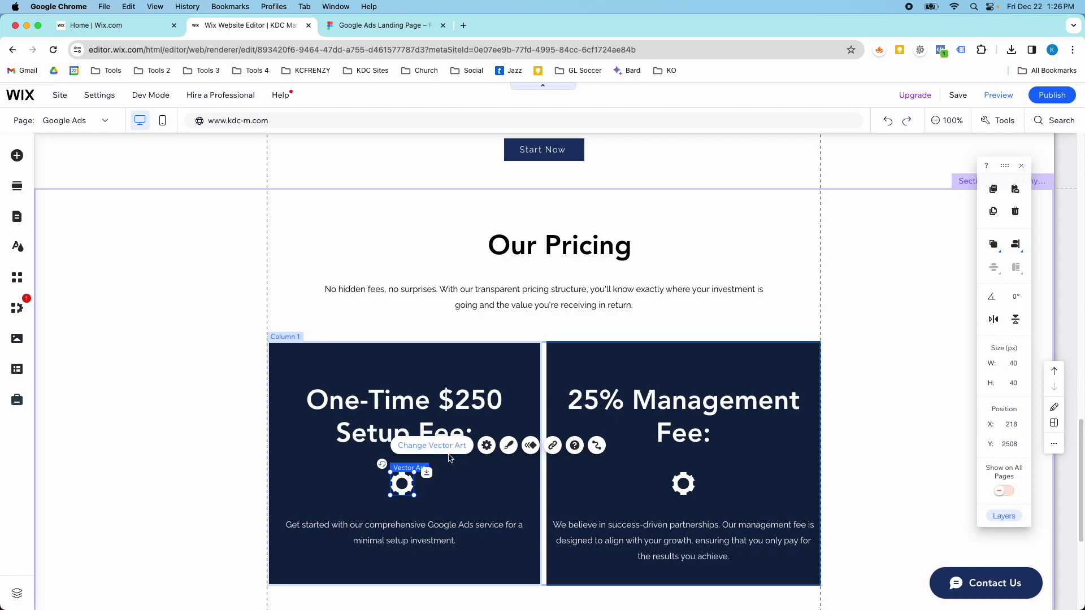
{"action": "left_click", "coordinate": [683, 484]}
{"action": "left_click", "coordinate": [693, 450]}
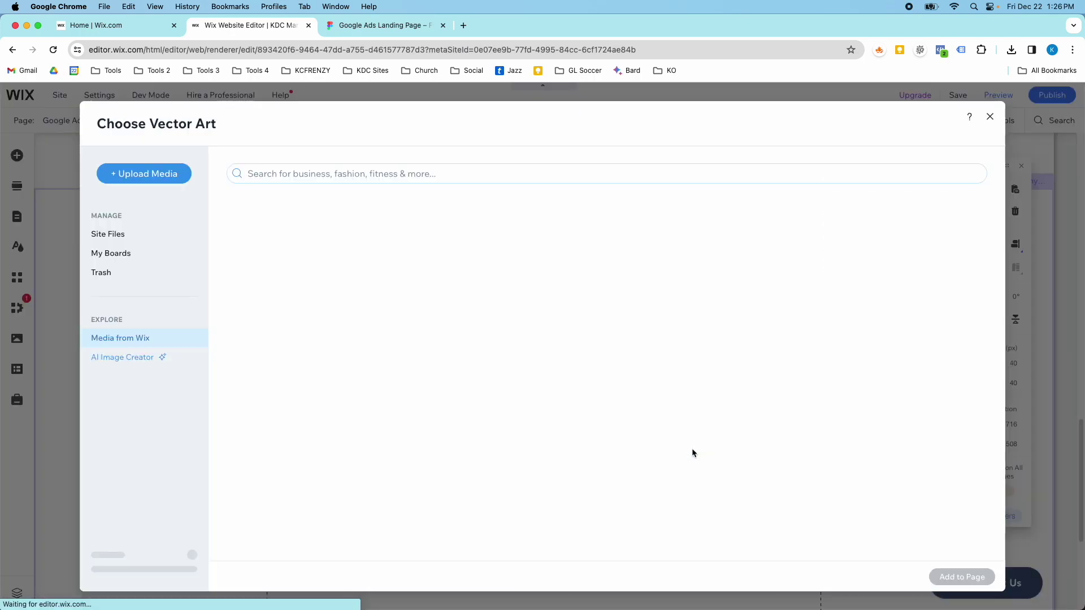
{"action": "type", "text": "graph"}
{"action": "key", "text": "Return"}
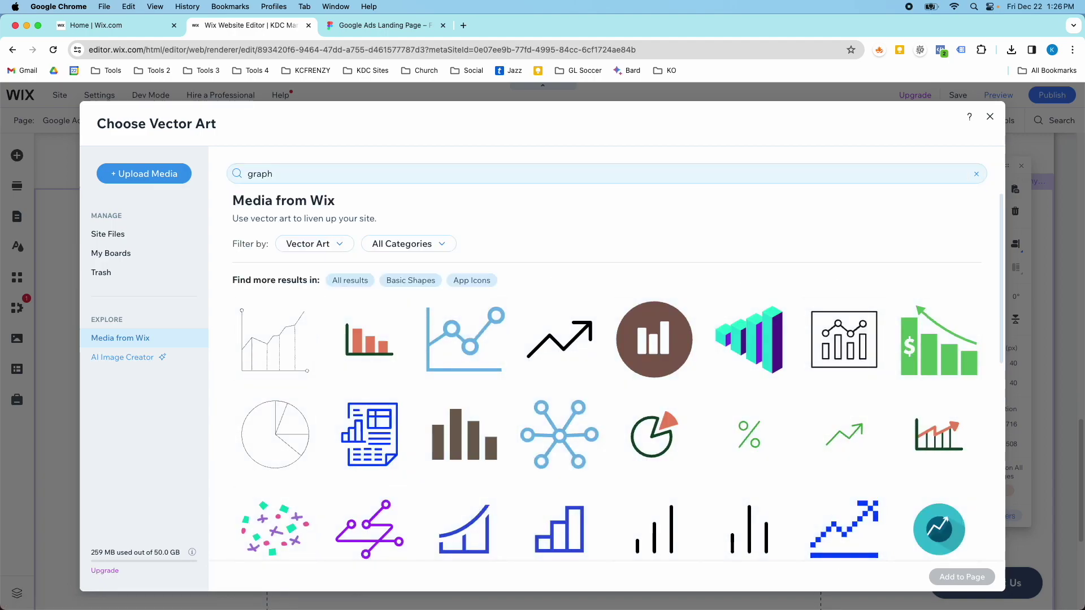
{"action": "scroll", "coordinate": [446, 337], "scroll_direction": "down", "scroll_amount": 3}
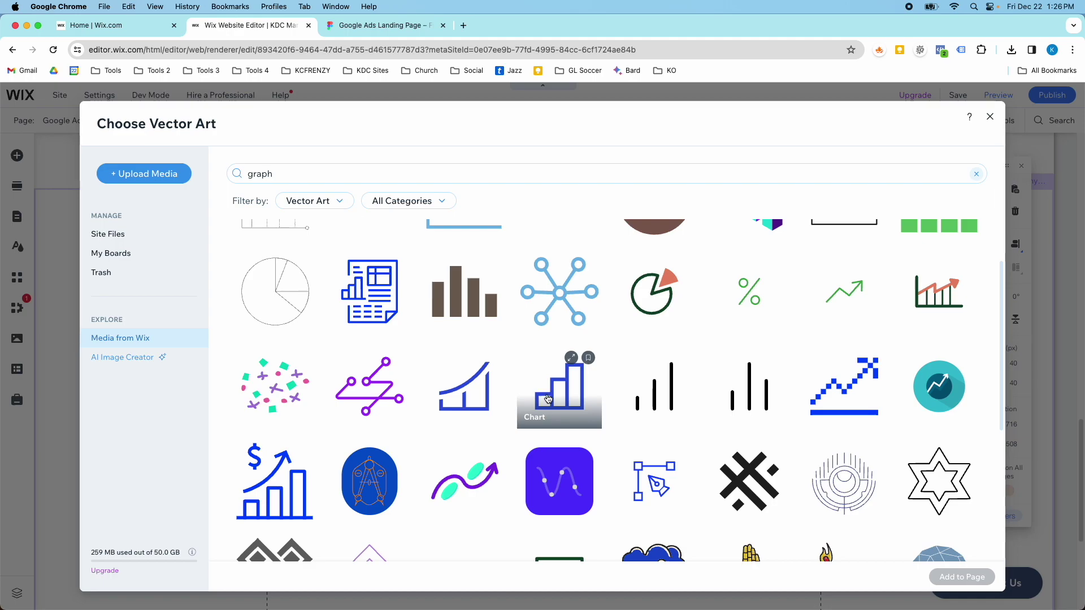
{"action": "double_click", "coordinate": [548, 399]}
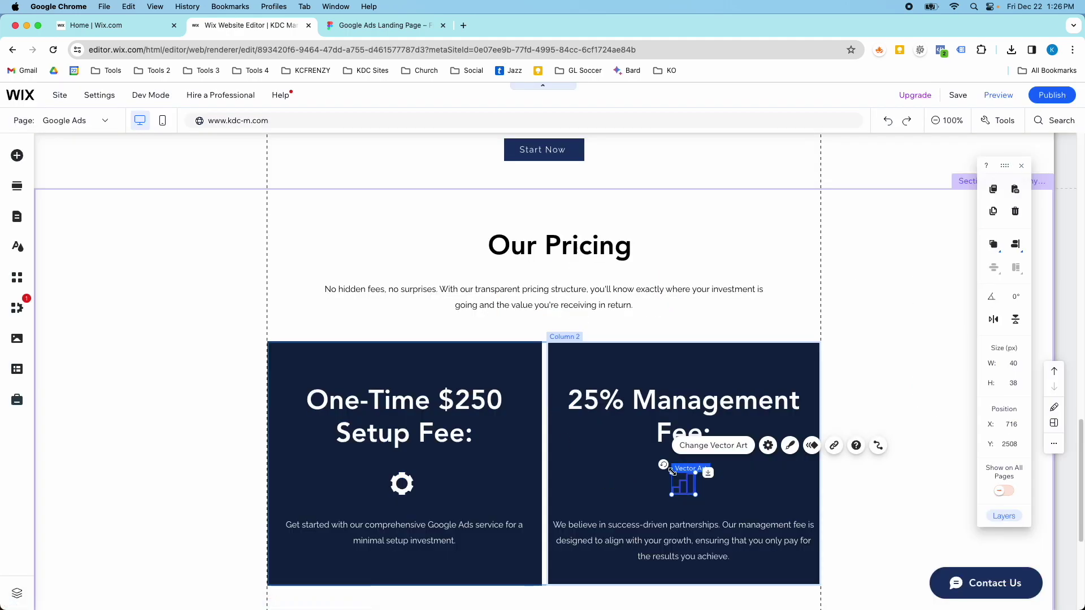
Change the fill colour of the chart icon in the second column to white
{"action": "left_click", "coordinate": [790, 446]}
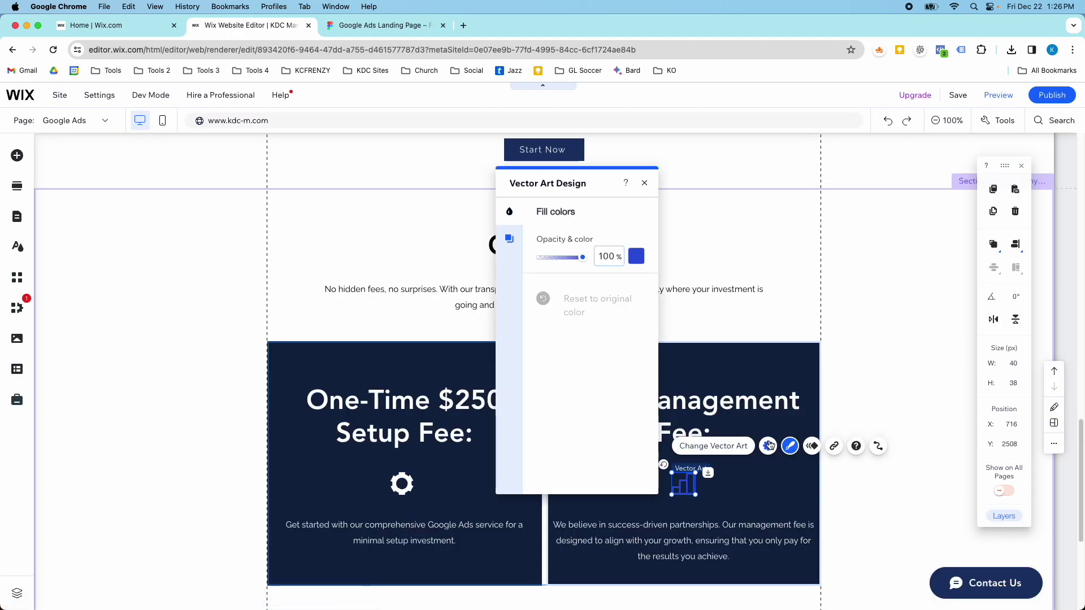
{"action": "left_click", "coordinate": [629, 264]}
{"action": "left_click", "coordinate": [513, 274]}
{"action": "left_click", "coordinate": [744, 406]}
{"action": "left_click", "coordinate": [723, 383]}
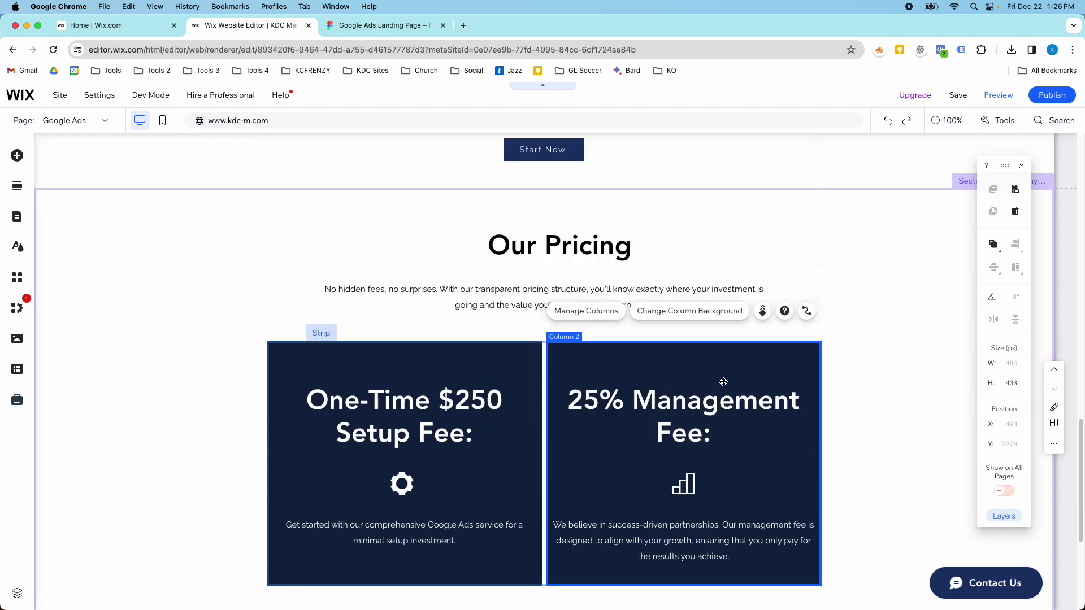
Compare the pricing section with the Figma wireframe, and rename the copied section in Wix as "Our Pricing"
{"action": "left_click", "coordinate": [396, 28]}
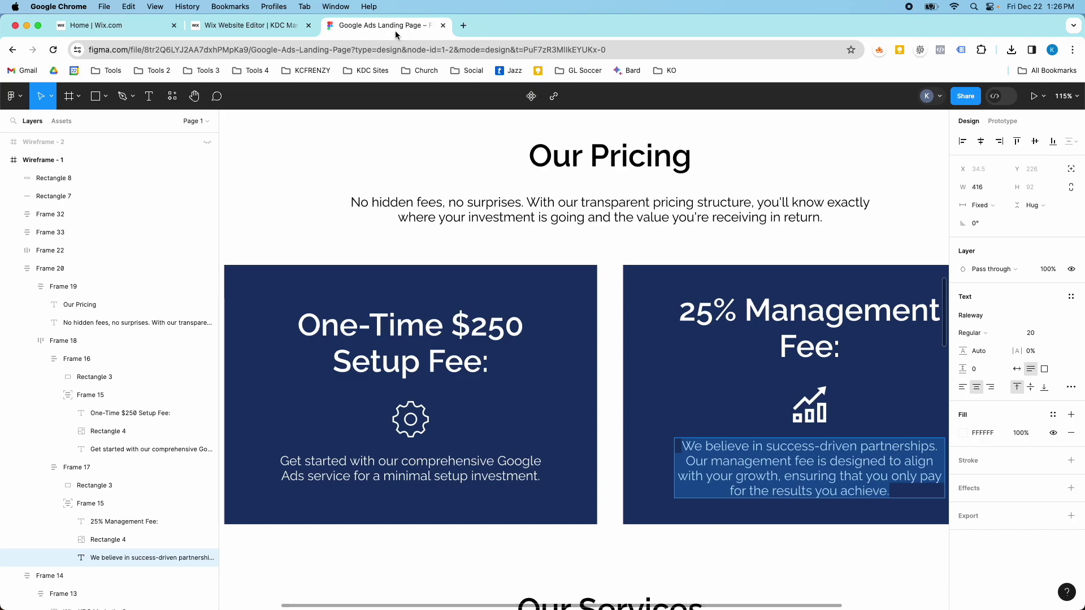
{"action": "scroll", "coordinate": [615, 259], "scroll_direction": "down", "scroll_amount": 5}
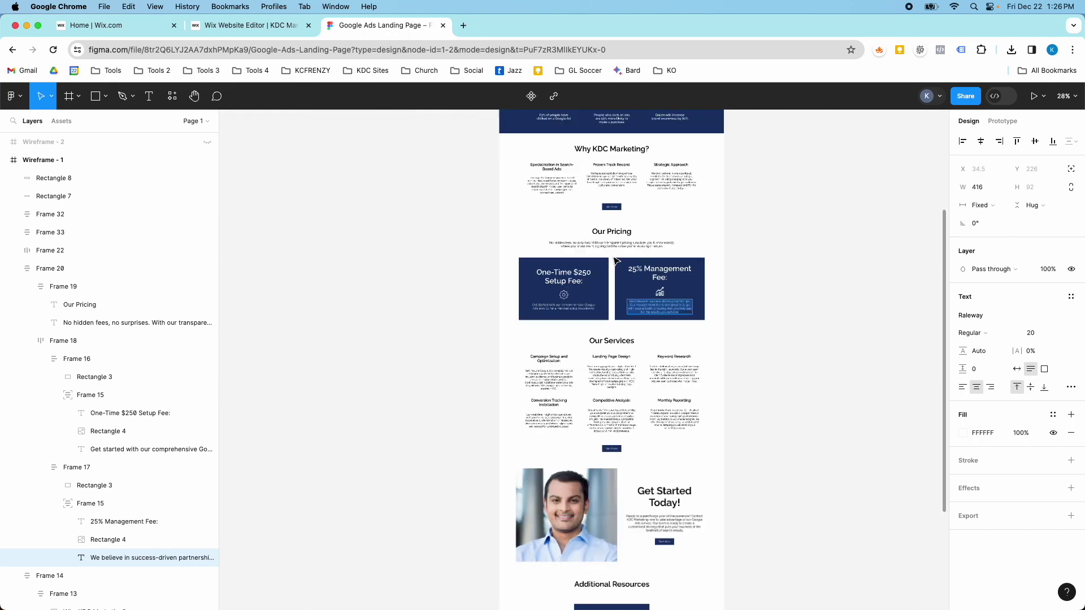
{"action": "scroll", "coordinate": [513, 136], "scroll_direction": "up", "scroll_amount": 2}
{"action": "left_click", "coordinate": [214, 28]}
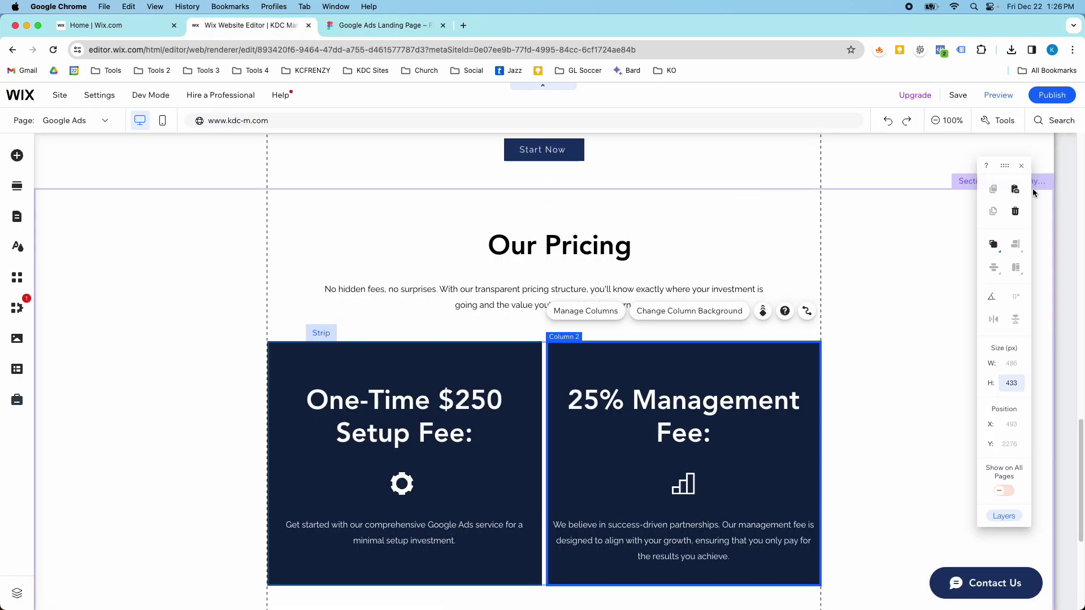
{"action": "left_click_drag", "start_coordinate": [1004, 166], "coordinate": [904, 162]}
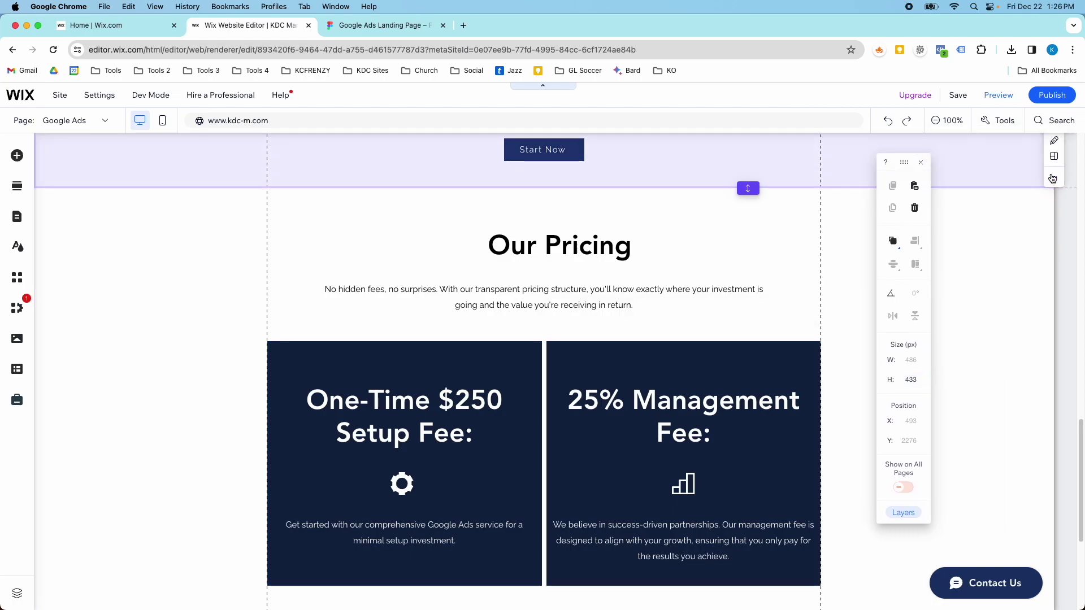
{"action": "left_click", "coordinate": [1043, 182]}
{"action": "left_click", "coordinate": [1043, 184]}
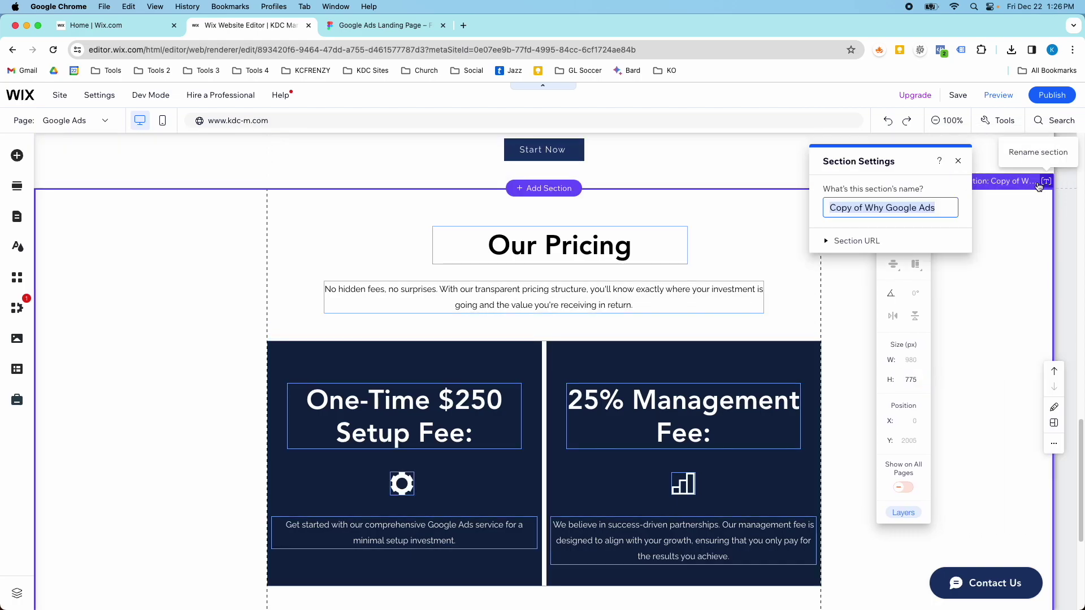
{"action": "type", "text": "Our Pricing"}
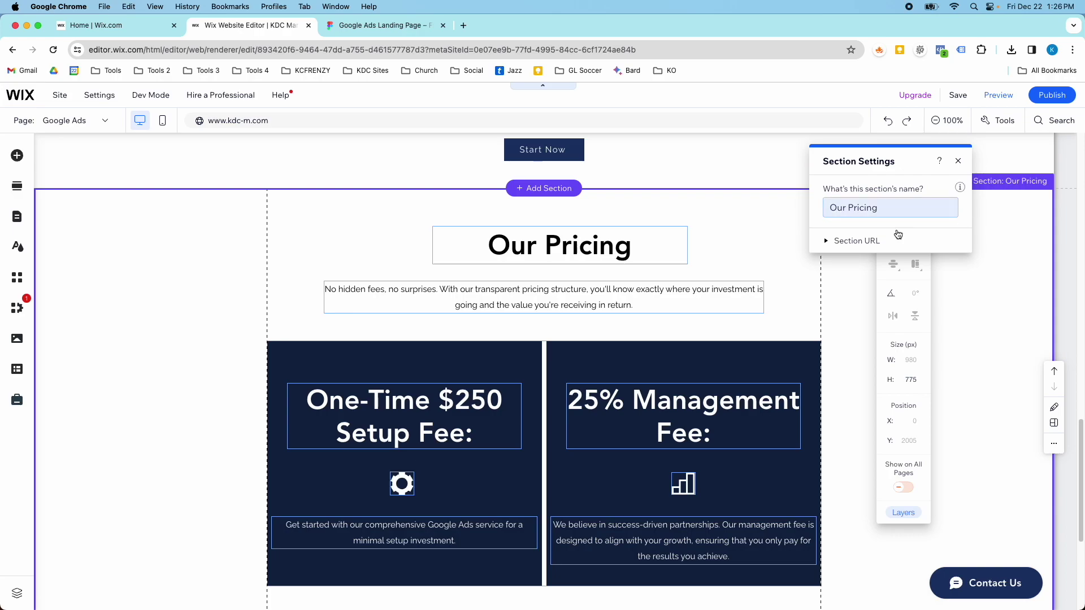
Review the desktop page around the Our Pricing section, and examine how the section is laid out in the mobile editor
{"action": "scroll", "coordinate": [773, 266], "scroll_direction": "up", "scroll_amount": 15}
{"action": "scroll", "coordinate": [773, 270], "scroll_direction": "up", "scroll_amount": 2}
{"action": "scroll", "coordinate": [773, 270], "scroll_direction": "down", "scroll_amount": 15}
{"action": "scroll", "coordinate": [772, 271], "scroll_direction": "up", "scroll_amount": 6}
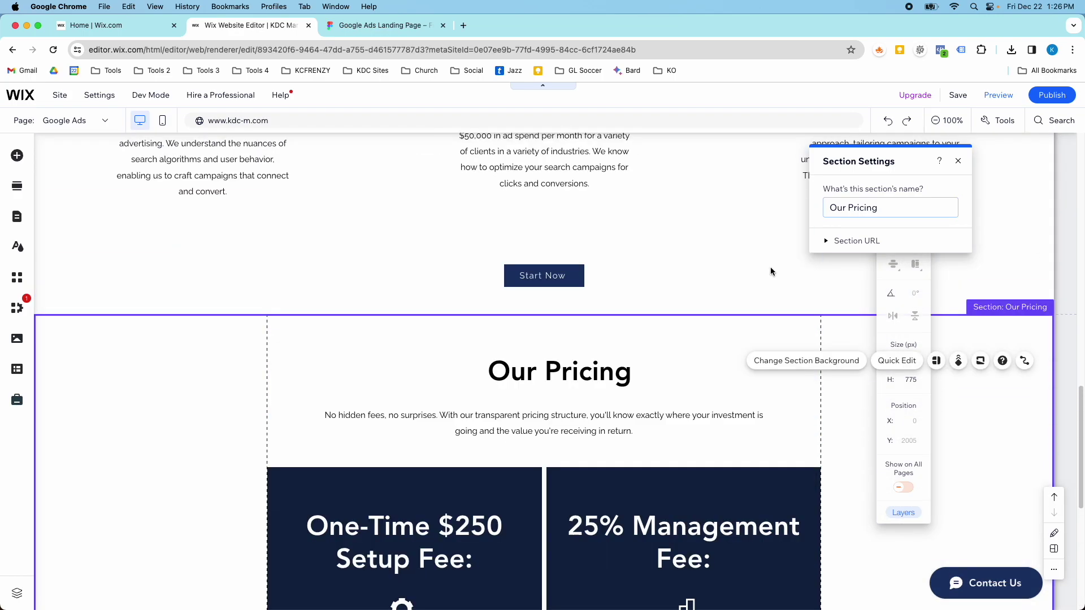
{"action": "scroll", "coordinate": [735, 269], "scroll_direction": "down", "scroll_amount": 2}
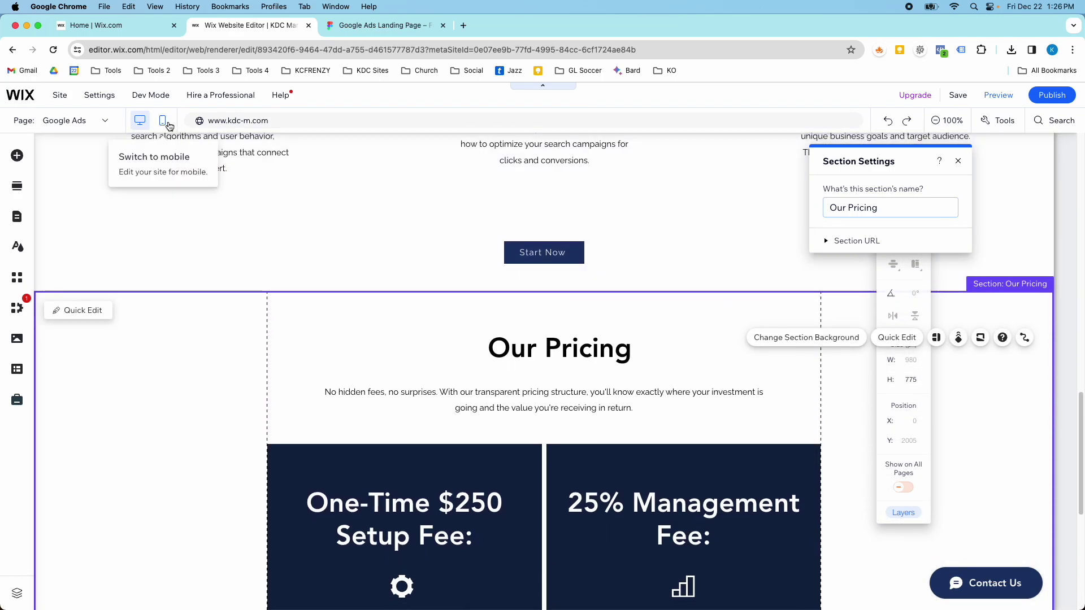
{"action": "left_click", "coordinate": [169, 123]}
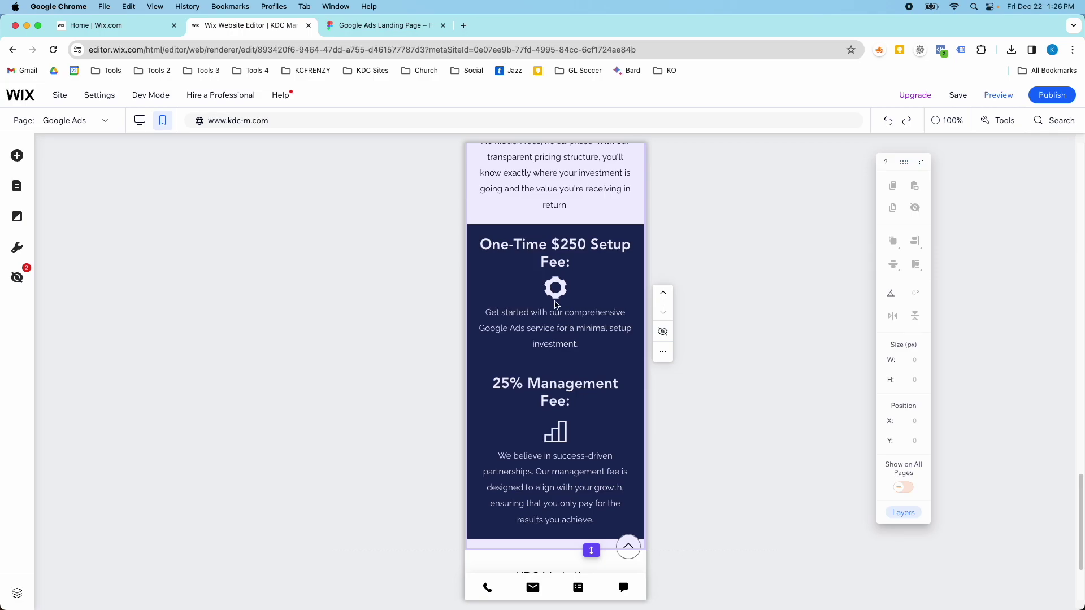
{"action": "scroll", "coordinate": [556, 305], "scroll_direction": "down", "scroll_amount": 2}
{"action": "scroll", "coordinate": [557, 305], "scroll_direction": "up", "scroll_amount": 4}
{"action": "scroll", "coordinate": [557, 305], "scroll_direction": "up", "scroll_amount": 5}
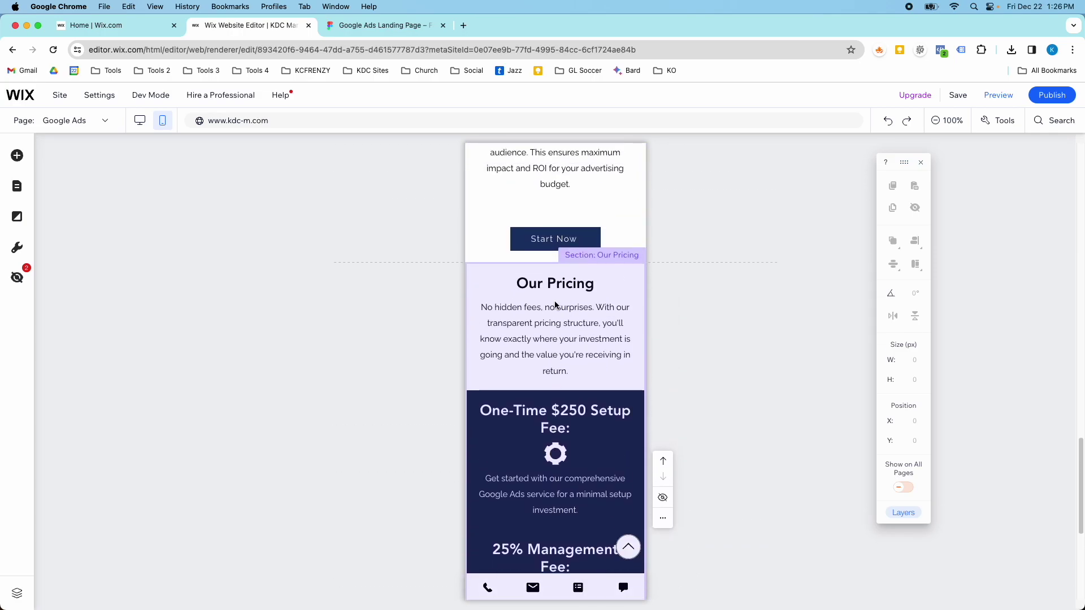
{"action": "scroll", "coordinate": [557, 305], "scroll_direction": "down", "scroll_amount": 4}
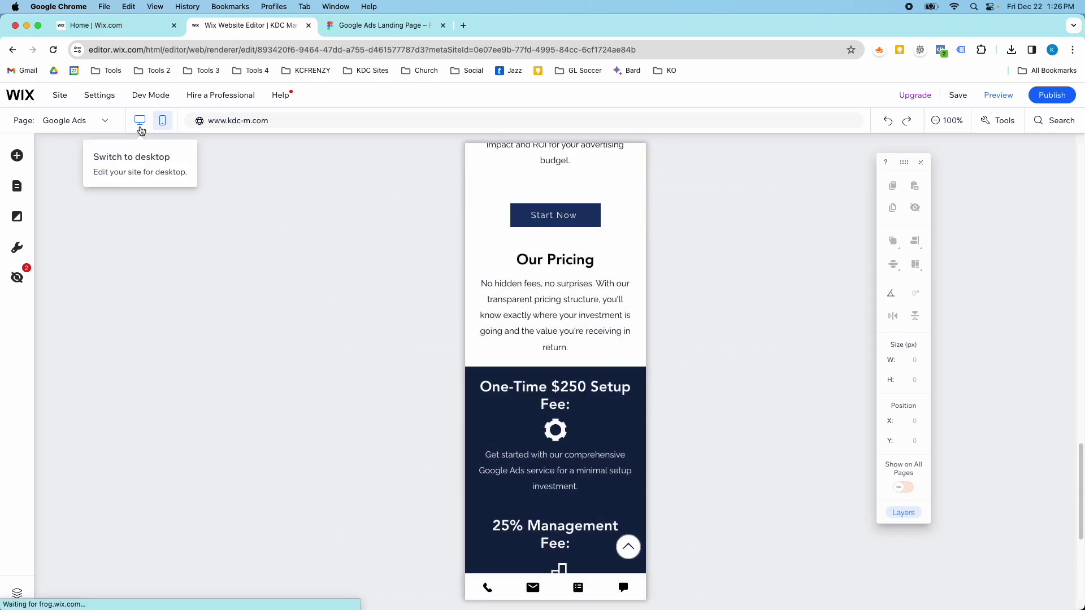
Switch to desktop editing, and examine the Our Services section and its surroundings in the Figma wireframe before returning to Wix
{"action": "left_click", "coordinate": [139, 121]}
{"action": "left_click", "coordinate": [349, 29]}
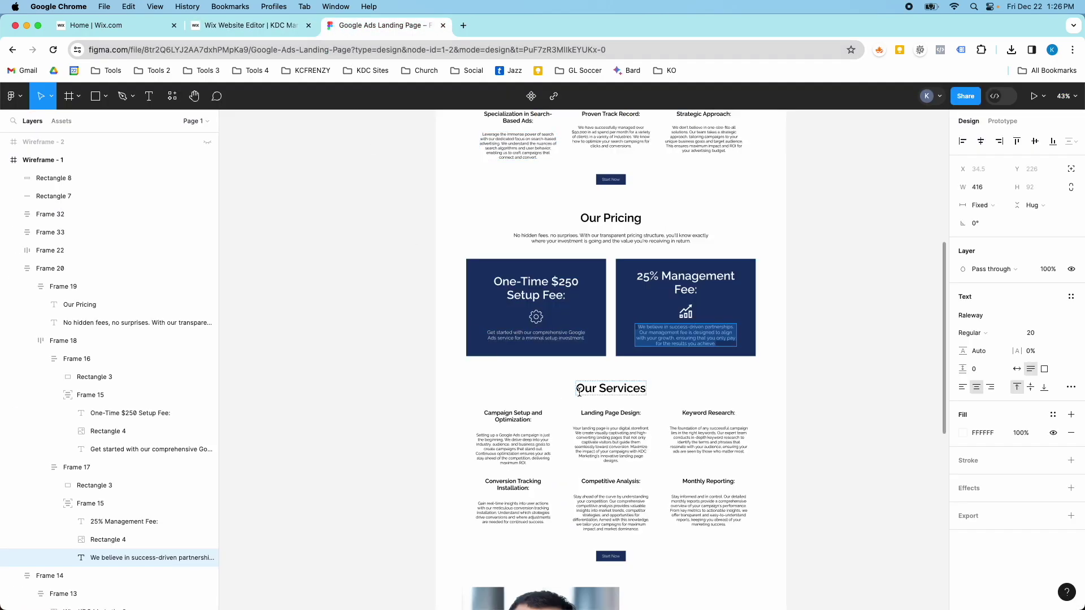
{"action": "scroll", "coordinate": [580, 391], "scroll_direction": "down", "scroll_amount": 3}
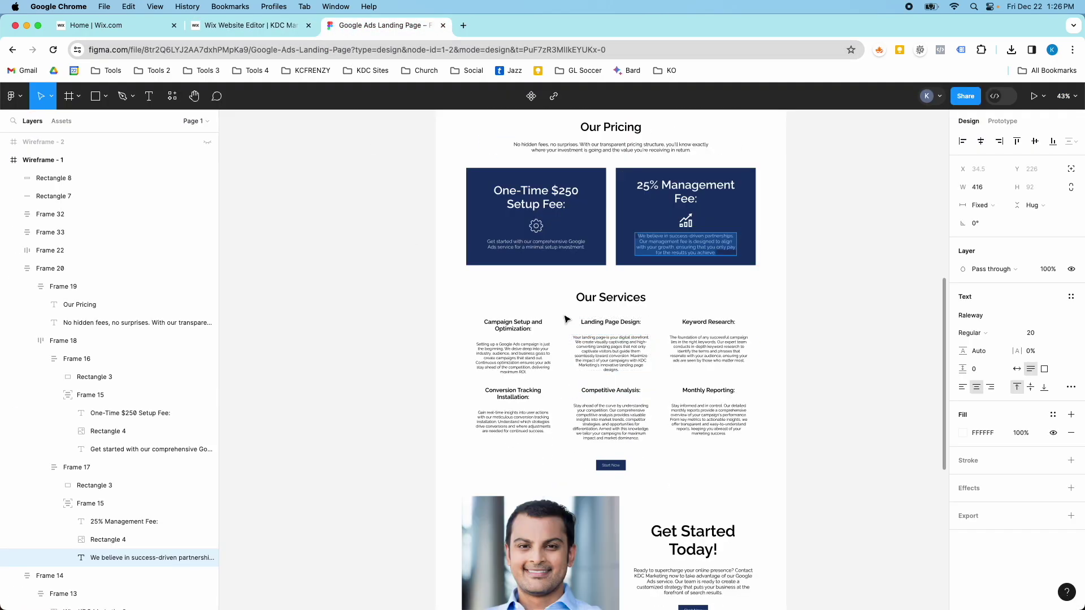
{"action": "scroll", "coordinate": [604, 304], "scroll_direction": "up", "scroll_amount": 10}
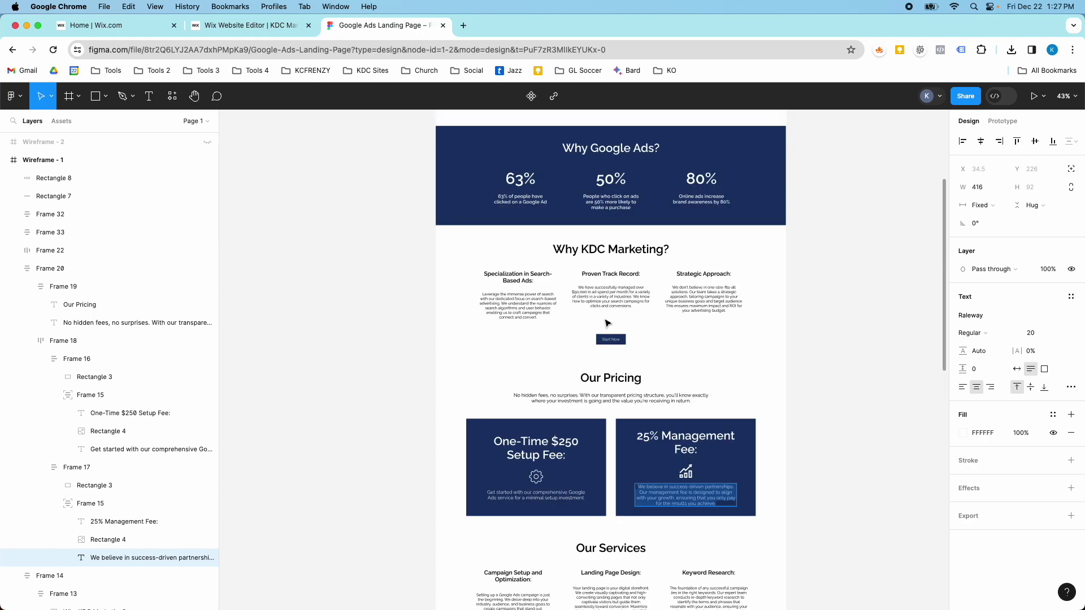
{"action": "scroll", "coordinate": [604, 319], "scroll_direction": "down", "scroll_amount": 12}
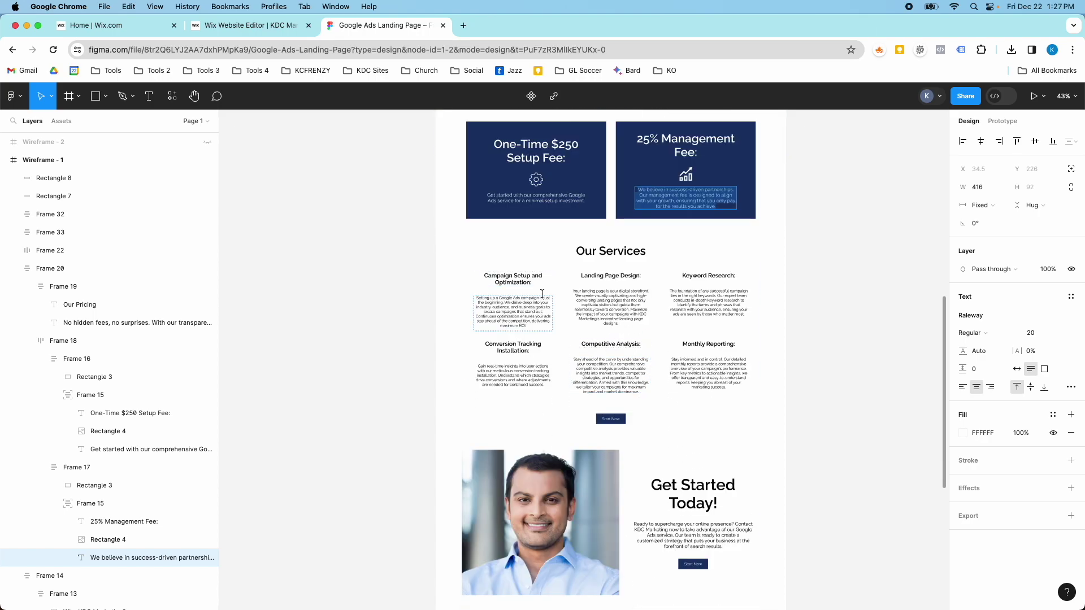
{"action": "left_click", "coordinate": [248, 24]}
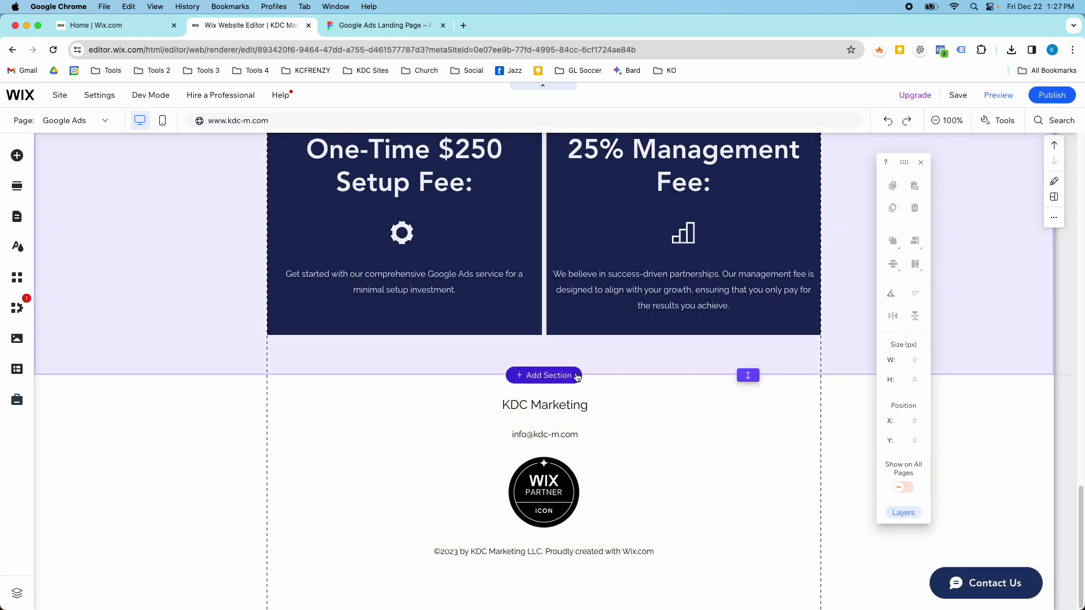
{"action": "left_click", "coordinate": [577, 377]}
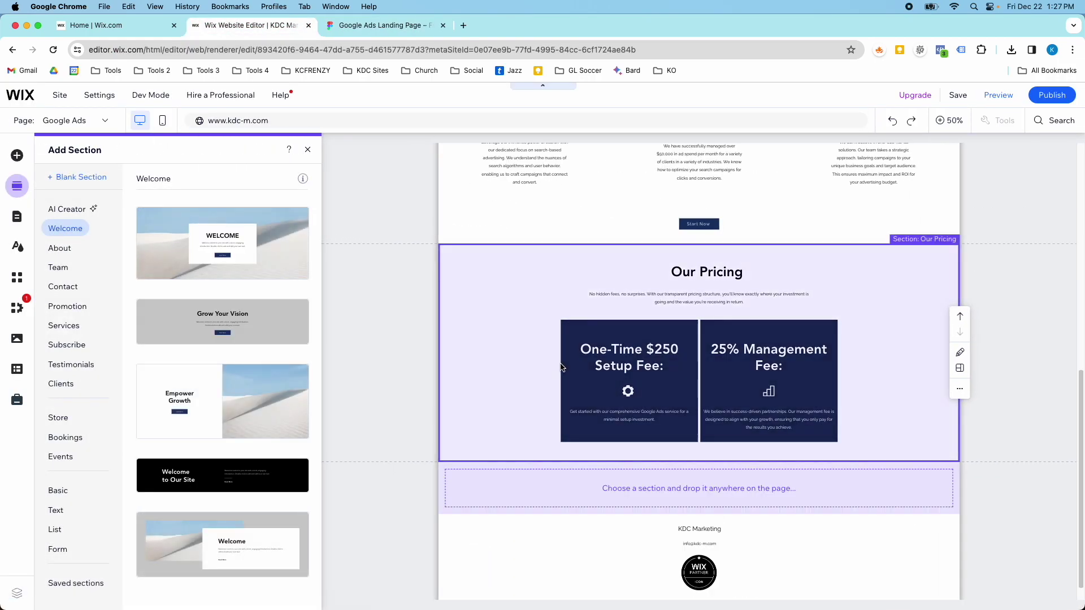
{"action": "scroll", "coordinate": [570, 365], "scroll_direction": "up", "scroll_amount": 4}
{"action": "scroll", "coordinate": [570, 365], "scroll_direction": "down", "scroll_amount": 4}
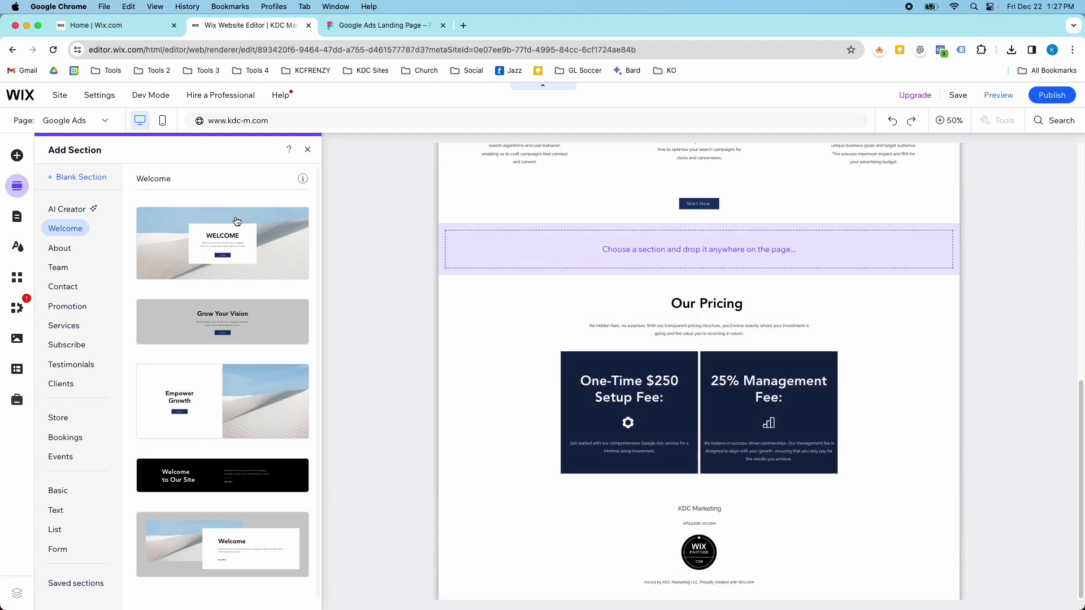
{"action": "left_click", "coordinate": [307, 150]}
Add a blank section directly below the Our Pricing section
{"action": "scroll", "coordinate": [483, 390], "scroll_direction": "down", "scroll_amount": 10}
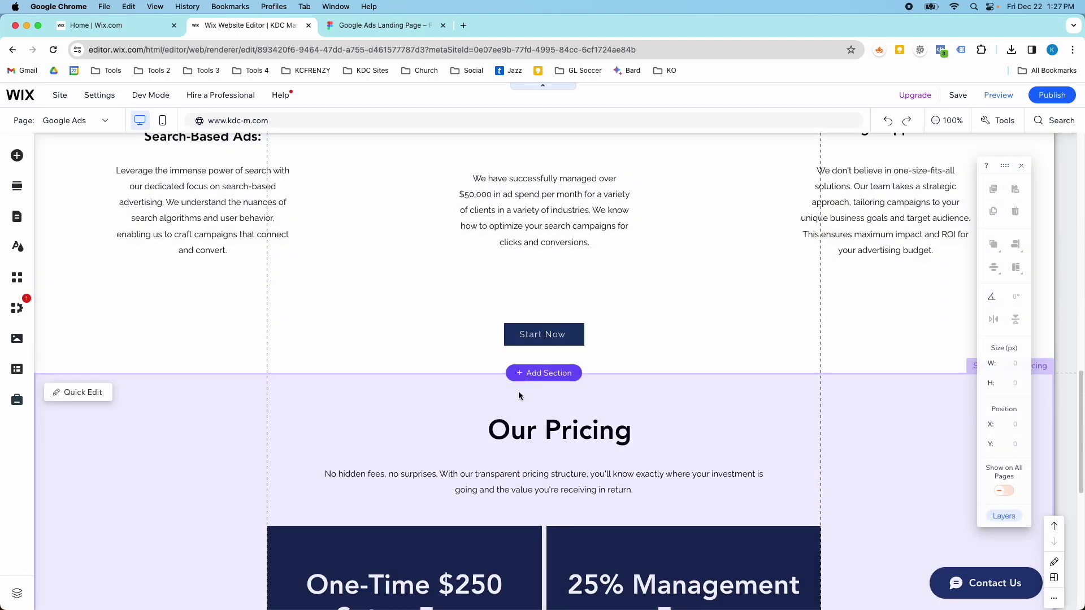
{"action": "scroll", "coordinate": [517, 391], "scroll_direction": "down", "scroll_amount": 6}
{"action": "left_click", "coordinate": [541, 376]}
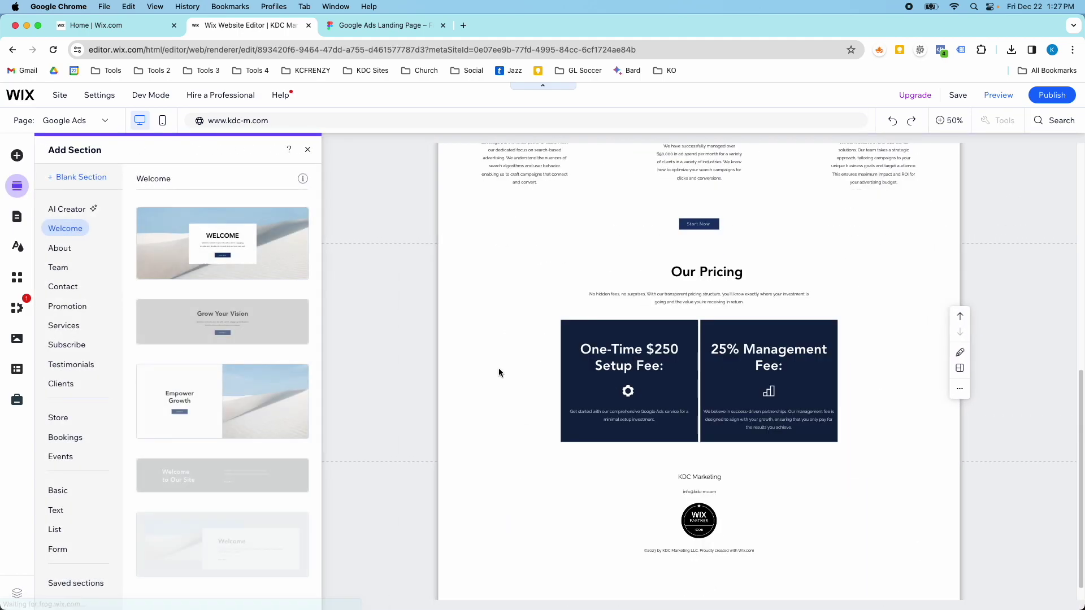
{"action": "left_click", "coordinate": [68, 179]}
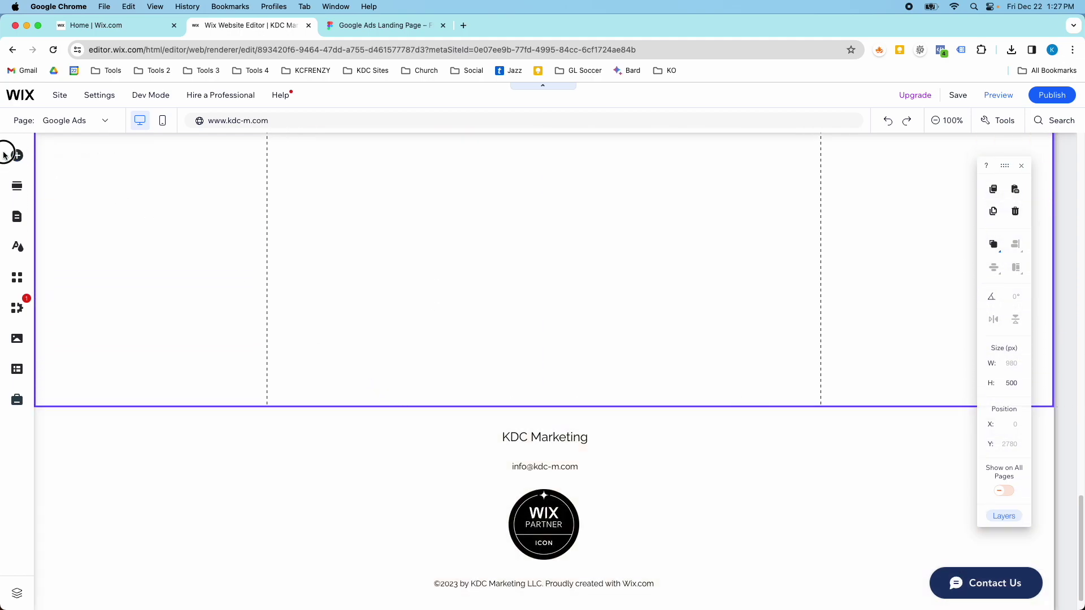
Search for "repeater" and place the repeater with six title-and-text items in two rows of three in the new section
{"action": "left_click", "coordinate": [9, 157]}
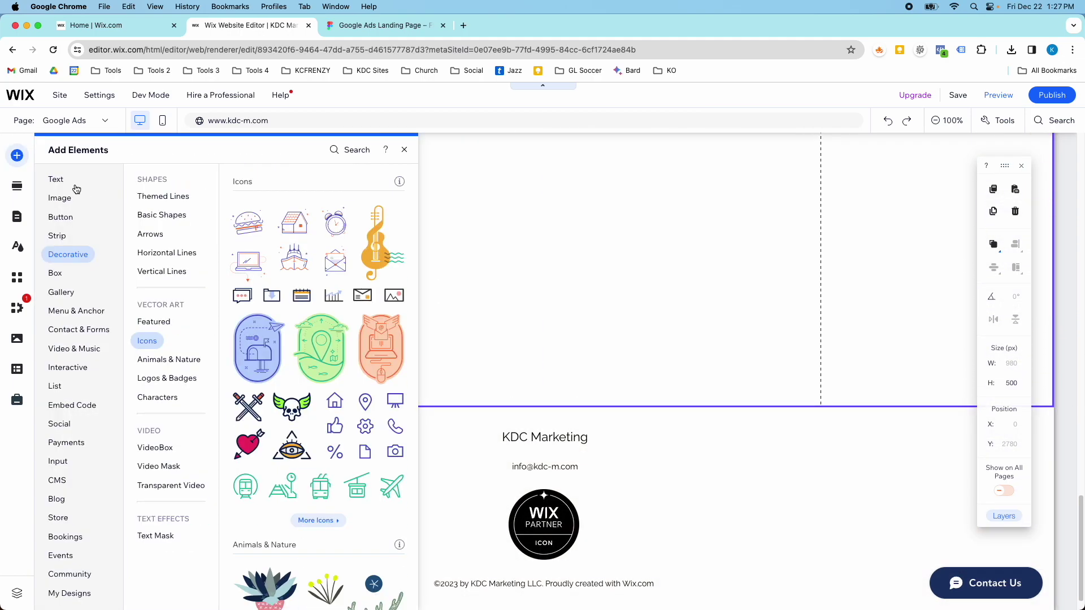
{"action": "left_click", "coordinate": [332, 153]}
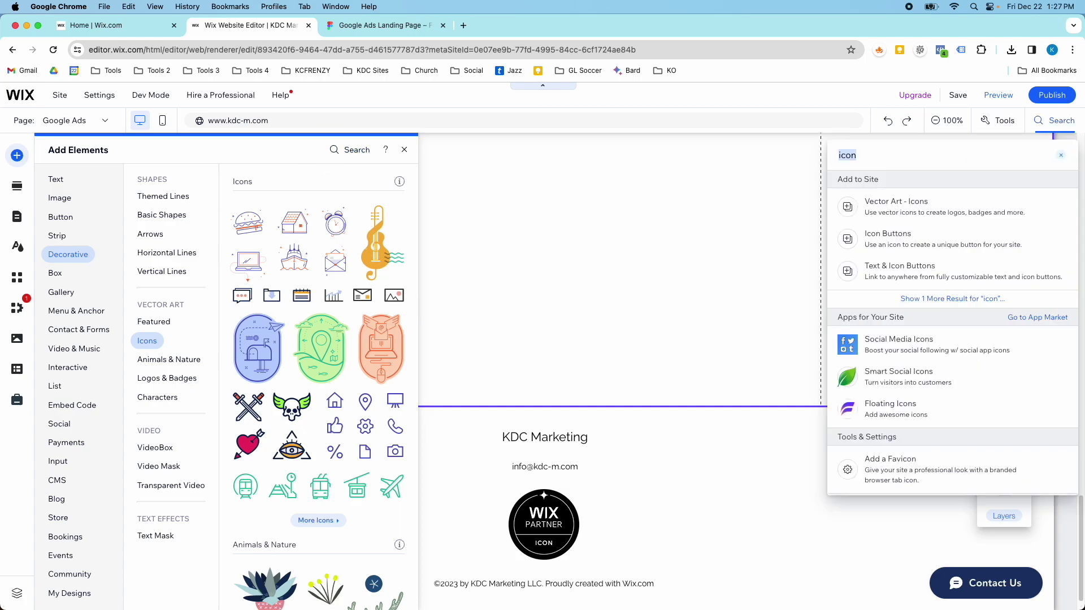
{"action": "type", "text": "r"}
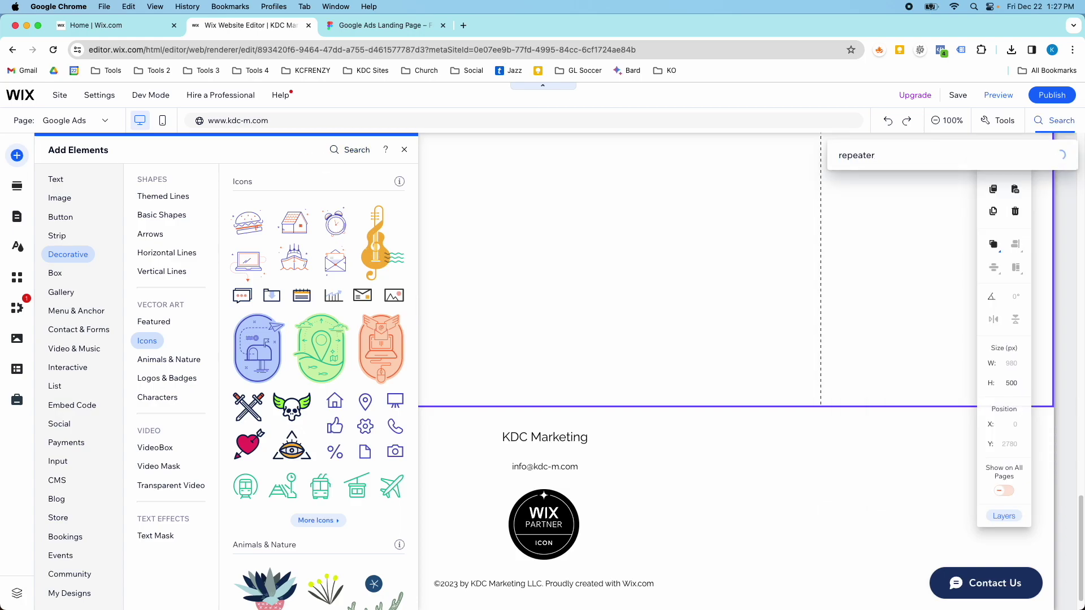
{"action": "type", "text": "eapeater"}
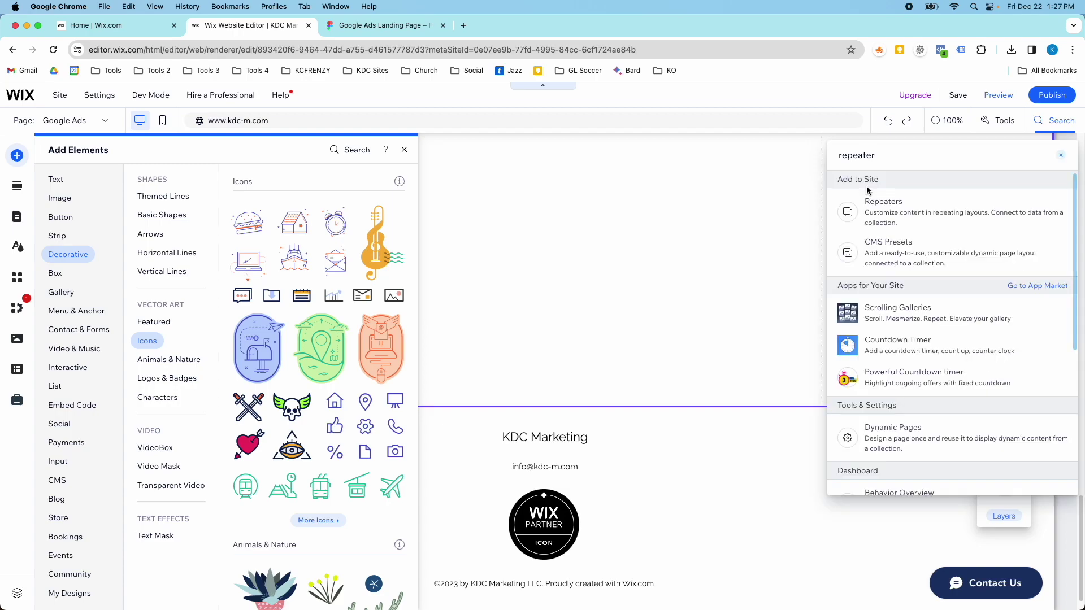
{"action": "left_click", "coordinate": [859, 203]}
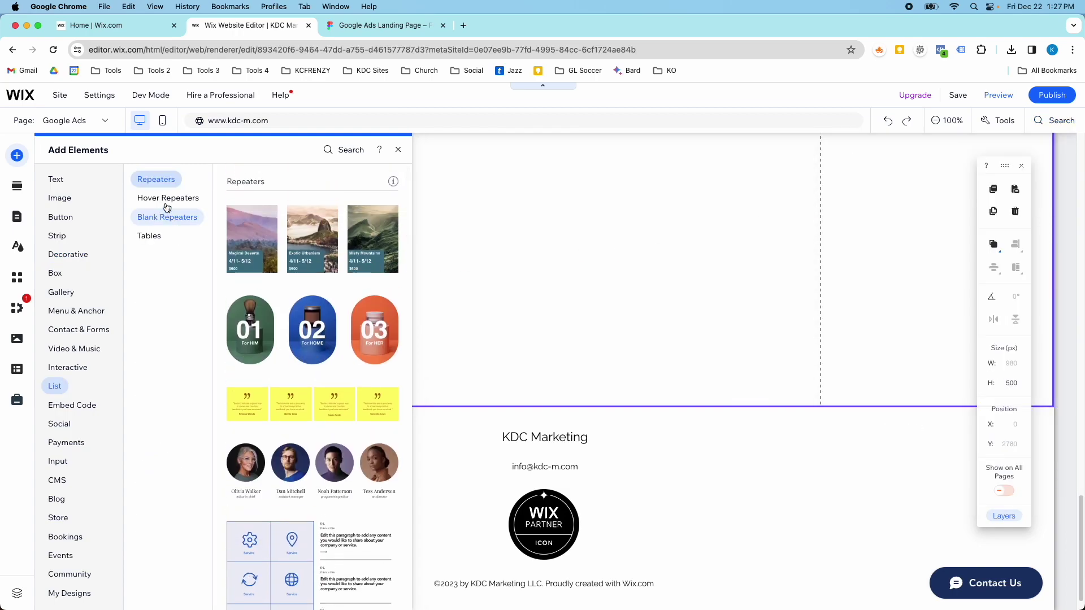
{"action": "scroll", "coordinate": [249, 288], "scroll_direction": "down", "scroll_amount": 10}
{"action": "scroll", "coordinate": [268, 292], "scroll_direction": "down", "scroll_amount": 12}
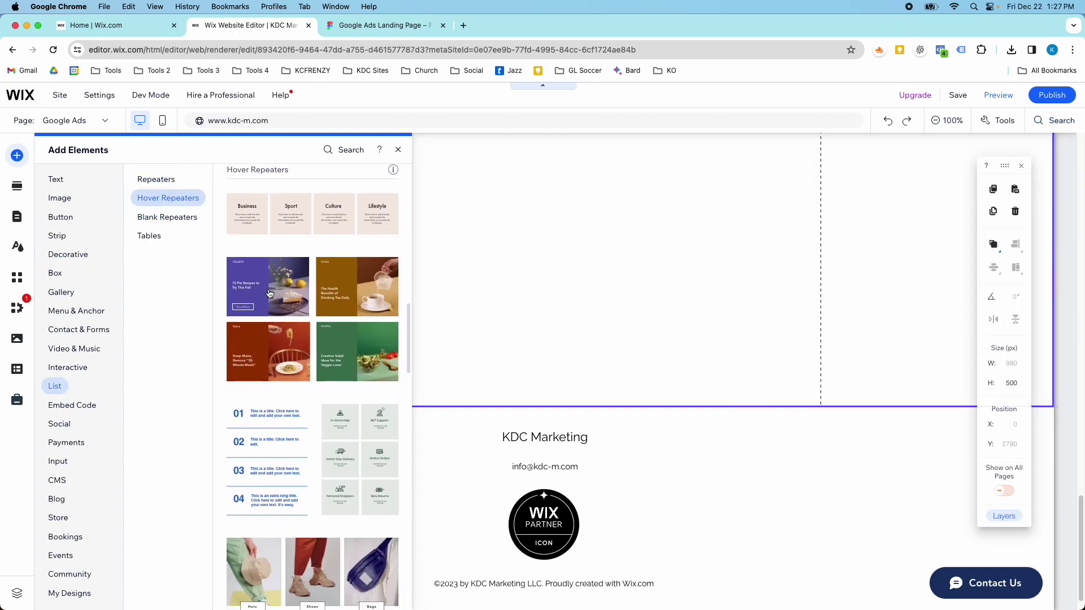
{"action": "left_click_drag", "start_coordinate": [288, 355], "coordinate": [462, 254]}
{"action": "scroll", "coordinate": [461, 252], "scroll_direction": "down", "scroll_amount": 1}
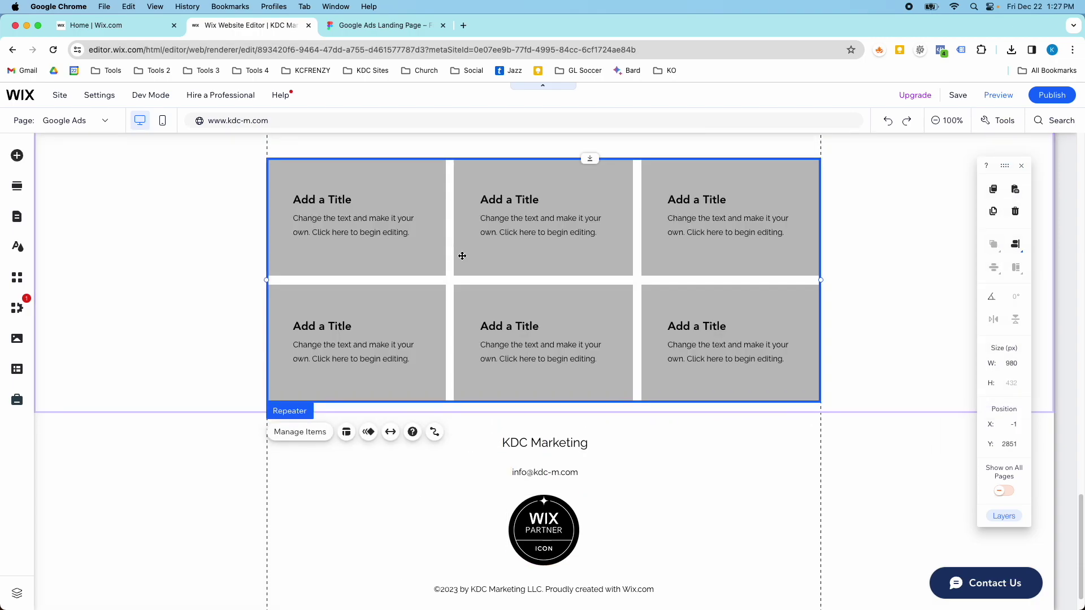
Increase the new section's height to about 697 px and move the repeater down to about Y 2954 to make room for a heading
{"action": "left_click", "coordinate": [852, 356]}
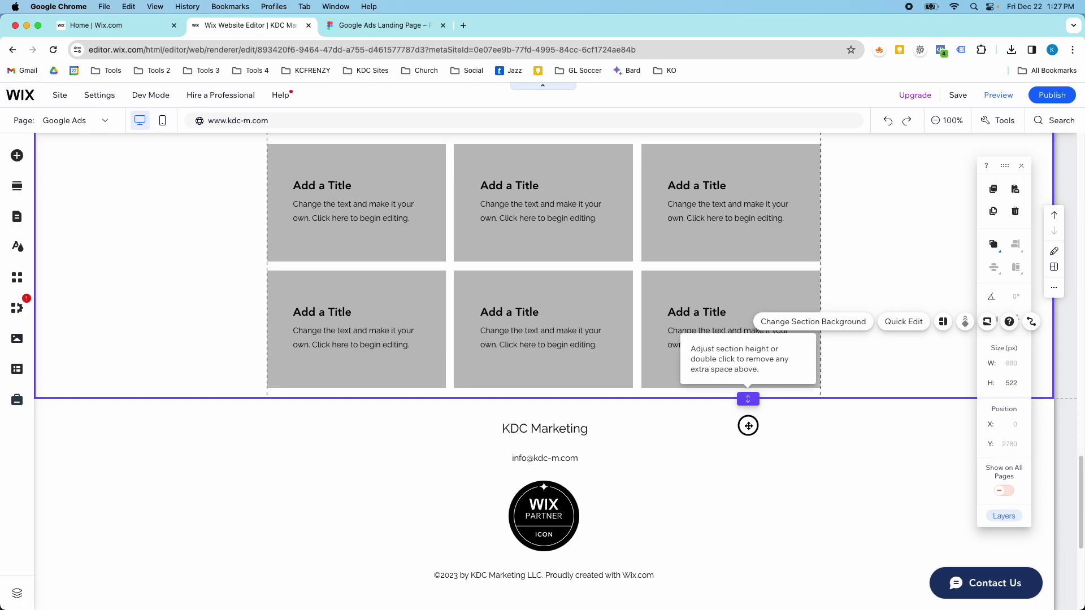
{"action": "left_click_drag", "start_coordinate": [749, 426], "coordinate": [749, 497]}
{"action": "left_click_drag", "start_coordinate": [577, 294], "coordinate": [579, 354]}
{"action": "scroll", "coordinate": [613, 419], "scroll_direction": "up", "scroll_amount": 5}
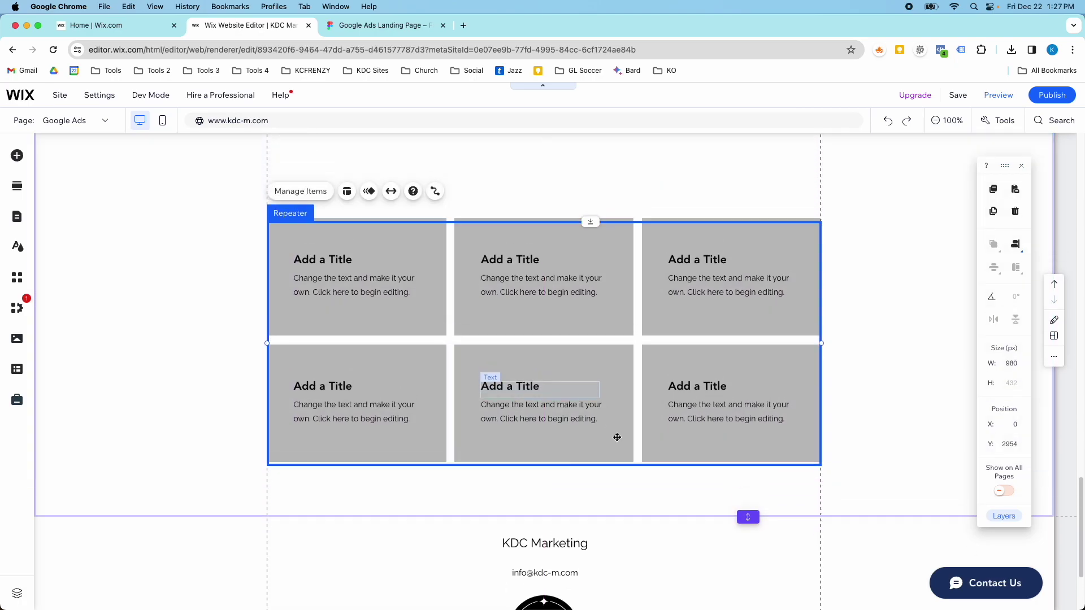
Copy the "Our Services" heading text from the Figma wireframe and return to the Wix editor
{"action": "left_click", "coordinate": [338, 29]}
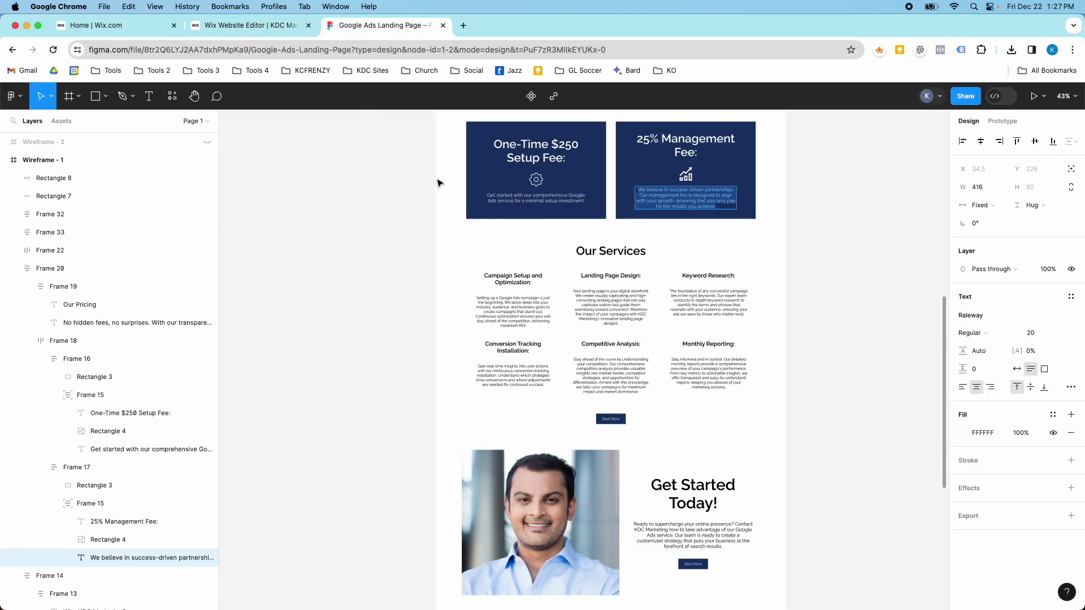
{"action": "double_click", "coordinate": [590, 250]}
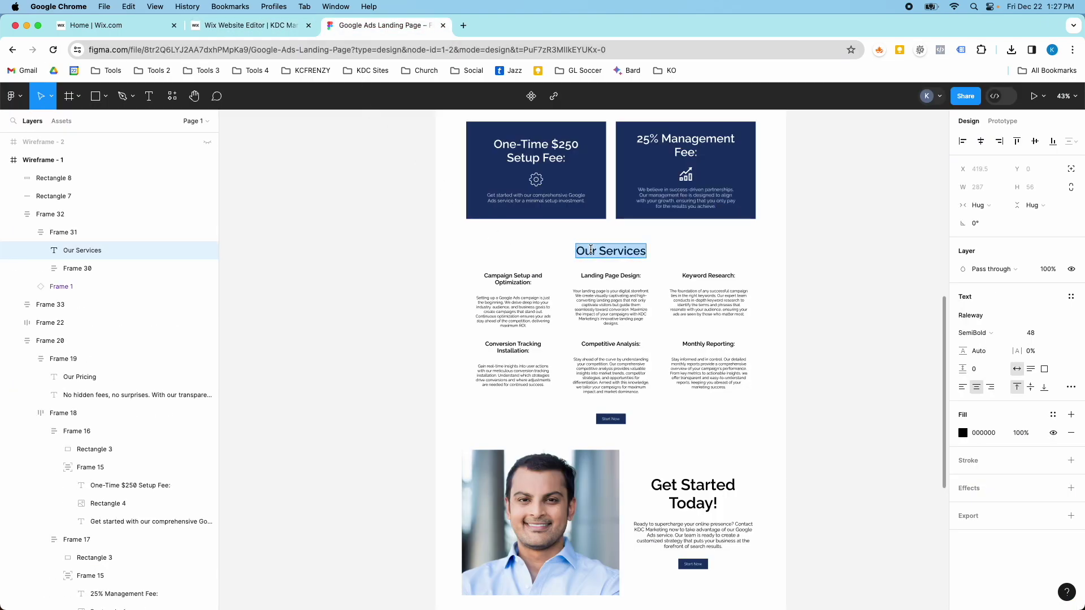
{"action": "left_click", "coordinate": [278, 25]}
Place a copy of the "Our Pricing" heading above the repeater in the new section
{"action": "scroll", "coordinate": [513, 259], "scroll_direction": "up", "scroll_amount": 6}
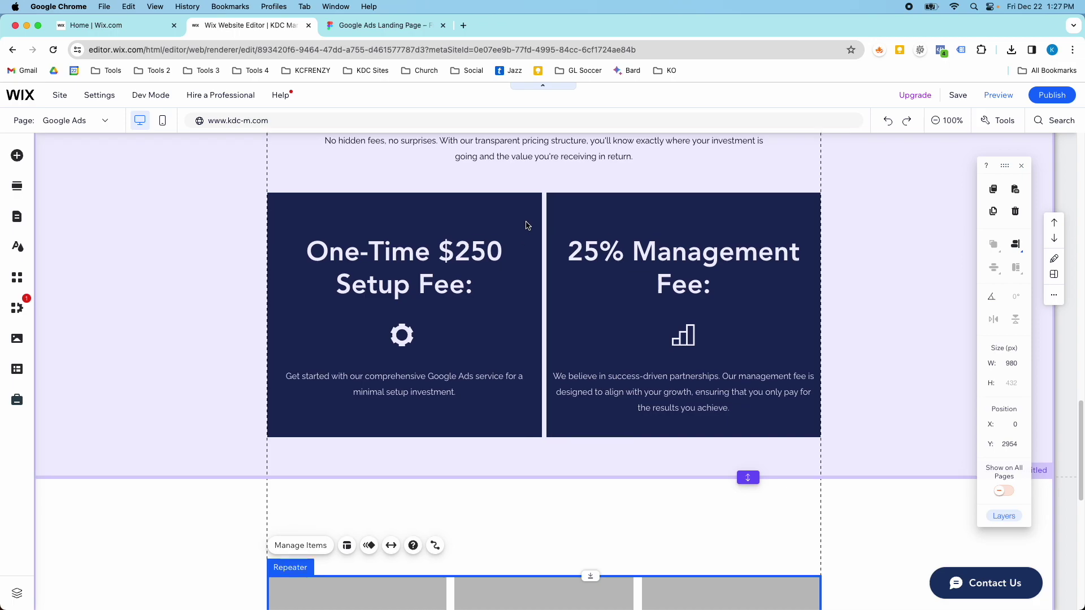
{"action": "scroll", "coordinate": [529, 220], "scroll_direction": "up", "scroll_amount": 1}
{"action": "left_click", "coordinate": [533, 289]}
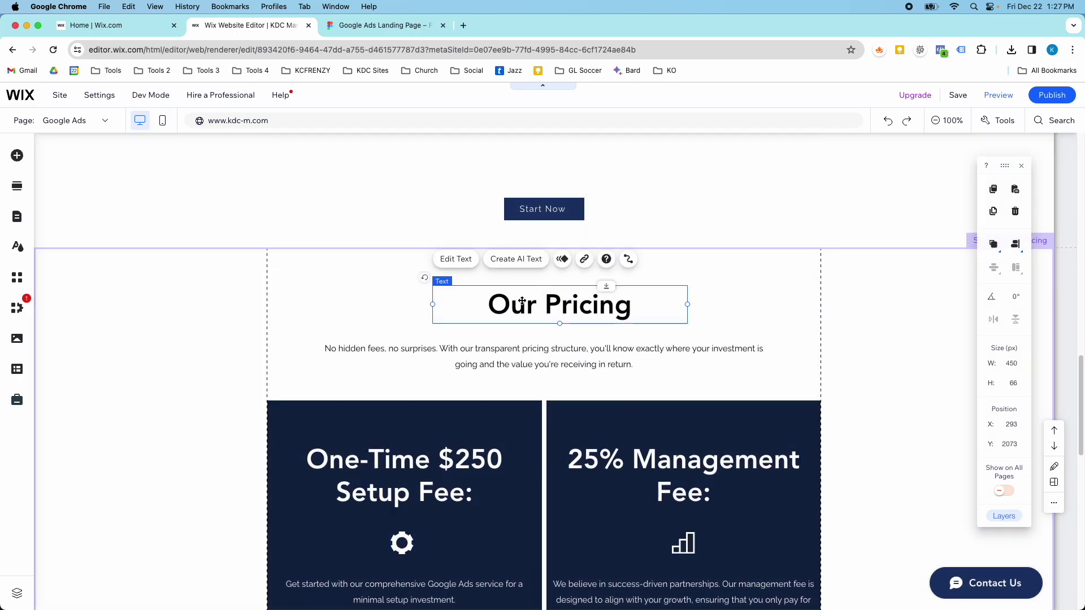
{"action": "left_click_drag", "start_coordinate": [482, 297], "coordinate": [498, 275]}
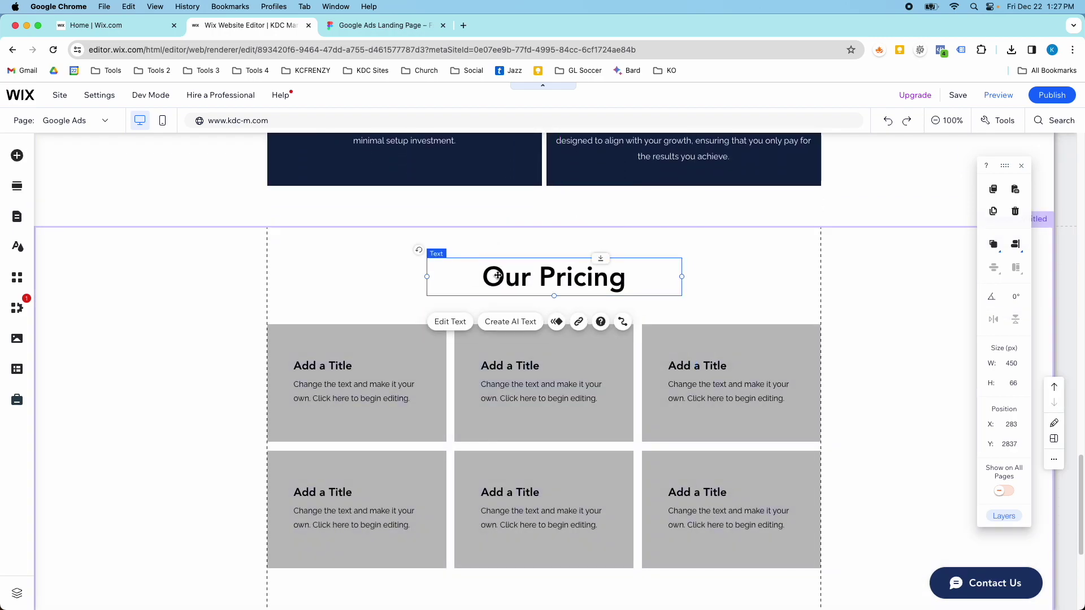
Change the copied heading's text to "Our Services", center it horizontally and move it up to about Y 2828
{"action": "double_click", "coordinate": [498, 275]}
{"action": "type", "text": "Our Services"}
{"action": "left_click", "coordinate": [441, 253]}
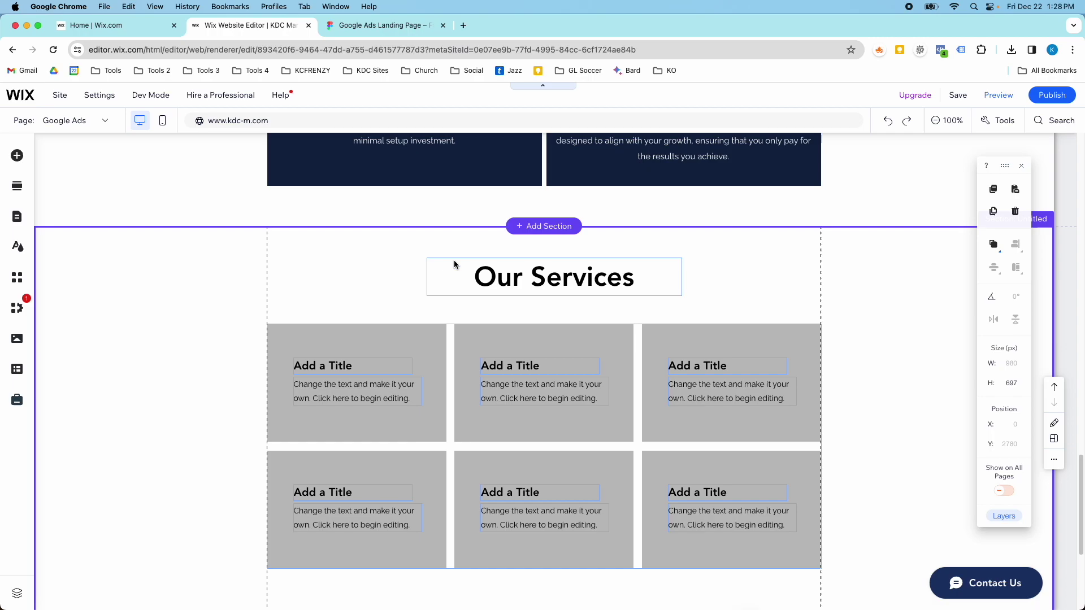
{"action": "mouse_move", "coordinate": [999, 247]}
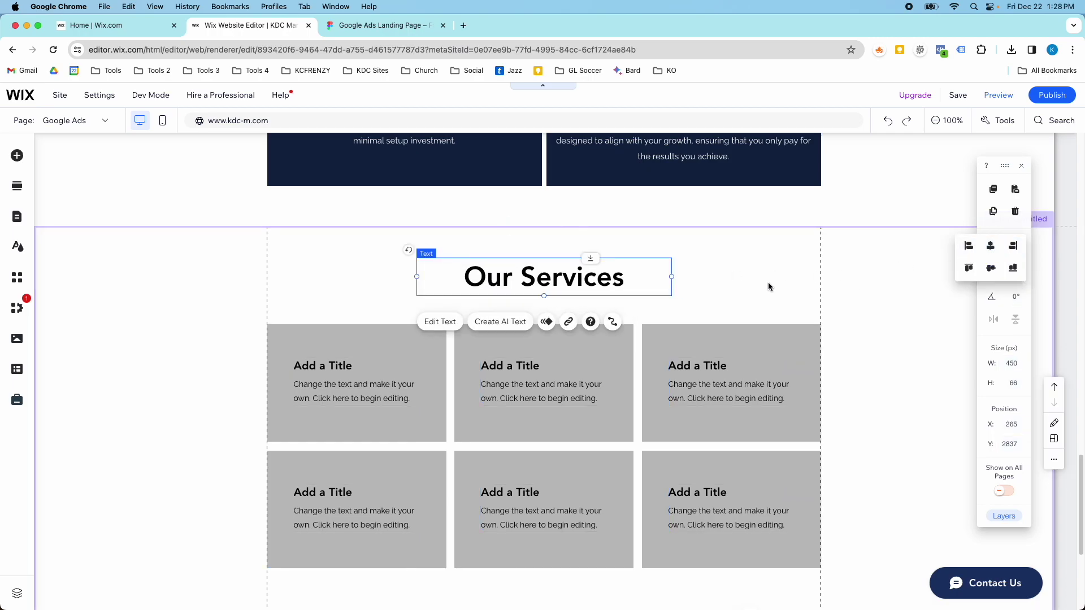
{"action": "left_click_drag", "start_coordinate": [614, 277], "coordinate": [605, 273]}
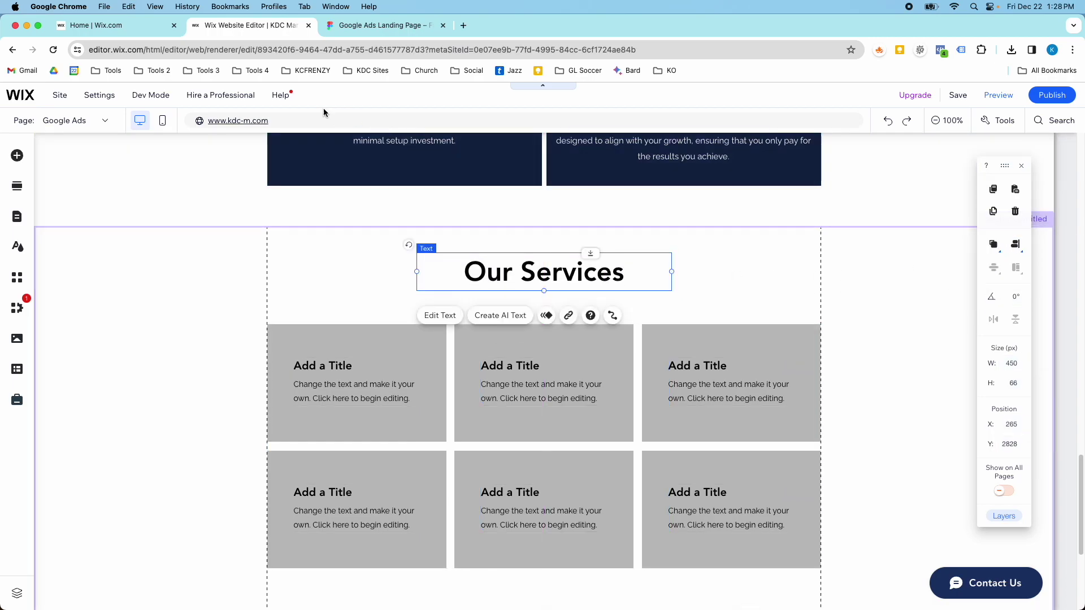
Copy the "Campaign Setup and Optimization:" title from the Figma wireframe and return to the Wix editor
{"action": "left_click", "coordinate": [364, 342]}
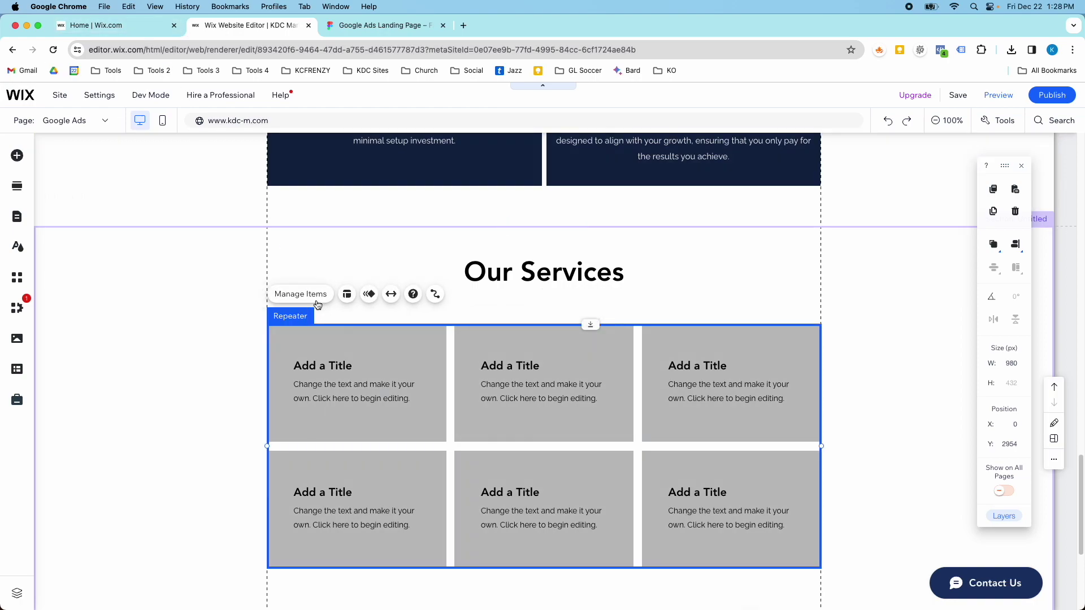
{"action": "left_click", "coordinate": [341, 25]}
{"action": "left_click", "coordinate": [519, 272]}
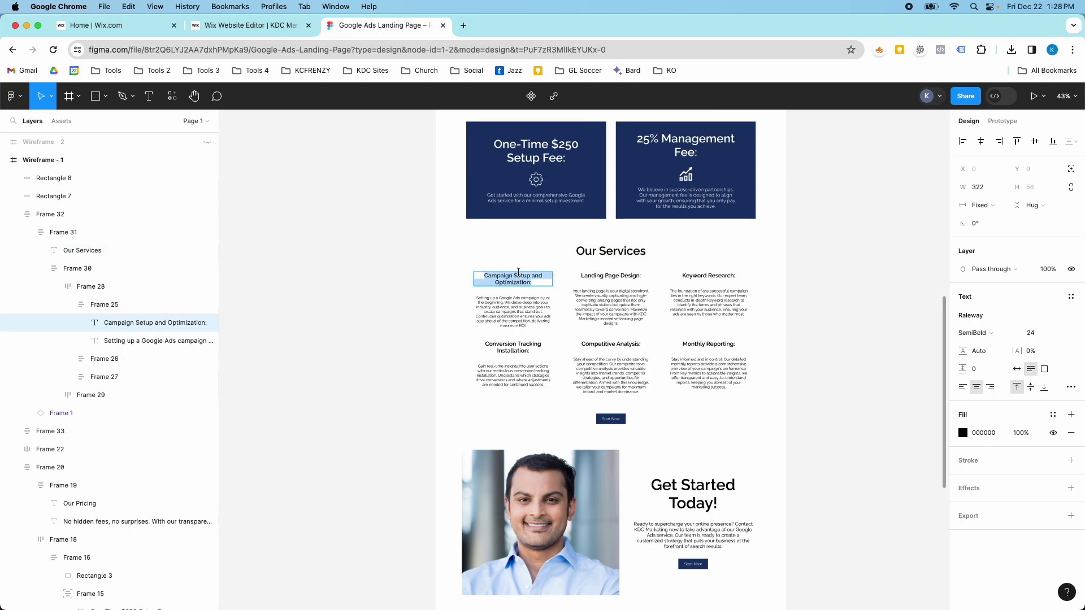
{"action": "left_click", "coordinate": [225, 25]}
Set the repeater item titles to the Heading 6 style with a font size of 22 px
{"action": "left_click", "coordinate": [319, 367]}
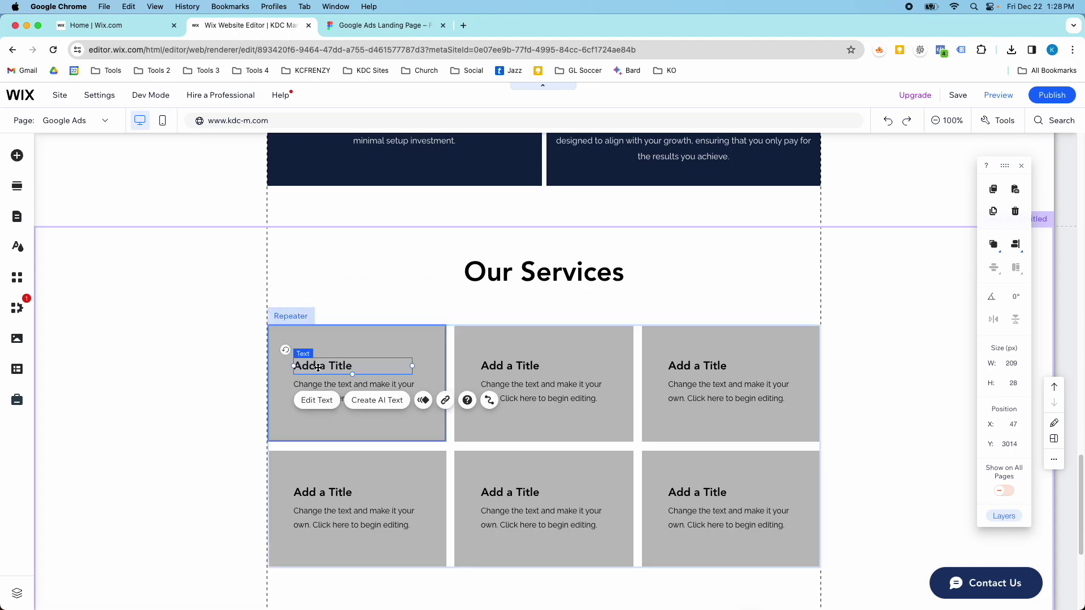
{"action": "left_click", "coordinate": [302, 386]}
{"action": "left_click", "coordinate": [324, 366]}
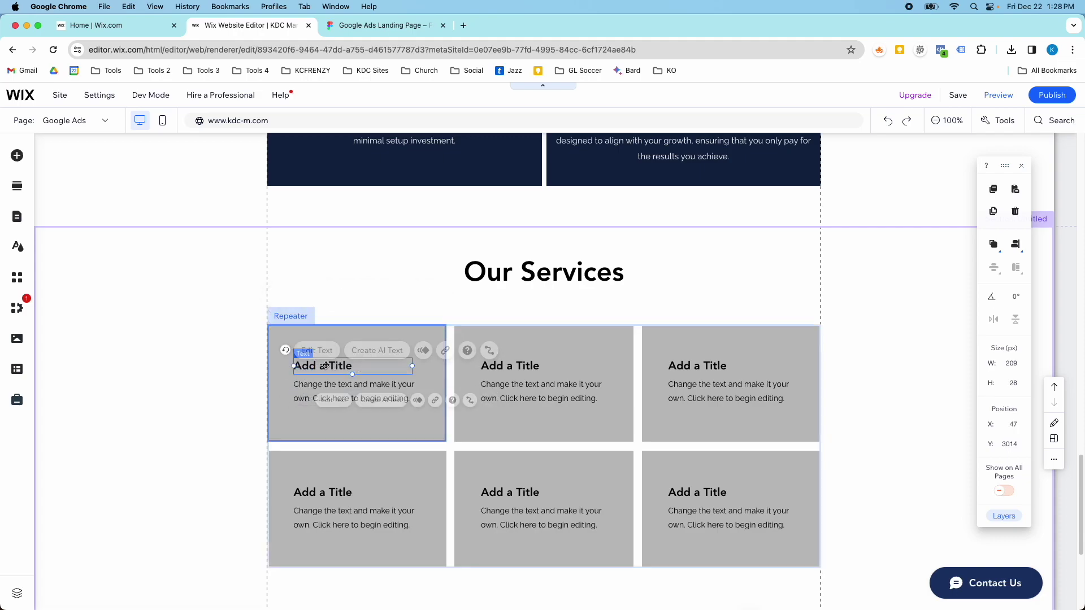
{"action": "left_click", "coordinate": [317, 400]}
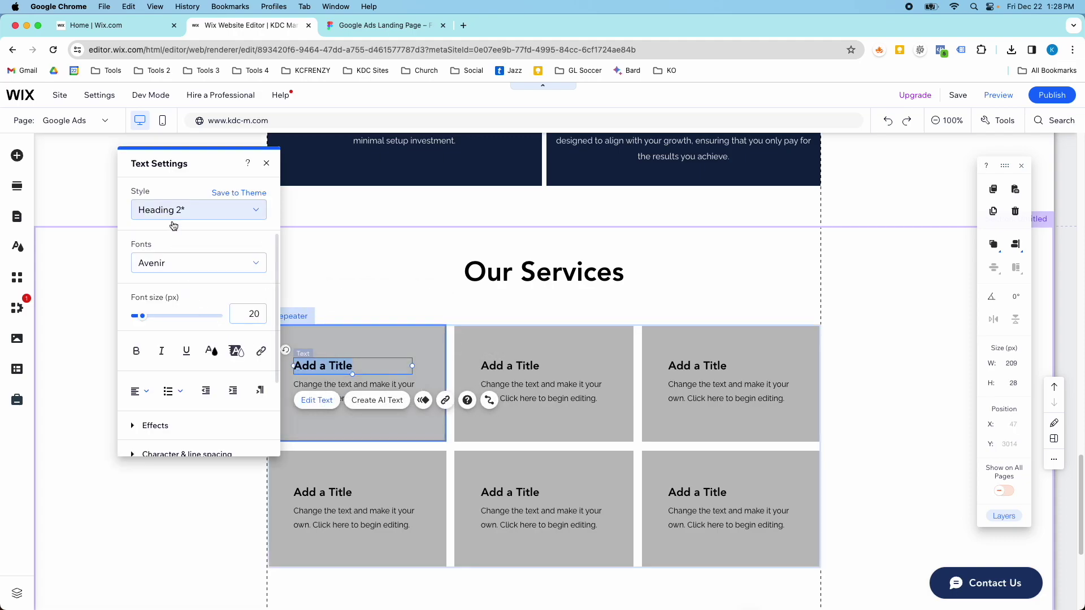
{"action": "left_click", "coordinate": [194, 209]}
{"action": "left_click", "coordinate": [201, 384]}
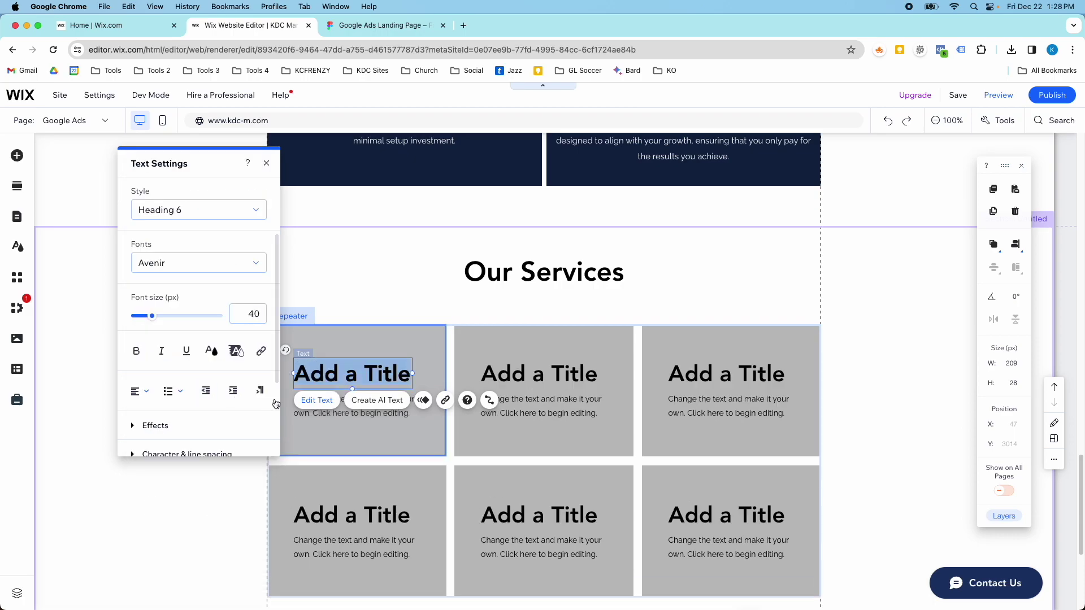
{"action": "left_click", "coordinate": [254, 319]}
{"action": "type", "text": "22"}
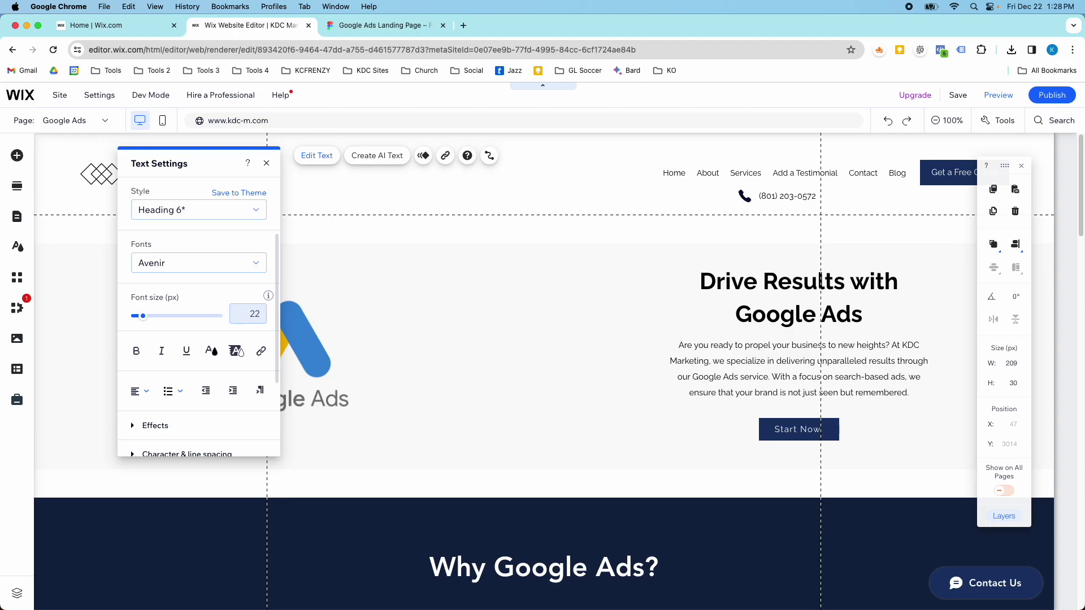
{"action": "scroll", "coordinate": [398, 255], "scroll_direction": "down", "scroll_amount": 20}
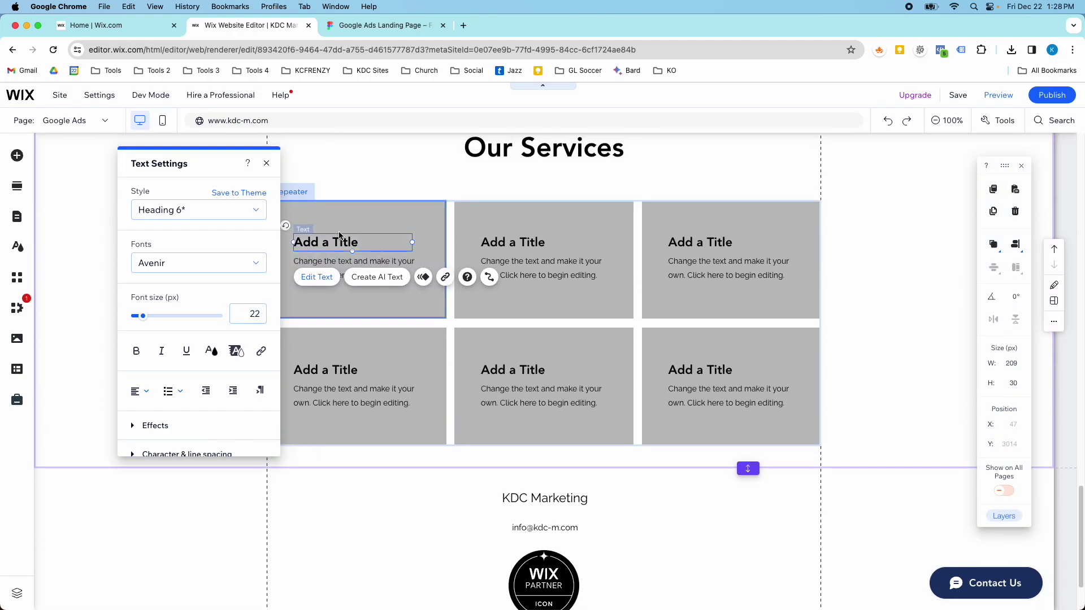
Set the font size of the repeater item titles to 24 px
{"action": "left_click", "coordinate": [339, 237]}
{"action": "left_click", "coordinate": [339, 242]}
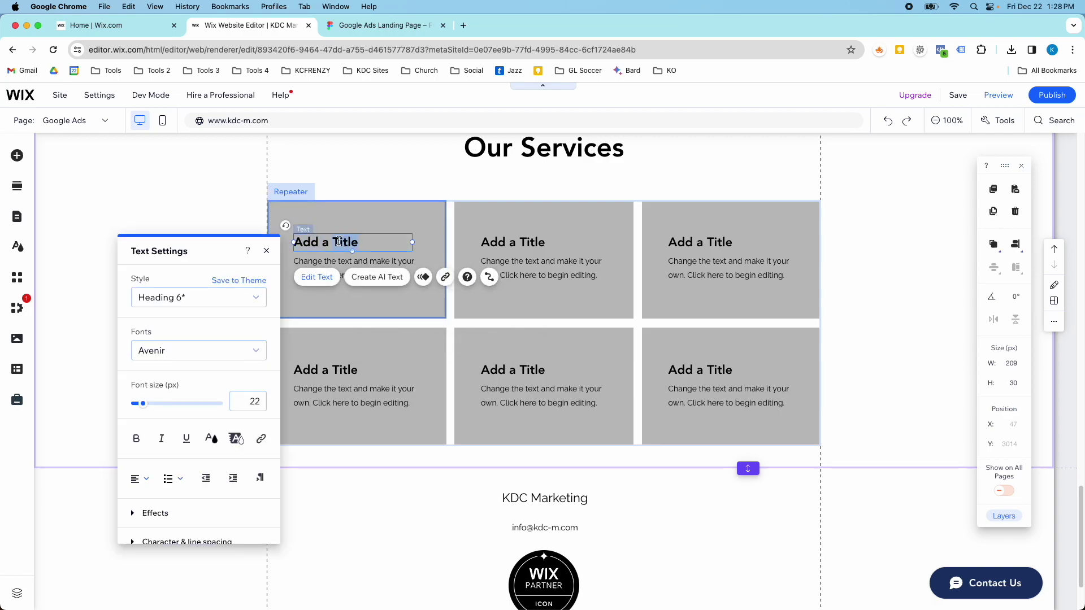
{"action": "left_click", "coordinate": [254, 397]}
{"action": "type", "text": "24"}
{"action": "key", "text": "Return"}
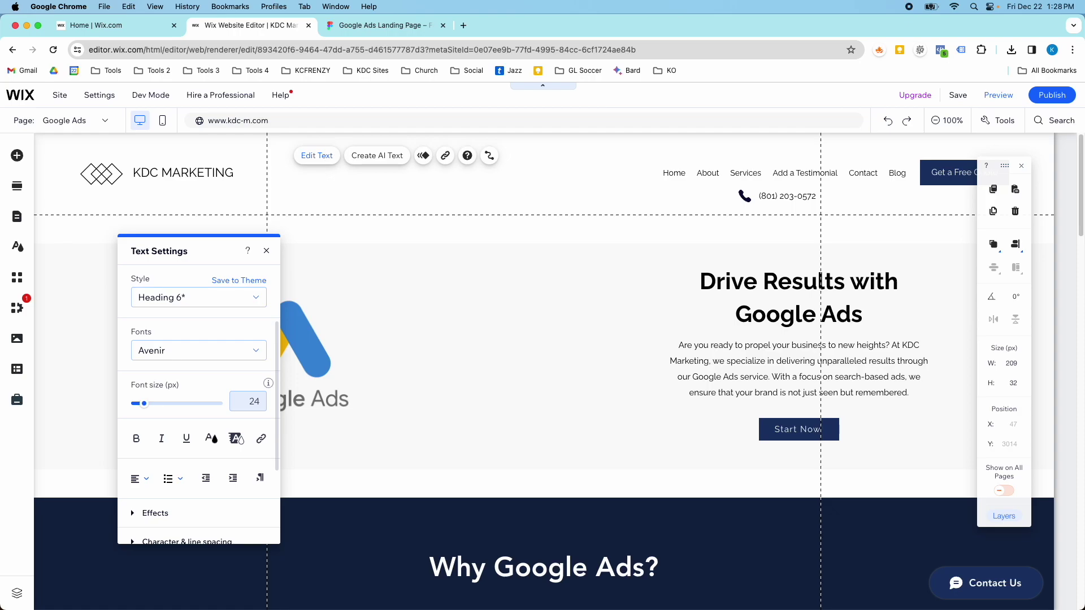
{"action": "scroll", "coordinate": [395, 382], "scroll_direction": "down", "scroll_amount": 15}
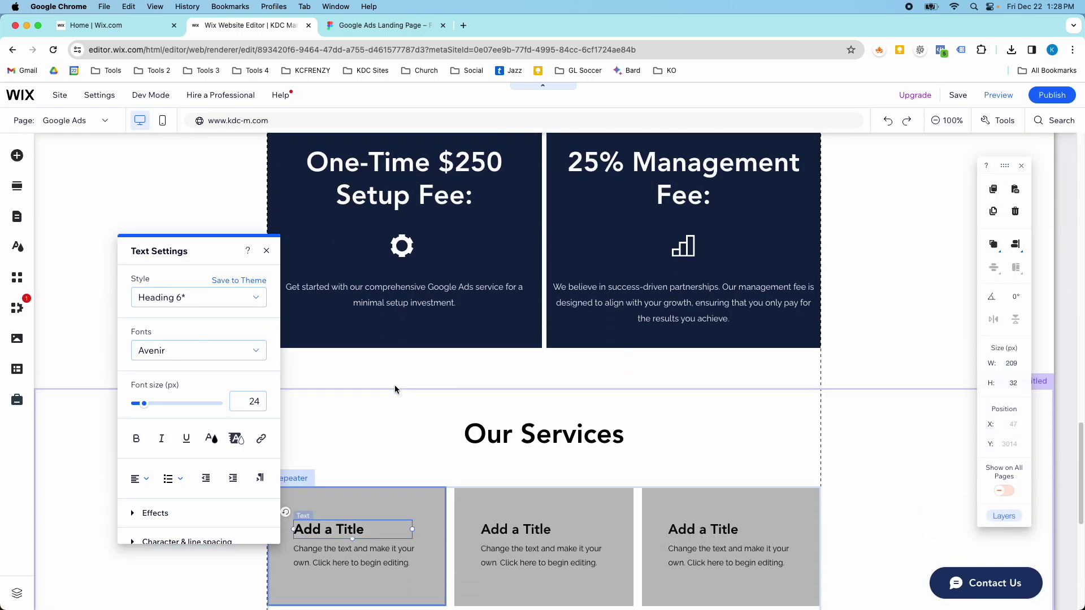
{"action": "left_click", "coordinate": [386, 396]}
Replace the first repeater item's title with "Campaign Setup and Optimization:"
{"action": "left_click", "coordinate": [345, 408]}
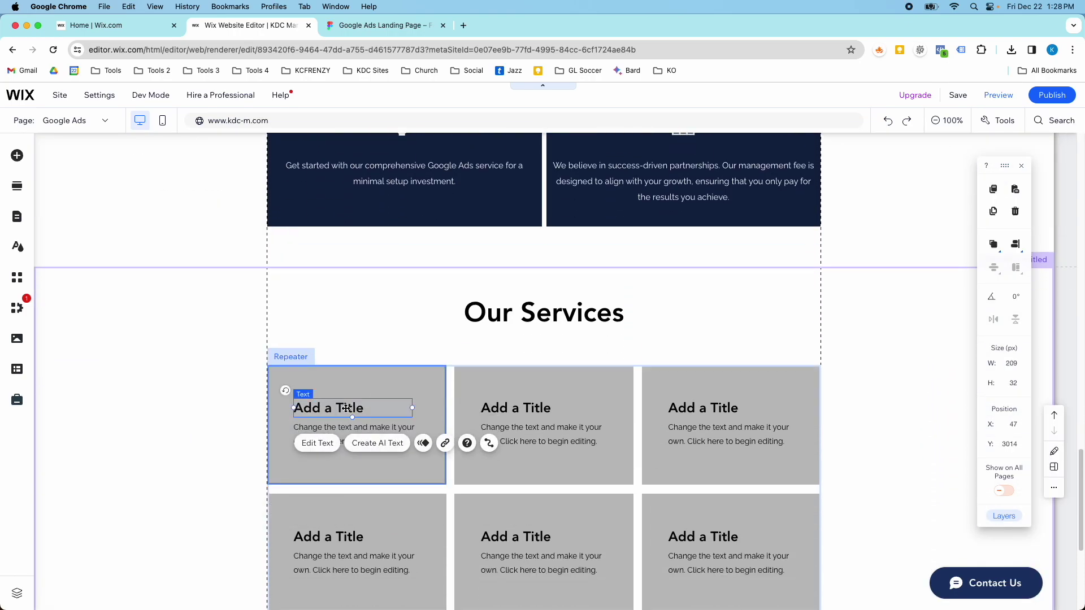
{"action": "left_click", "coordinate": [346, 408]}
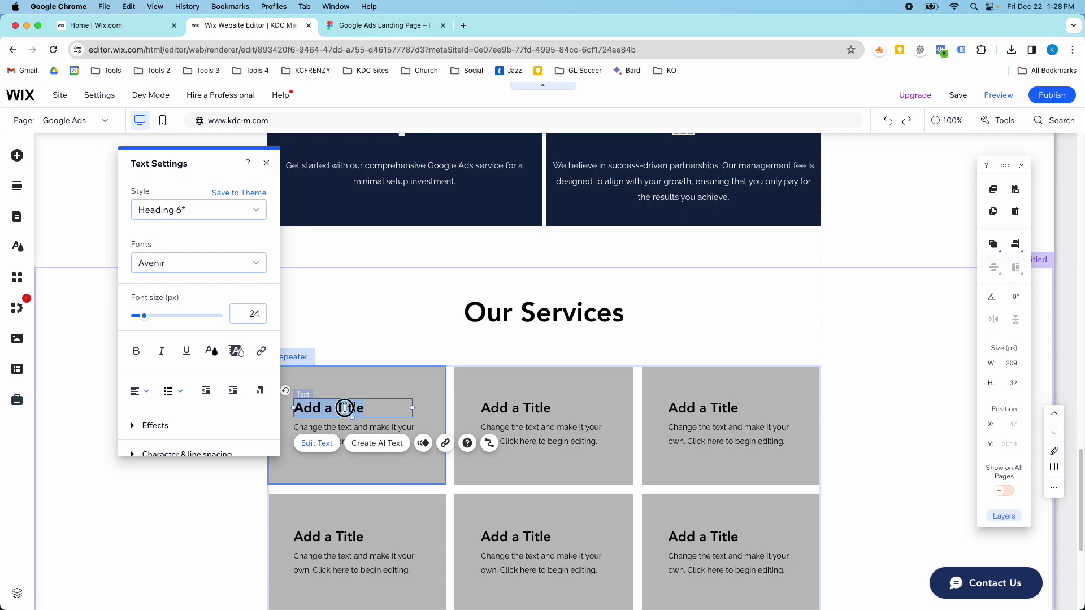
{"action": "type", "text": "Campaign Setup and Optimization:"}
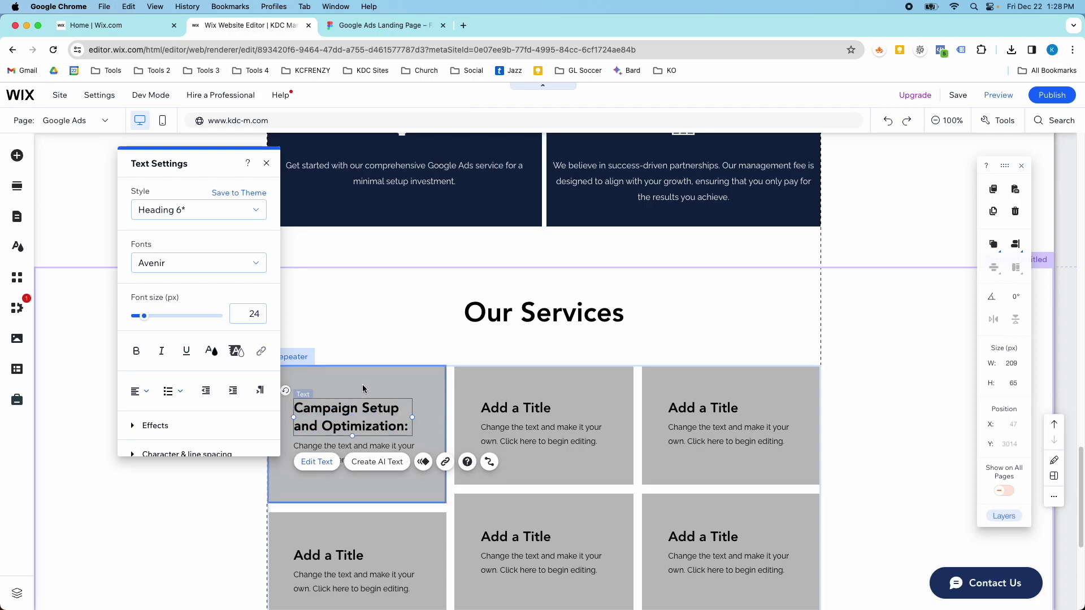
{"action": "left_click", "coordinate": [363, 389]}
Center-align the repeater item titles and compare them with the Figma wireframe
{"action": "left_click", "coordinate": [370, 424]}
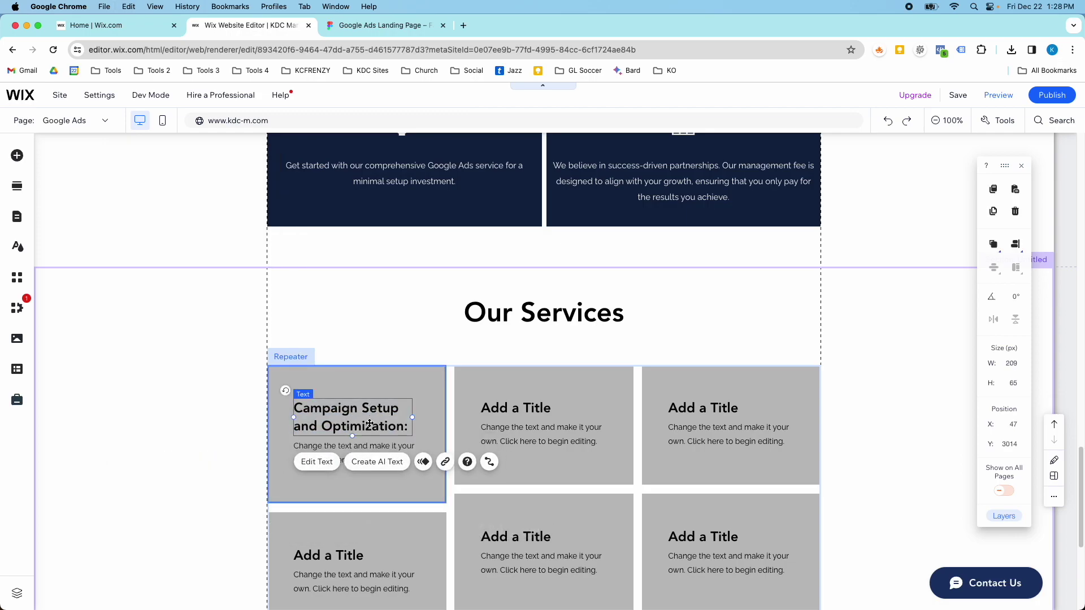
{"action": "left_click", "coordinate": [326, 460]}
{"action": "left_click", "coordinate": [141, 392]}
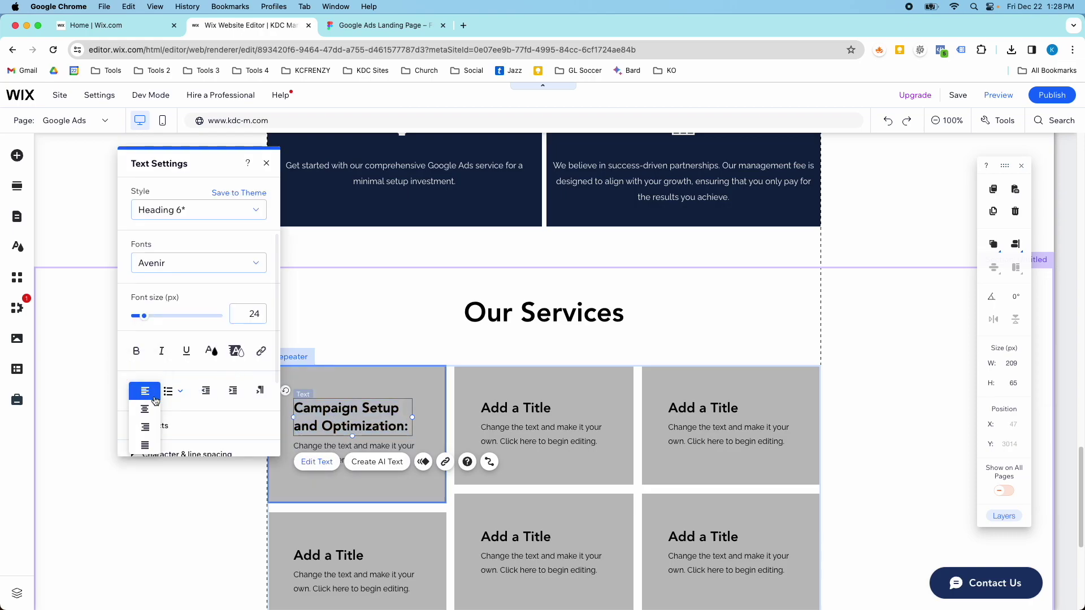
{"action": "left_click", "coordinate": [156, 411]}
{"action": "left_click", "coordinate": [349, 28]}
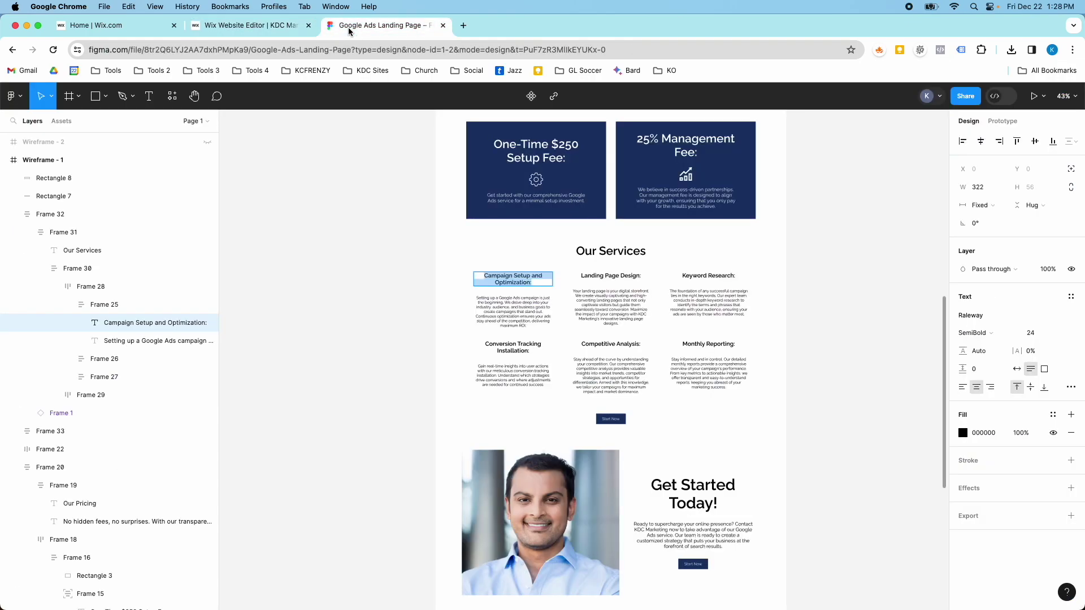
{"action": "left_click", "coordinate": [277, 27]}
Widen the first item's title box to about 309 px and move it up slightly within its container
{"action": "left_click", "coordinate": [341, 417]}
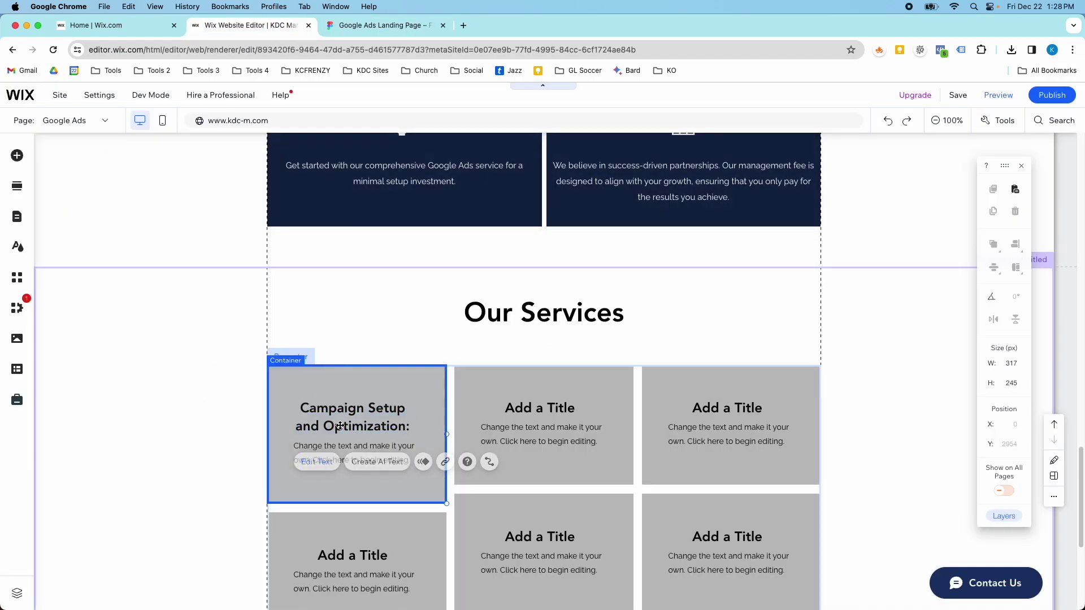
{"action": "left_click_drag", "start_coordinate": [294, 408], "coordinate": [274, 406]}
{"action": "left_click_drag", "start_coordinate": [413, 406], "coordinate": [442, 405]}
{"action": "left_click_drag", "start_coordinate": [294, 401], "coordinate": [296, 400]}
Copy the "Setting up a Google Ads campaign" description from the Figma wireframe and paste it over the first Wix repeater item's description
{"action": "left_click", "coordinate": [362, 25]}
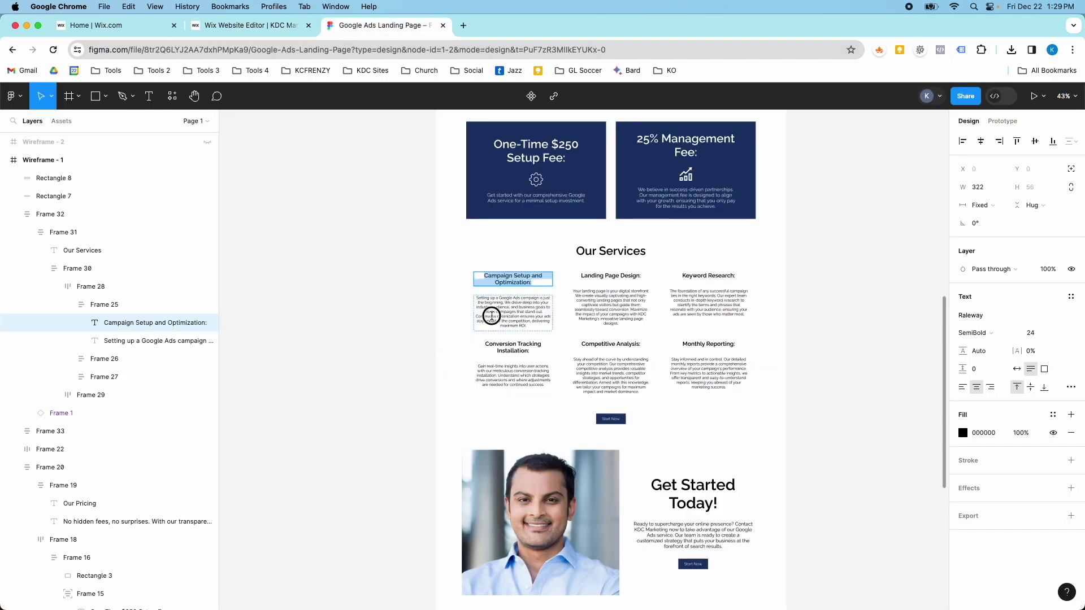
{"action": "left_click", "coordinate": [491, 317]}
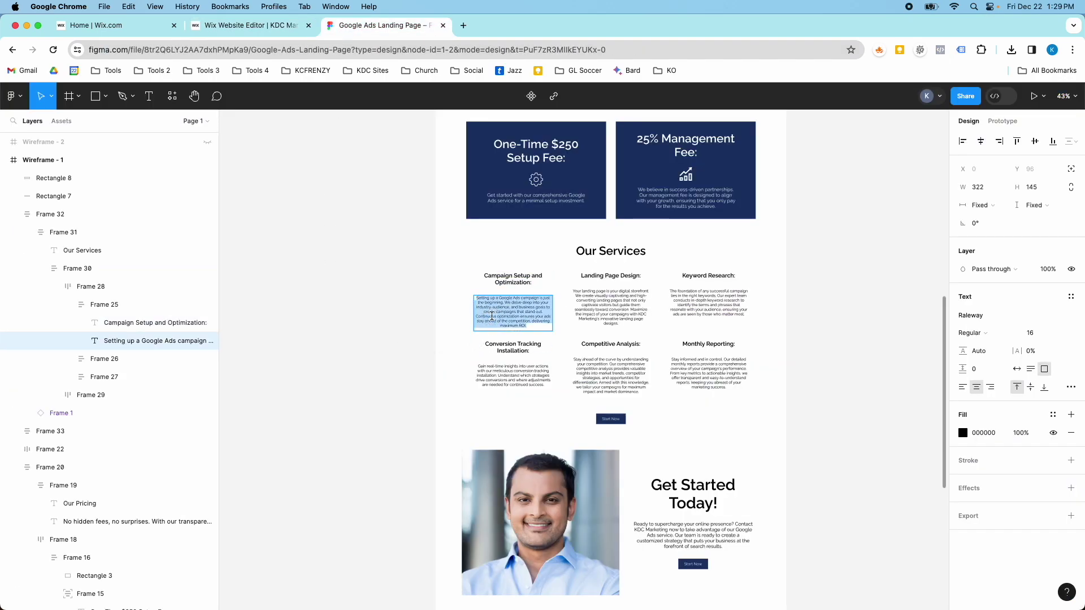
{"action": "left_click", "coordinate": [254, 26]}
{"action": "double_click", "coordinate": [377, 460]}
{"action": "type", "text": "Setting up a Google Ads campaign is just the beginning. We delve deep into your industry, audience, and business goals to create campaigns that stand out. Continuous optimization ensures your ads stay ahead of the competition, delivering maximum ROI."}
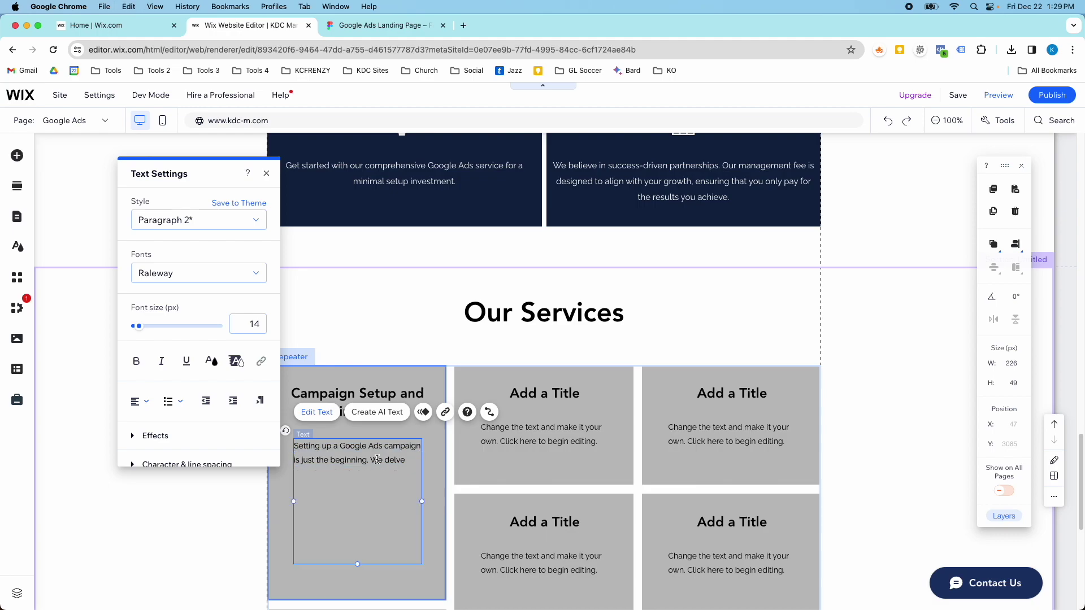
Widen the first item's description box to about 289 px and position it at about X 15, Y 3089
{"action": "left_click", "coordinate": [442, 438]}
{"action": "left_click", "coordinate": [295, 503]}
{"action": "left_click_drag", "start_coordinate": [294, 503], "coordinate": [275, 502]}
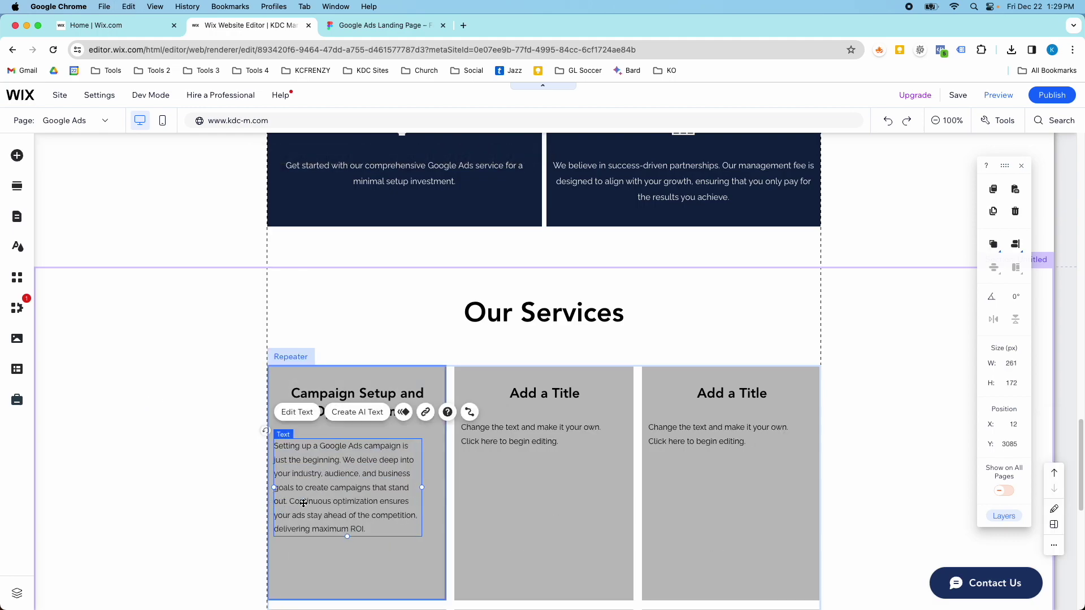
{"action": "mouse_move", "coordinate": [422, 488]}
{"action": "left_mouse_down"}
{"action": "mouse_move", "coordinate": [439, 486]}
{"action": "mouse_move", "coordinate": [408, 499]}
{"action": "left_mouse_up"}
{"action": "scroll", "coordinate": [396, 483], "scroll_direction": "down", "scroll_amount": 2}
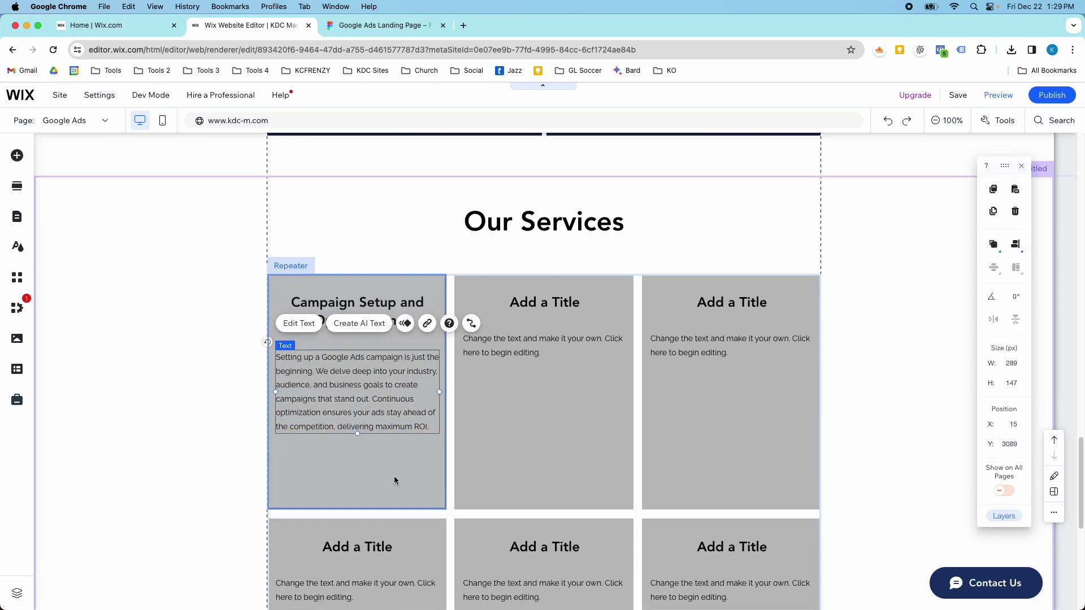
Center-align the repeater item descriptions
{"action": "left_click", "coordinate": [308, 322]}
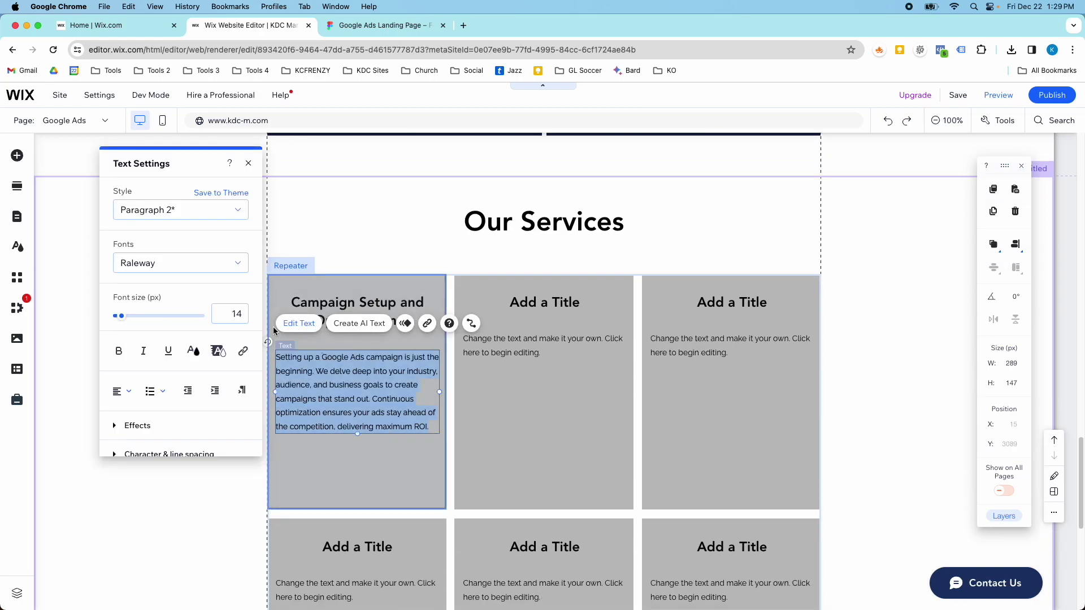
{"action": "left_click", "coordinate": [121, 391]}
{"action": "left_click", "coordinate": [122, 418]}
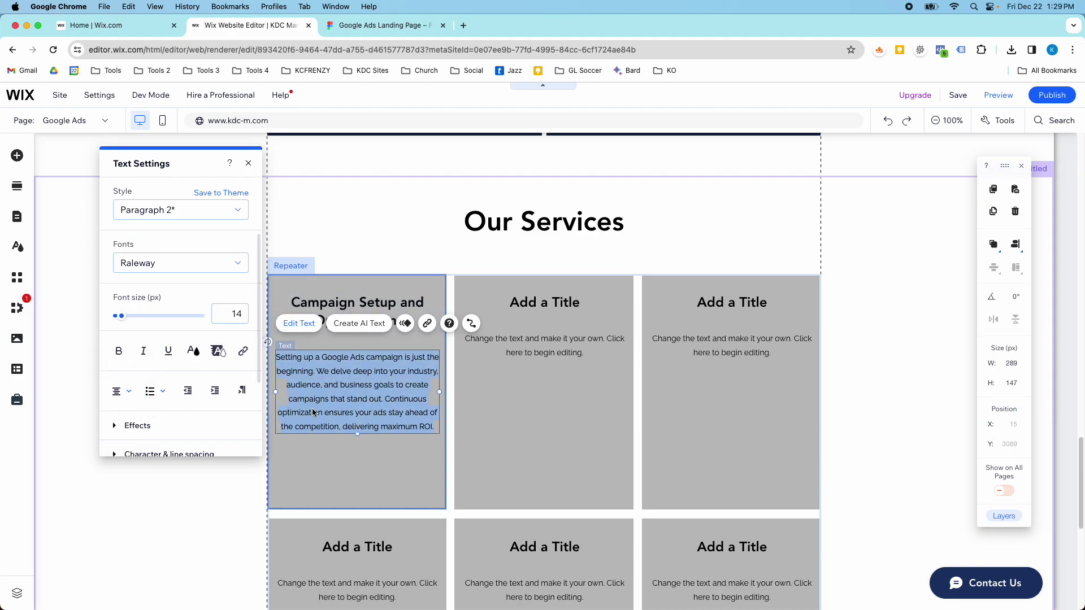
{"action": "left_click", "coordinate": [478, 398]}
Move the first item's title and description down in the container, placing the description at about X 14, Y 3112
{"action": "left_click_drag", "start_coordinate": [356, 388], "coordinate": [358, 400]}
{"action": "left_click_drag", "start_coordinate": [364, 310], "coordinate": [364, 330]}
{"action": "left_click_drag", "start_coordinate": [367, 390], "coordinate": [370, 400]}
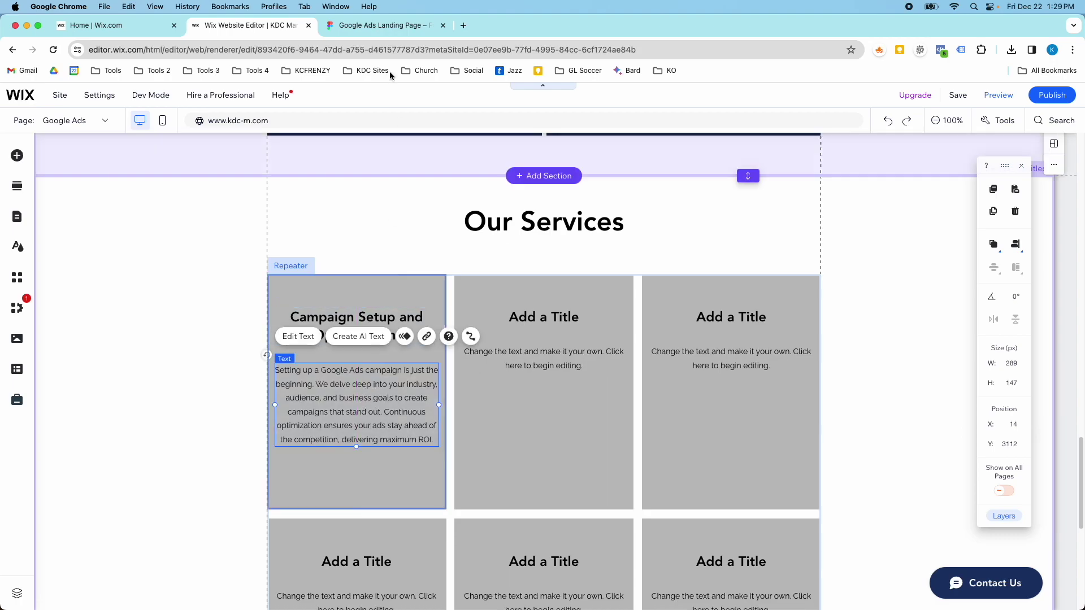
Copy "Landing Page Design:" from the Figma wireframe and paste it as the second Wix repeater item's title
{"action": "left_click", "coordinate": [376, 26]}
{"action": "left_click", "coordinate": [579, 277]}
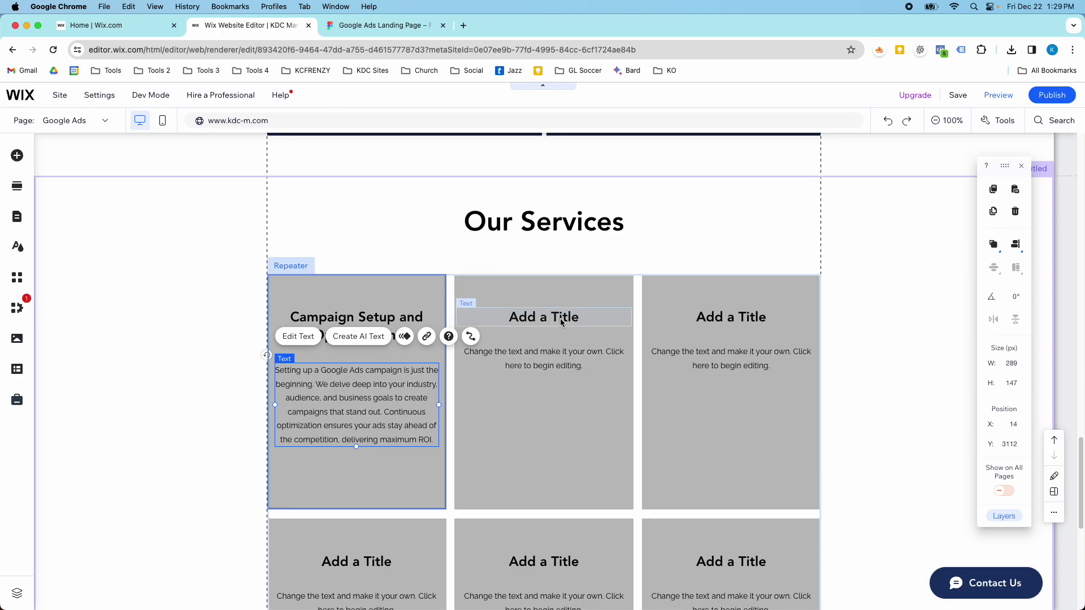
{"action": "double_click", "coordinate": [560, 320]}
{"action": "type", "text": "Landing Page Design:"}
Copy the Landing Page Design description from Figma and paste it over the second Wix repeater item's description
{"action": "left_click", "coordinate": [372, 32]}
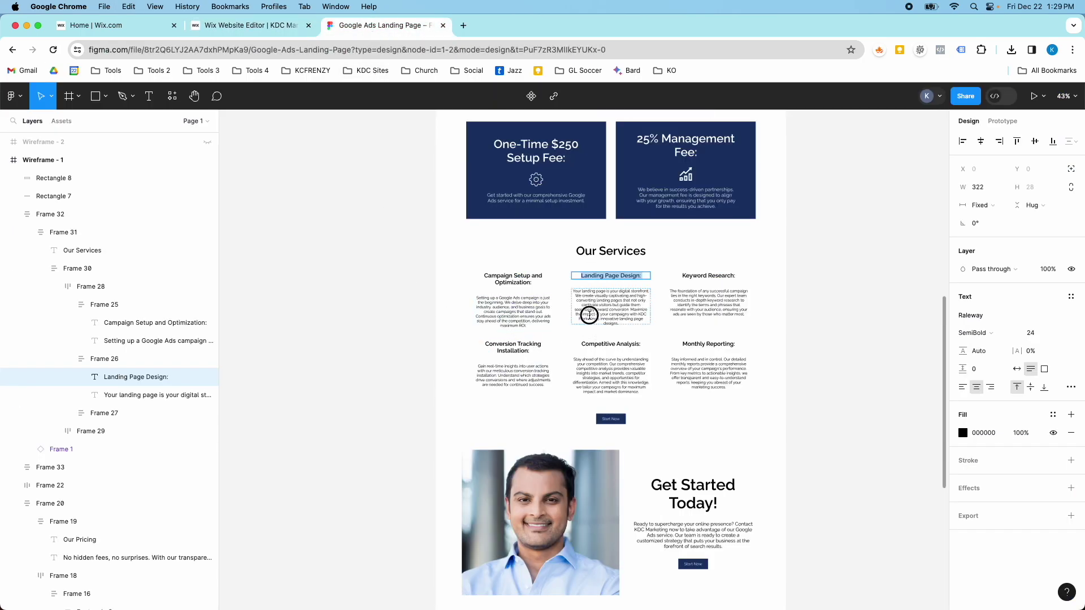
{"action": "double_click", "coordinate": [589, 315]}
{"action": "key", "text": "super+c"}
{"action": "left_click", "coordinate": [267, 31]}
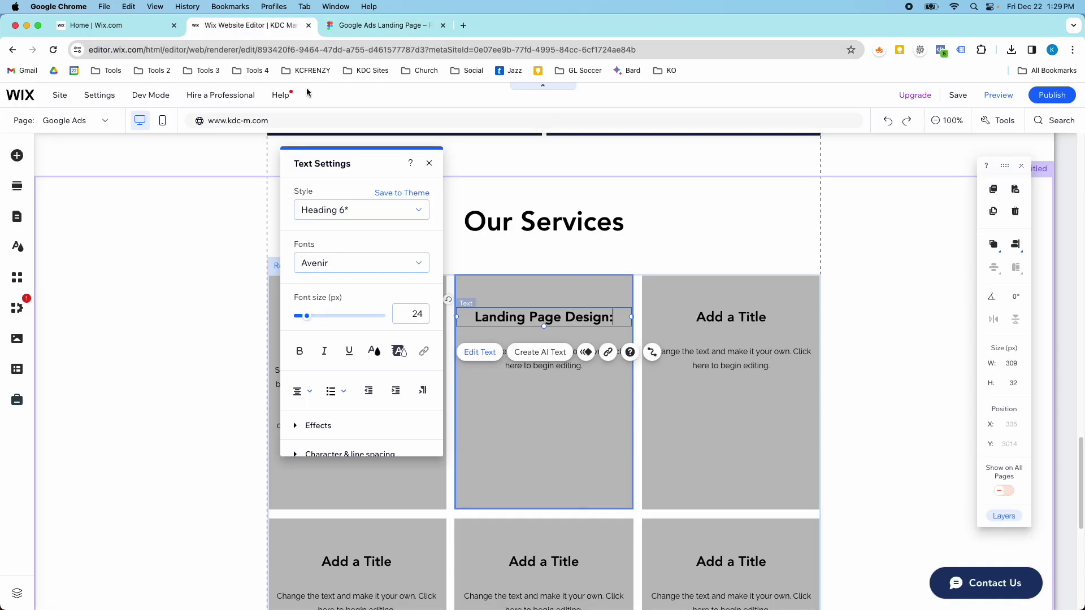
{"action": "double_click", "coordinate": [572, 365]}
{"action": "key", "text": "super+v"}
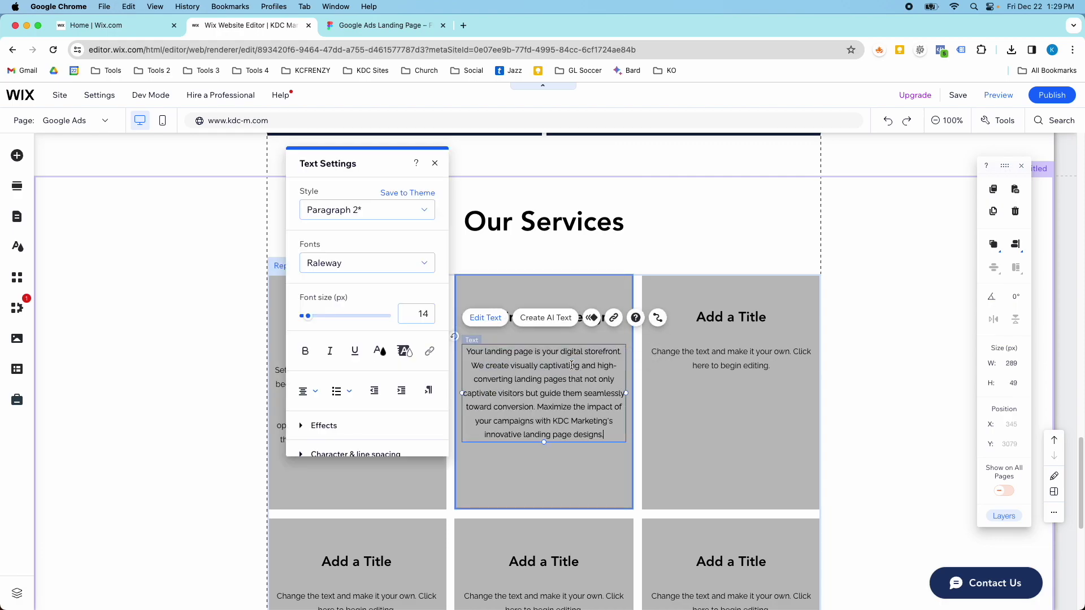
Copy "Keyword Research:" from the Figma wireframe and paste it as the third Wix repeater item's title
{"action": "left_click", "coordinate": [372, 26]}
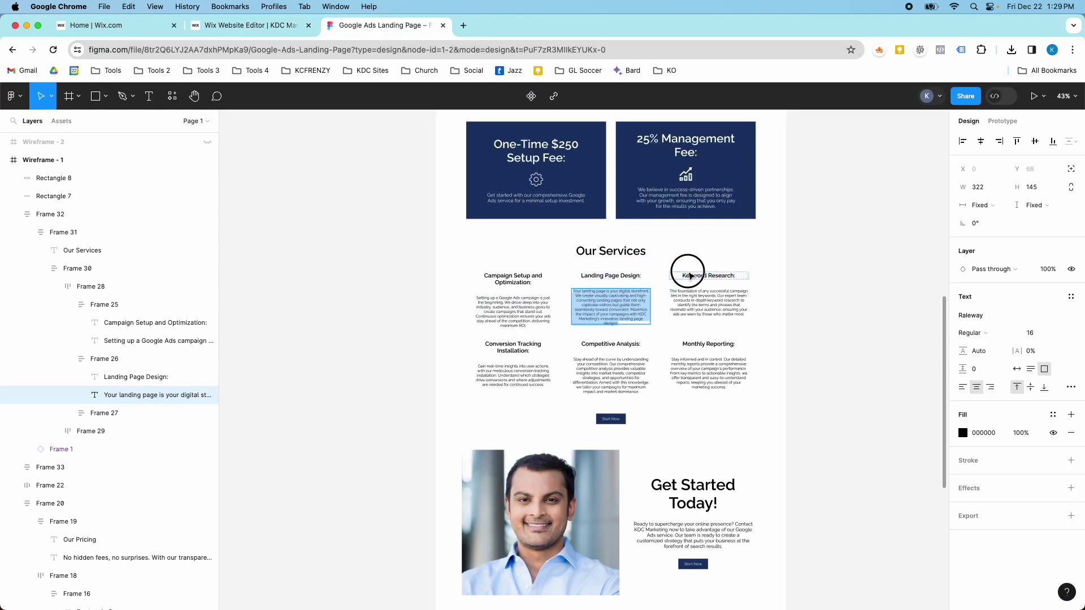
{"action": "left_click", "coordinate": [689, 276]}
{"action": "double_click", "coordinate": [689, 275]}
{"action": "key", "text": "super+c"}
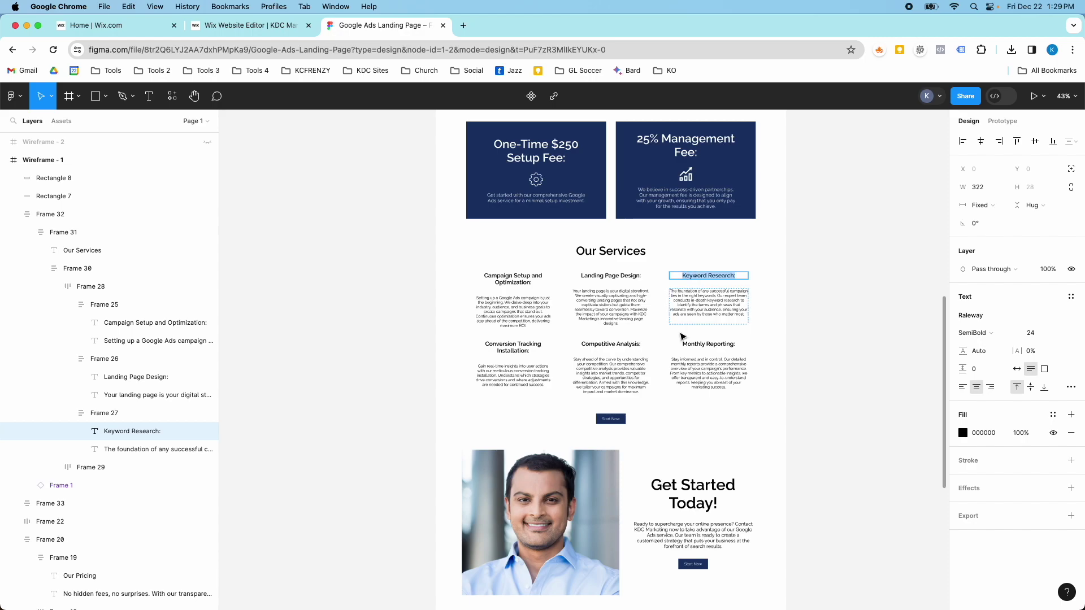
{"action": "left_click", "coordinate": [252, 25]}
{"action": "left_click", "coordinate": [730, 316]}
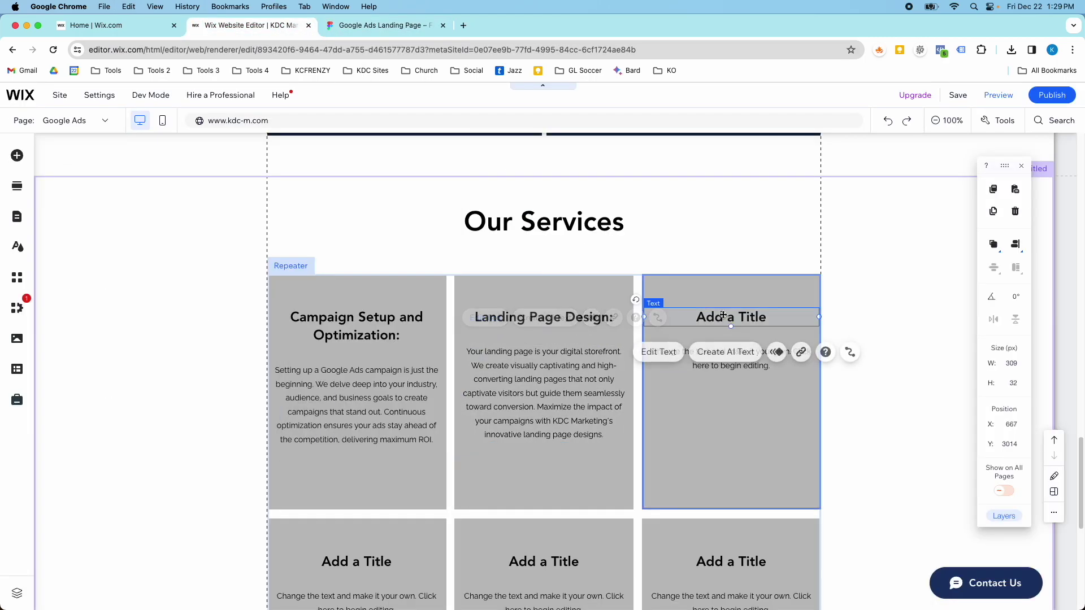
{"action": "double_click", "coordinate": [724, 315]}
{"action": "key", "text": "super+v"}
Copy the Keyword Research description from Figma and paste it over the third Wix repeater item's description
{"action": "left_click", "coordinate": [346, 25]}
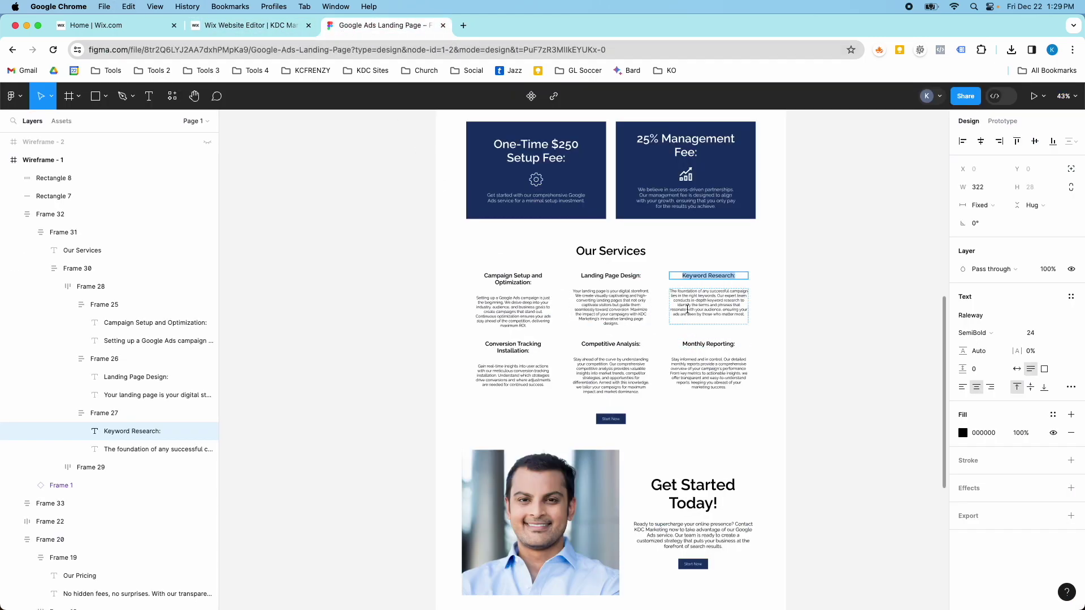
{"action": "double_click", "coordinate": [688, 309]}
{"action": "key", "text": "super+c"}
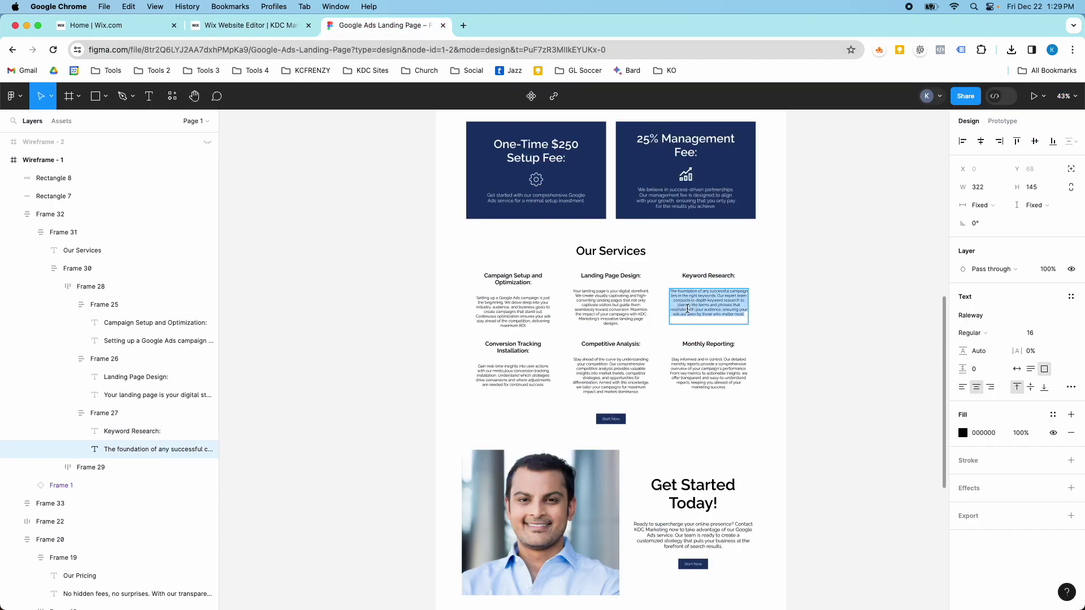
{"action": "left_click", "coordinate": [277, 26]}
{"action": "left_click", "coordinate": [721, 365]}
{"action": "double_click", "coordinate": [722, 366]}
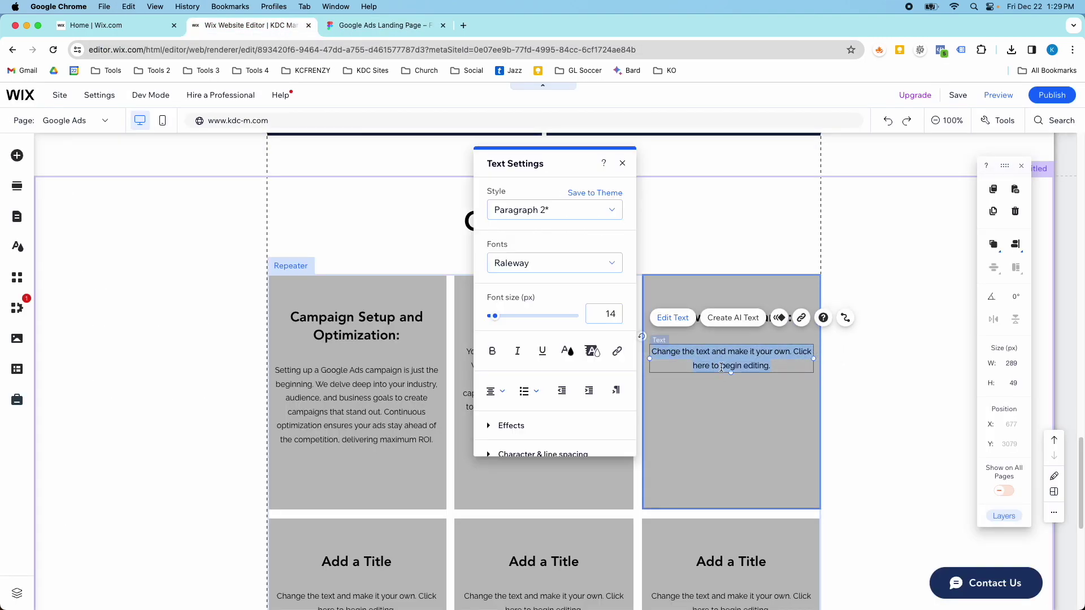
{"action": "key", "text": "super+v"}
Copy "Conversion Tracking Installation:" from the Figma wireframe and paste it as the fourth Wix repeater item's title
{"action": "left_click", "coordinate": [371, 26]}
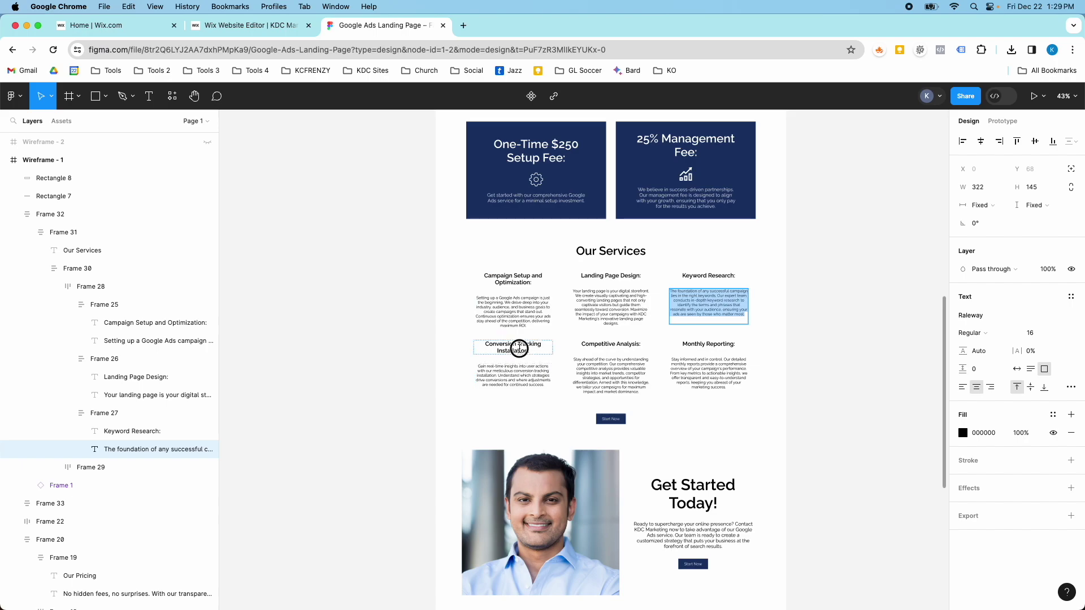
{"action": "double_click", "coordinate": [519, 349]}
{"action": "key", "text": "super+c"}
{"action": "left_click", "coordinate": [249, 26]}
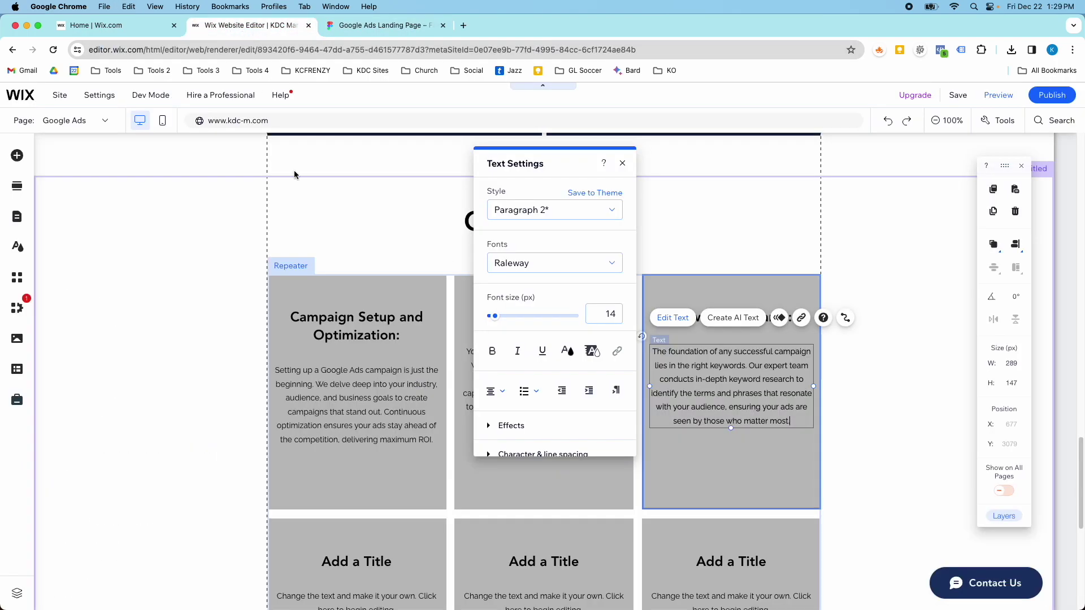
{"action": "left_click", "coordinate": [380, 464]}
{"action": "double_click", "coordinate": [380, 465]}
{"action": "key", "text": "super+v"}
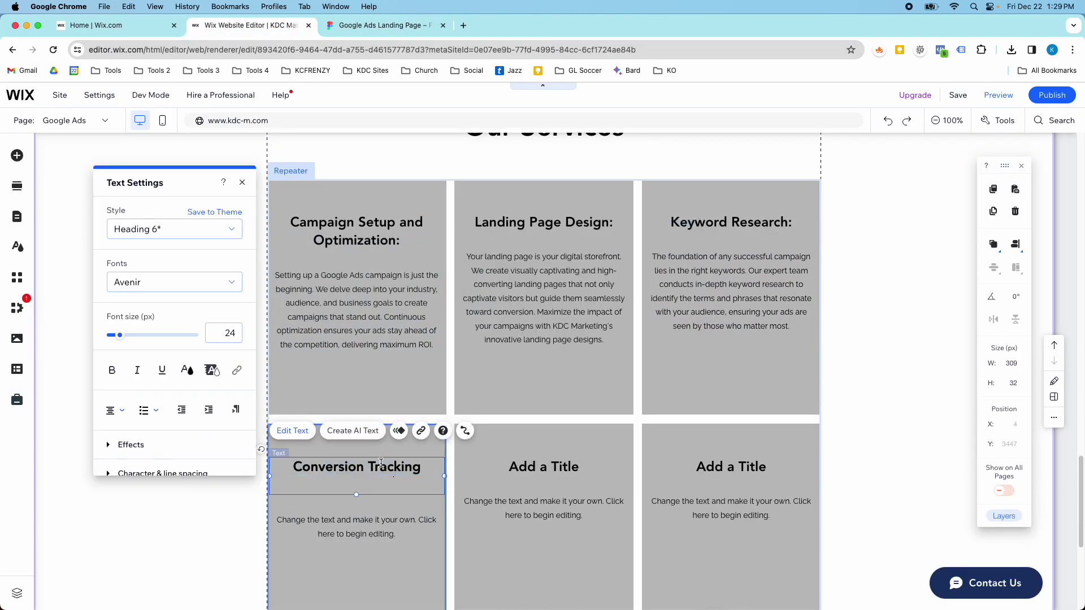
Copy the Conversion Tracking Installation description from Figma into the fourth Wix repeater item's description, and return to the Figma wireframe
{"action": "left_click", "coordinate": [345, 27]}
{"action": "left_click", "coordinate": [529, 388]}
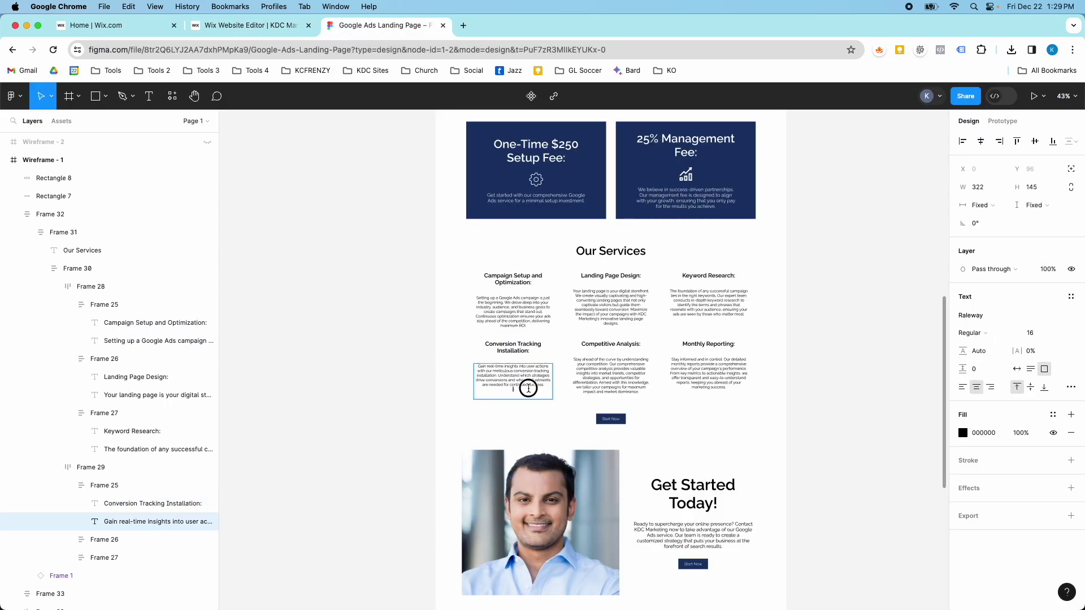
{"action": "double_click", "coordinate": [525, 376]}
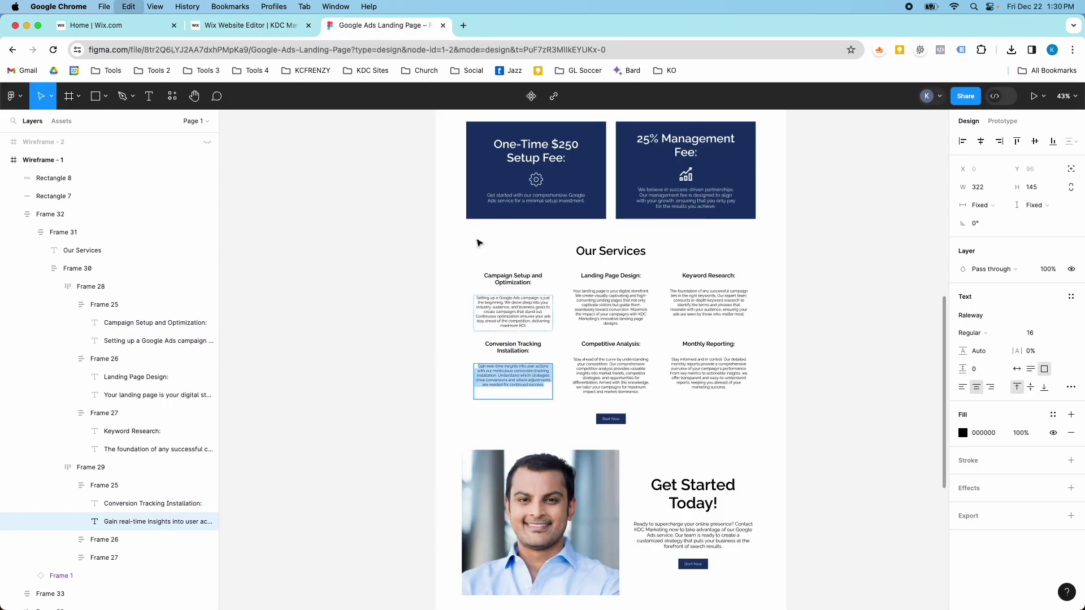
{"action": "left_click", "coordinate": [240, 27]}
{"action": "double_click", "coordinate": [342, 523]}
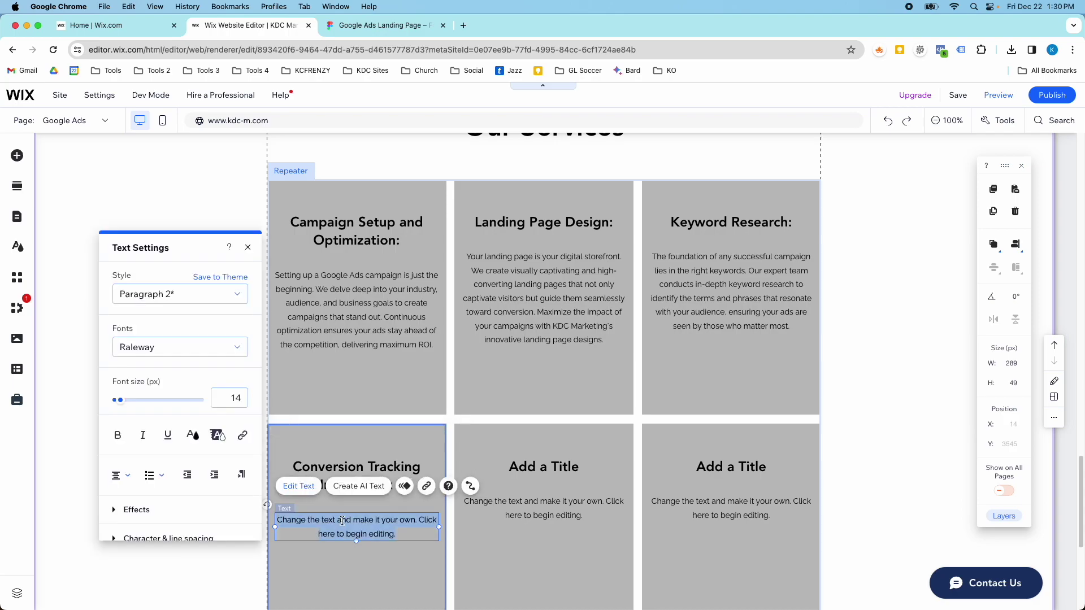
{"action": "key", "text": "ctrl+v"}
{"action": "scroll", "coordinate": [437, 381], "scroll_direction": "down", "scroll_amount": 5}
{"action": "left_click", "coordinate": [365, 27]}
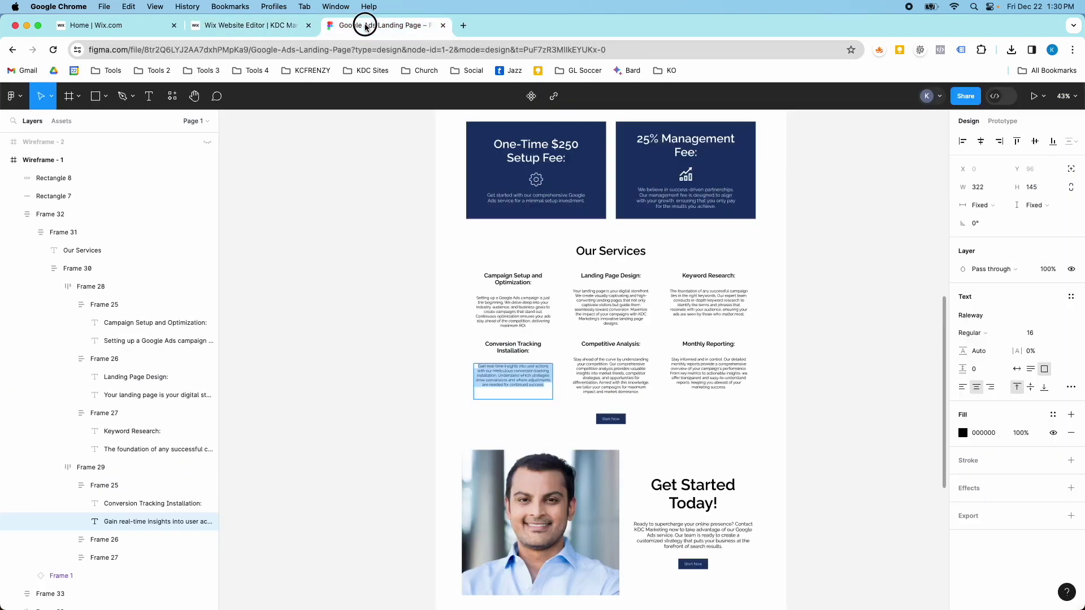
Copy "Competitive Analysis:" from the Figma wireframe and paste it as the fifth Wix repeater item's title
{"action": "left_click", "coordinate": [597, 345]}
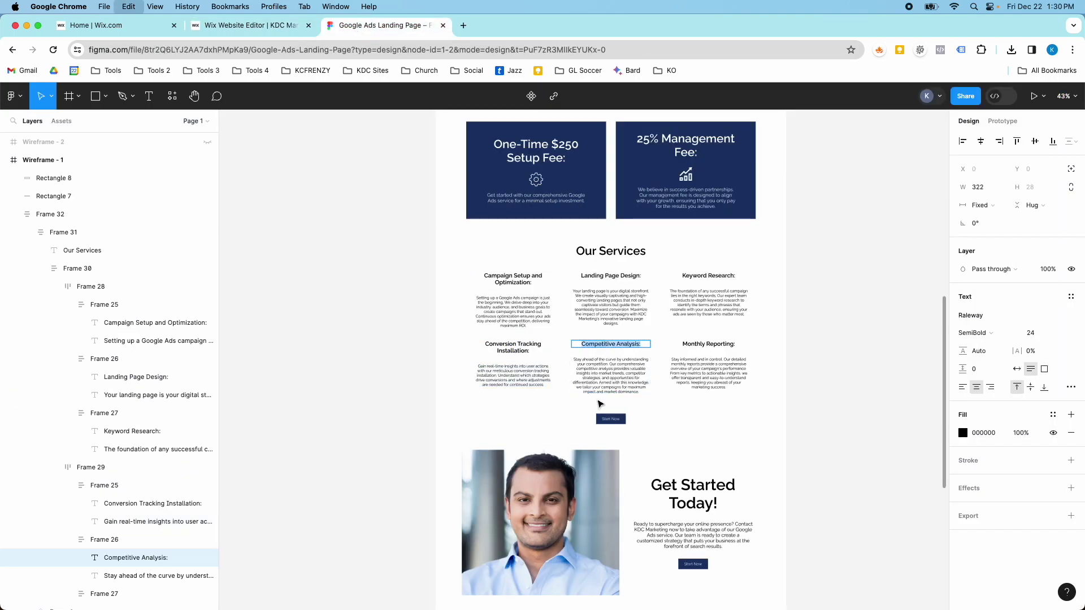
{"action": "left_click", "coordinate": [248, 25]}
{"action": "left_click", "coordinate": [532, 226]}
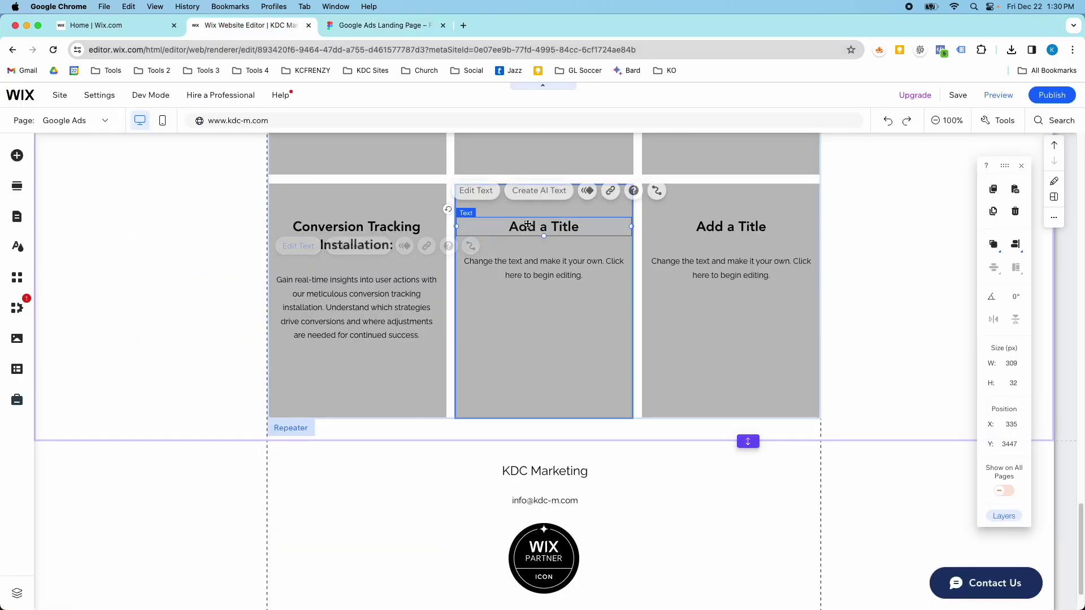
{"action": "double_click", "coordinate": [527, 225]}
{"action": "key", "text": "ctrl+v"}
Copy the Competitive Analysis description from Figma and paste it over the fifth Wix repeater item's description
{"action": "left_click", "coordinate": [406, 26]}
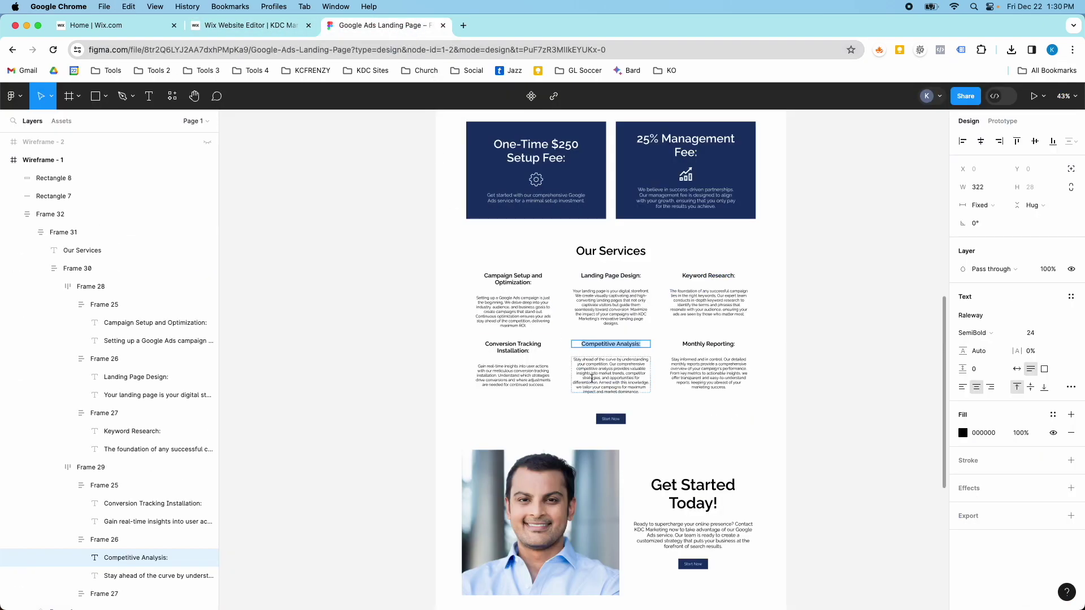
{"action": "left_click", "coordinate": [589, 374]}
{"action": "double_click", "coordinate": [596, 373]}
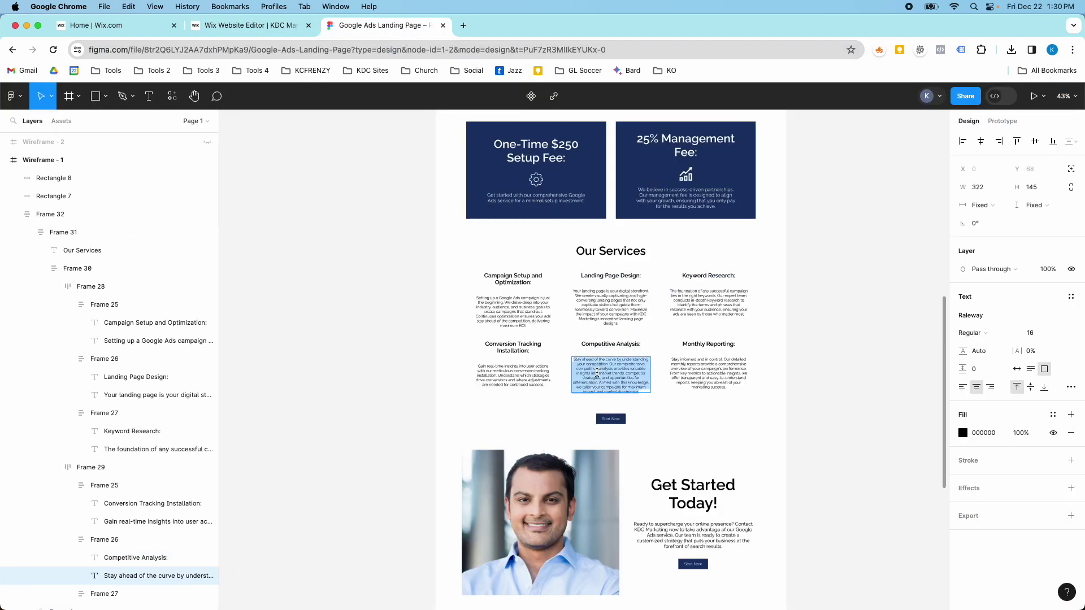
{"action": "left_click", "coordinate": [249, 25]}
{"action": "double_click", "coordinate": [528, 266]}
{"action": "key", "text": "ctrl+v"}
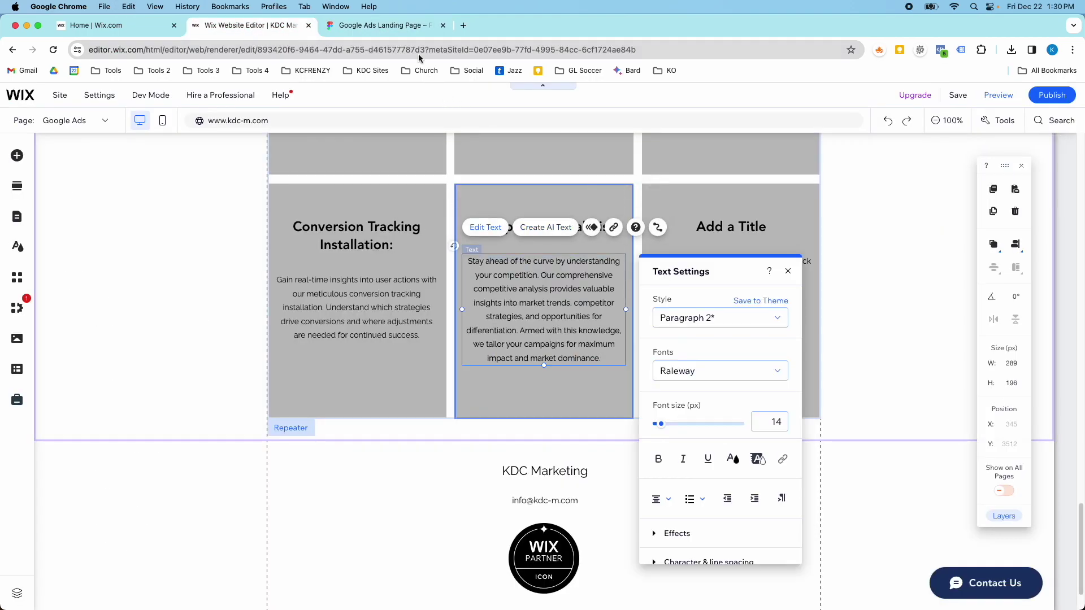
Copy "Monthly Reporting:" from the Figma wireframe and paste it as the sixth Wix repeater item's title
{"action": "left_click", "coordinate": [394, 27]}
{"action": "left_click", "coordinate": [684, 345]}
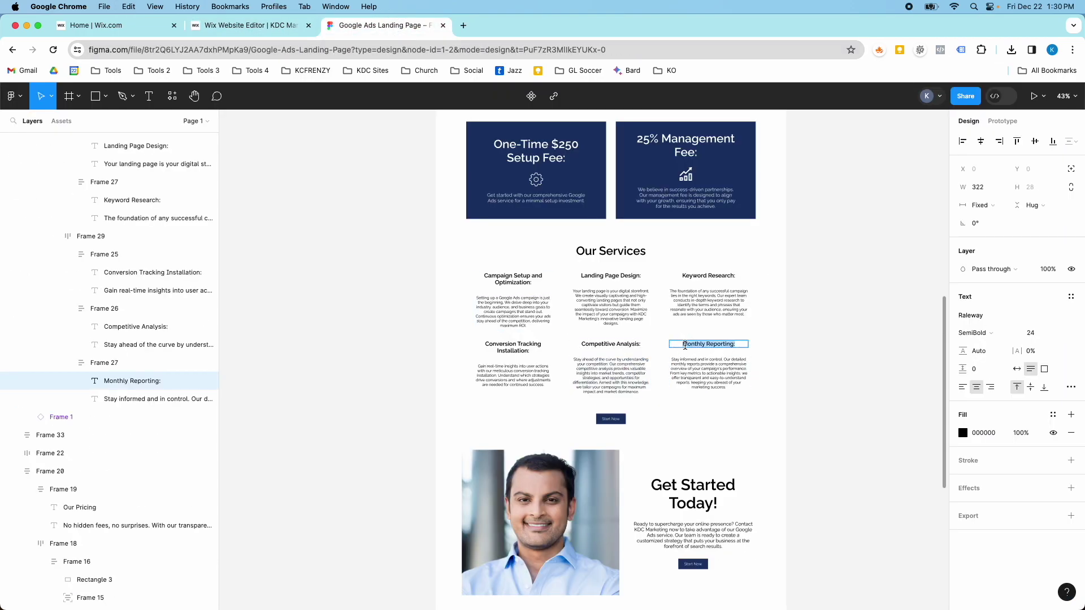
{"action": "left_click", "coordinate": [266, 28]}
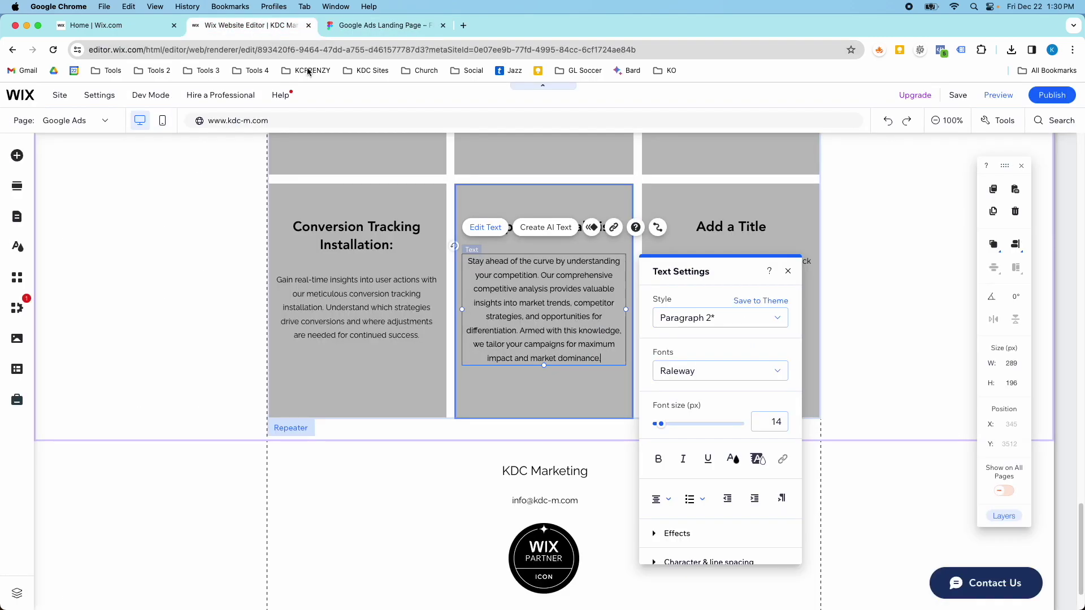
{"action": "double_click", "coordinate": [712, 226]}
{"action": "key", "text": "ctrl+v"}
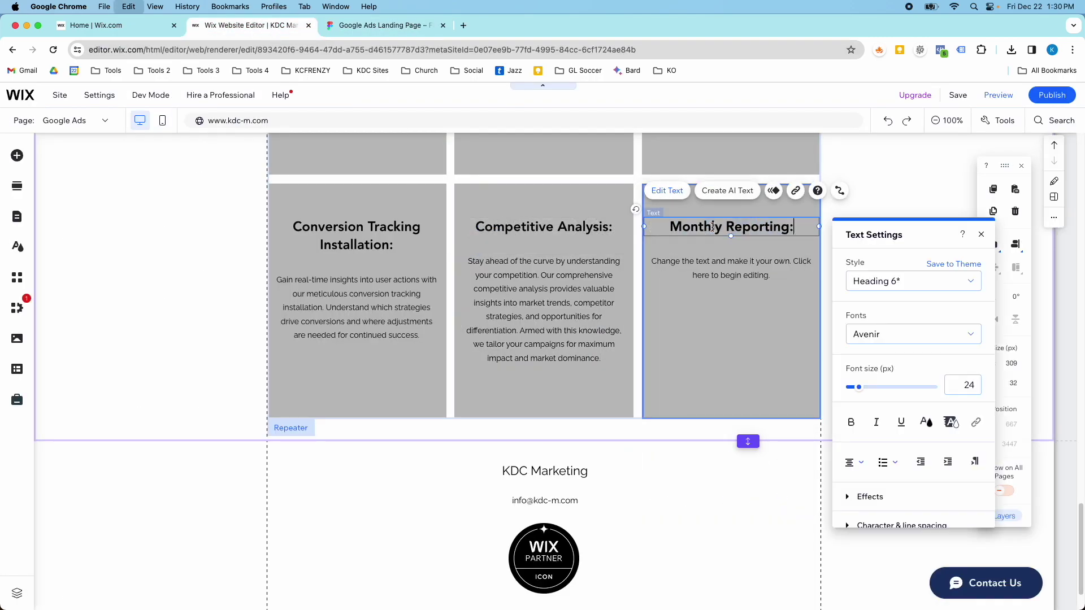
Copy the Monthly Reporting description from Figma and paste it over the sixth Wix repeater item's description
{"action": "left_click", "coordinate": [412, 34]}
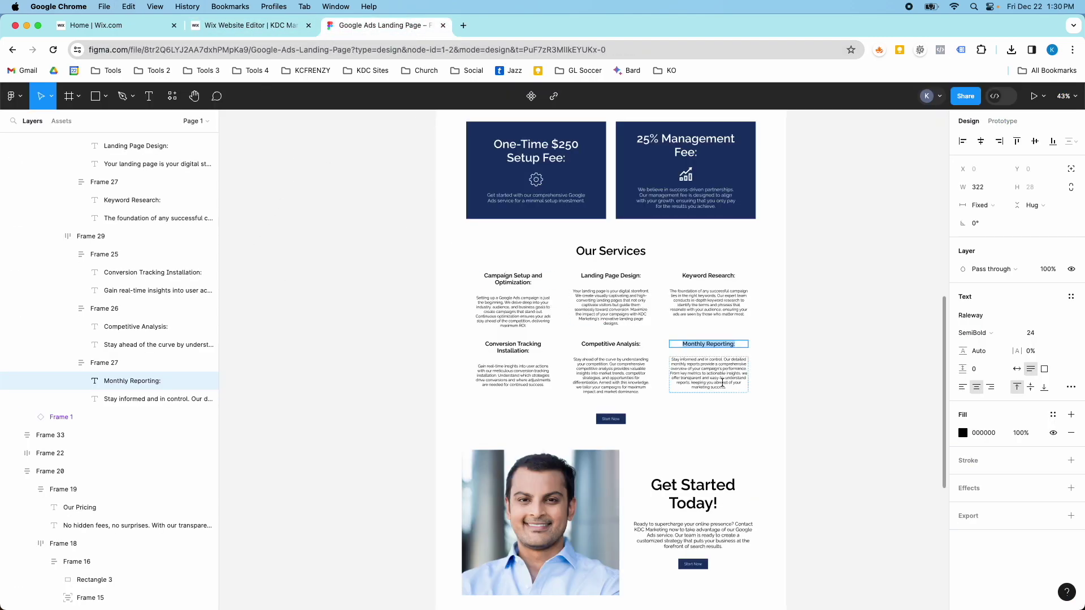
{"action": "left_click", "coordinate": [723, 383]}
{"action": "double_click", "coordinate": [721, 382]}
{"action": "key", "text": "super+c"}
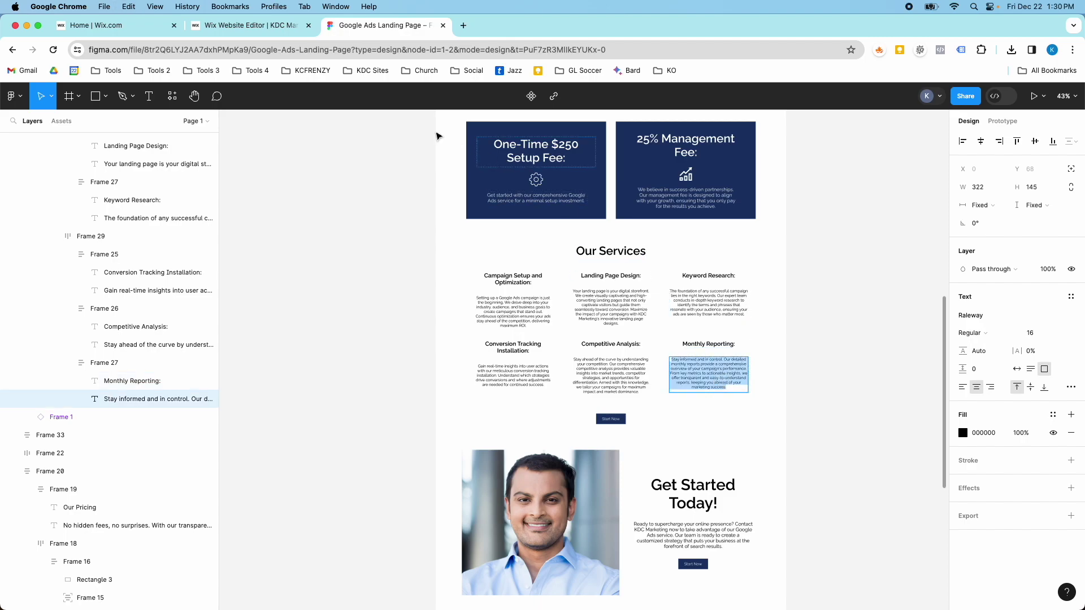
{"action": "left_click", "coordinate": [252, 25]}
{"action": "left_click", "coordinate": [732, 261]}
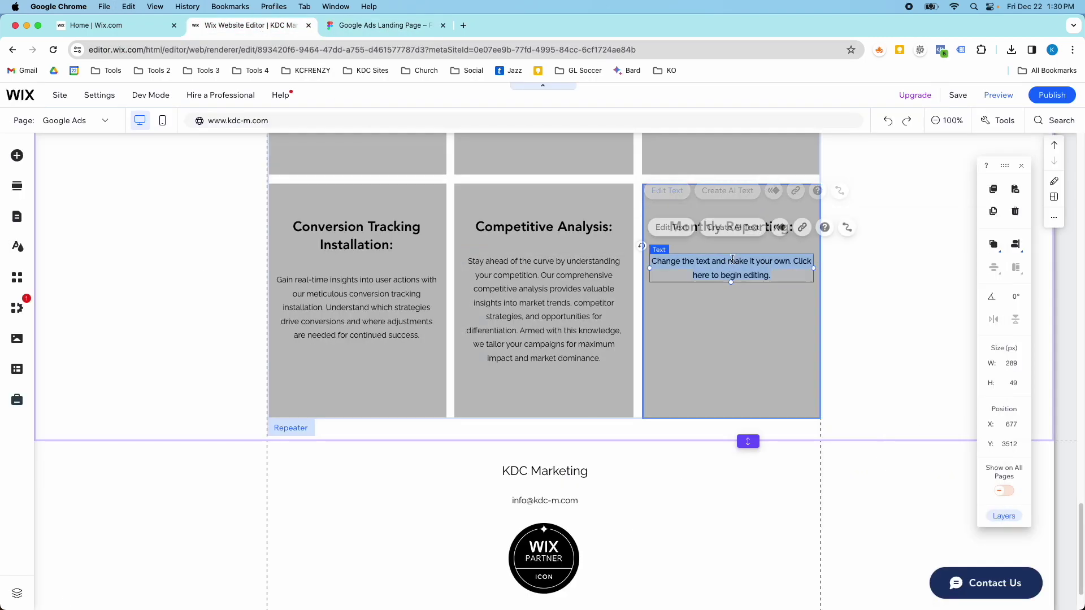
{"action": "key", "text": "super+v"}
{"action": "left_click", "coordinate": [741, 376]}
Try stretching the Our Services repeater to full width, and turn the stretch off again
{"action": "scroll", "coordinate": [741, 376], "scroll_direction": "up", "scroll_amount": 4}
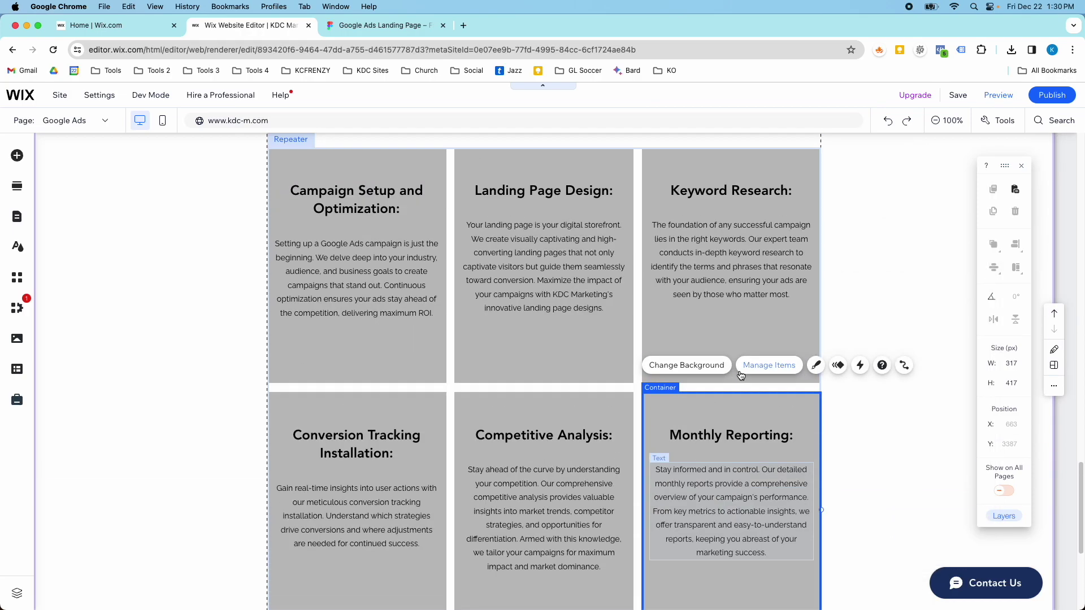
{"action": "scroll", "coordinate": [739, 371], "scroll_direction": "up", "scroll_amount": 3}
{"action": "scroll", "coordinate": [650, 339], "scroll_direction": "down", "scroll_amount": 1}
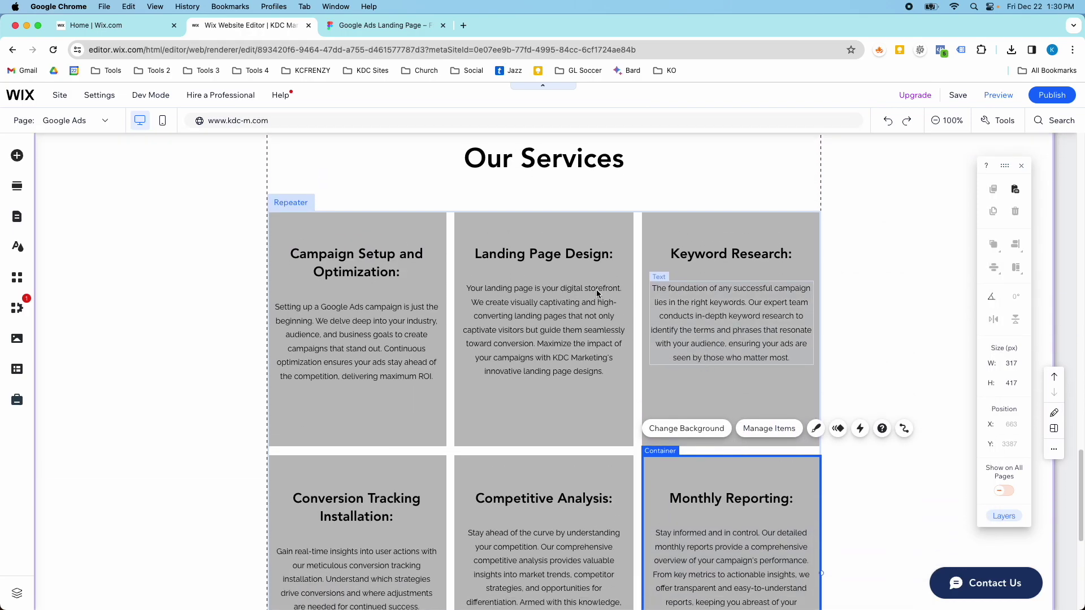
{"action": "left_click", "coordinate": [585, 225]}
{"action": "left_click", "coordinate": [297, 202]}
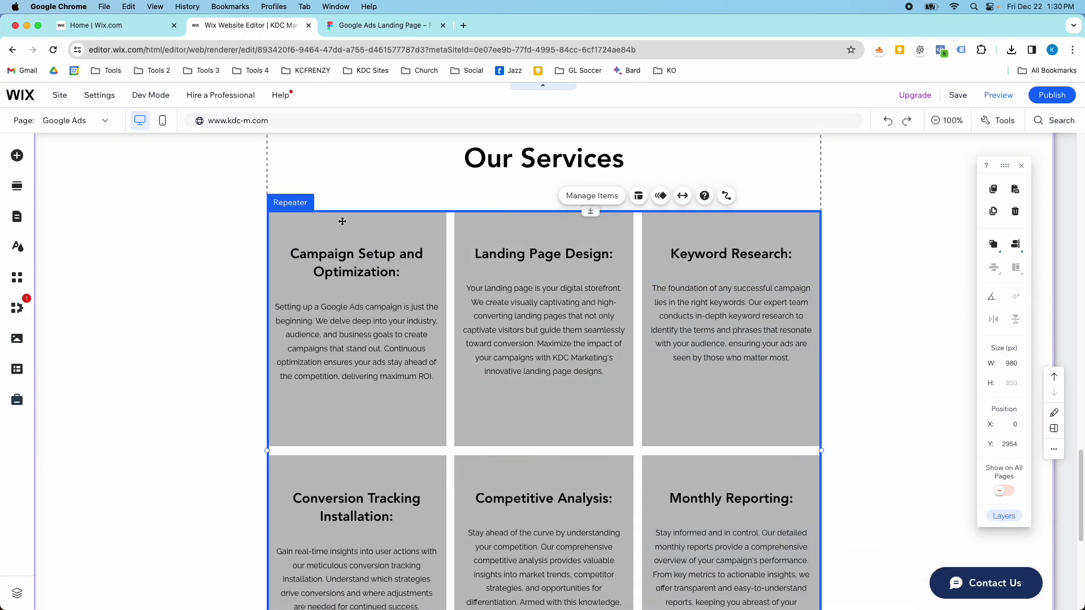
{"action": "left_click", "coordinate": [681, 196]}
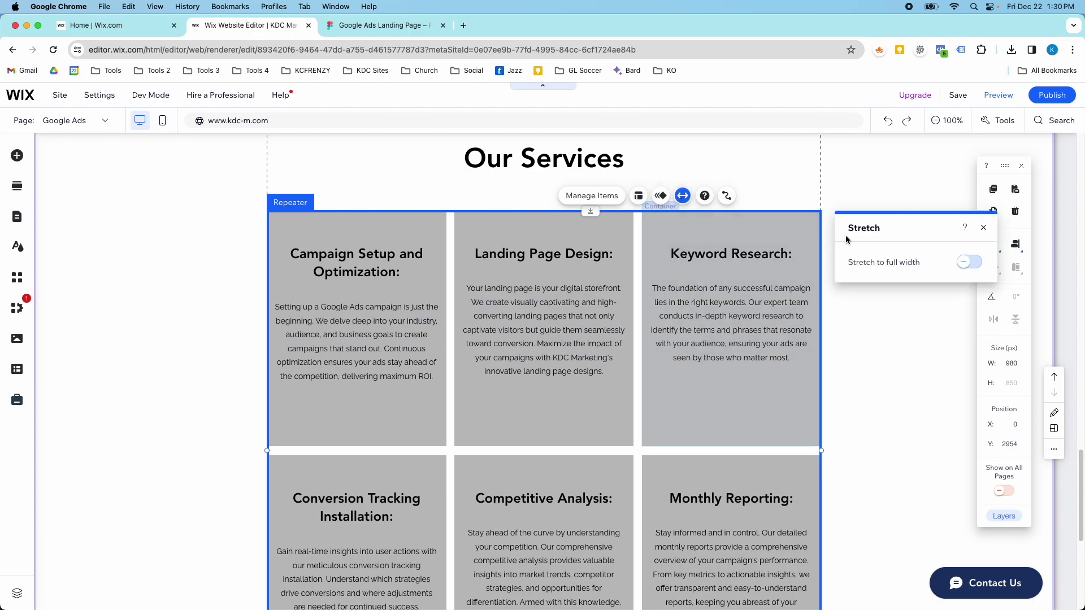
{"action": "left_click", "coordinate": [955, 263]}
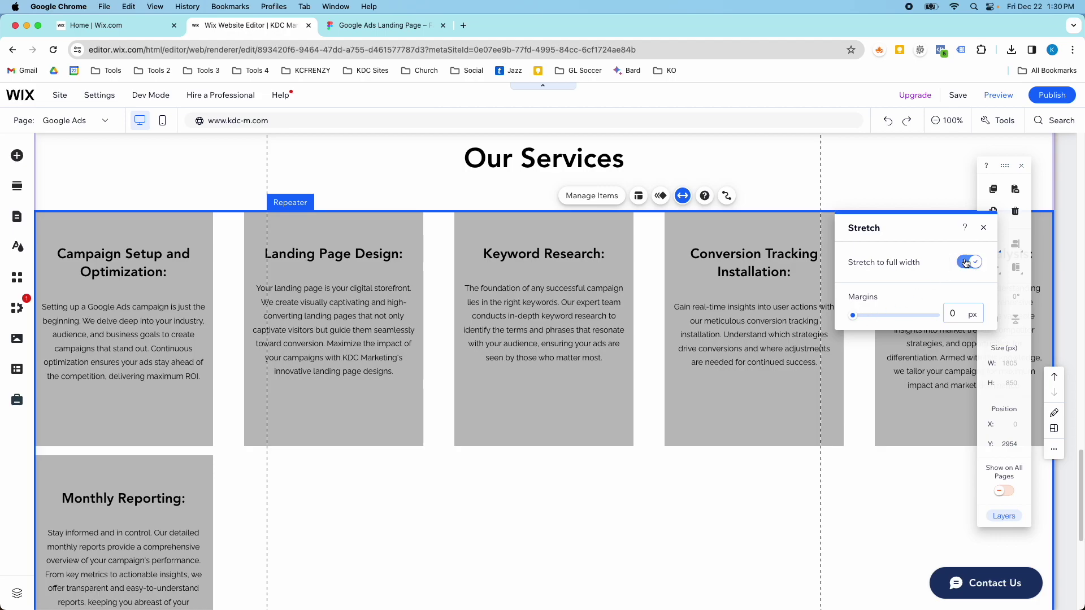
{"action": "left_click", "coordinate": [966, 263]}
Try adjusting the vertical spacing in the Our Services repeater's layout settings
{"action": "left_click", "coordinate": [638, 197]}
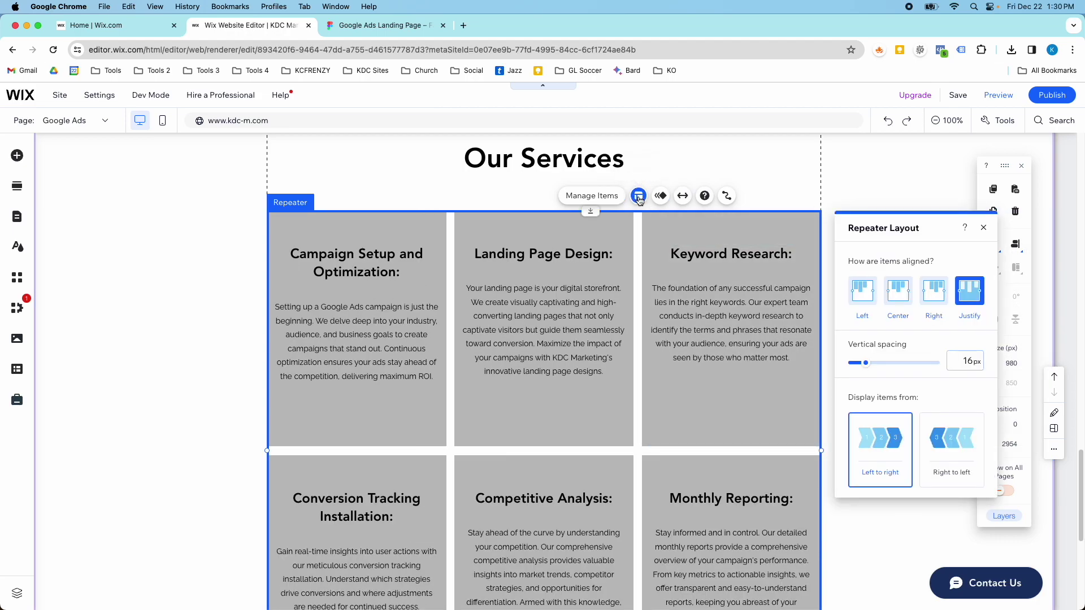
{"action": "left_click_drag", "start_coordinate": [865, 365], "coordinate": [863, 364]}
{"action": "left_click", "coordinate": [735, 258]}
{"action": "scroll", "coordinate": [574, 290], "scroll_direction": "down", "scroll_amount": 1}
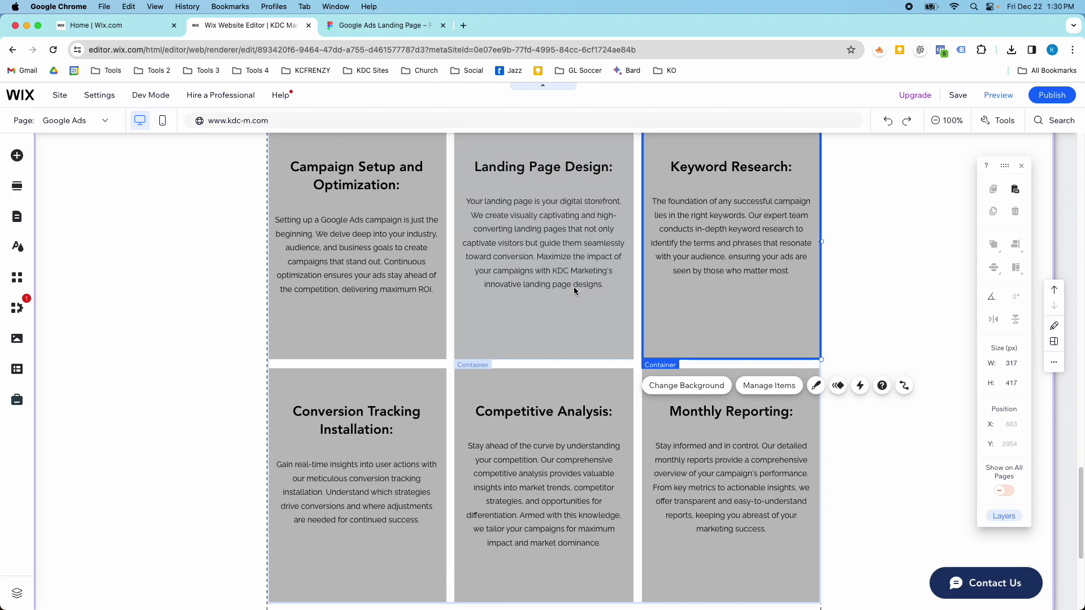
{"action": "scroll", "coordinate": [574, 286], "scroll_direction": "up", "scroll_amount": 1}
Set the Conversion Tracking Installation item's background to the near-white theme color #FBFBFB
{"action": "left_click", "coordinate": [364, 232]}
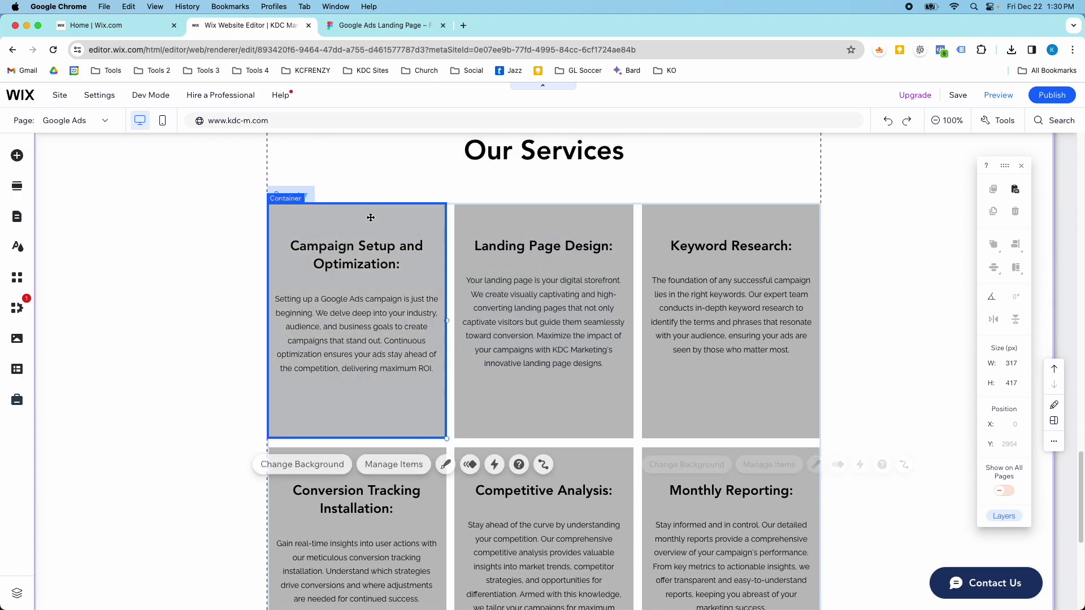
{"action": "left_click", "coordinate": [341, 450]}
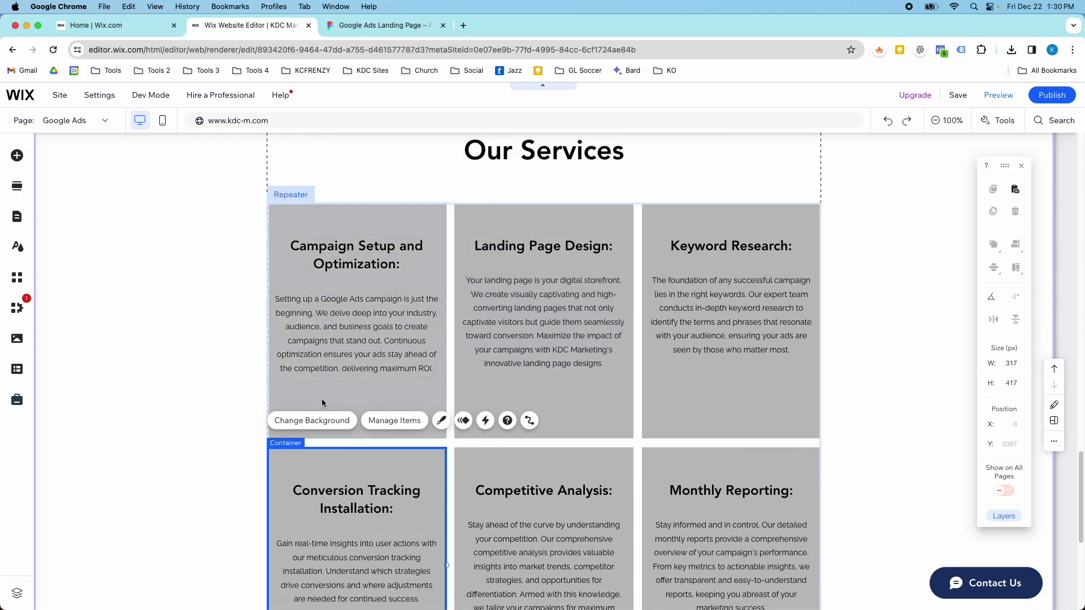
{"action": "left_click", "coordinate": [327, 423]}
{"action": "left_click", "coordinate": [139, 384]}
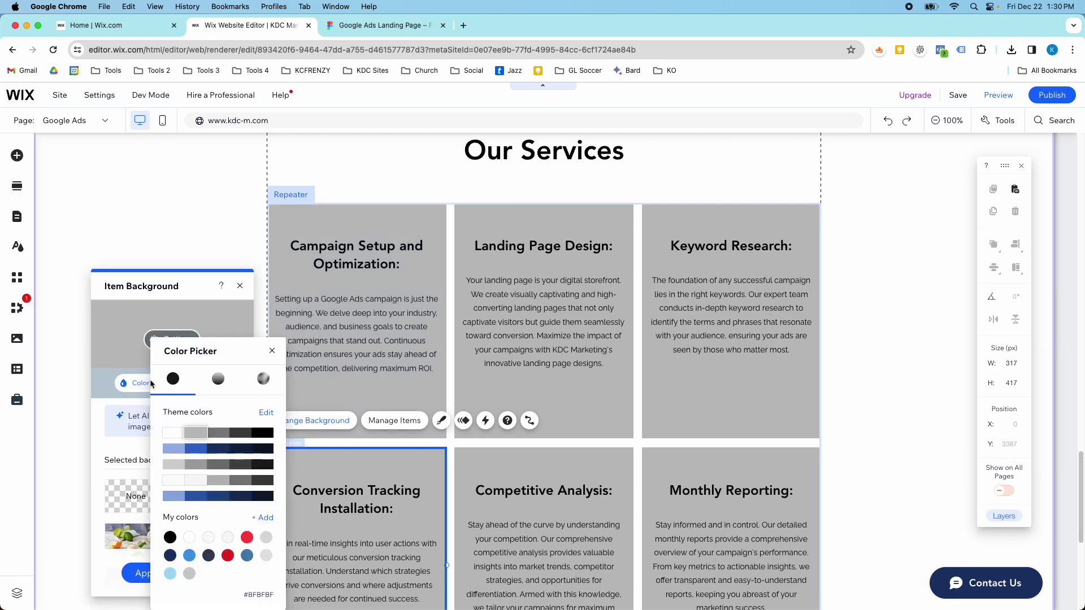
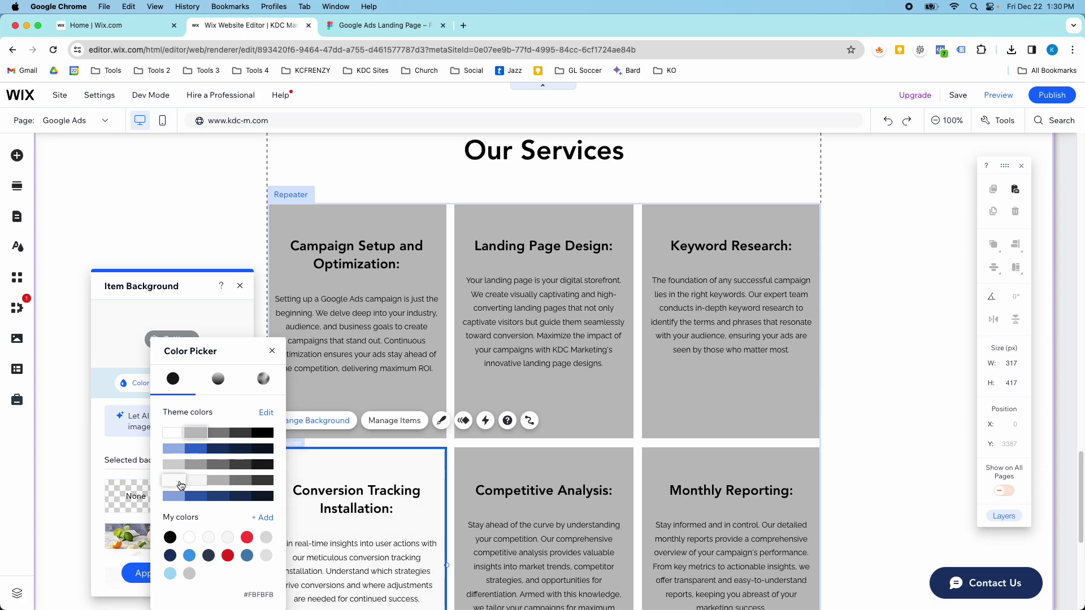
Give the Campaign Setup and Optimization item the same near-white theme background as the Conversion Tracking Installation item
{"action": "left_click", "coordinate": [343, 390]}
{"action": "left_click", "coordinate": [344, 390]}
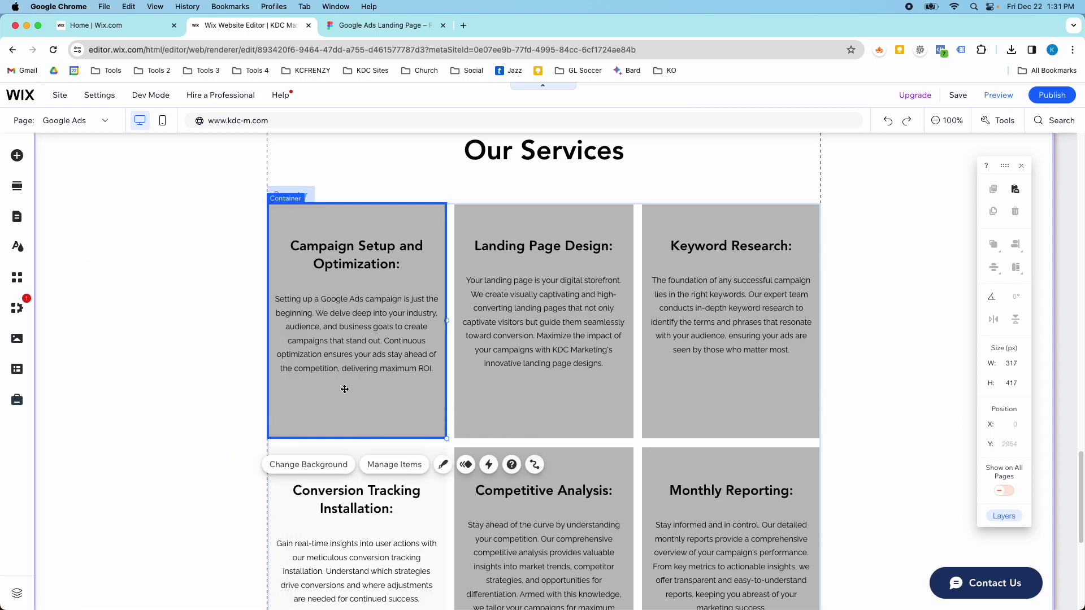
{"action": "left_click", "coordinate": [312, 464]}
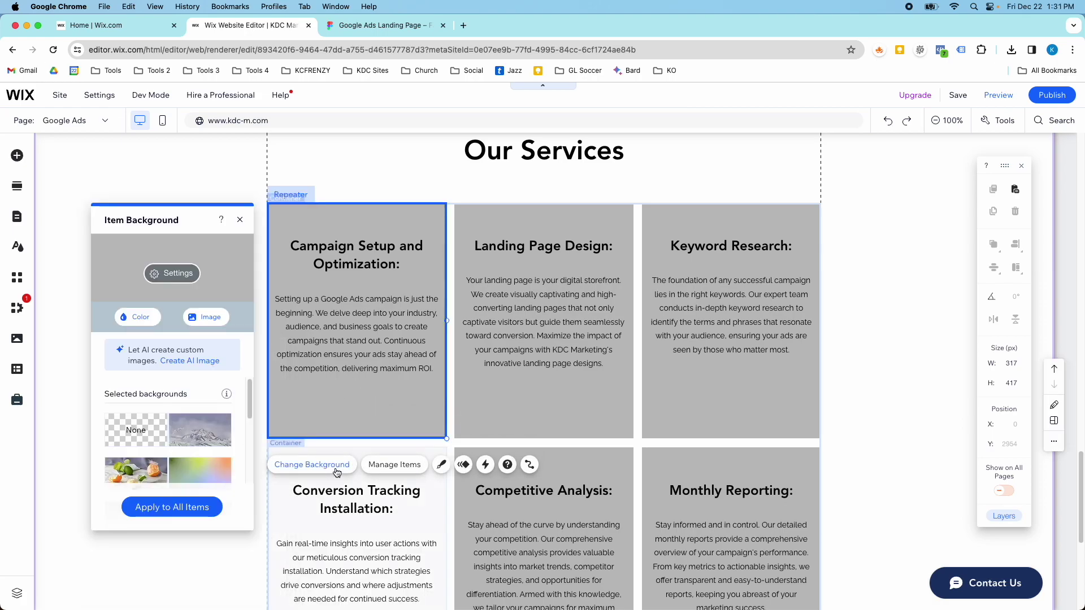
{"action": "left_click", "coordinate": [136, 316]}
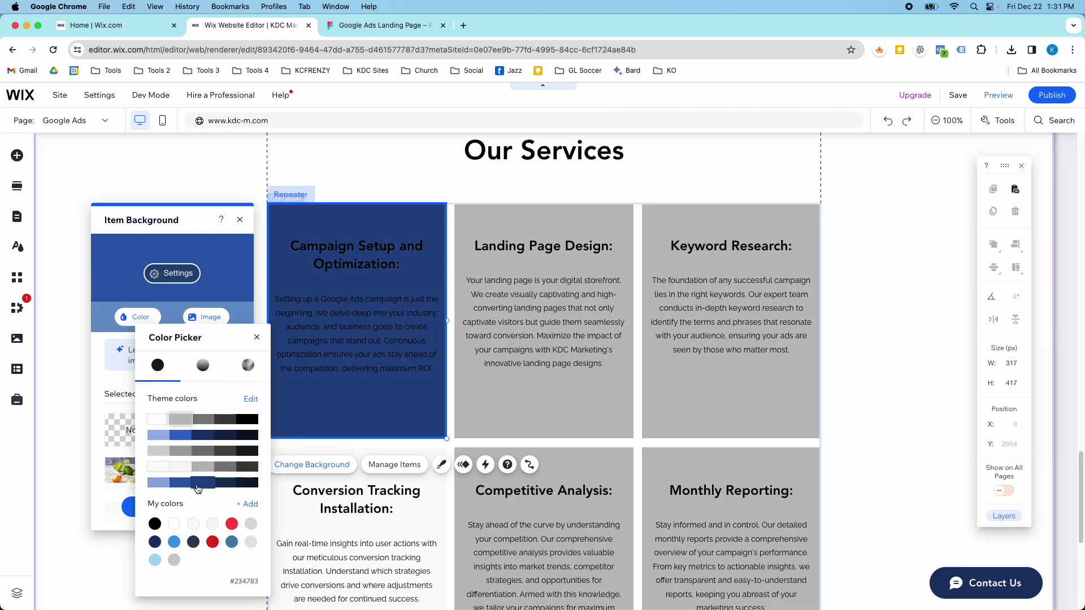
{"action": "left_click", "coordinate": [165, 471]}
{"action": "left_click", "coordinate": [444, 363]}
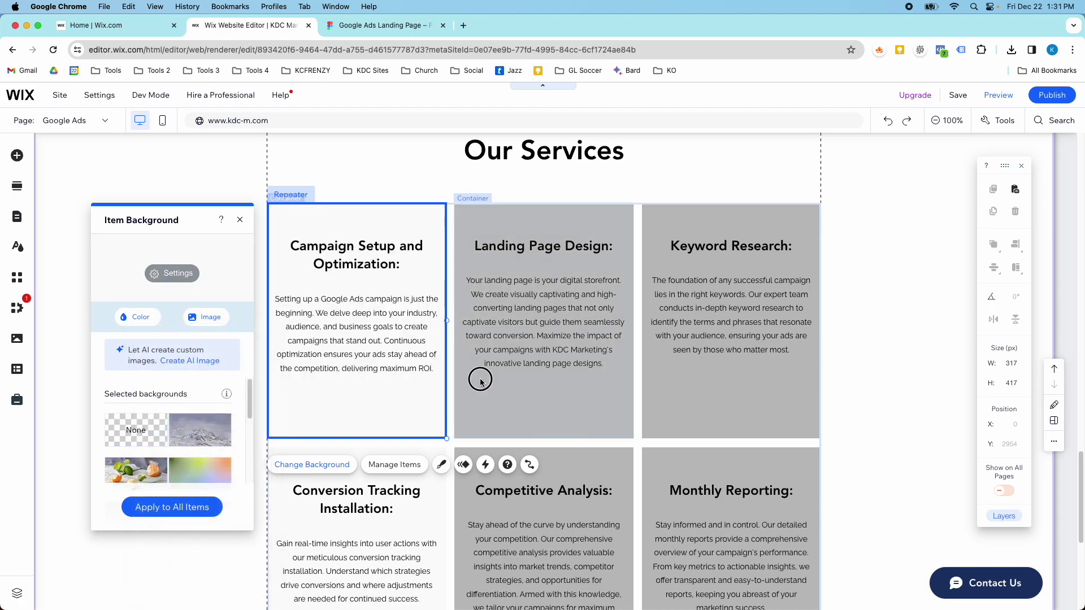
Set the Landing Page Design item's background to the very light gray theme color #F7F7F7
{"action": "left_click", "coordinate": [478, 387]}
{"action": "left_click", "coordinate": [500, 464]}
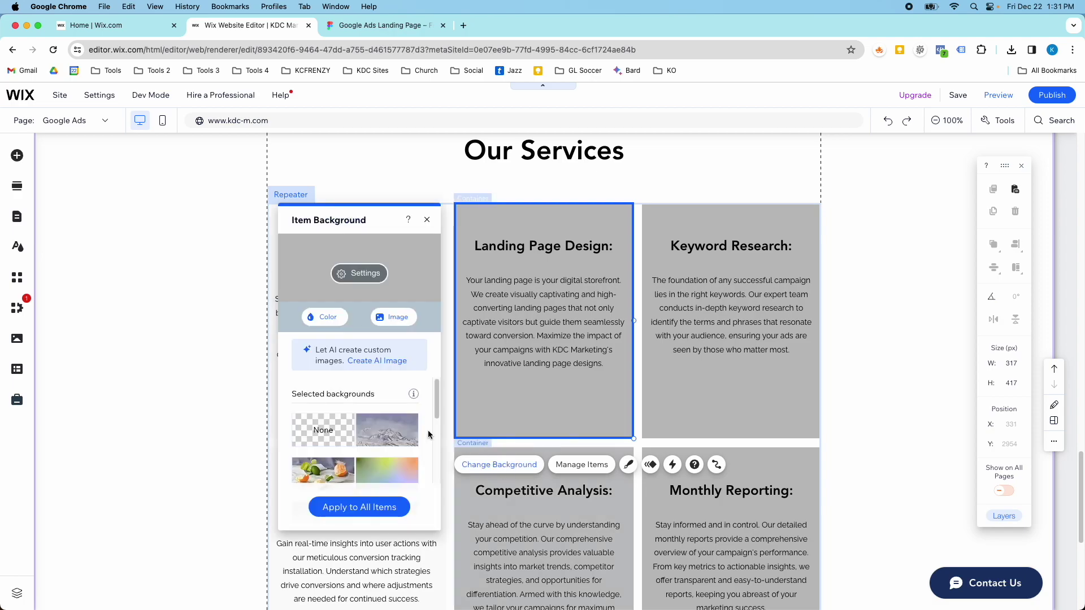
{"action": "left_click", "coordinate": [305, 318]}
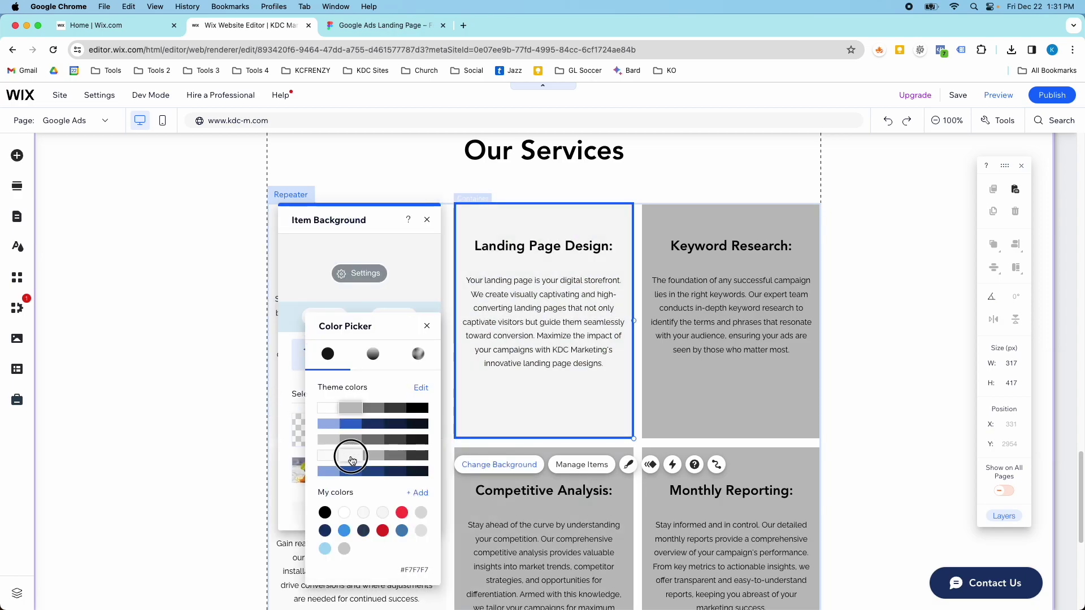
{"action": "left_click", "coordinate": [671, 345]}
Set the Keyword Research item's background to the near-white theme color #FBFBFB
{"action": "left_click", "coordinate": [676, 355]}
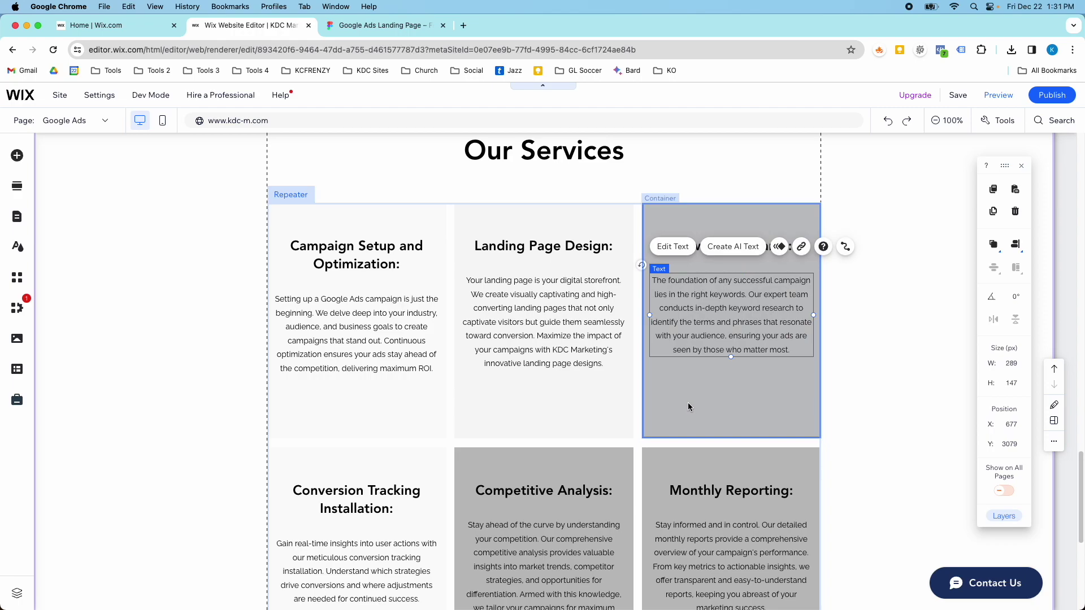
{"action": "left_click", "coordinate": [659, 400]}
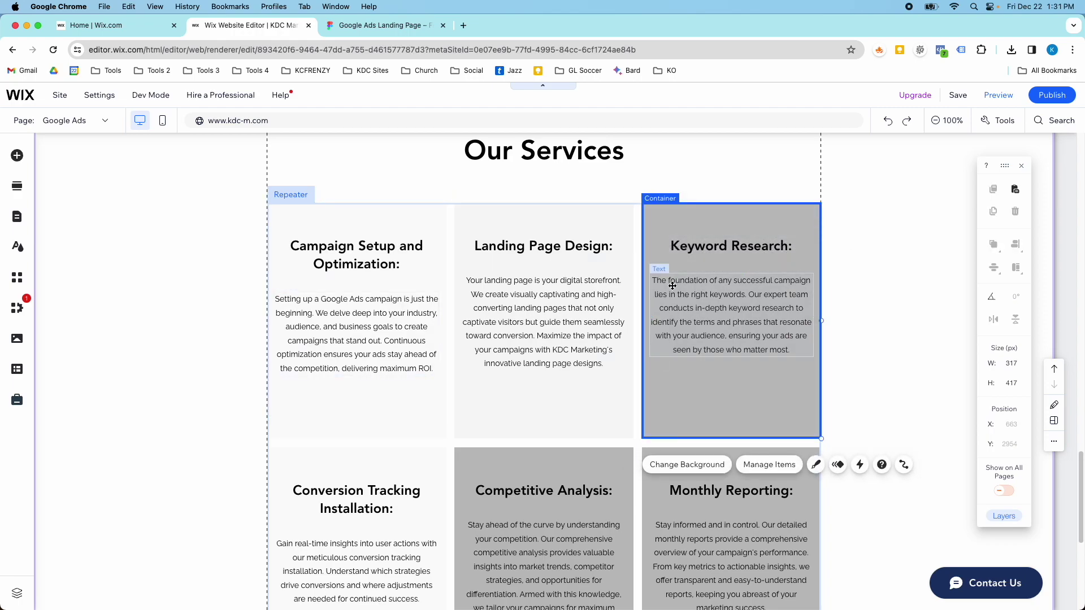
{"action": "left_click", "coordinate": [685, 465]}
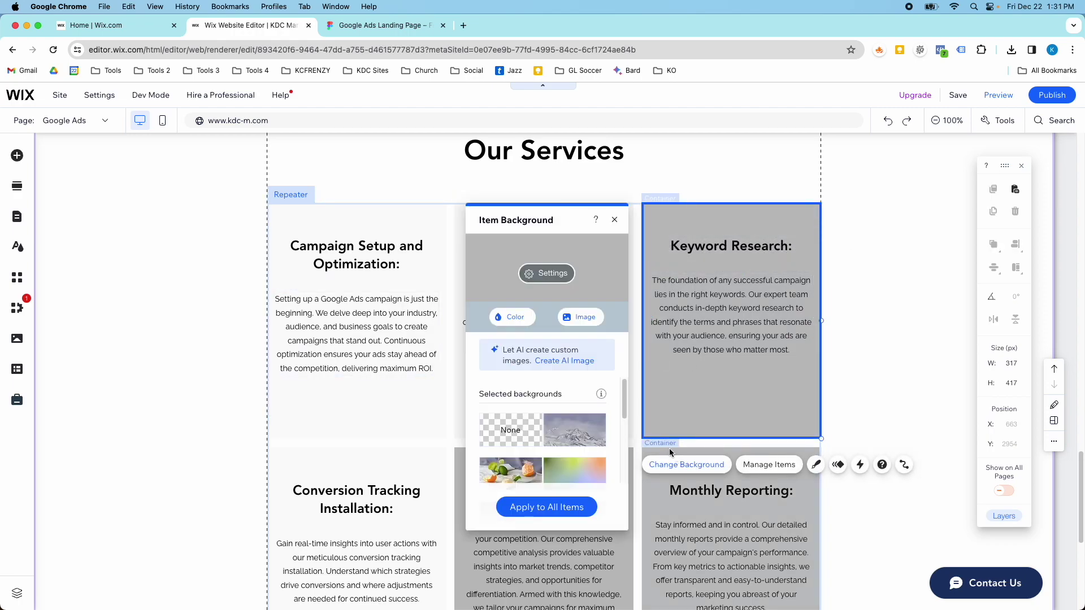
{"action": "left_click", "coordinate": [500, 318]}
{"action": "left_click", "coordinate": [524, 461]}
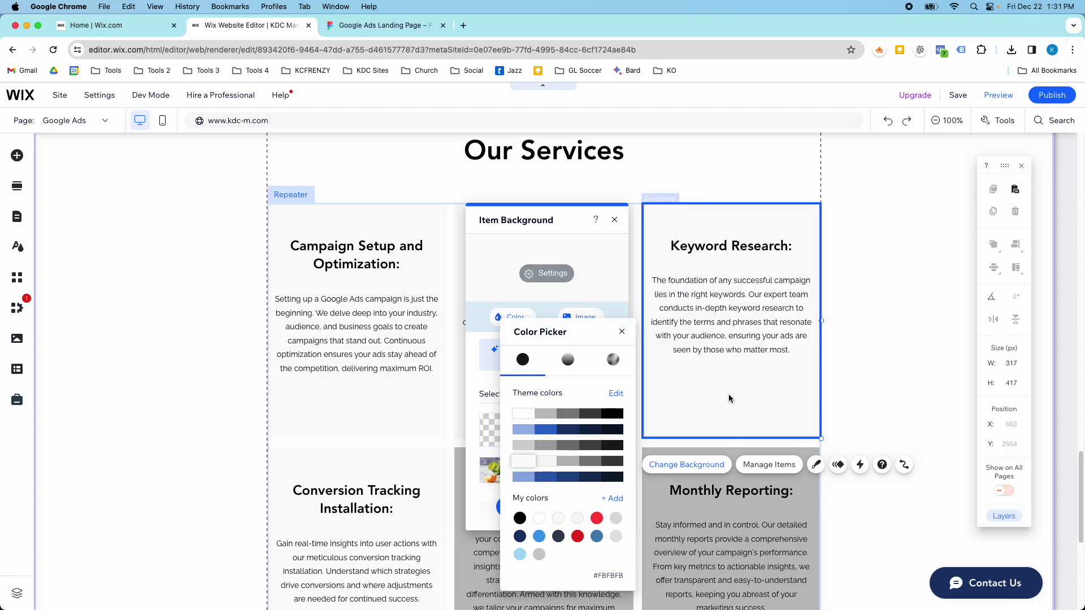
{"action": "left_click", "coordinate": [829, 380]}
Set the Competitive Analysis item's background to the very light gray theme color #F7F7F7
{"action": "left_click", "coordinate": [763, 383]}
{"action": "scroll", "coordinate": [568, 257], "scroll_direction": "down", "scroll_amount": 3}
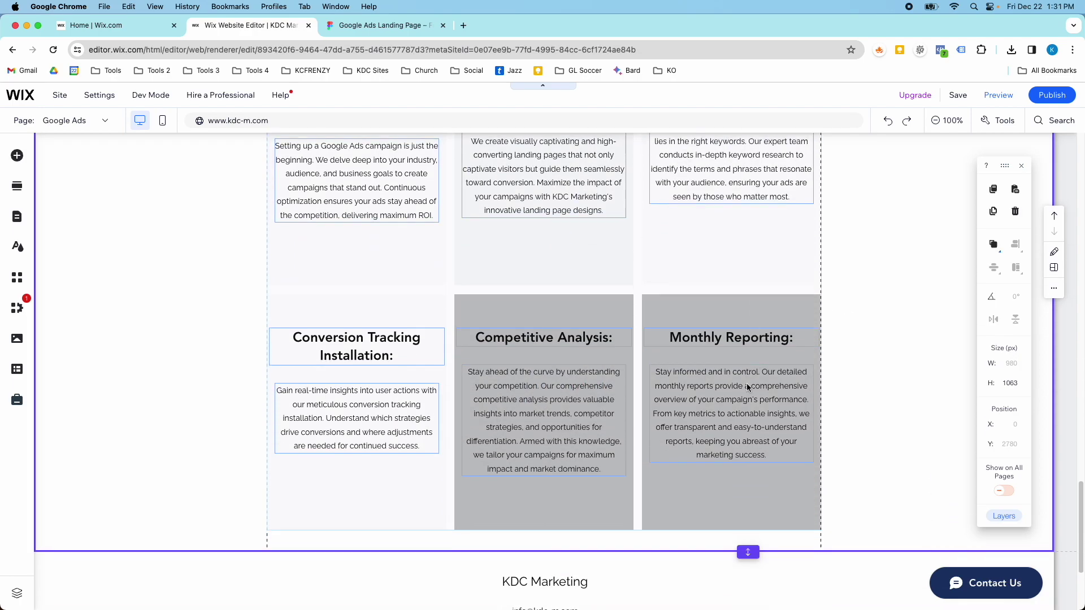
{"action": "left_click", "coordinate": [467, 484]}
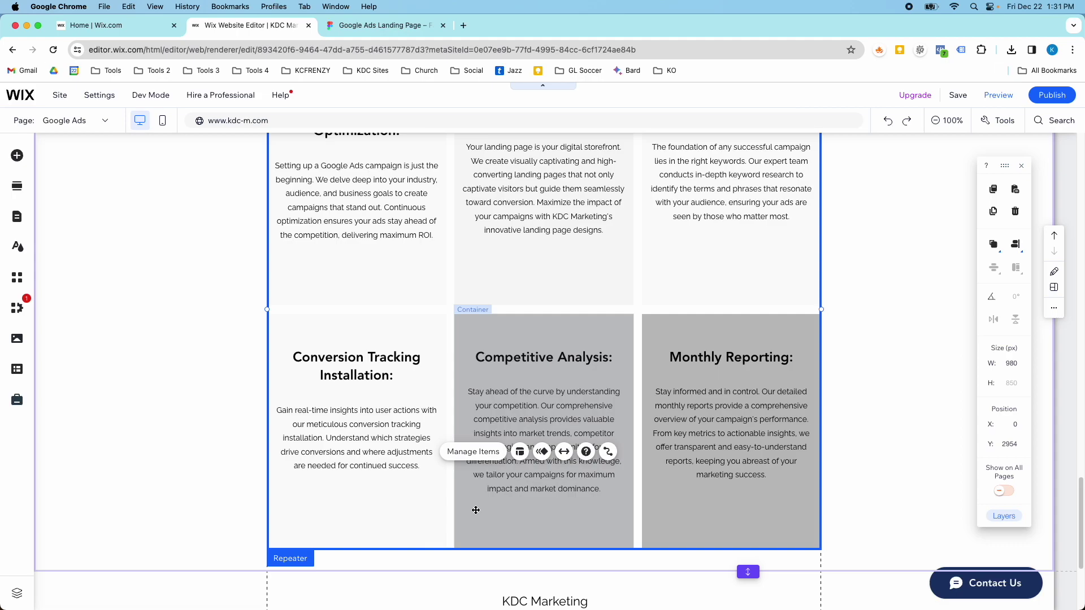
{"action": "left_click", "coordinate": [526, 284]}
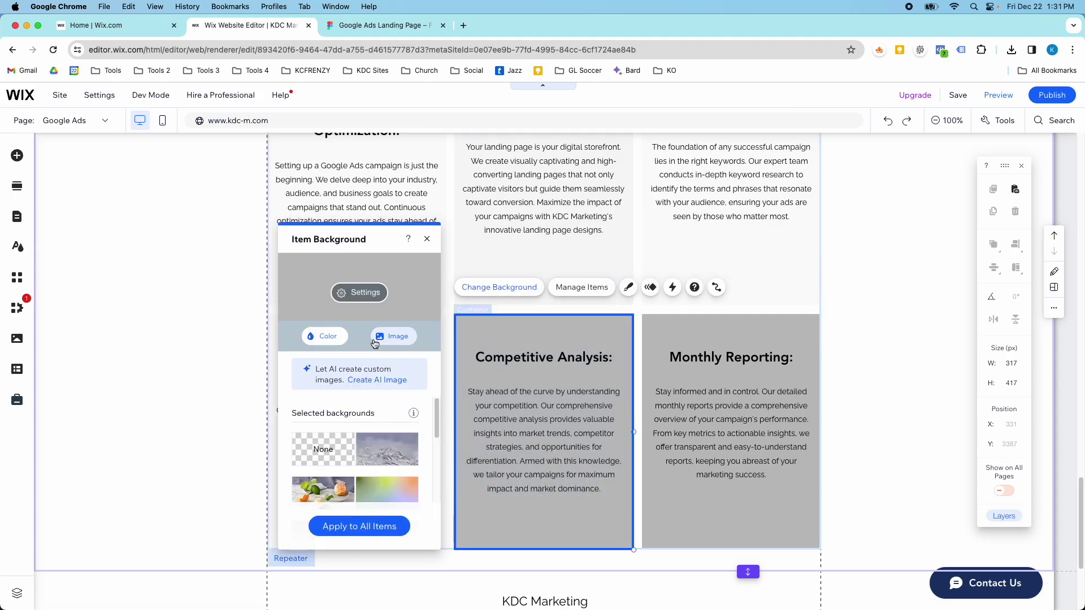
{"action": "left_click", "coordinate": [328, 336]}
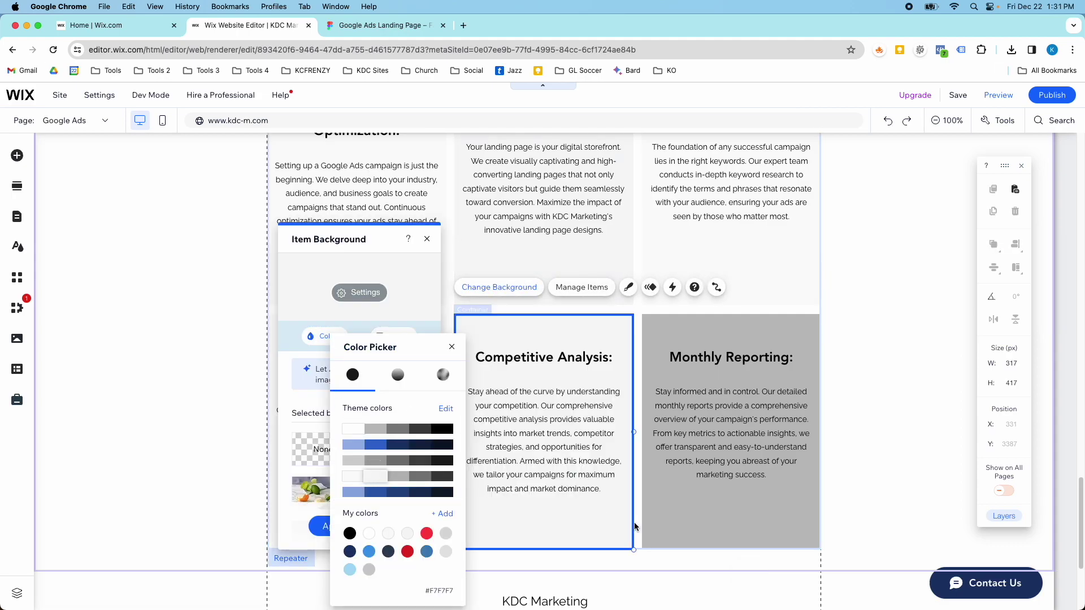
Set the Monthly Reporting item's background to the near-white theme color #FBFBFB
{"action": "left_click", "coordinate": [670, 528]}
{"action": "left_click", "coordinate": [670, 529]}
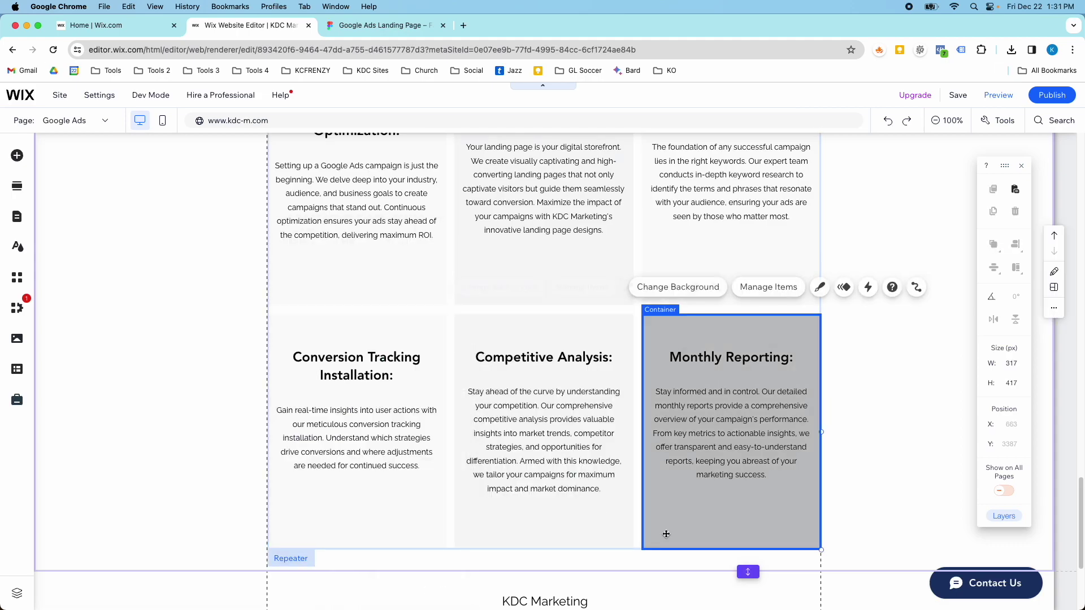
{"action": "left_click", "coordinate": [689, 291]}
{"action": "left_click", "coordinate": [521, 344]}
{"action": "left_click", "coordinate": [538, 483]}
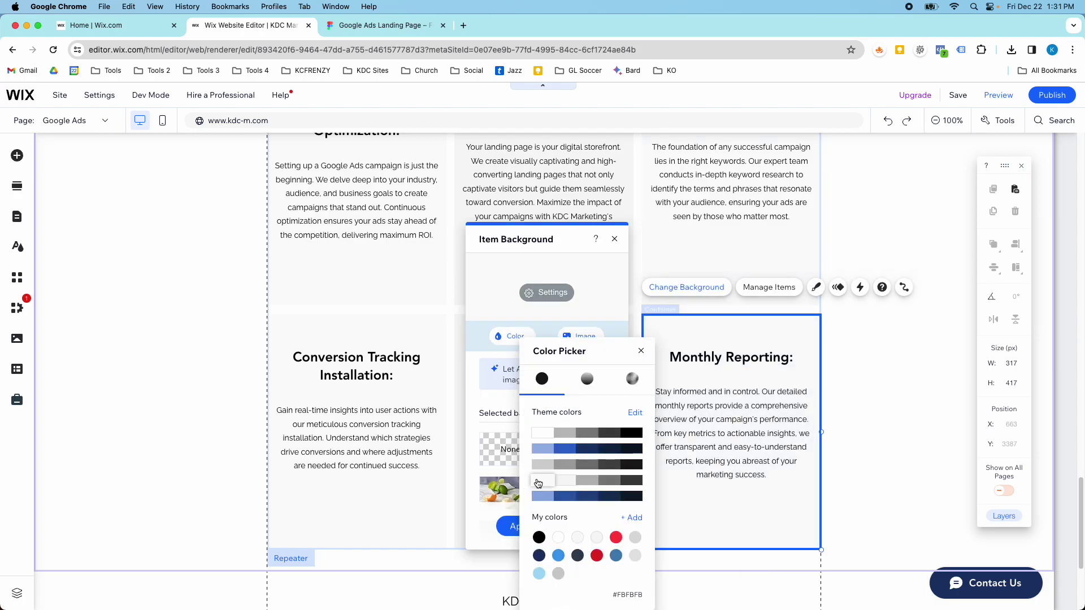
{"action": "left_click", "coordinate": [837, 370]}
{"action": "left_click", "coordinate": [836, 369]}
{"action": "scroll", "coordinate": [747, 266], "scroll_direction": "up", "scroll_amount": 3}
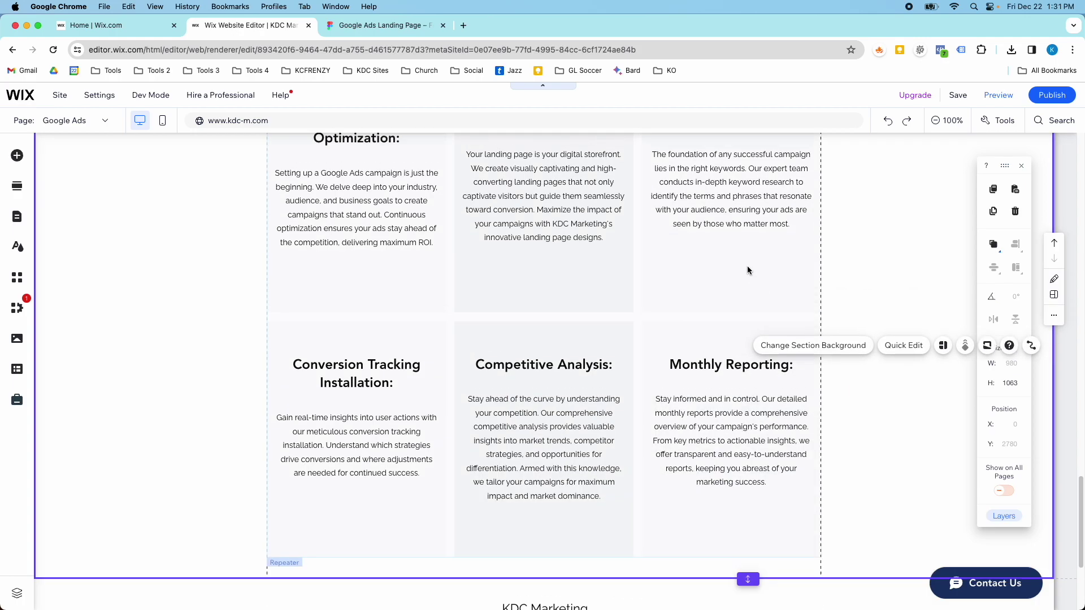
{"action": "scroll", "coordinate": [557, 365], "scroll_direction": "up", "scroll_amount": 3}
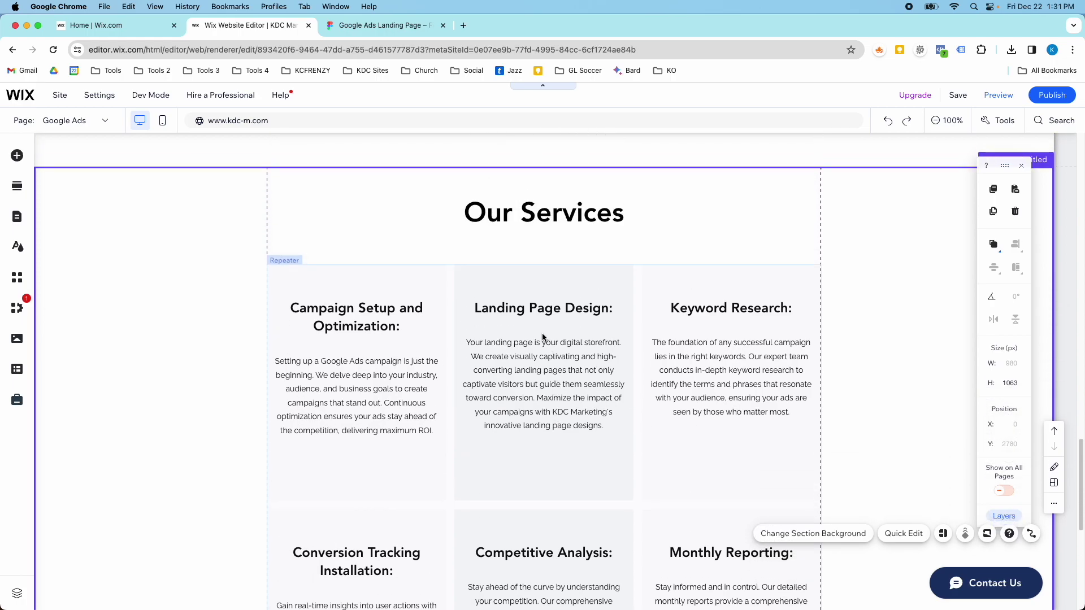
Examine the mobile layout of the services section from its heading through all items, and return to the desktop layout
{"action": "left_click", "coordinate": [162, 120]}
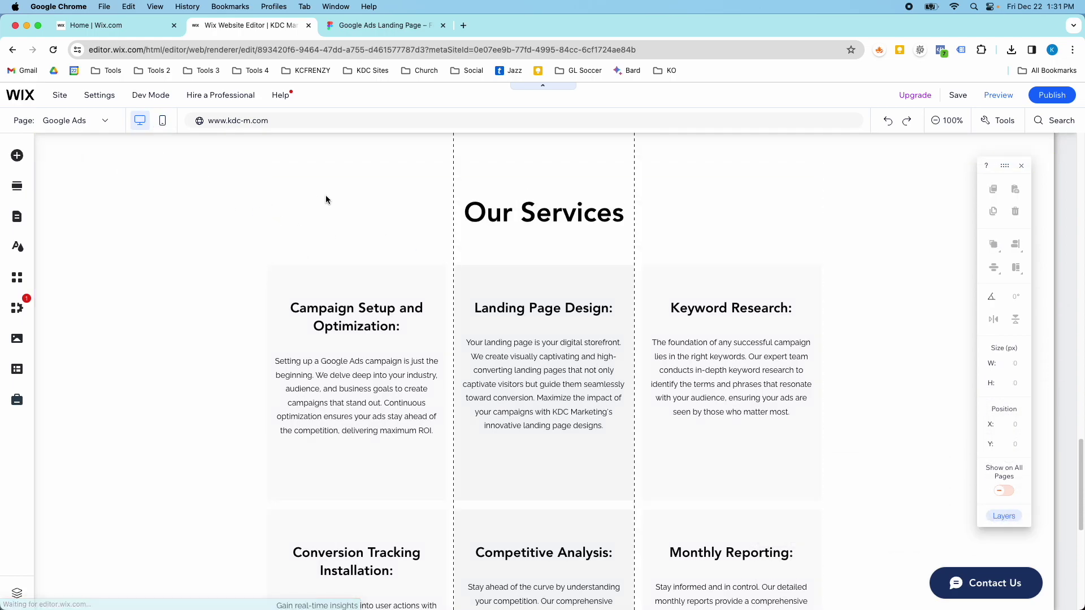
{"action": "scroll", "coordinate": [511, 323], "scroll_direction": "down", "scroll_amount": 10}
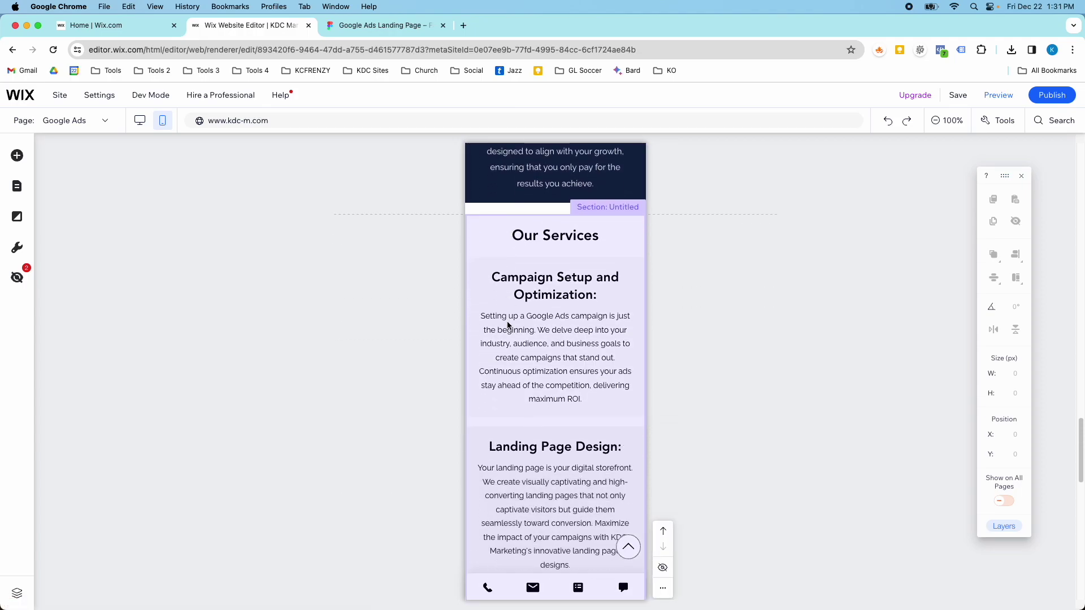
{"action": "scroll", "coordinate": [587, 370], "scroll_direction": "down", "scroll_amount": 1}
{"action": "left_click", "coordinate": [641, 363]}
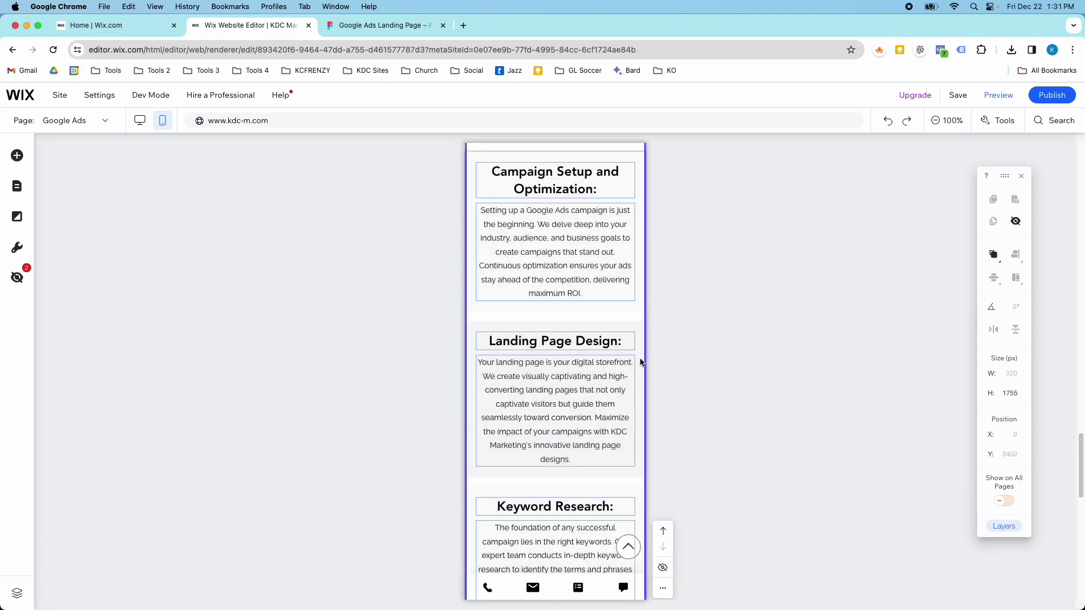
{"action": "scroll", "coordinate": [630, 366], "scroll_direction": "down", "scroll_amount": 2}
{"action": "scroll", "coordinate": [626, 368], "scroll_direction": "down", "scroll_amount": 7}
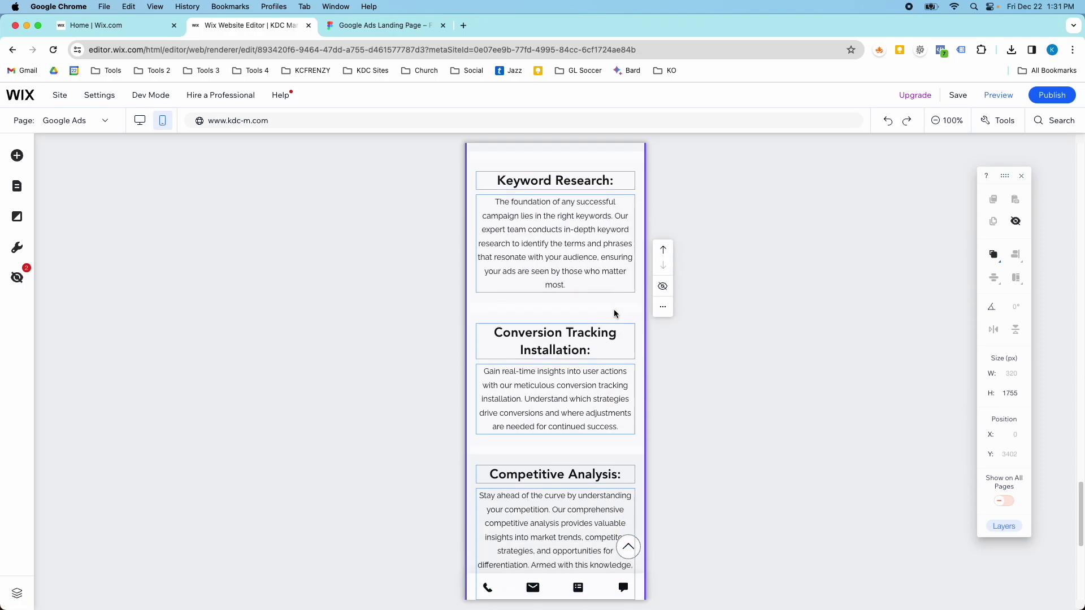
{"action": "scroll", "coordinate": [611, 320], "scroll_direction": "down", "scroll_amount": 10}
{"action": "scroll", "coordinate": [611, 320], "scroll_direction": "up", "scroll_amount": 11}
{"action": "scroll", "coordinate": [610, 323], "scroll_direction": "up", "scroll_amount": 15}
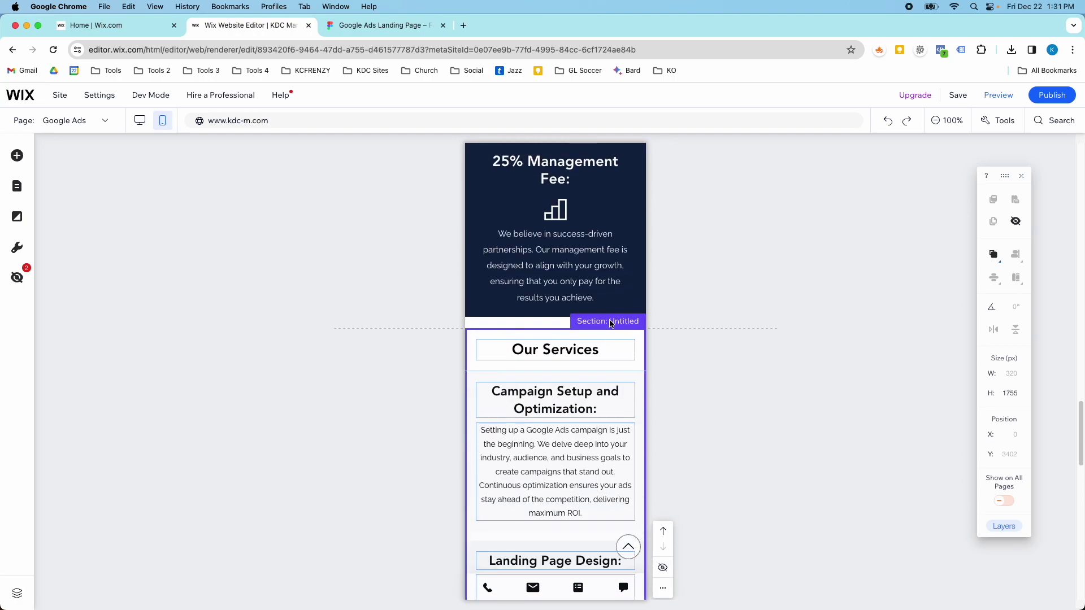
{"action": "left_click", "coordinate": [140, 121]}
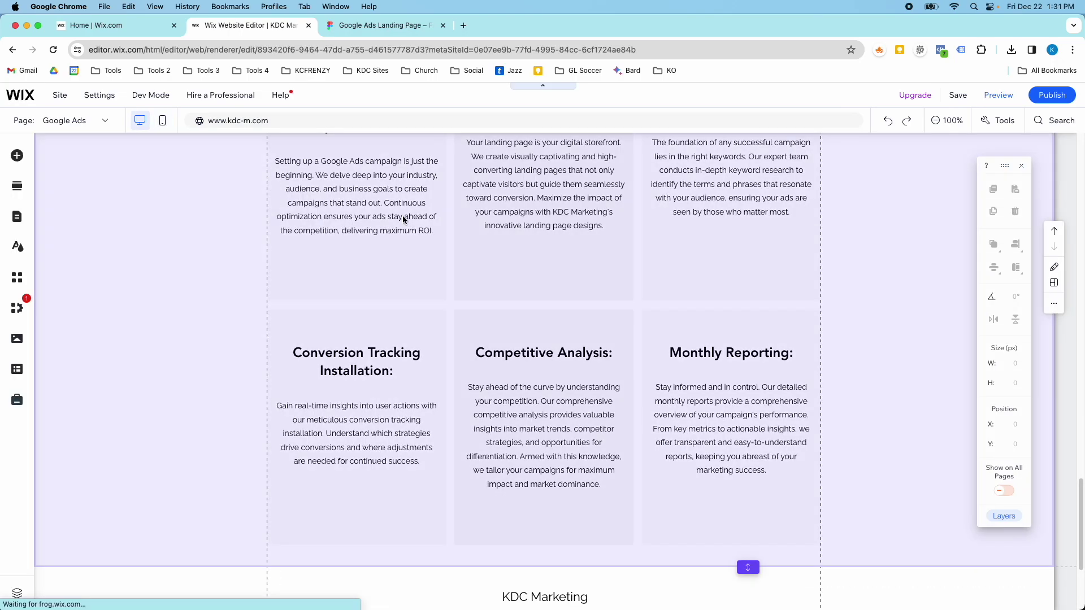
Rename the untitled services section as Our Services
{"action": "scroll", "coordinate": [564, 303], "scroll_direction": "up", "scroll_amount": 2}
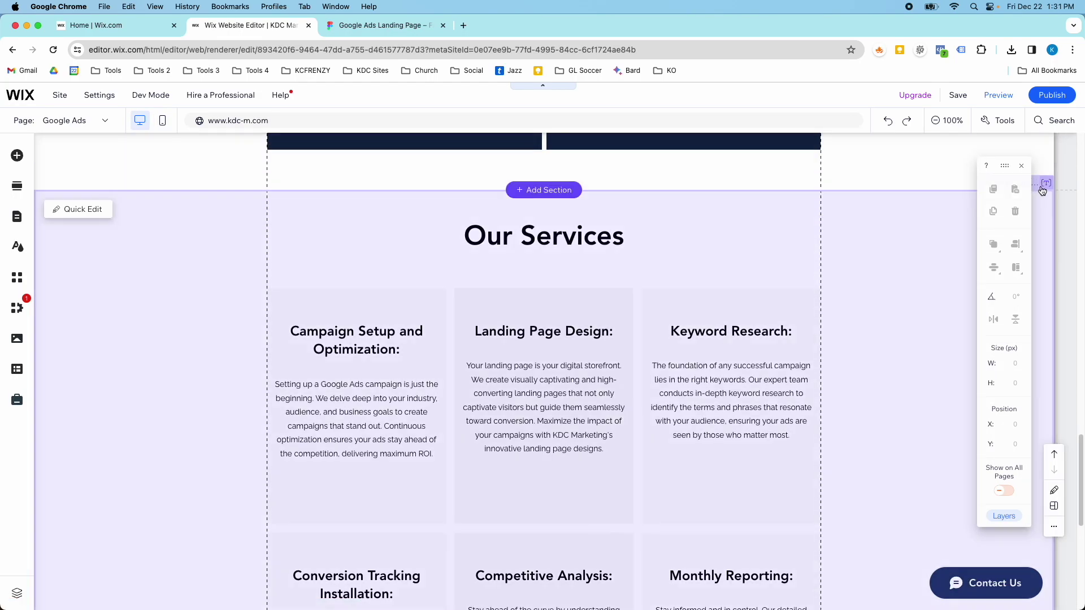
{"action": "left_click", "coordinate": [1046, 185]}
{"action": "type", "text": "Our Services"}
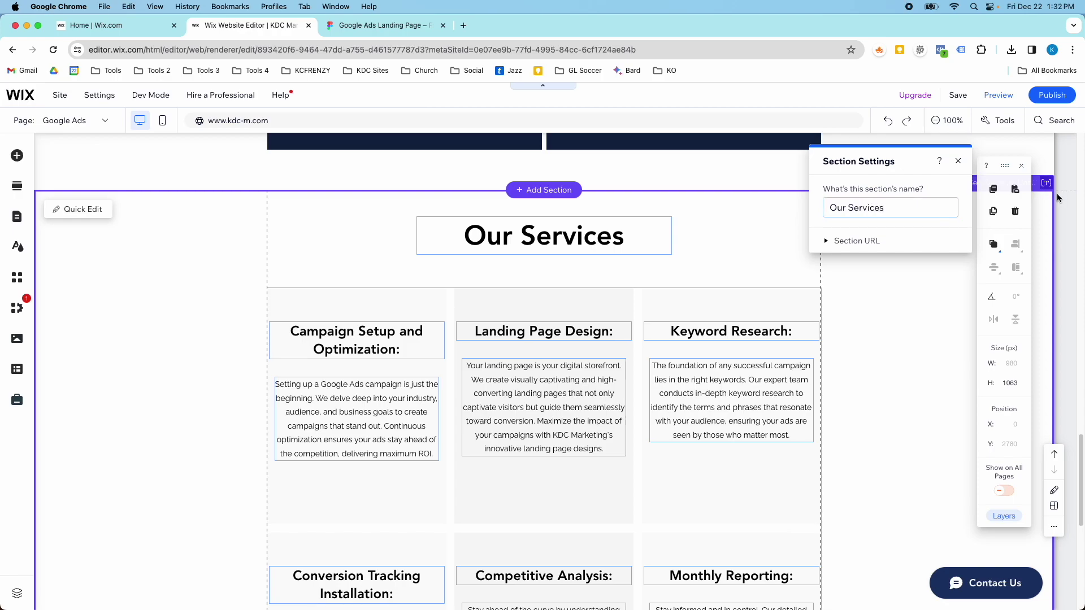
Check the Get Started Today! block in the Figma wireframe and duplicate the Hero section in the Wix editor as its base
{"action": "scroll", "coordinate": [618, 237], "scroll_direction": "down", "scroll_amount": 7}
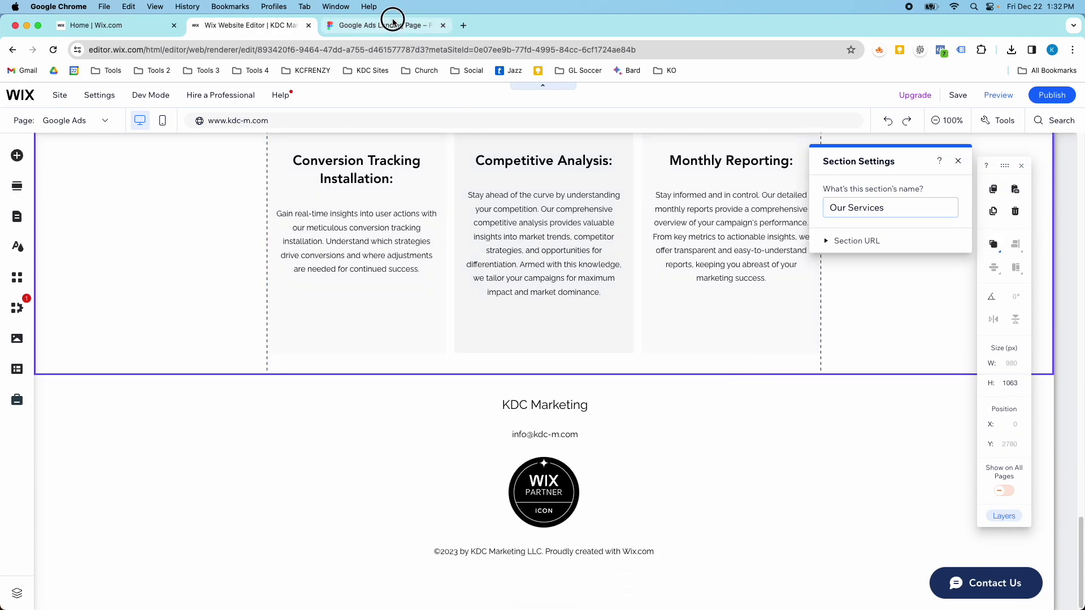
{"action": "left_click", "coordinate": [393, 21]}
{"action": "scroll", "coordinate": [585, 338], "scroll_direction": "down", "scroll_amount": 5}
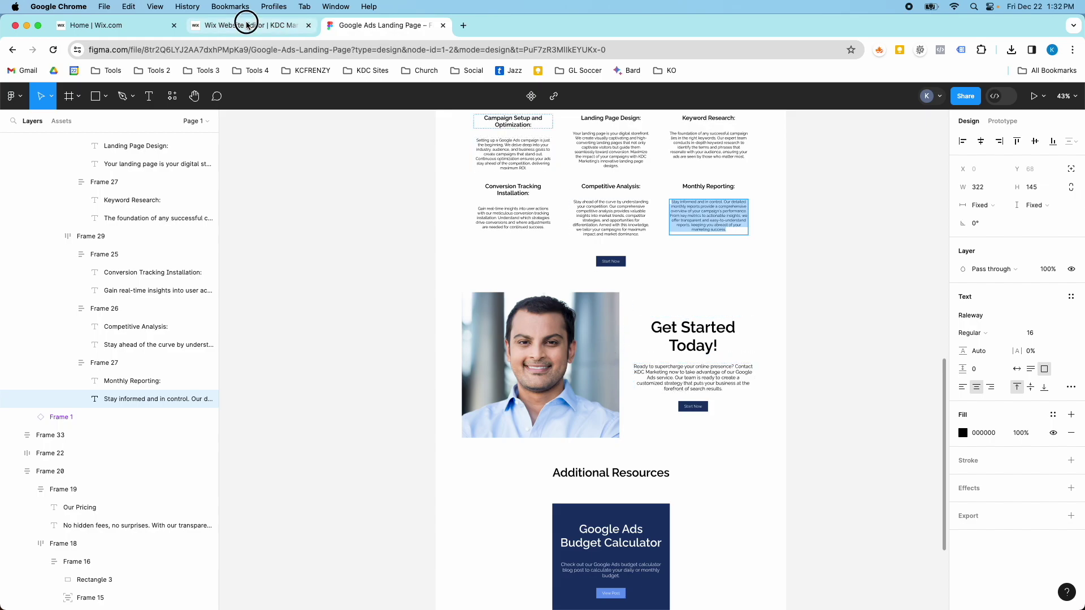
{"action": "left_click", "coordinate": [247, 25]}
{"action": "scroll", "coordinate": [544, 273], "scroll_direction": "up", "scroll_amount": 15}
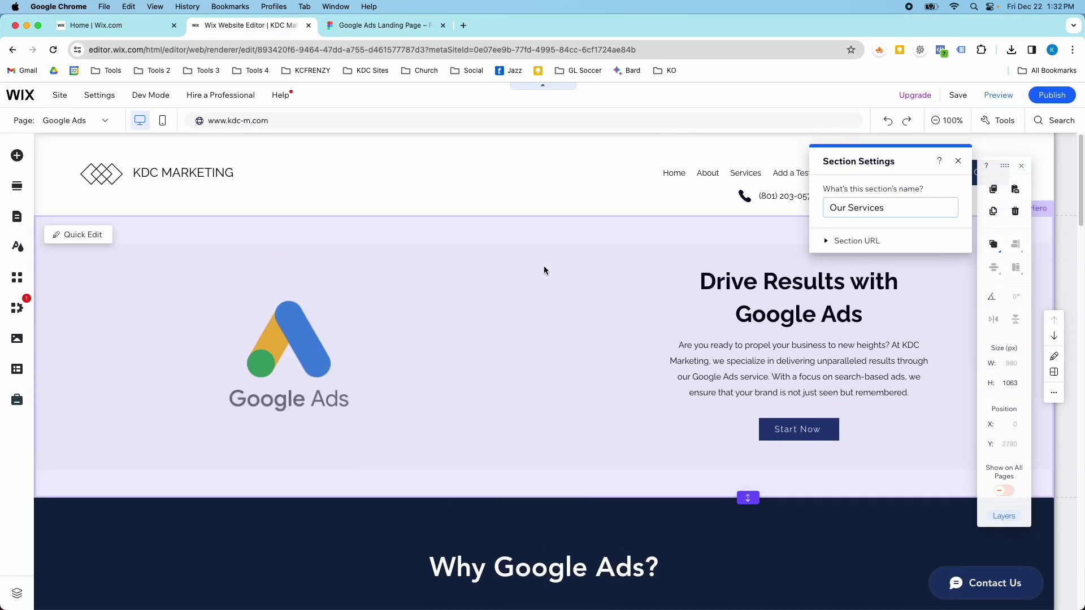
{"action": "left_click", "coordinate": [543, 266]}
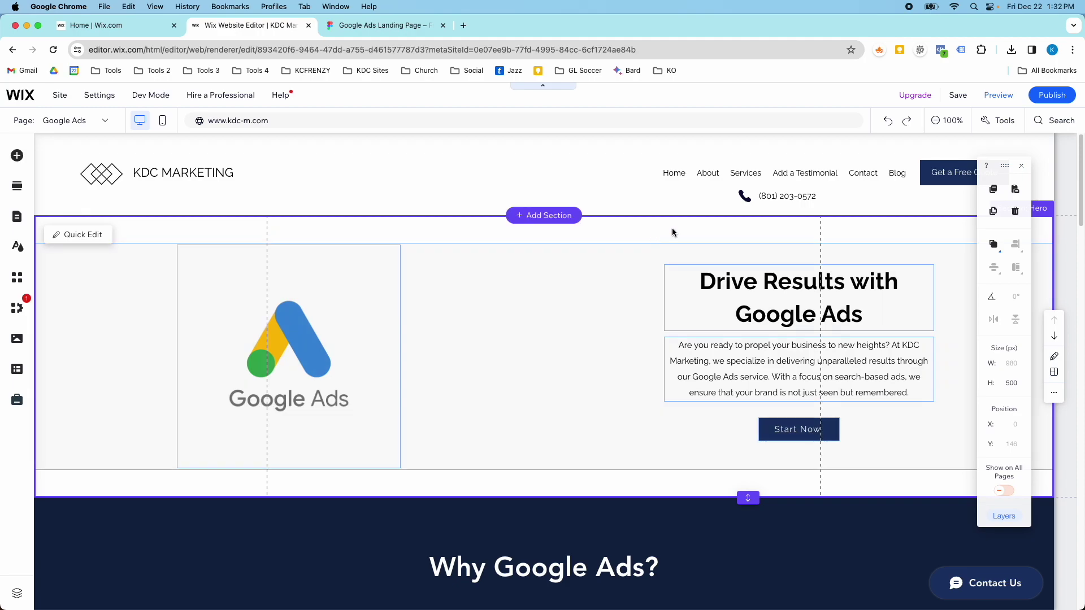
{"action": "mouse_move", "coordinate": [947, 119]}
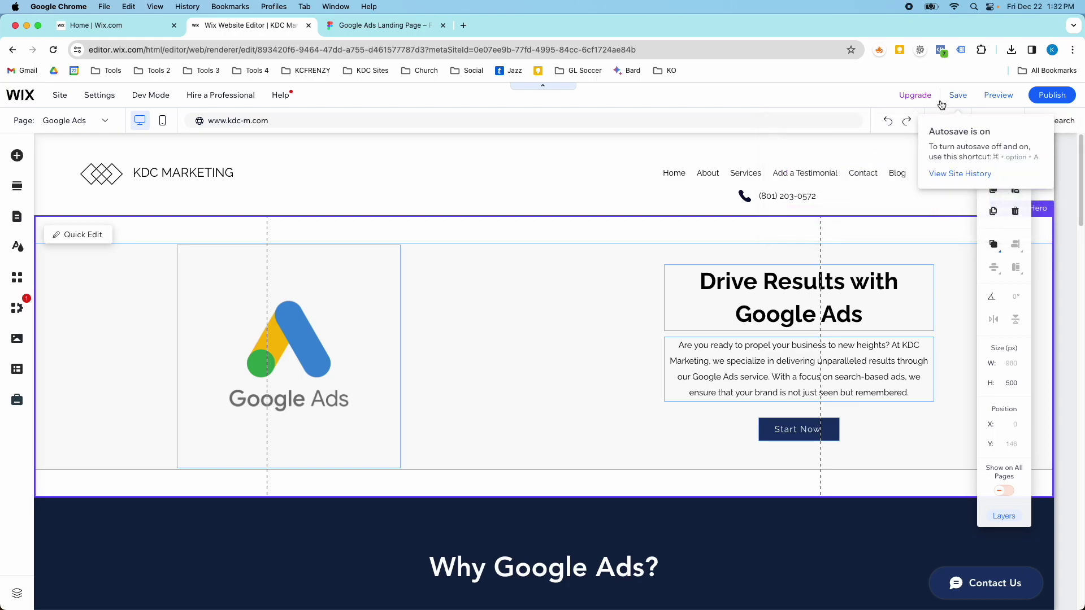
{"action": "left_click", "coordinate": [939, 120]}
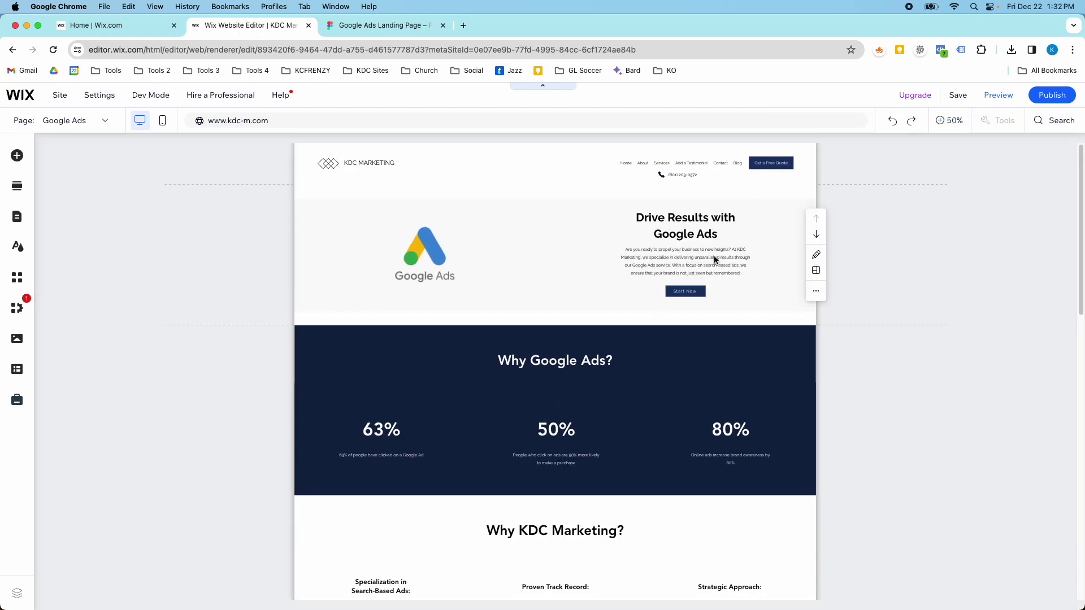
{"action": "right_click", "coordinate": [776, 236]}
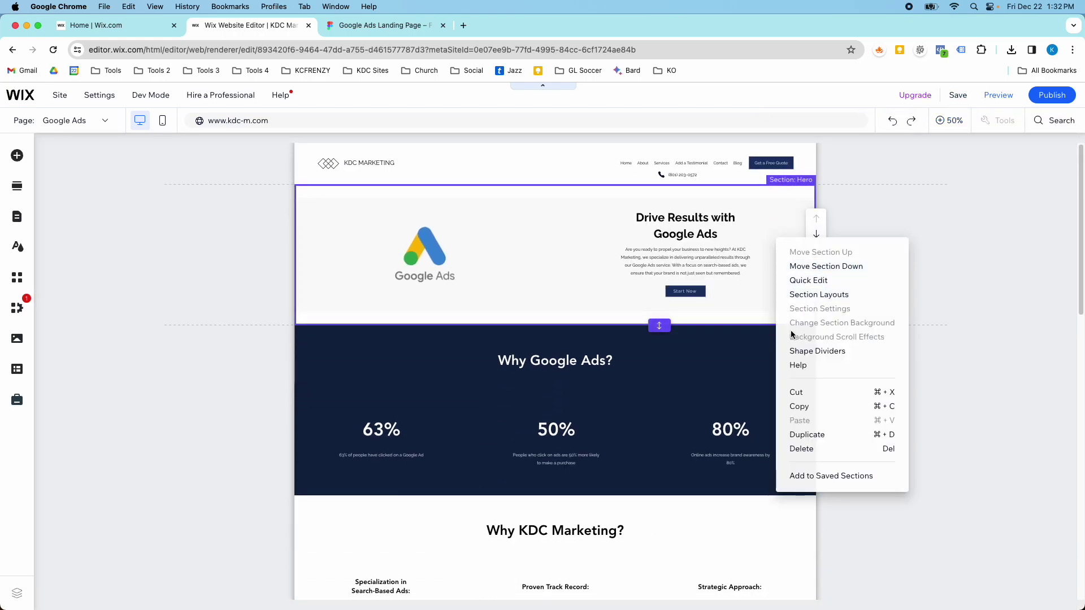
{"action": "left_click", "coordinate": [809, 435]}
Move the copied Hero section down the page to below the Our Services section, directly above the footer
{"action": "left_click", "coordinate": [817, 239]}
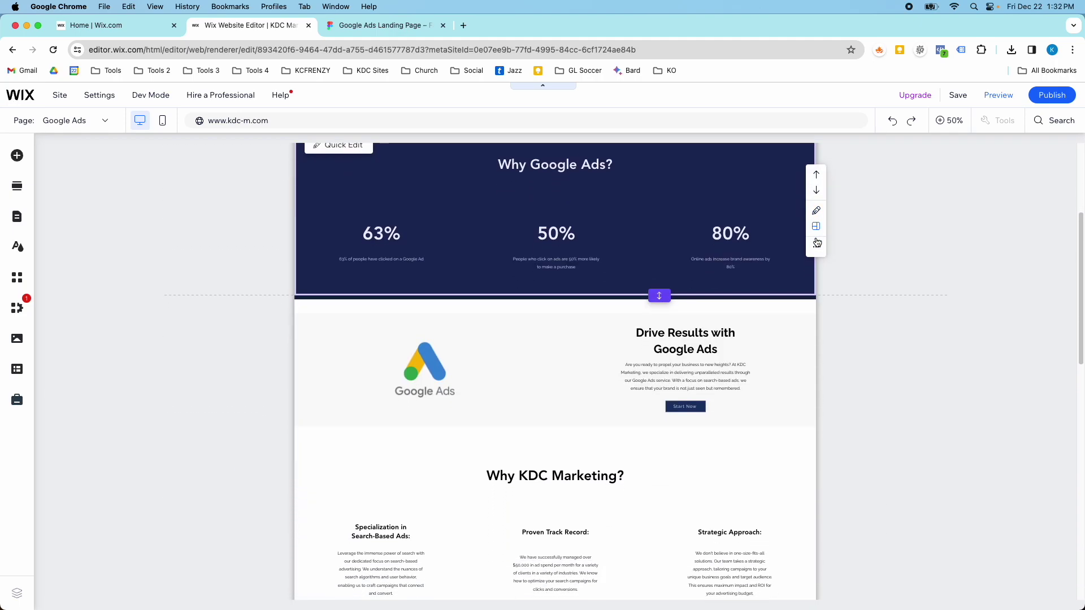
{"action": "left_click", "coordinate": [817, 236]}
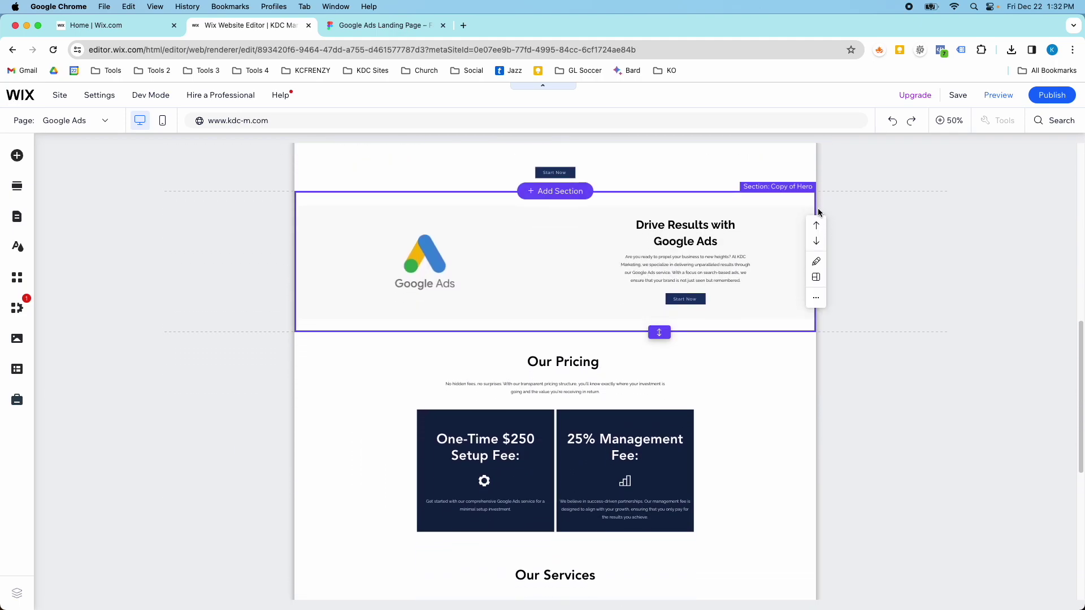
{"action": "left_click", "coordinate": [817, 229]}
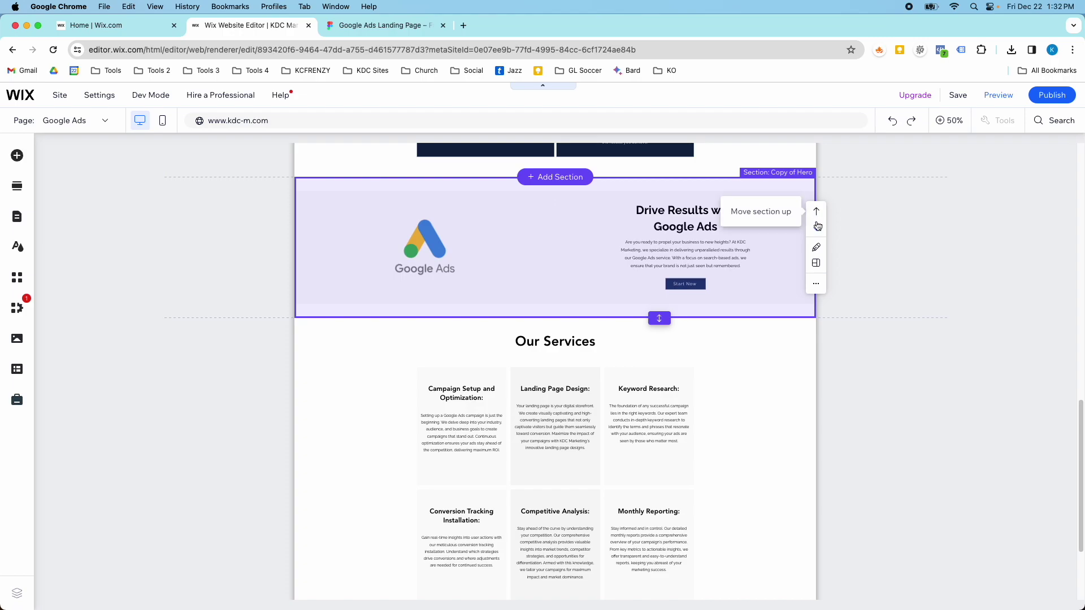
{"action": "left_click", "coordinate": [816, 235]}
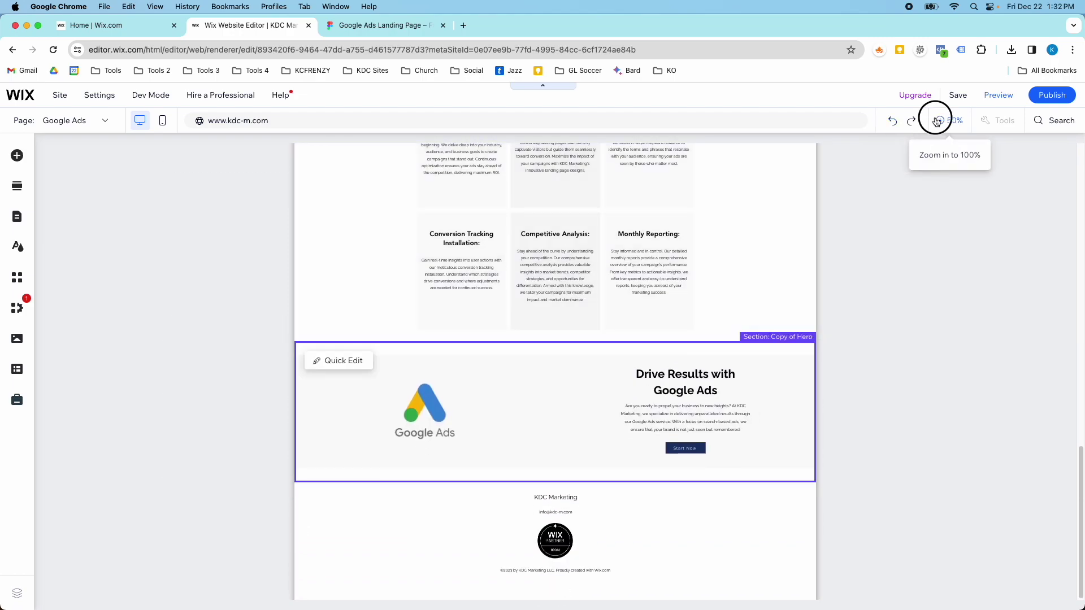
Set the copied Hero section's strip to stretch to the page width instead of the screen width
{"action": "left_click", "coordinate": [940, 119]}
{"action": "scroll", "coordinate": [605, 388], "scroll_direction": "down", "scroll_amount": 3}
{"action": "left_click", "coordinate": [568, 293]}
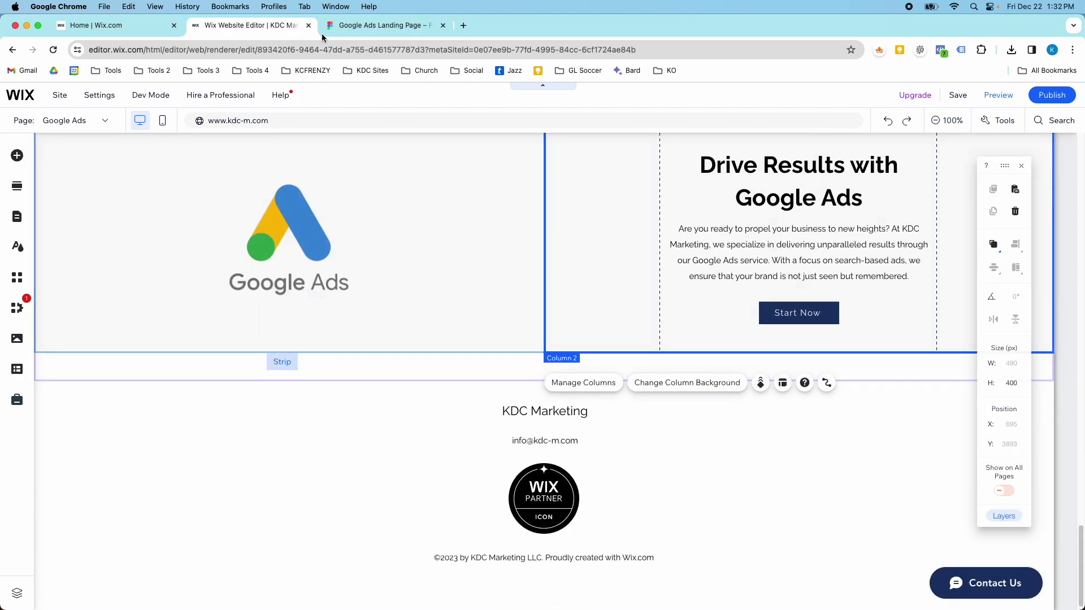
{"action": "left_click", "coordinate": [333, 28]}
{"action": "left_click", "coordinate": [252, 29]}
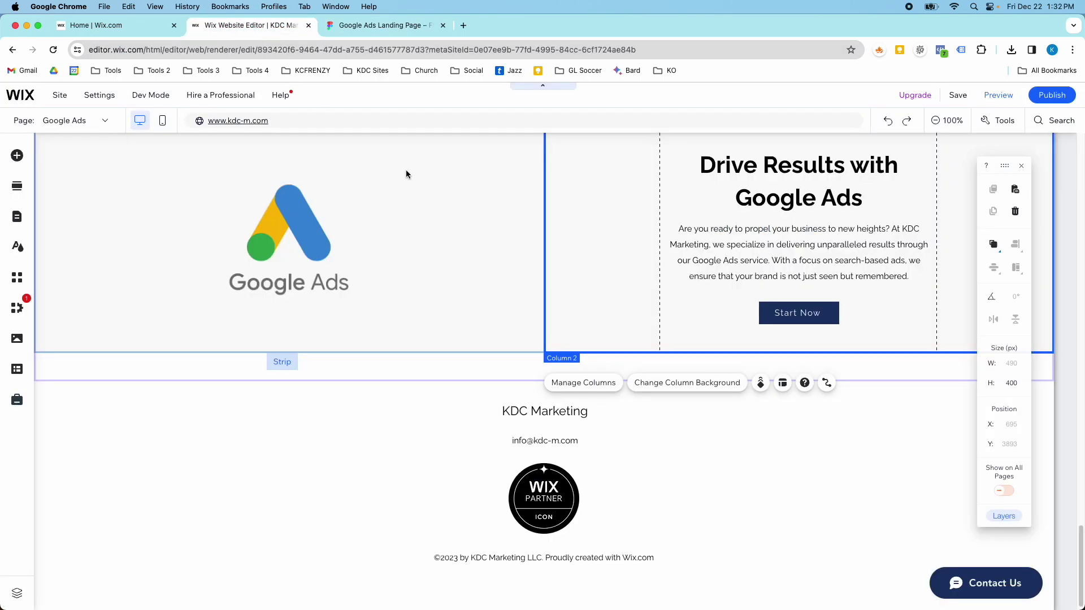
{"action": "left_click", "coordinate": [520, 235]}
{"action": "left_click", "coordinate": [587, 262]}
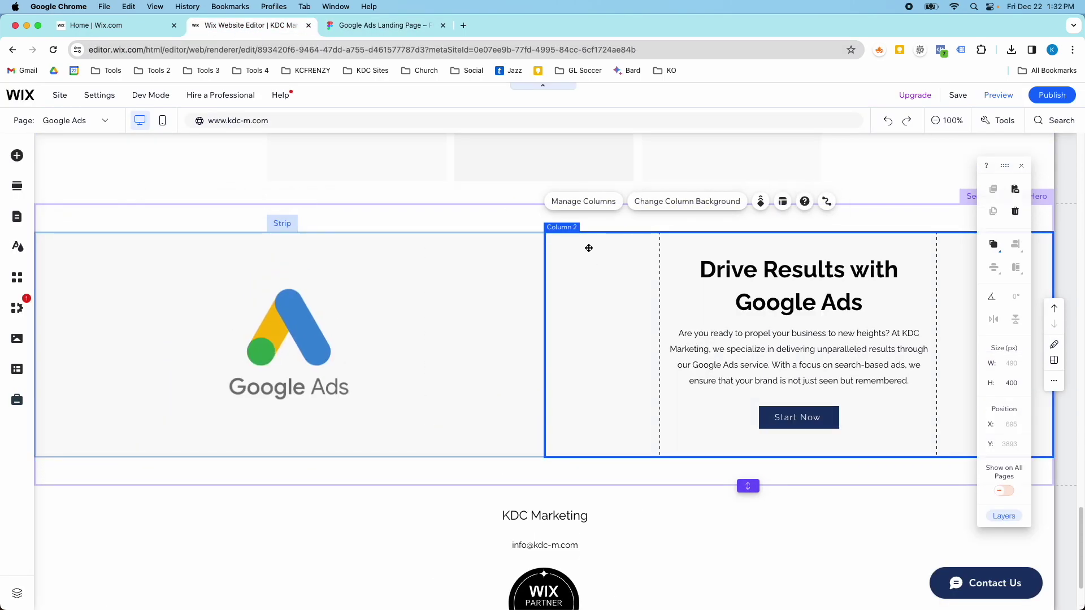
{"action": "left_click", "coordinate": [460, 242]}
{"action": "left_click", "coordinate": [280, 224]}
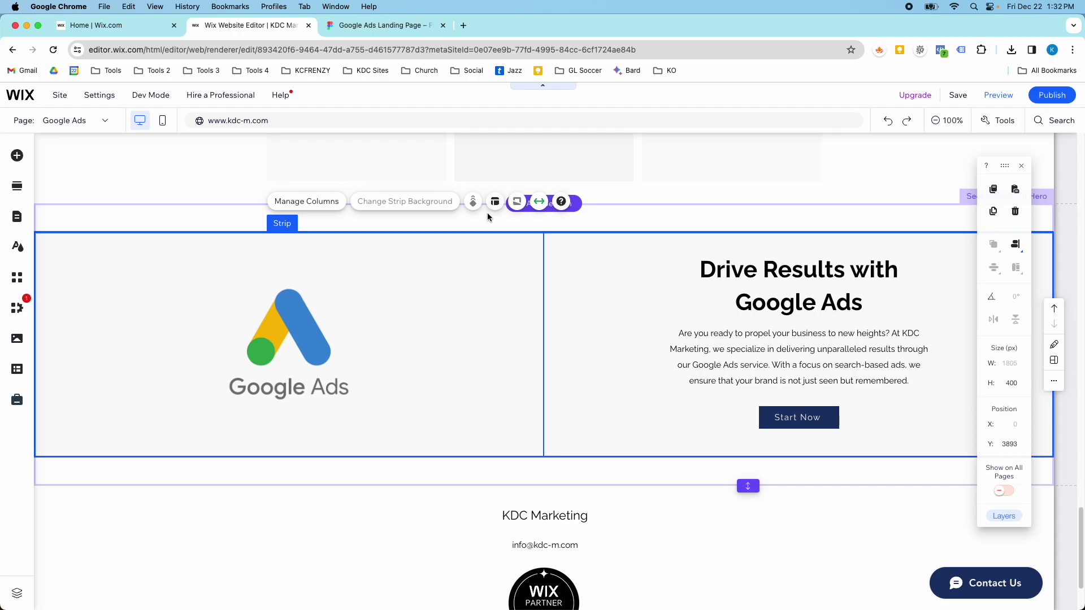
{"action": "left_click", "coordinate": [539, 201]}
{"action": "left_click", "coordinate": [224, 268]}
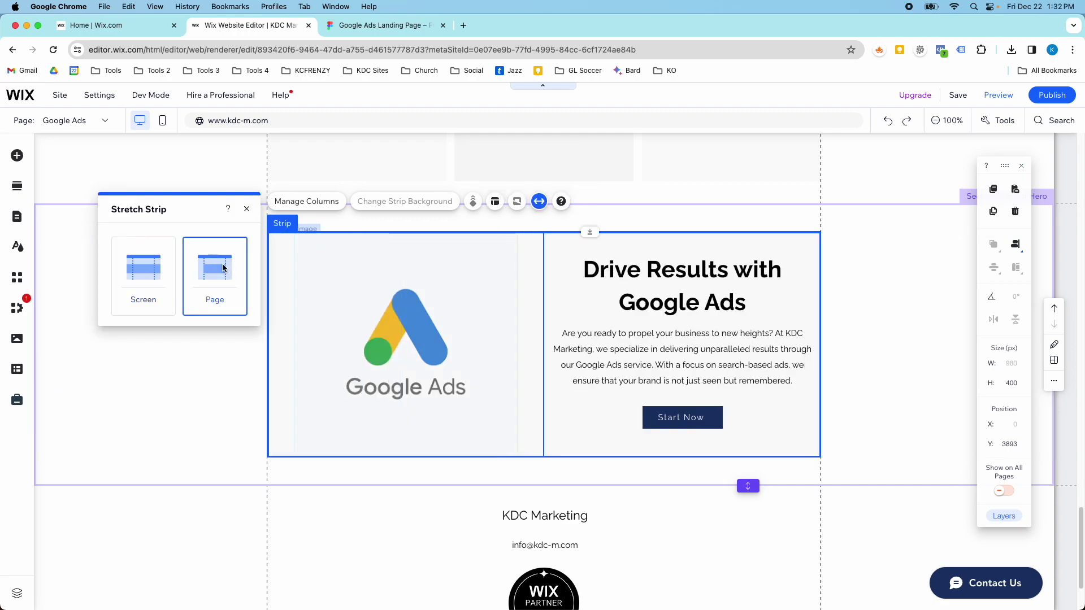
Upload Google Ads Image.png from New Folder With Items in Downloads to the site files as a replacement for the copied block's logo image
{"action": "left_click", "coordinate": [640, 213]}
{"action": "left_click", "coordinate": [558, 303]}
{"action": "left_click", "coordinate": [430, 312]}
{"action": "left_click", "coordinate": [351, 207]}
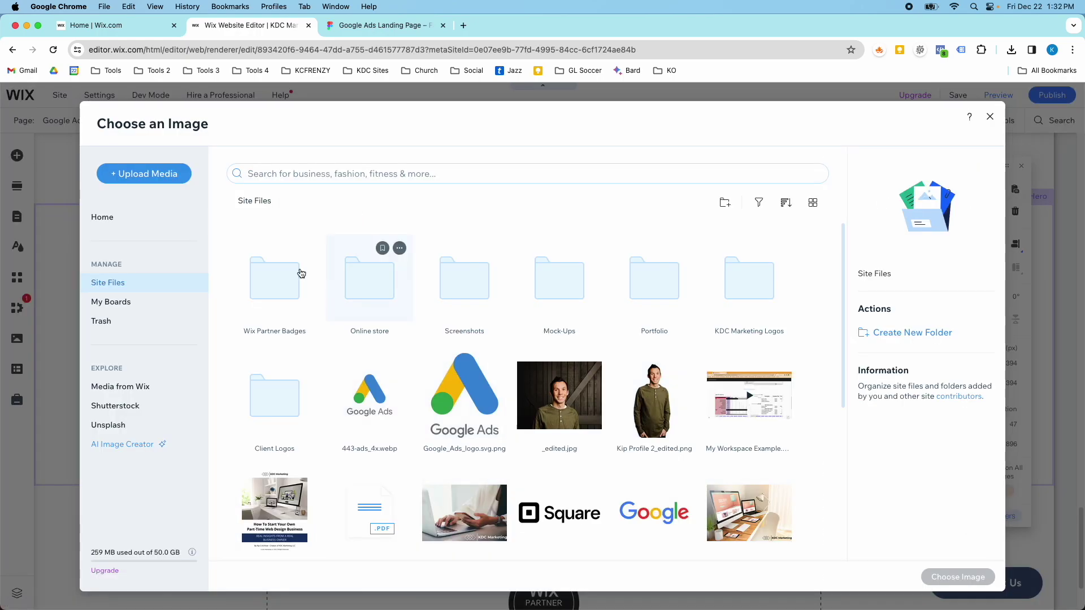
{"action": "left_click", "coordinate": [148, 174]}
{"action": "left_click", "coordinate": [513, 368]}
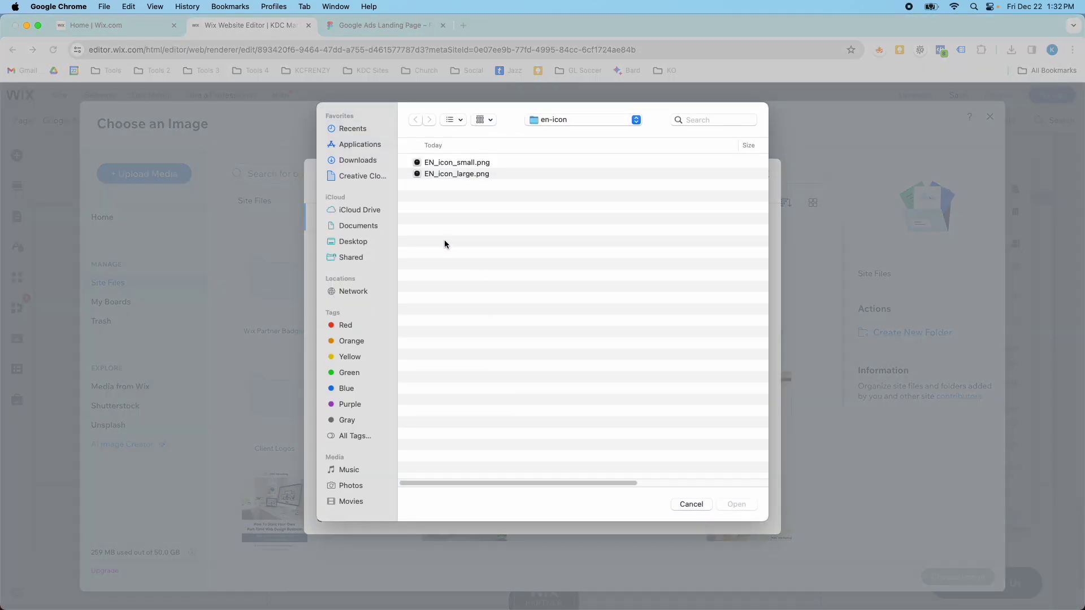
{"action": "left_click", "coordinate": [357, 162]}
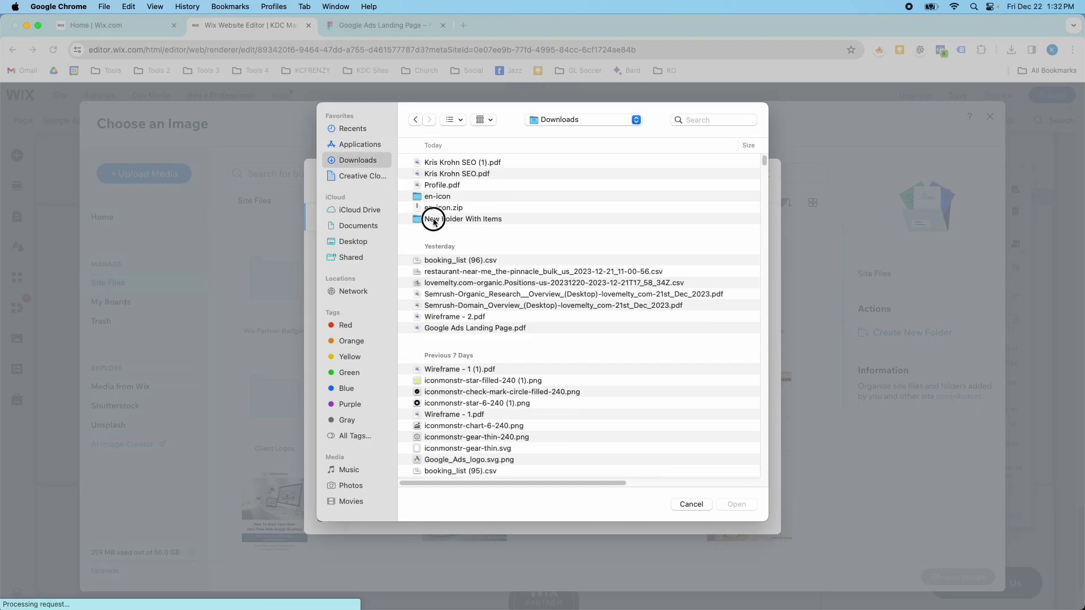
{"action": "double_click", "coordinate": [433, 220]}
{"action": "double_click", "coordinate": [435, 184]}
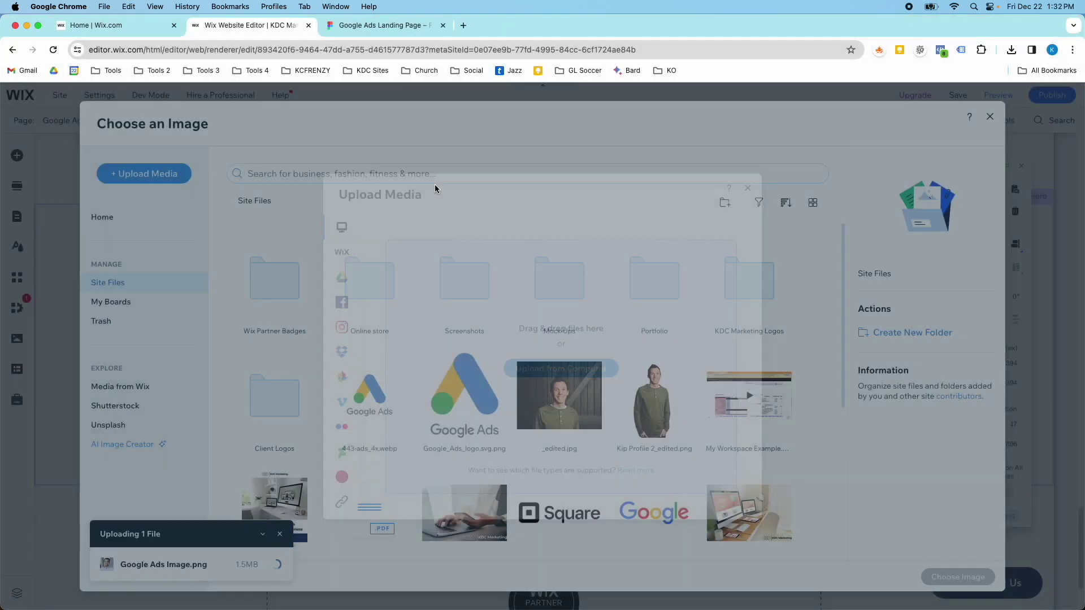
{"action": "scroll", "coordinate": [588, 297], "scroll_direction": "down", "scroll_amount": 5}
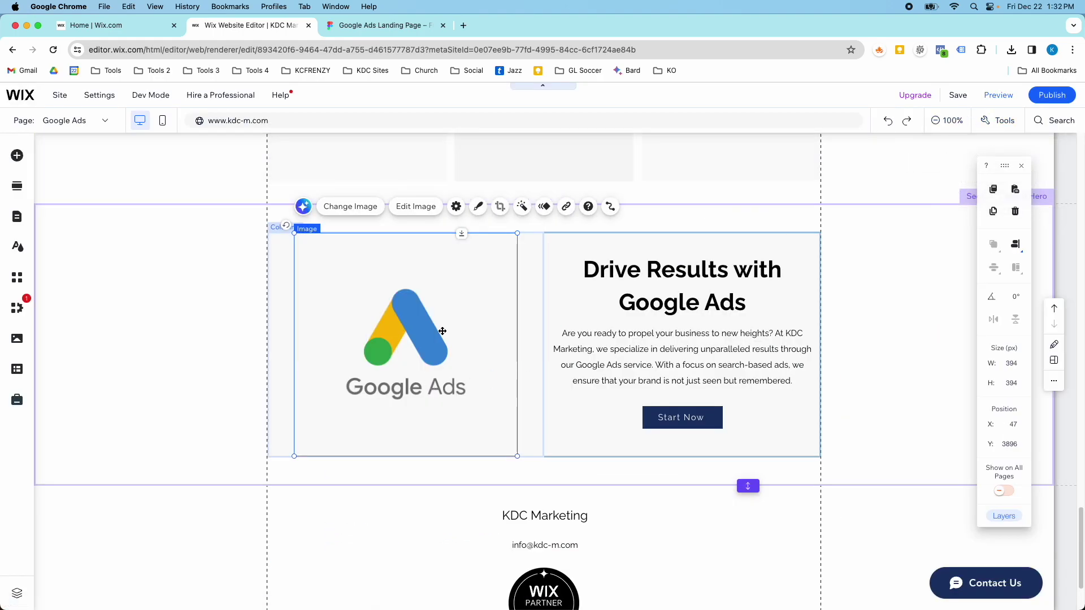
Replace the copied block's heading with the Get Started Today! heading copied from the Figma wireframe
{"action": "key", "text": "ctrl+Tab"}
{"action": "double_click", "coordinate": [673, 334]}
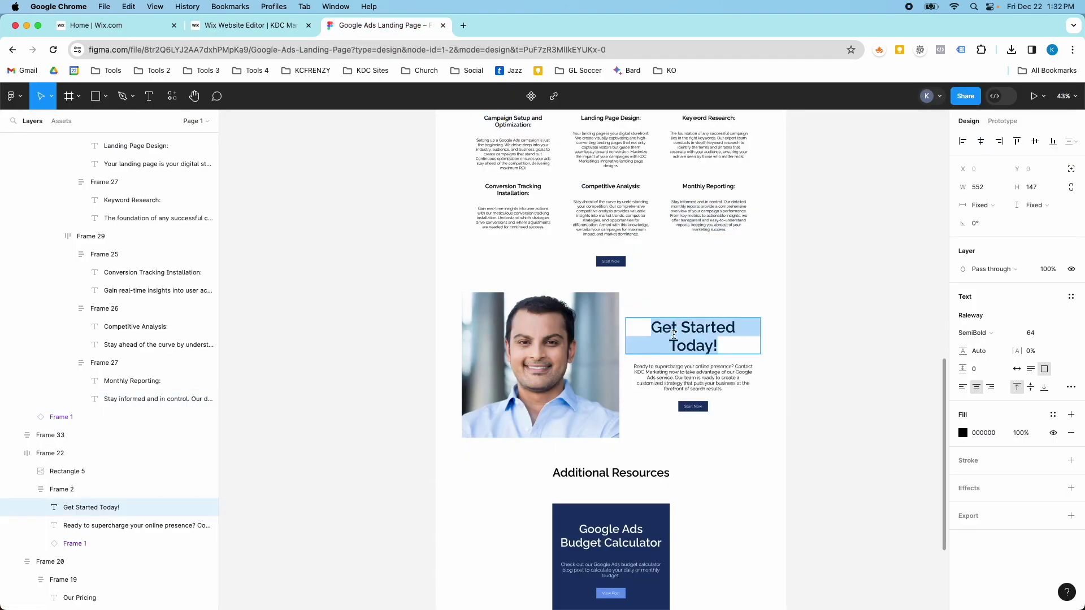
{"action": "key", "text": "BackSpace"}
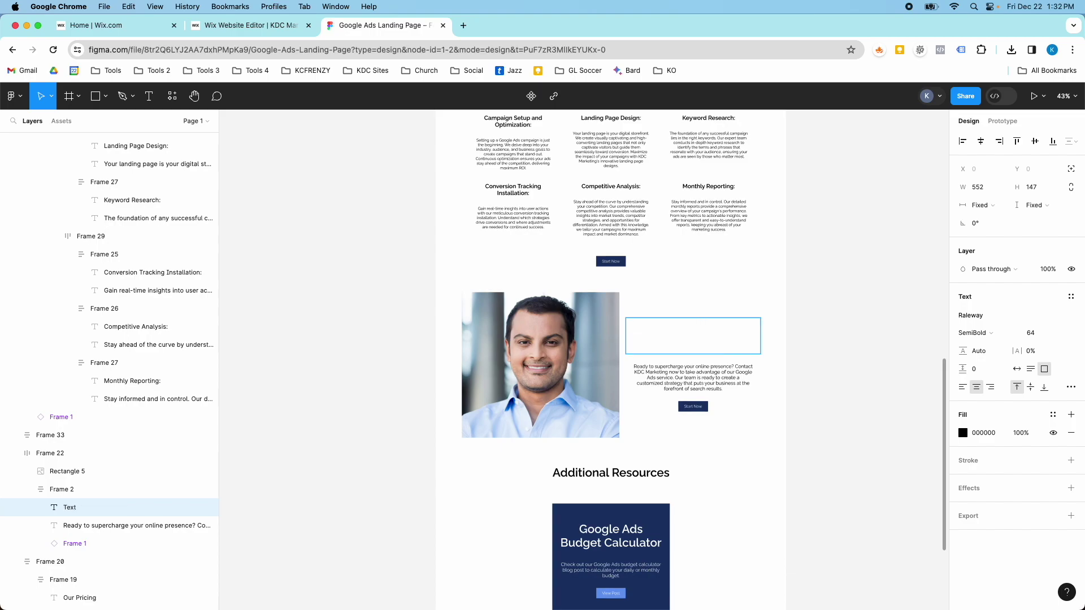
{"action": "key", "text": "super+z"}
{"action": "key", "text": "super+c"}
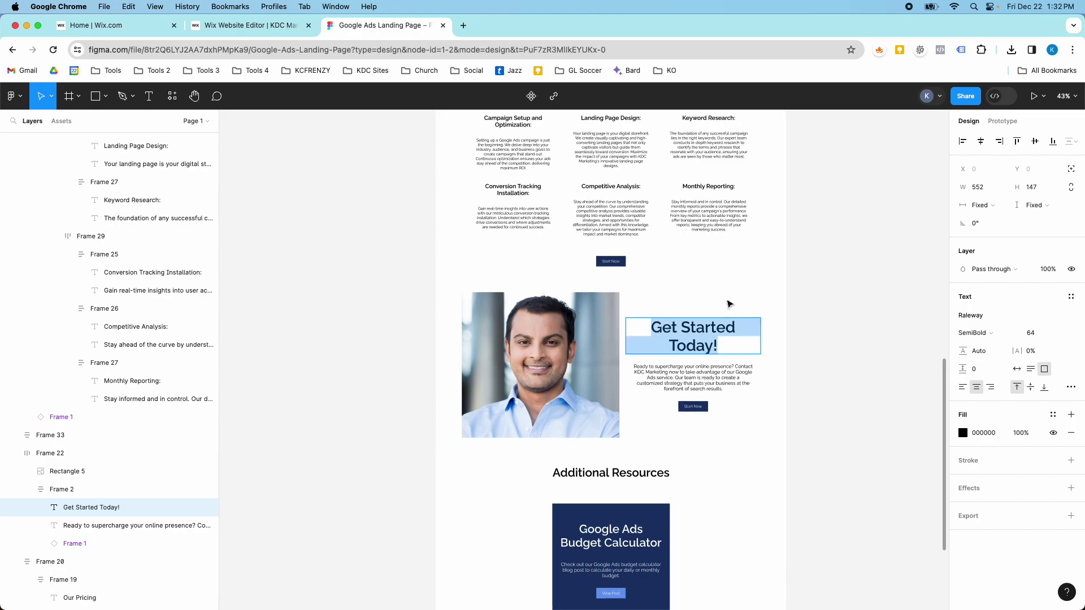
{"action": "left_click", "coordinate": [272, 23]}
{"action": "double_click", "coordinate": [682, 283]}
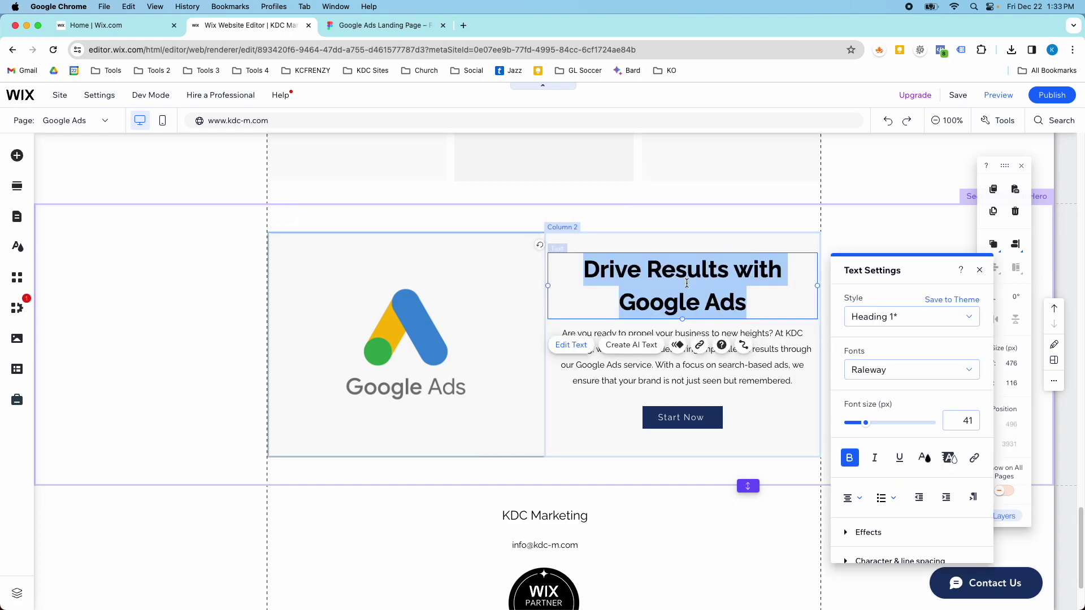
{"action": "key", "text": "super+v"}
Replace the paragraph under Get Started Today! with the "Ready to supercharge your online presence?" text copied from the Figma wireframe
{"action": "left_click", "coordinate": [377, 25]}
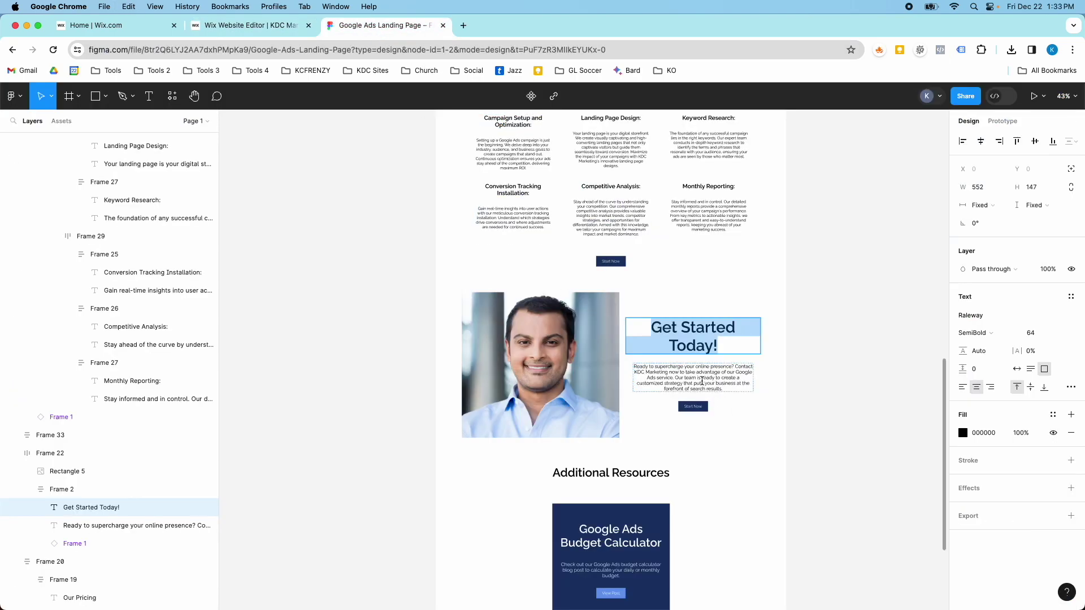
{"action": "double_click", "coordinate": [702, 381]}
{"action": "key", "text": "cmd+c"}
{"action": "left_click", "coordinate": [238, 24]}
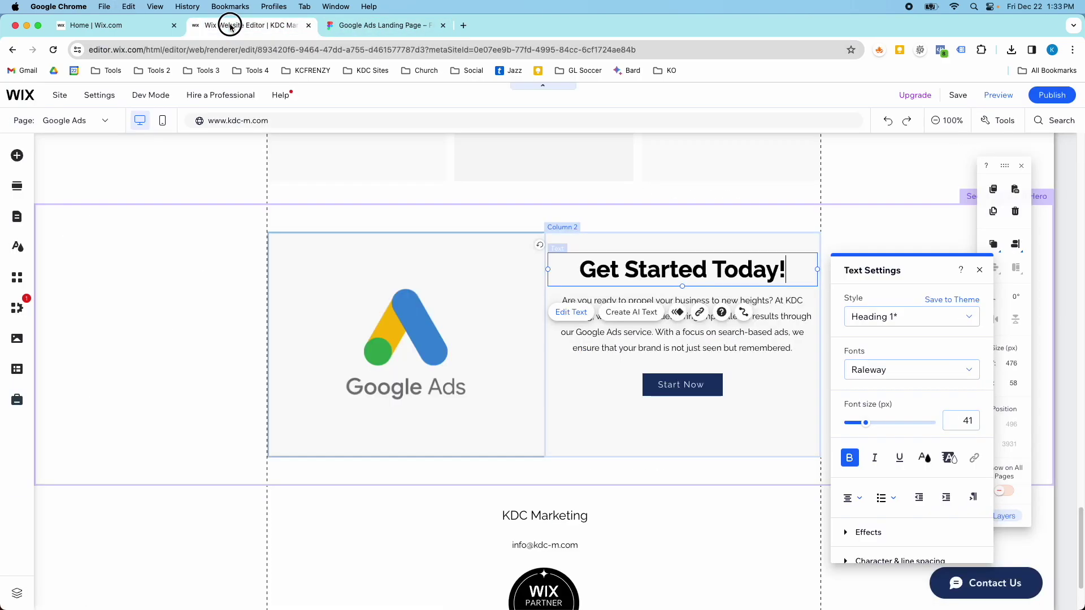
{"action": "left_click", "coordinate": [662, 336]}
{"action": "double_click", "coordinate": [662, 336]}
{"action": "key", "text": "cmd+v"}
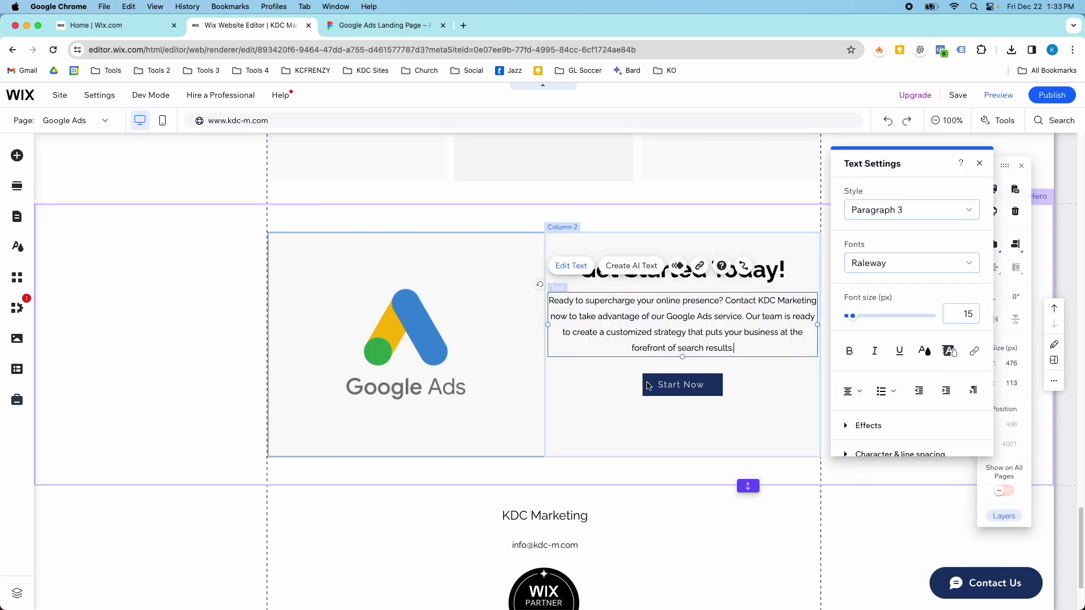
Move the Get Started Today! heading, its paragraph and the Start Now button down to space them evenly within the column
{"action": "left_click", "coordinate": [392, 28]}
{"action": "left_click", "coordinate": [237, 25]}
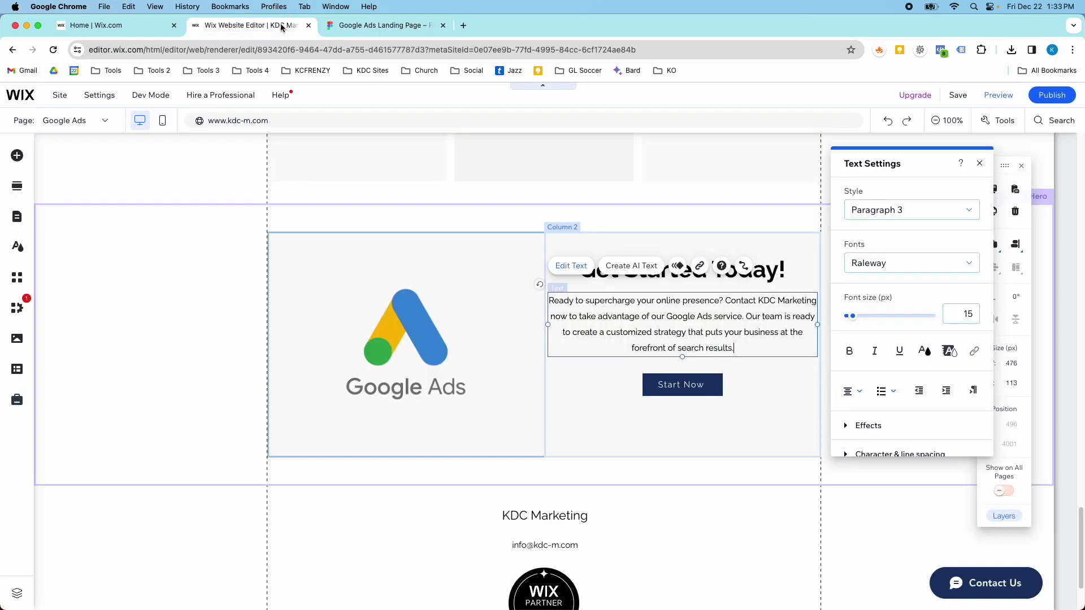
{"action": "left_click", "coordinate": [733, 376]}
{"action": "left_click", "coordinate": [714, 385]}
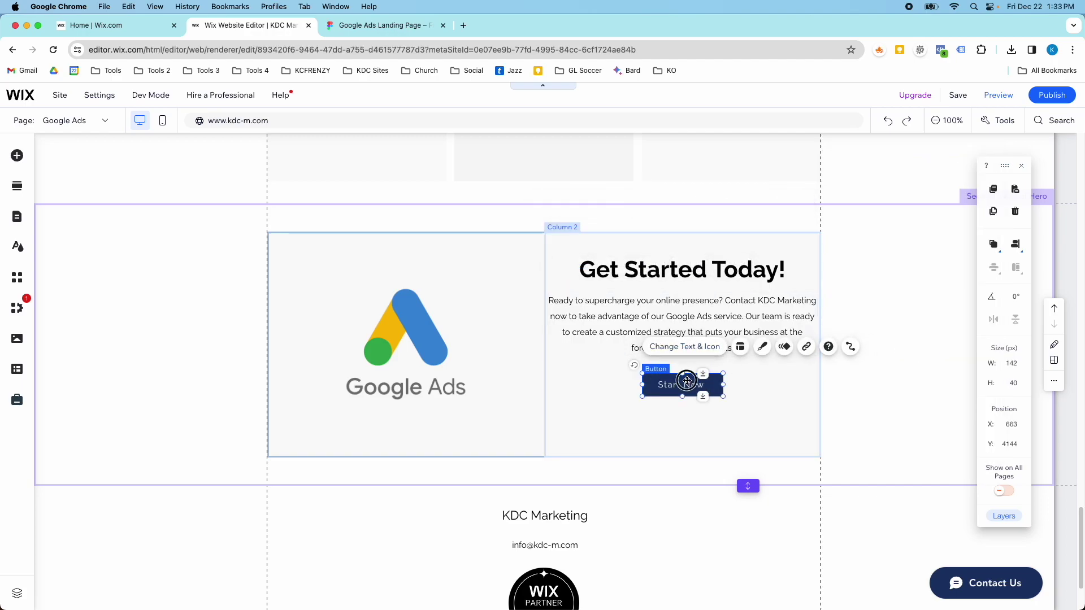
{"action": "left_click_drag", "start_coordinate": [687, 380], "coordinate": [686, 397]}
{"action": "left_click", "coordinate": [710, 322]}
{"action": "left_click_drag", "start_coordinate": [710, 322], "coordinate": [712, 342]}
{"action": "left_click_drag", "start_coordinate": [691, 405], "coordinate": [693, 412]}
{"action": "left_click_drag", "start_coordinate": [696, 285], "coordinate": [695, 297]}
{"action": "left_click", "coordinate": [691, 390]}
{"action": "left_click_drag", "start_coordinate": [691, 403], "coordinate": [690, 398]}
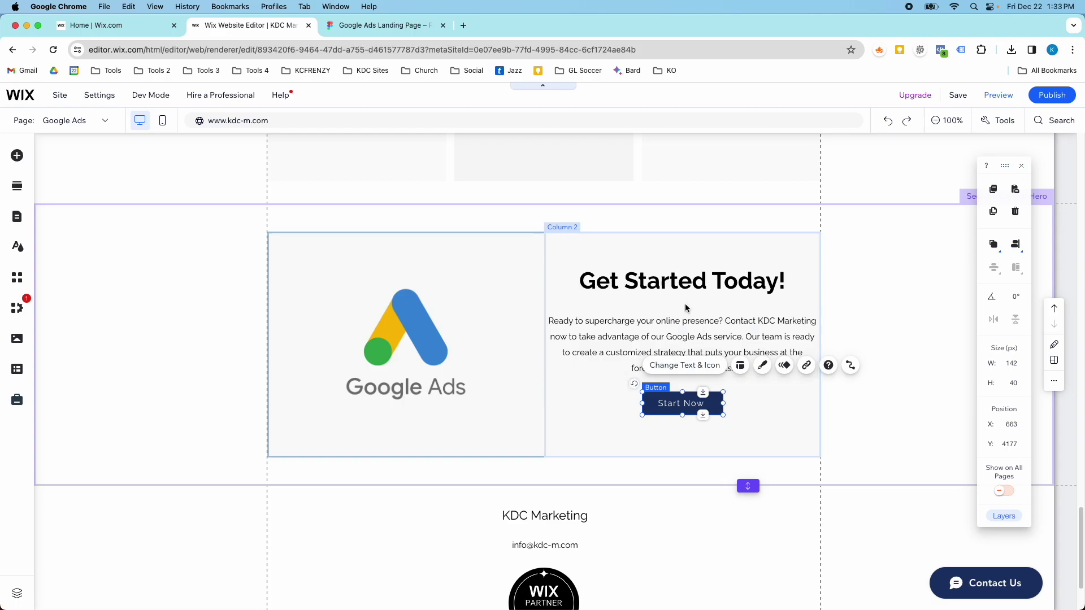
Replace the Google Ads logo in the Get Started Today! block with Google Ads Image.png and compare it with the Figma wireframe
{"action": "left_click", "coordinate": [434, 320]}
{"action": "left_click", "coordinate": [345, 207]}
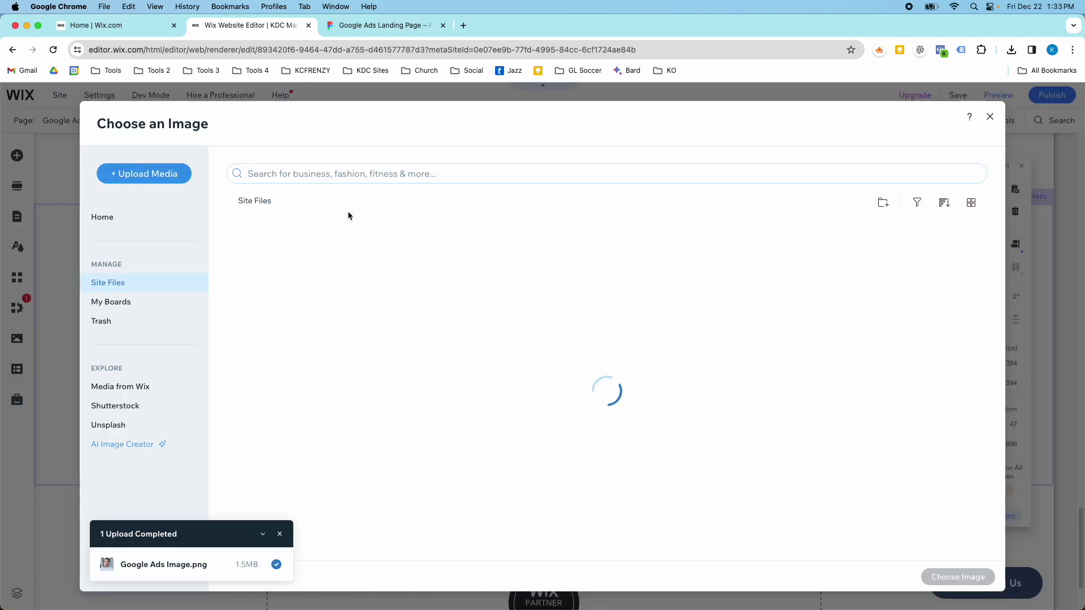
{"action": "scroll", "coordinate": [401, 322], "scroll_direction": "down", "scroll_amount": 4}
{"action": "scroll", "coordinate": [401, 323], "scroll_direction": "up", "scroll_amount": 4}
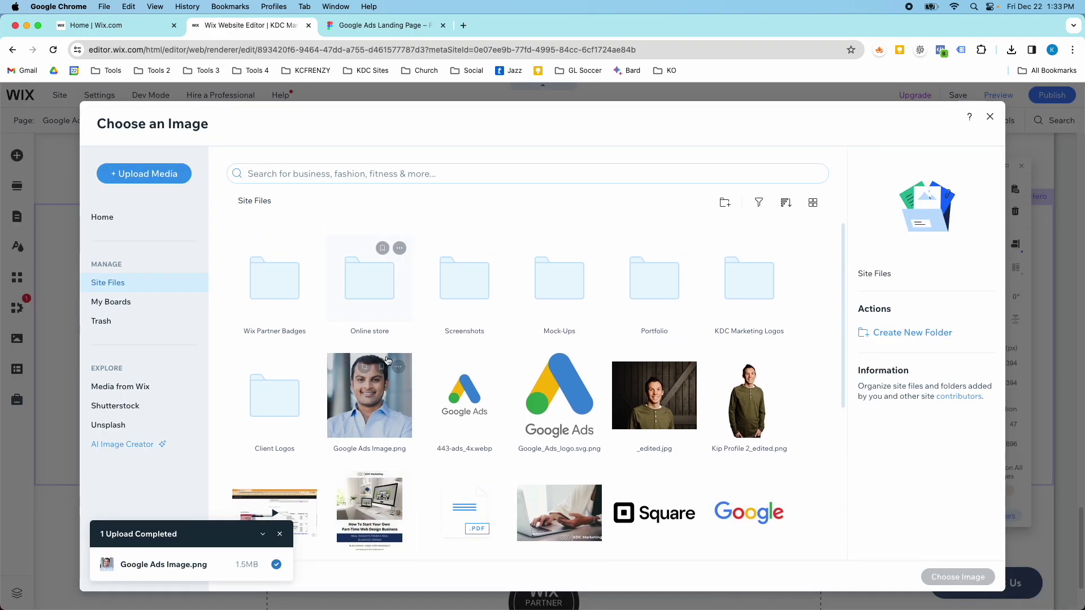
{"action": "double_click", "coordinate": [372, 388]}
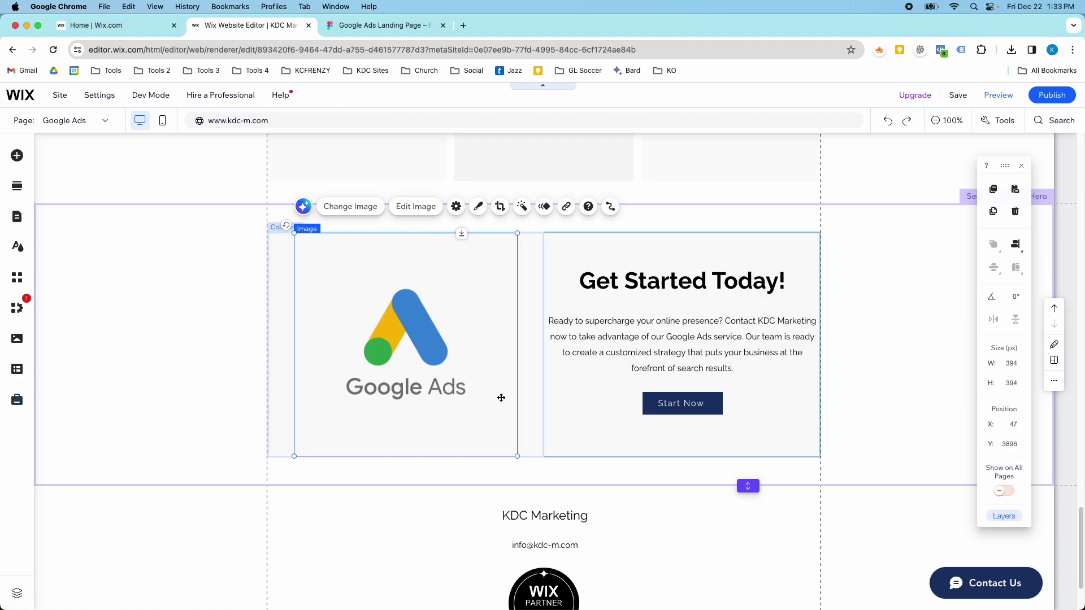
{"action": "left_click", "coordinate": [401, 23]}
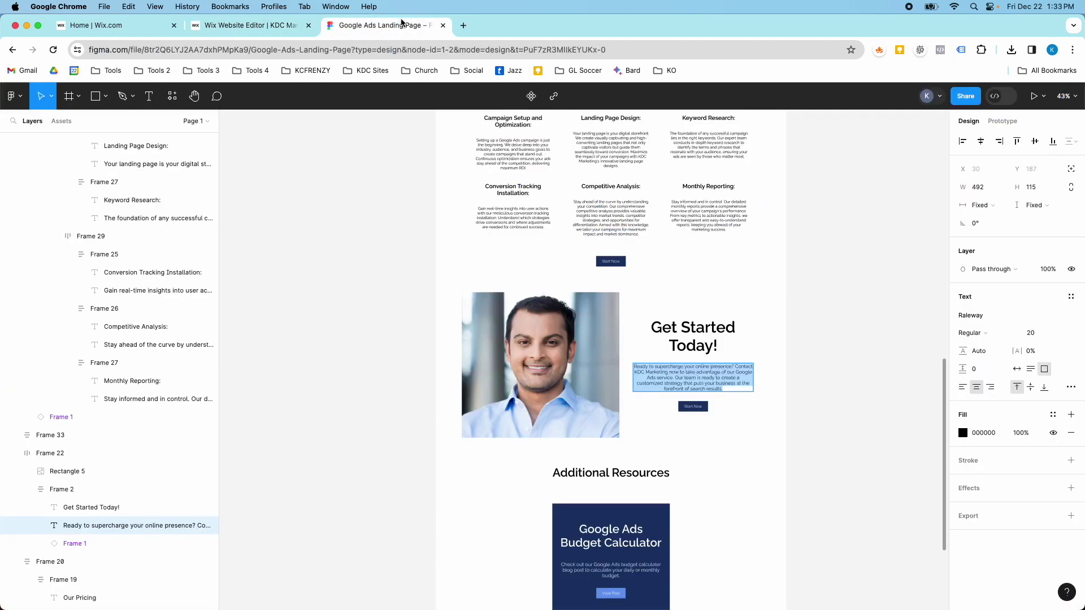
{"action": "left_click", "coordinate": [206, 22]}
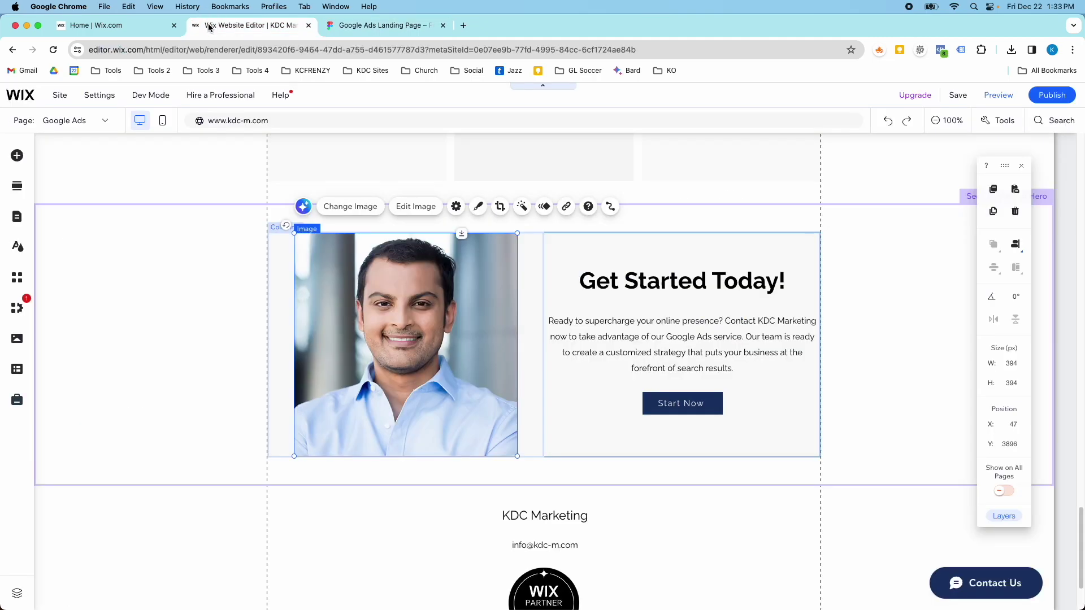
Apply the Heading 2 style to the Get Started Today! heading and set its font size to 40 px
{"action": "scroll", "coordinate": [383, 218], "scroll_direction": "up", "scroll_amount": 2}
{"action": "scroll", "coordinate": [424, 259], "scroll_direction": "down", "scroll_amount": 2}
{"action": "scroll", "coordinate": [426, 261], "scroll_direction": "down", "scroll_amount": 2}
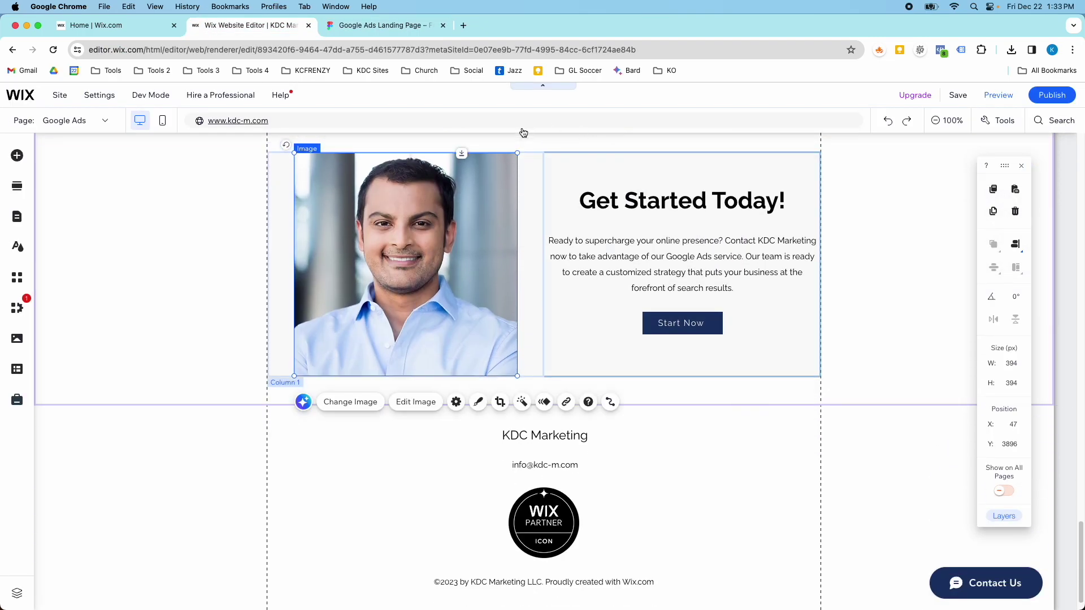
{"action": "scroll", "coordinate": [530, 204], "scroll_direction": "up", "scroll_amount": 2}
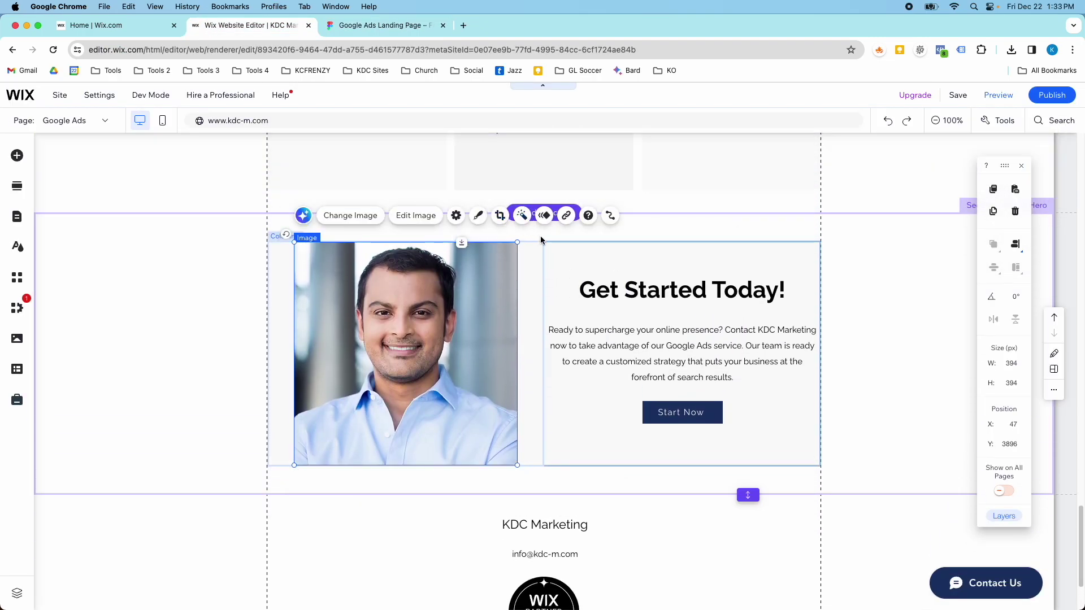
{"action": "left_click", "coordinate": [623, 291]}
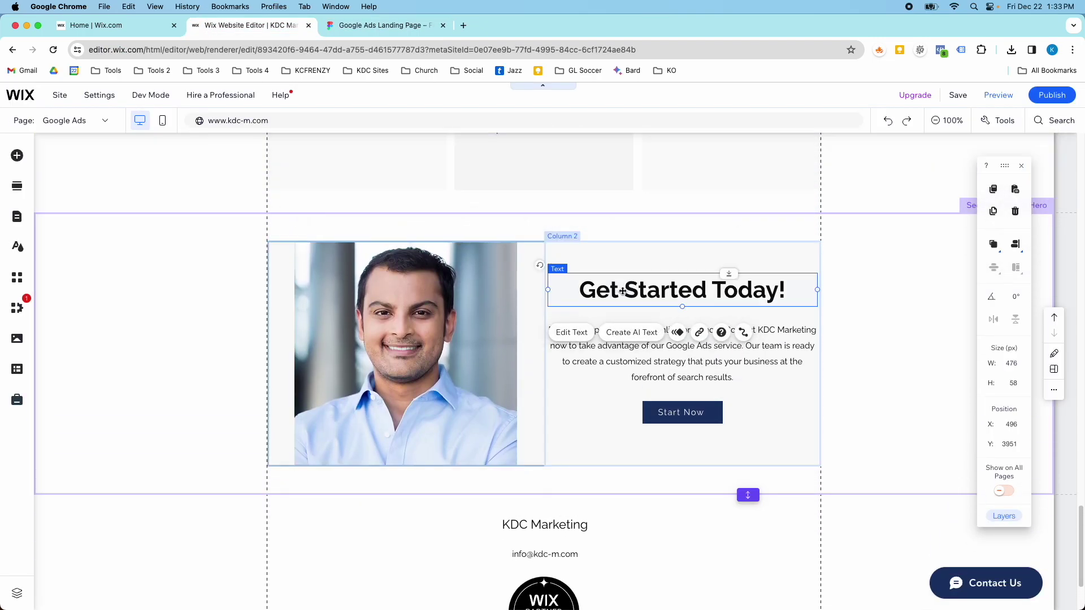
{"action": "left_click", "coordinate": [572, 333]}
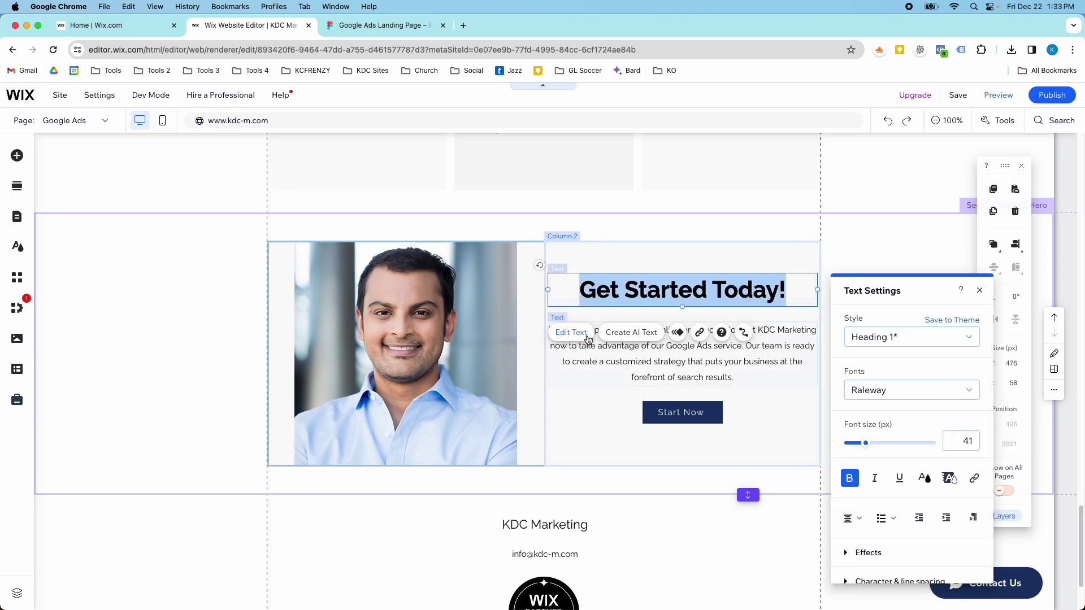
{"action": "left_click", "coordinate": [904, 337]}
{"action": "left_click", "coordinate": [892, 390]}
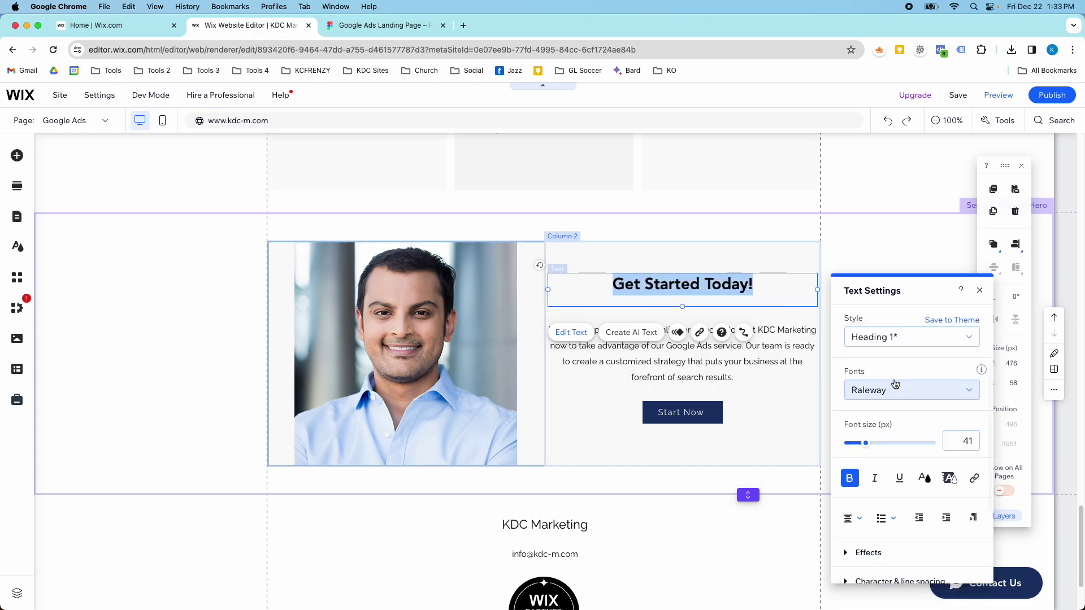
{"action": "left_click", "coordinate": [958, 440]}
{"action": "type", "text": "40"}
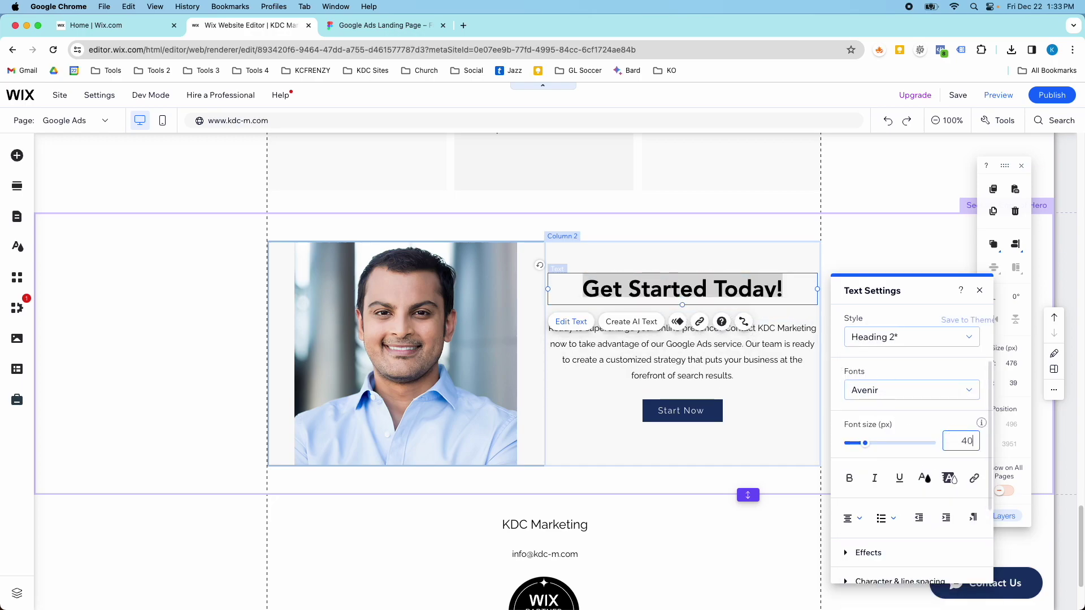
{"action": "left_click", "coordinate": [795, 254]}
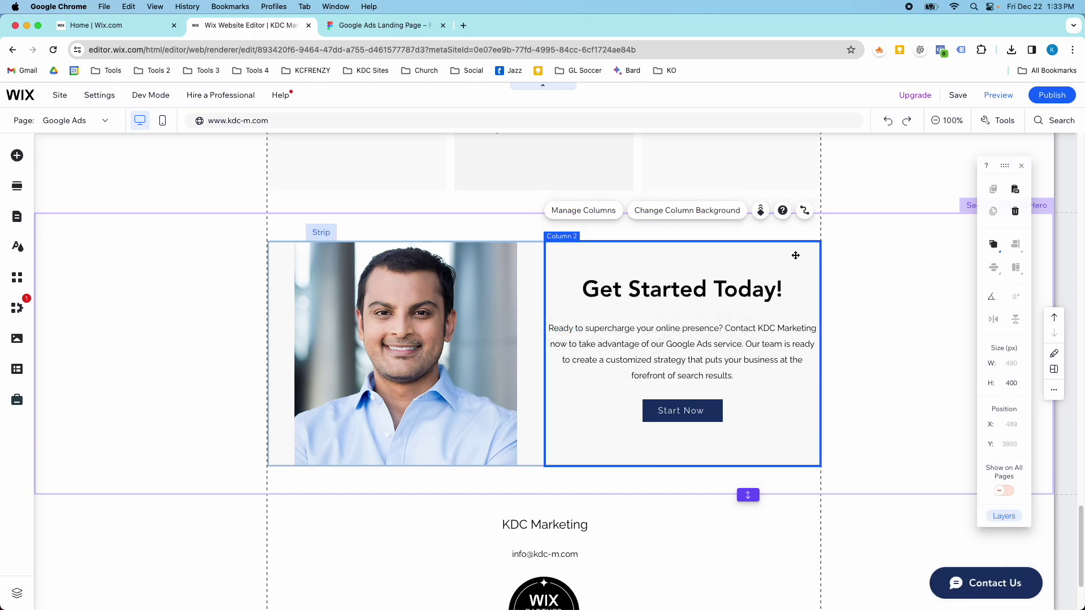
Add a blank section between the Get Started Today! block and the footer
{"action": "scroll", "coordinate": [531, 287], "scroll_direction": "down", "scroll_amount": 3}
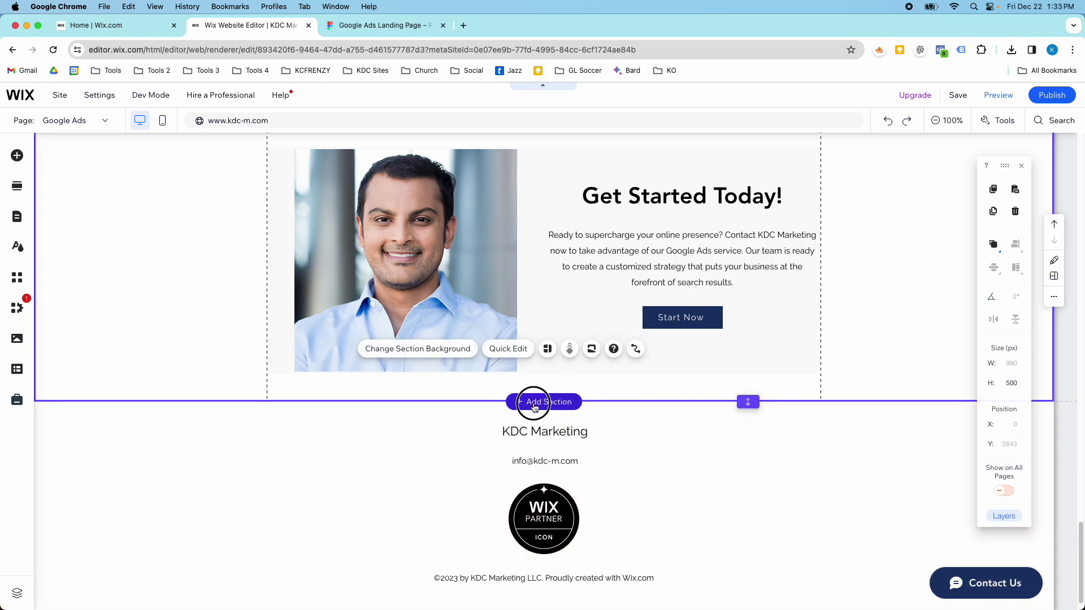
{"action": "left_click", "coordinate": [531, 402]}
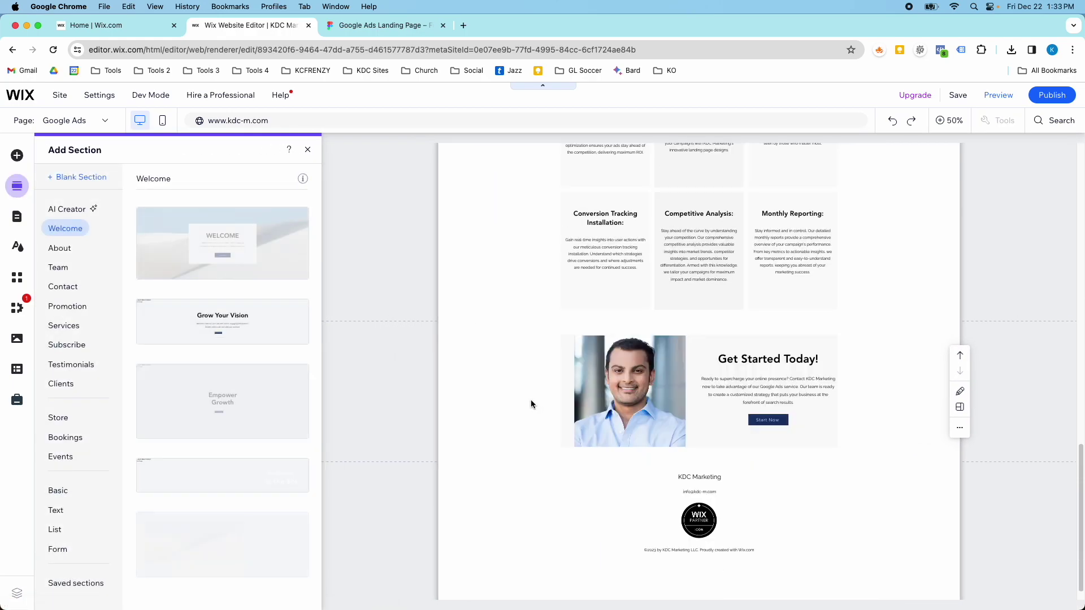
{"action": "left_click", "coordinate": [71, 178]}
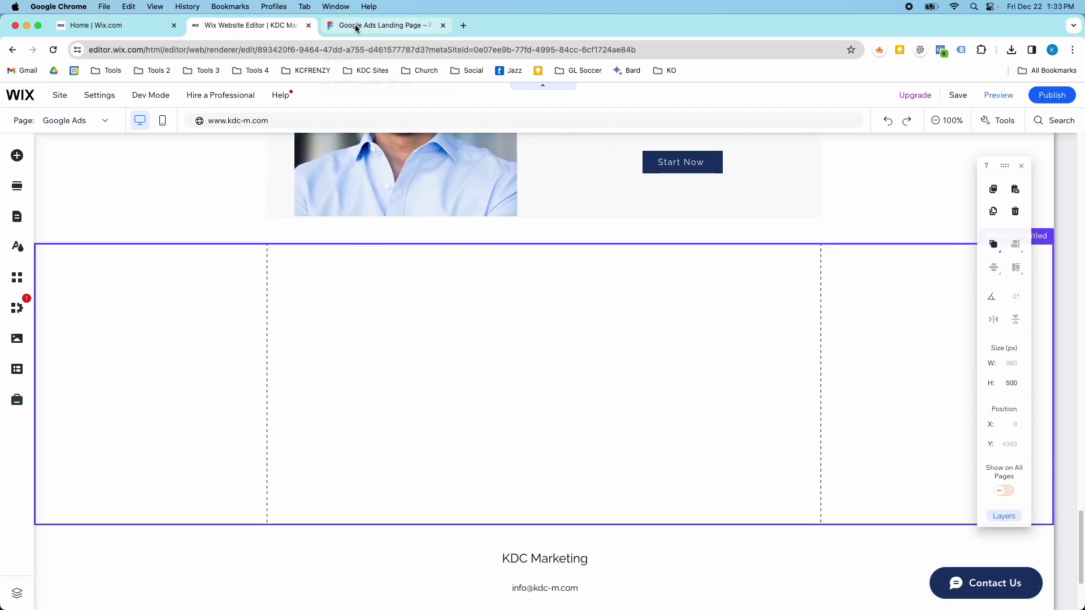
Examine the Additional Resources section and its Google Ads Budget Calculator card in the Figma wireframe, and return to the Wix editor
{"action": "left_click", "coordinate": [357, 26]}
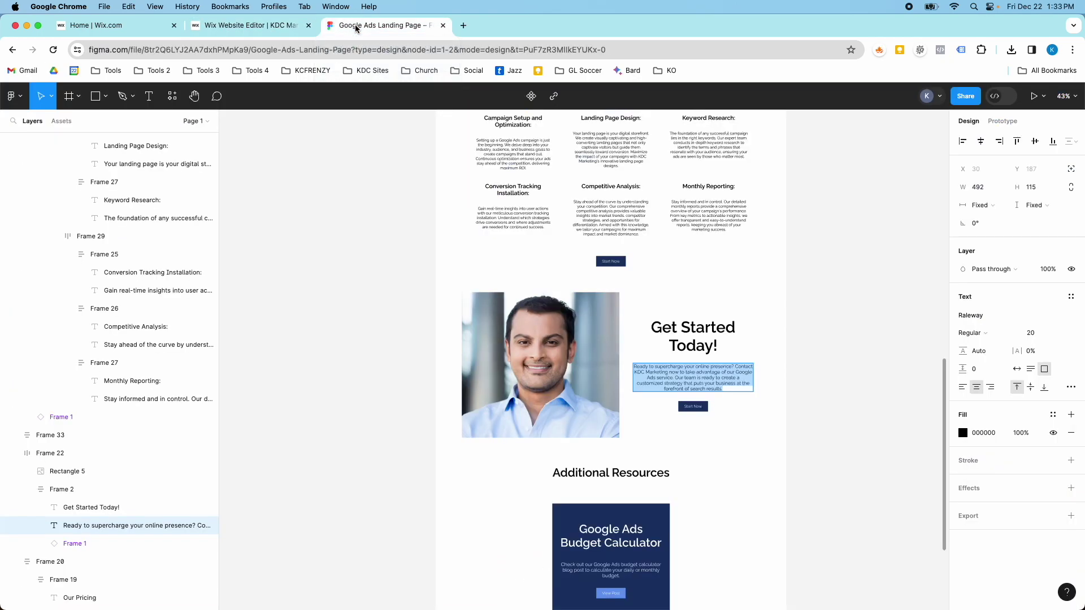
{"action": "scroll", "coordinate": [646, 382], "scroll_direction": "down", "scroll_amount": 5}
{"action": "scroll", "coordinate": [647, 382], "scroll_direction": "up", "scroll_amount": 3}
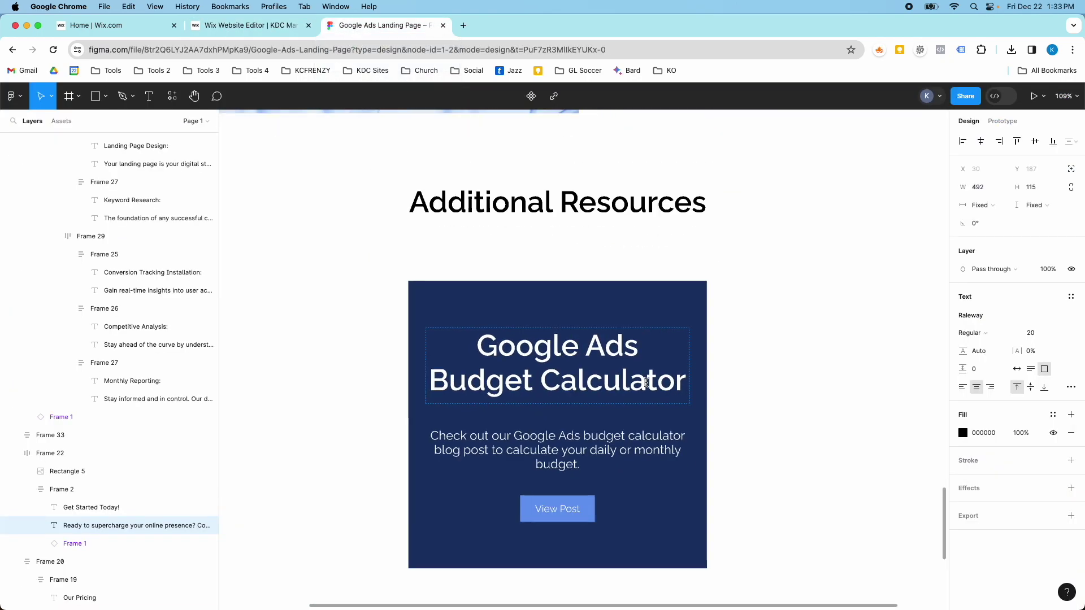
{"action": "scroll", "coordinate": [646, 383], "scroll_direction": "down", "scroll_amount": 5}
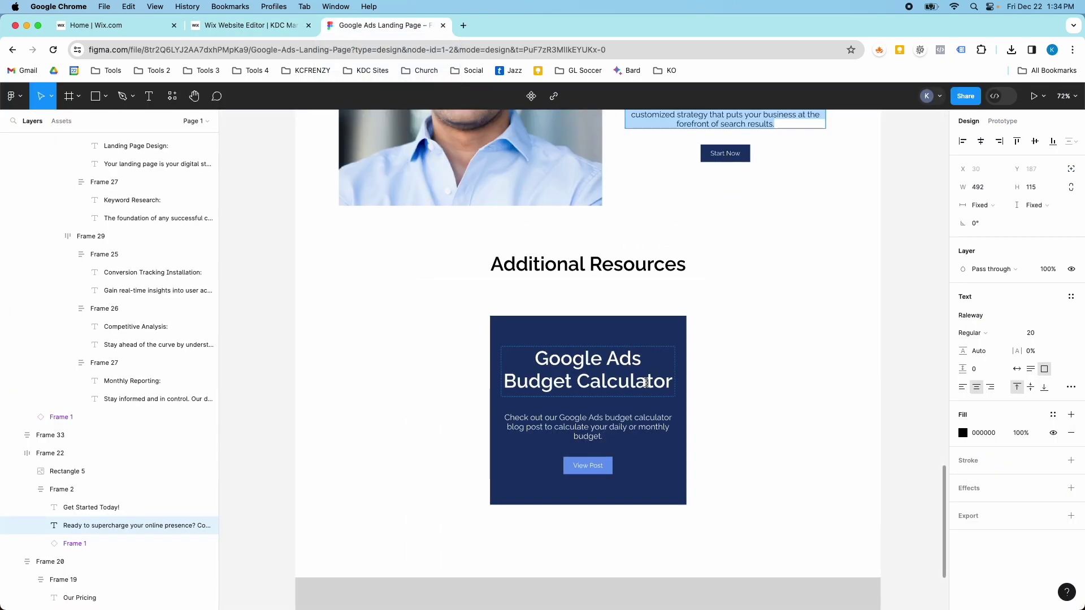
{"action": "left_click", "coordinate": [286, 22]}
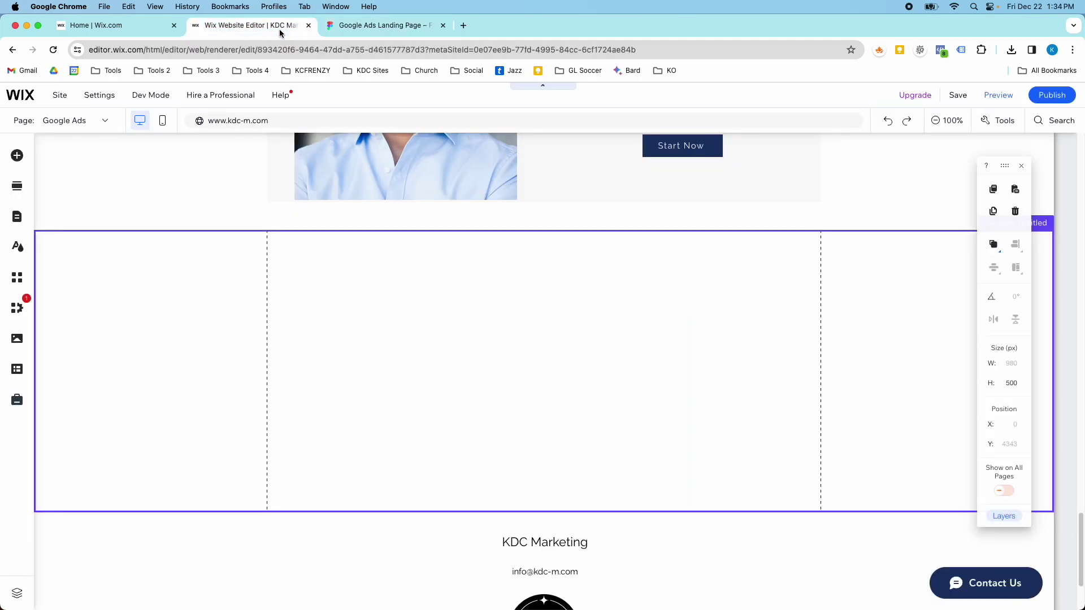
Add the Post List (Sidebar) blog element with the single-post slider layout to the blank section above the footer
{"action": "left_click", "coordinate": [17, 156]}
{"action": "left_click", "coordinate": [57, 497]}
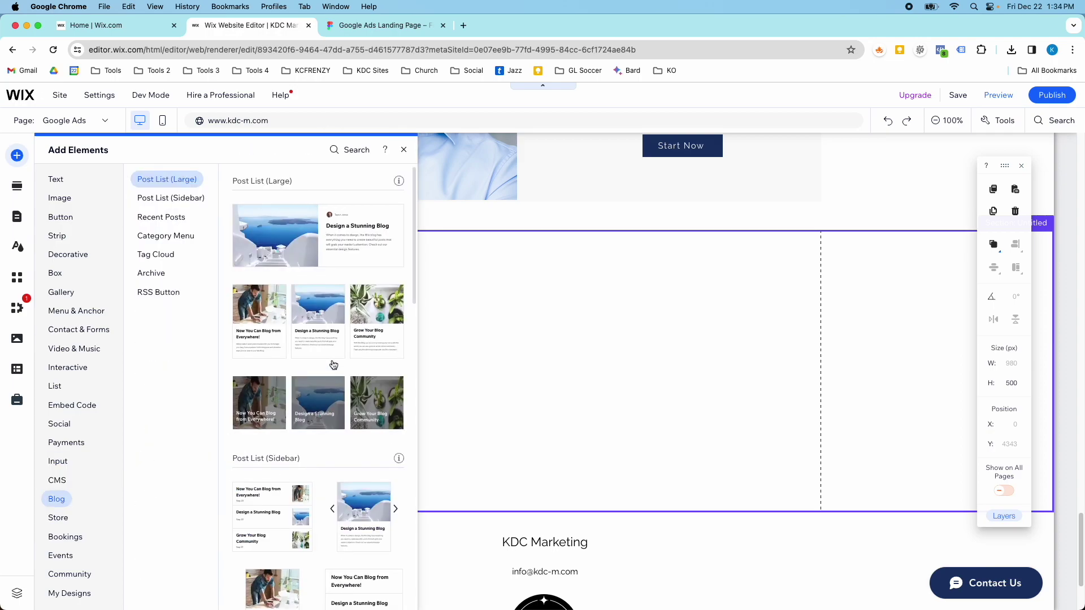
{"action": "scroll", "coordinate": [331, 366], "scroll_direction": "down", "scroll_amount": 2}
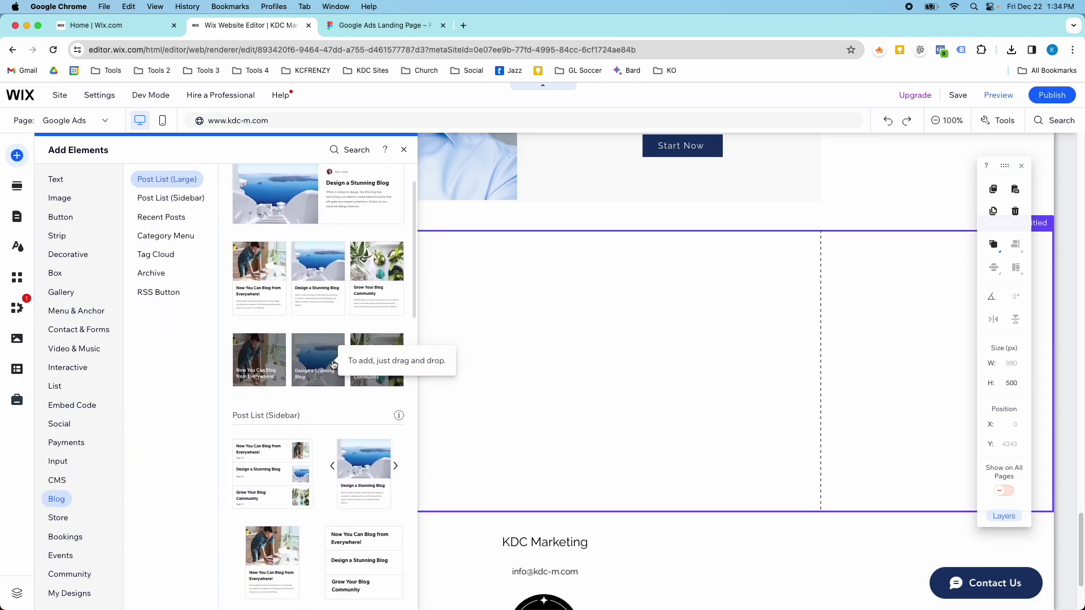
{"action": "left_click", "coordinate": [181, 198]}
{"action": "left_click", "coordinate": [183, 221]}
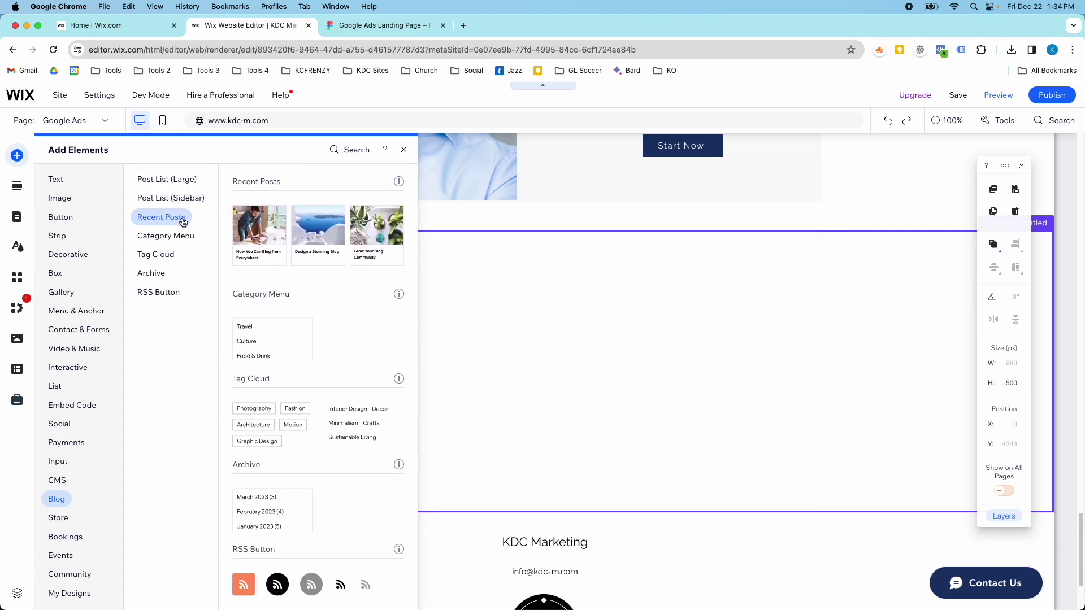
{"action": "left_click", "coordinate": [182, 236]}
{"action": "left_click", "coordinate": [177, 198]}
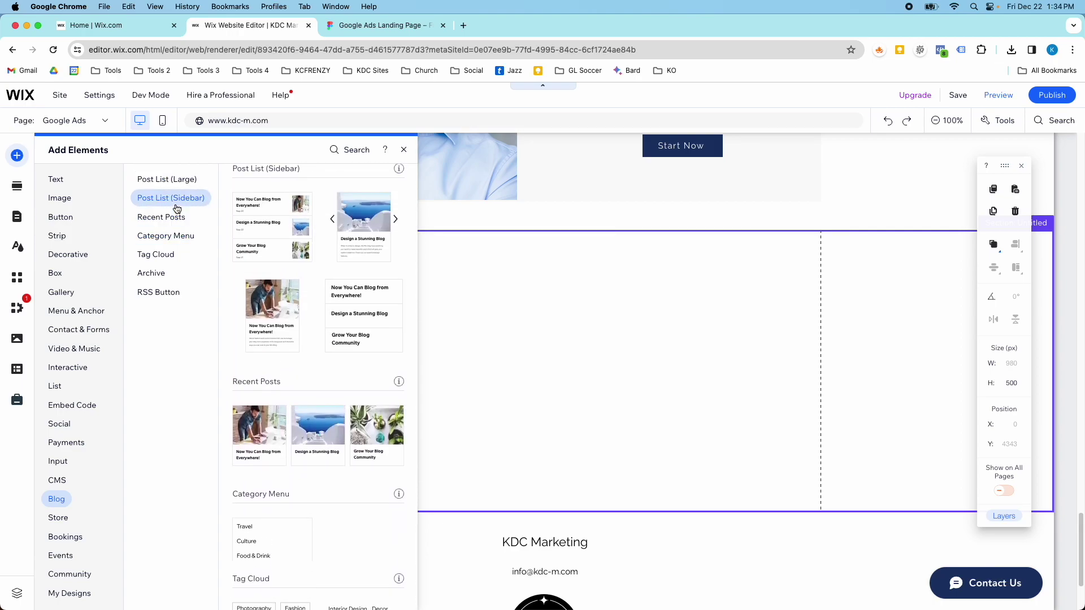
{"action": "left_click", "coordinate": [176, 182]}
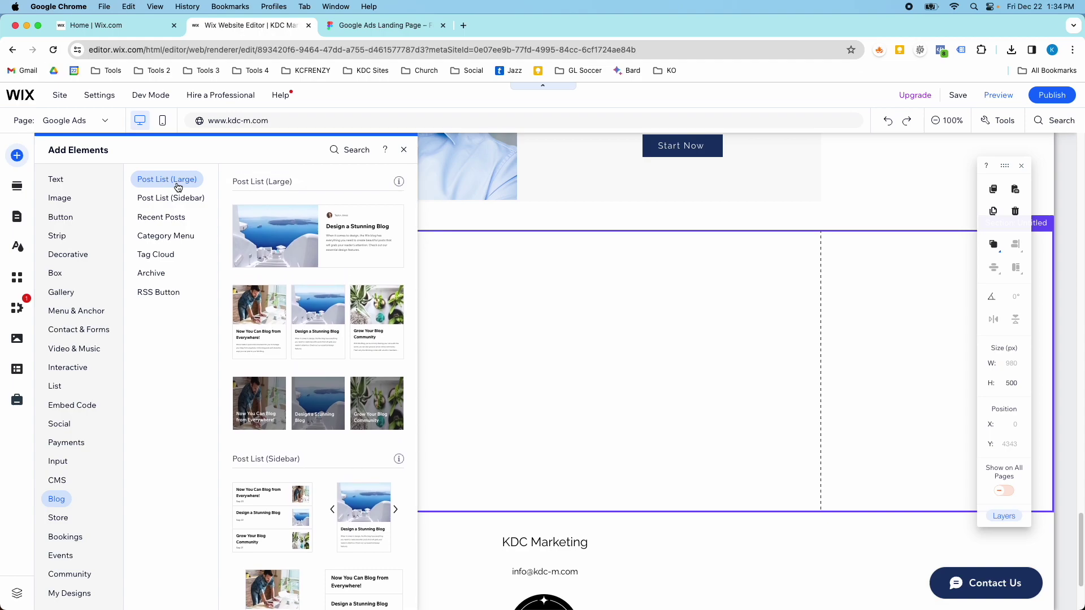
{"action": "left_click", "coordinate": [175, 199]}
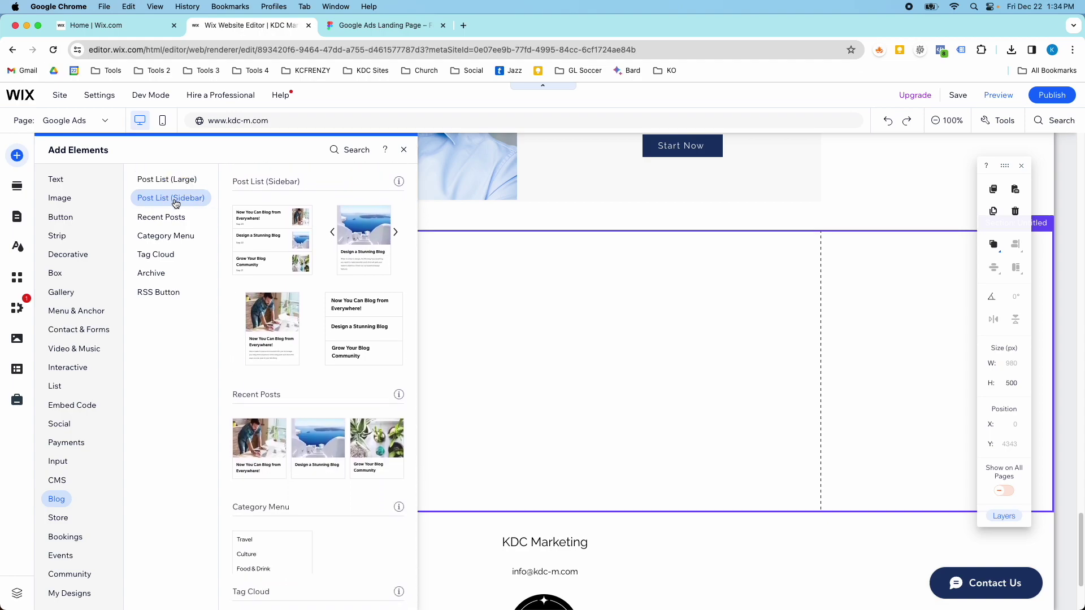
{"action": "left_click", "coordinate": [176, 180]}
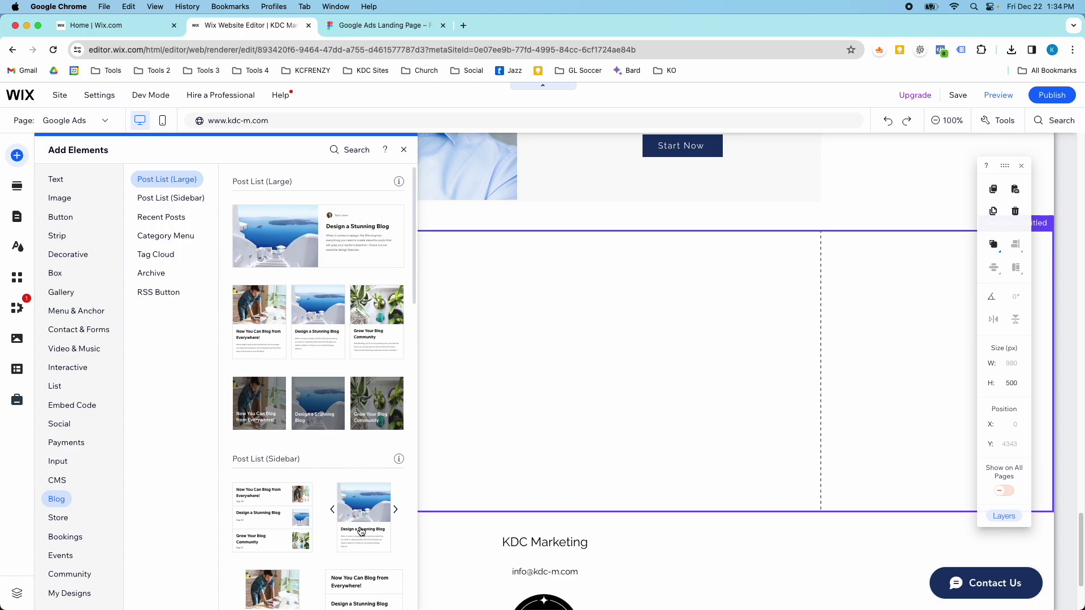
{"action": "left_click_drag", "start_coordinate": [361, 515], "coordinate": [545, 397]}
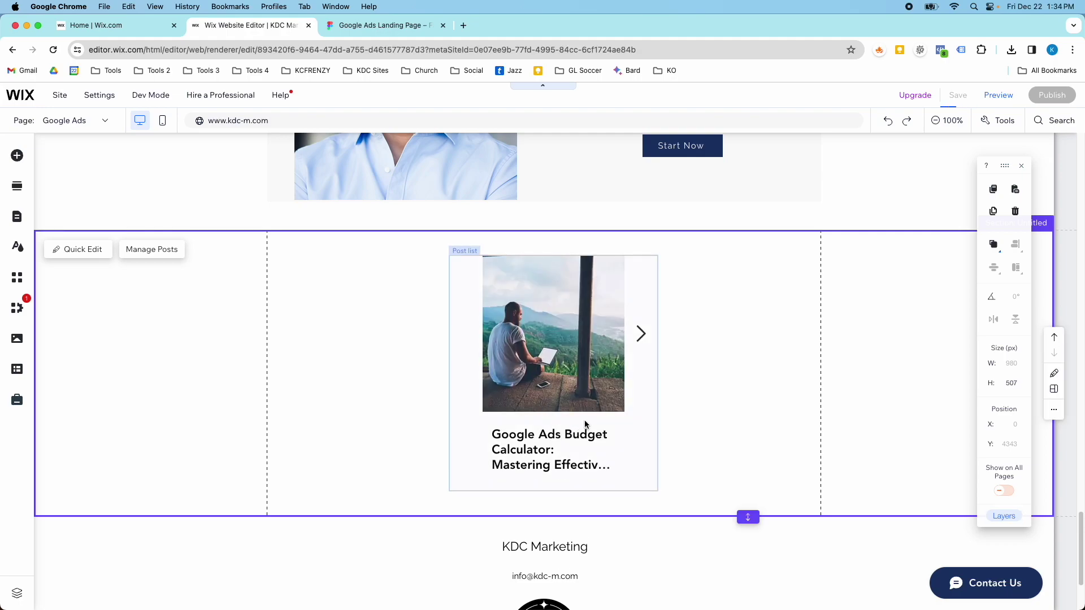
Enlarge the post list to about 472 by 494 px and position it near the section's horizontal centre
{"action": "scroll", "coordinate": [601, 405], "scroll_direction": "down", "scroll_amount": 2}
{"action": "left_click", "coordinate": [605, 341]}
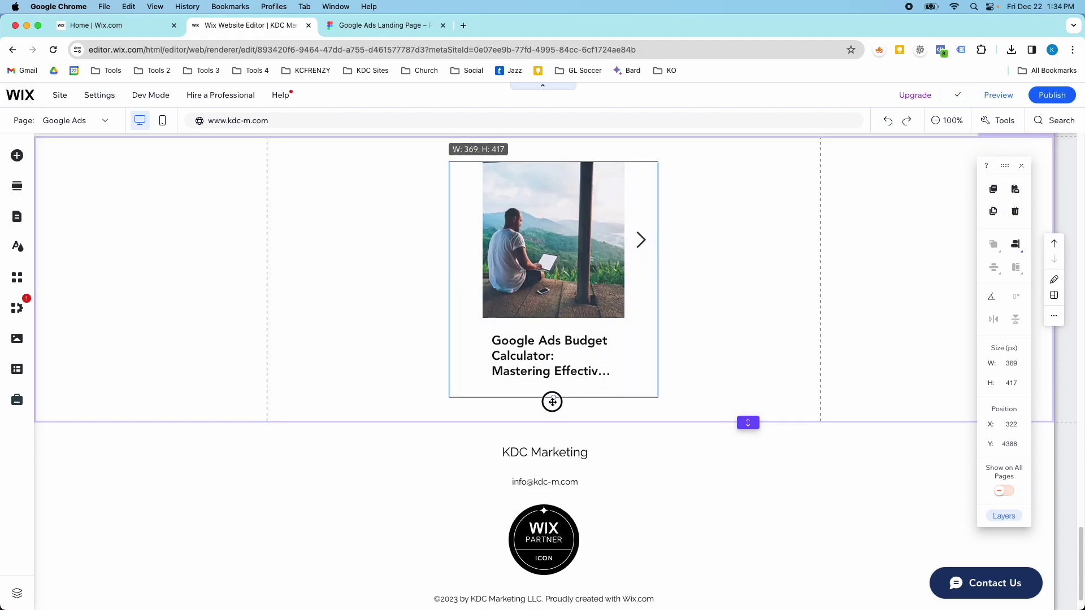
{"action": "left_click_drag", "start_coordinate": [551, 407], "coordinate": [553, 399]}
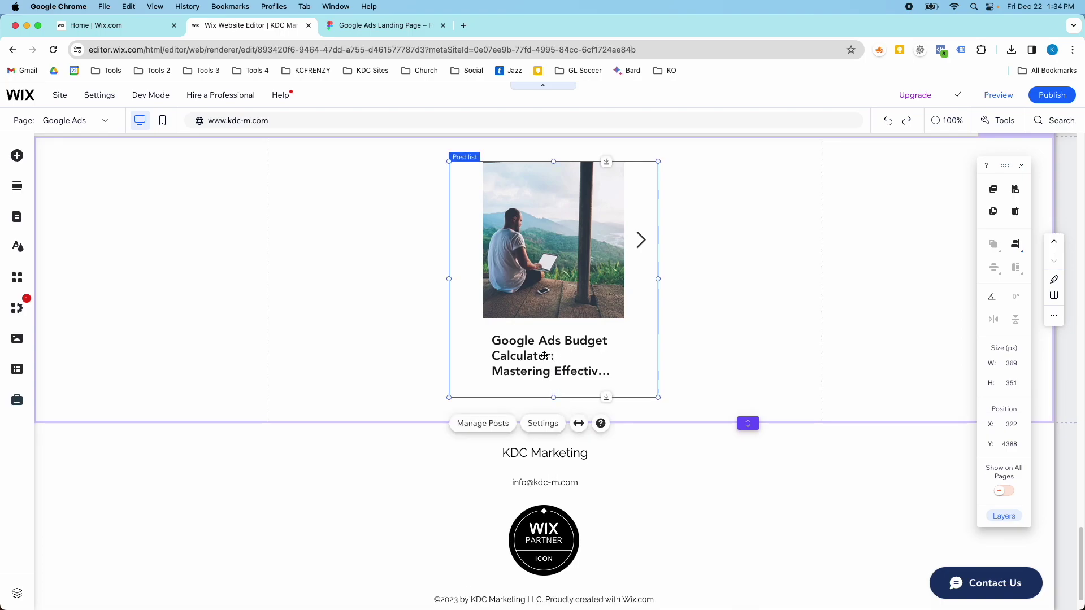
{"action": "mouse_move", "coordinate": [449, 280]}
{"action": "left_mouse_down"}
{"action": "mouse_move", "coordinate": [363, 274]}
{"action": "mouse_move", "coordinate": [466, 278]}
{"action": "left_mouse_up"}
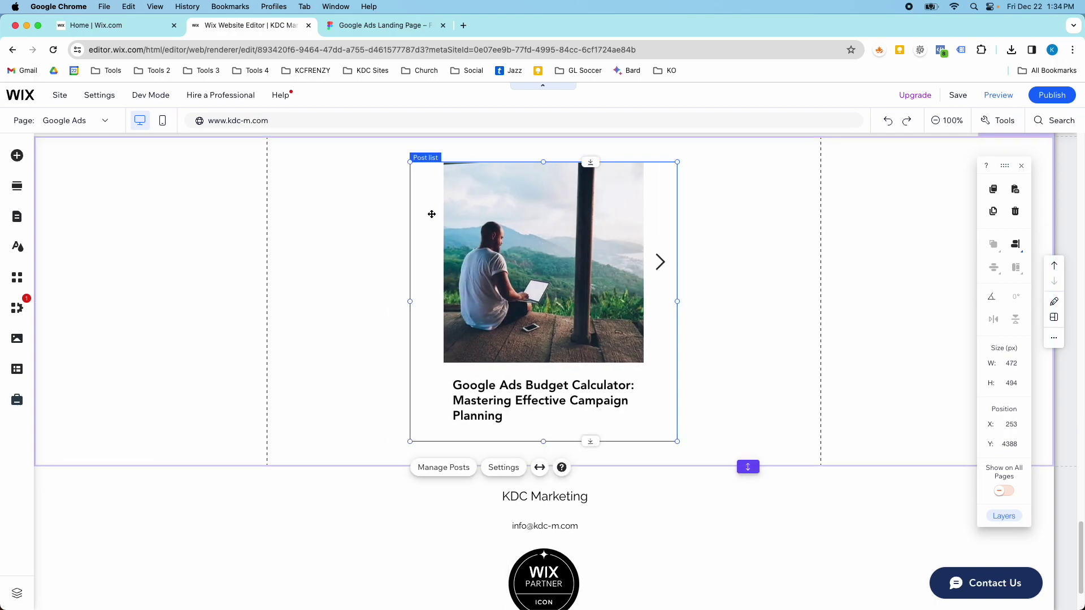
Restrict the post list to the Google Ads category and set the number of posts to show to 1
{"action": "left_click", "coordinate": [489, 468]}
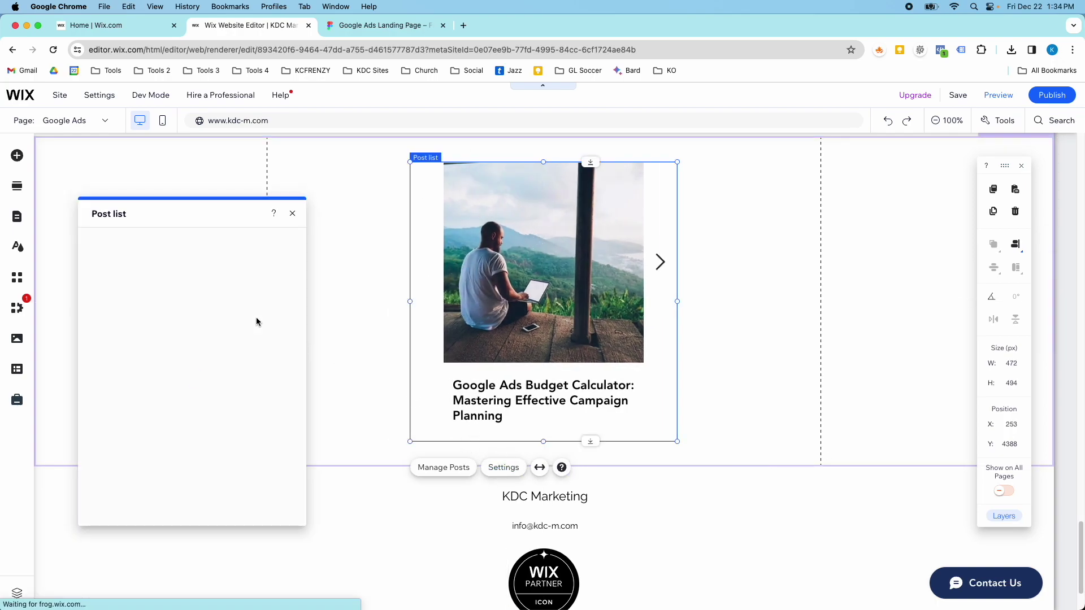
{"action": "left_click", "coordinate": [108, 265]}
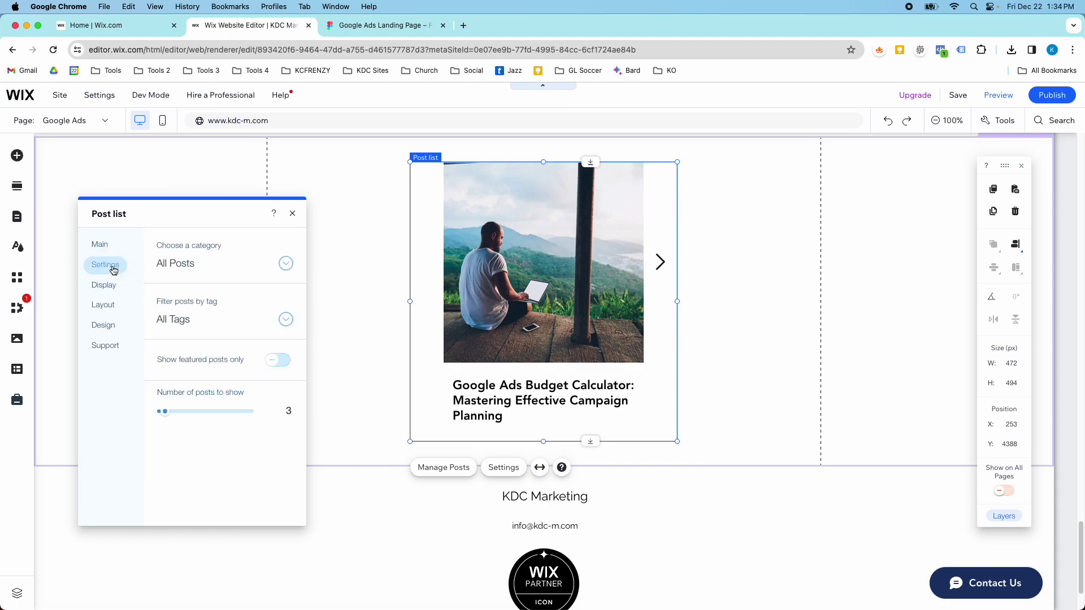
{"action": "left_click", "coordinate": [215, 269]}
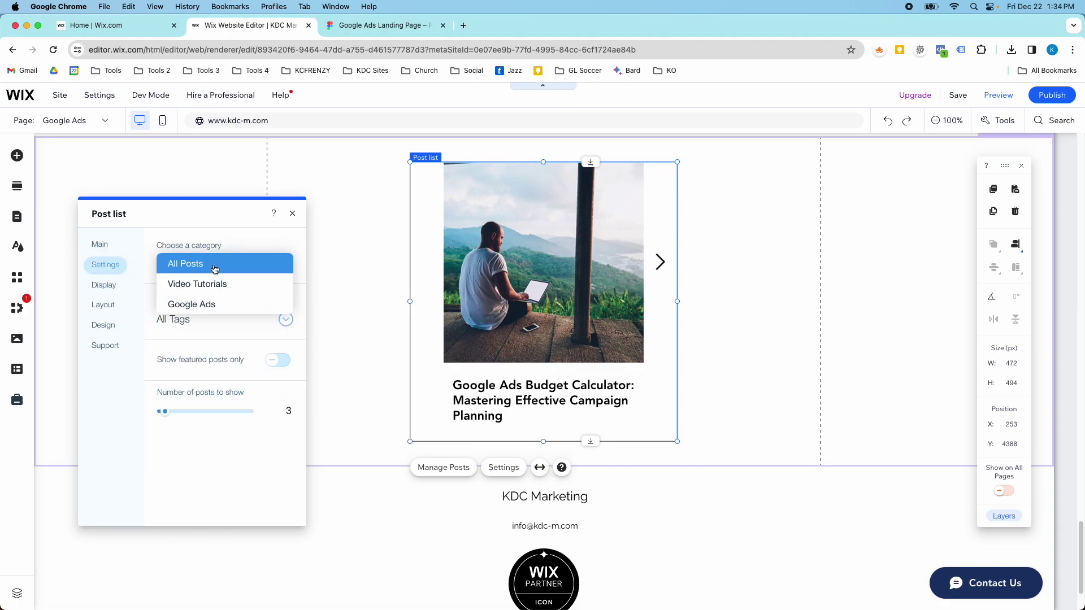
{"action": "left_click", "coordinate": [212, 304]}
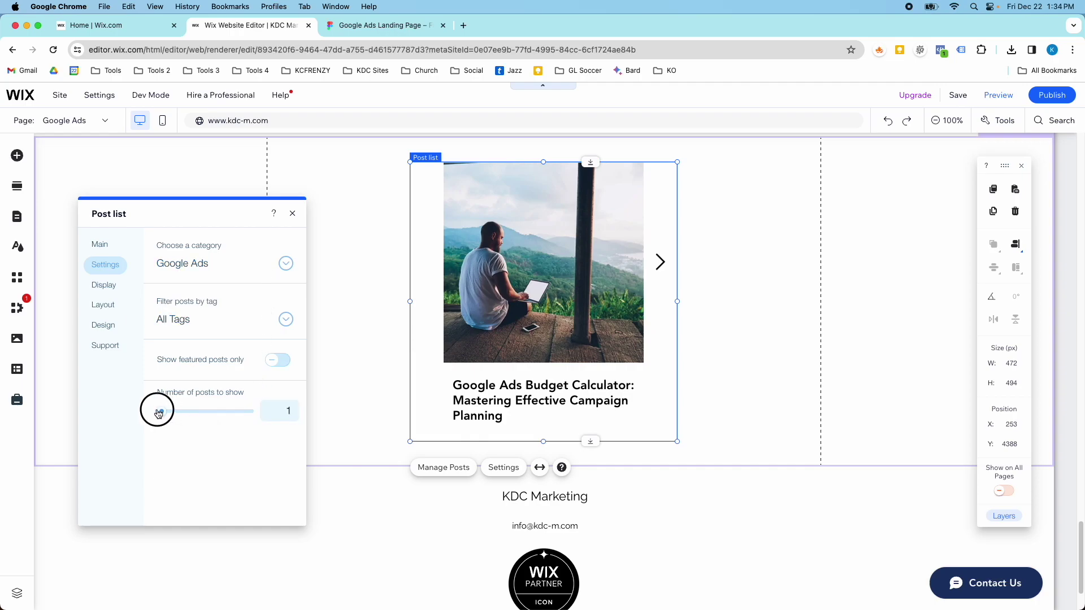
Try showing the writer name and publish date on the post list feed
{"action": "left_click", "coordinate": [102, 285]}
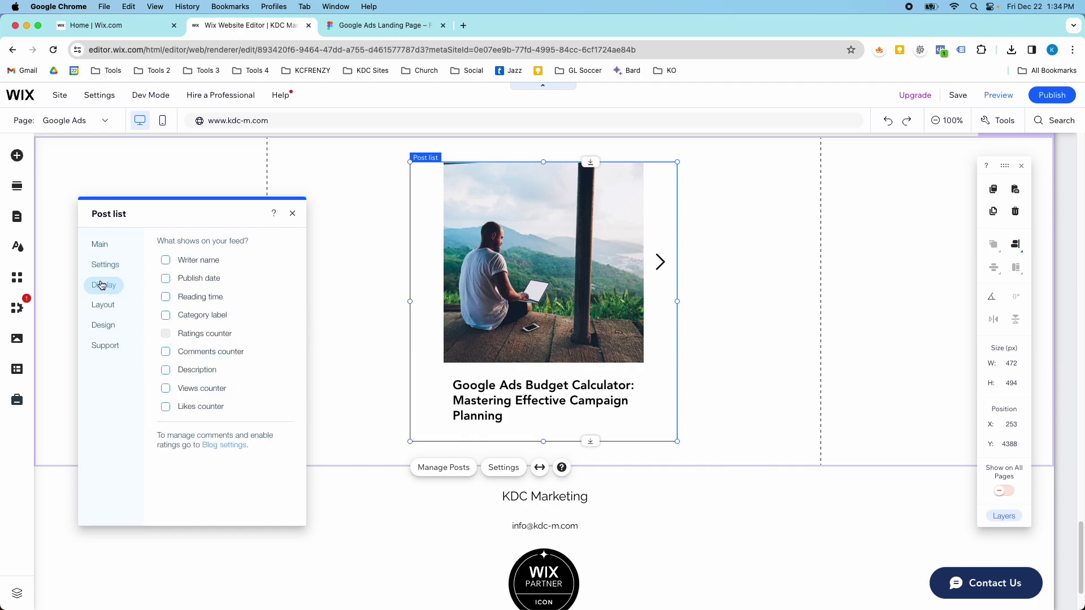
{"action": "left_click", "coordinate": [165, 261]}
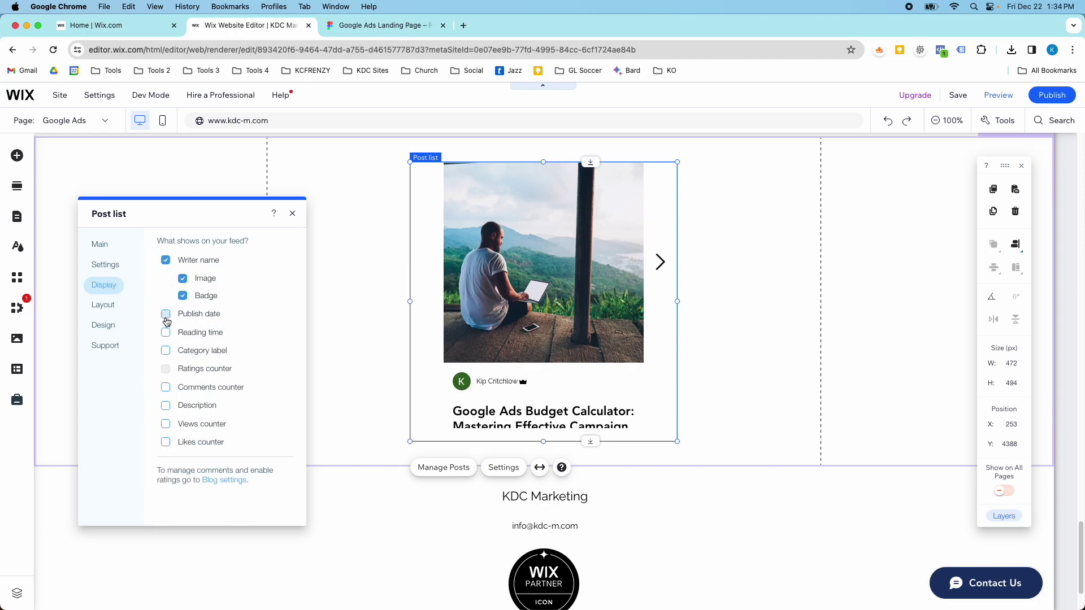
{"action": "left_click", "coordinate": [166, 260]}
{"action": "left_click", "coordinate": [165, 279]}
{"action": "left_click", "coordinate": [165, 280]}
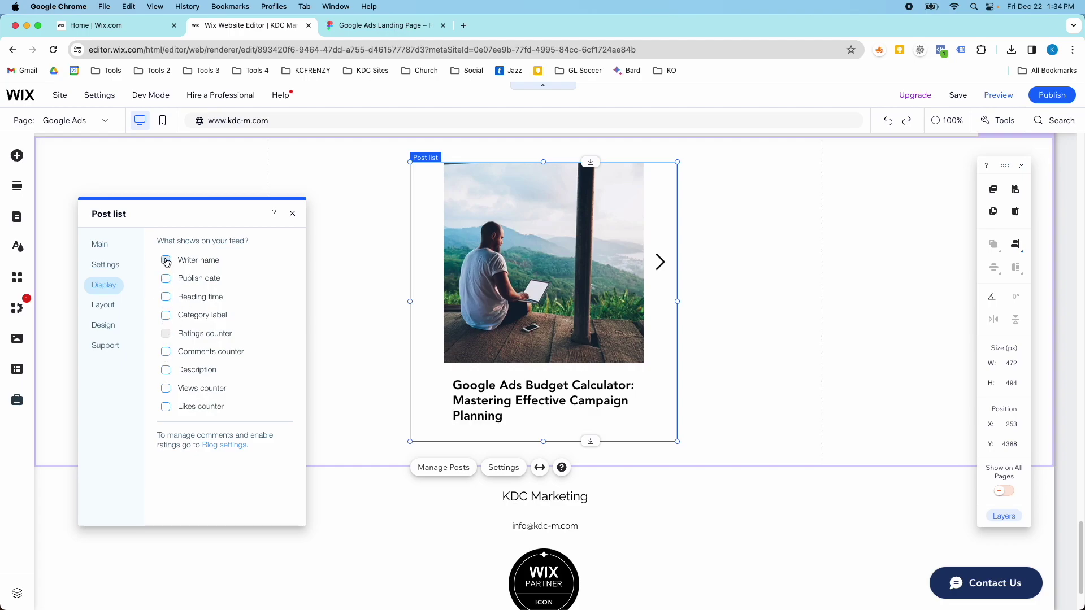
{"action": "left_click", "coordinate": [165, 260]}
{"action": "left_click", "coordinate": [166, 261]}
Extend the section's height and move the post list down to about Y 4629, leaving room for a heading above it
{"action": "scroll", "coordinate": [480, 339], "scroll_direction": "down", "scroll_amount": 1}
{"action": "left_click", "coordinate": [483, 339]}
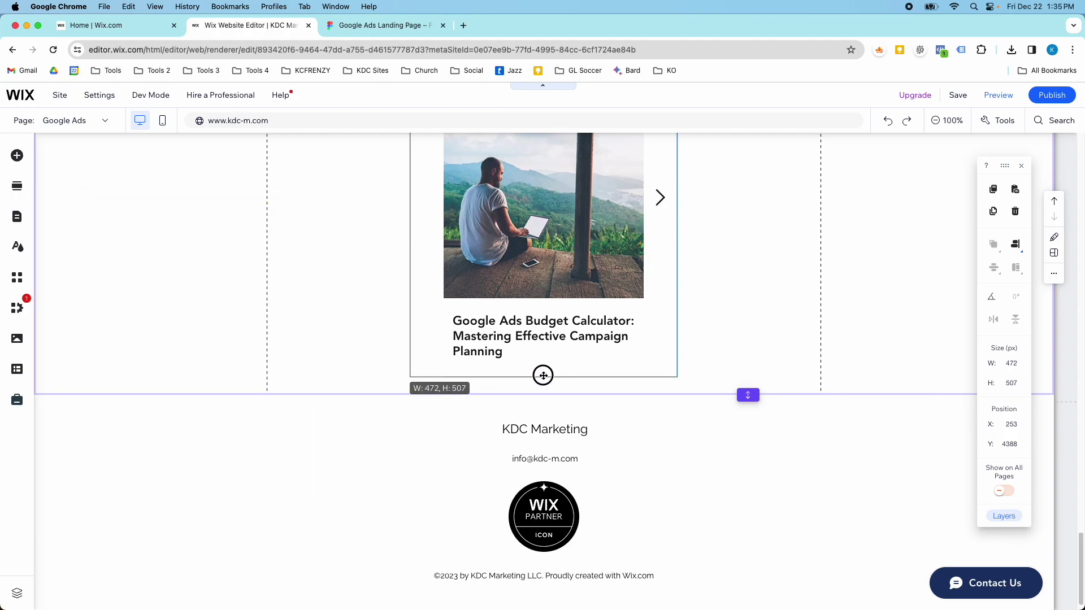
{"action": "scroll", "coordinate": [686, 362], "scroll_direction": "up", "scroll_amount": 4}
{"action": "scroll", "coordinate": [687, 363], "scroll_direction": "down", "scroll_amount": 4}
{"action": "left_click_drag", "start_coordinate": [747, 428], "coordinate": [755, 566]}
{"action": "scroll", "coordinate": [674, 432], "scroll_direction": "down", "scroll_amount": 2}
{"action": "left_click", "coordinate": [596, 276]}
{"action": "left_click_drag", "start_coordinate": [596, 277], "coordinate": [586, 392]}
{"action": "scroll", "coordinate": [682, 366], "scroll_direction": "up", "scroll_amount": 2}
Copy the Additional Resources heading text from the Figma wireframe and return to the Wix editor
{"action": "left_click", "coordinate": [333, 26]}
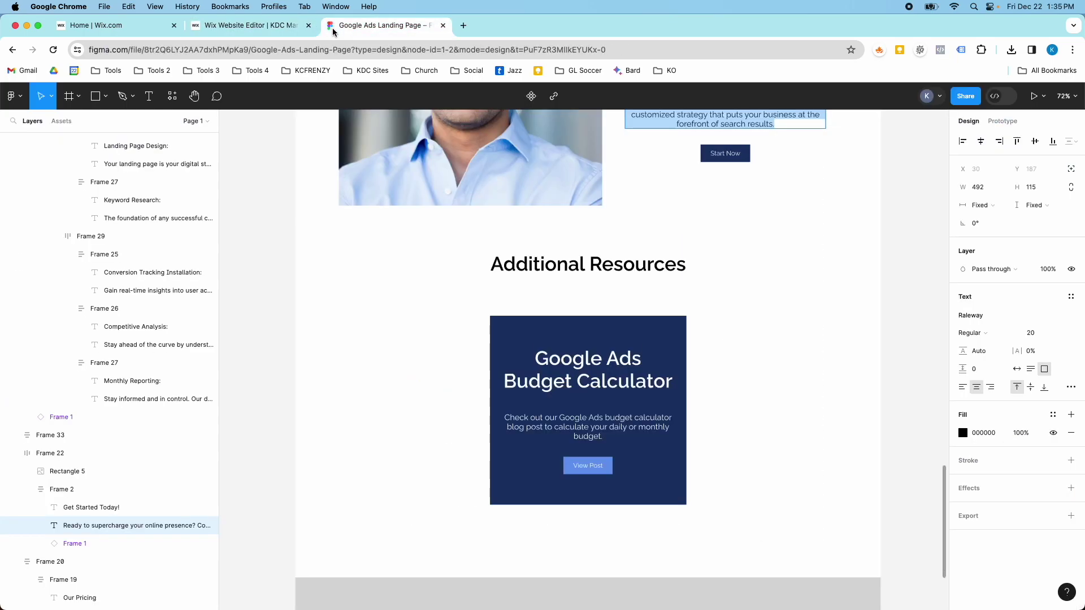
{"action": "triple_click", "coordinate": [524, 262]}
{"action": "key", "text": "super+c"}
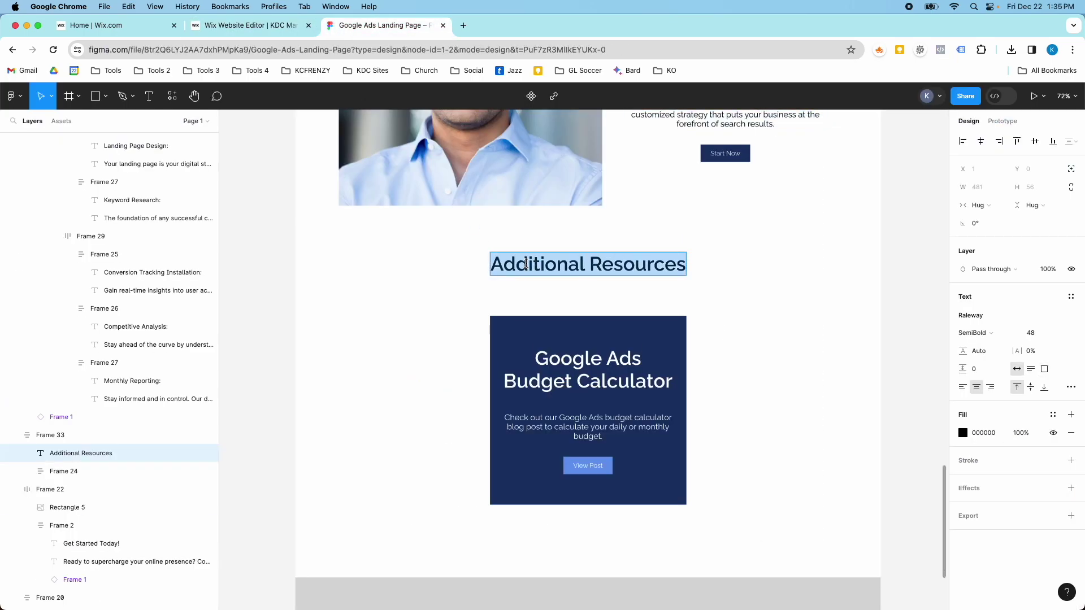
{"action": "left_click", "coordinate": [285, 31]}
Place a copy of the Our Services heading above the post list and replace its text with Additional Resources
{"action": "scroll", "coordinate": [615, 248], "scroll_direction": "up", "scroll_amount": 15}
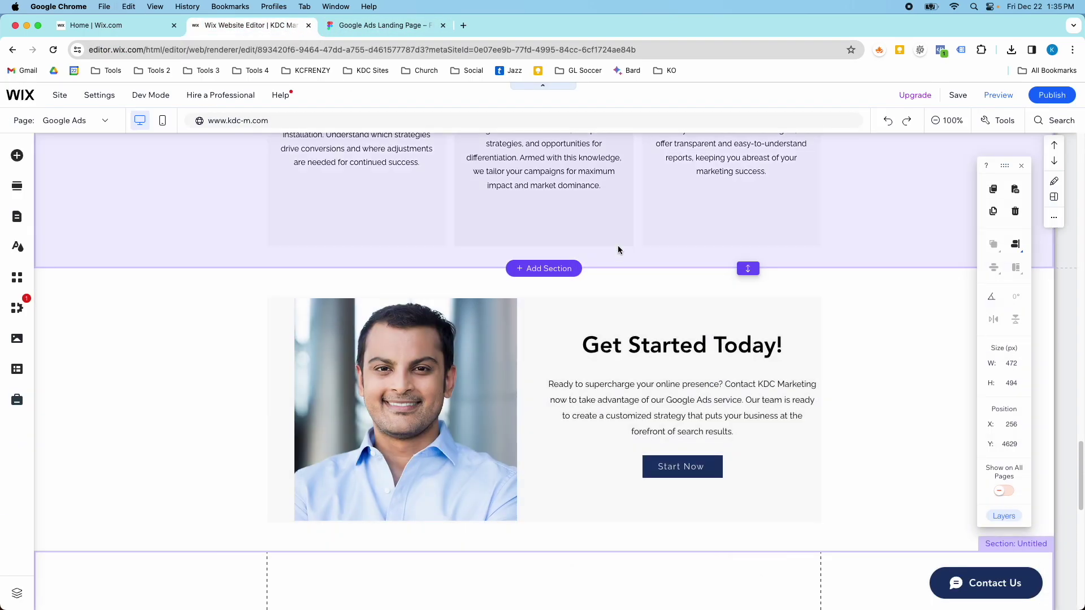
{"action": "left_click", "coordinate": [530, 153]}
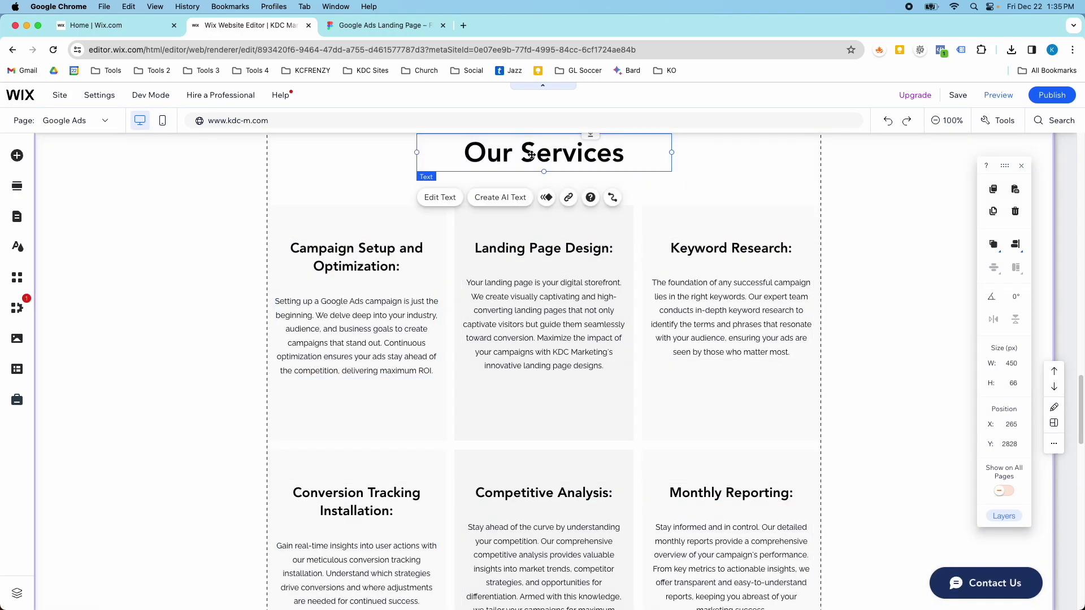
{"action": "left_click_drag", "start_coordinate": [531, 155], "coordinate": [525, 408]}
{"action": "left_click", "coordinate": [1016, 244]}
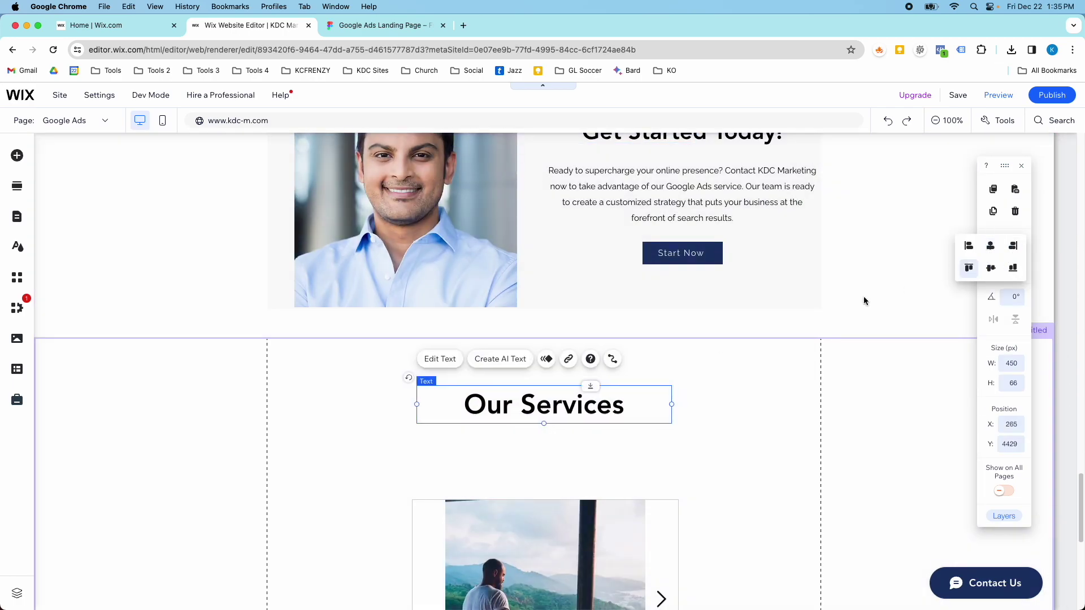
{"action": "double_click", "coordinate": [521, 407]}
{"action": "key", "text": "super+v"}
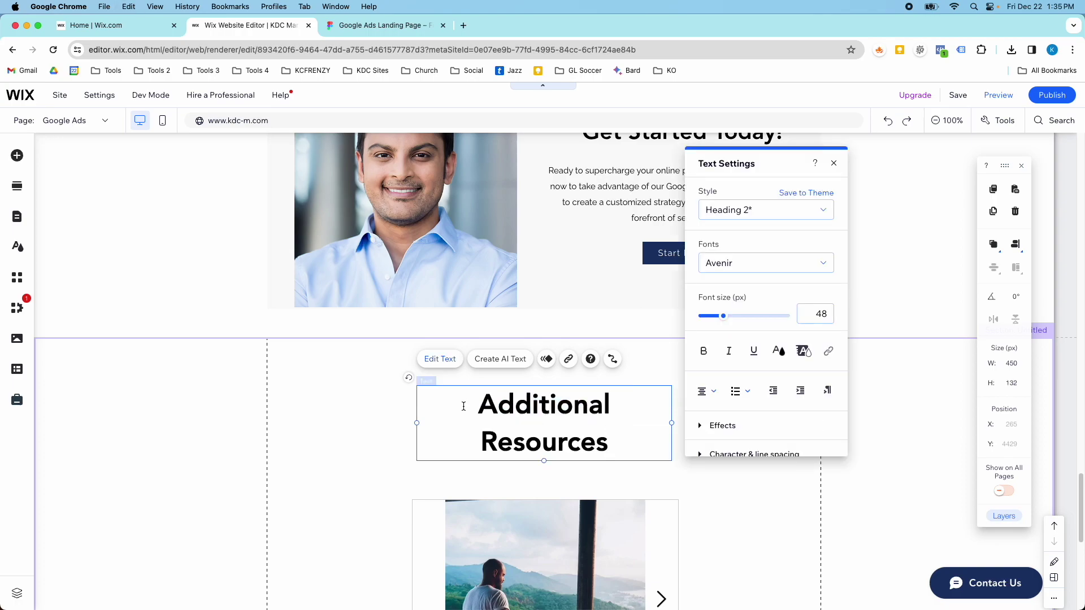
Widen the Additional Resources heading to about 633 px, centre it horizontally and move it up to about Y 4409
{"action": "left_click", "coordinate": [419, 414]}
{"action": "left_click", "coordinate": [439, 422]}
{"action": "left_click_drag", "start_coordinate": [418, 424], "coordinate": [314, 424]}
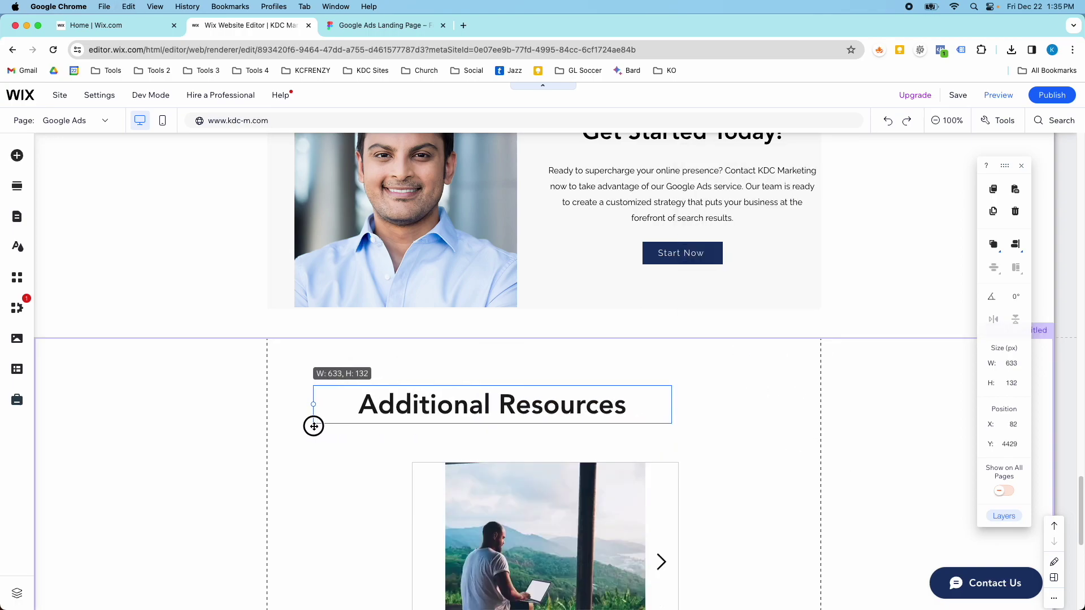
{"action": "left_click", "coordinate": [1015, 244]}
{"action": "left_click", "coordinate": [991, 247]}
{"action": "left_click_drag", "start_coordinate": [617, 397], "coordinate": [621, 384]}
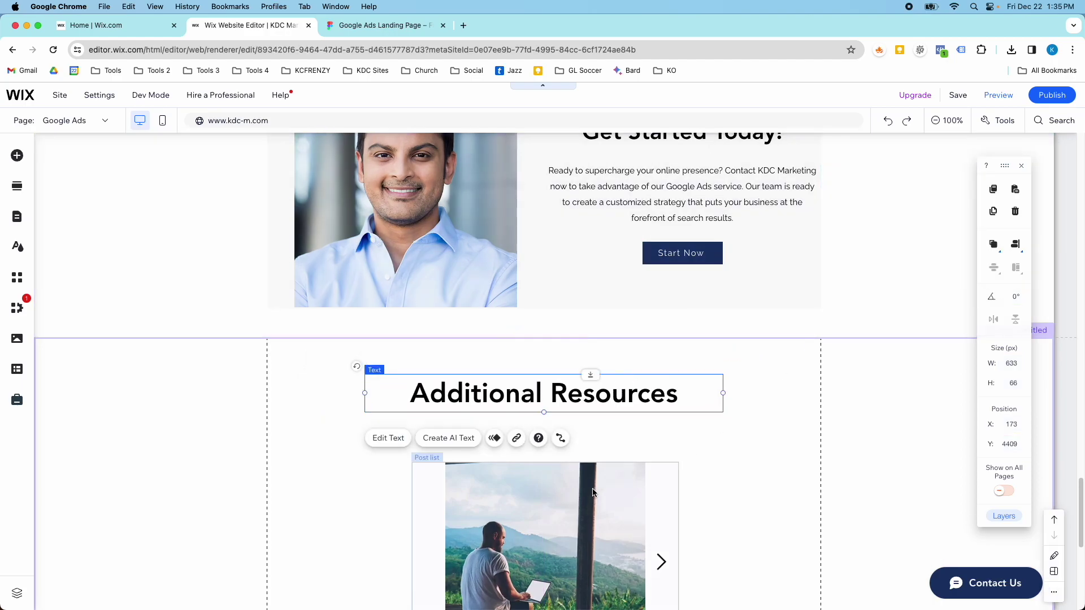
Move the post list up to about Y 4548 and centre it beneath the Additional Resources heading at X 254
{"action": "scroll", "coordinate": [570, 461], "scroll_direction": "down", "scroll_amount": 5}
{"action": "left_click", "coordinate": [580, 425]}
{"action": "left_click_drag", "start_coordinate": [580, 424], "coordinate": [579, 415]}
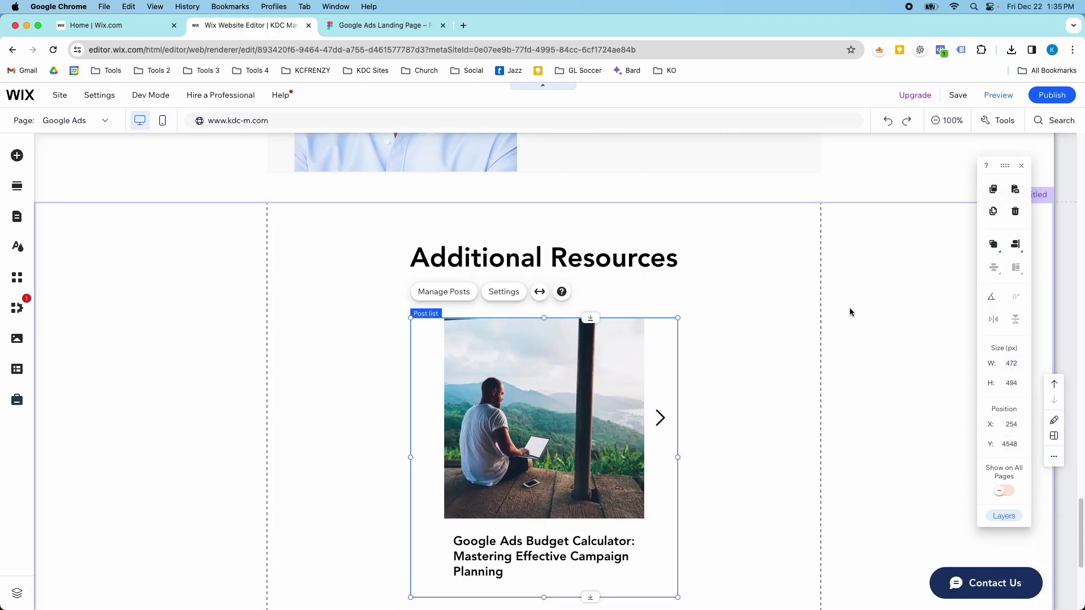
{"action": "left_click", "coordinate": [1016, 244]}
Set the post list to show 3 posts from the Google Ads category and close its settings
{"action": "scroll", "coordinate": [602, 284], "scroll_direction": "down", "scroll_amount": 4}
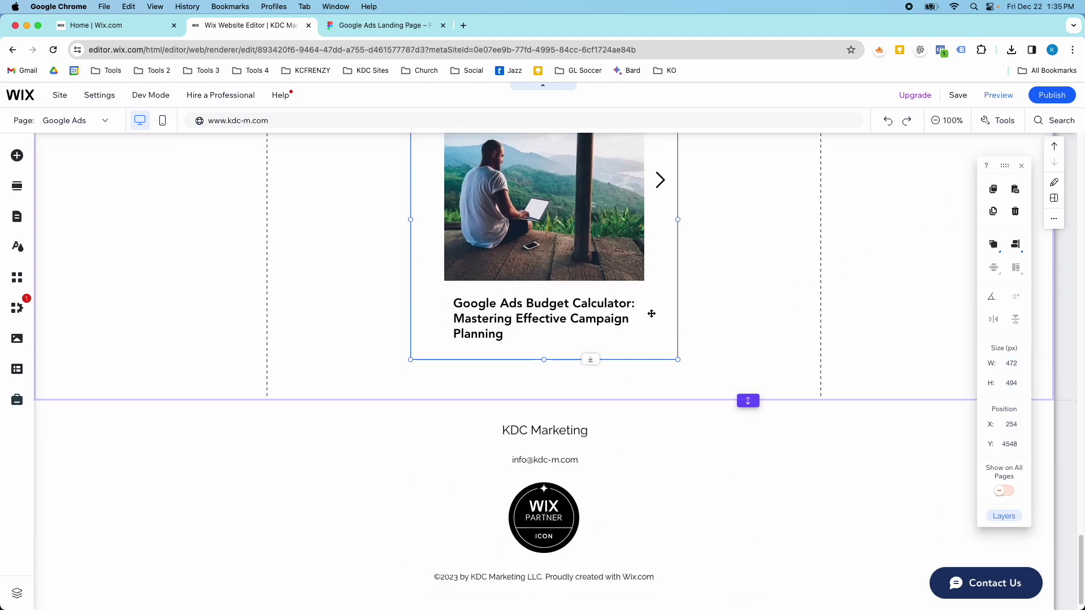
{"action": "left_click", "coordinate": [490, 386]}
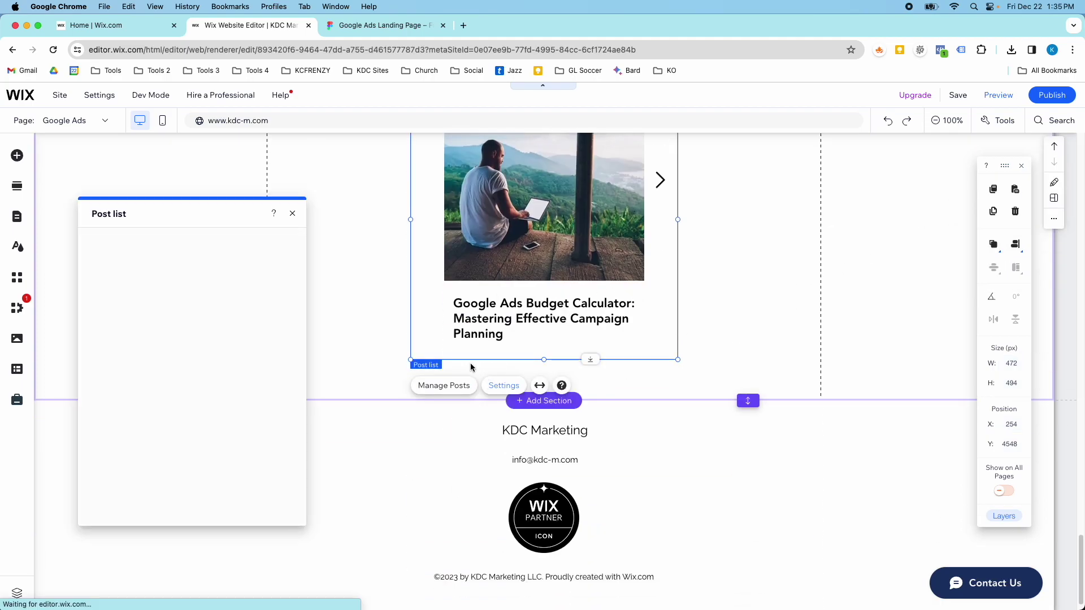
{"action": "left_click", "coordinate": [103, 265]}
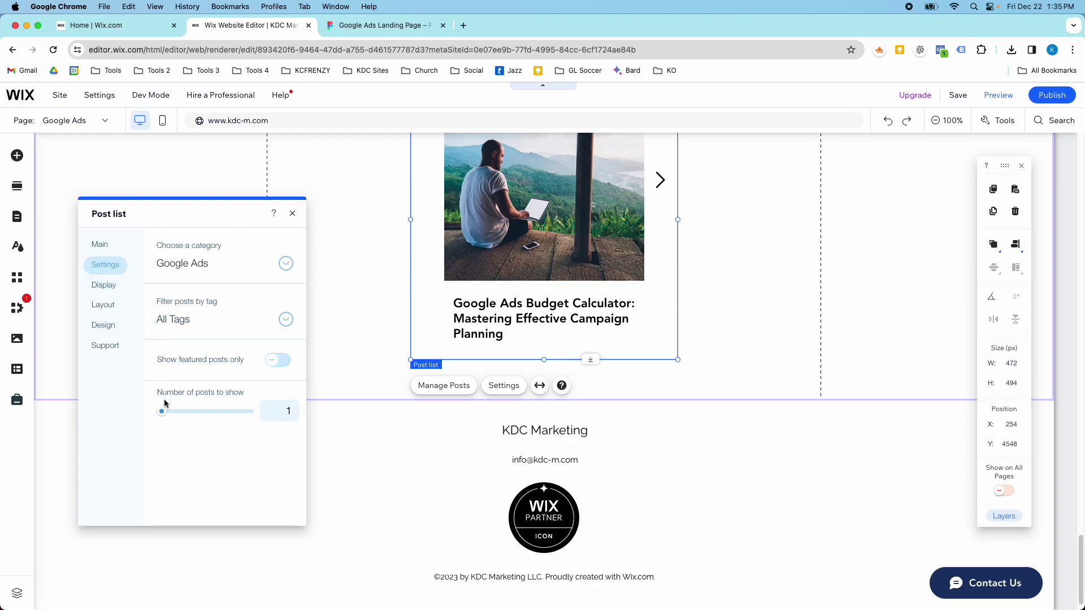
{"action": "left_click", "coordinate": [356, 310]}
Shrink the post list to 437 × 467 px
{"action": "left_click", "coordinate": [426, 244]}
{"action": "left_click", "coordinate": [400, 220]}
{"action": "left_click_drag", "start_coordinate": [426, 221], "coordinate": [429, 311]}
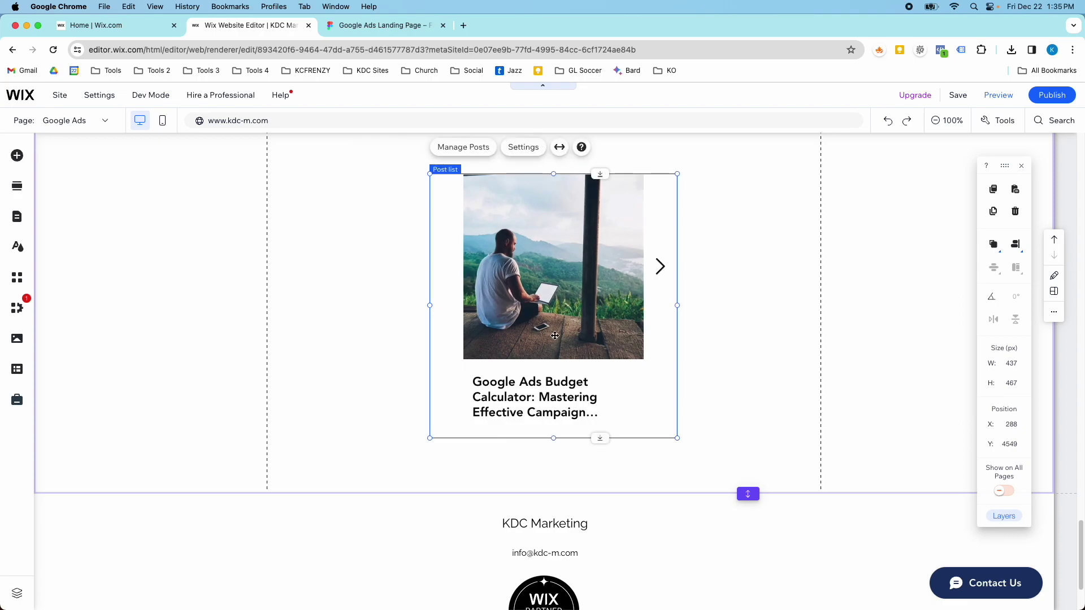
Centre the post list beneath the Additional Resources heading at X 271, Y 4534 and shorten its section to 761 px
{"action": "scroll", "coordinate": [606, 332], "scroll_direction": "up", "scroll_amount": 1}
{"action": "left_click_drag", "start_coordinate": [563, 334], "coordinate": [561, 327]}
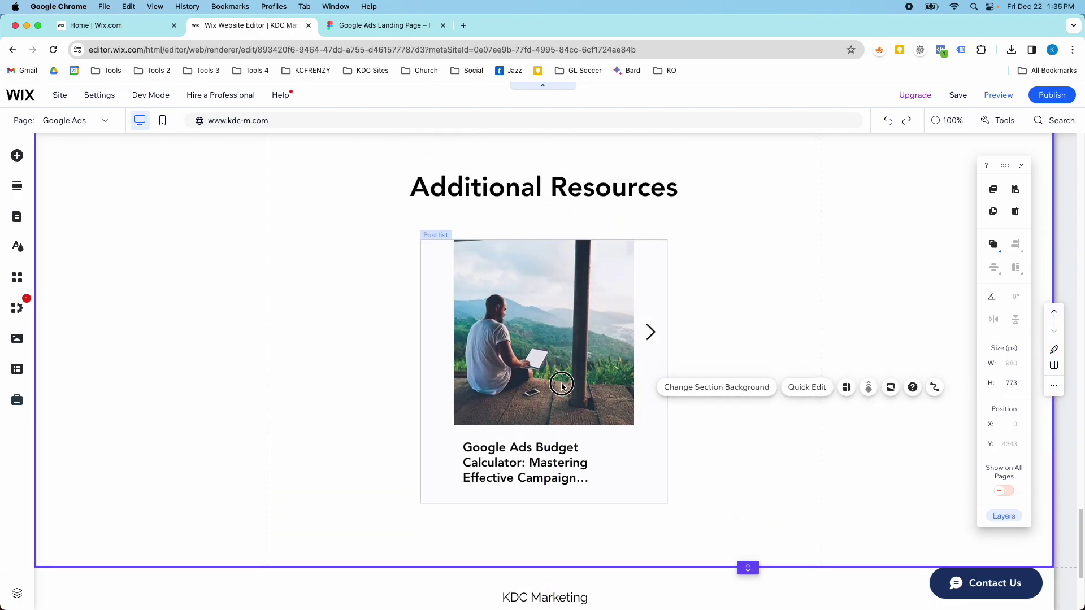
{"action": "left_click", "coordinate": [734, 560]}
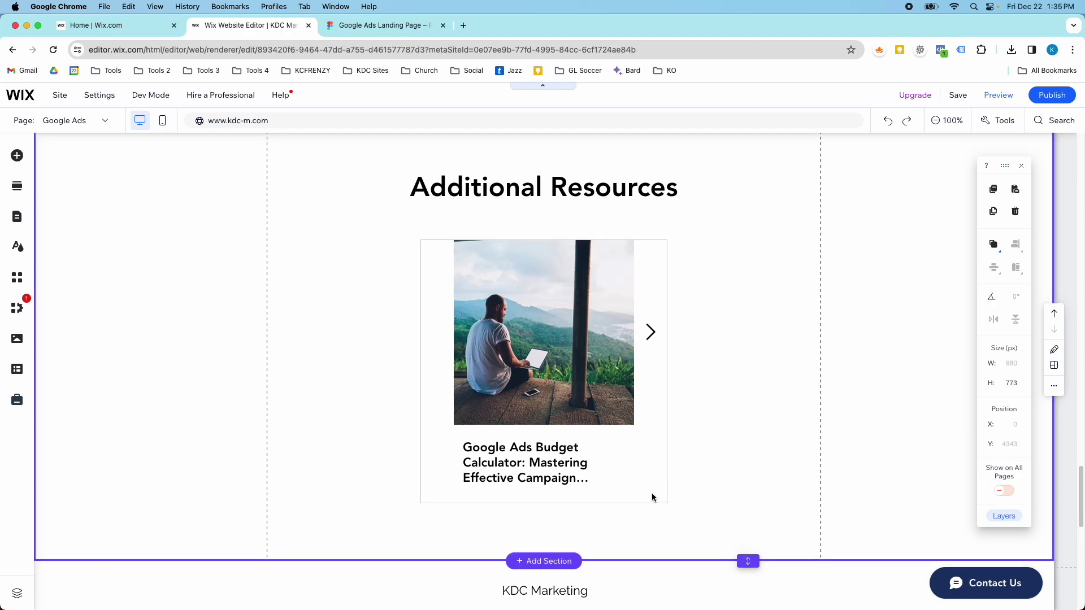
Review the post list's general, display, layout and design settings, and close them without editing
{"action": "left_click", "coordinate": [432, 295]}
{"action": "left_click", "coordinate": [504, 216]}
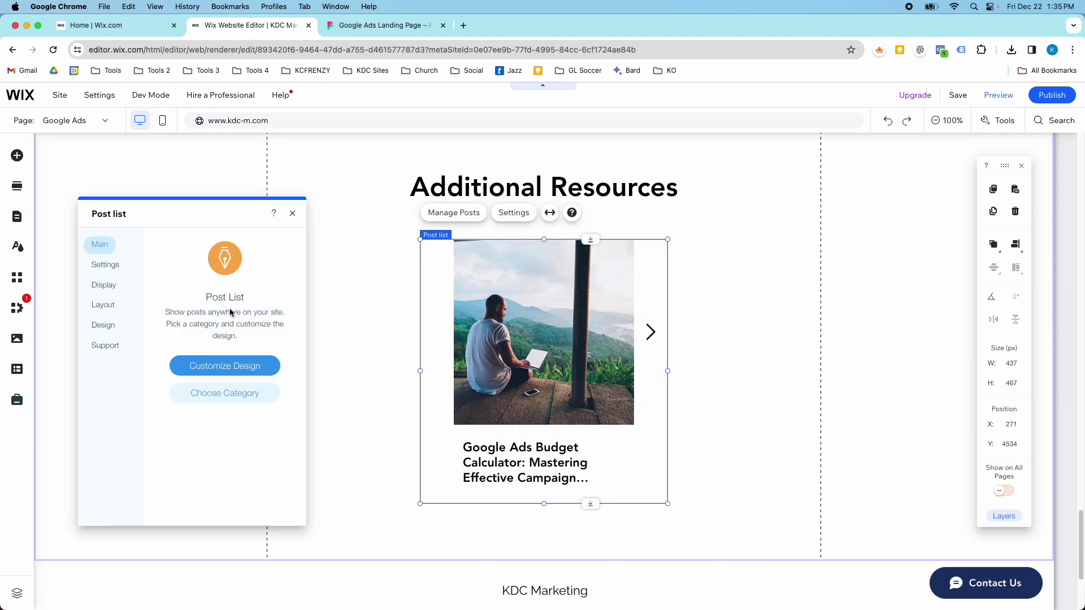
{"action": "left_click", "coordinate": [127, 271]}
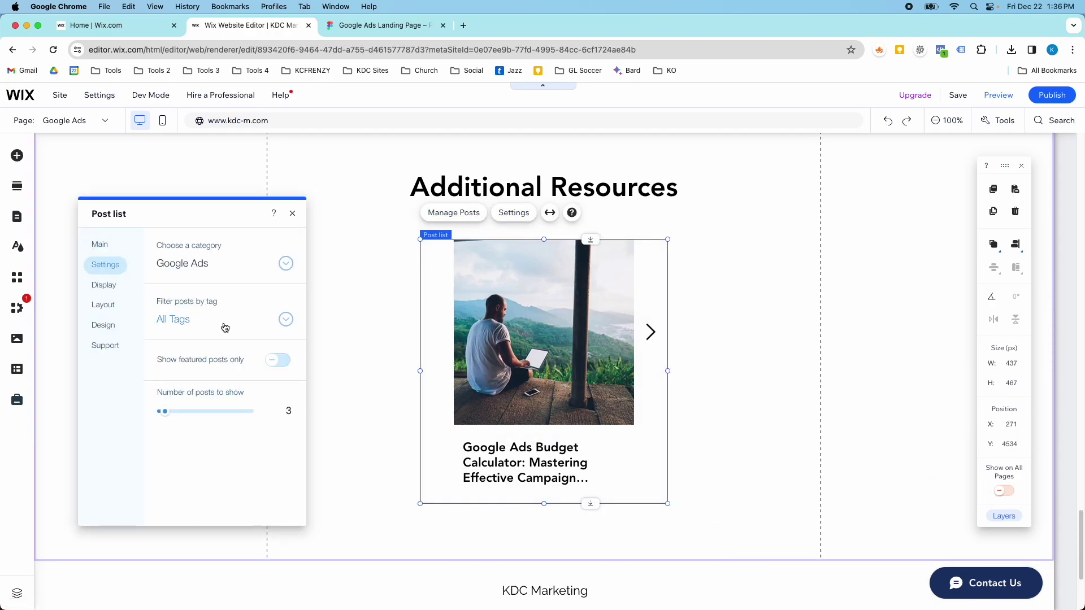
{"action": "left_click", "coordinate": [115, 290]}
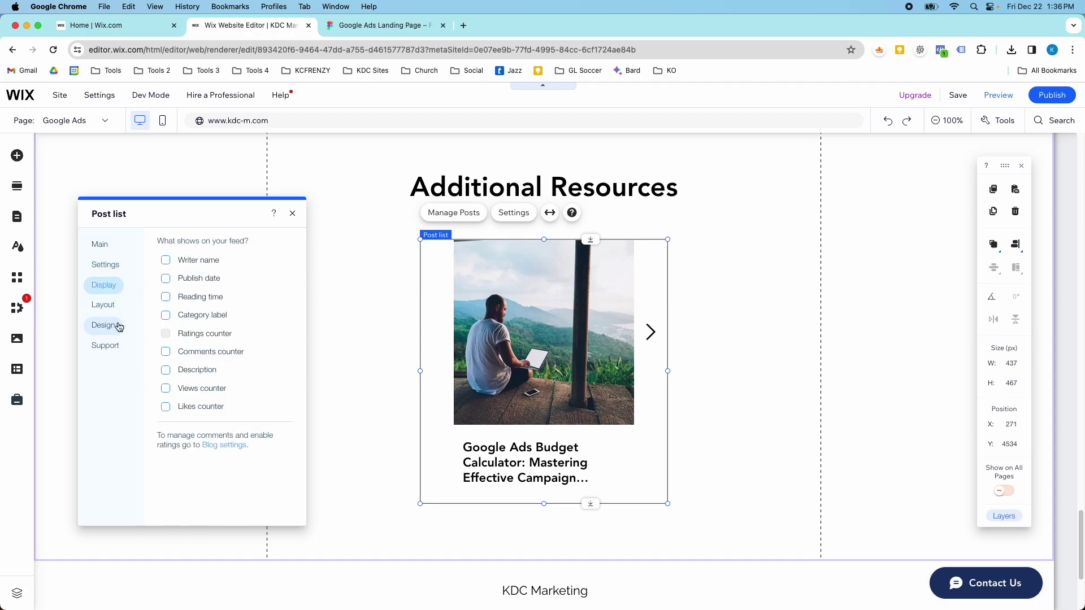
{"action": "left_click", "coordinate": [104, 306]}
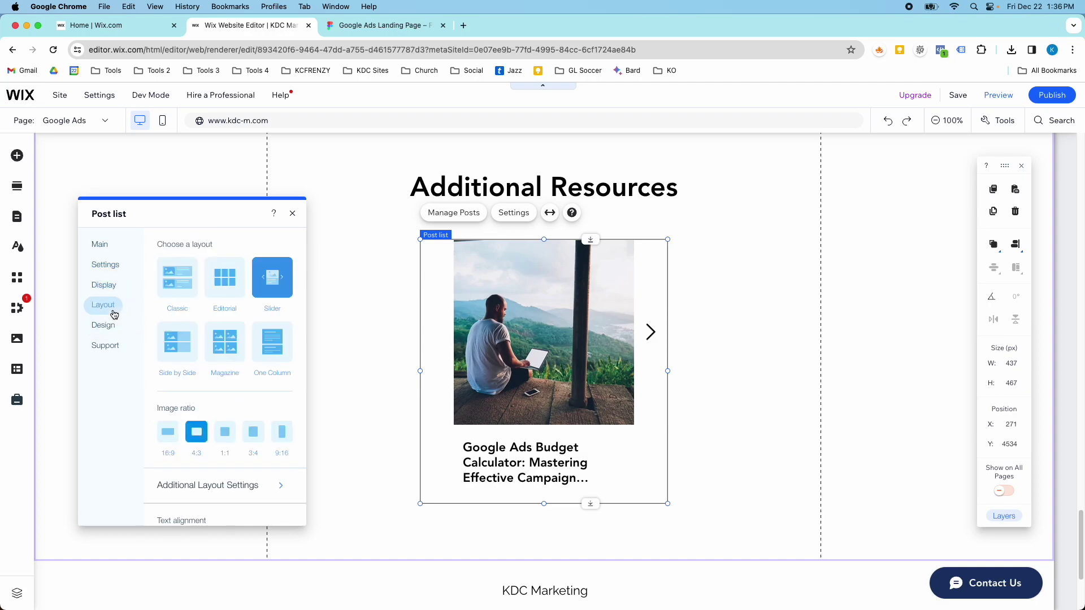
{"action": "scroll", "coordinate": [190, 355], "scroll_direction": "down", "scroll_amount": 10}
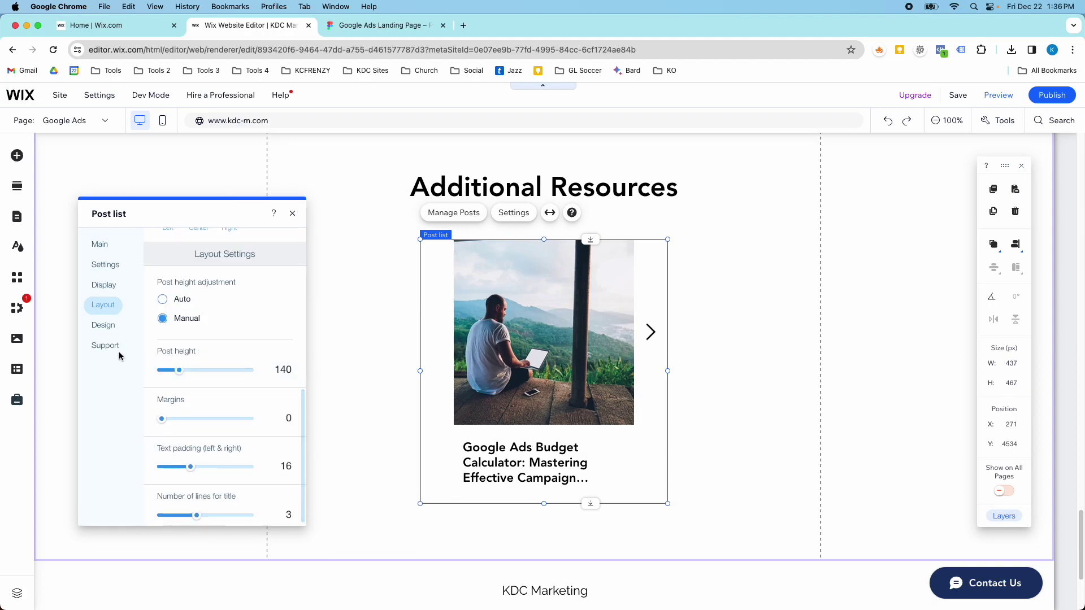
{"action": "left_click", "coordinate": [104, 327]}
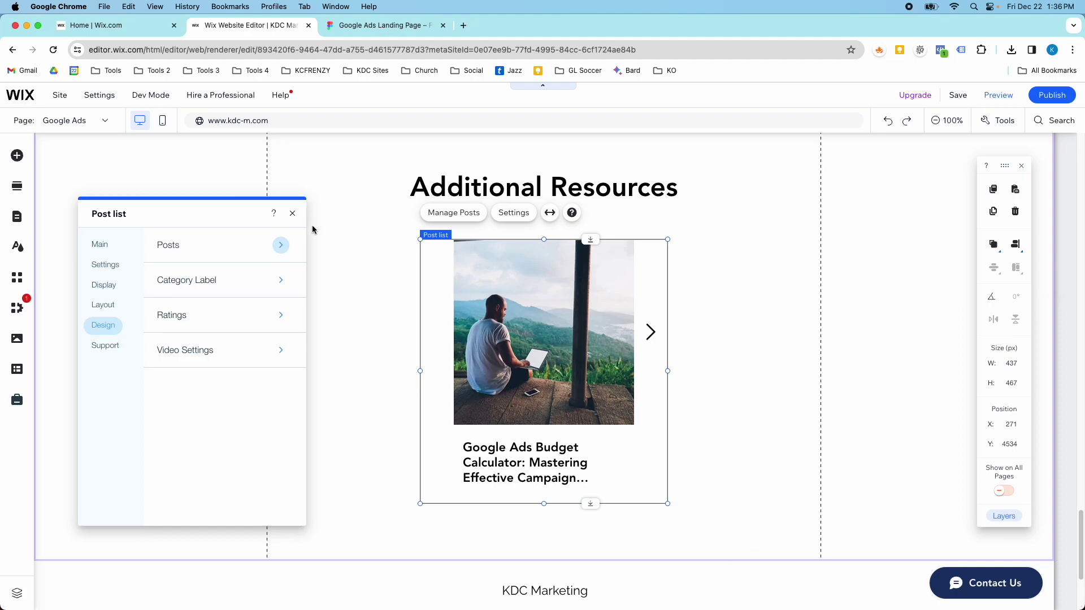
{"action": "left_click", "coordinate": [292, 214]}
Switch to the mobile layout and check how the Additional Resources heading and post list fit in their section
{"action": "left_click", "coordinate": [703, 314]}
{"action": "scroll", "coordinate": [698, 328], "scroll_direction": "up", "scroll_amount": 4}
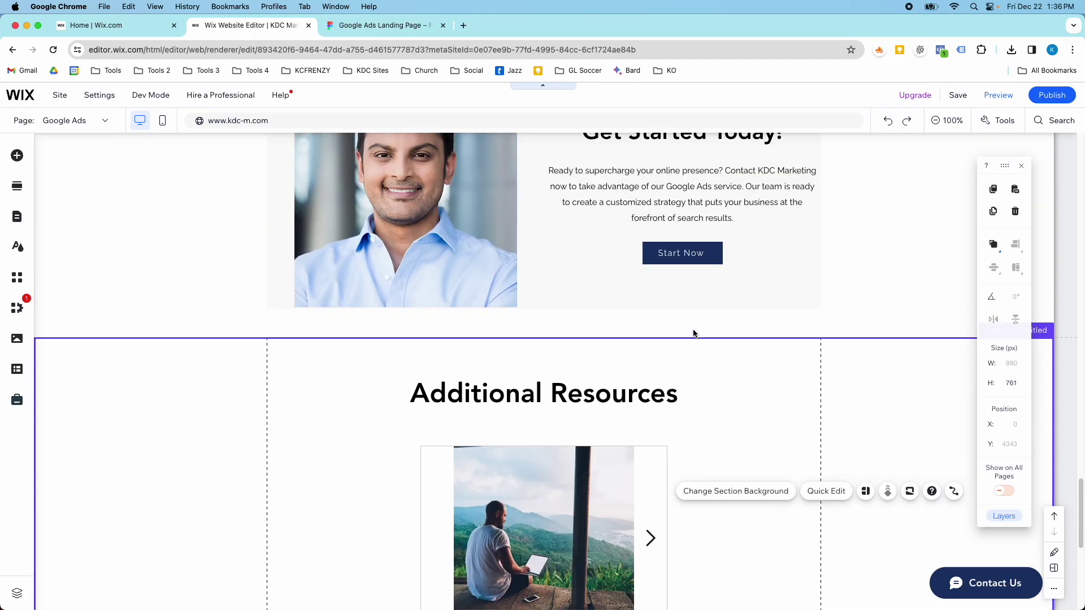
{"action": "left_click", "coordinate": [162, 121]}
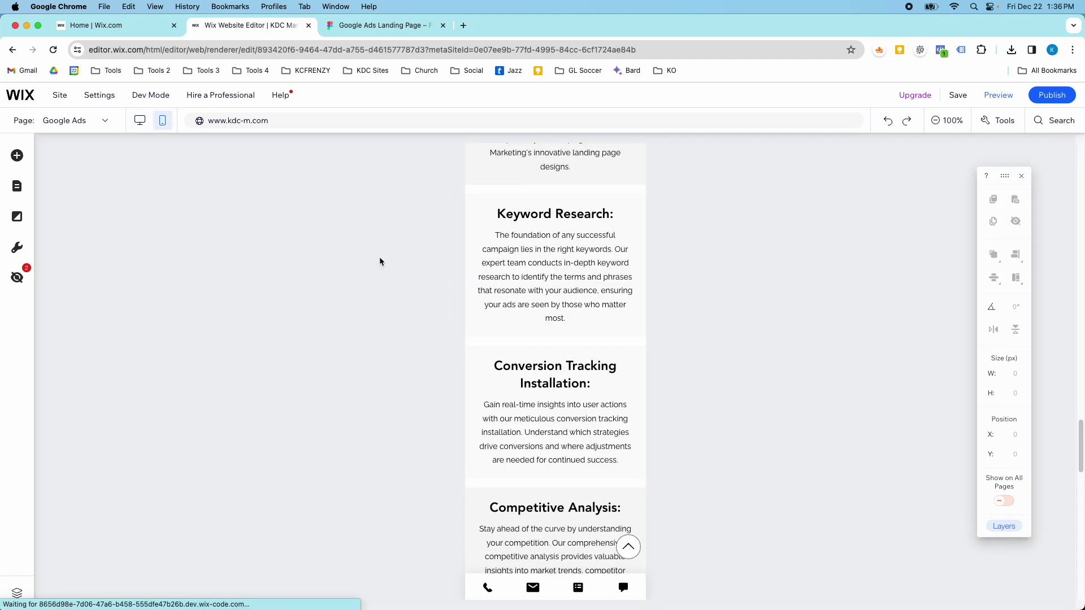
{"action": "scroll", "coordinate": [601, 368], "scroll_direction": "down", "scroll_amount": 10}
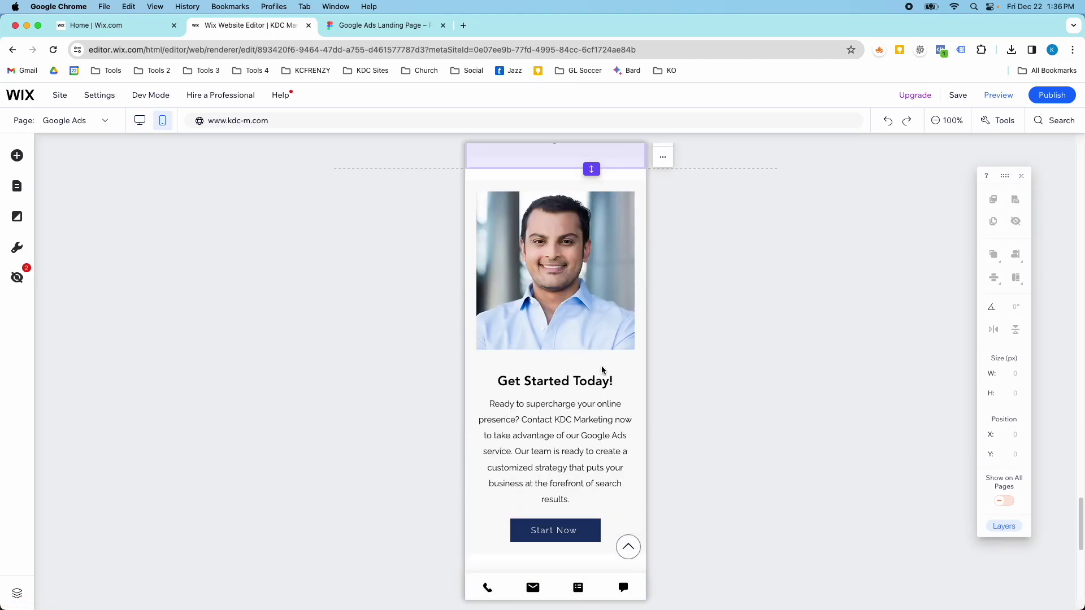
{"action": "scroll", "coordinate": [603, 371], "scroll_direction": "up", "scroll_amount": 2}
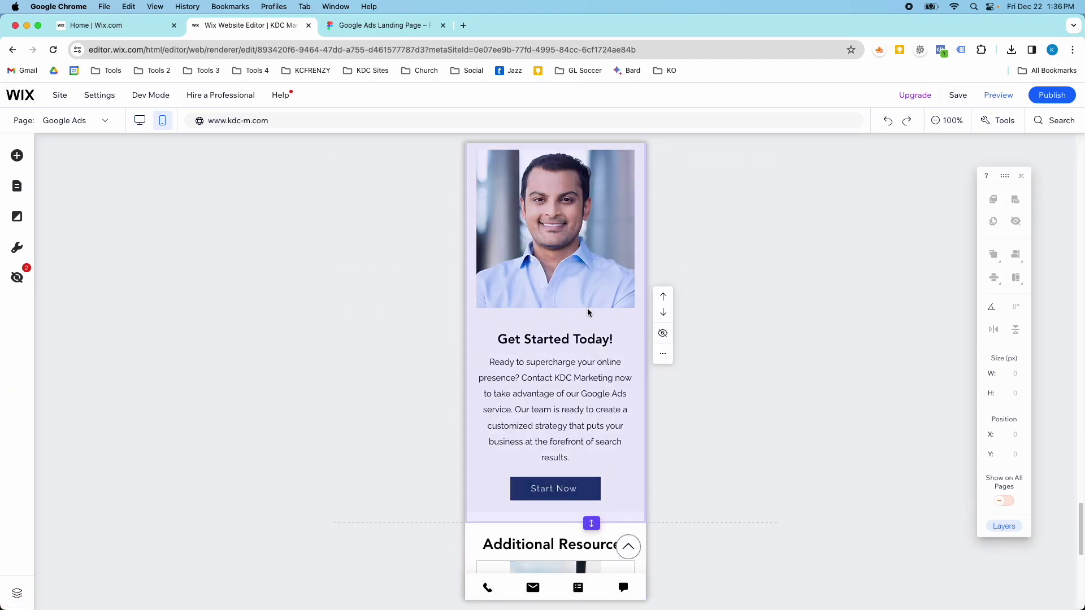
{"action": "scroll", "coordinate": [588, 313], "scroll_direction": "down", "scroll_amount": 5}
{"action": "scroll", "coordinate": [588, 311], "scroll_direction": "down", "scroll_amount": 3}
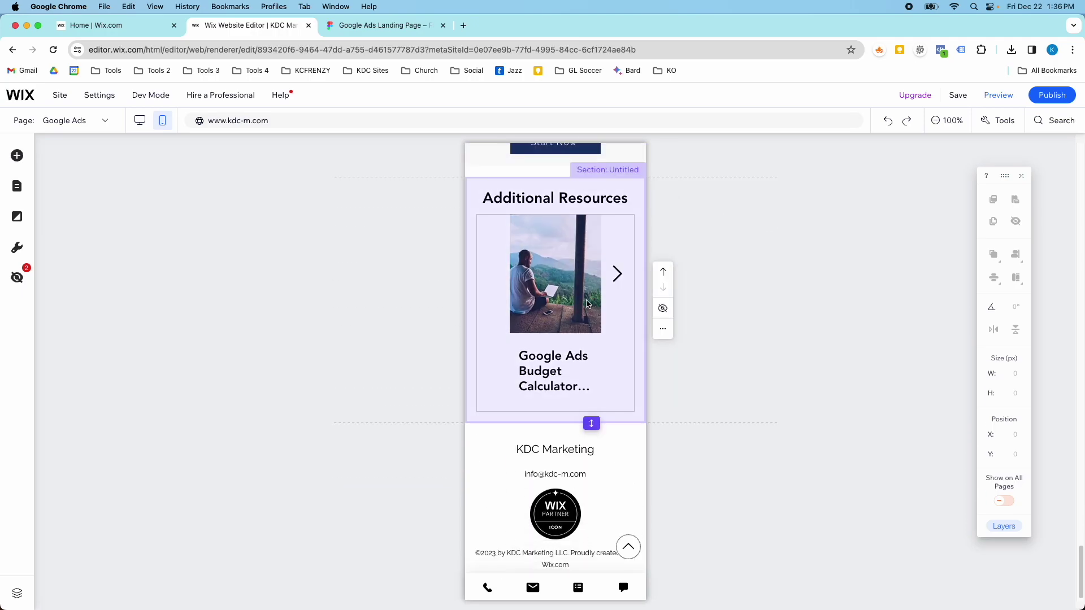
{"action": "left_click", "coordinate": [594, 368]}
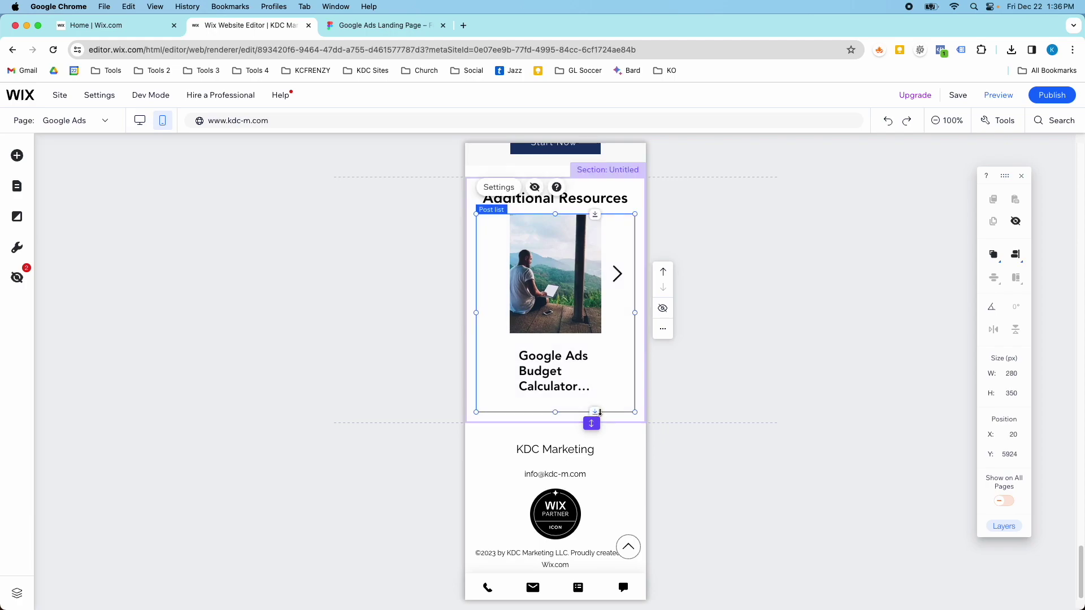
{"action": "left_click_drag", "start_coordinate": [562, 409], "coordinate": [577, 412]}
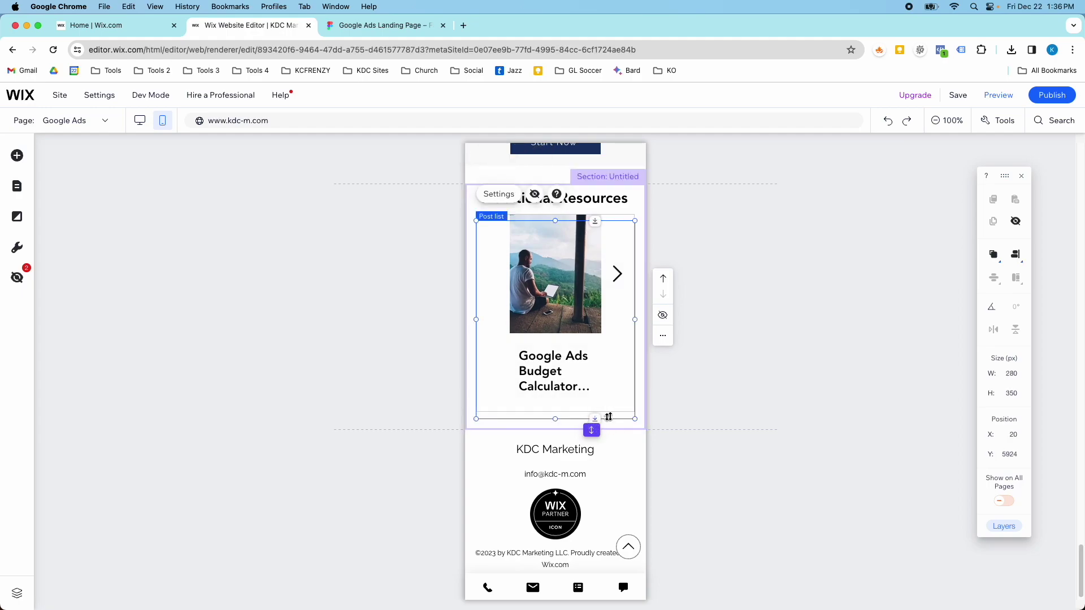
{"action": "left_click", "coordinate": [655, 394]}
Check the remaining mobile sections up to the hero and Why Google Ads?, and return to the desktop layout's beginning
{"action": "scroll", "coordinate": [622, 384], "scroll_direction": "up", "scroll_amount": 20}
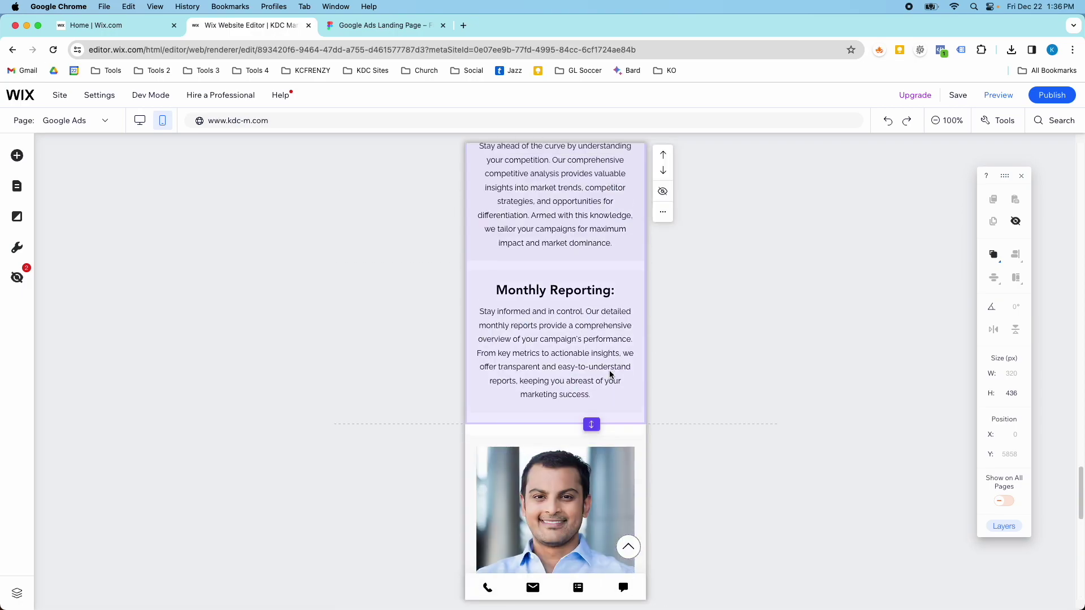
{"action": "scroll", "coordinate": [606, 339], "scroll_direction": "up", "scroll_amount": 2}
{"action": "scroll", "coordinate": [556, 262], "scroll_direction": "down", "scroll_amount": 4}
{"action": "scroll", "coordinate": [556, 263], "scroll_direction": "up", "scroll_amount": 4}
{"action": "scroll", "coordinate": [556, 263], "scroll_direction": "down", "scroll_amount": 7}
{"action": "scroll", "coordinate": [556, 263], "scroll_direction": "down", "scroll_amount": 5}
{"action": "scroll", "coordinate": [661, 252], "scroll_direction": "up", "scroll_amount": 10}
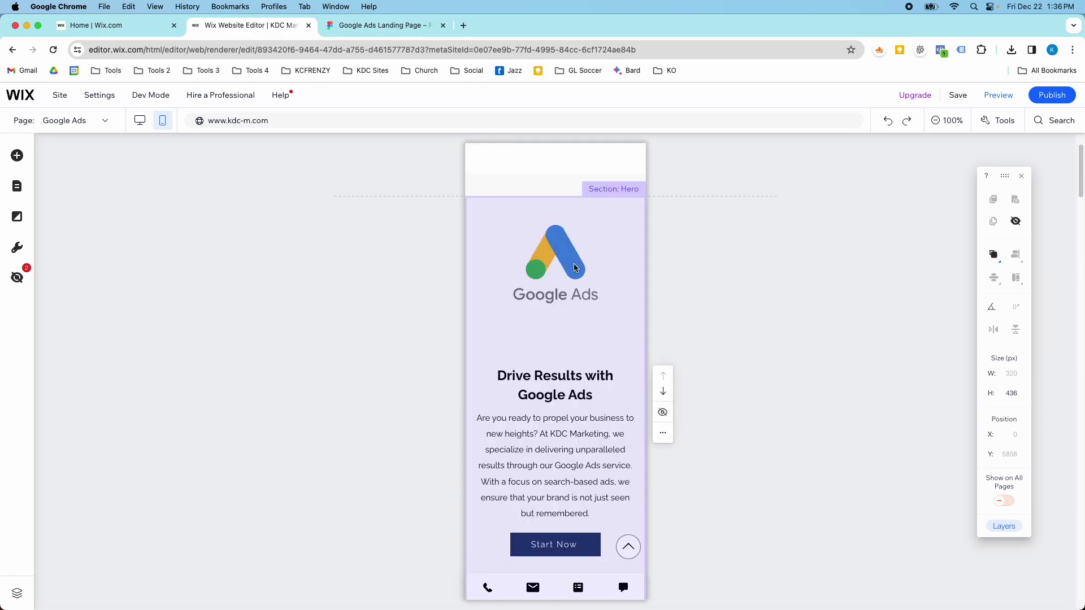
{"action": "scroll", "coordinate": [662, 253], "scroll_direction": "down", "scroll_amount": 3}
{"action": "scroll", "coordinate": [662, 254], "scroll_direction": "down", "scroll_amount": 4}
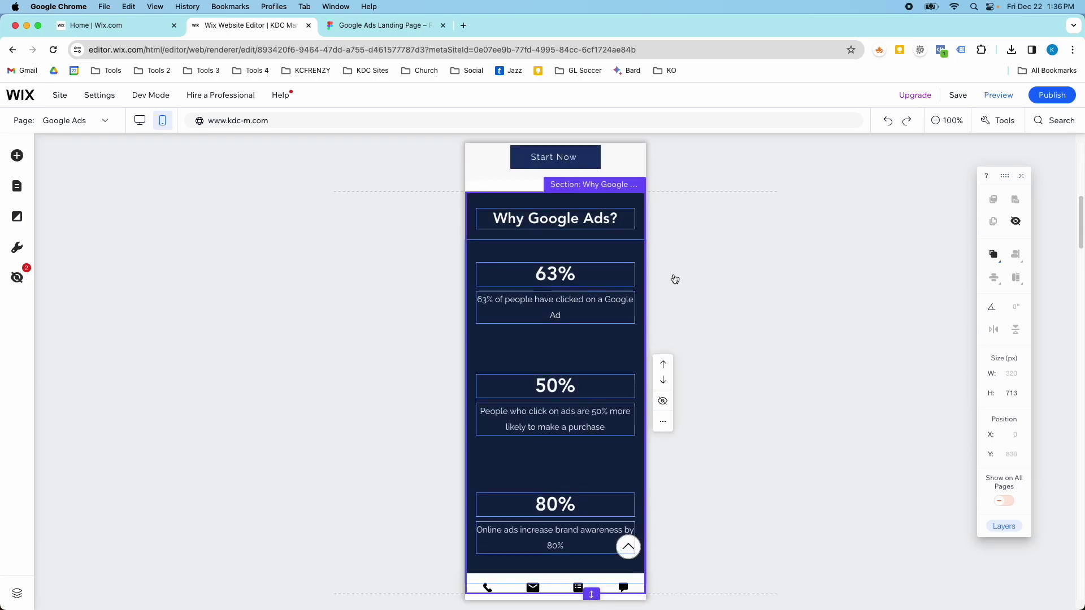
{"action": "scroll", "coordinate": [673, 275], "scroll_direction": "up", "scroll_amount": 5}
{"action": "scroll", "coordinate": [621, 260], "scroll_direction": "down", "scroll_amount": 3}
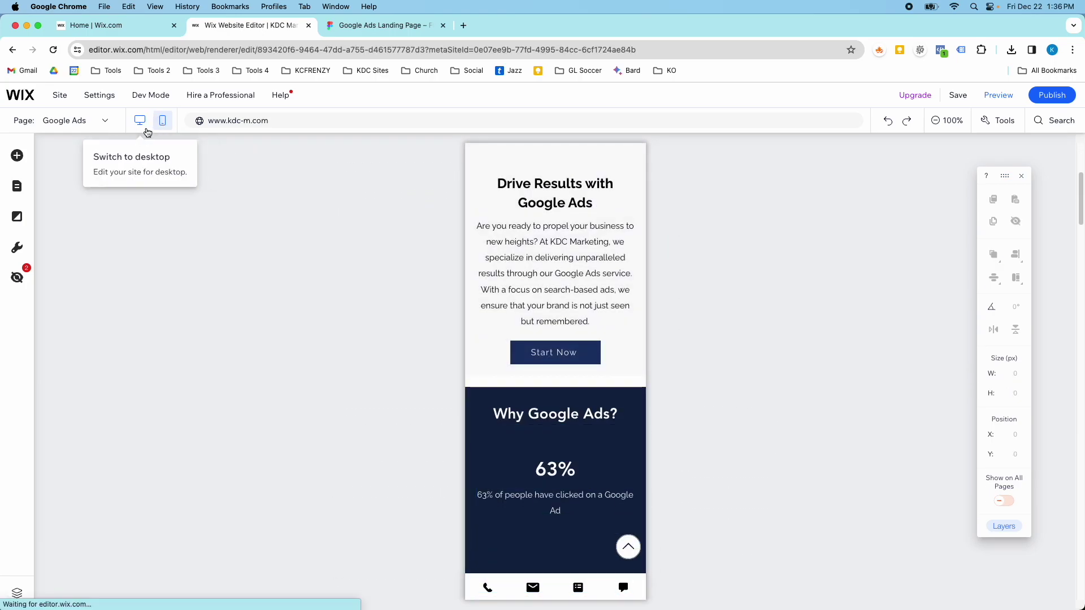
{"action": "scroll", "coordinate": [509, 263], "scroll_direction": "up", "scroll_amount": 4}
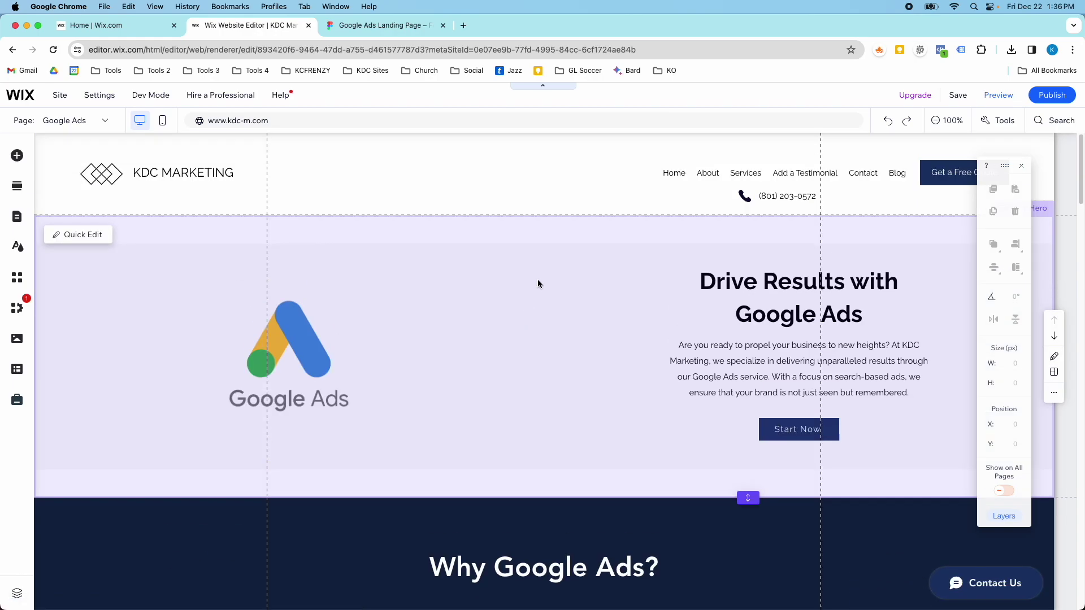
Preview the desktop page and examine every section from the Google Ads hero down to Additional Resources
{"action": "left_click", "coordinate": [998, 96]}
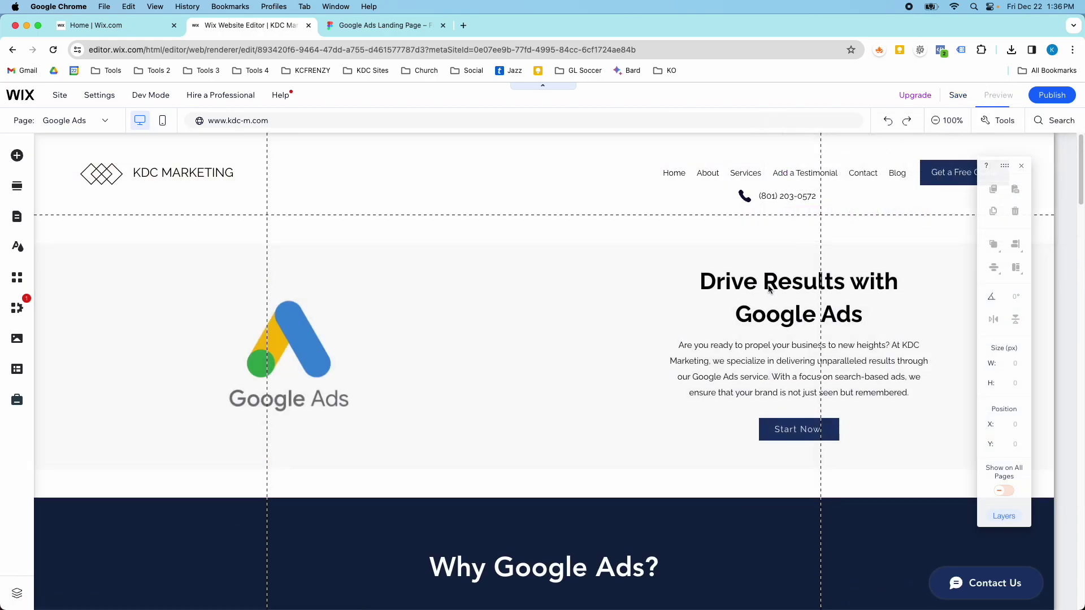
{"action": "scroll", "coordinate": [735, 296], "scroll_direction": "down", "scroll_amount": 15}
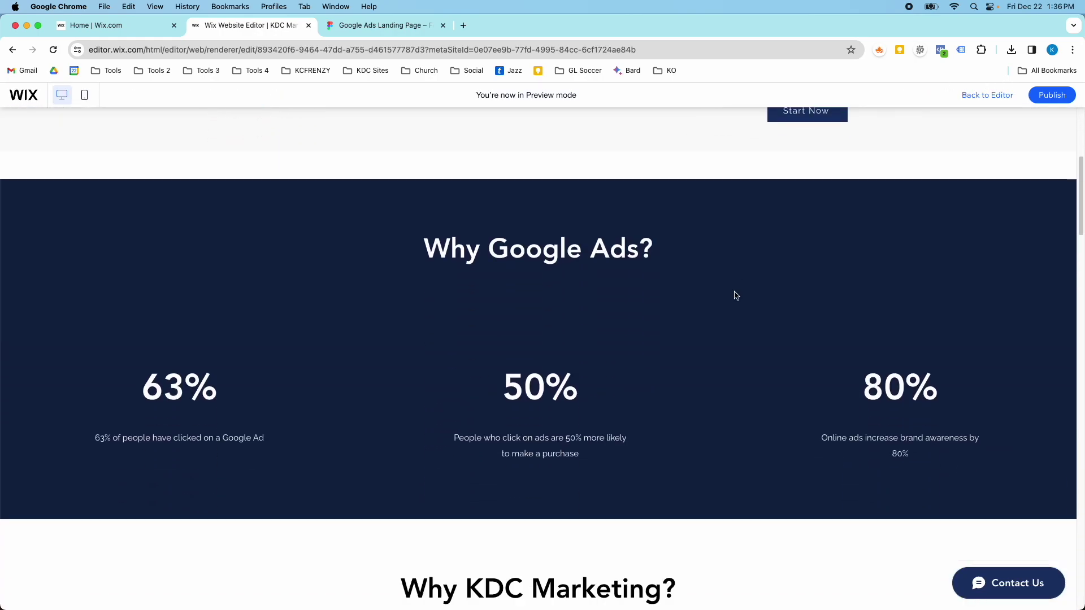
{"action": "scroll", "coordinate": [735, 296], "scroll_direction": "down", "scroll_amount": 7}
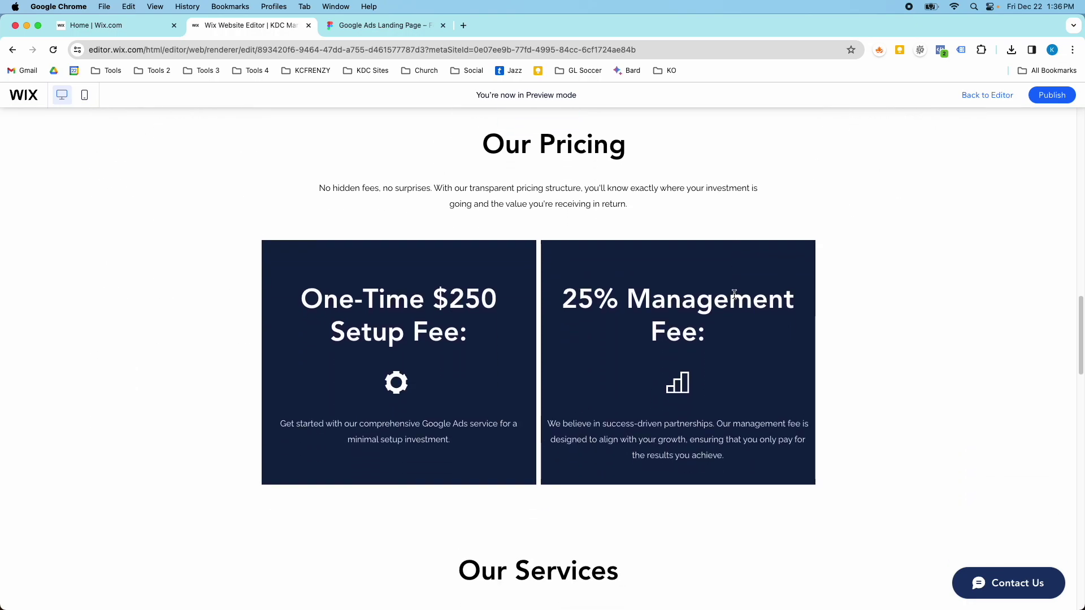
{"action": "scroll", "coordinate": [734, 294], "scroll_direction": "up", "scroll_amount": 3}
{"action": "scroll", "coordinate": [734, 294], "scroll_direction": "down", "scroll_amount": 8}
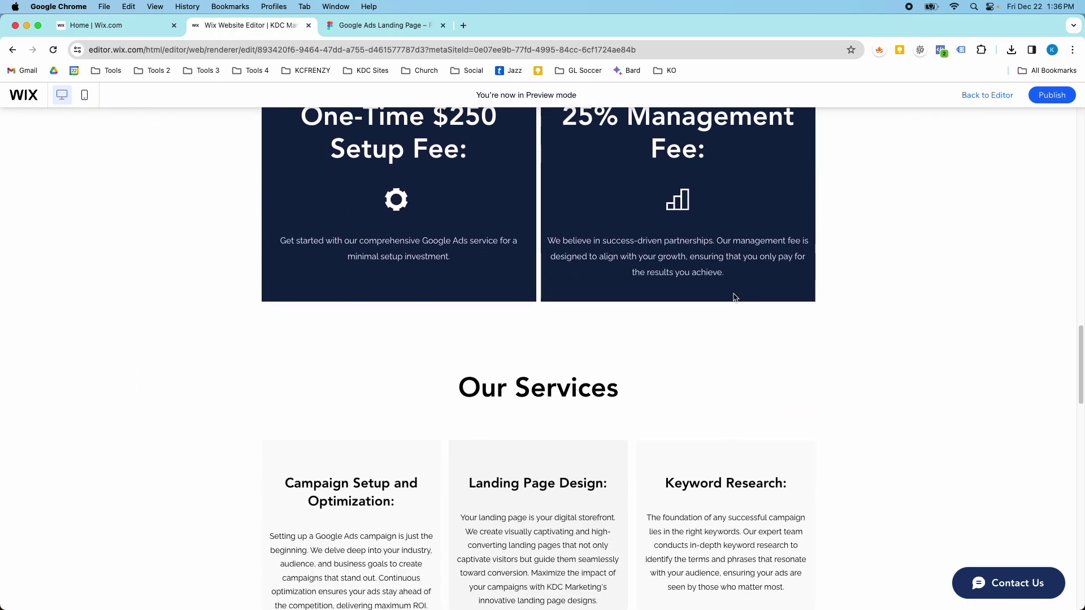
{"action": "scroll", "coordinate": [734, 297], "scroll_direction": "down", "scroll_amount": 5}
{"action": "scroll", "coordinate": [734, 298], "scroll_direction": "up", "scroll_amount": 6}
{"action": "scroll", "coordinate": [733, 298], "scroll_direction": "up", "scroll_amount": 1}
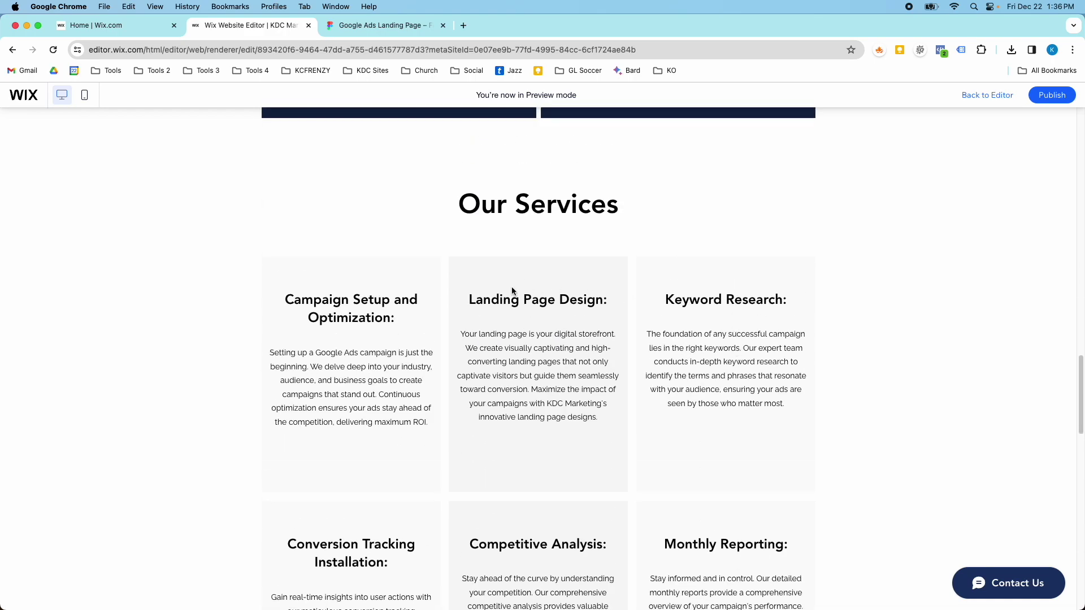
{"action": "scroll", "coordinate": [492, 305], "scroll_direction": "down", "scroll_amount": 10}
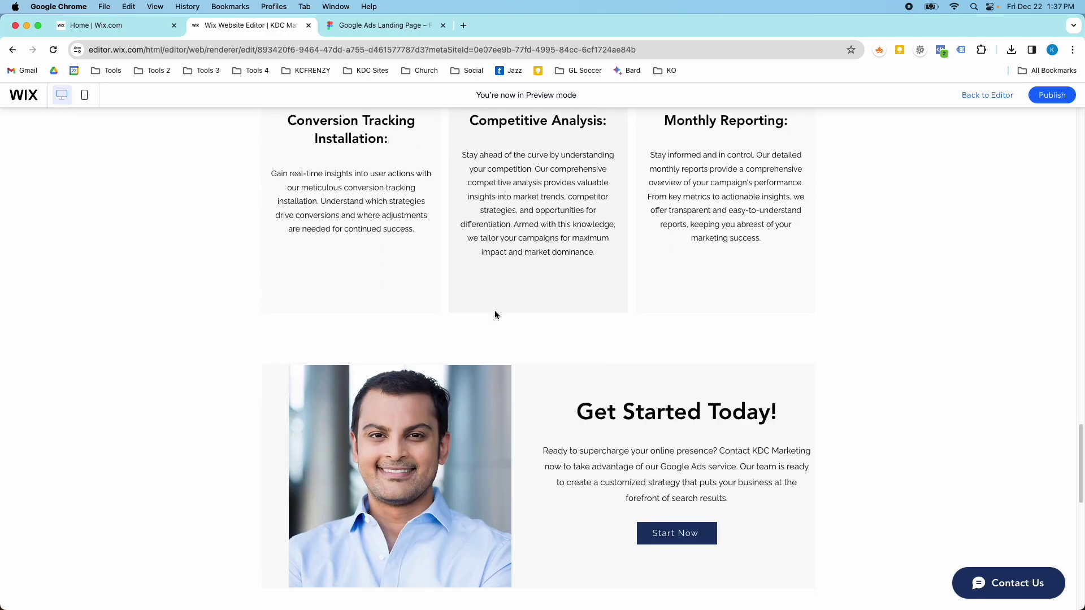
{"action": "scroll", "coordinate": [495, 314], "scroll_direction": "down", "scroll_amount": 8}
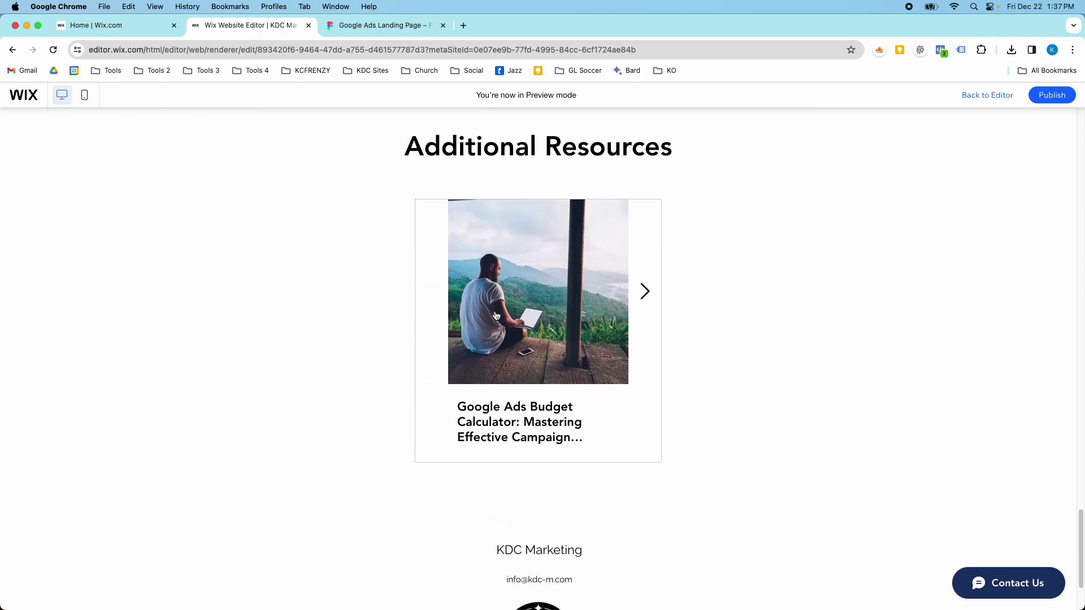
{"action": "scroll", "coordinate": [496, 316], "scroll_direction": "up", "scroll_amount": 15}
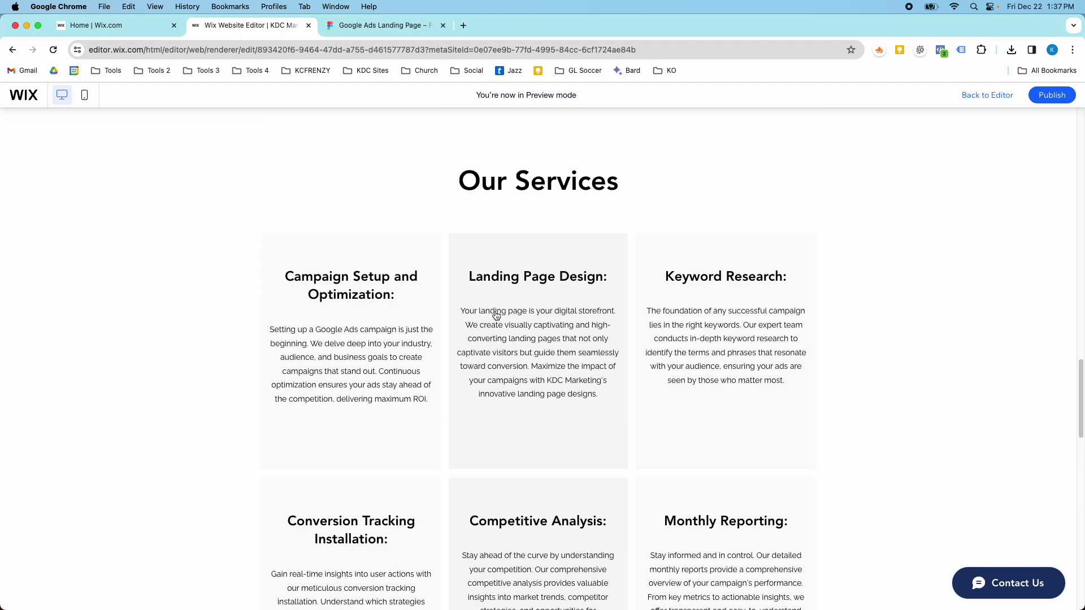
{"action": "scroll", "coordinate": [497, 316], "scroll_direction": "up", "scroll_amount": 8}
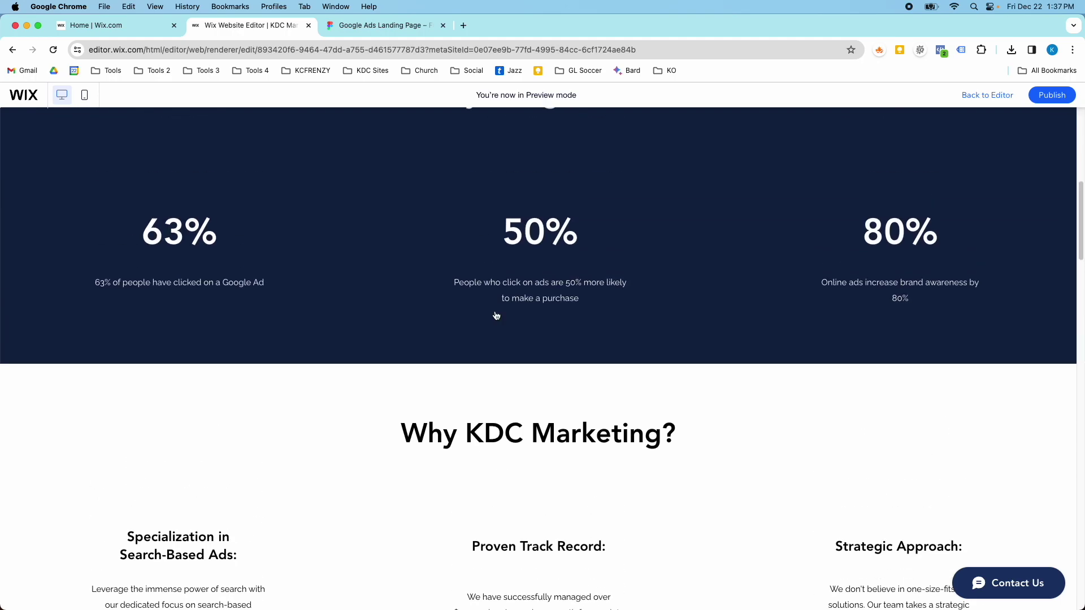
{"action": "scroll", "coordinate": [496, 314], "scroll_direction": "up", "scroll_amount": 2}
{"action": "scroll", "coordinate": [498, 305], "scroll_direction": "down", "scroll_amount": 3}
{"action": "scroll", "coordinate": [517, 279], "scroll_direction": "up", "scroll_amount": 7}
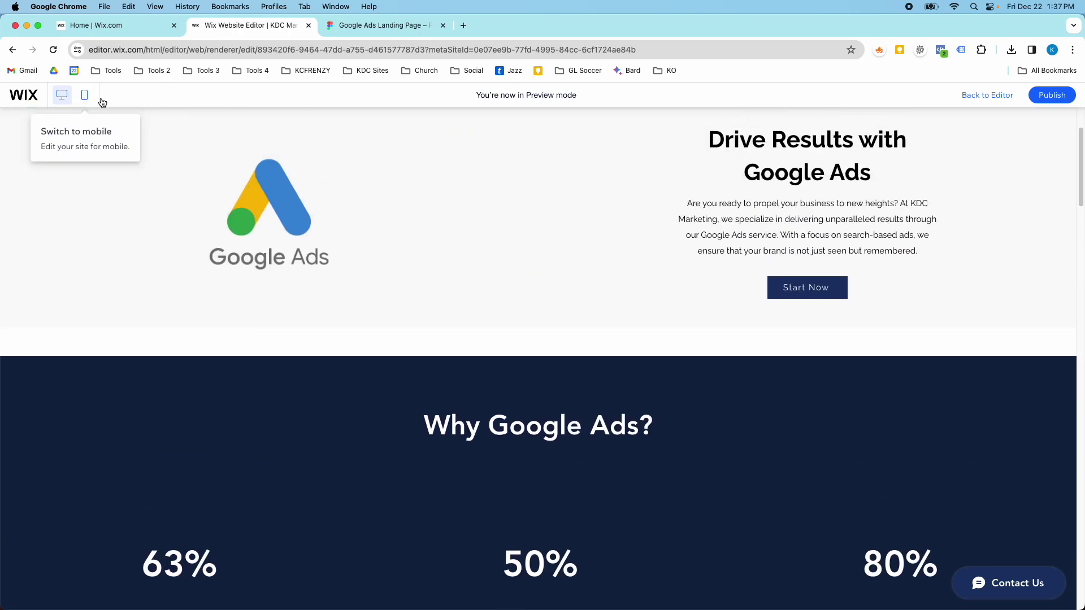
Preview the mobile page from the hero to the services, review the desktop services and pricing sections, and return to the editor
{"action": "left_click", "coordinate": [85, 95]}
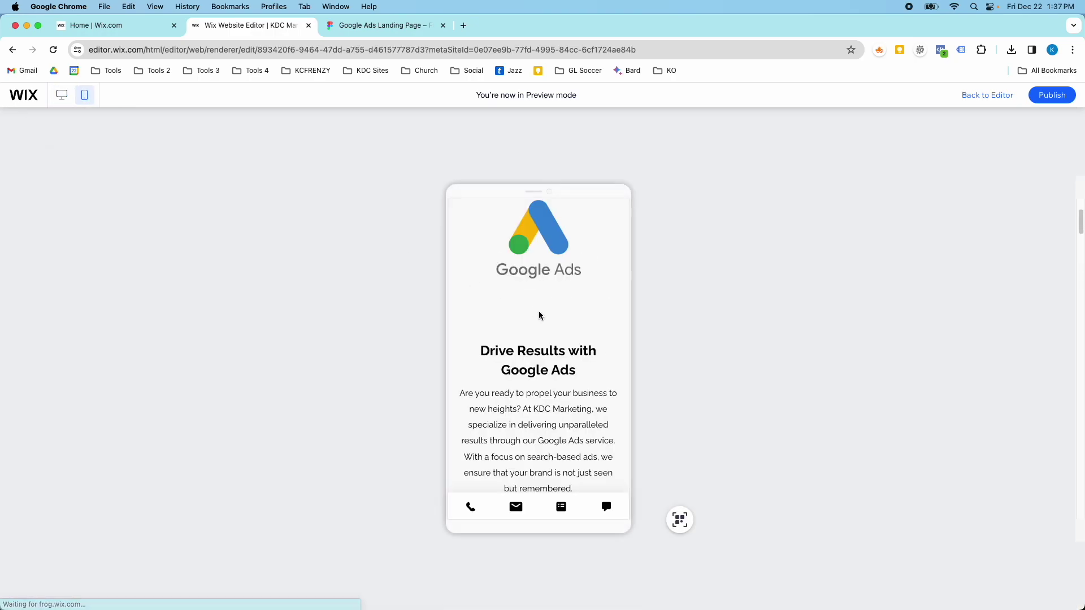
{"action": "scroll", "coordinate": [539, 314], "scroll_direction": "down", "scroll_amount": 10}
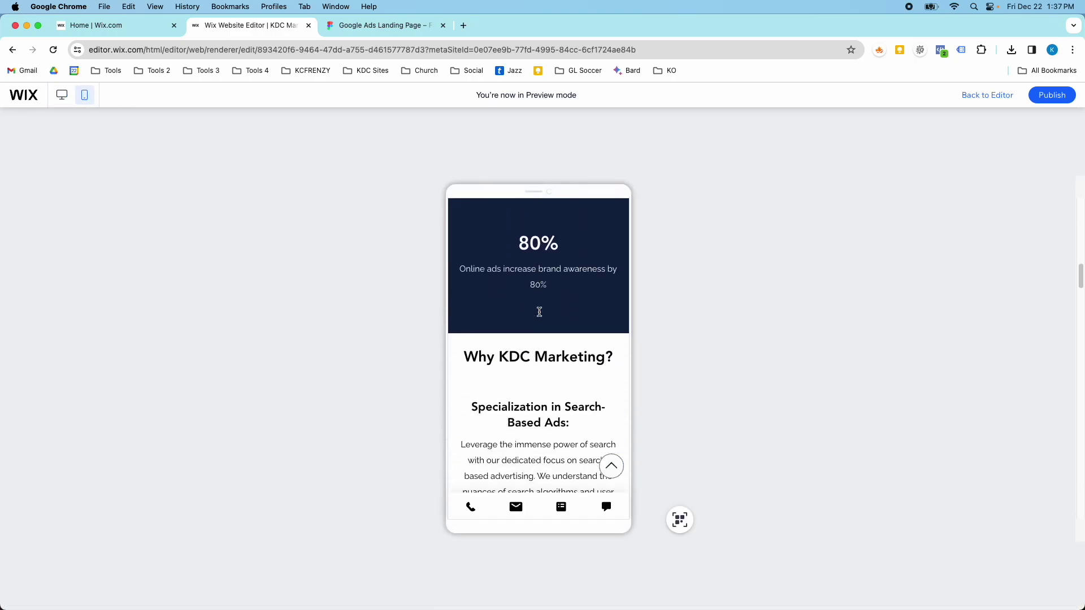
{"action": "scroll", "coordinate": [540, 312], "scroll_direction": "down", "scroll_amount": 10}
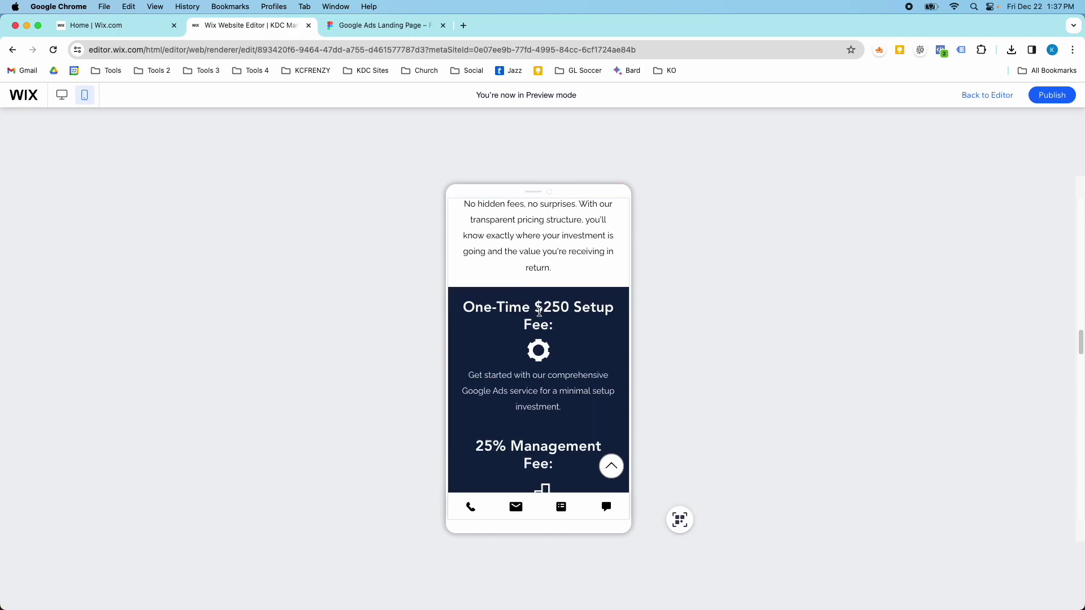
{"action": "scroll", "coordinate": [540, 312], "scroll_direction": "down", "scroll_amount": 12}
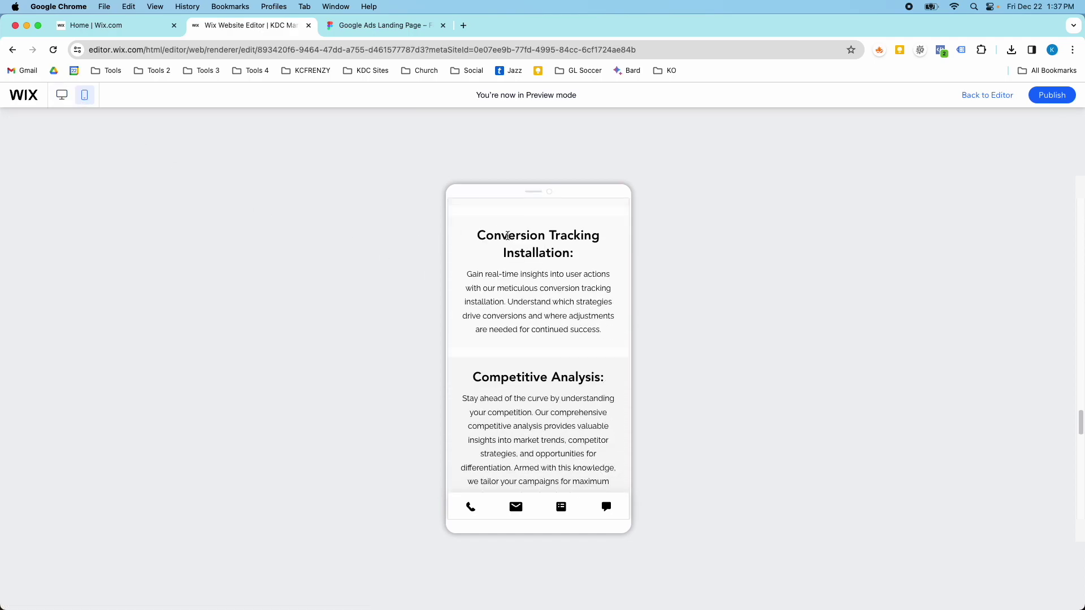
{"action": "scroll", "coordinate": [509, 233], "scroll_direction": "up", "scroll_amount": 15}
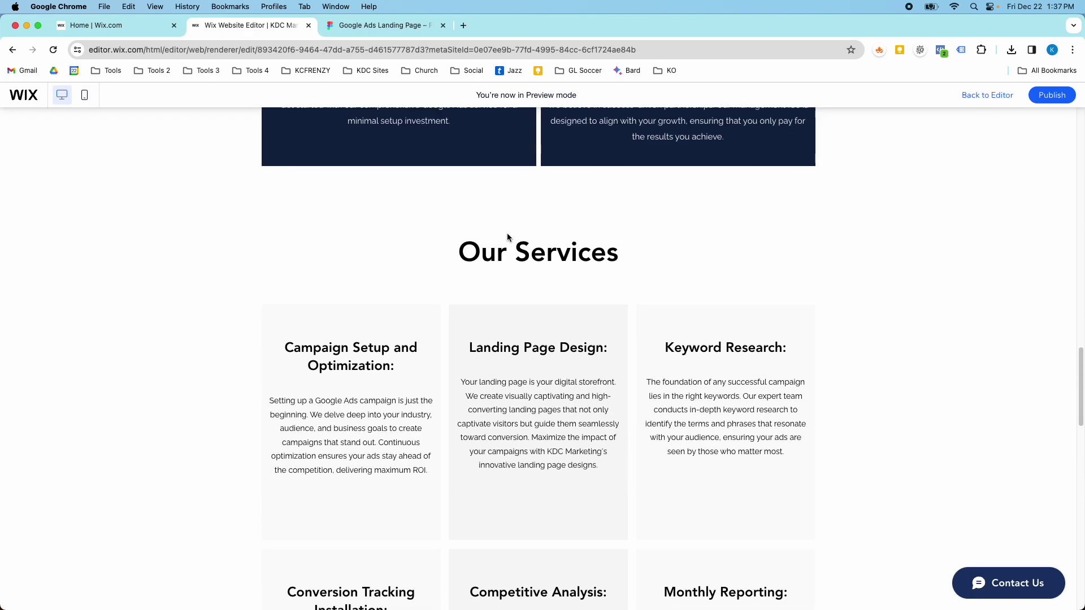
{"action": "scroll", "coordinate": [508, 234], "scroll_direction": "up", "scroll_amount": 8}
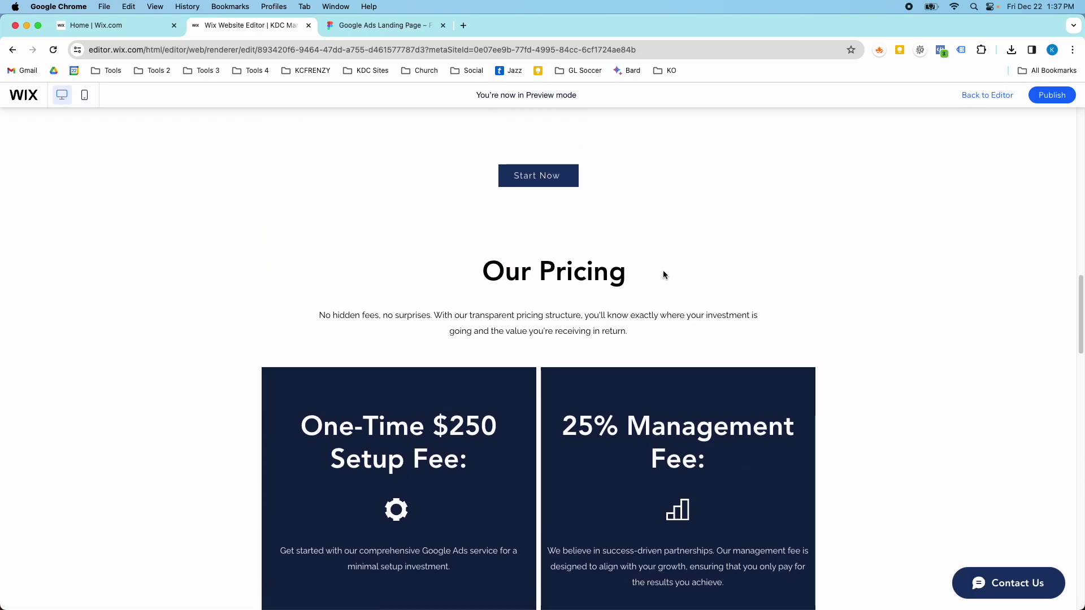
{"action": "key", "text": "Escape"}
Move the Why KDC Marketing? heading and its three-column strip up in their section, placing the strip at Y 1418
{"action": "scroll", "coordinate": [653, 276], "scroll_direction": "up", "scroll_amount": 15}
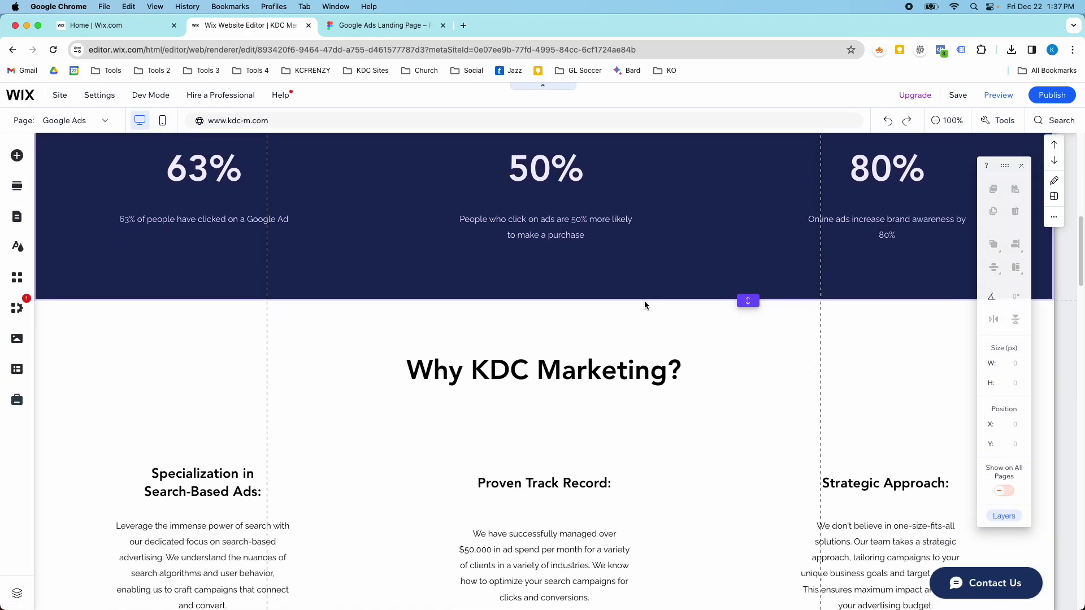
{"action": "scroll", "coordinate": [644, 306], "scroll_direction": "down", "scroll_amount": 1}
{"action": "left_click", "coordinate": [632, 400]}
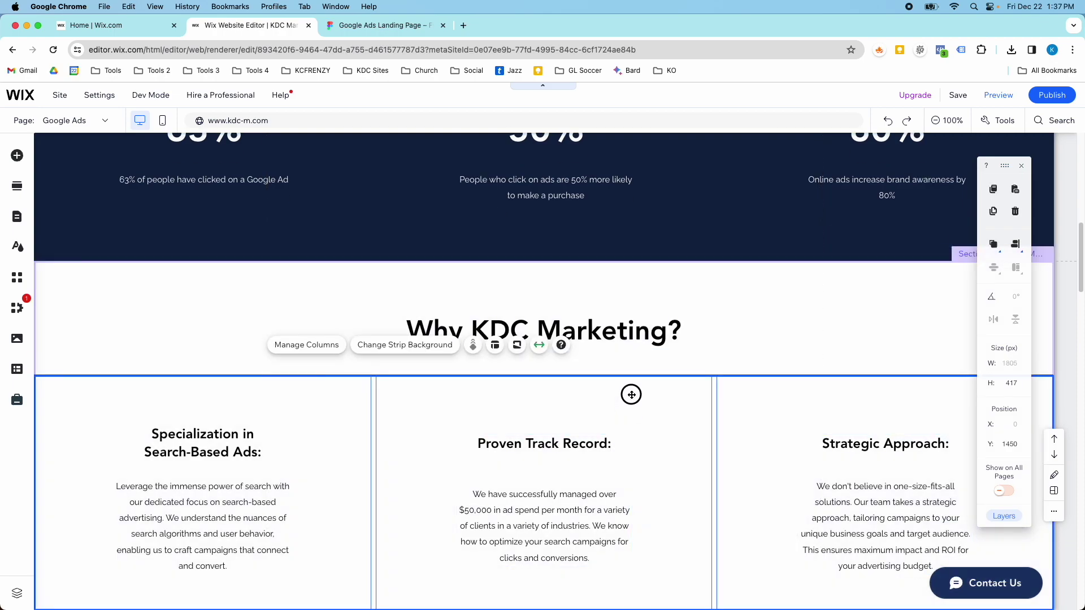
{"action": "left_click_drag", "start_coordinate": [573, 329], "coordinate": [573, 307]}
{"action": "left_click", "coordinate": [620, 430]}
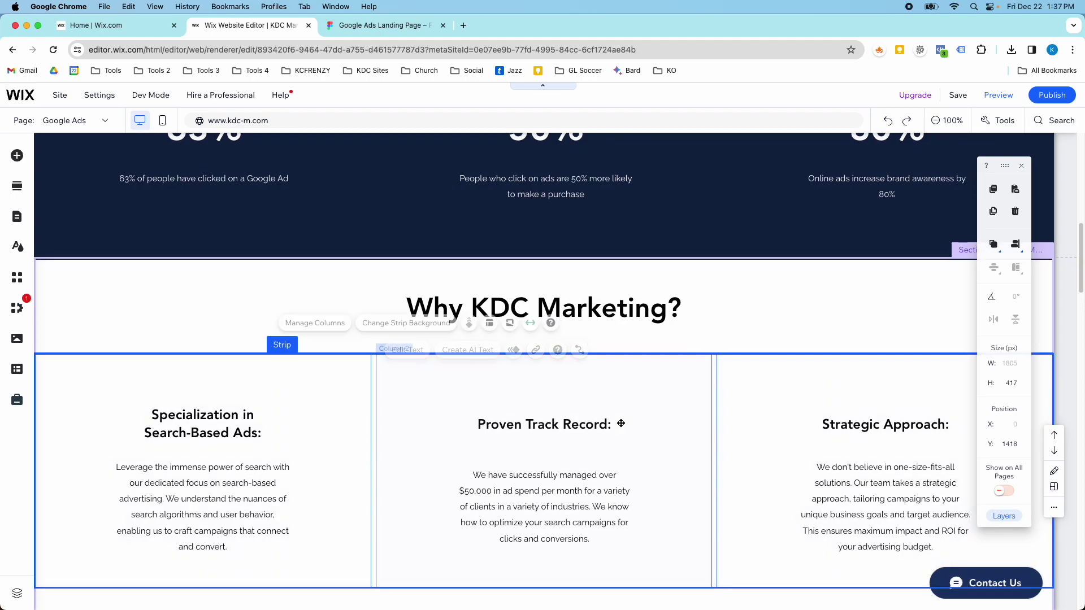
Move the Start Now button closer to the Why KDC Marketing? columns and shorten the section to match
{"action": "scroll", "coordinate": [628, 418], "scroll_direction": "down", "scroll_amount": 5}
{"action": "left_click", "coordinate": [645, 395]}
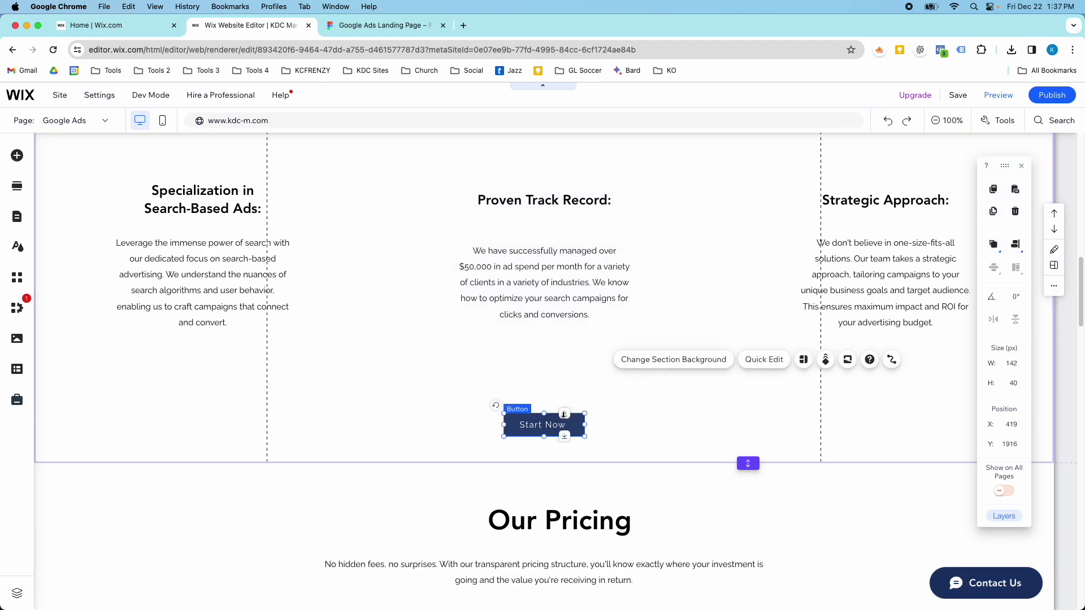
{"action": "left_click", "coordinate": [562, 421]}
{"action": "left_click_drag", "start_coordinate": [563, 419], "coordinate": [560, 398]}
{"action": "left_click", "coordinate": [582, 305]}
{"action": "left_click", "coordinate": [560, 400]}
{"action": "left_click", "coordinate": [625, 405]}
{"action": "left_click_drag", "start_coordinate": [746, 443], "coordinate": [744, 436]}
Place the Start Now button above Our Pricing at Y 1888 and centre it horizontally on the page
{"action": "left_click", "coordinate": [543, 408]}
{"action": "left_click_drag", "start_coordinate": [543, 408], "coordinate": [543, 413]}
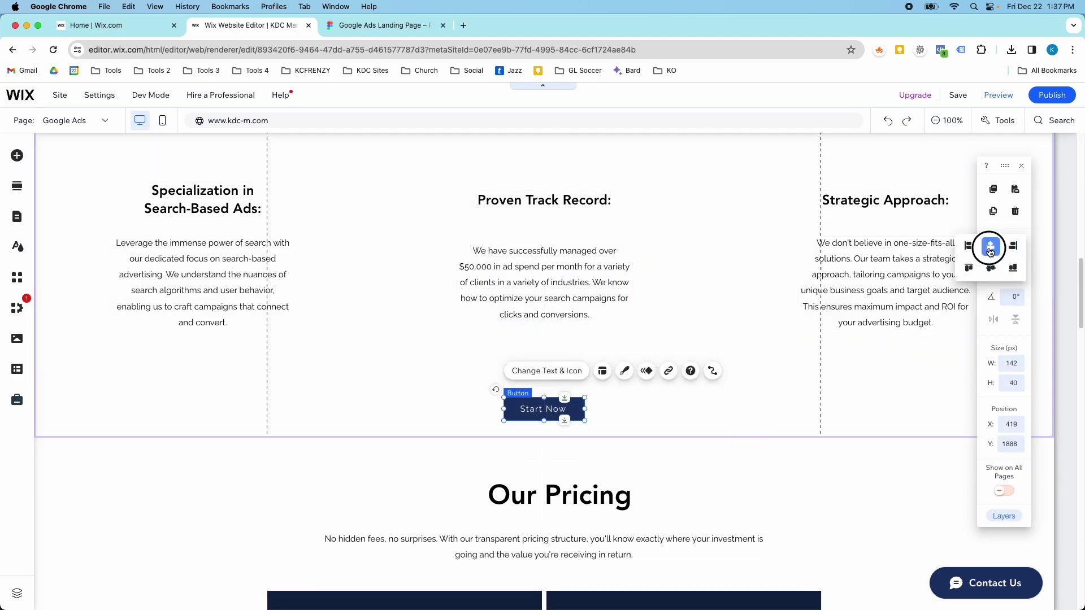
{"action": "left_click", "coordinate": [706, 271]}
Link the hero's Start Now button to the Price Quote anchor on the Home page
{"action": "scroll", "coordinate": [709, 274], "scroll_direction": "up", "scroll_amount": 8}
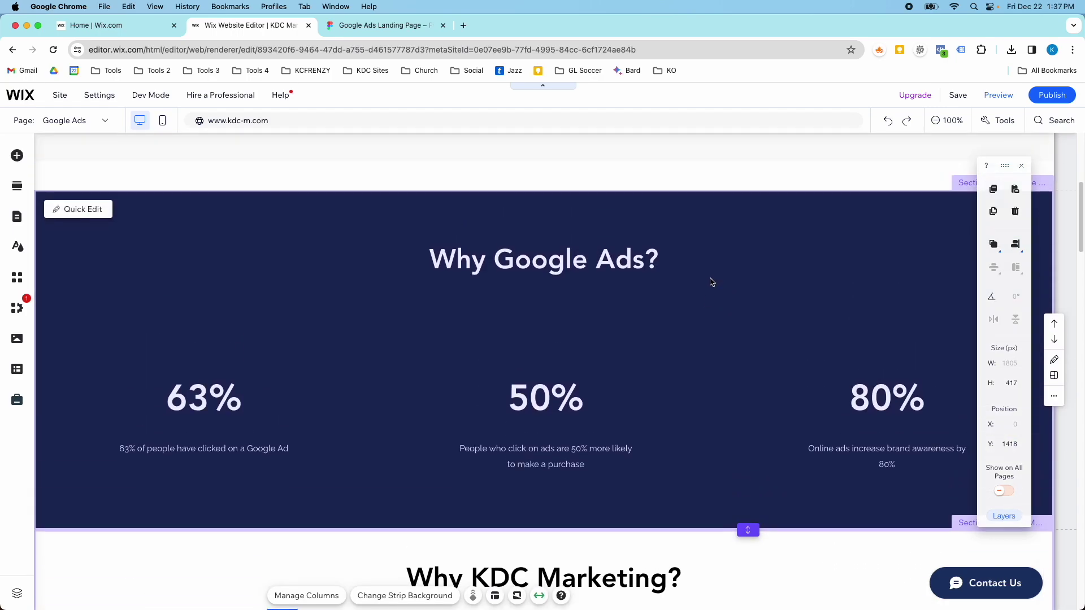
{"action": "scroll", "coordinate": [713, 283], "scroll_direction": "up", "scroll_amount": 4}
{"action": "left_click", "coordinate": [768, 345]}
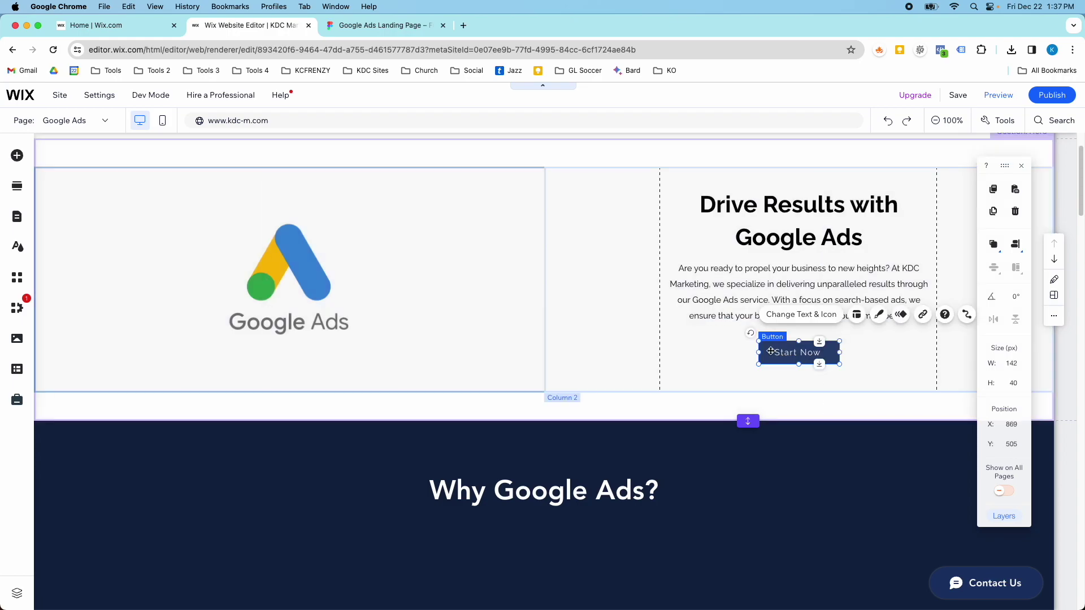
{"action": "left_click", "coordinate": [925, 315]}
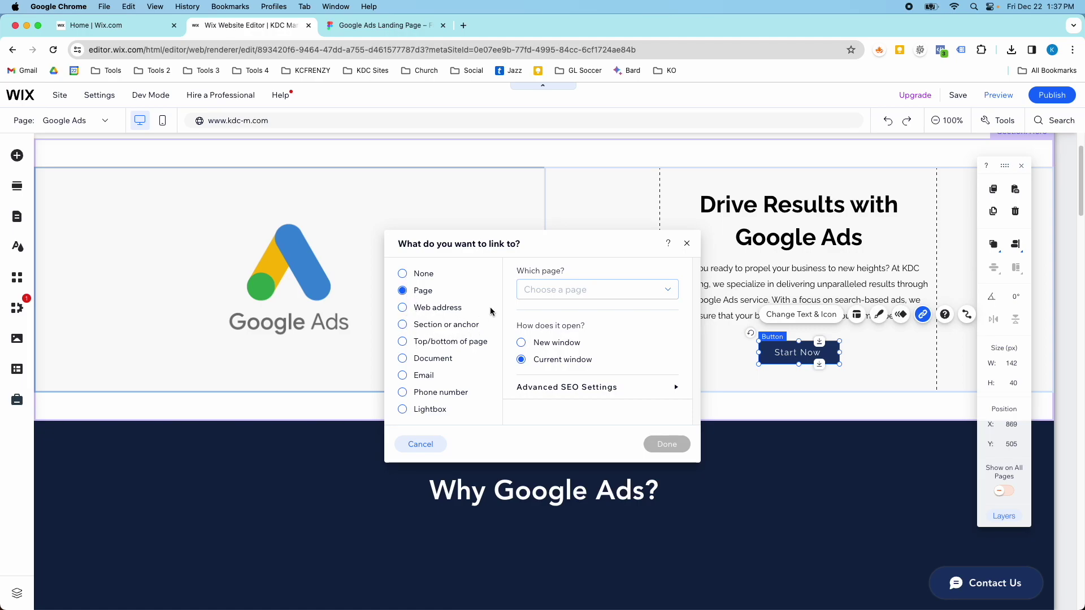
{"action": "left_click", "coordinate": [439, 326]}
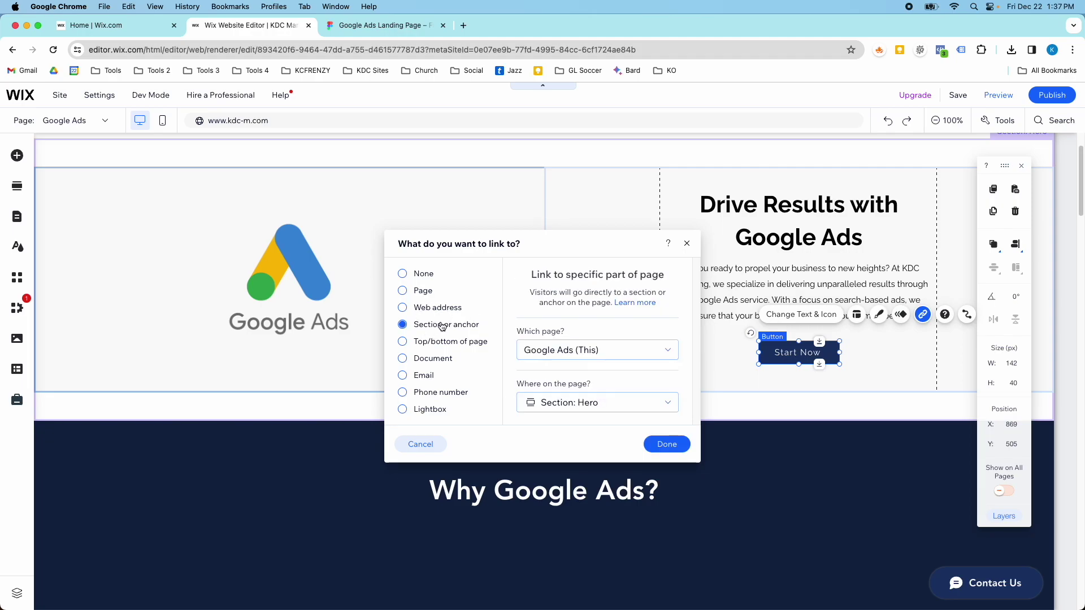
{"action": "left_click", "coordinate": [558, 352]}
{"action": "left_click", "coordinate": [561, 381]}
{"action": "left_click", "coordinate": [570, 399]}
{"action": "scroll", "coordinate": [571, 472], "scroll_direction": "down", "scroll_amount": 3}
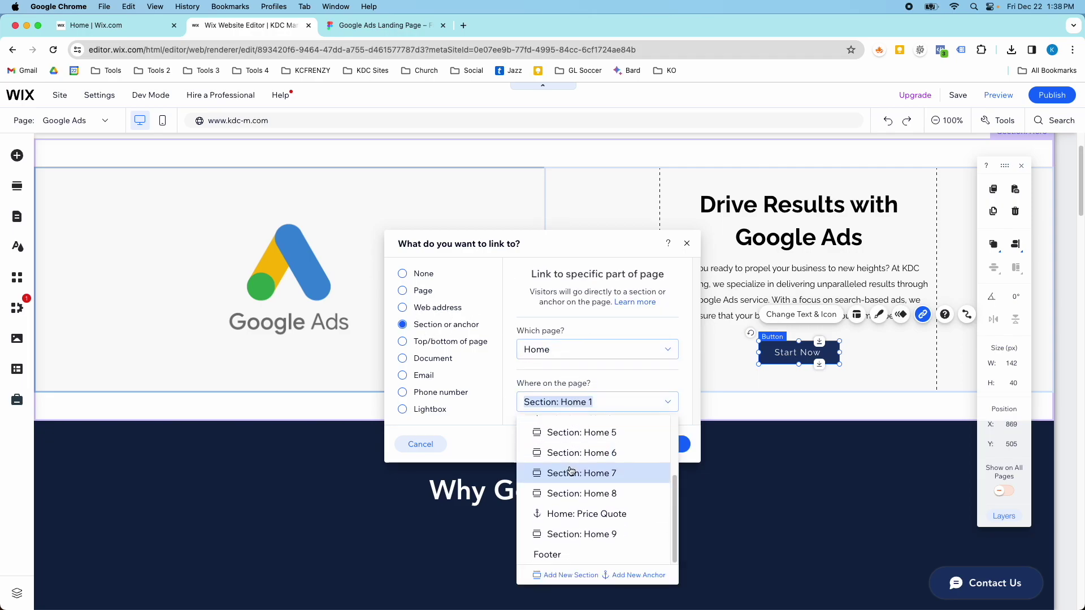
{"action": "left_click", "coordinate": [581, 513]}
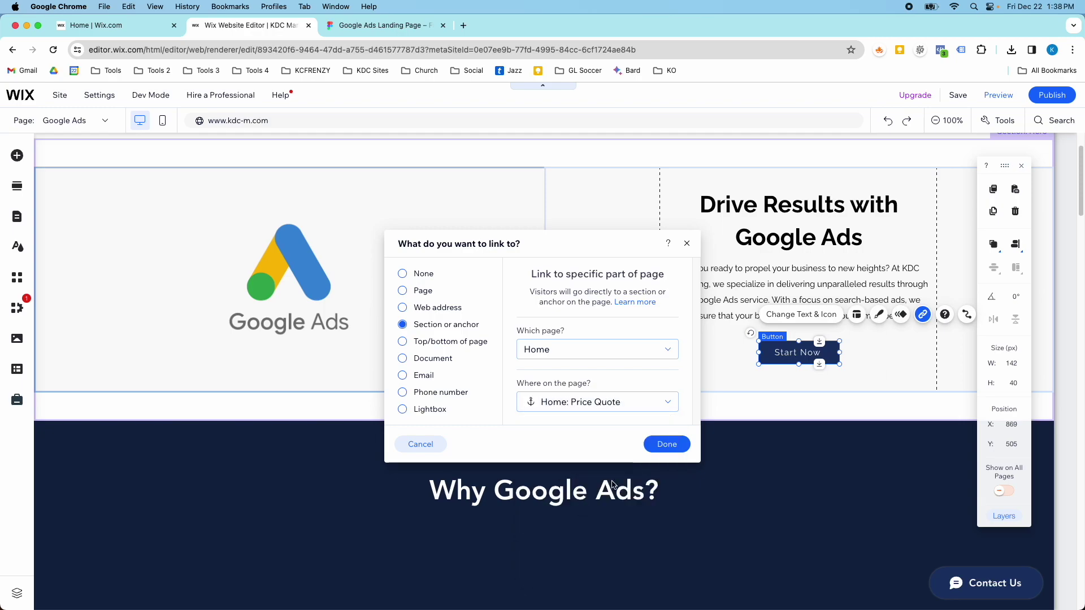
{"action": "left_click", "coordinate": [660, 447]}
Link the Start Now button in the Why KDC Marketing? section to the Home page's Price Quote anchor
{"action": "scroll", "coordinate": [655, 430], "scroll_direction": "down", "scroll_amount": 10}
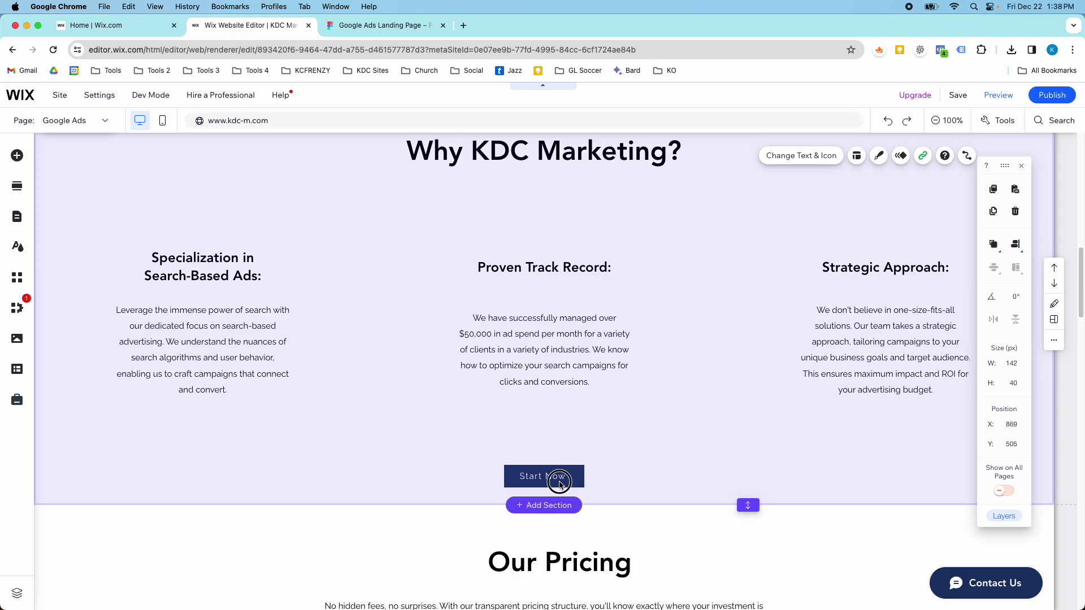
{"action": "left_click", "coordinate": [550, 477]}
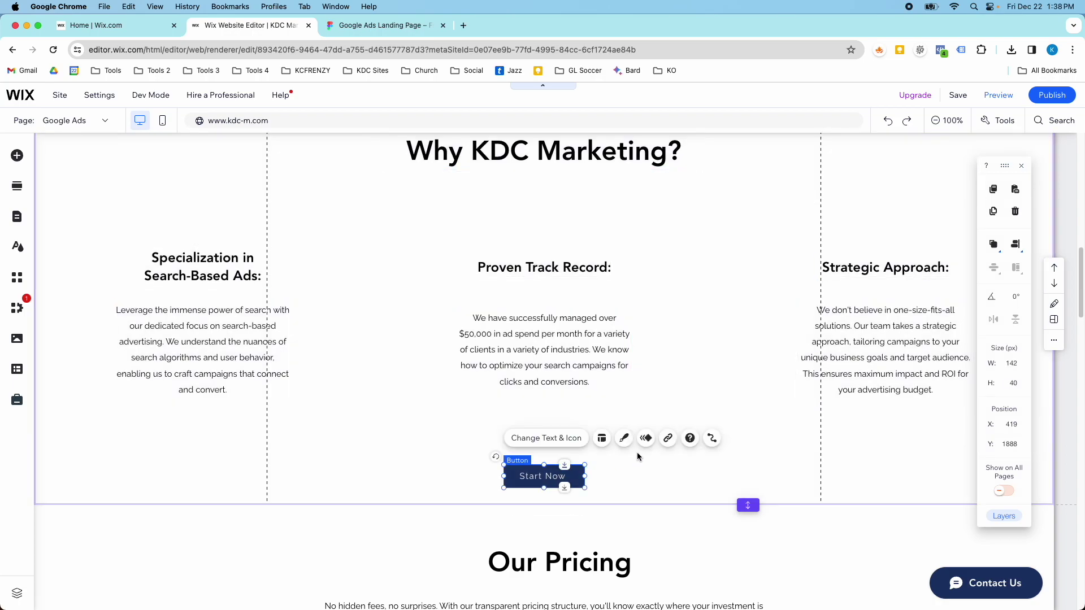
{"action": "left_click", "coordinate": [667, 440]}
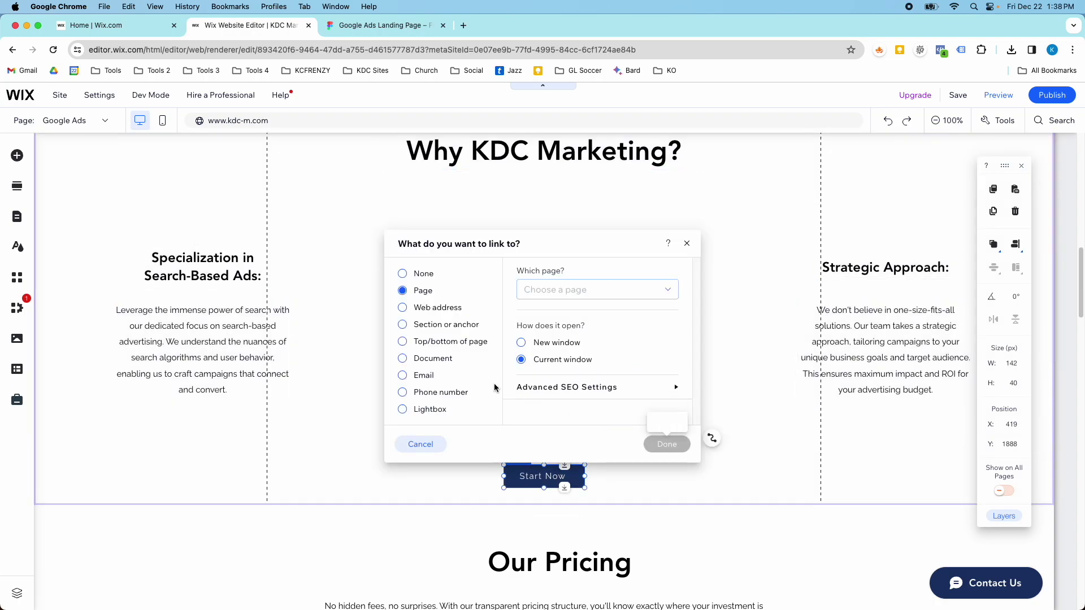
{"action": "left_click", "coordinate": [403, 325]}
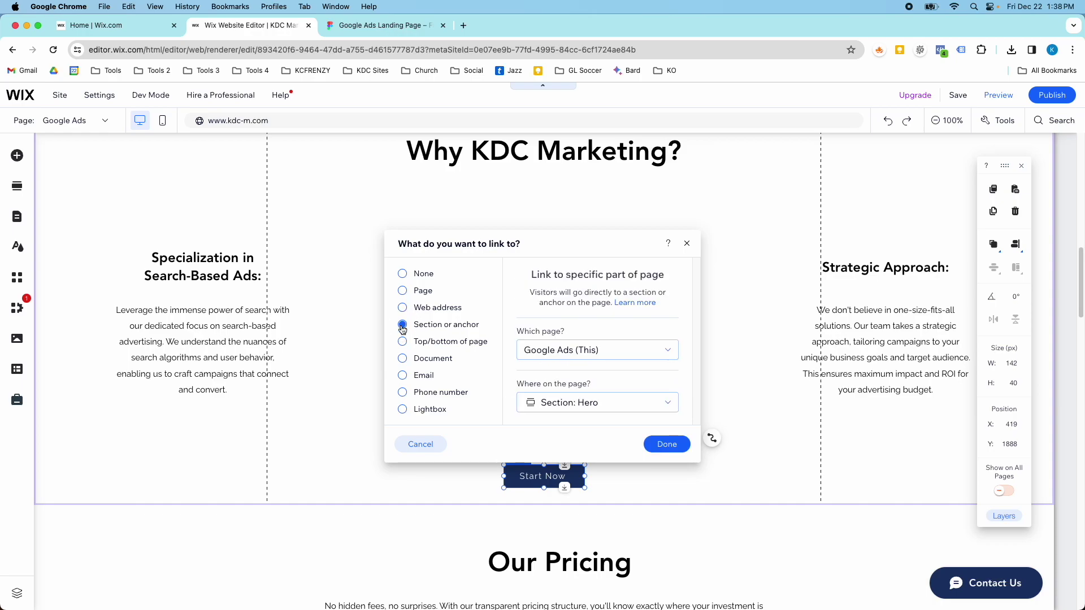
{"action": "left_click", "coordinate": [584, 351]}
{"action": "left_click", "coordinate": [569, 391]}
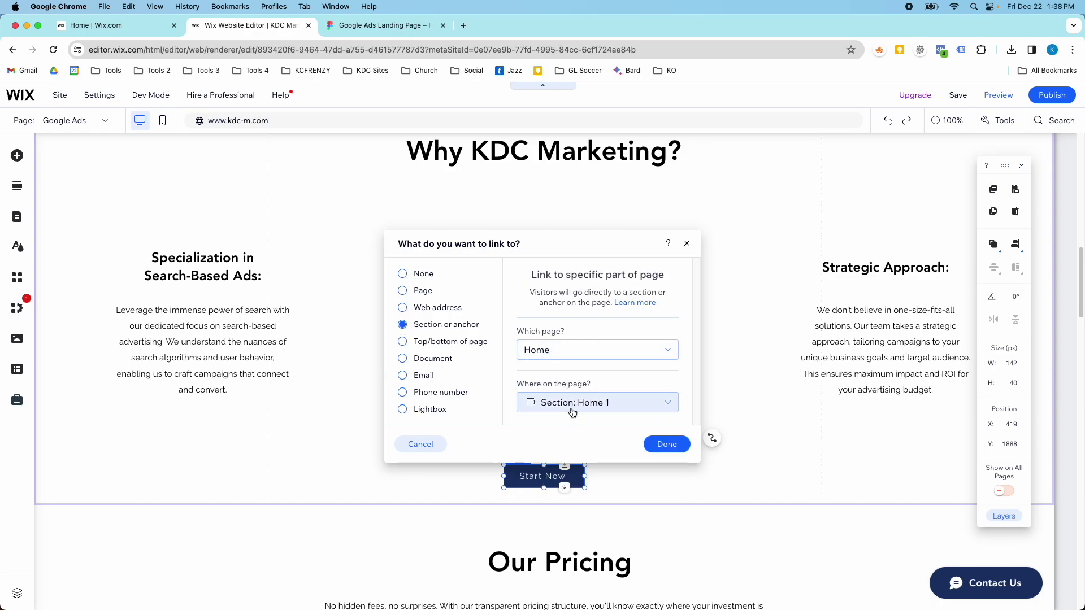
{"action": "left_click", "coordinate": [575, 402]}
{"action": "scroll", "coordinate": [566, 455], "scroll_direction": "down", "scroll_amount": 3}
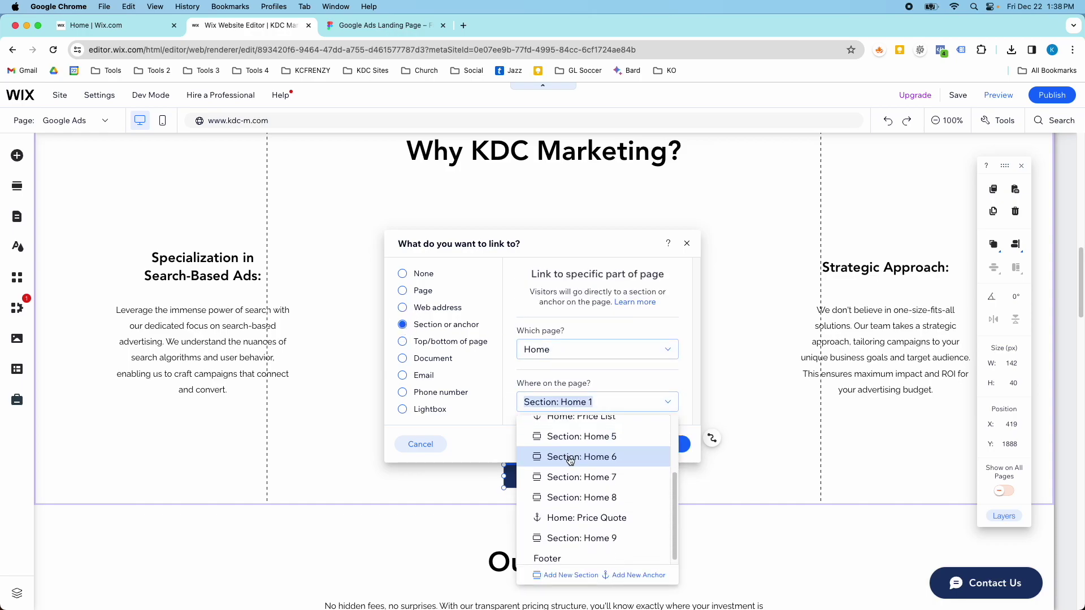
{"action": "left_click", "coordinate": [582, 514]}
{"action": "left_click", "coordinate": [654, 448]}
Link the Get Started Today! section's Start Now button to the Price Quote anchor on the Home page
{"action": "scroll", "coordinate": [650, 444], "scroll_direction": "down", "scroll_amount": 15}
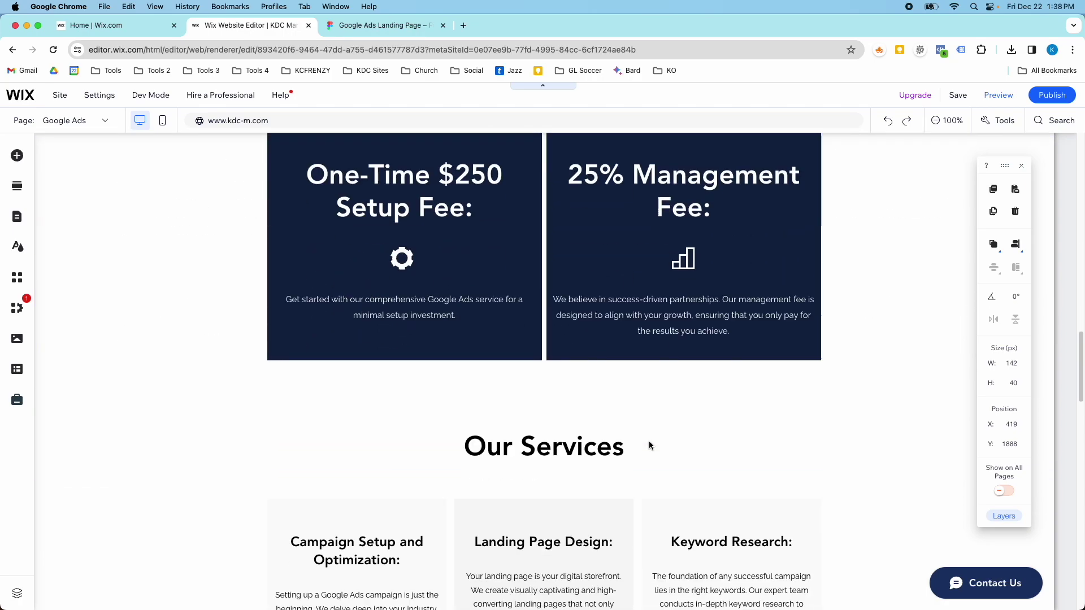
{"action": "scroll", "coordinate": [649, 441], "scroll_direction": "down", "scroll_amount": 5}
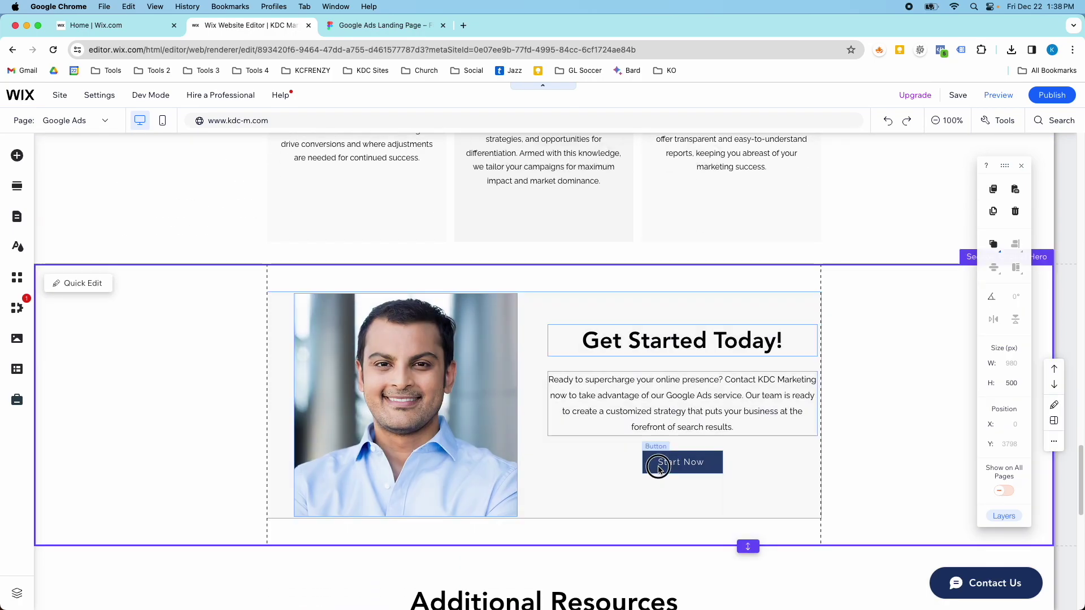
{"action": "left_click", "coordinate": [657, 462]}
{"action": "left_click", "coordinate": [807, 425]}
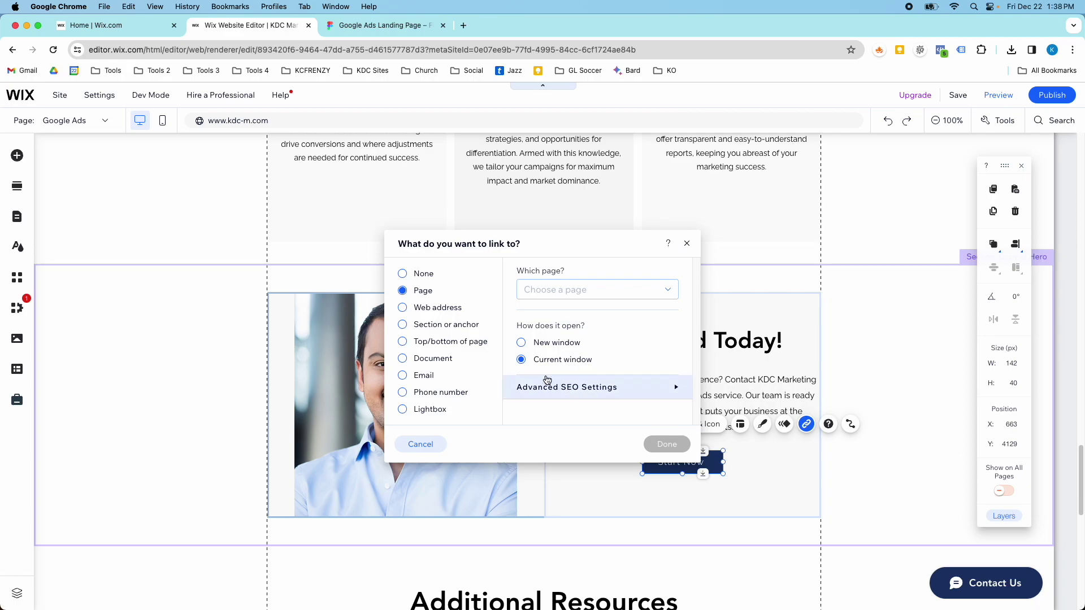
{"action": "left_click", "coordinate": [404, 324]}
{"action": "left_click", "coordinate": [572, 350]}
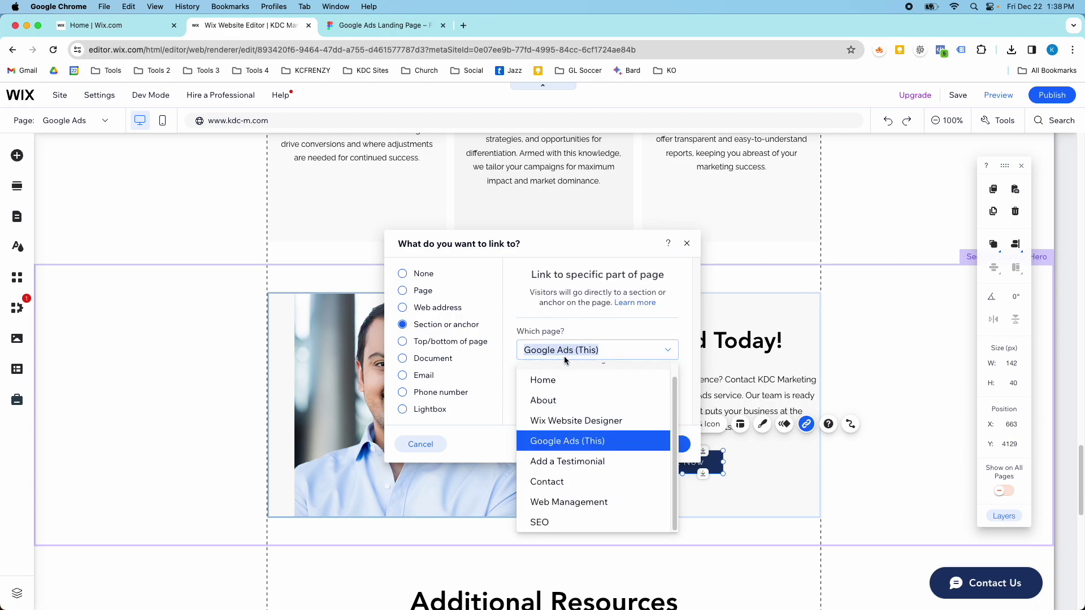
{"action": "left_click", "coordinate": [569, 383]}
{"action": "left_click", "coordinate": [575, 401]}
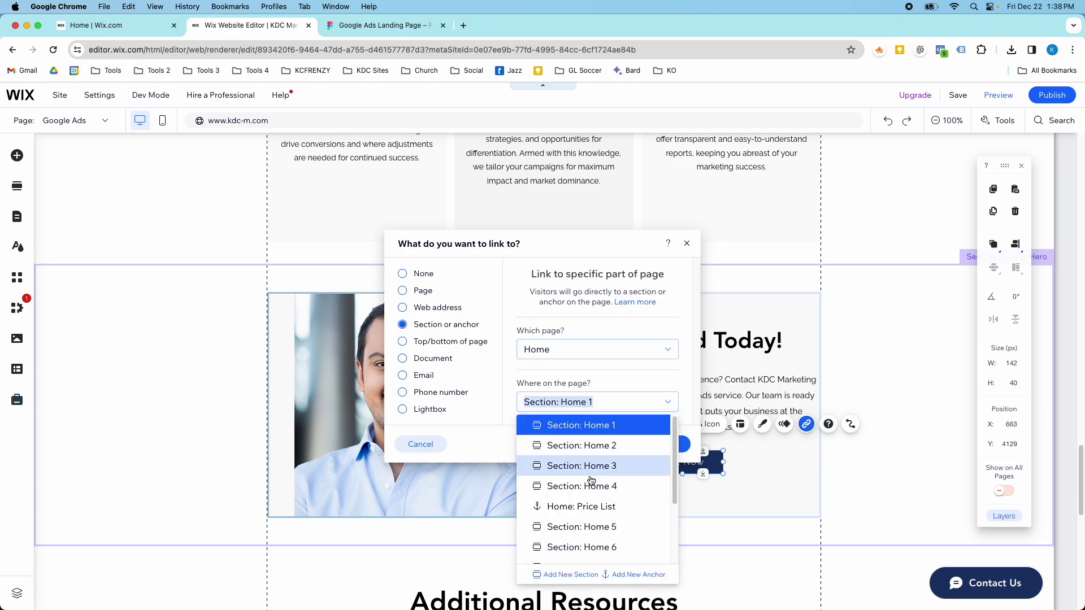
{"action": "scroll", "coordinate": [591, 480], "scroll_direction": "down", "scroll_amount": 3}
{"action": "left_click", "coordinate": [575, 513]}
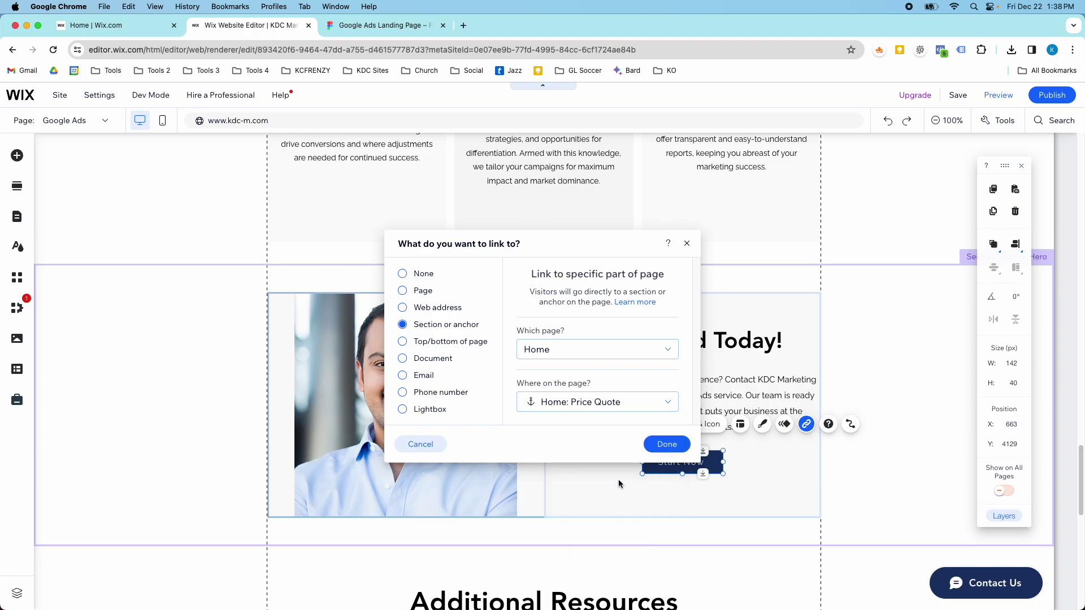
{"action": "left_click", "coordinate": [653, 445]}
Preview the page, test the hero's Start Now link, look through the Home page to the free quote form, and return to the editor
{"action": "scroll", "coordinate": [653, 445], "scroll_direction": "down", "scroll_amount": 7}
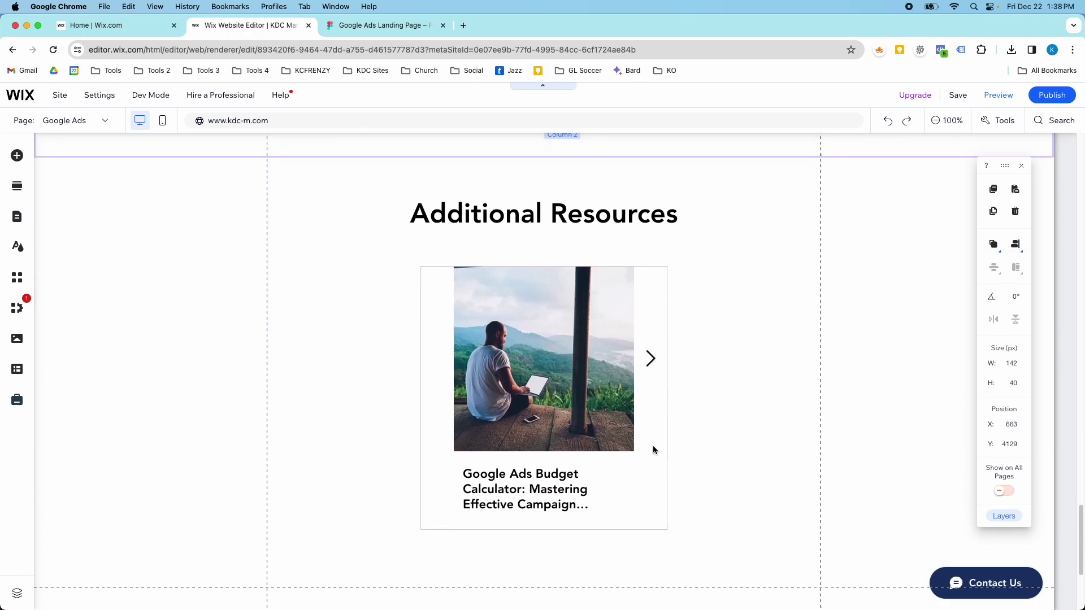
{"action": "scroll", "coordinate": [698, 402], "scroll_direction": "up", "scroll_amount": 15}
{"action": "scroll", "coordinate": [698, 401], "scroll_direction": "up", "scroll_amount": 10}
{"action": "left_click", "coordinate": [999, 95]}
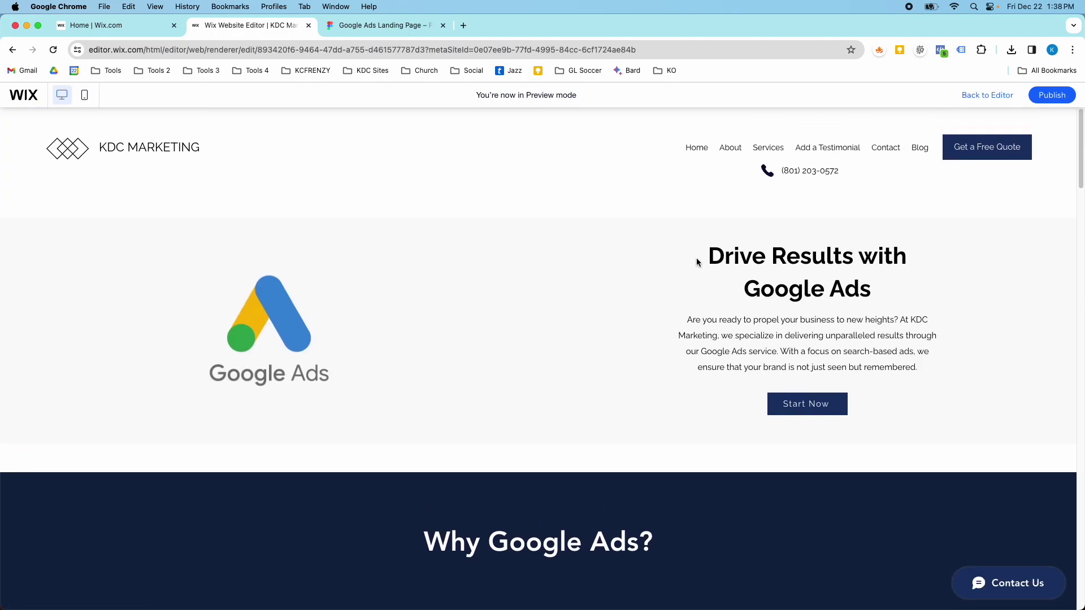
{"action": "left_click", "coordinate": [772, 399]}
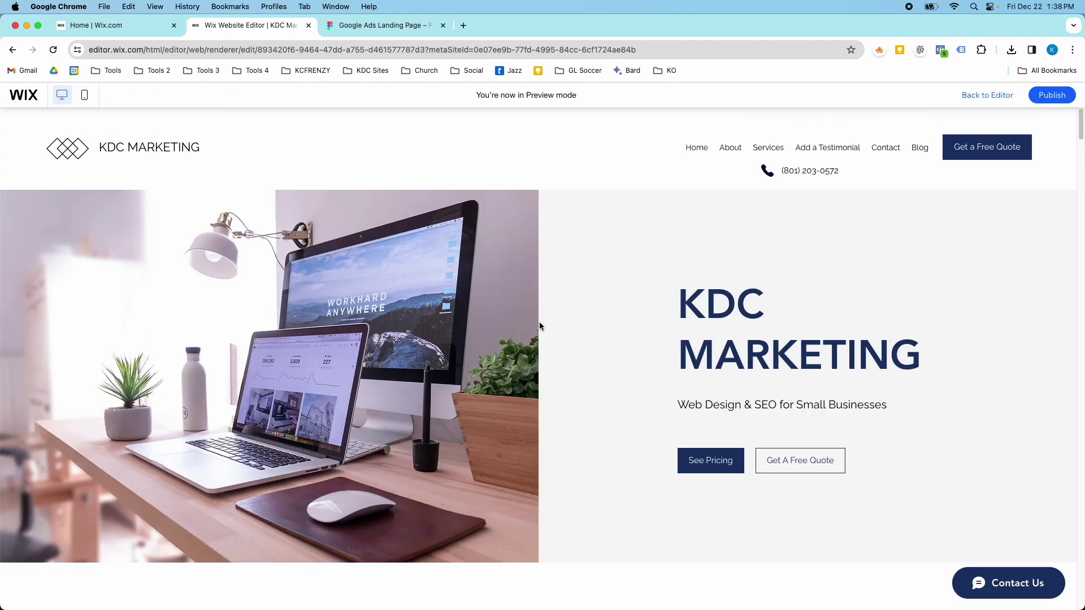
{"action": "scroll", "coordinate": [538, 321], "scroll_direction": "down", "scroll_amount": 20}
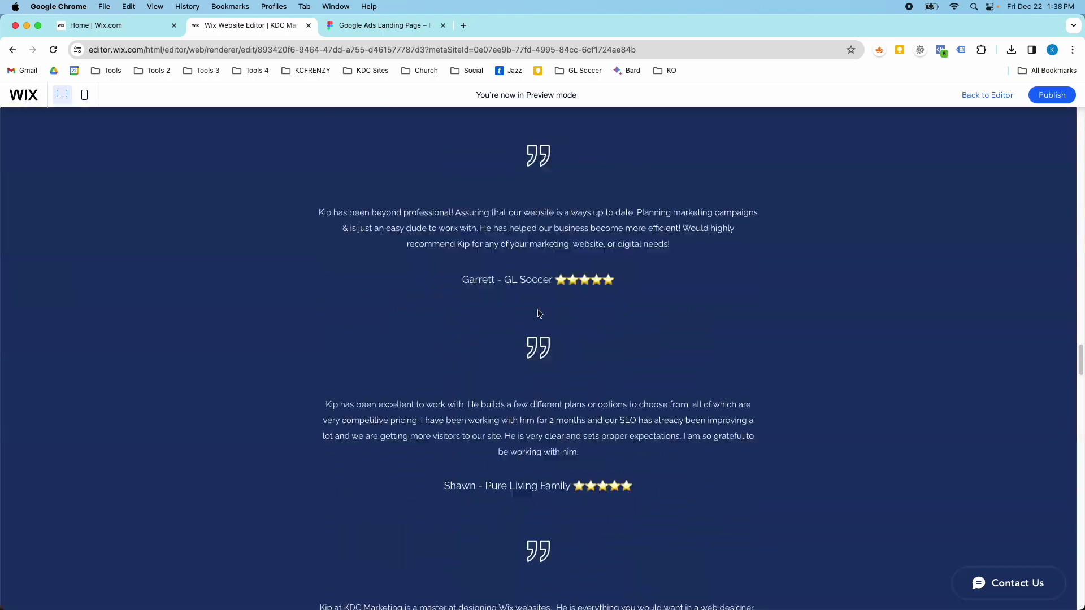
{"action": "scroll", "coordinate": [538, 315], "scroll_direction": "down", "scroll_amount": 15}
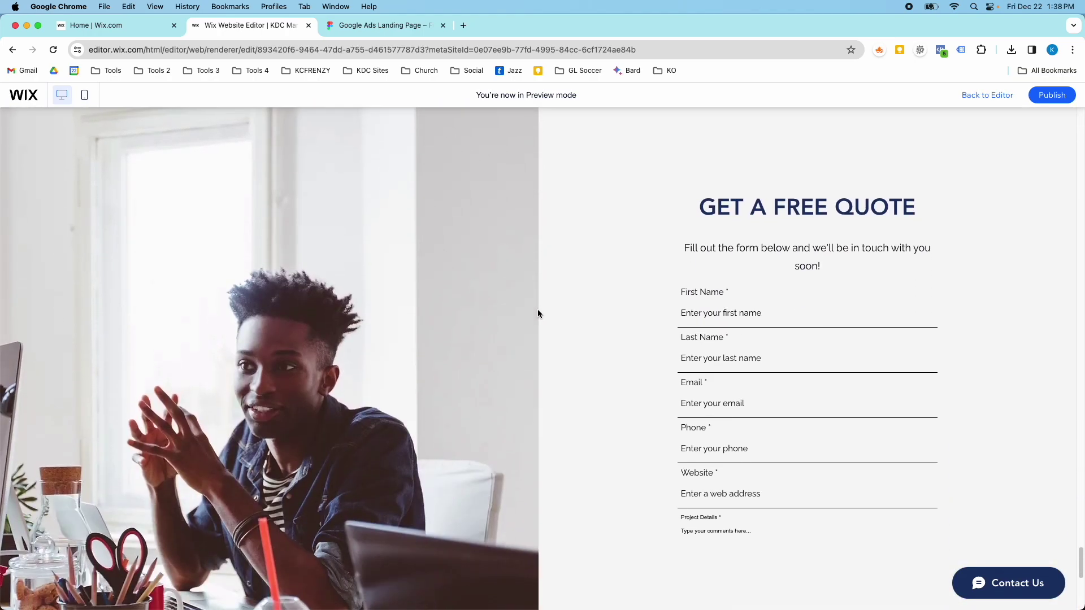
{"action": "left_click", "coordinate": [970, 101]}
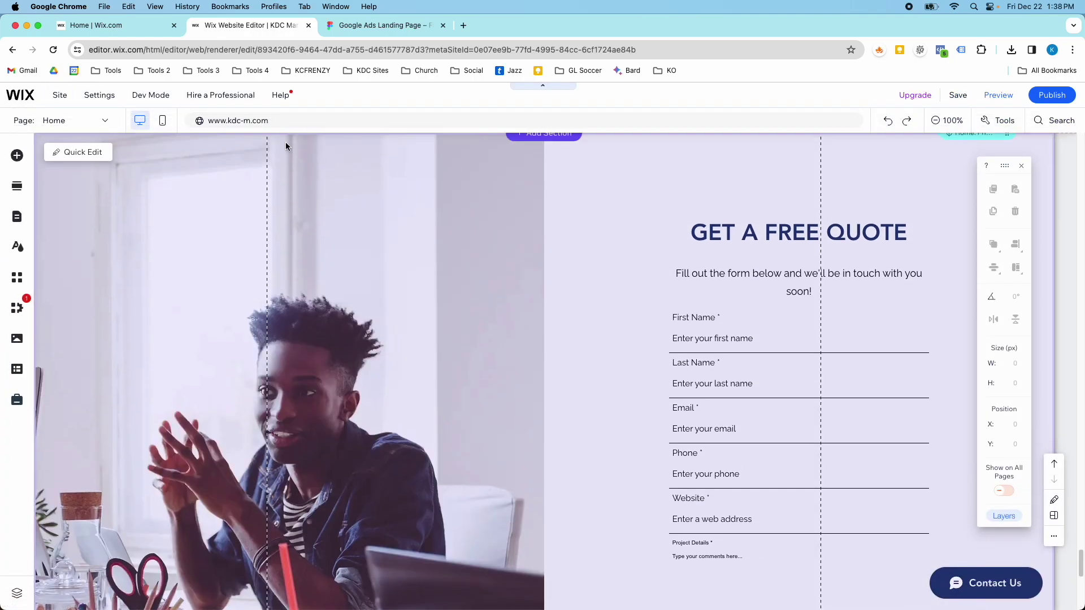
Switch the editor to the Google Ads page and compare its hero and Why Google Ads? sections with the Figma wireframe
{"action": "left_click", "coordinate": [89, 118]}
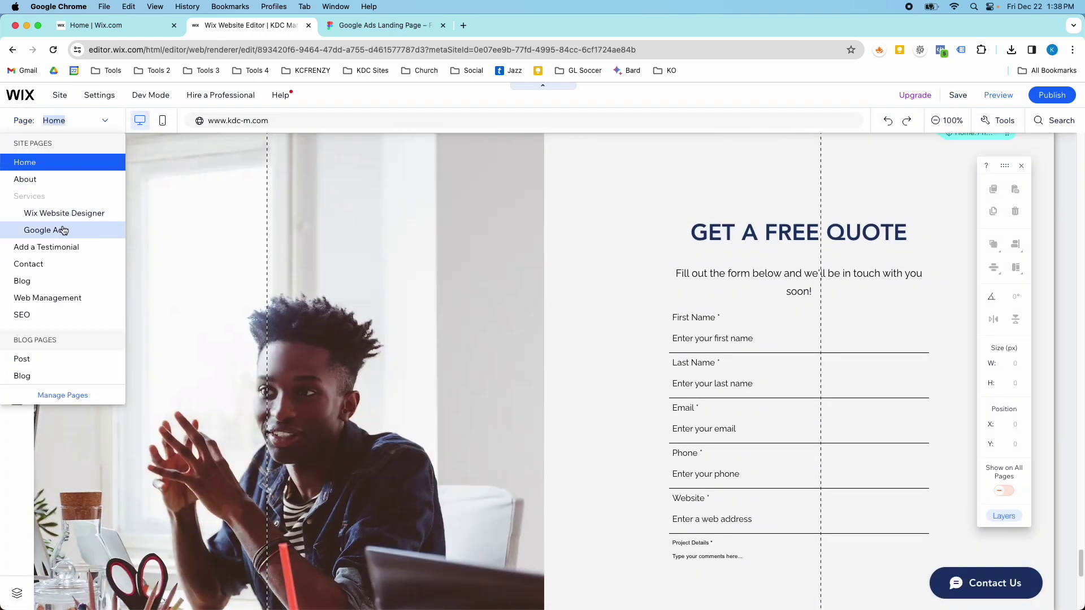
{"action": "left_click", "coordinate": [62, 230]}
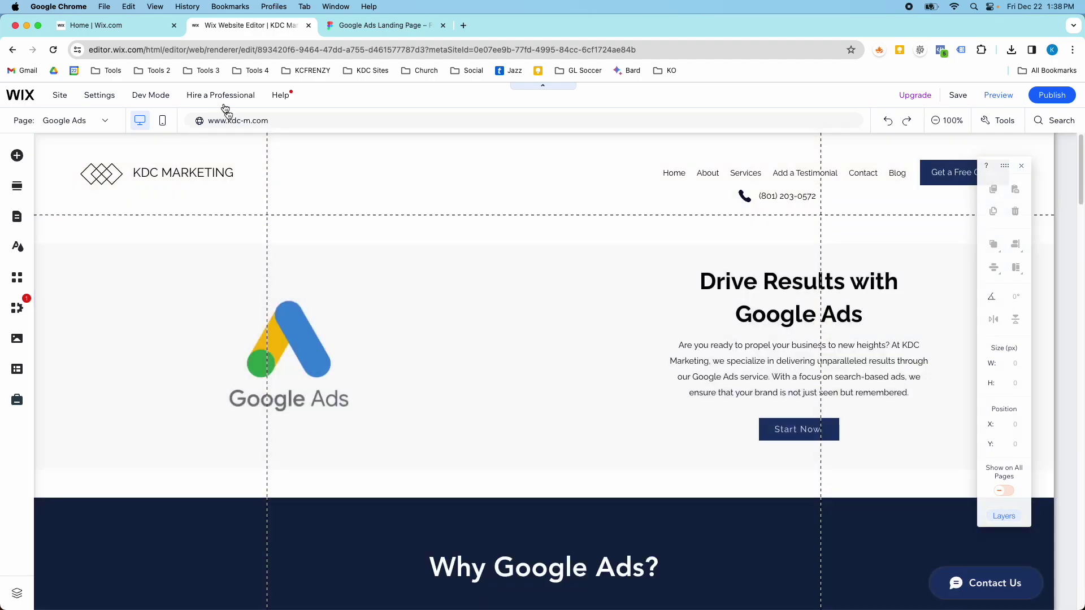
{"action": "left_click", "coordinate": [346, 27]}
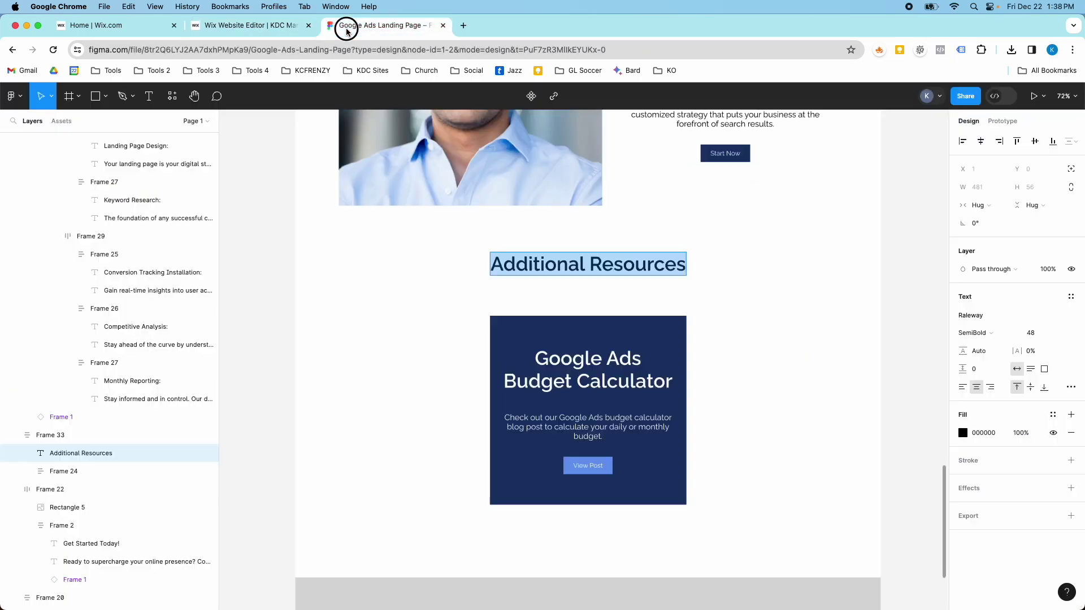
{"action": "scroll", "coordinate": [444, 257], "scroll_direction": "up", "scroll_amount": 20}
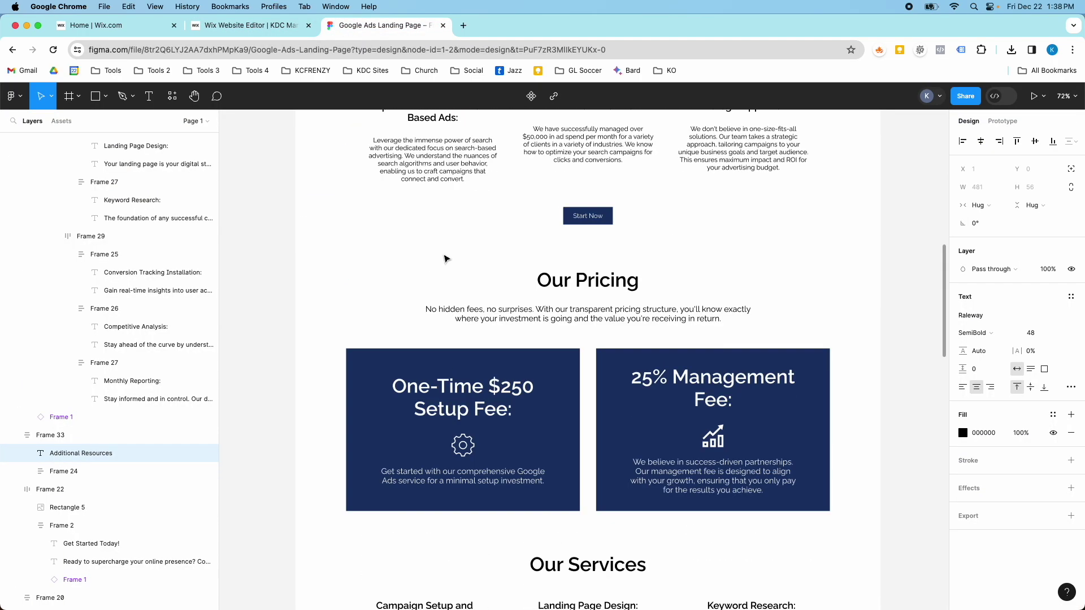
{"action": "scroll", "coordinate": [445, 258], "scroll_direction": "up", "scroll_amount": 6}
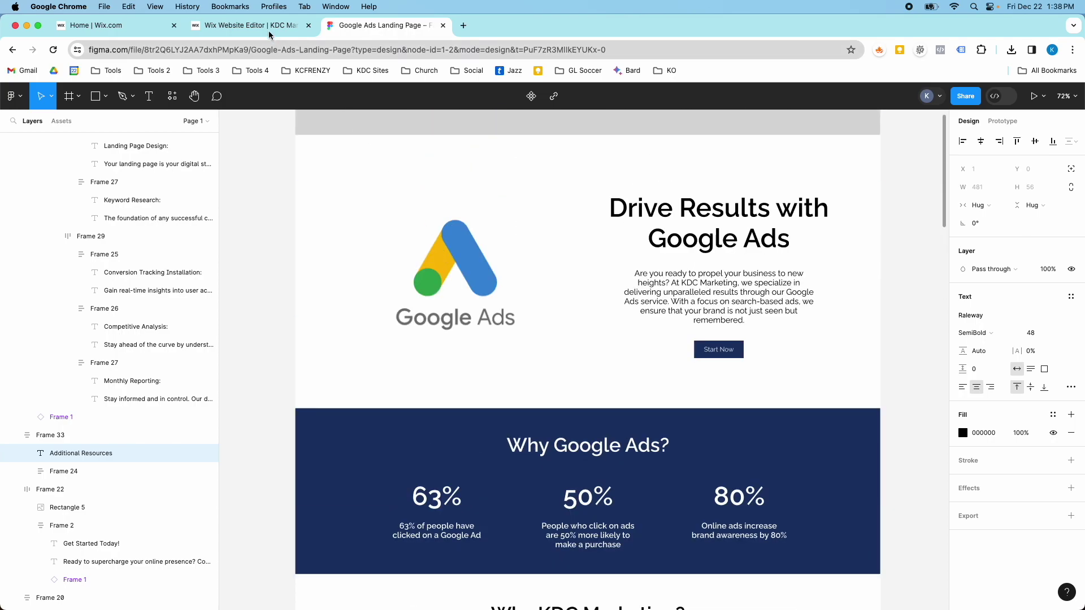
{"action": "left_click", "coordinate": [269, 30]}
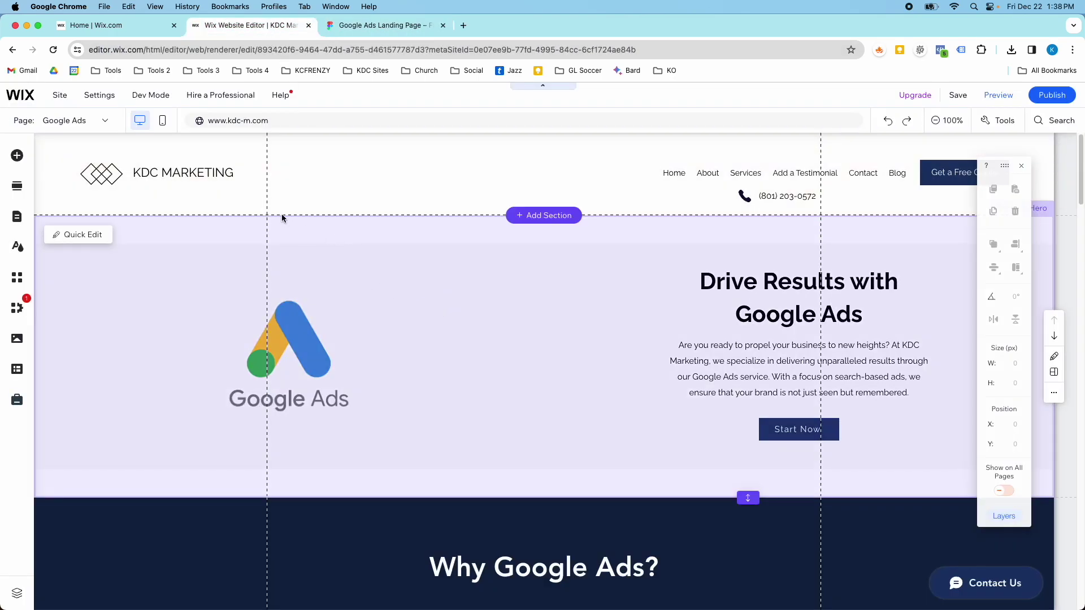
{"action": "scroll", "coordinate": [339, 315], "scroll_direction": "down", "scroll_amount": 2}
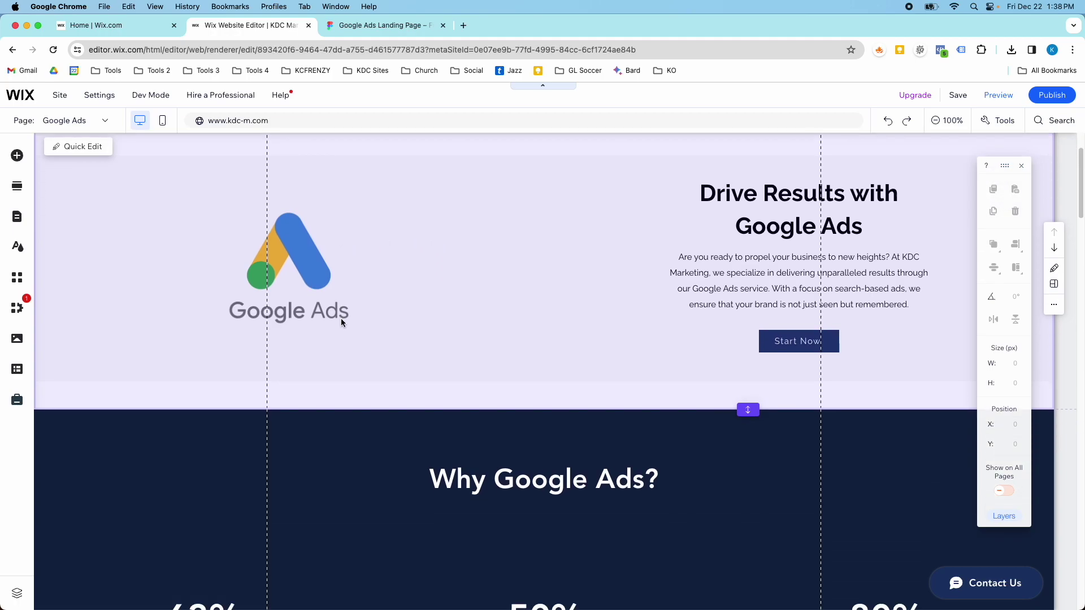
{"action": "scroll", "coordinate": [341, 321], "scroll_direction": "down", "scroll_amount": 3}
{"action": "scroll", "coordinate": [289, 323], "scroll_direction": "up", "scroll_amount": 5}
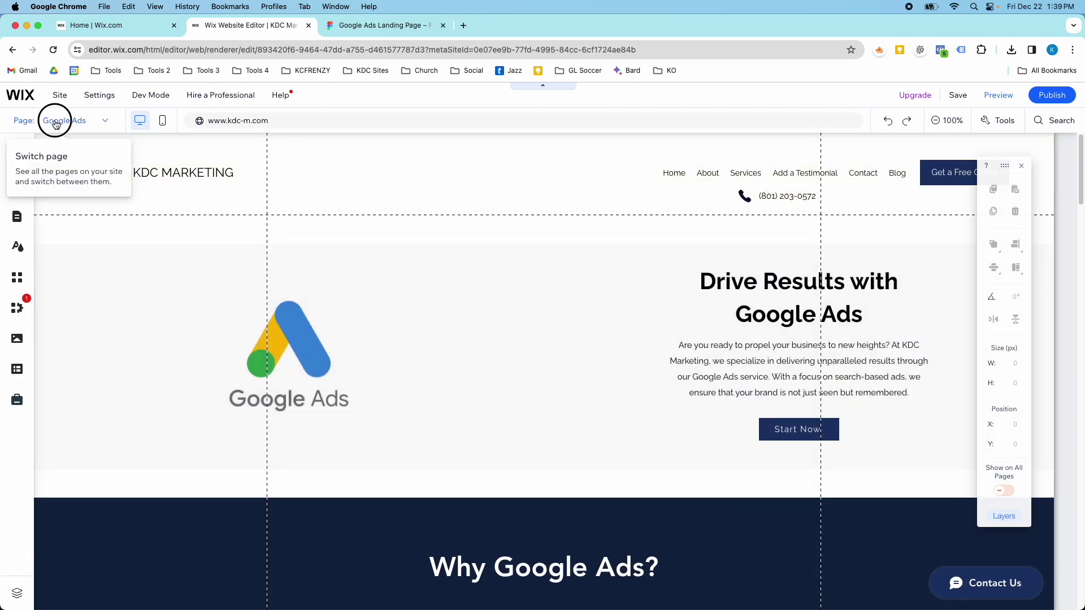
Open the Google Ads page's settings and review its page info, layout, viewing permissions and SEO basics, including the URL slug and meta description
{"action": "left_click", "coordinate": [56, 123]}
{"action": "left_click", "coordinate": [63, 395]}
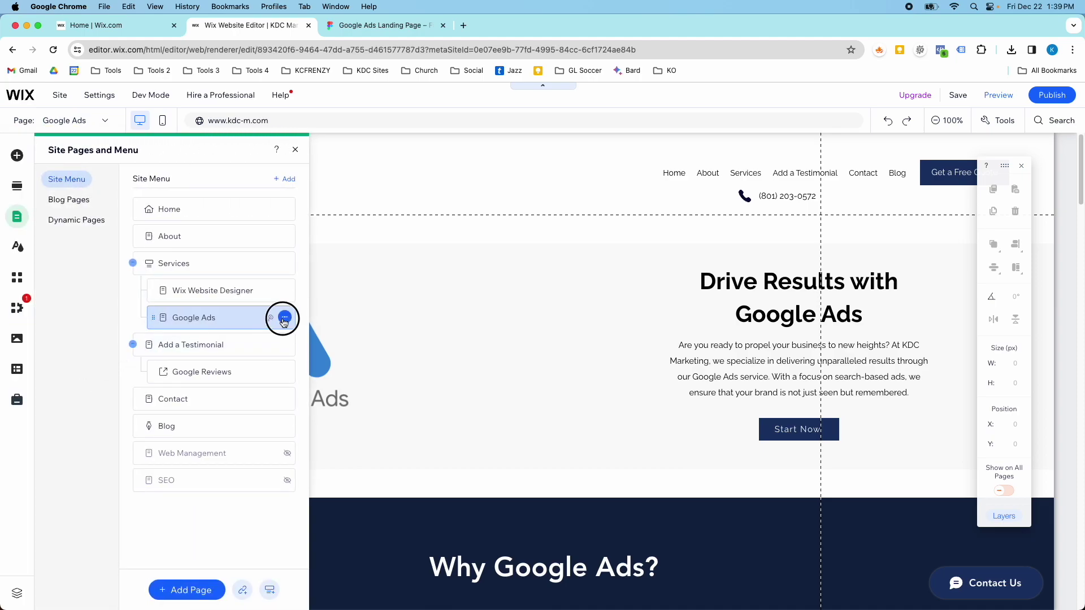
{"action": "left_click", "coordinate": [285, 320]}
{"action": "left_click", "coordinate": [335, 318]}
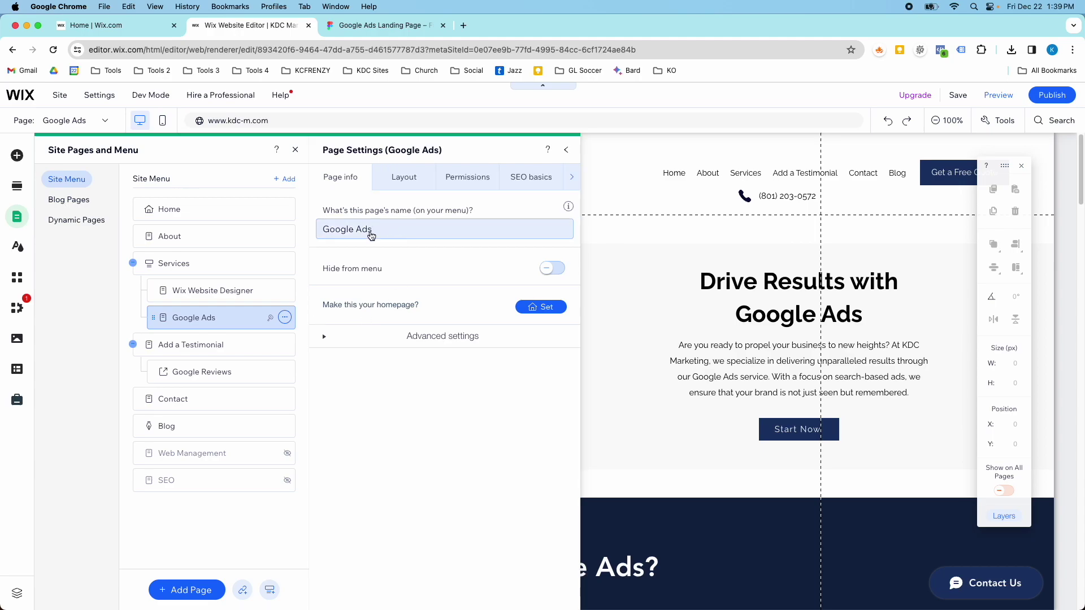
{"action": "left_click", "coordinate": [402, 187]}
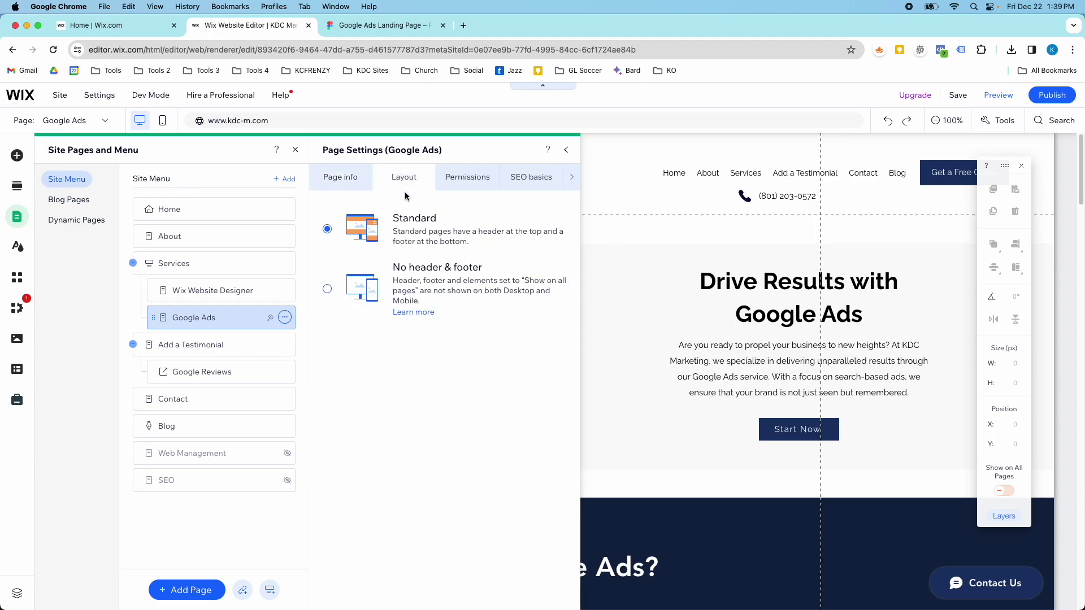
{"action": "left_click", "coordinate": [453, 184]}
{"action": "left_click", "coordinate": [361, 257]}
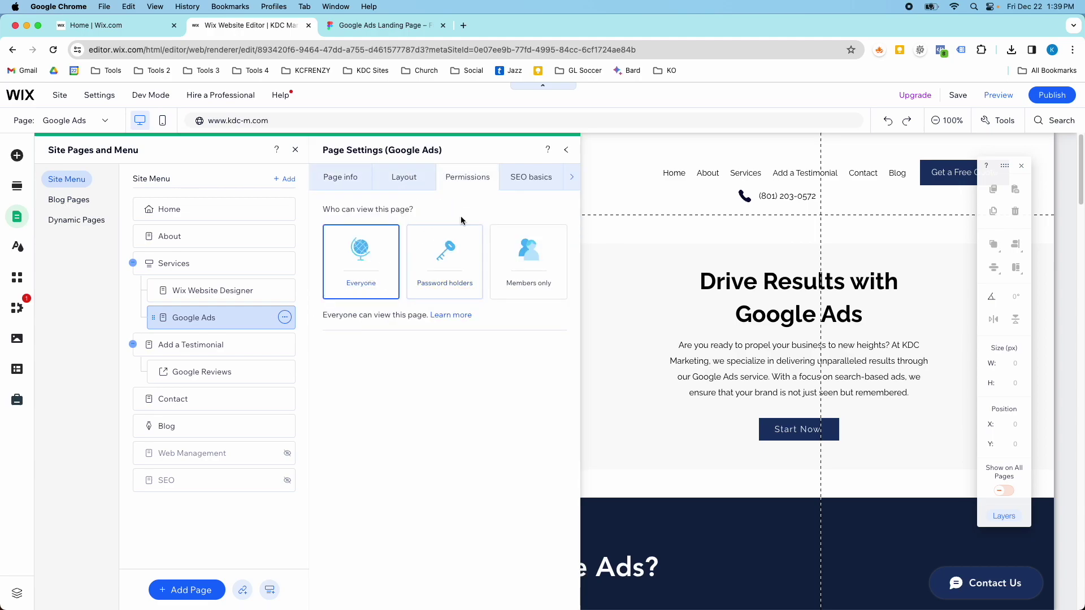
{"action": "left_click", "coordinate": [515, 184]}
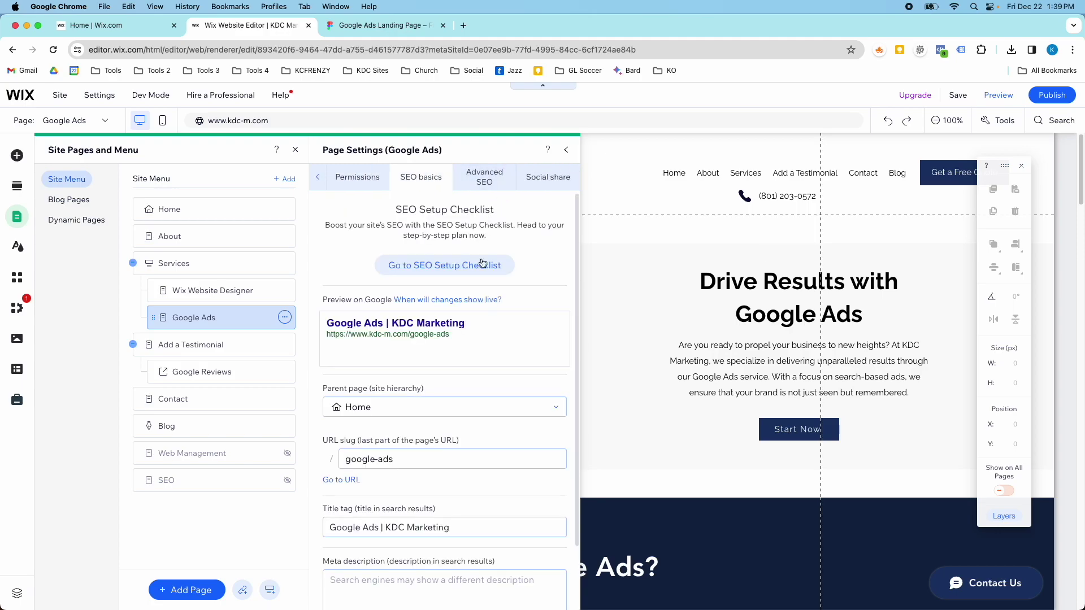
{"action": "scroll", "coordinate": [479, 288], "scroll_direction": "down", "scroll_amount": 3}
{"action": "left_click", "coordinate": [409, 394]}
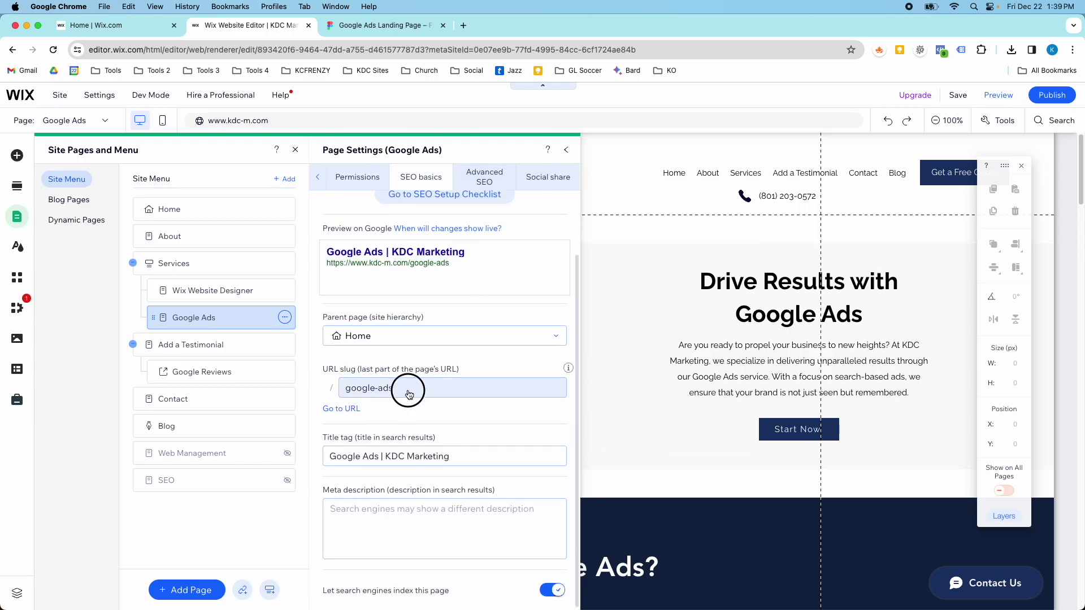
{"action": "left_click", "coordinate": [426, 507]}
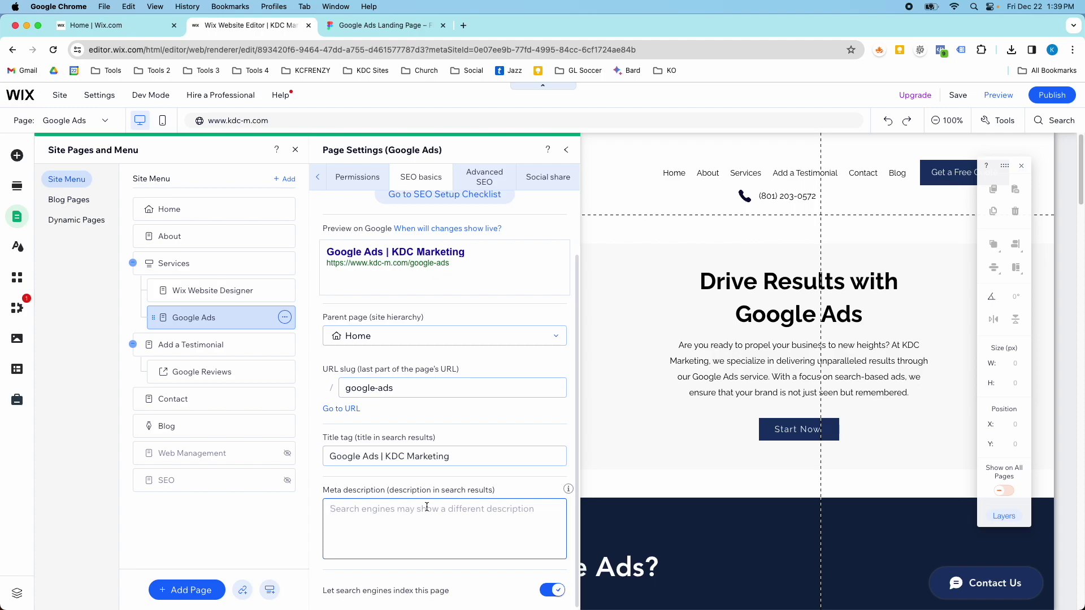
Copy the hero's introductory paragraph into the Google Ads page's meta description and close the page settings
{"action": "left_click", "coordinate": [725, 354]}
{"action": "double_click", "coordinate": [725, 355]}
{"action": "key", "text": "super+c"}
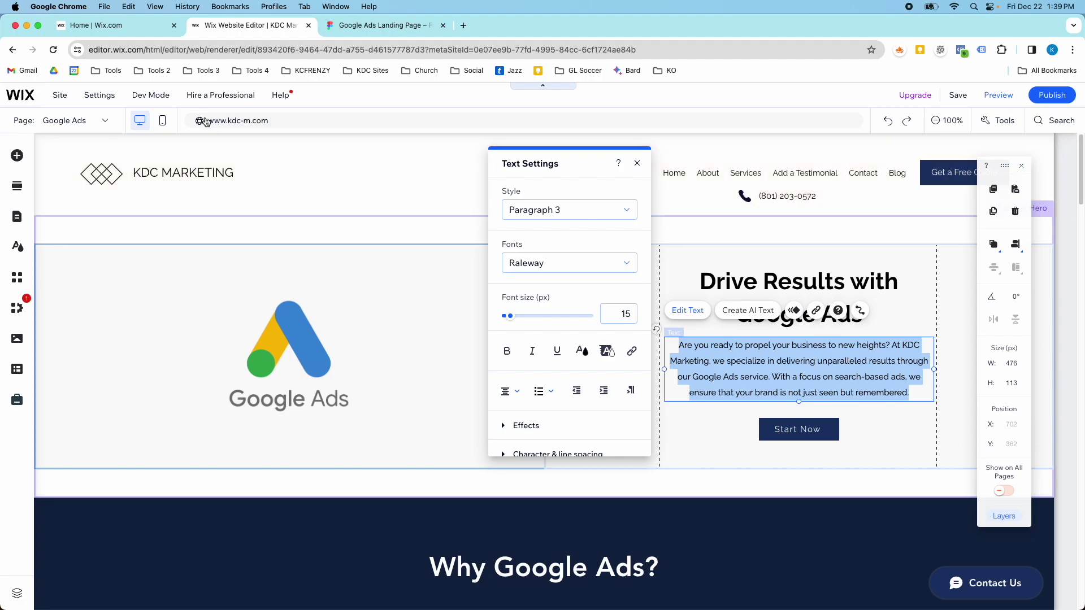
{"action": "left_click", "coordinate": [45, 118]}
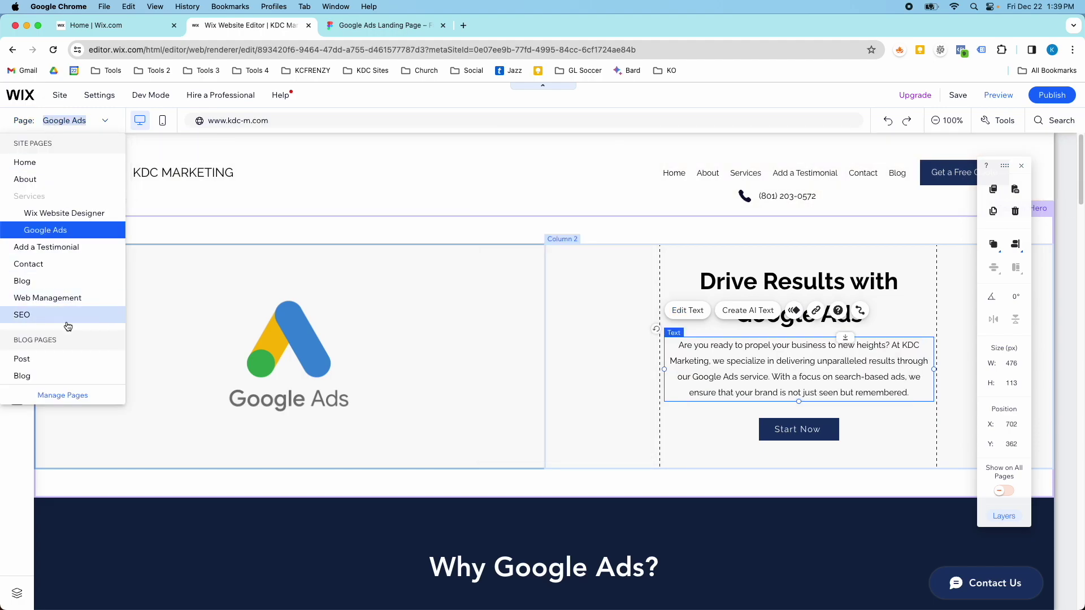
{"action": "left_click", "coordinate": [54, 392]}
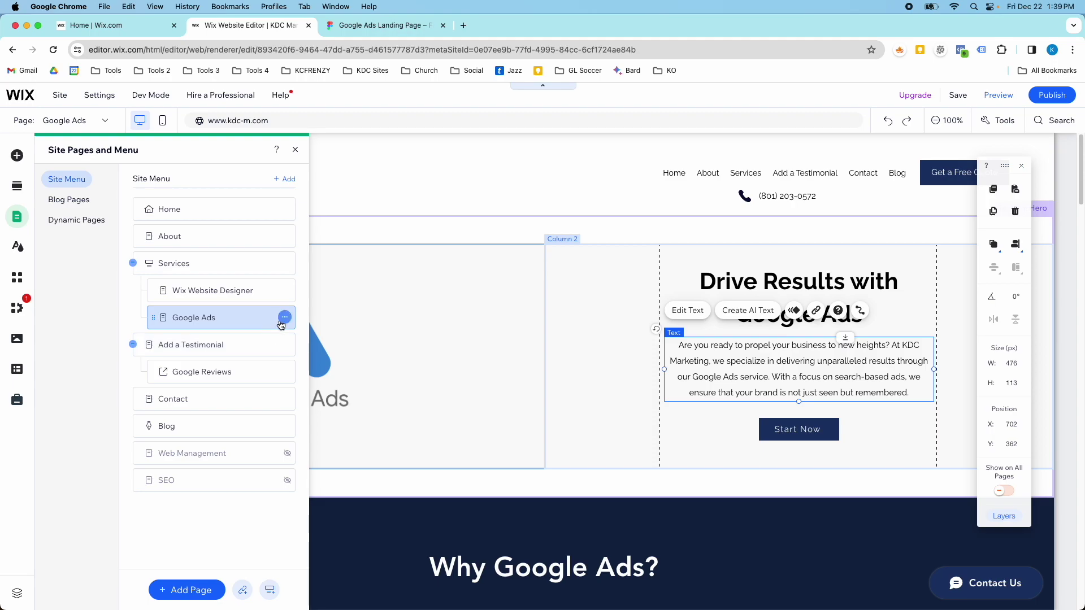
{"action": "left_click", "coordinate": [284, 318]}
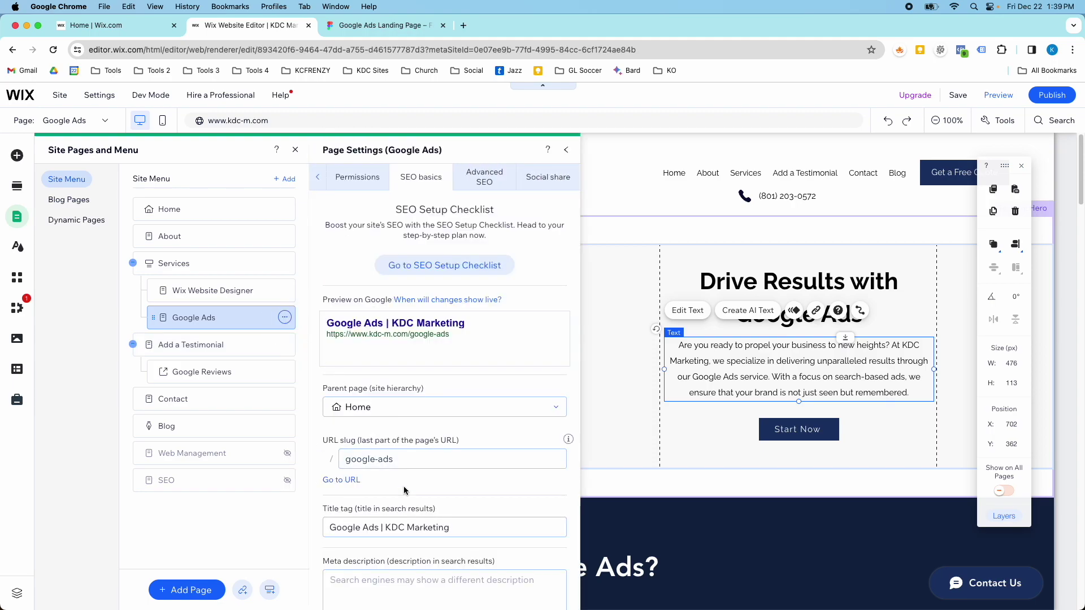
{"action": "scroll", "coordinate": [396, 481], "scroll_direction": "down", "scroll_amount": 2}
{"action": "left_click", "coordinate": [395, 514]}
{"action": "key", "text": "super+v"}
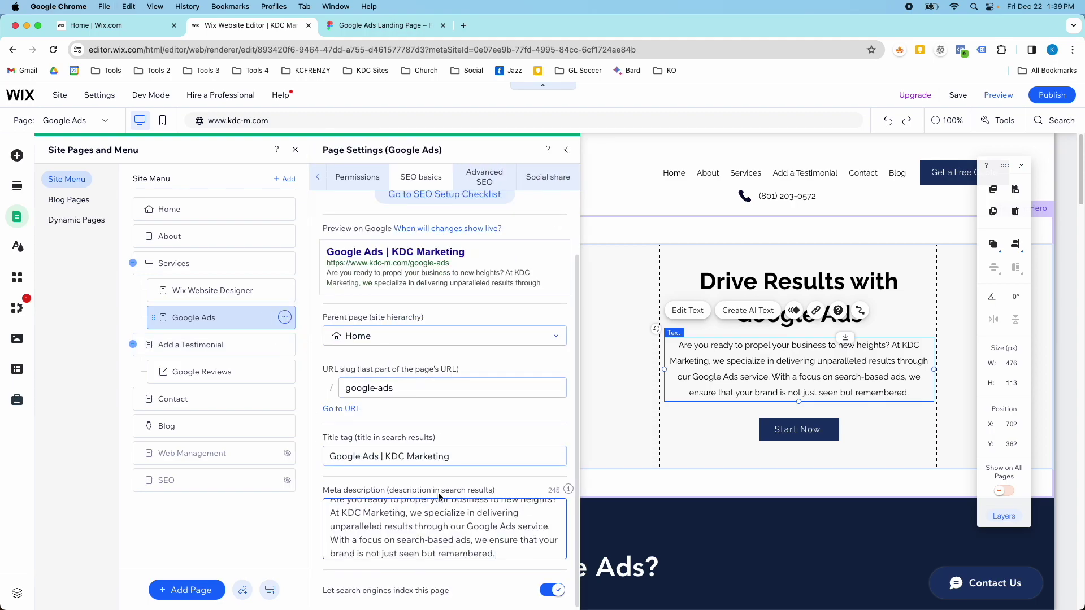
{"action": "scroll", "coordinate": [438, 526], "scroll_direction": "up", "scroll_amount": 3}
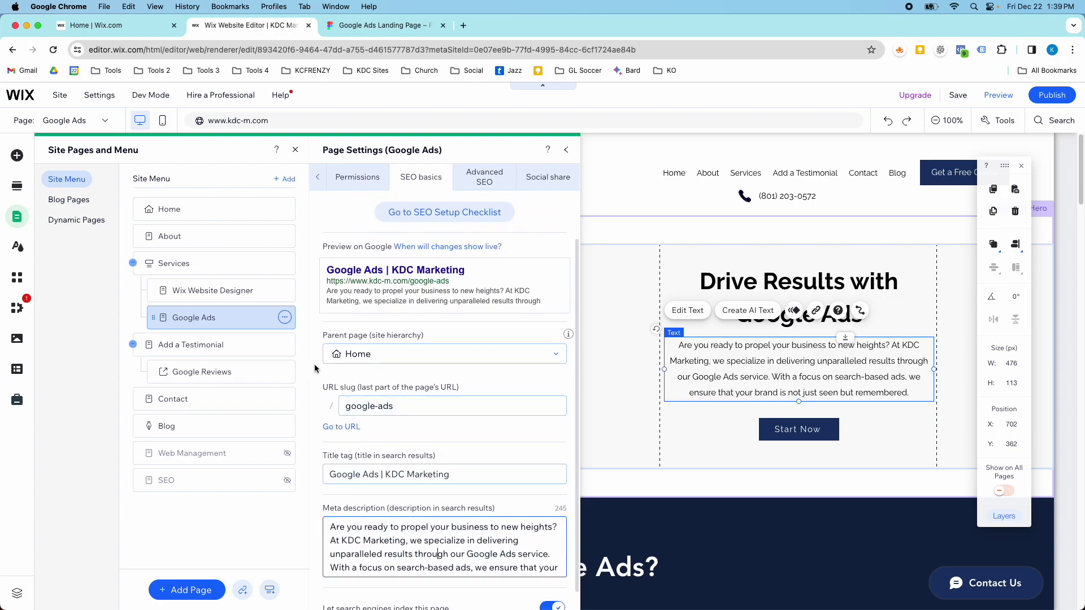
{"action": "left_click", "coordinate": [566, 149]}
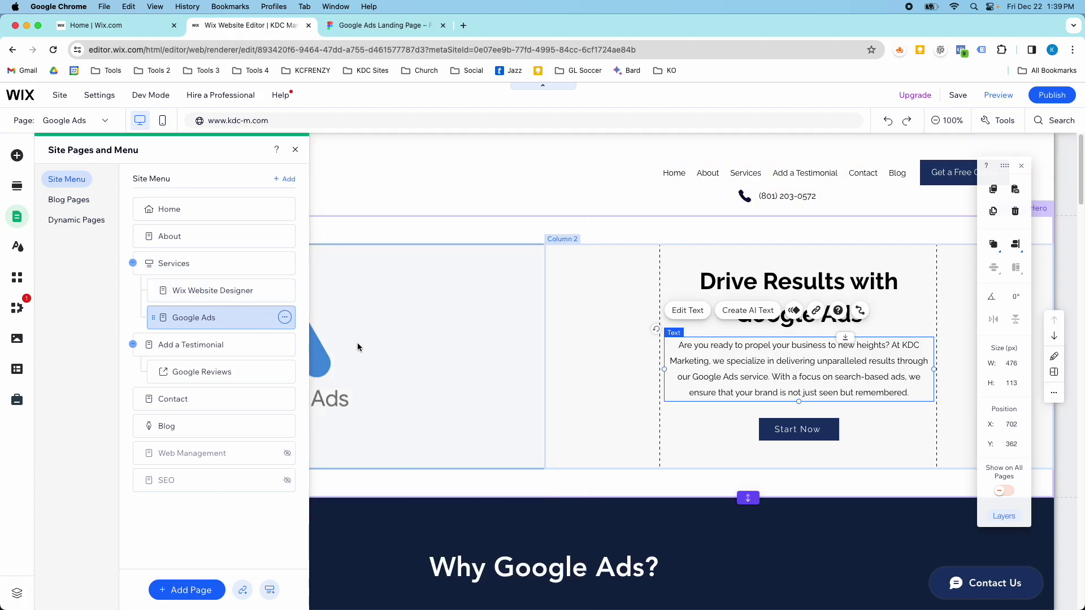